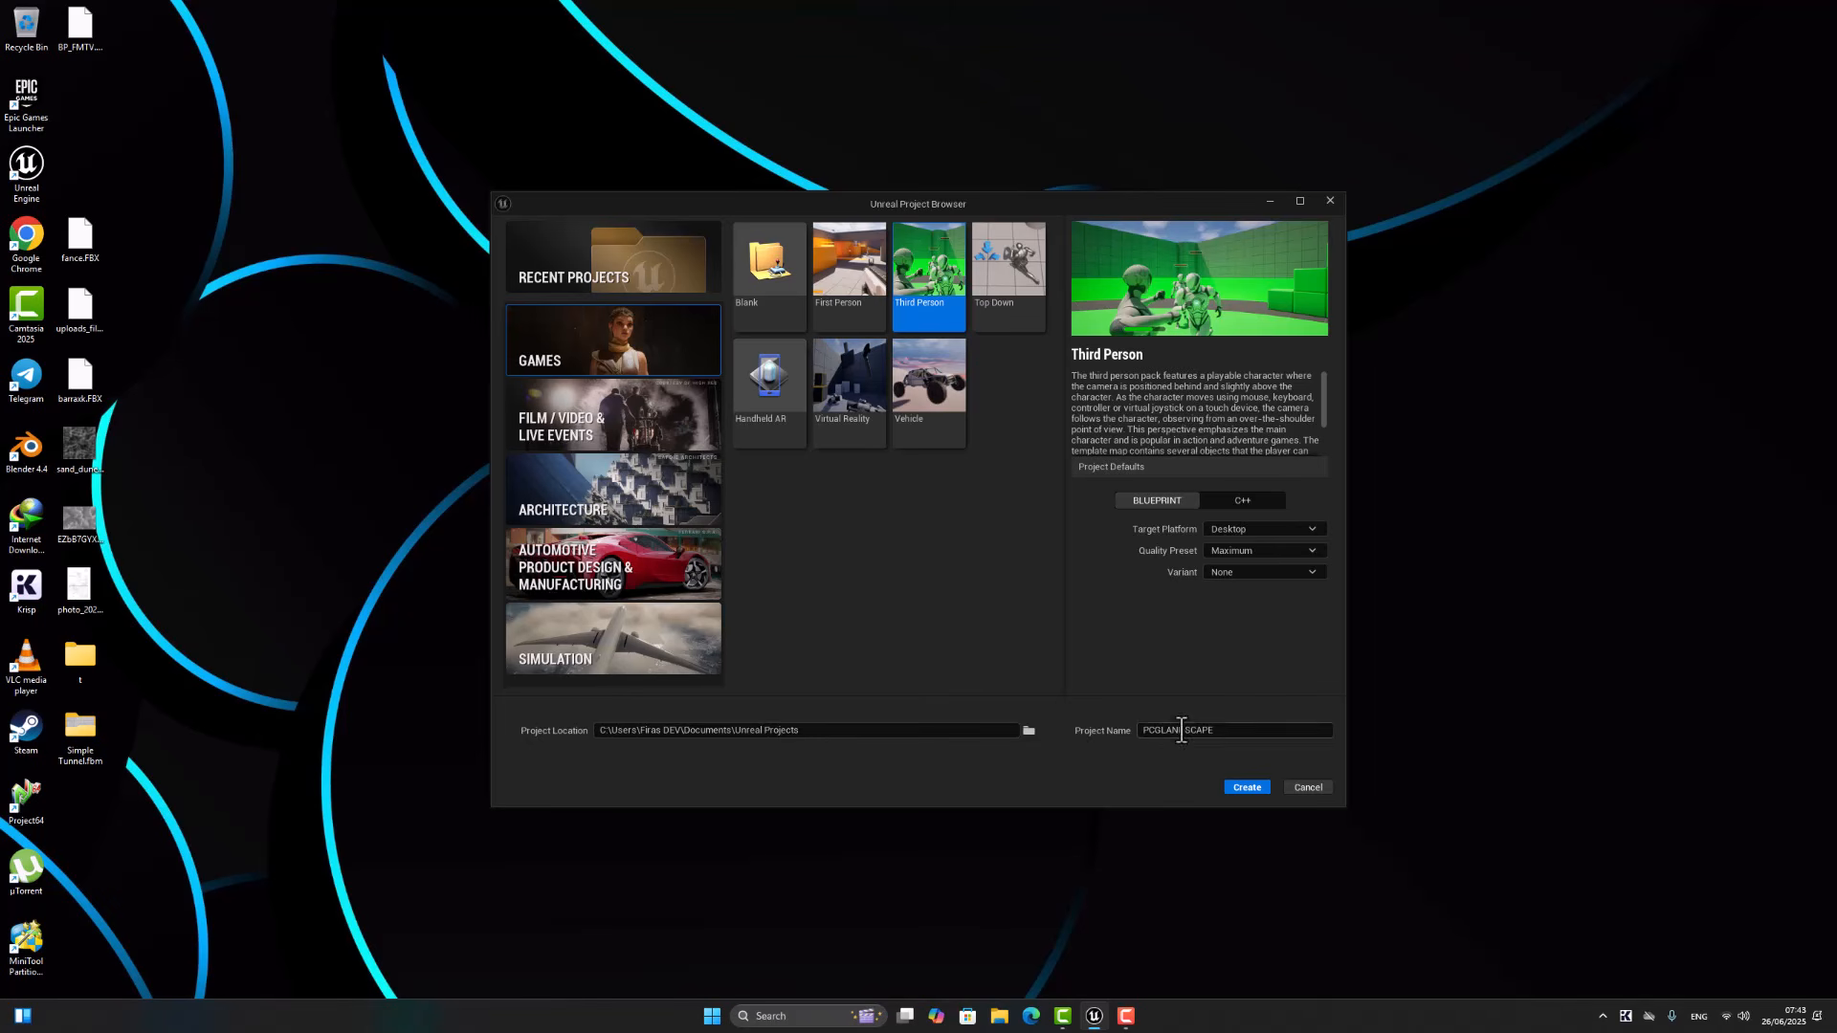
# Step: Create the Third Person Blueprint project PCGLANDSCAPE and add the Starter Content pack to it
pyautogui.click(1247, 787)
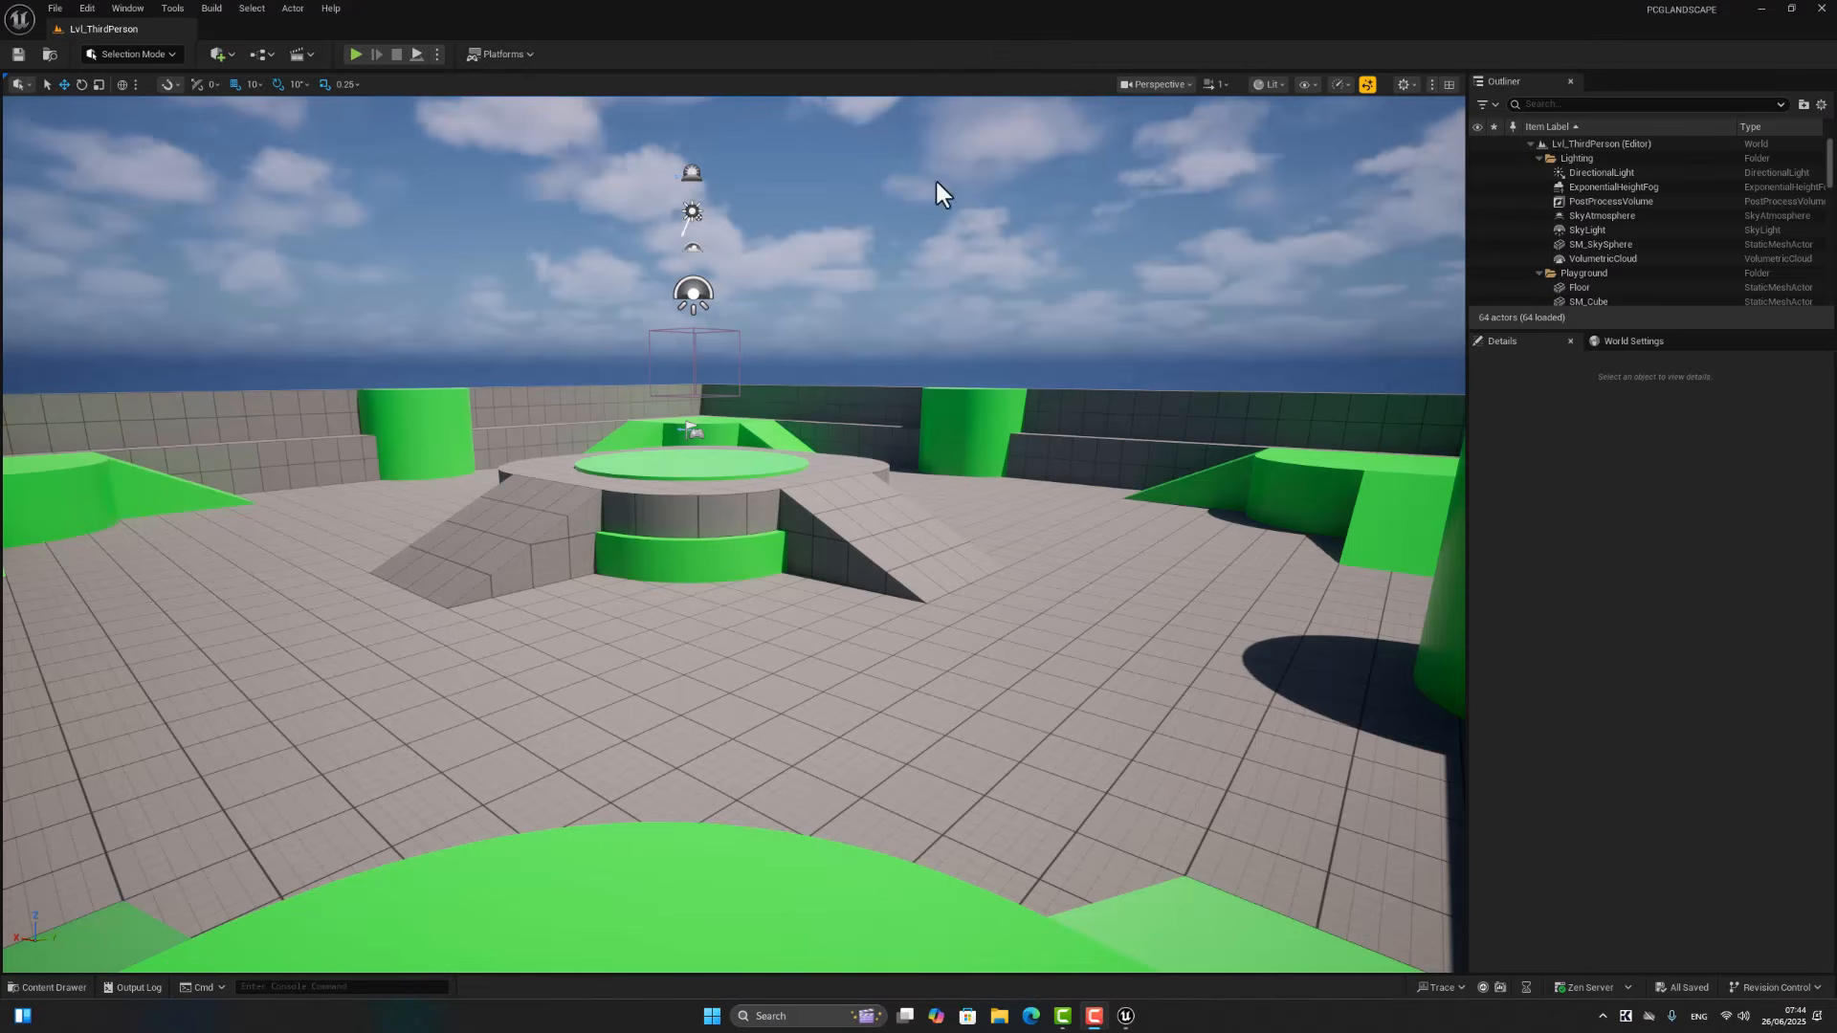
pyautogui.click(45, 985)
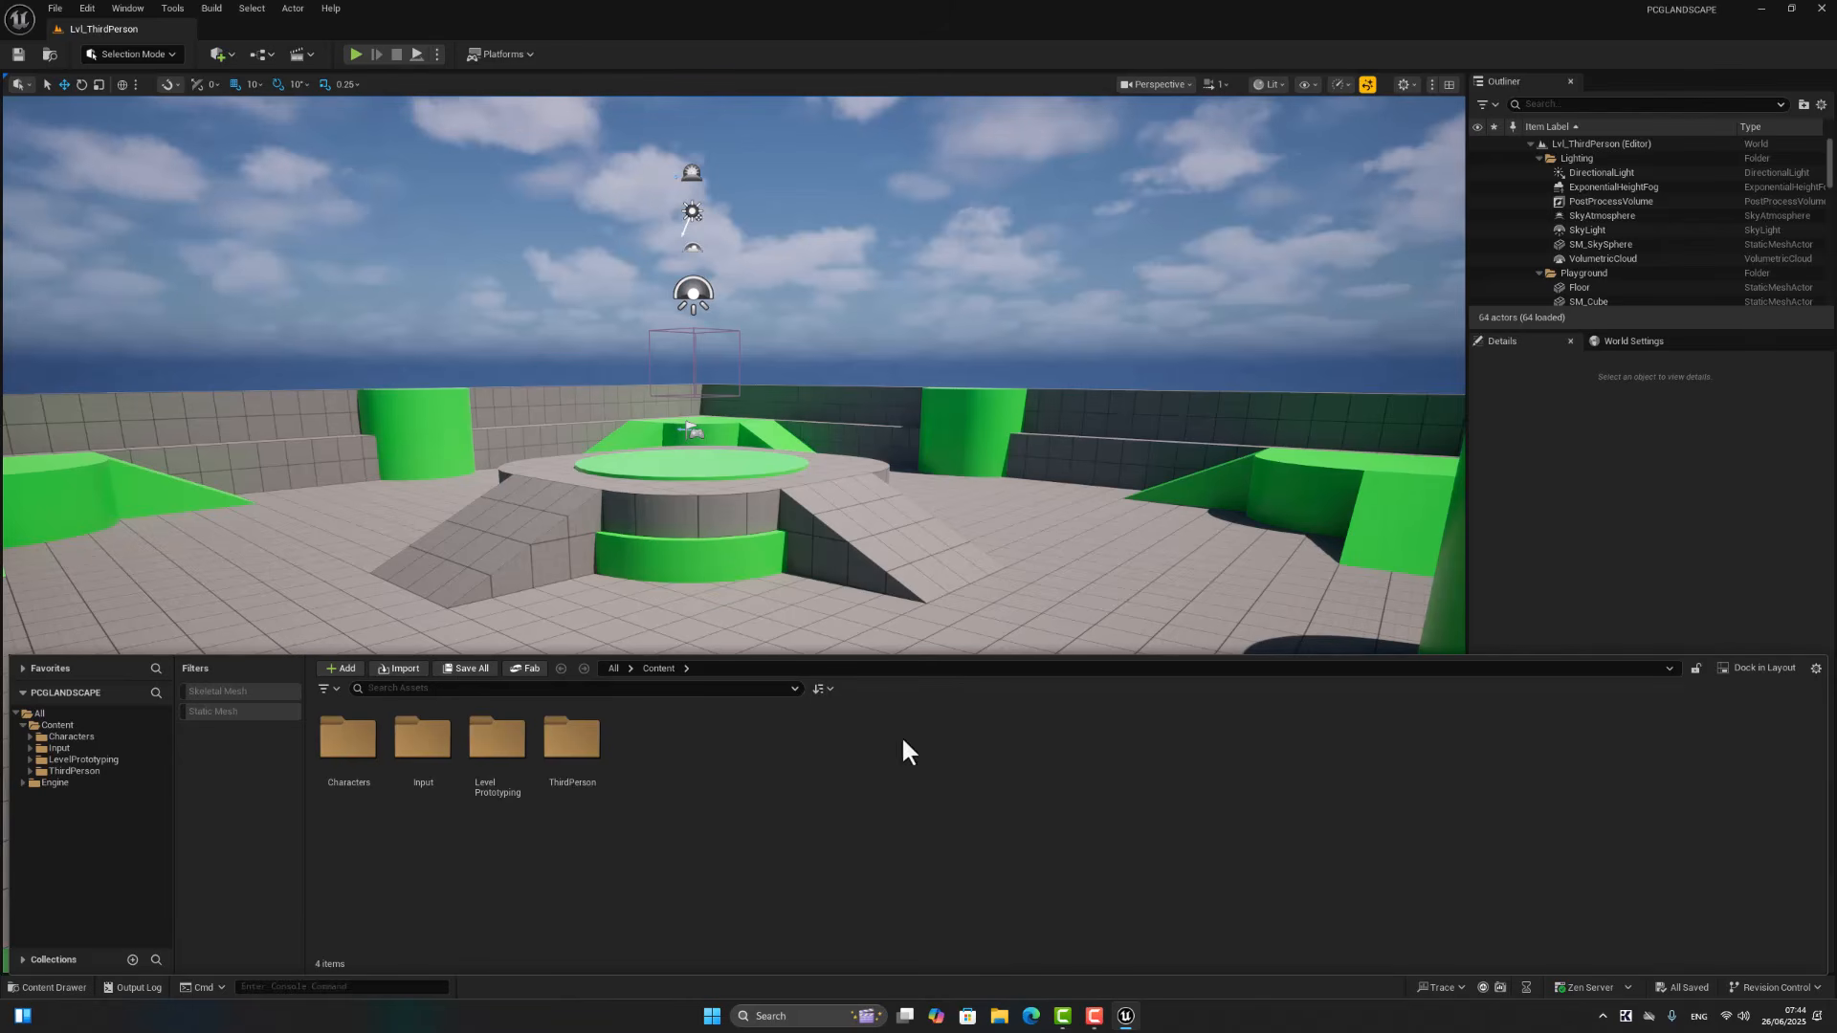
pyautogui.click(1002, 22)
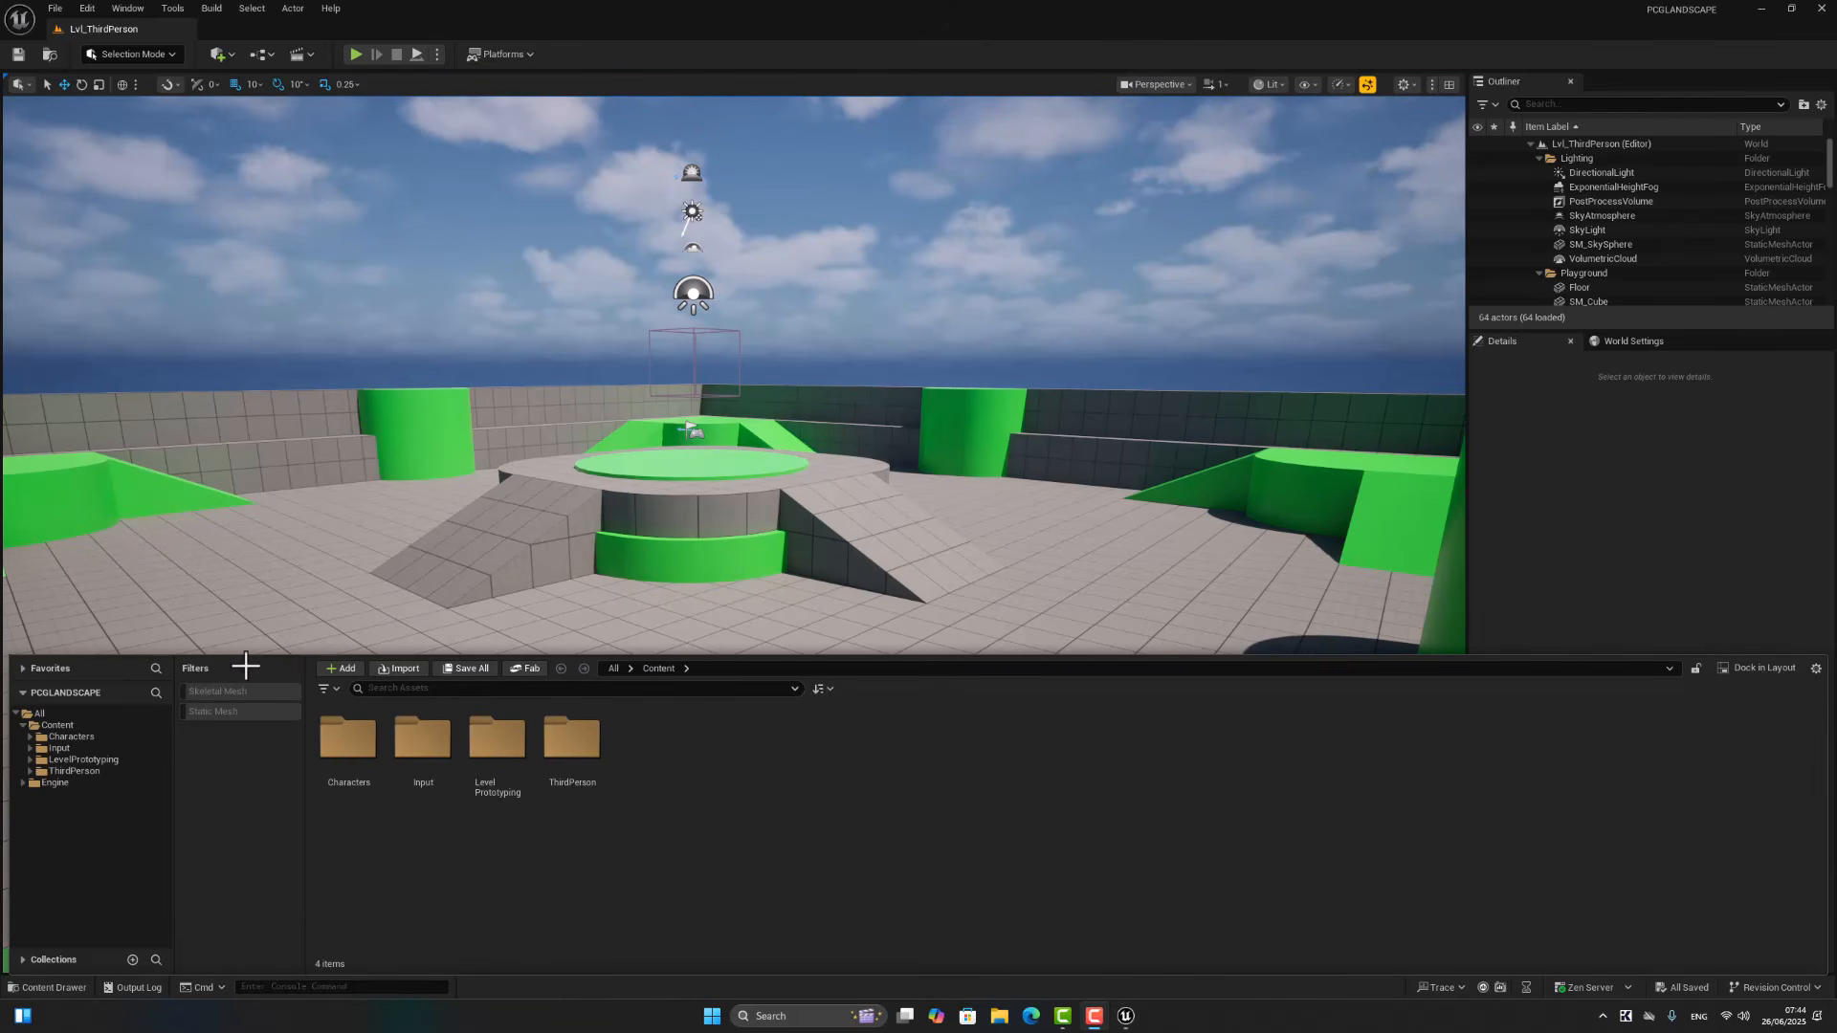
pyautogui.click(335, 667)
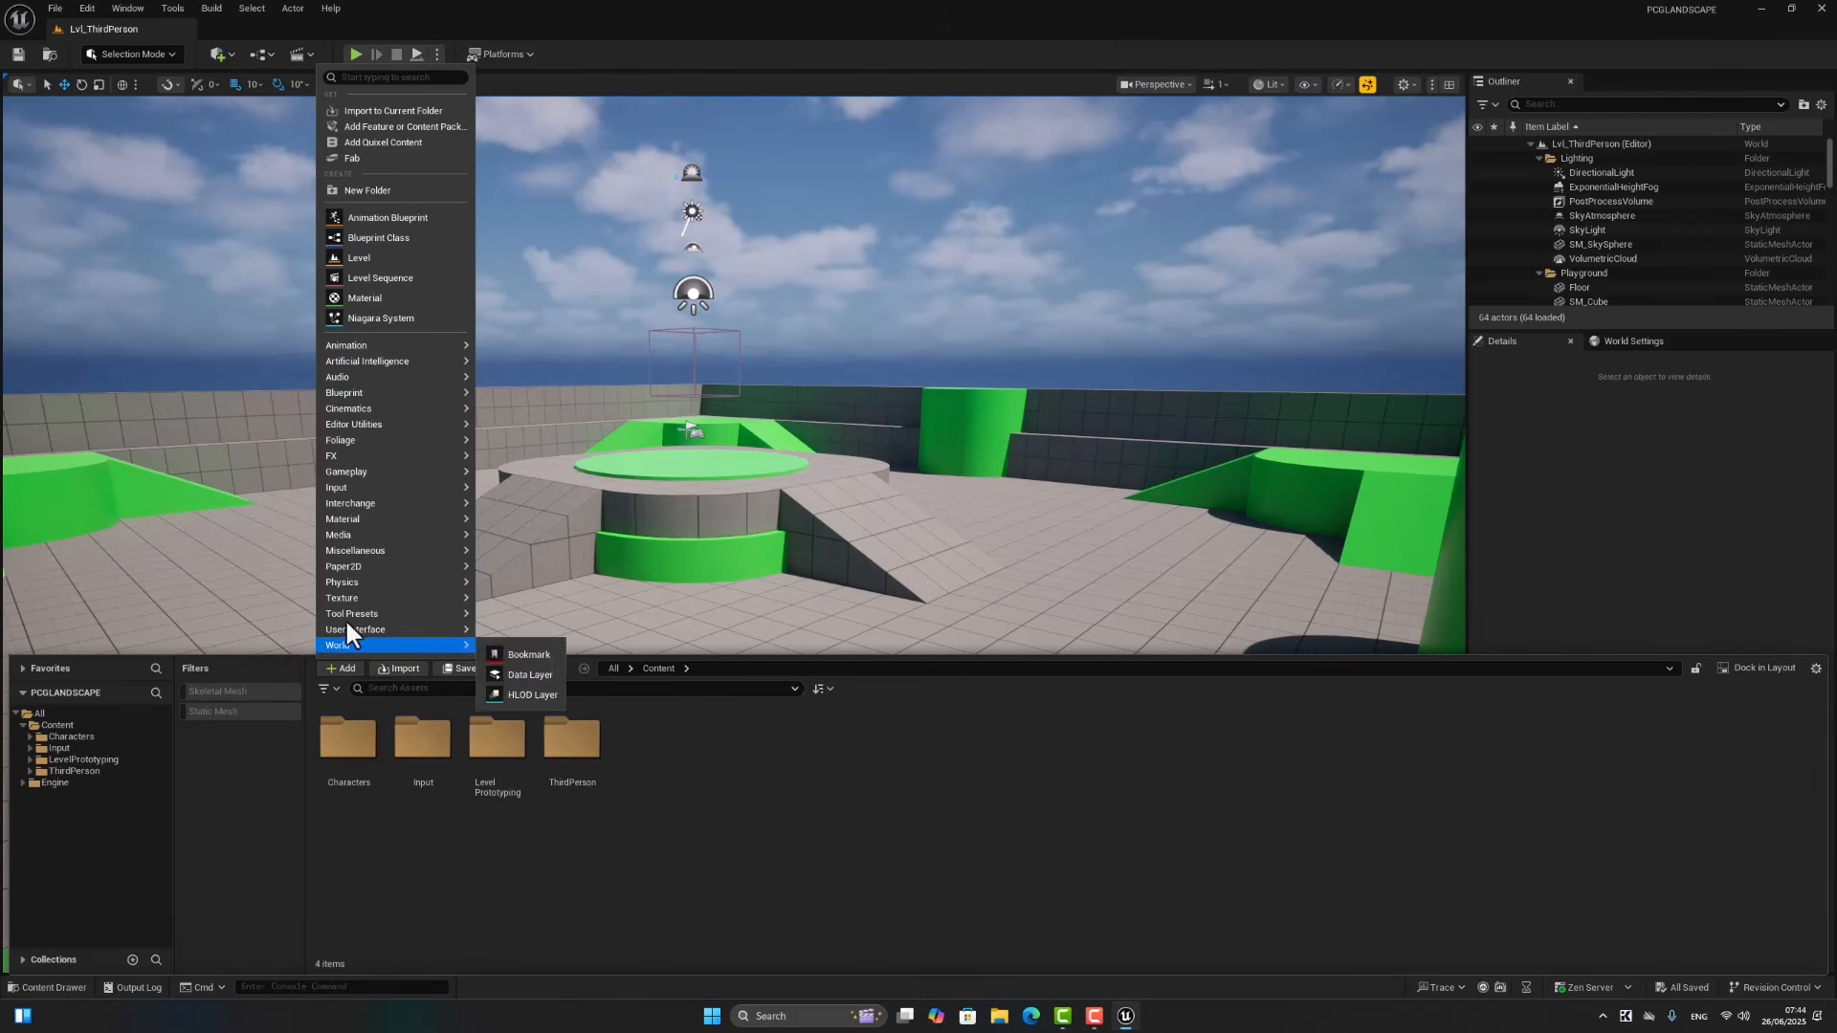
pyautogui.click(406, 127)
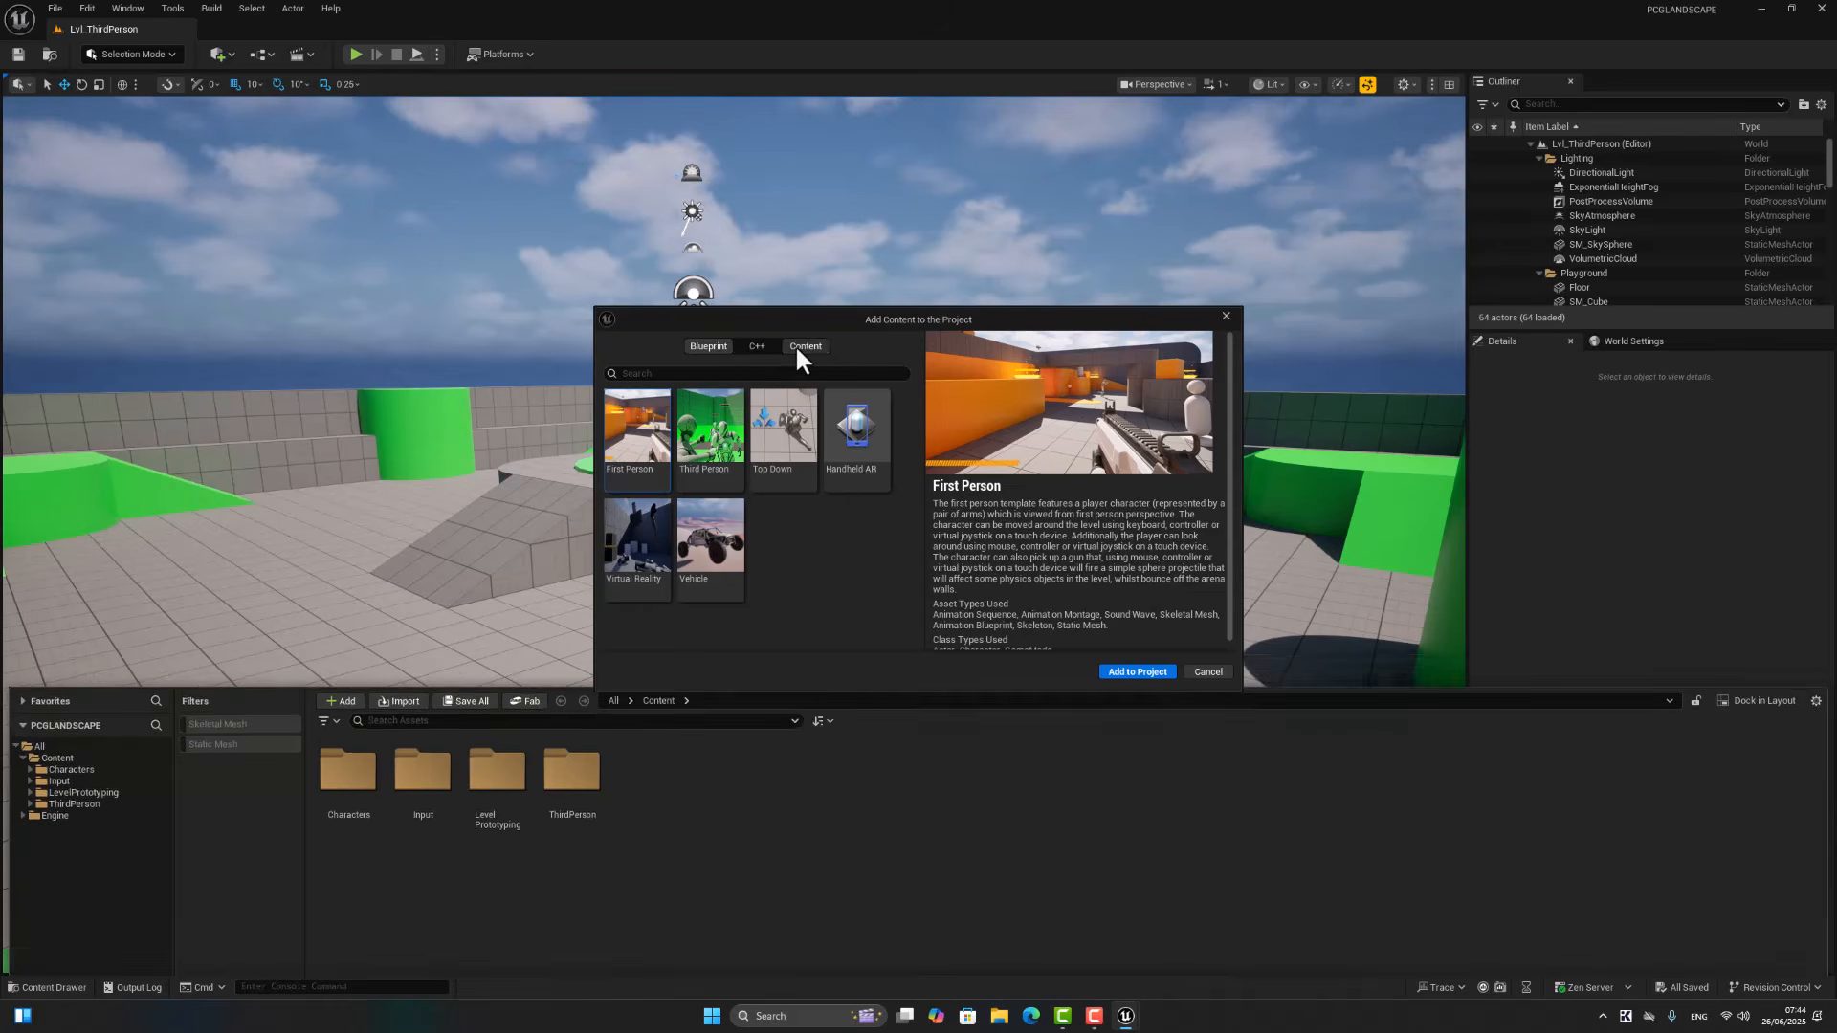
pyautogui.click(802, 345)
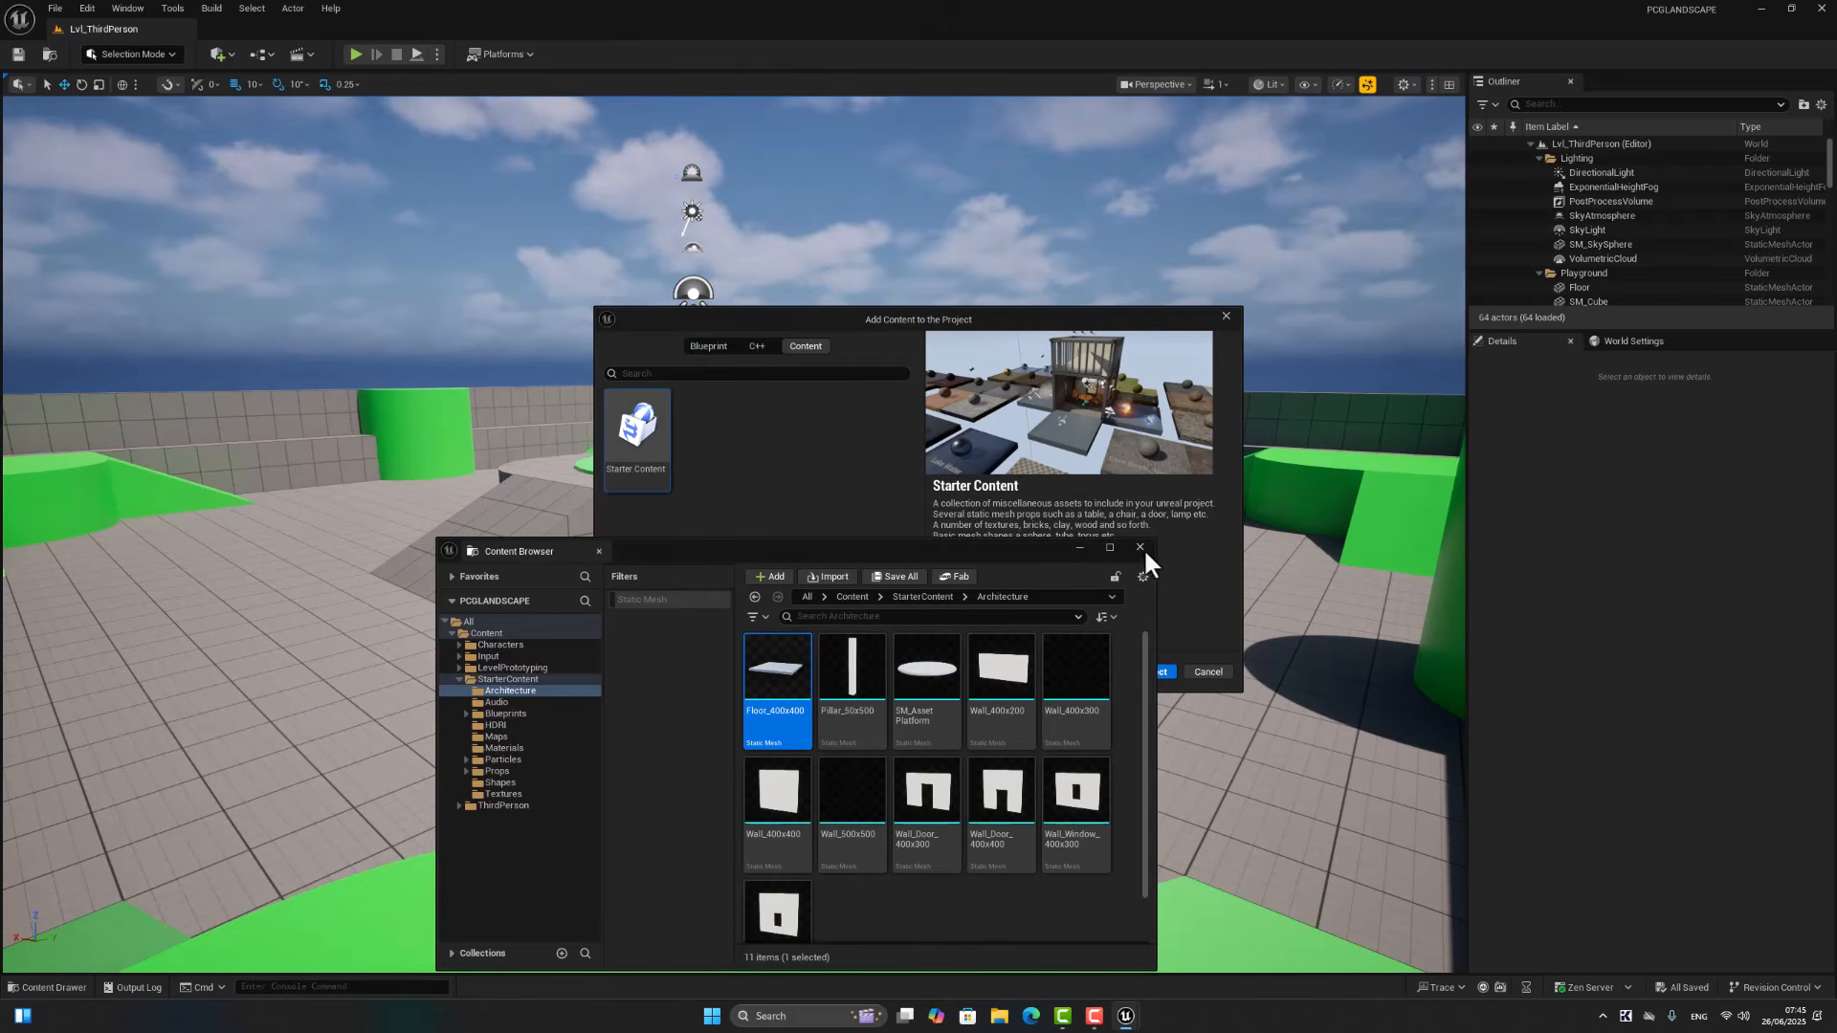
pyautogui.click(1141, 549)
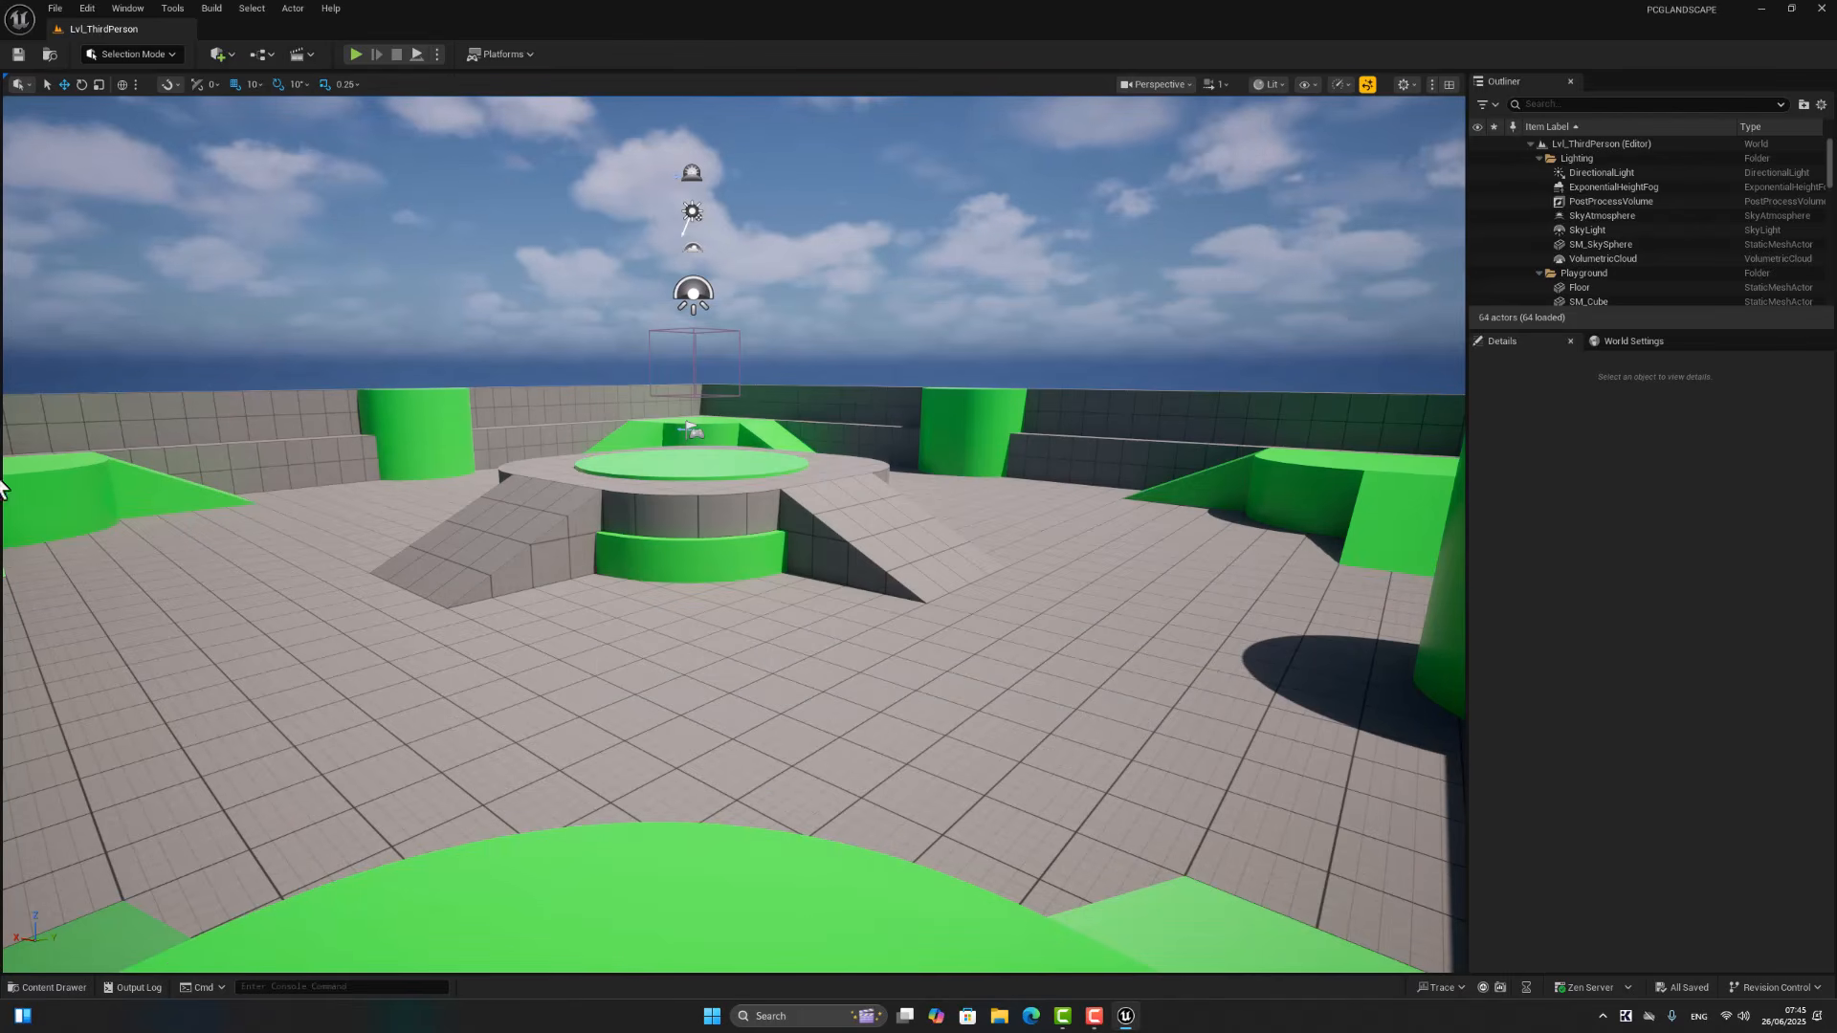
# Step: Create a new level from the Empty Level template
pyautogui.click(55, 4)
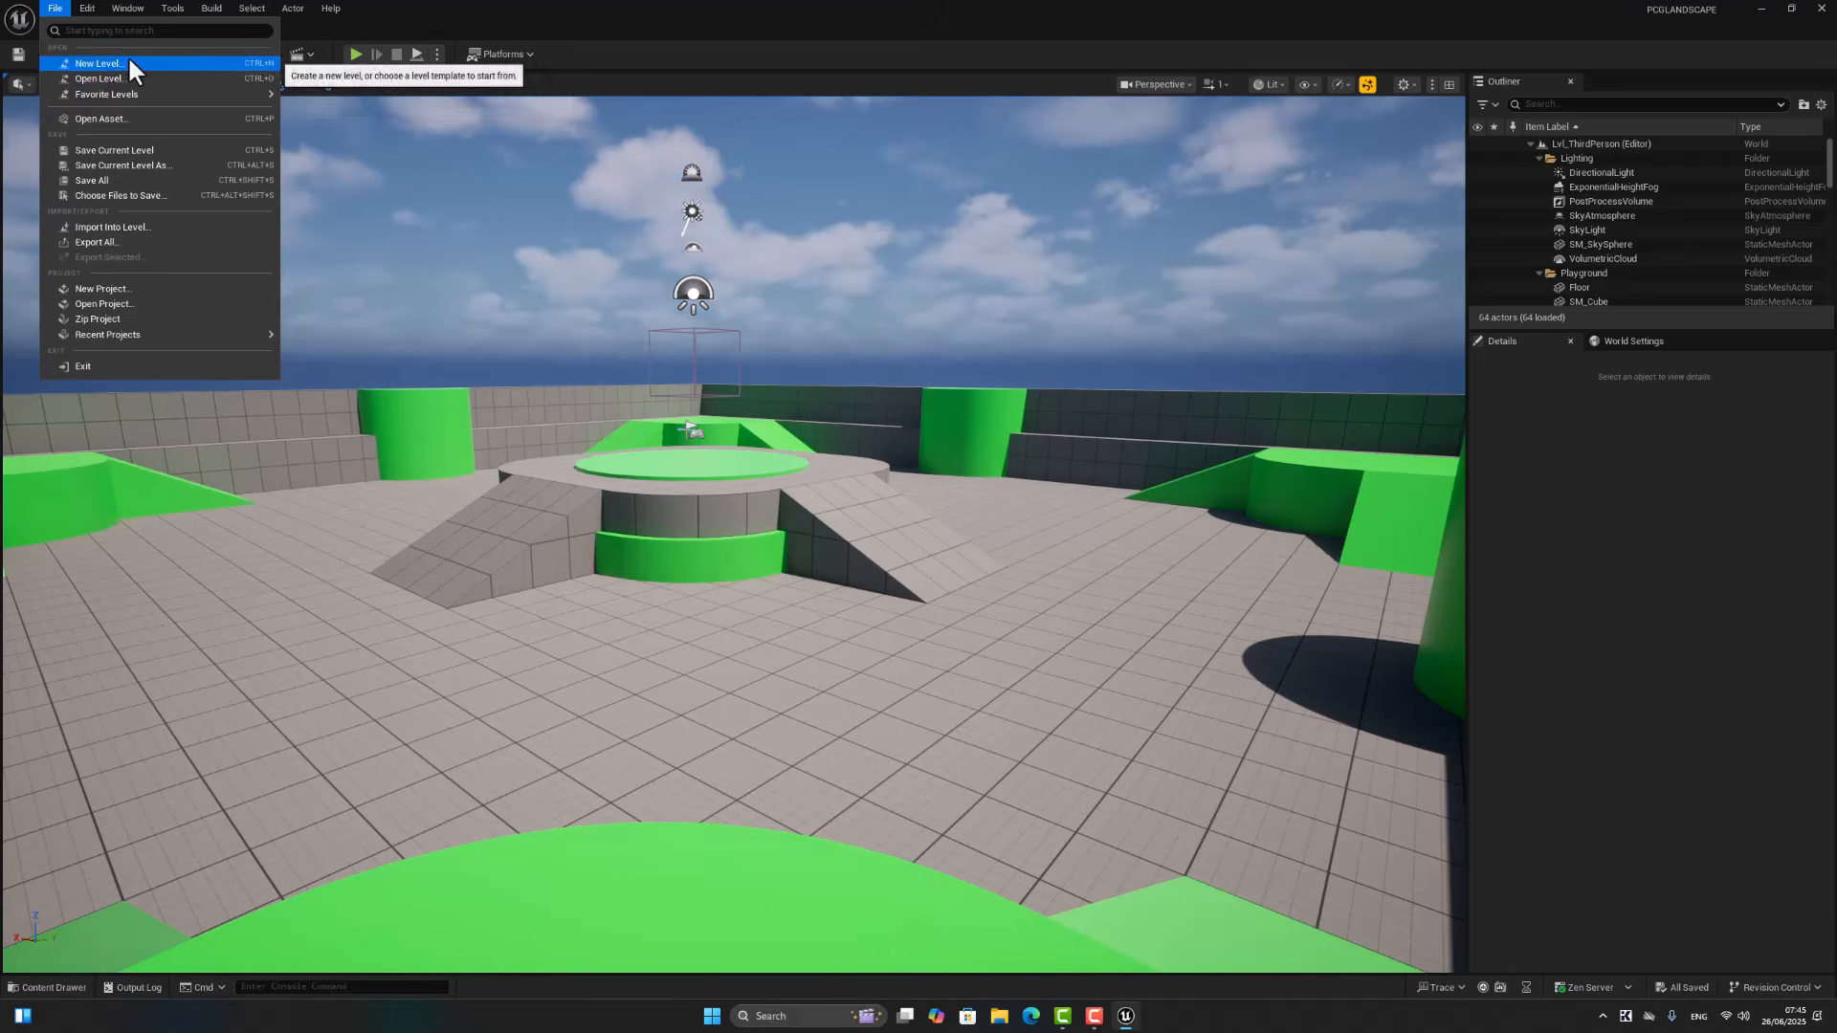
pyautogui.click(128, 55)
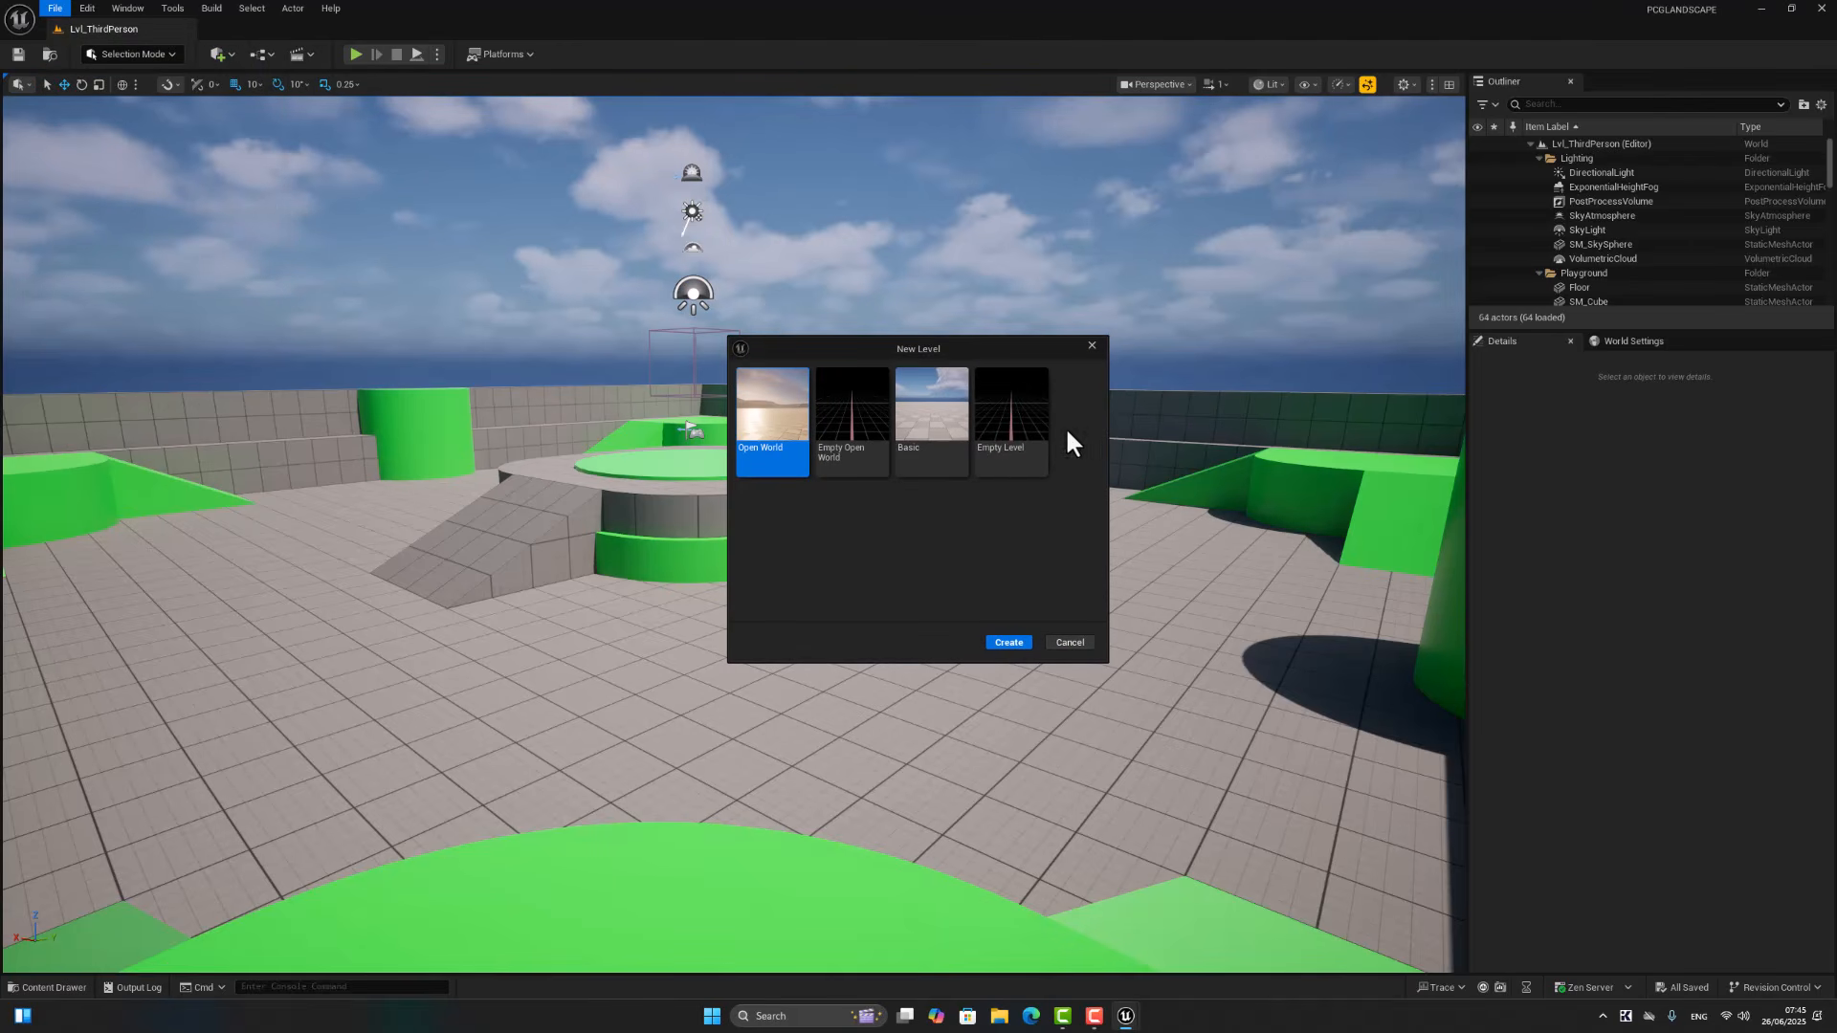
pyautogui.click(1016, 413)
pyautogui.click(1009, 644)
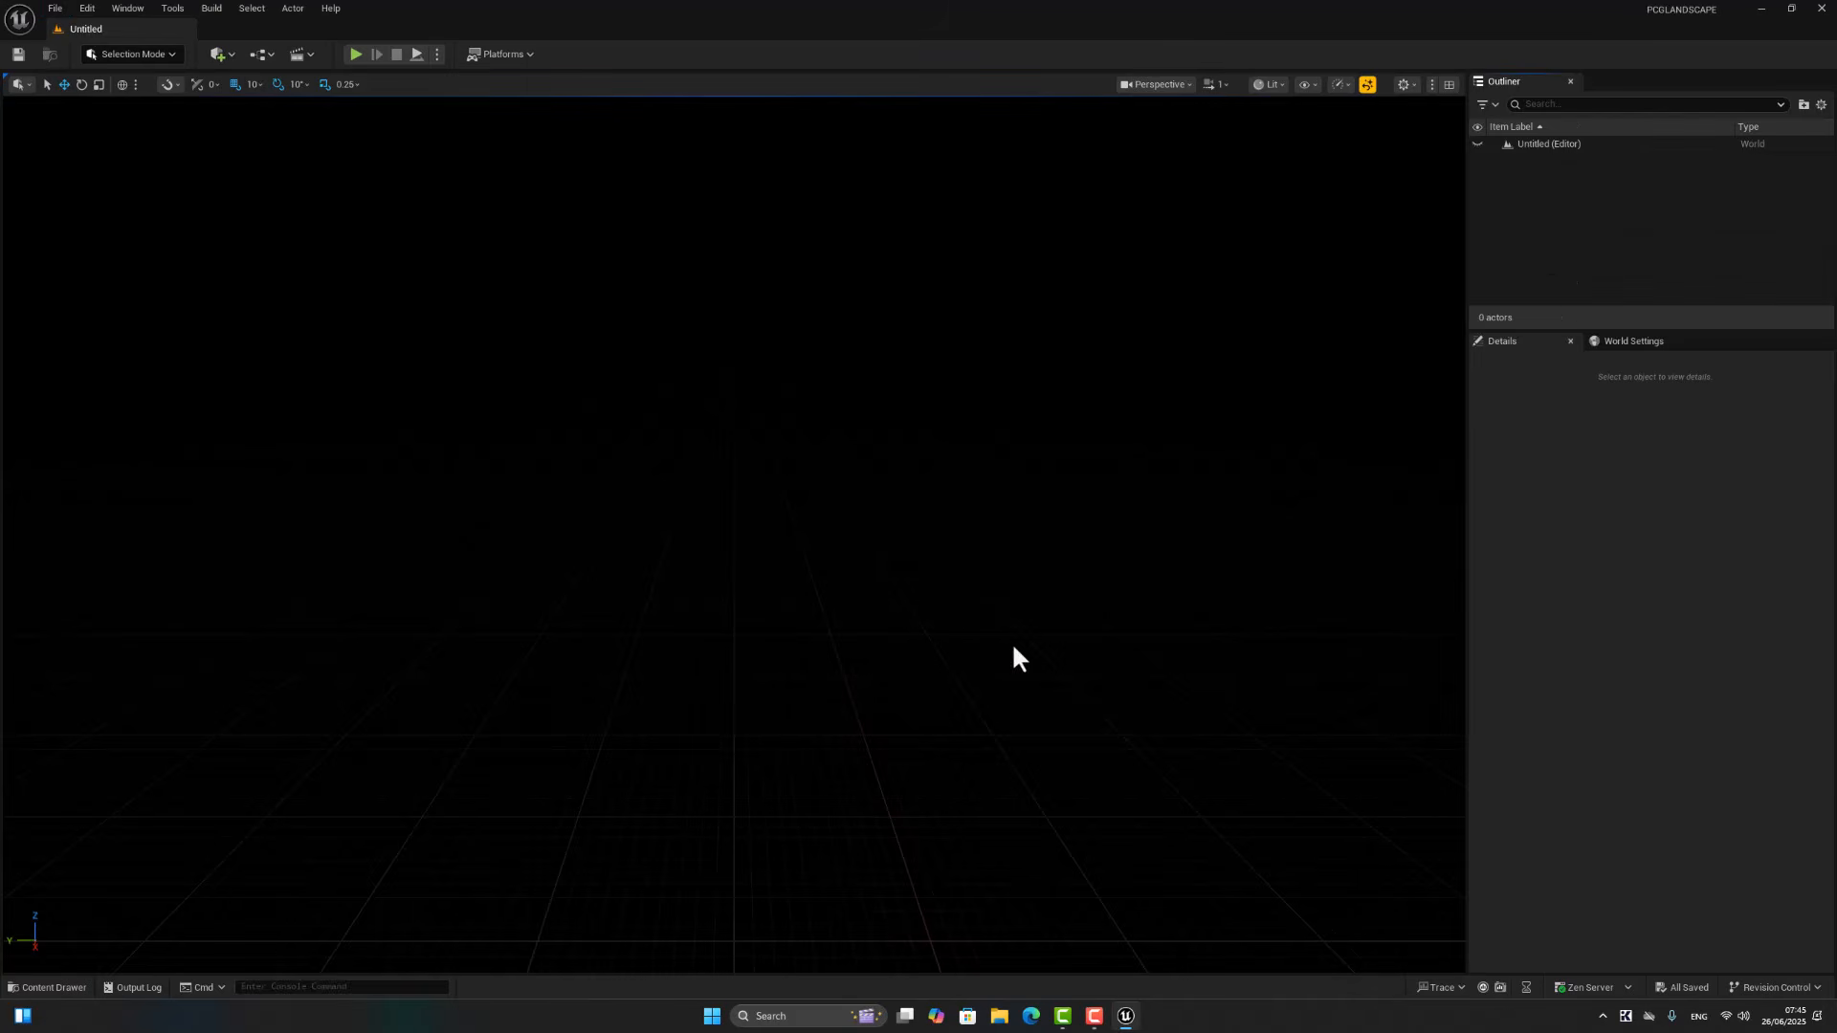
# Step: Create a new landscape in the empty level with the default 8 × 8 component settings
pyautogui.click(140, 54)
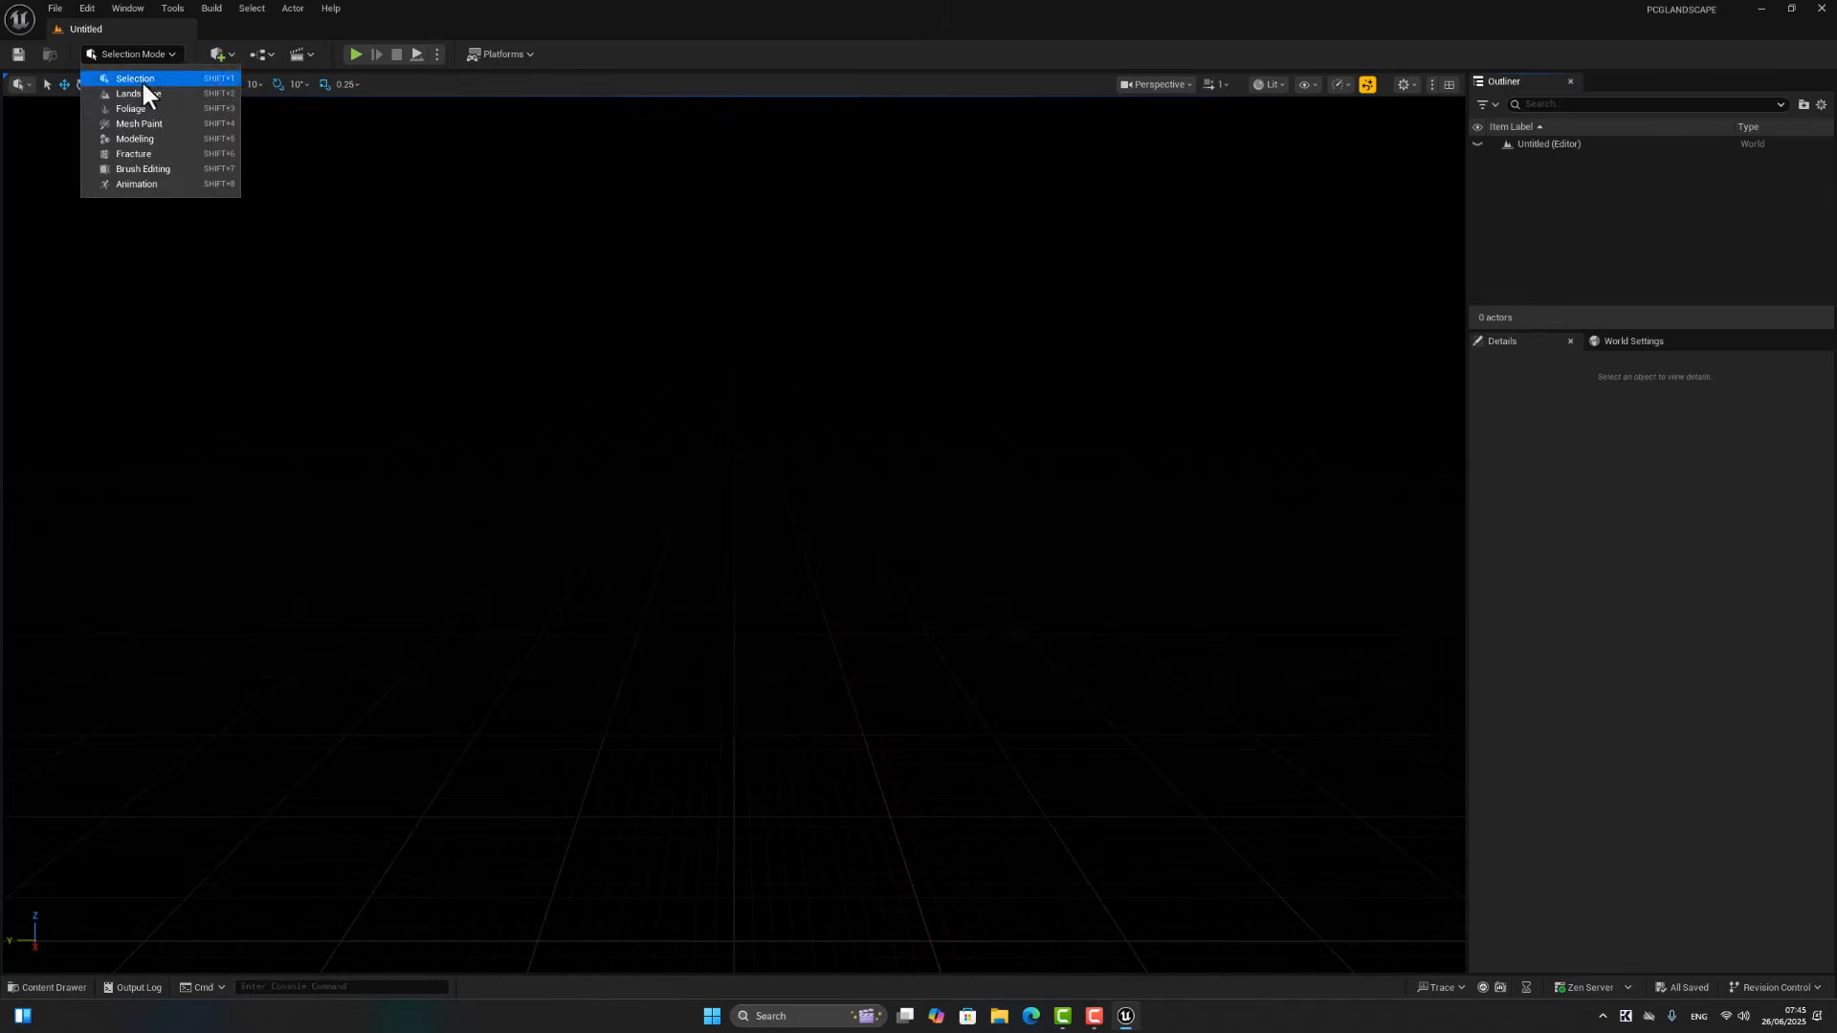
pyautogui.click(141, 90)
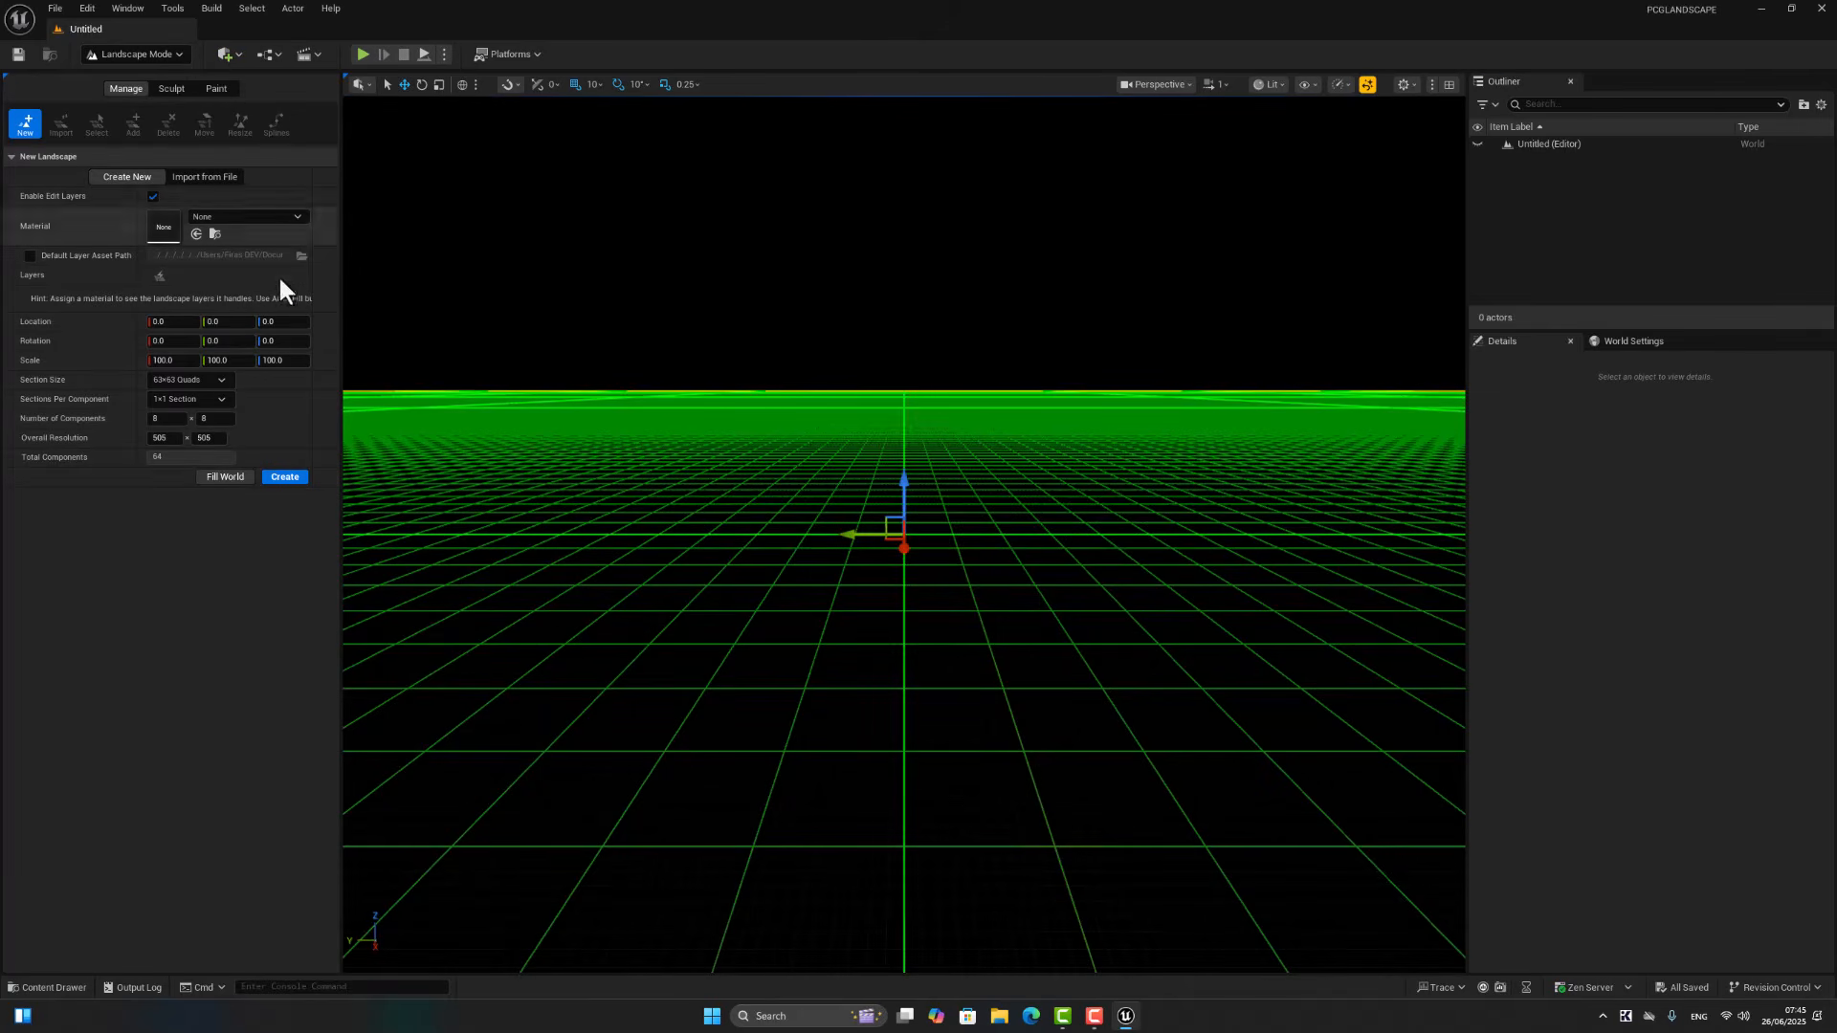
pyautogui.click(296, 475)
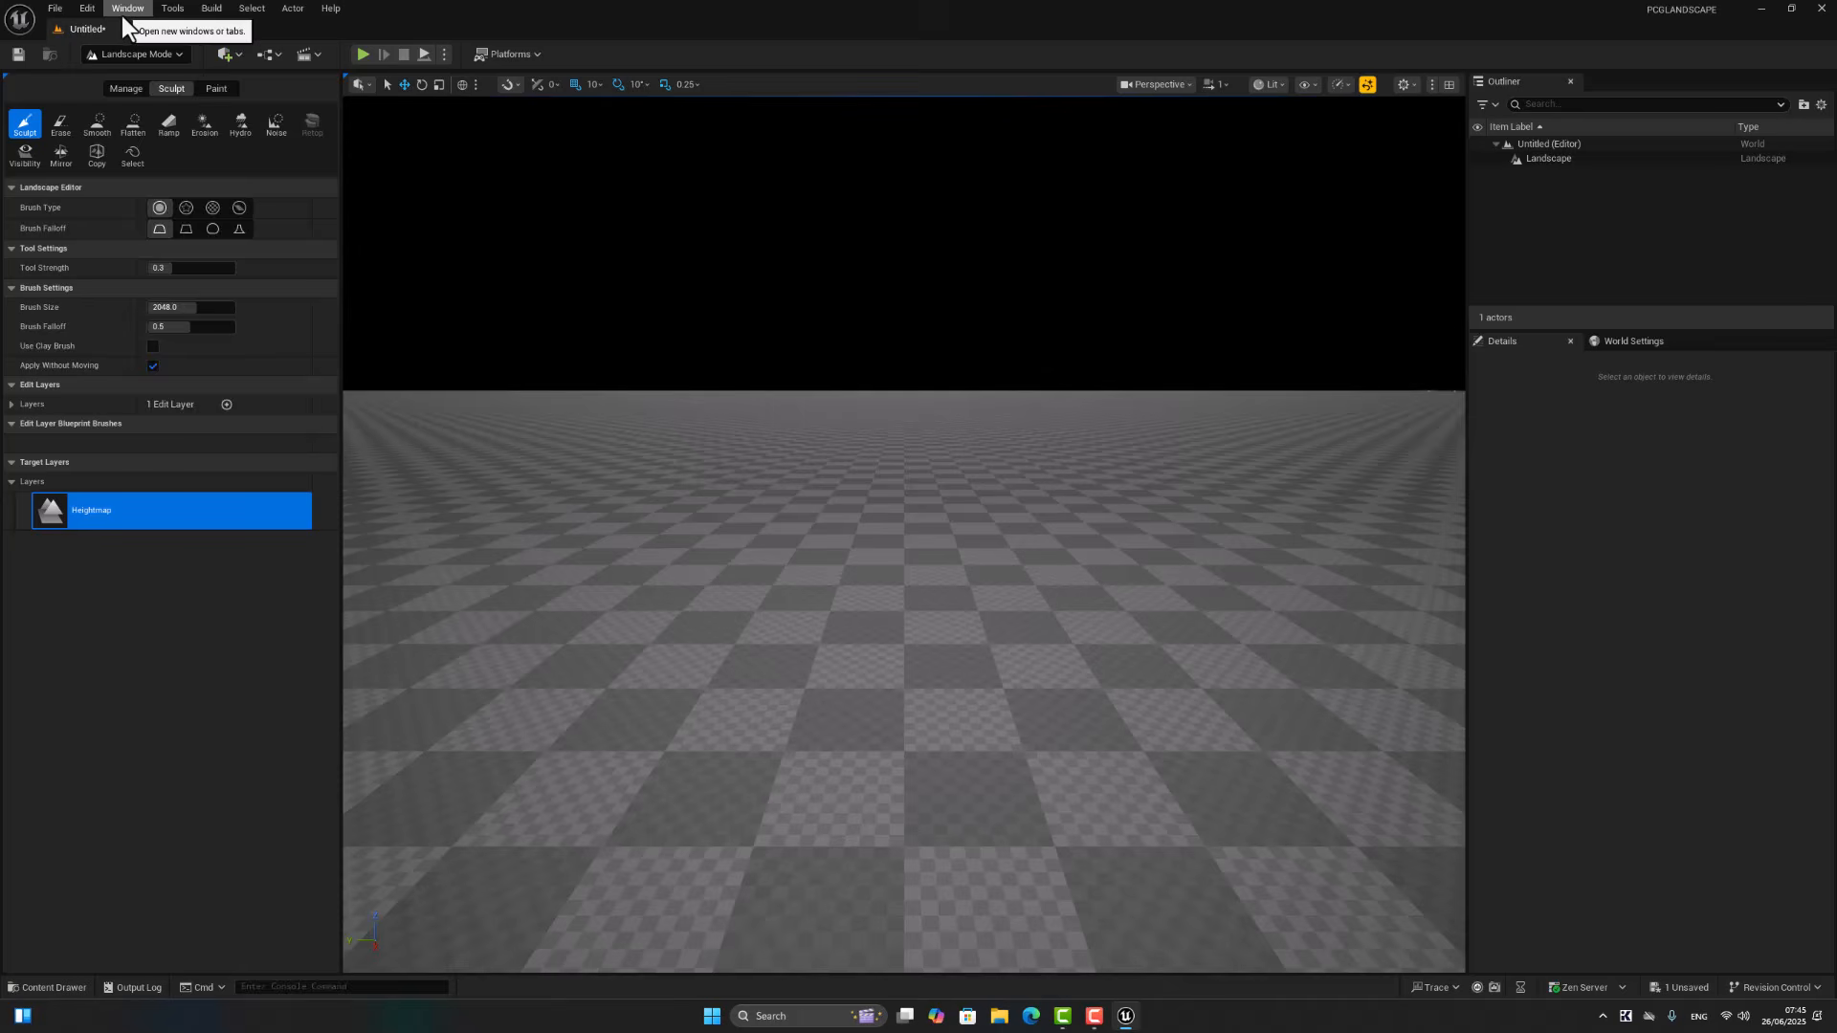
# Step: Use the Env. Light Mixer to add a sky light, directional light, sky atmosphere, volumetric cloud and height fog with Volumetric Fog enabled
pyautogui.click(124, 10)
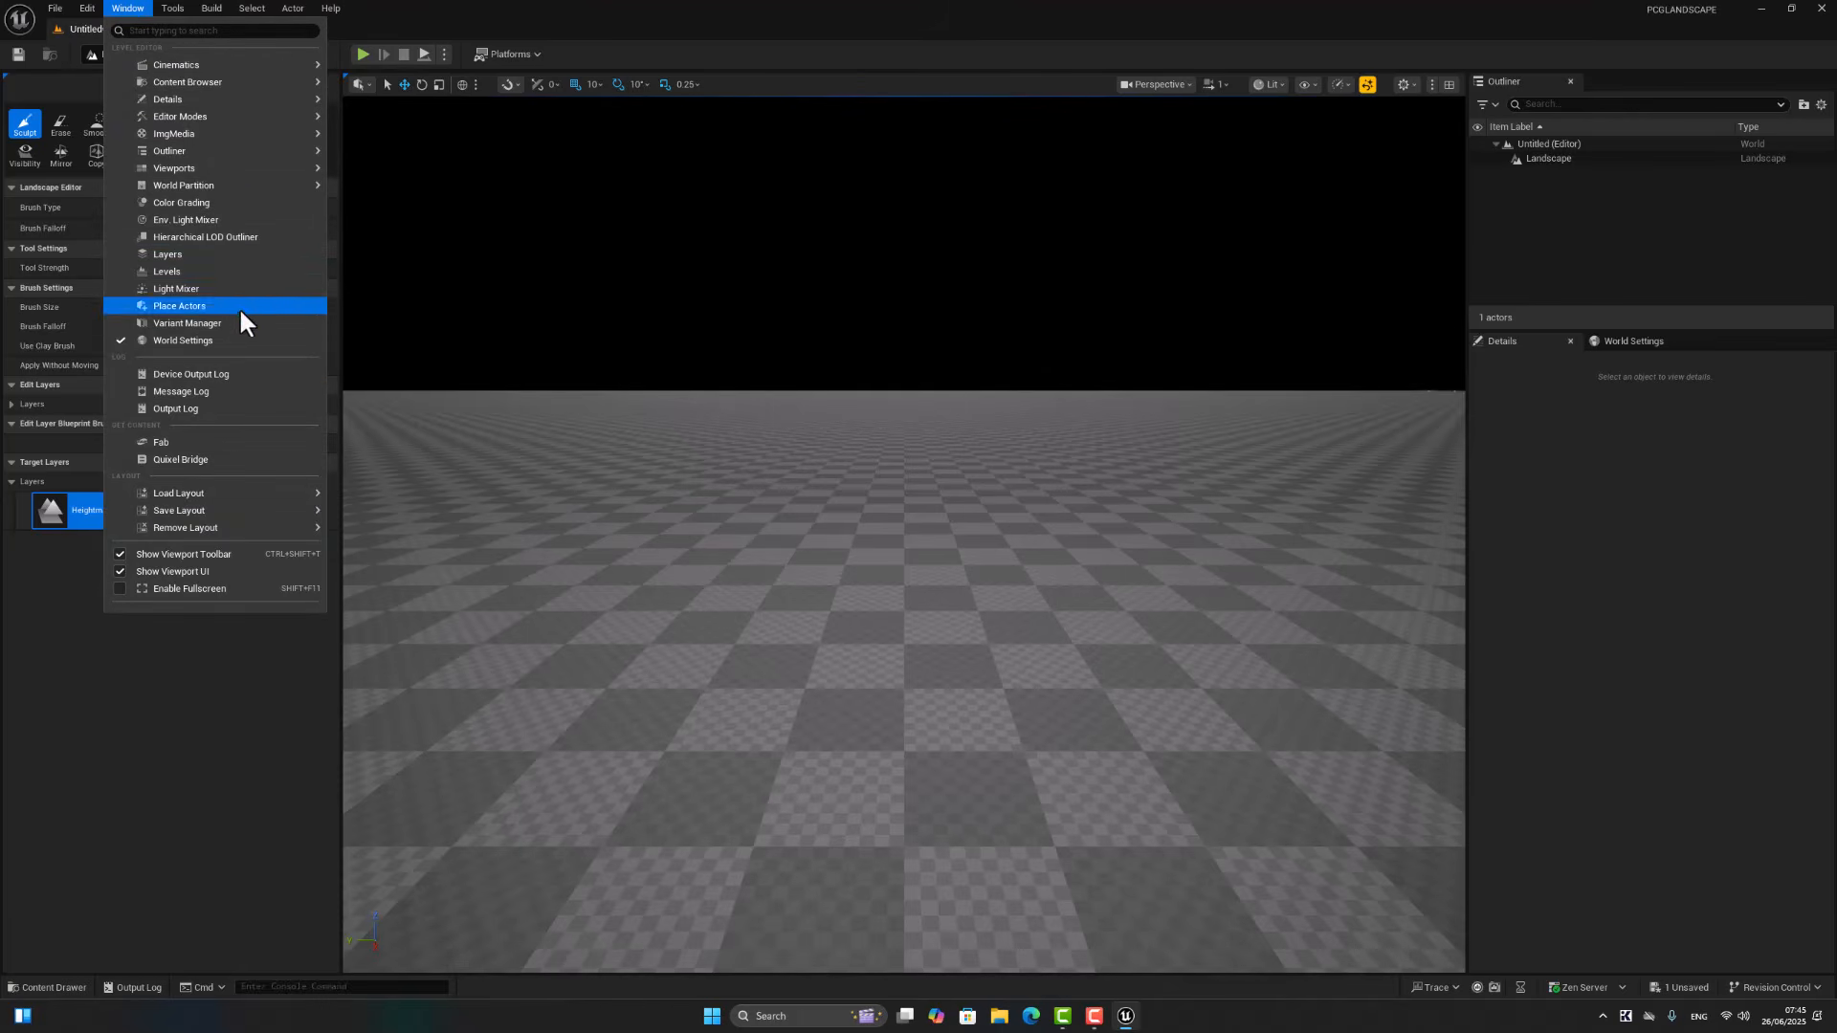
pyautogui.click(231, 218)
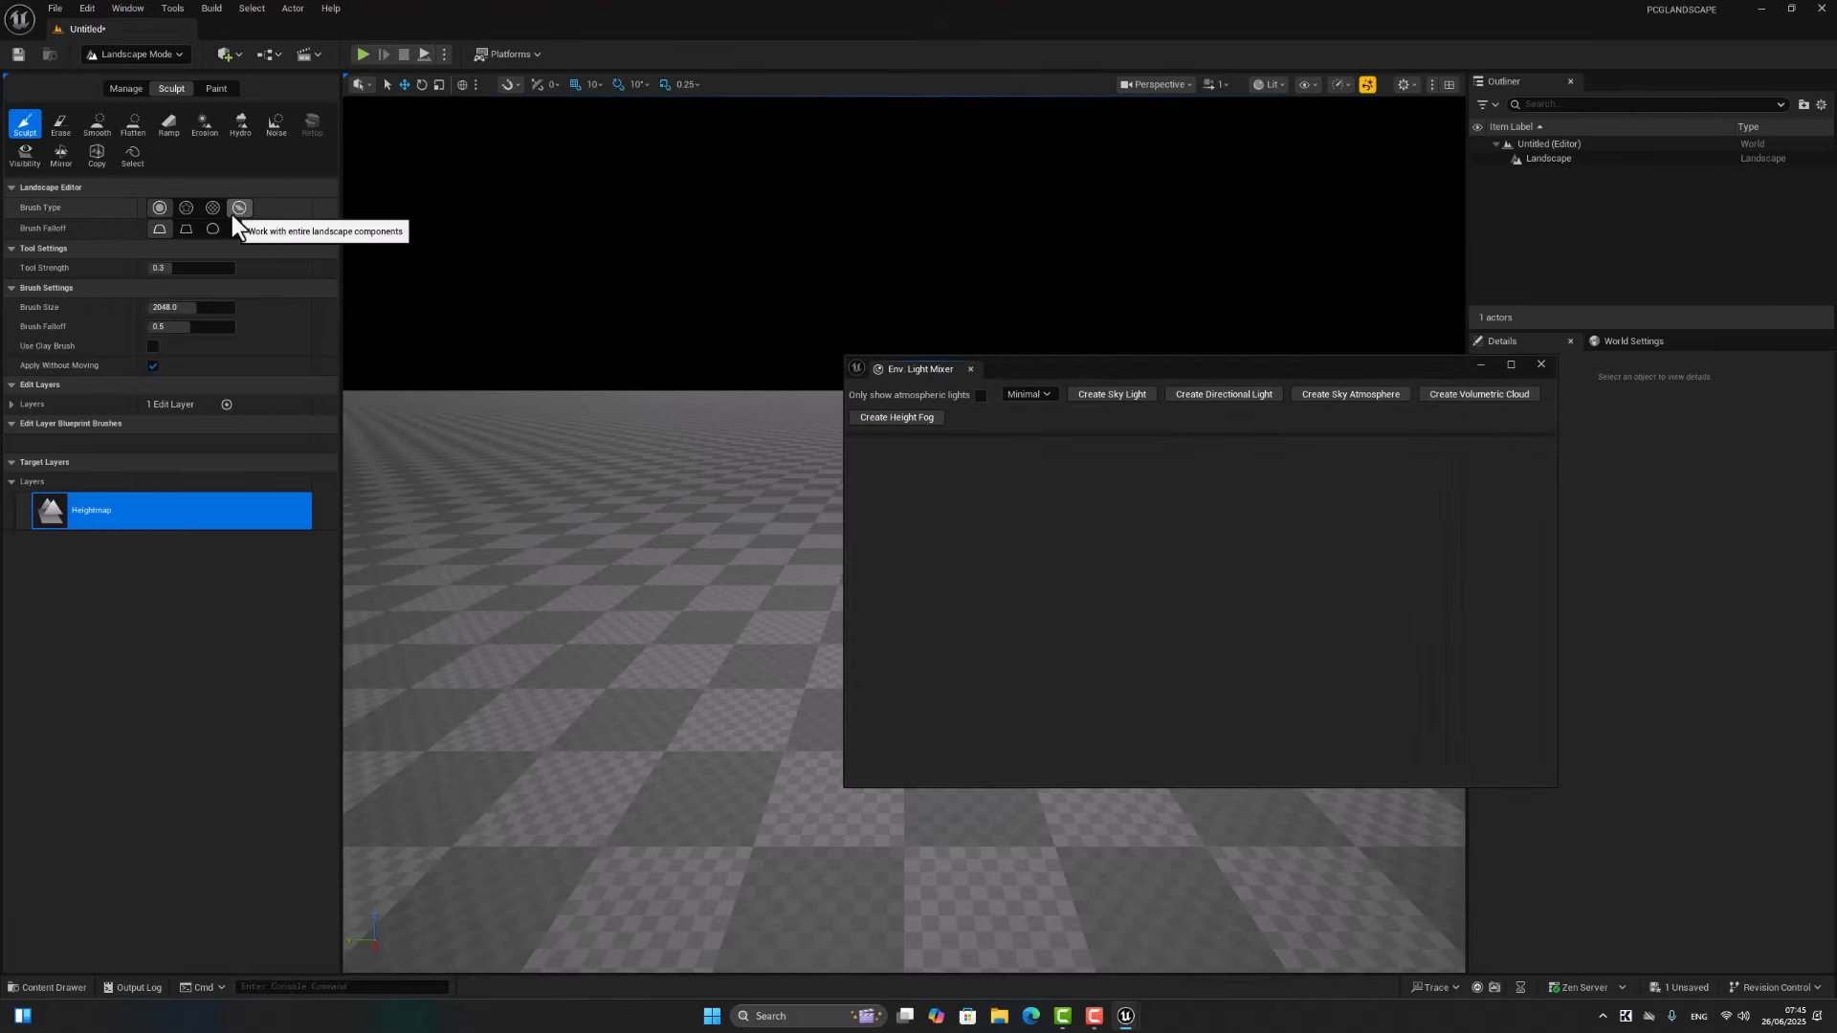
pyautogui.click(1117, 396)
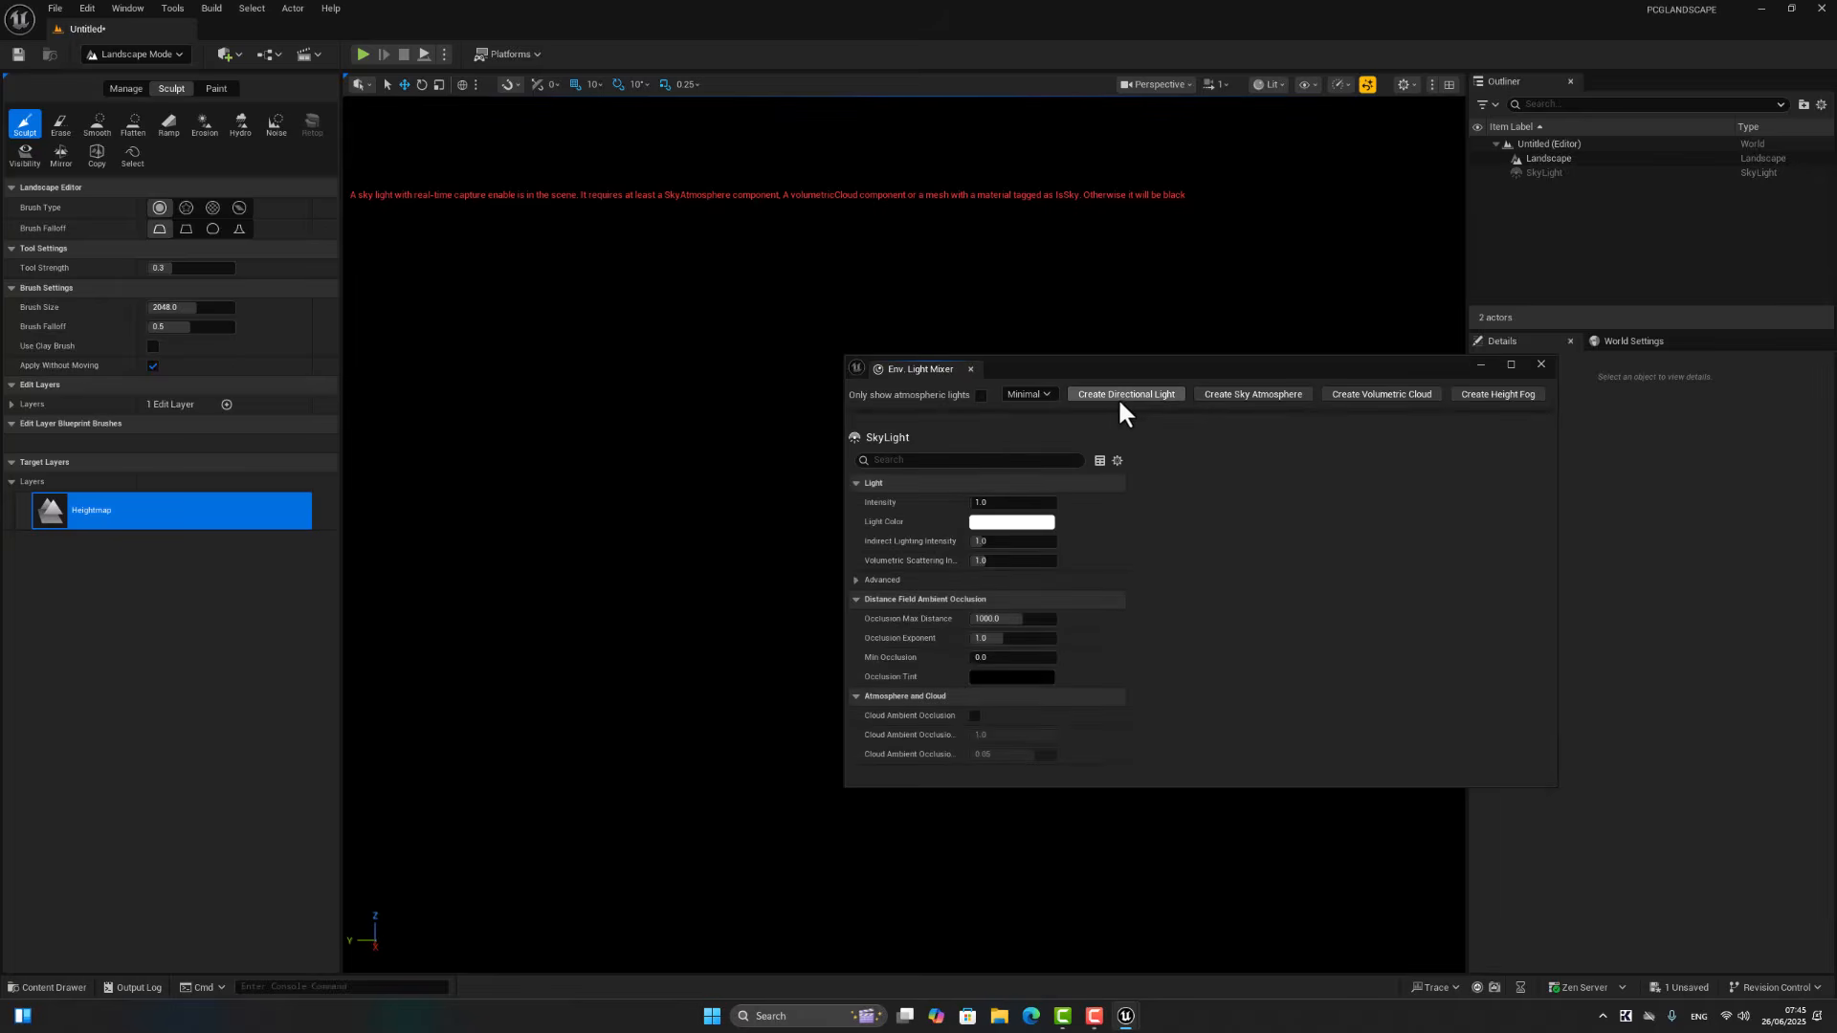
pyautogui.click(1121, 398)
pyautogui.click(1119, 398)
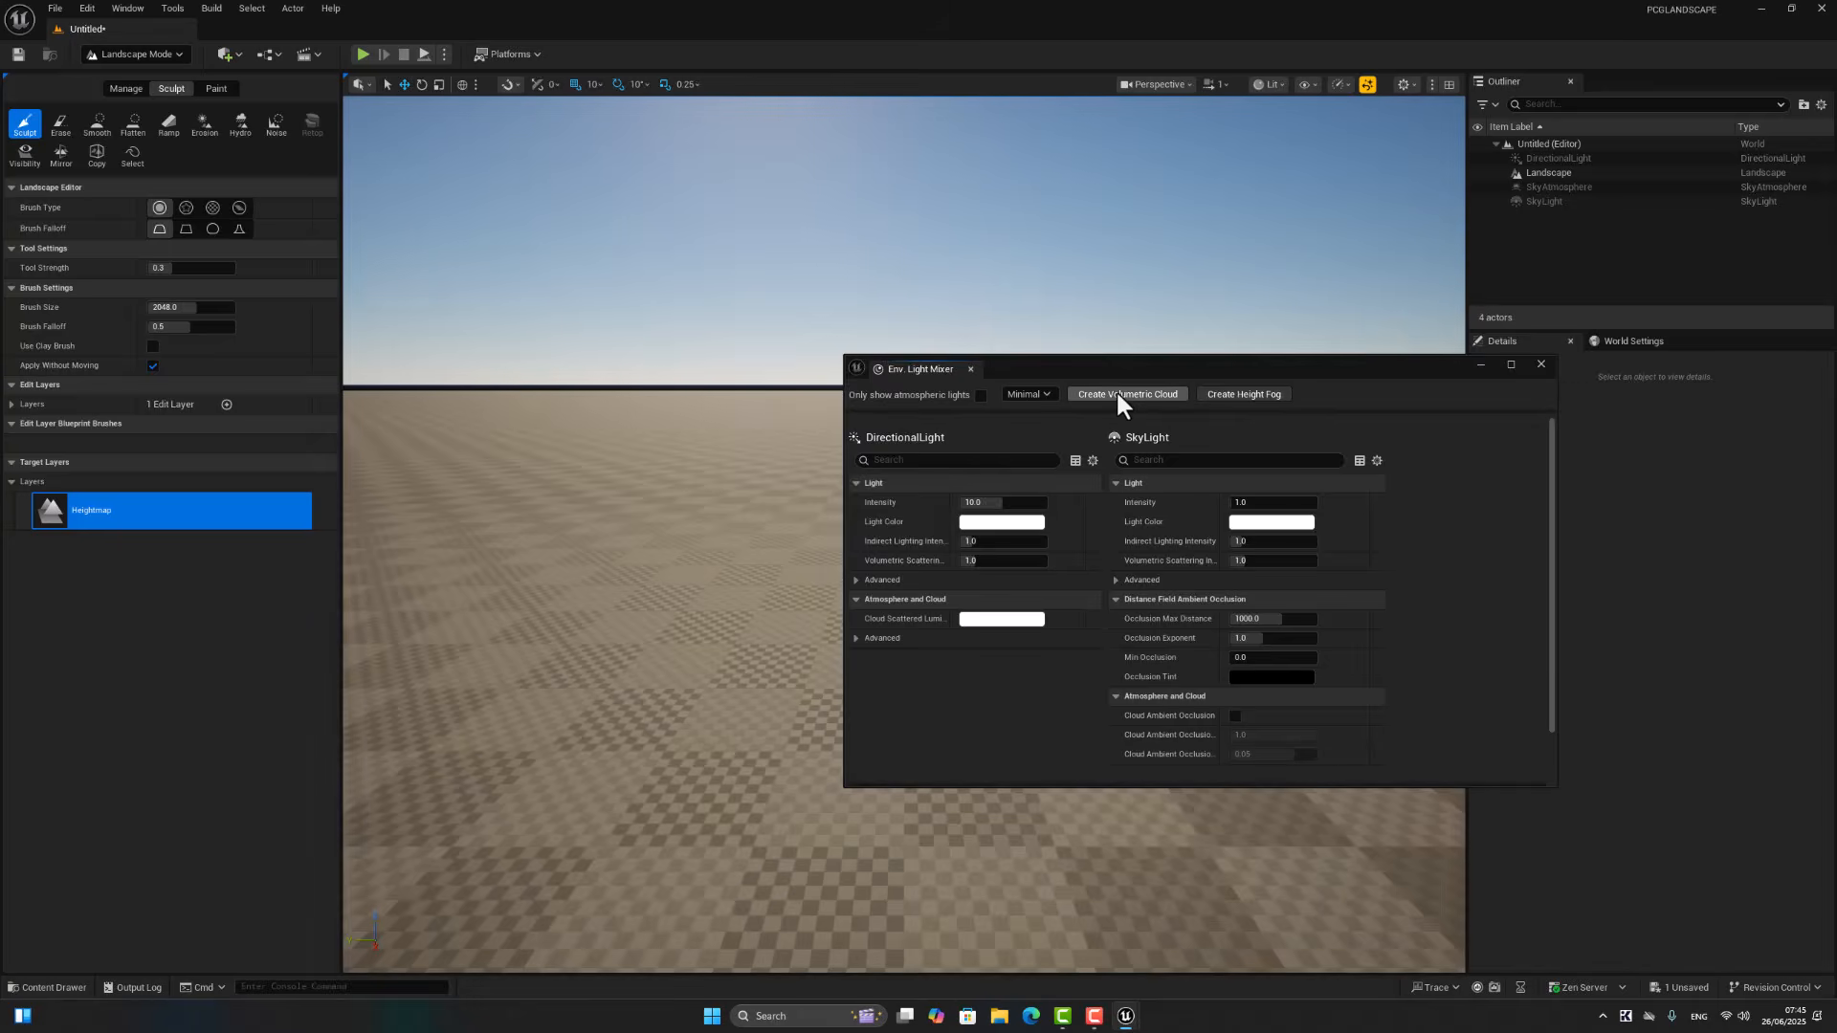
pyautogui.click(1121, 400)
pyautogui.click(1143, 402)
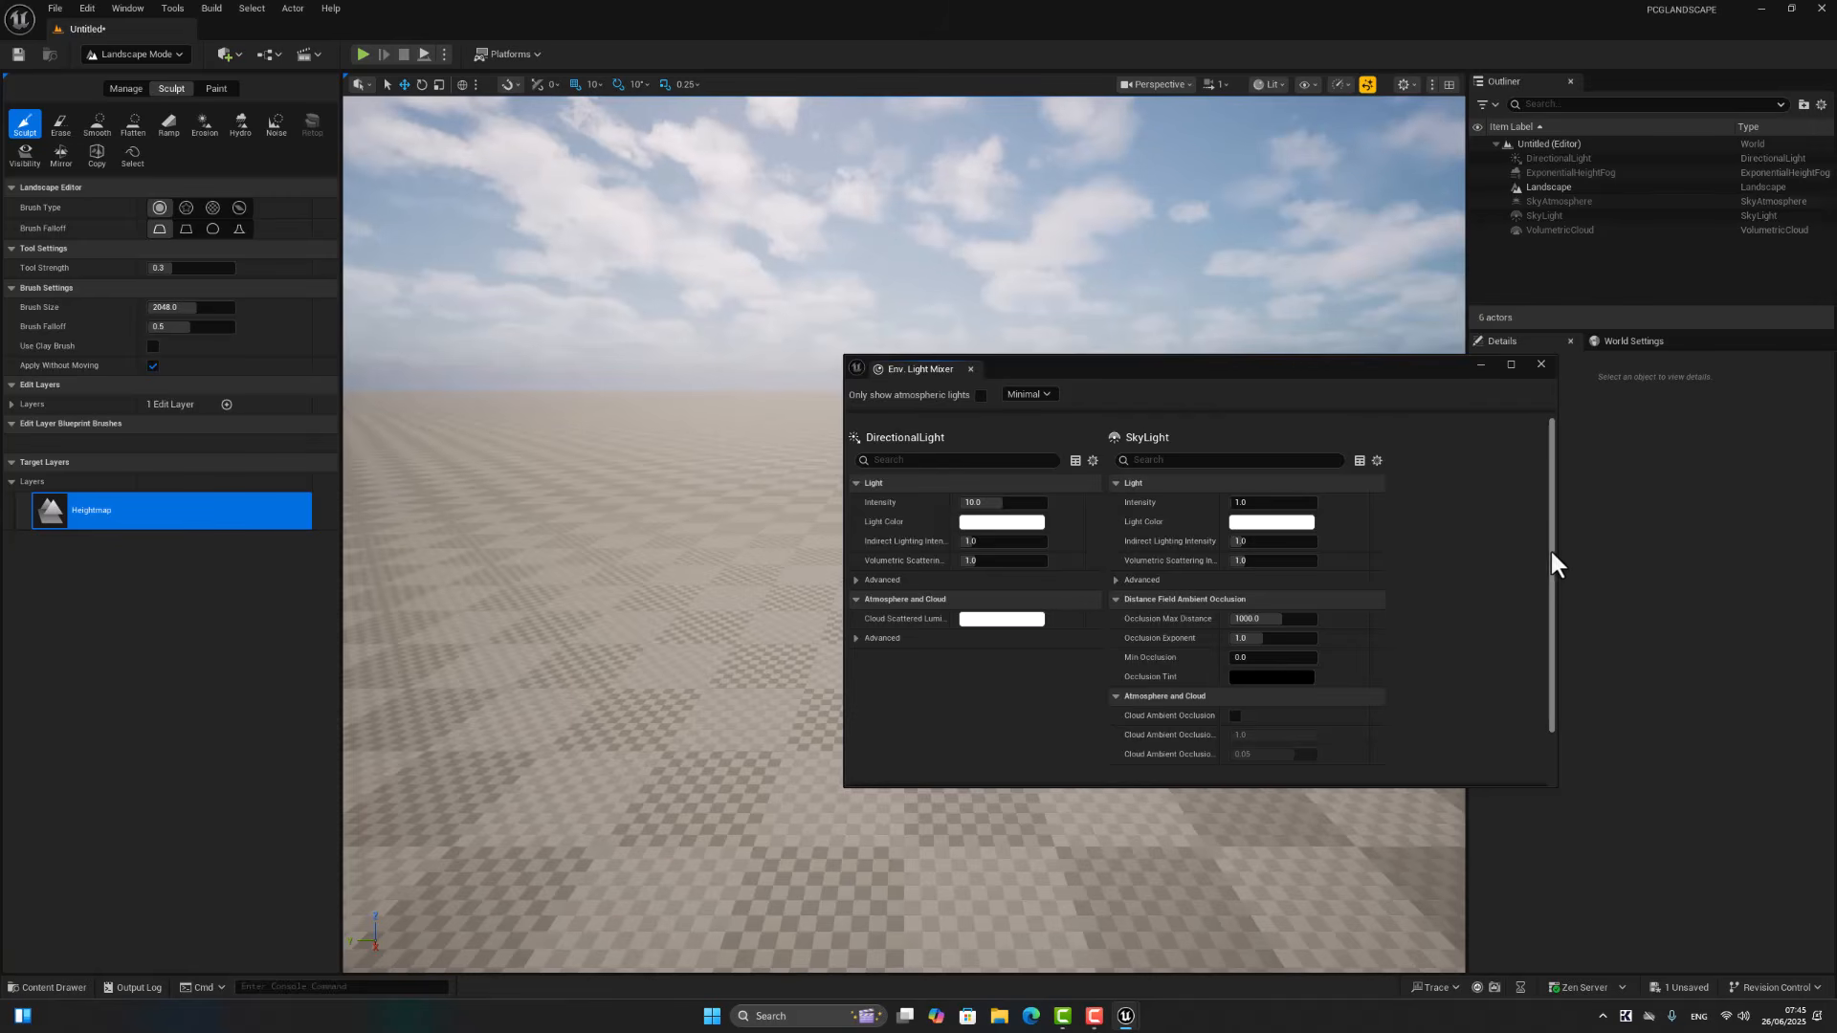
pyautogui.moveTo(1554, 565); pyautogui.dragTo(1551, 798)
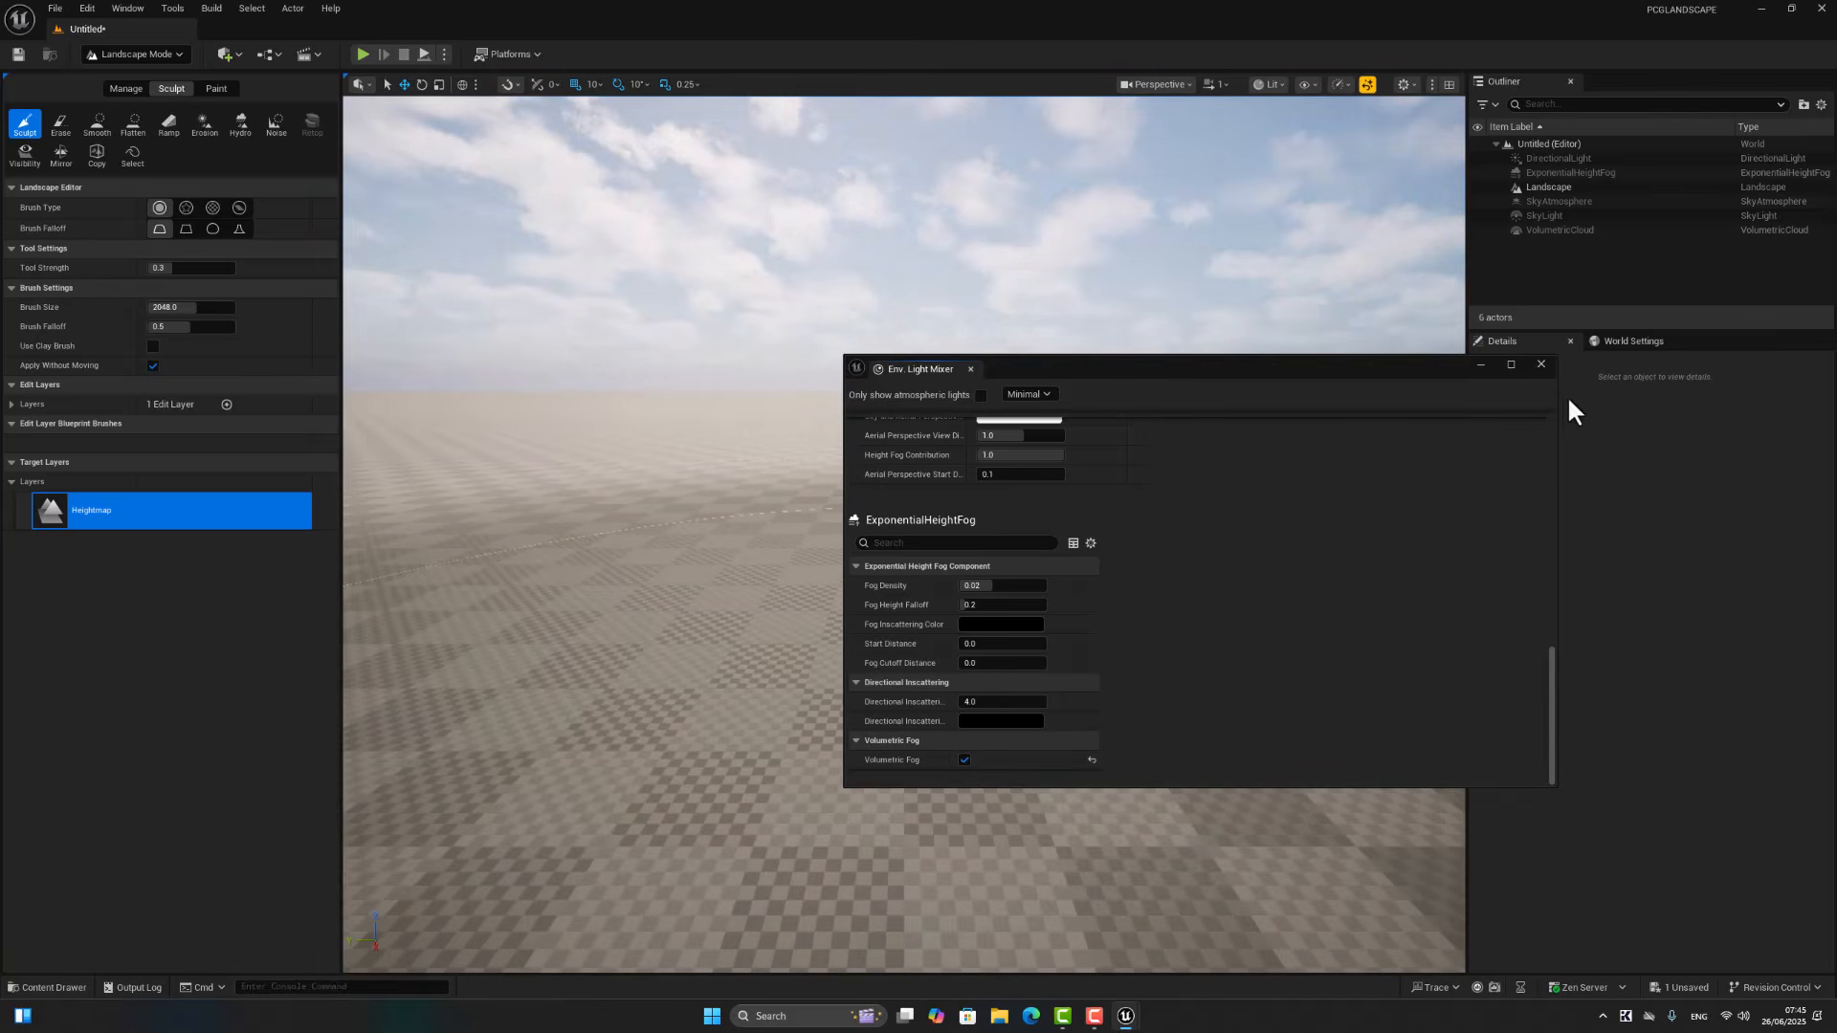
pyautogui.click(1540, 364)
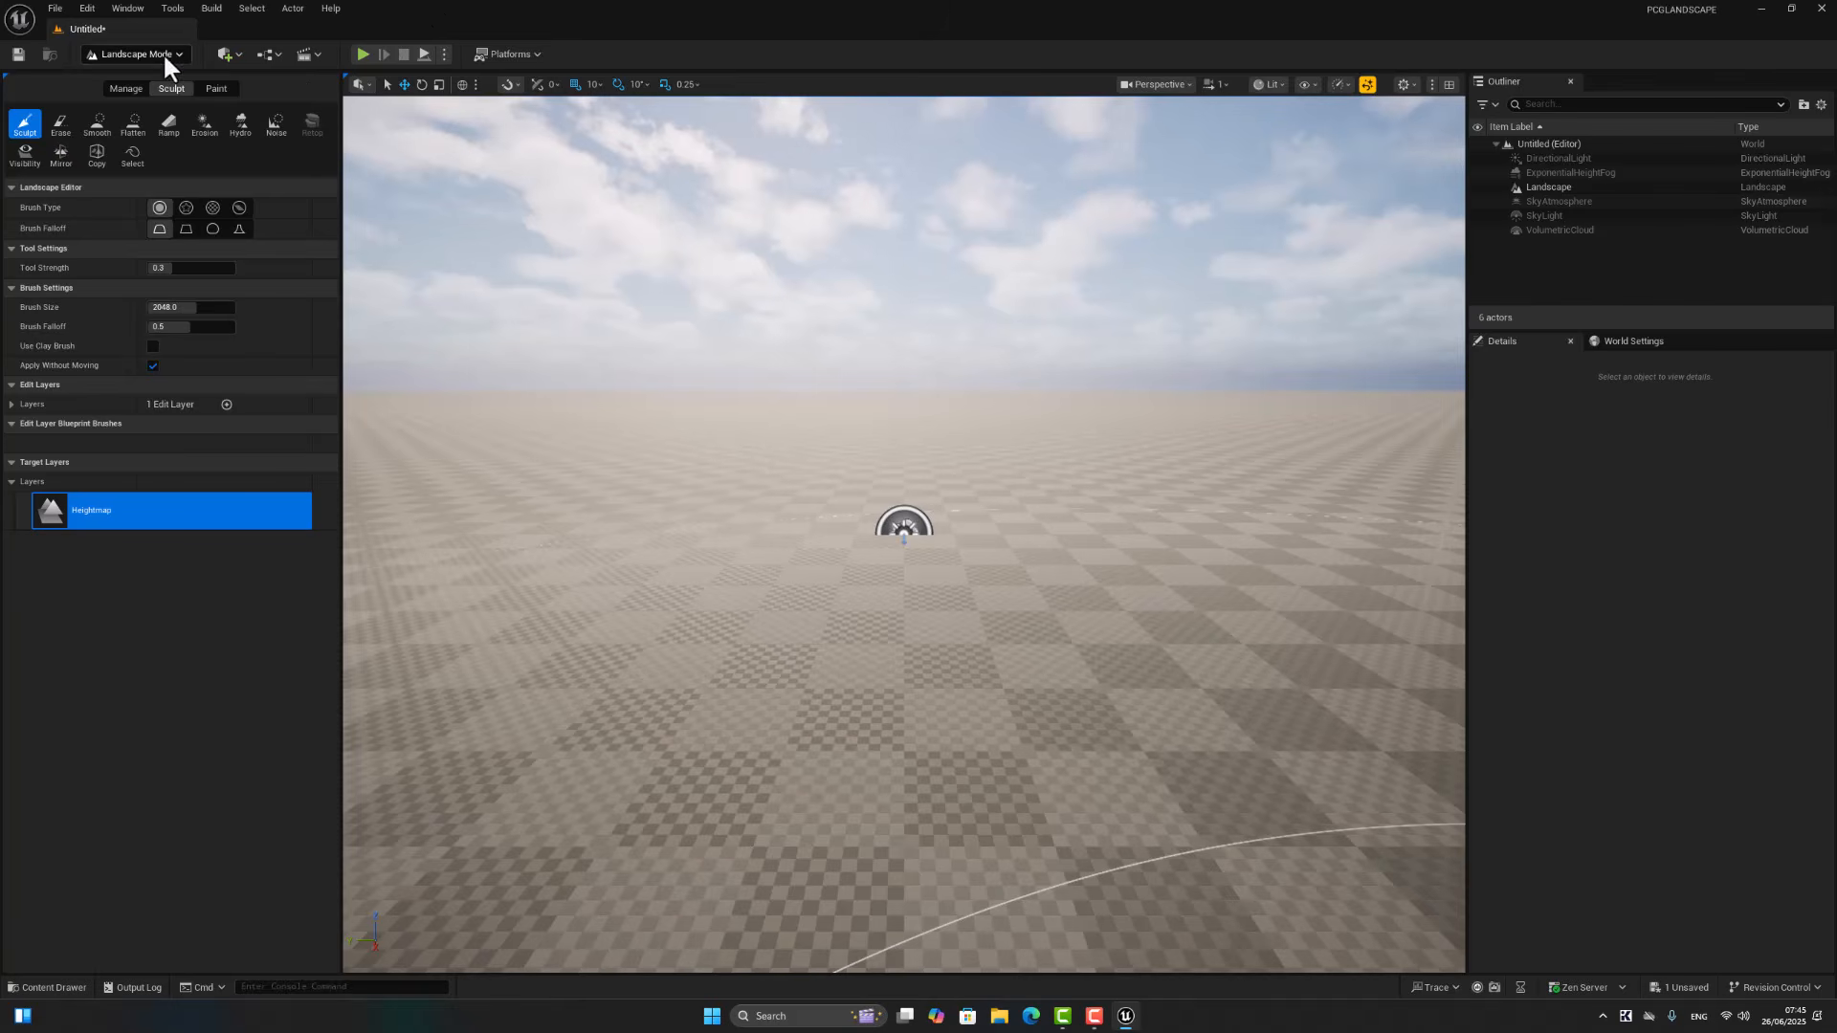
# Step: Return to Selection mode and assign the Starter Content material M_Metal_Rust as the landscape's material
pyautogui.click(144, 53)
pyautogui.click(134, 74)
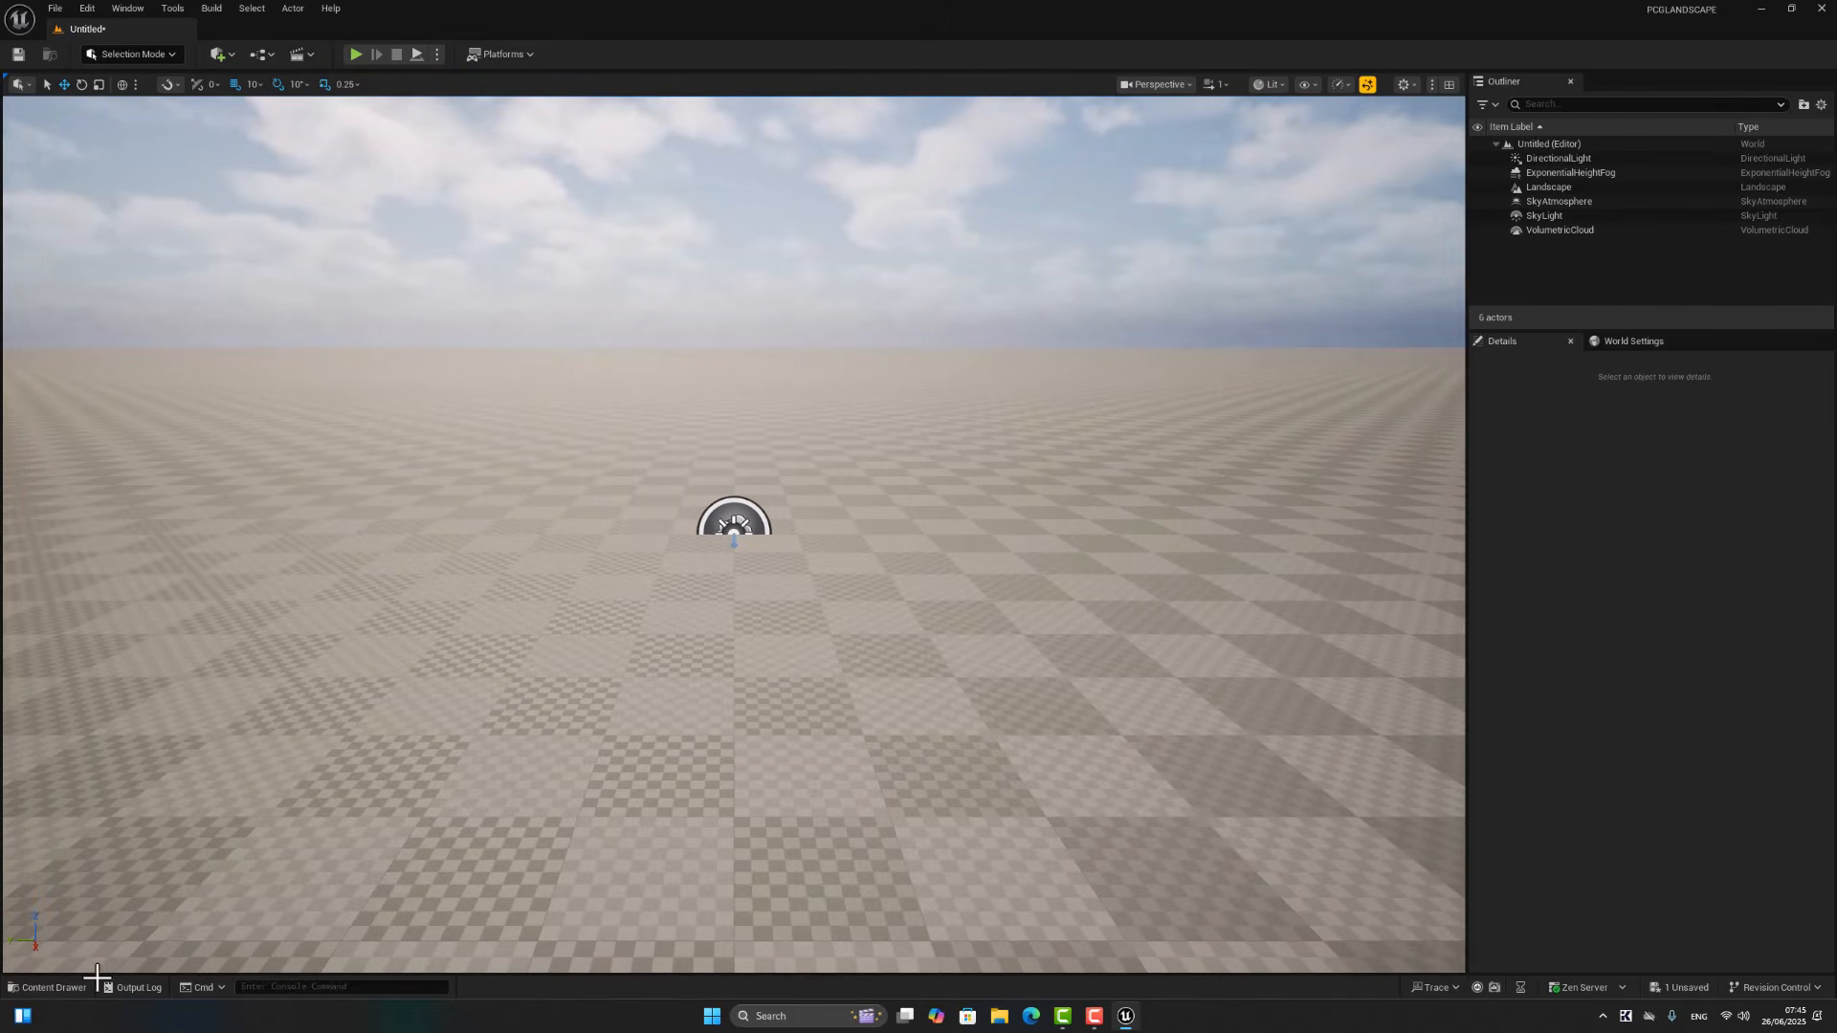
pyautogui.click(977, 650)
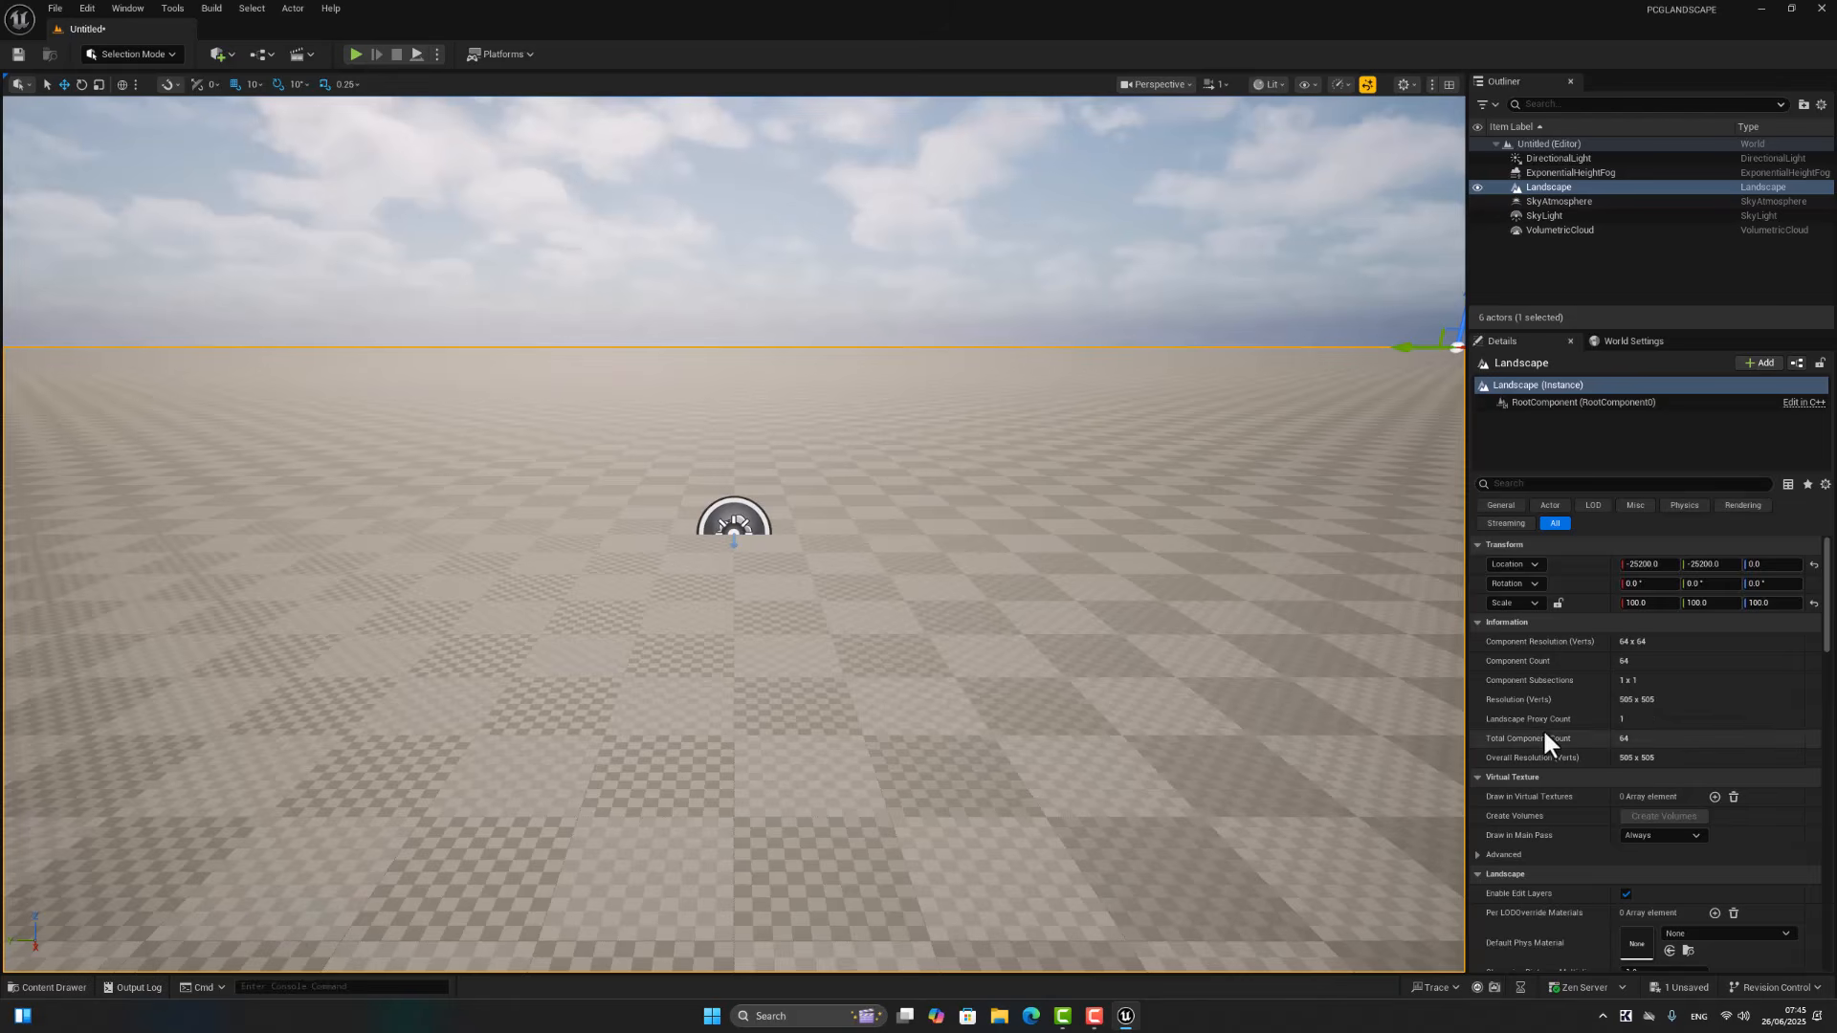
pyautogui.scroll(-8, 1544, 736)
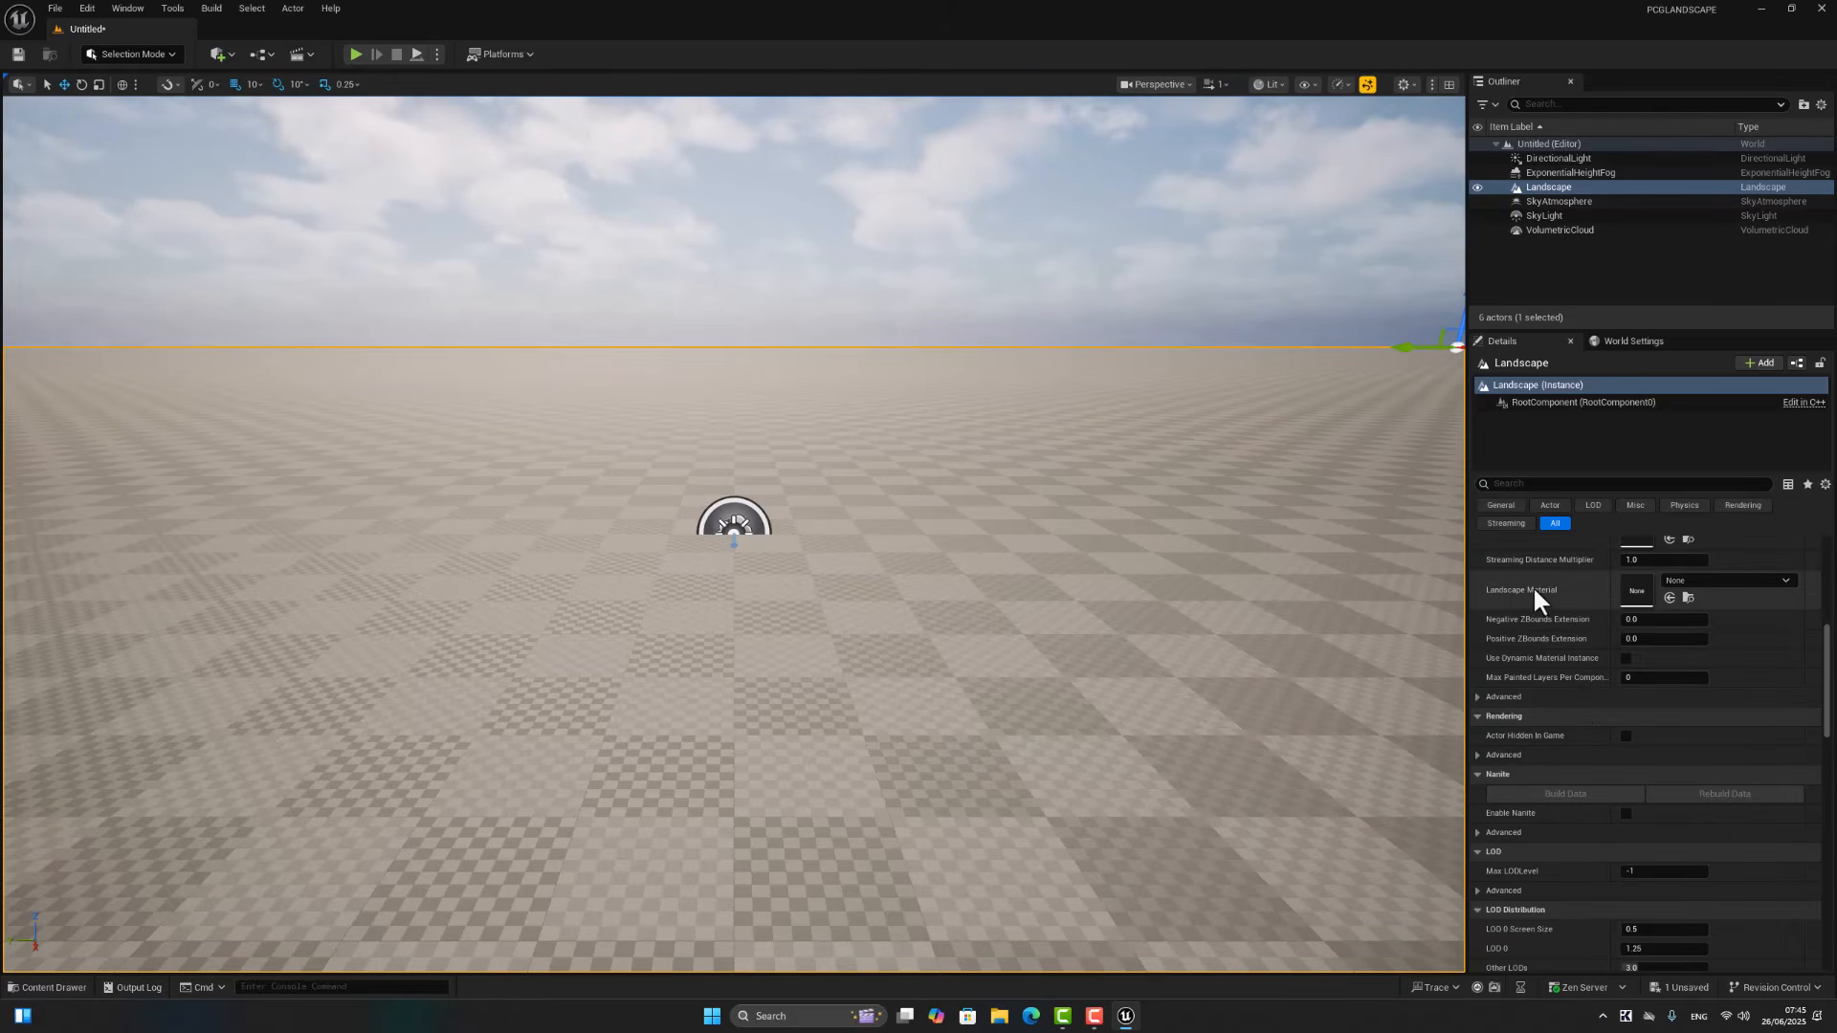
pyautogui.click(47, 988)
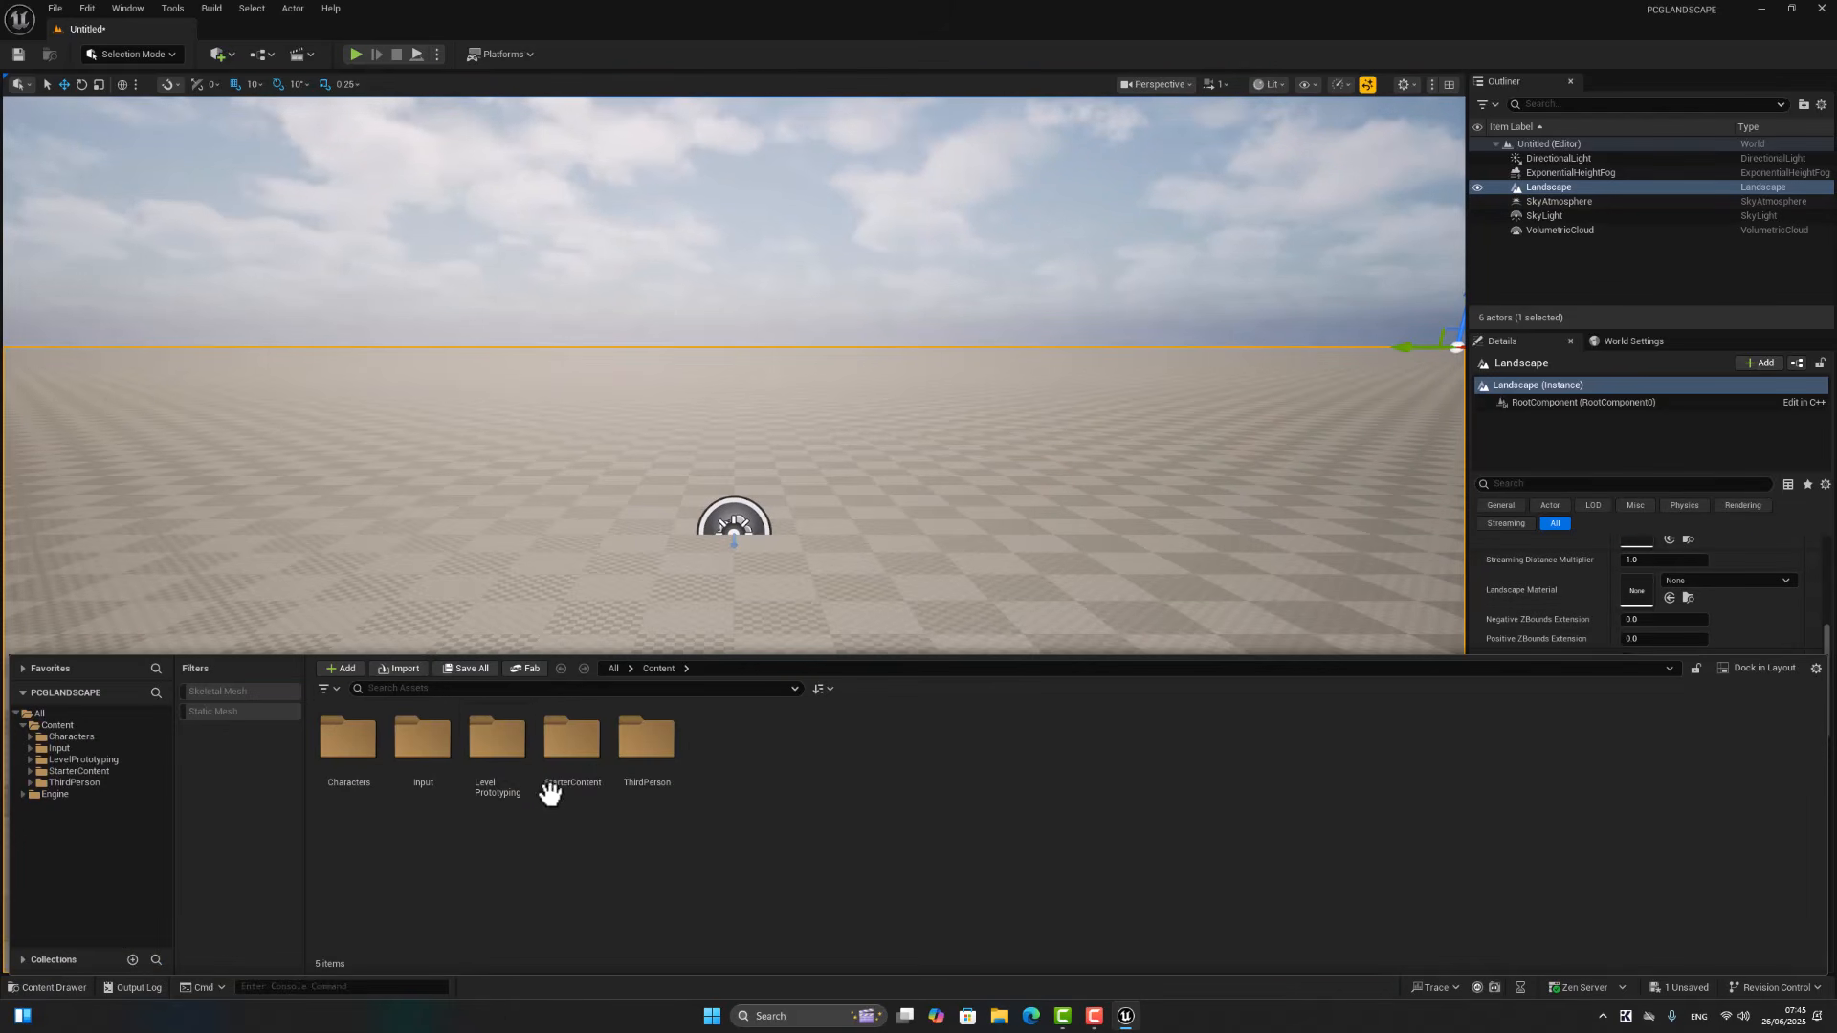
pyautogui.click(559, 751)
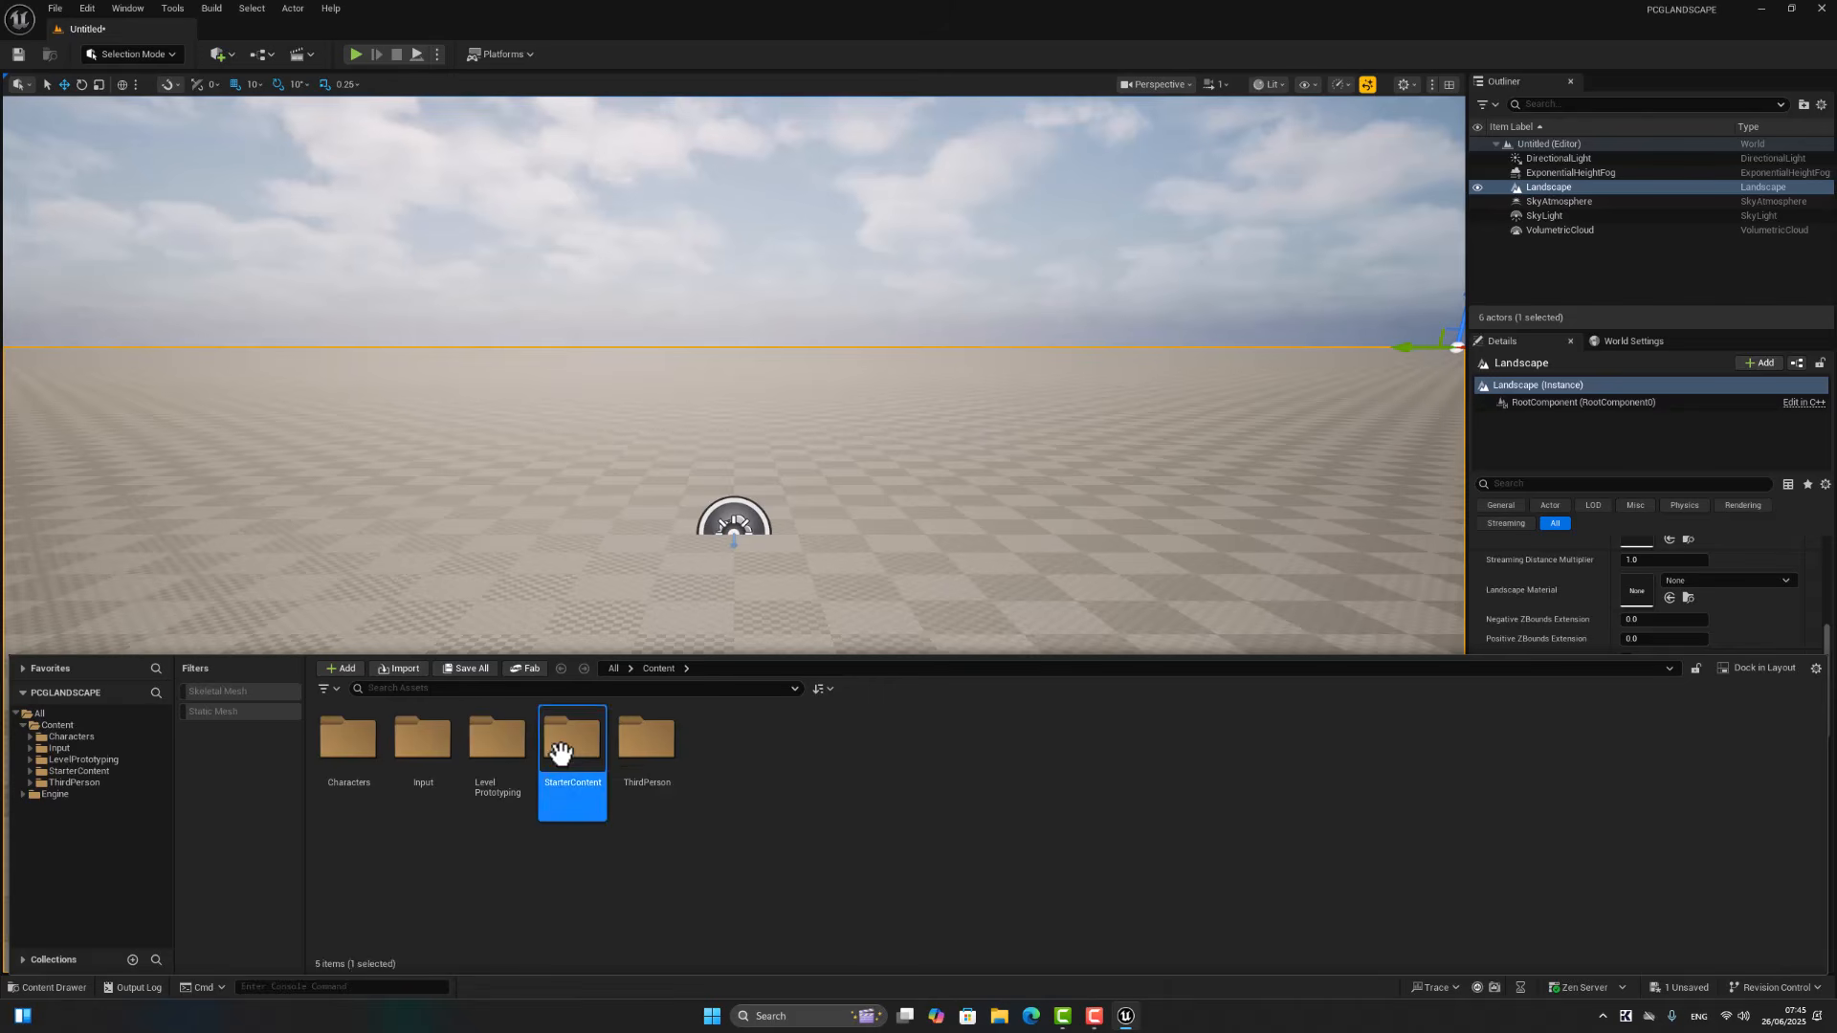
pyautogui.doubleClick(559, 751)
pyautogui.doubleClick(749, 747)
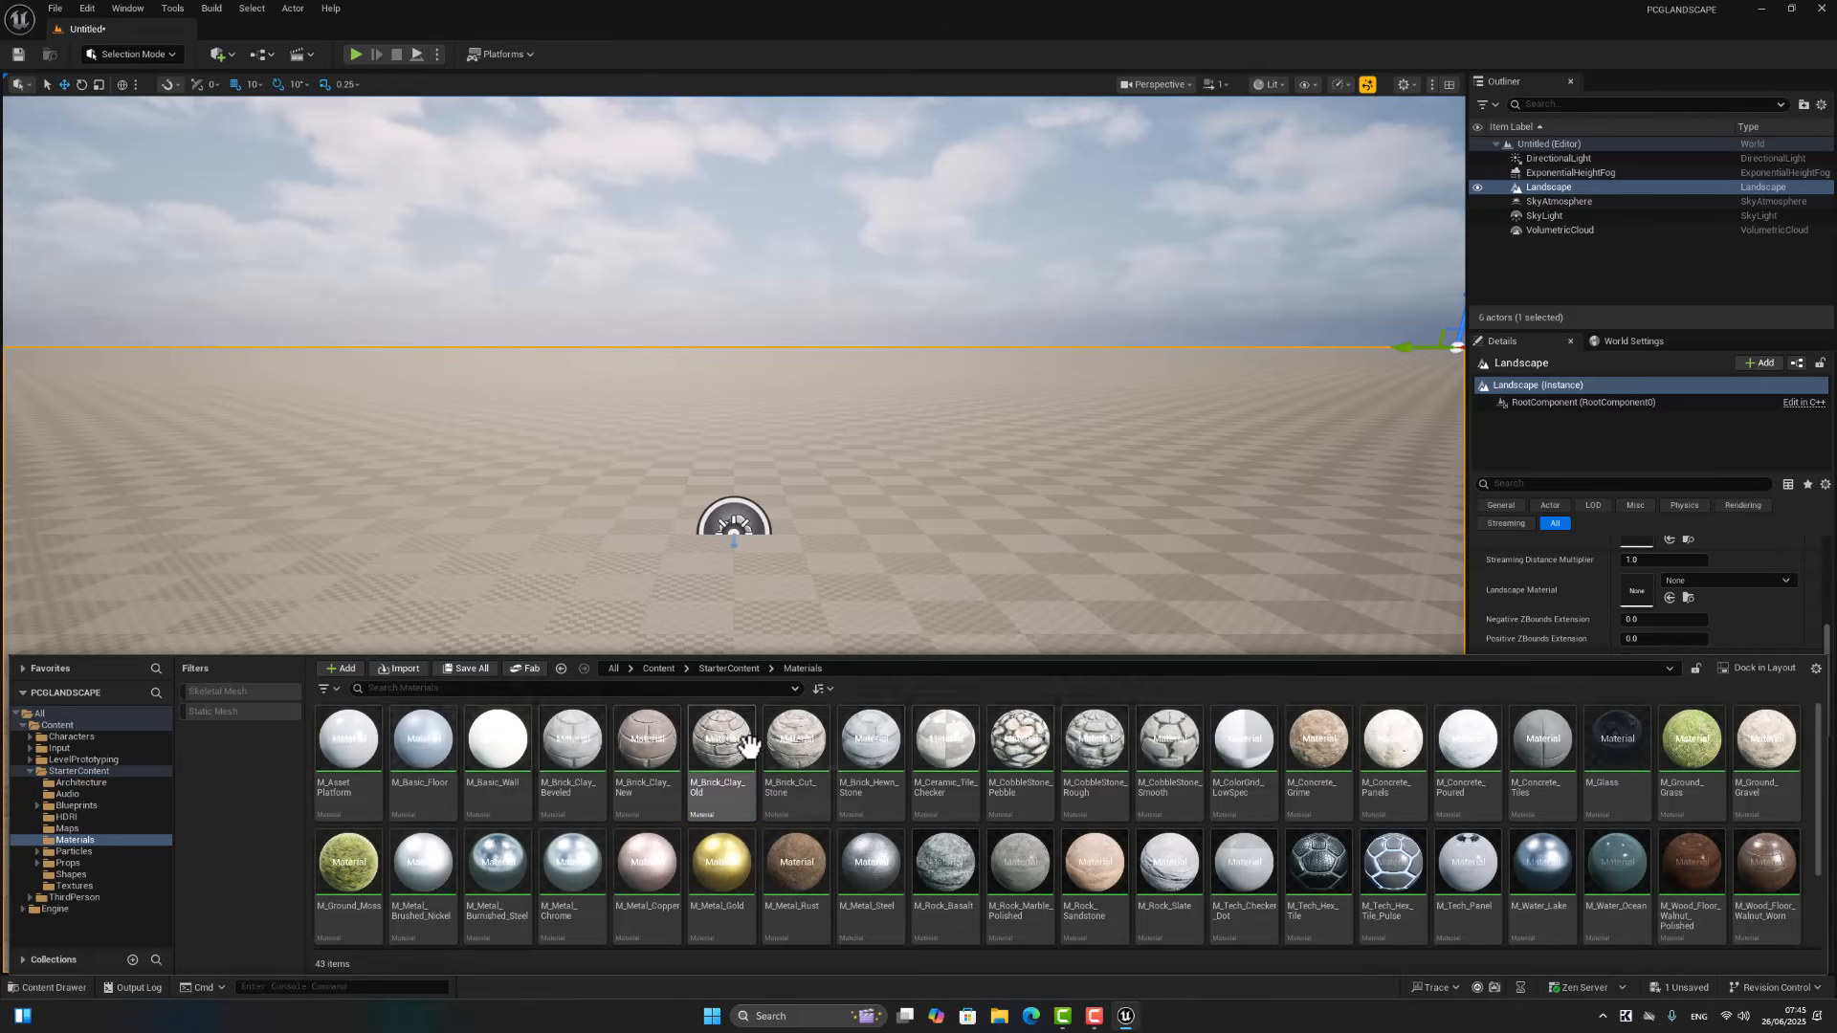
pyautogui.click(795, 865)
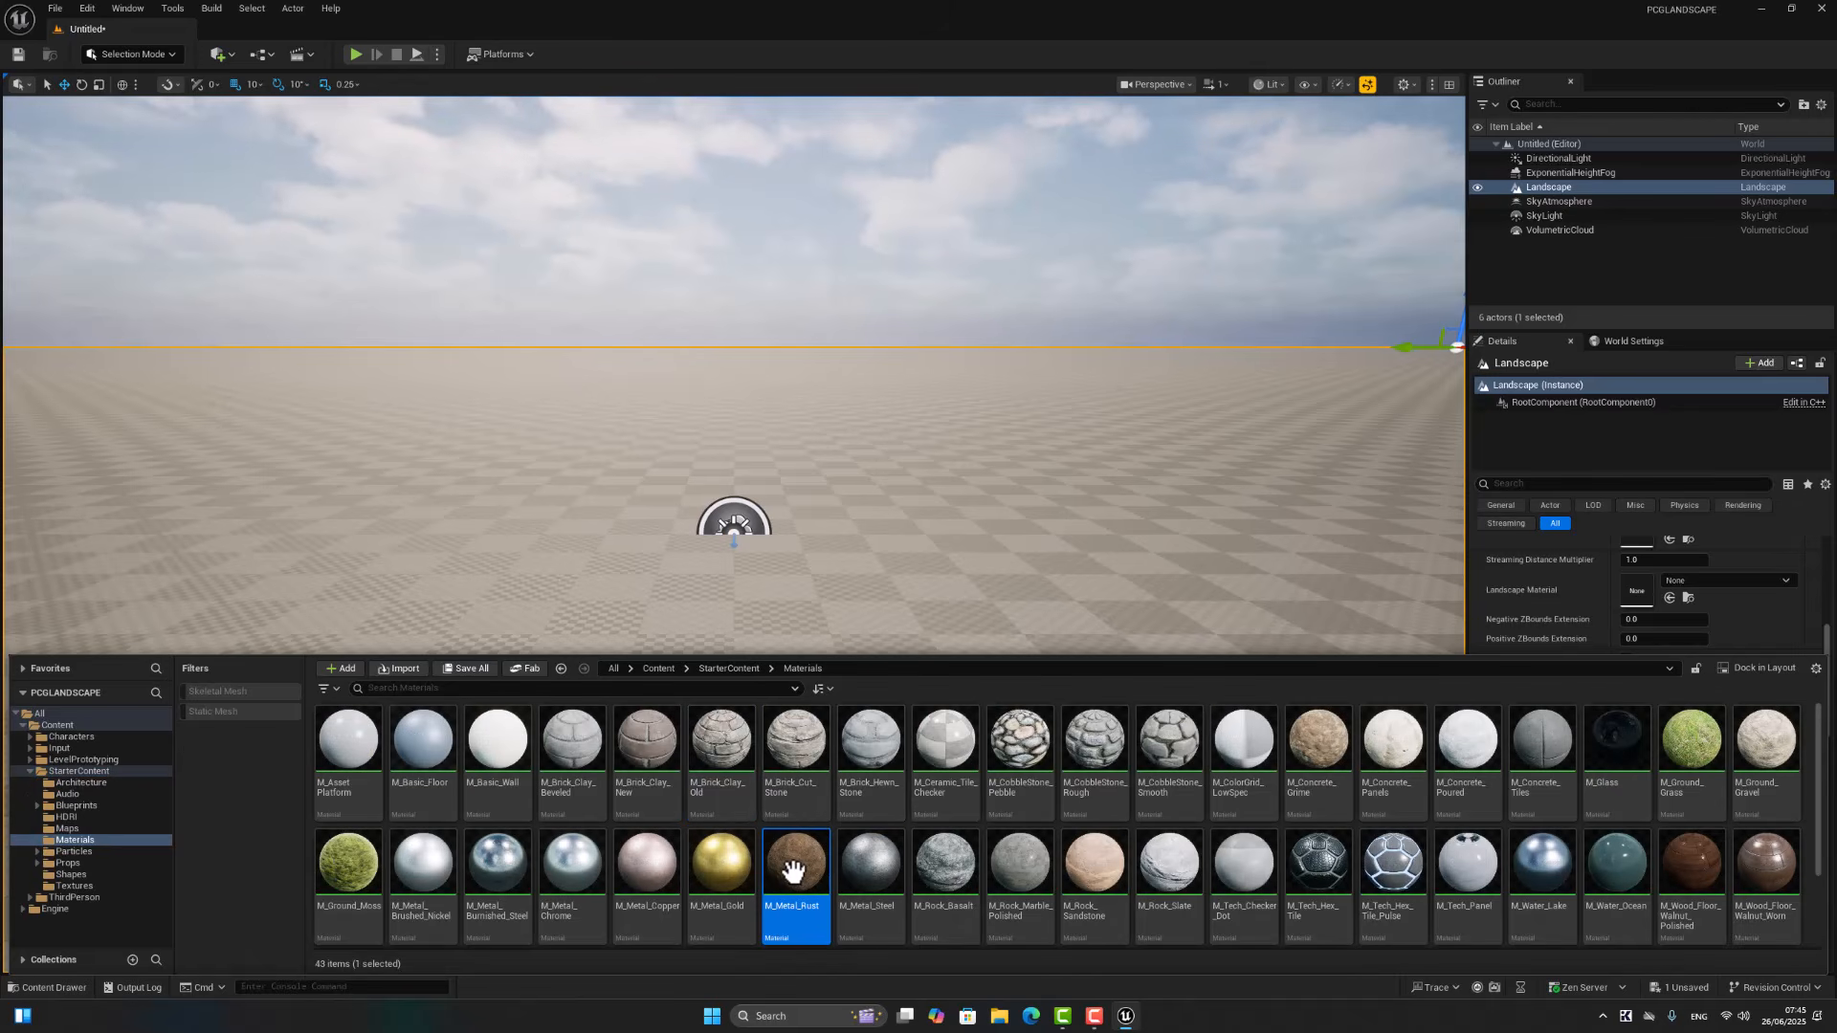
pyautogui.scroll(-1, 1662, 563)
pyautogui.click(1668, 574)
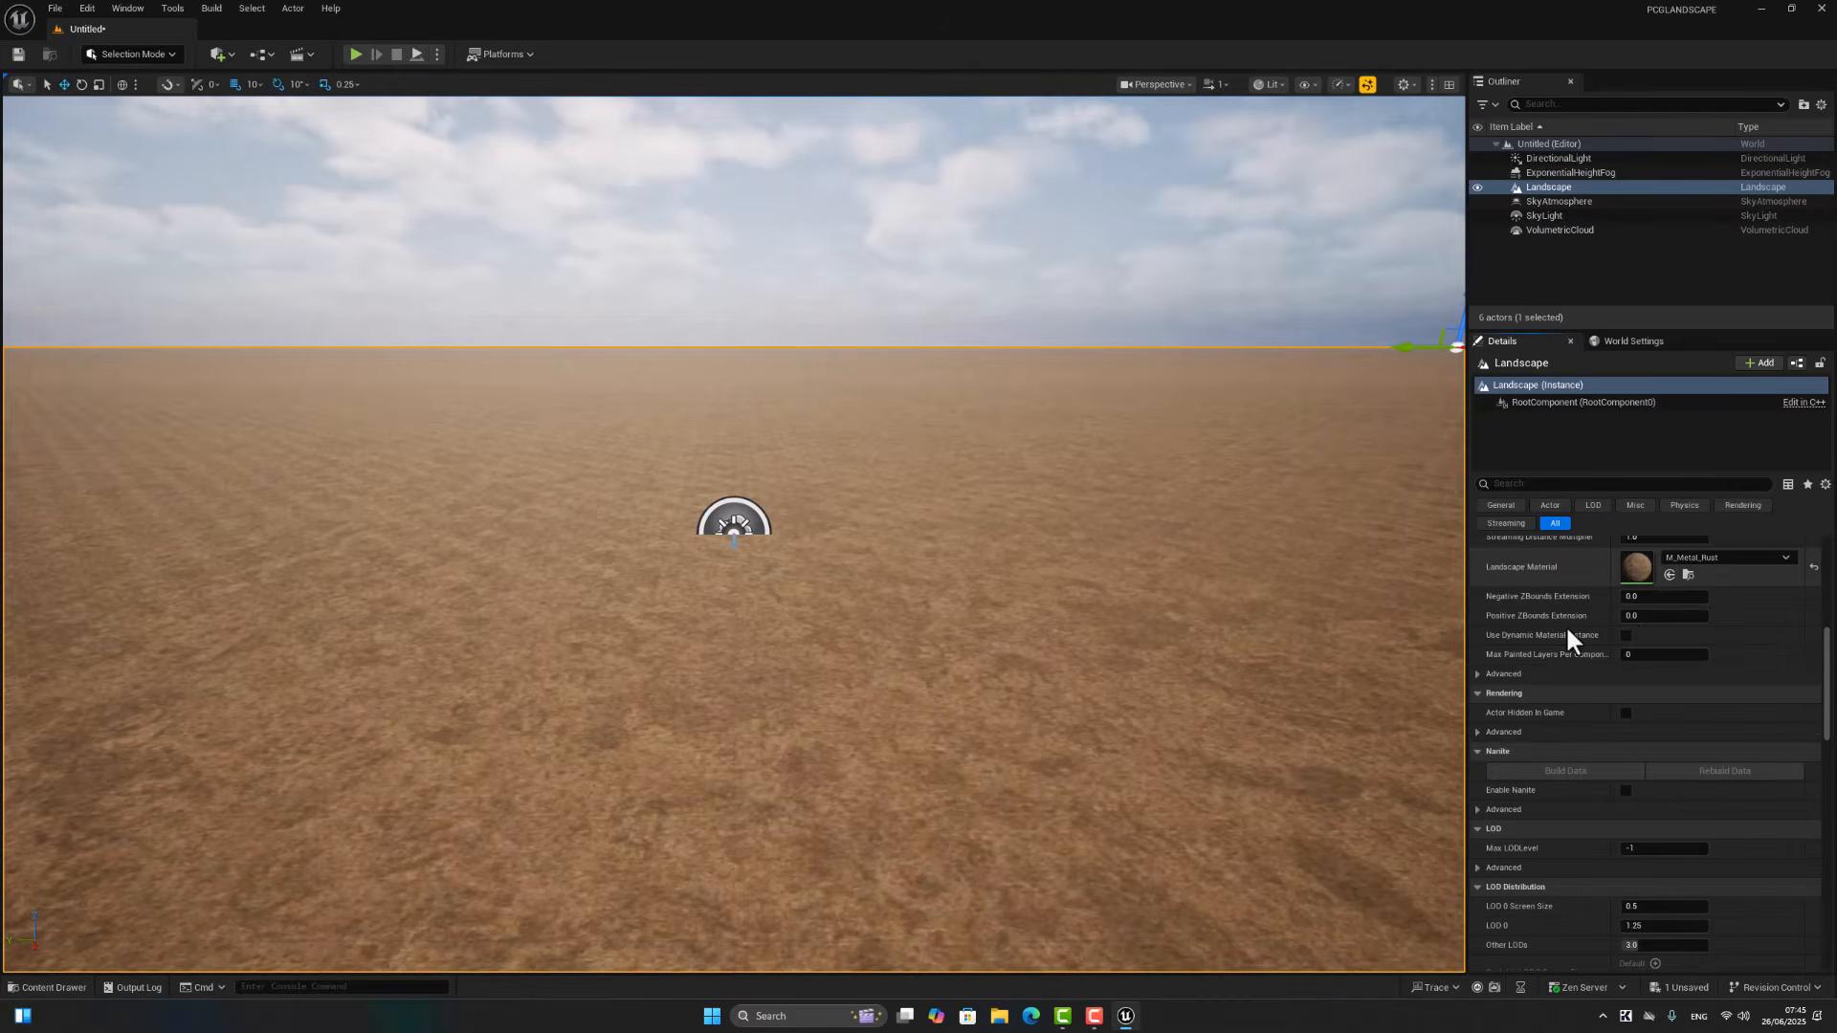
# Step: Save the current level in the Content folder as Map01
pyautogui.click(54, 9)
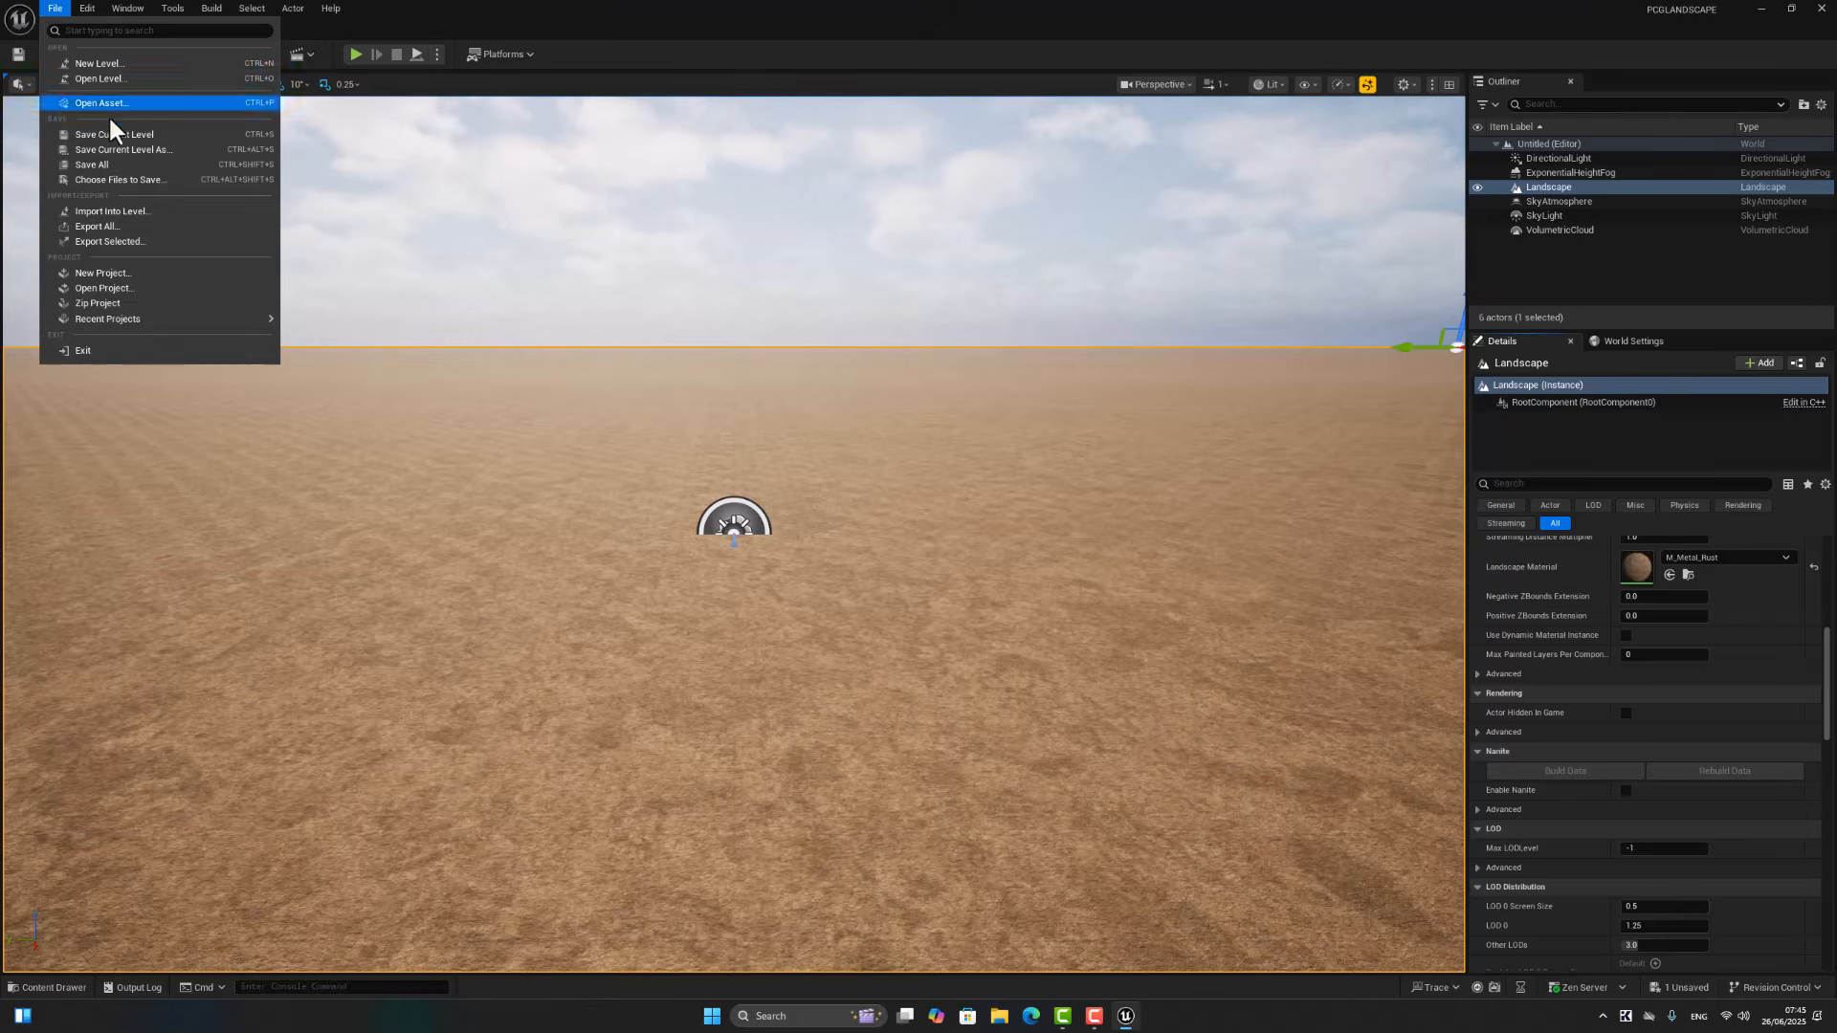
pyautogui.click(201, 150)
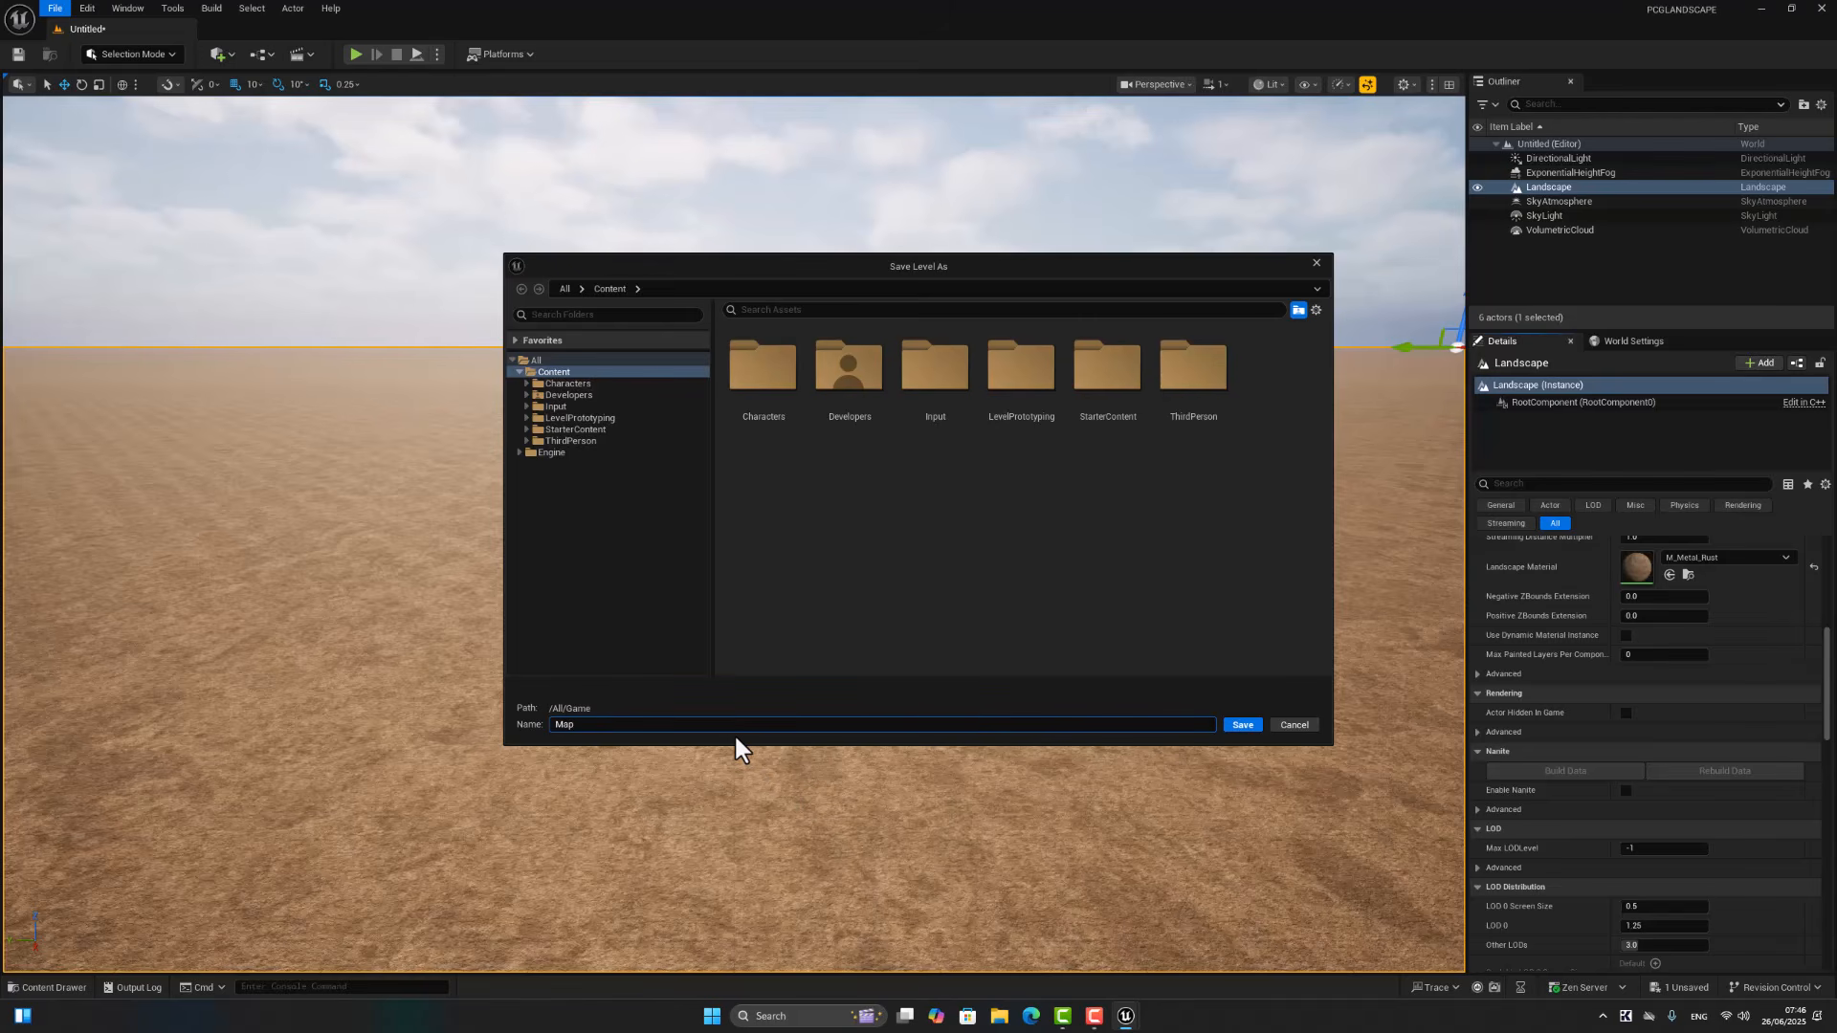
pyautogui.click(1242, 724)
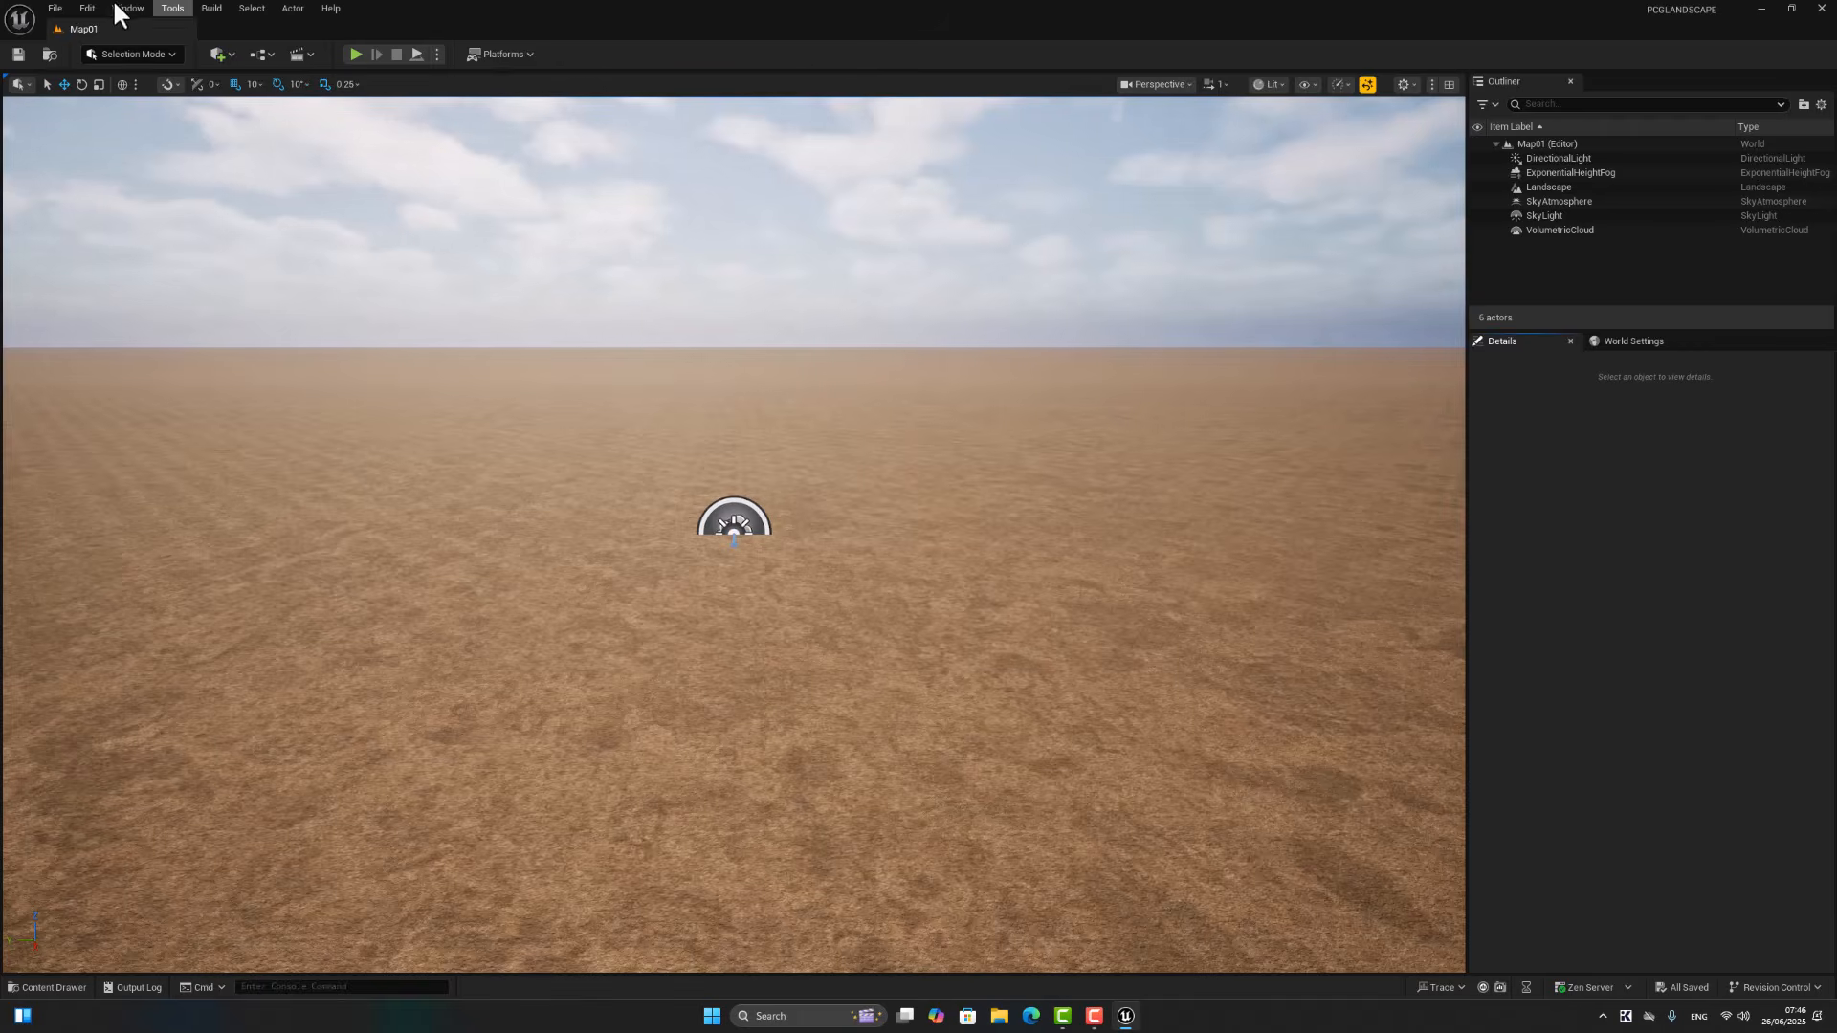
# Step: Enable the Procedural Content Generation Framework (PCG) plugin in the project's plugin settings and accept the beta warning
pyautogui.click(86, 8)
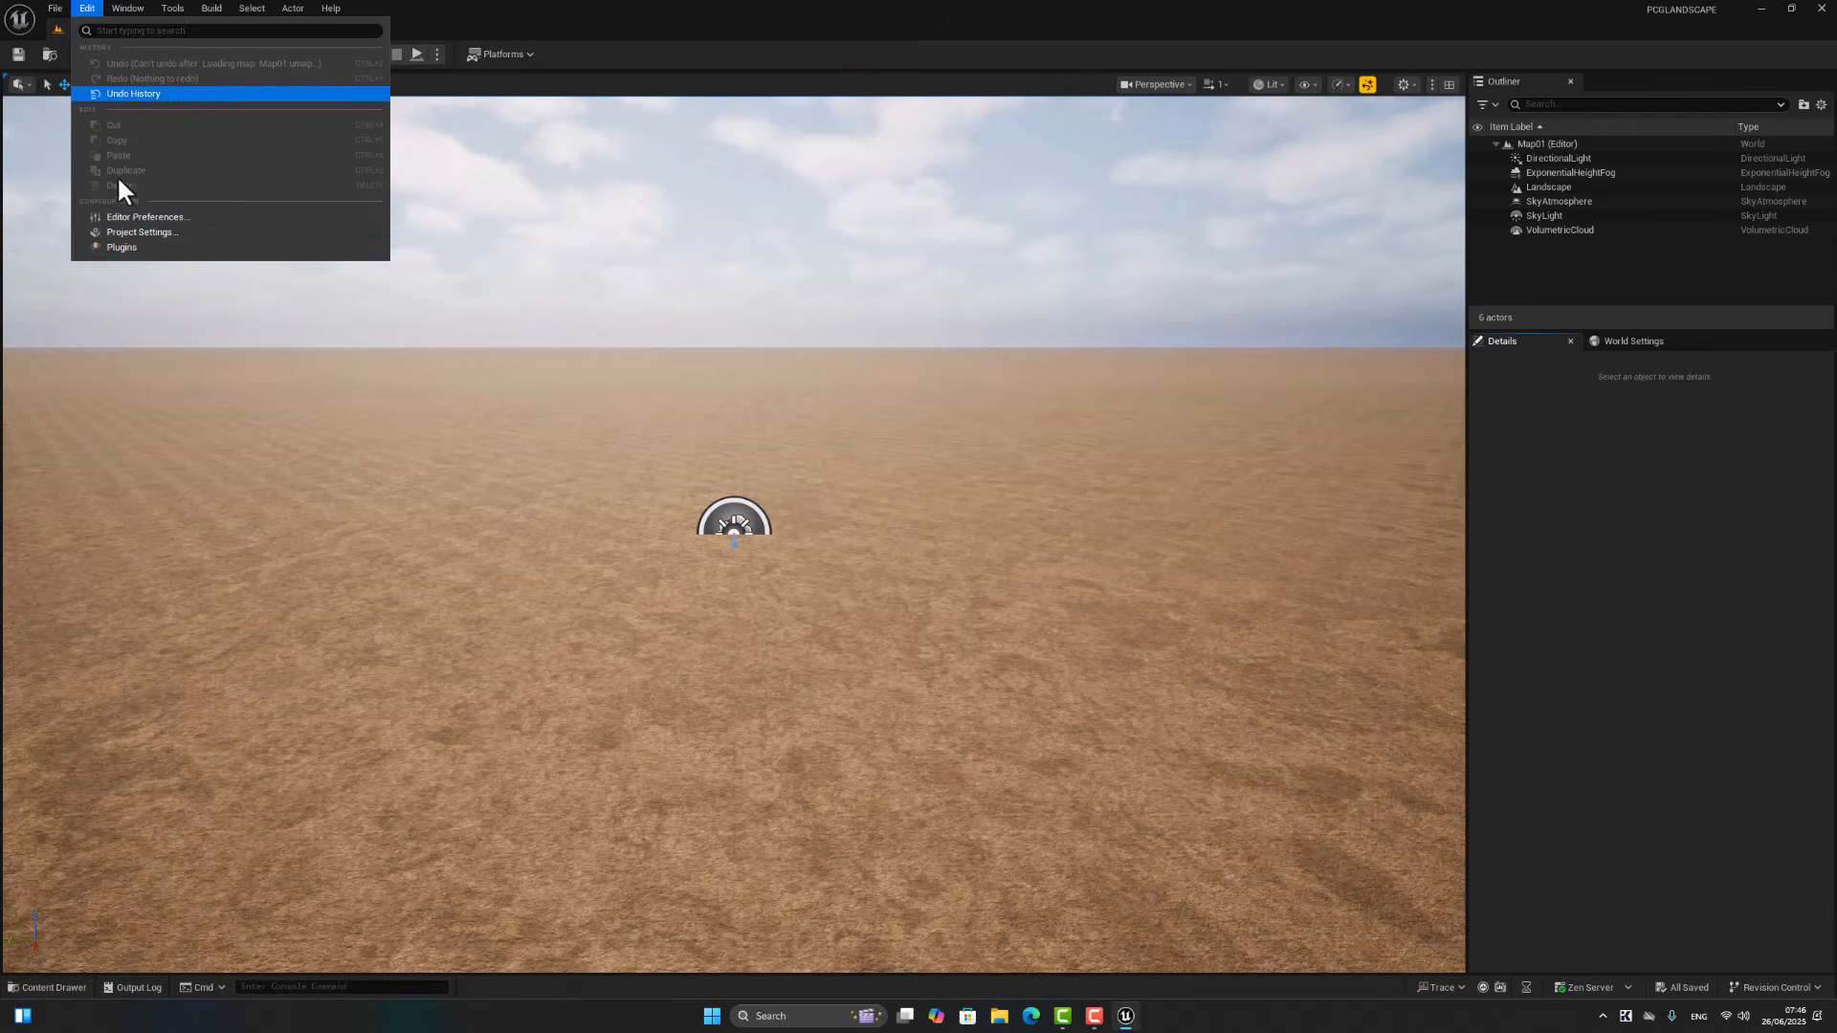
pyautogui.click(134, 247)
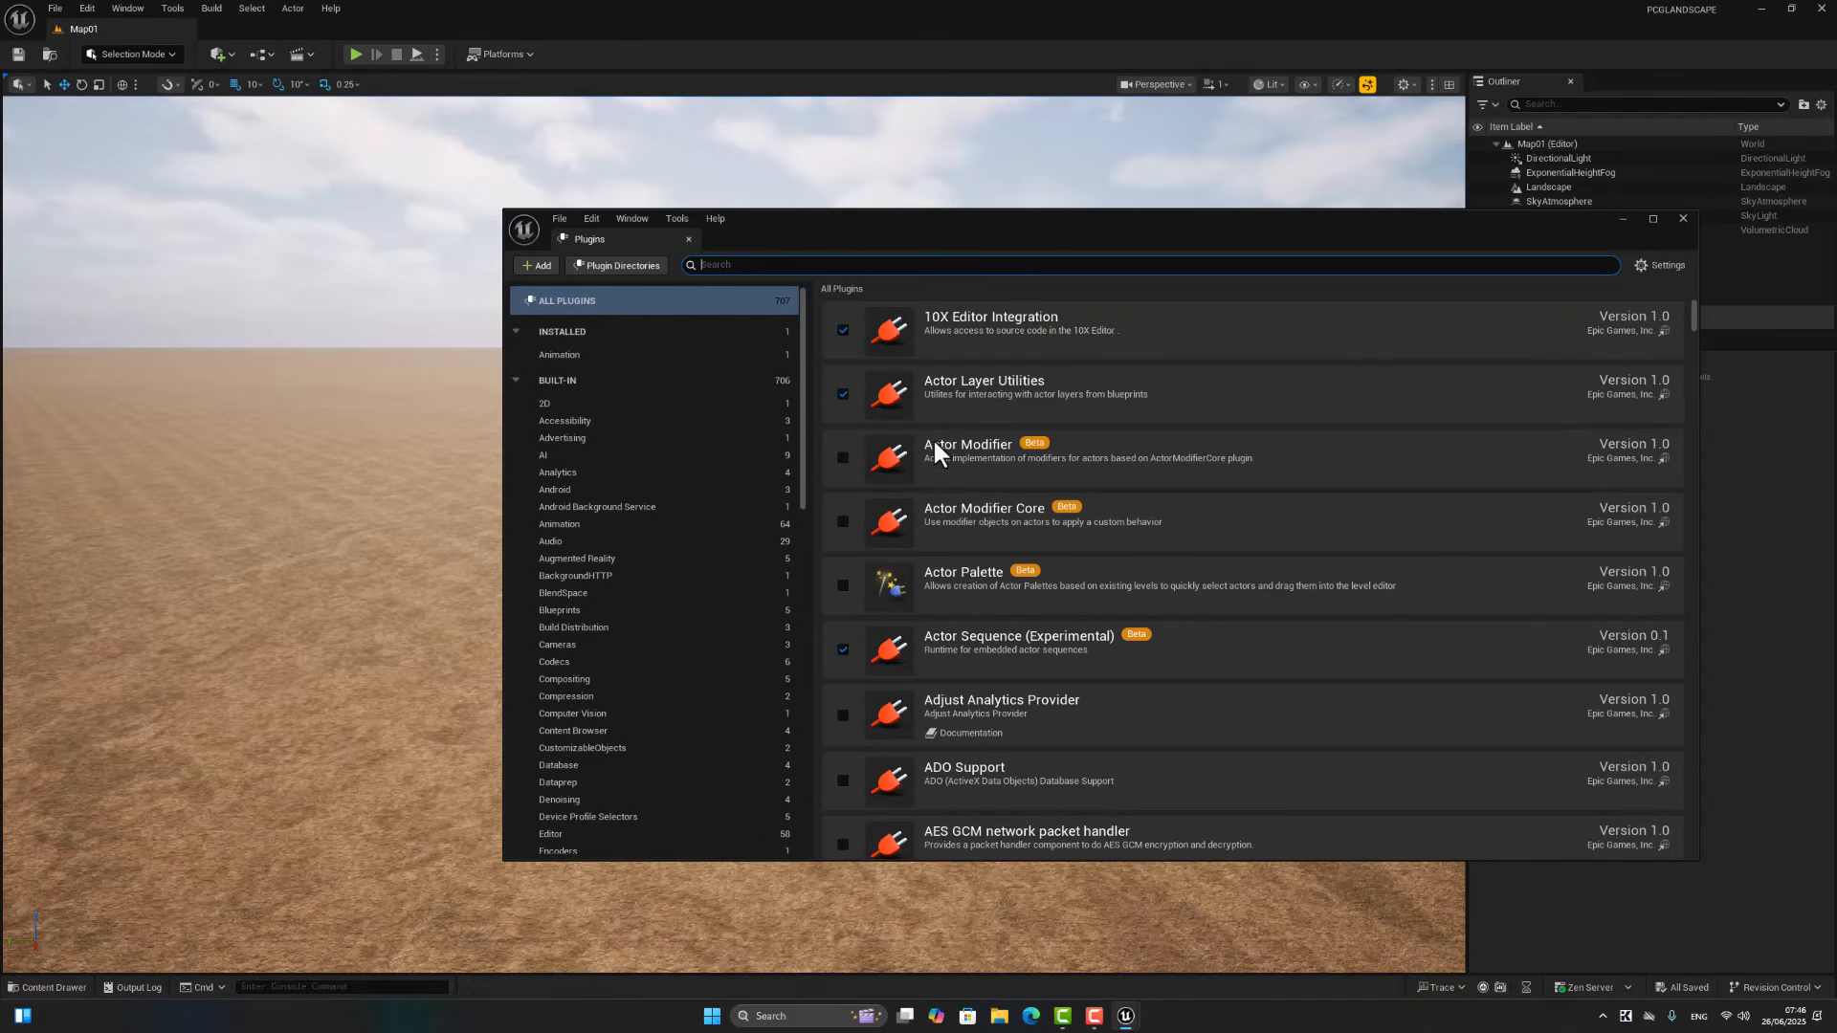
pyautogui.write('pcg')
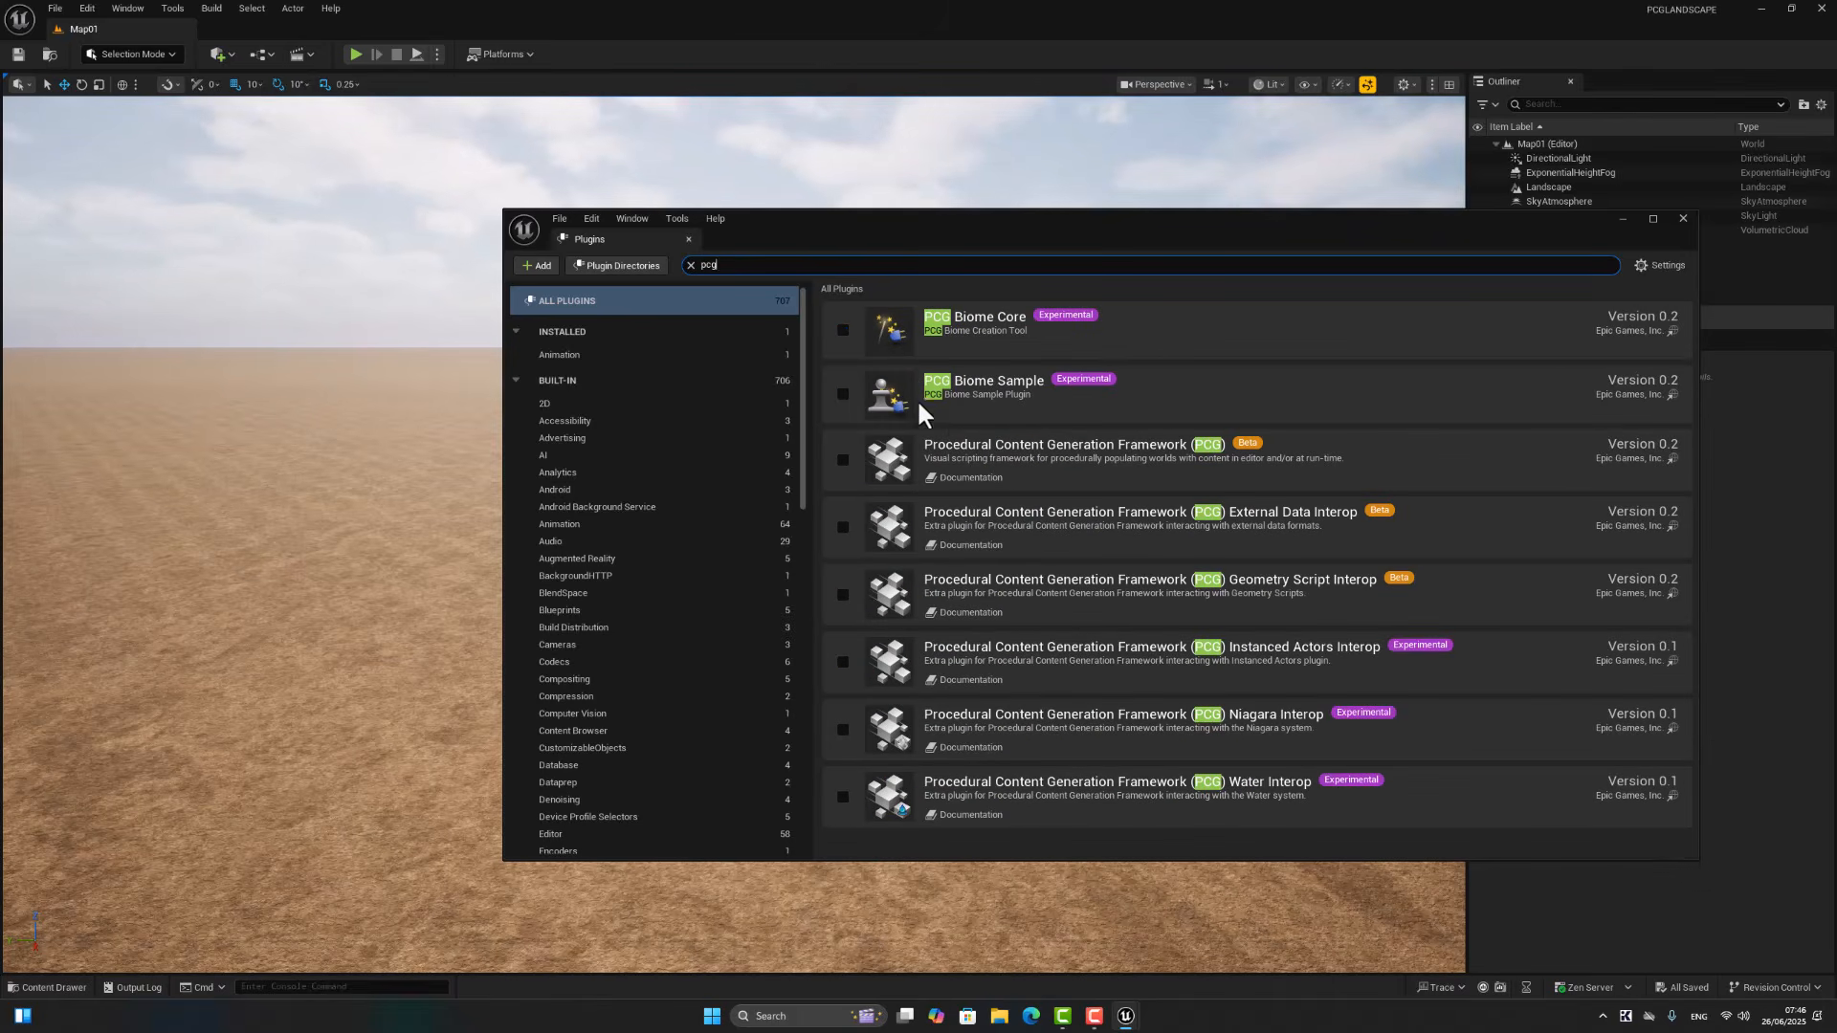
pyautogui.click(843, 460)
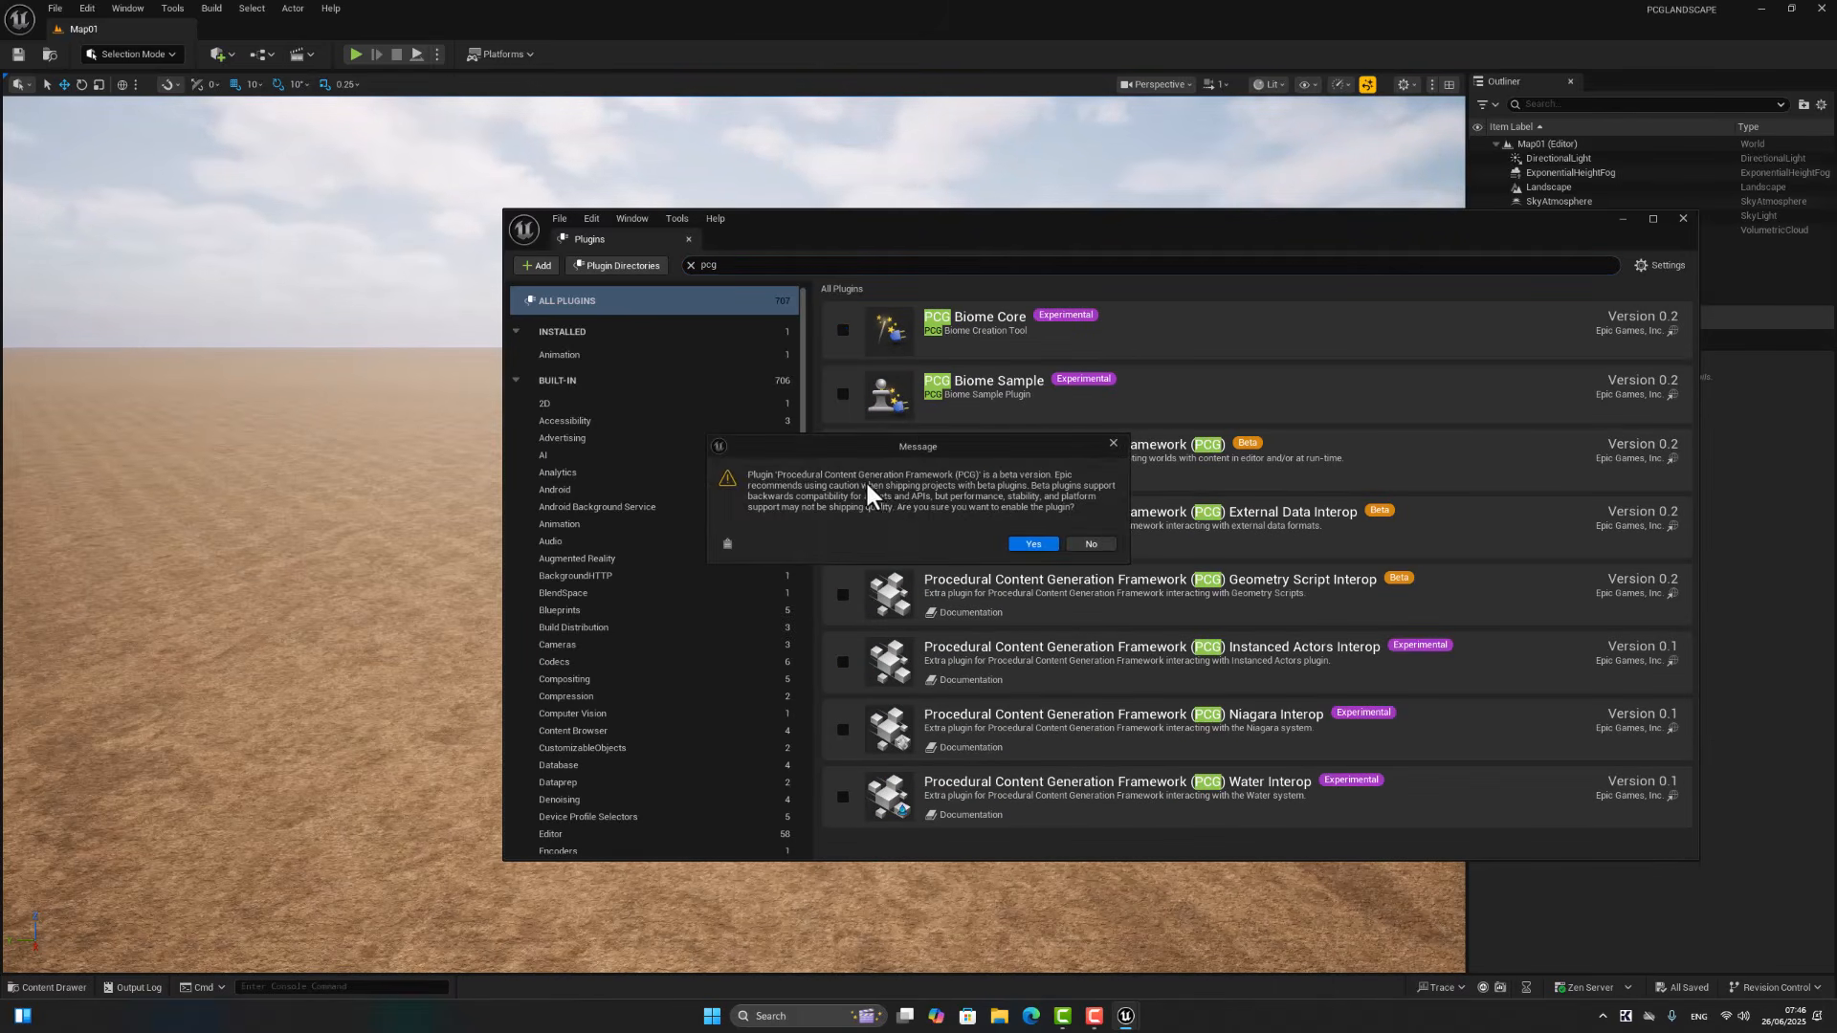
pyautogui.click(1022, 544)
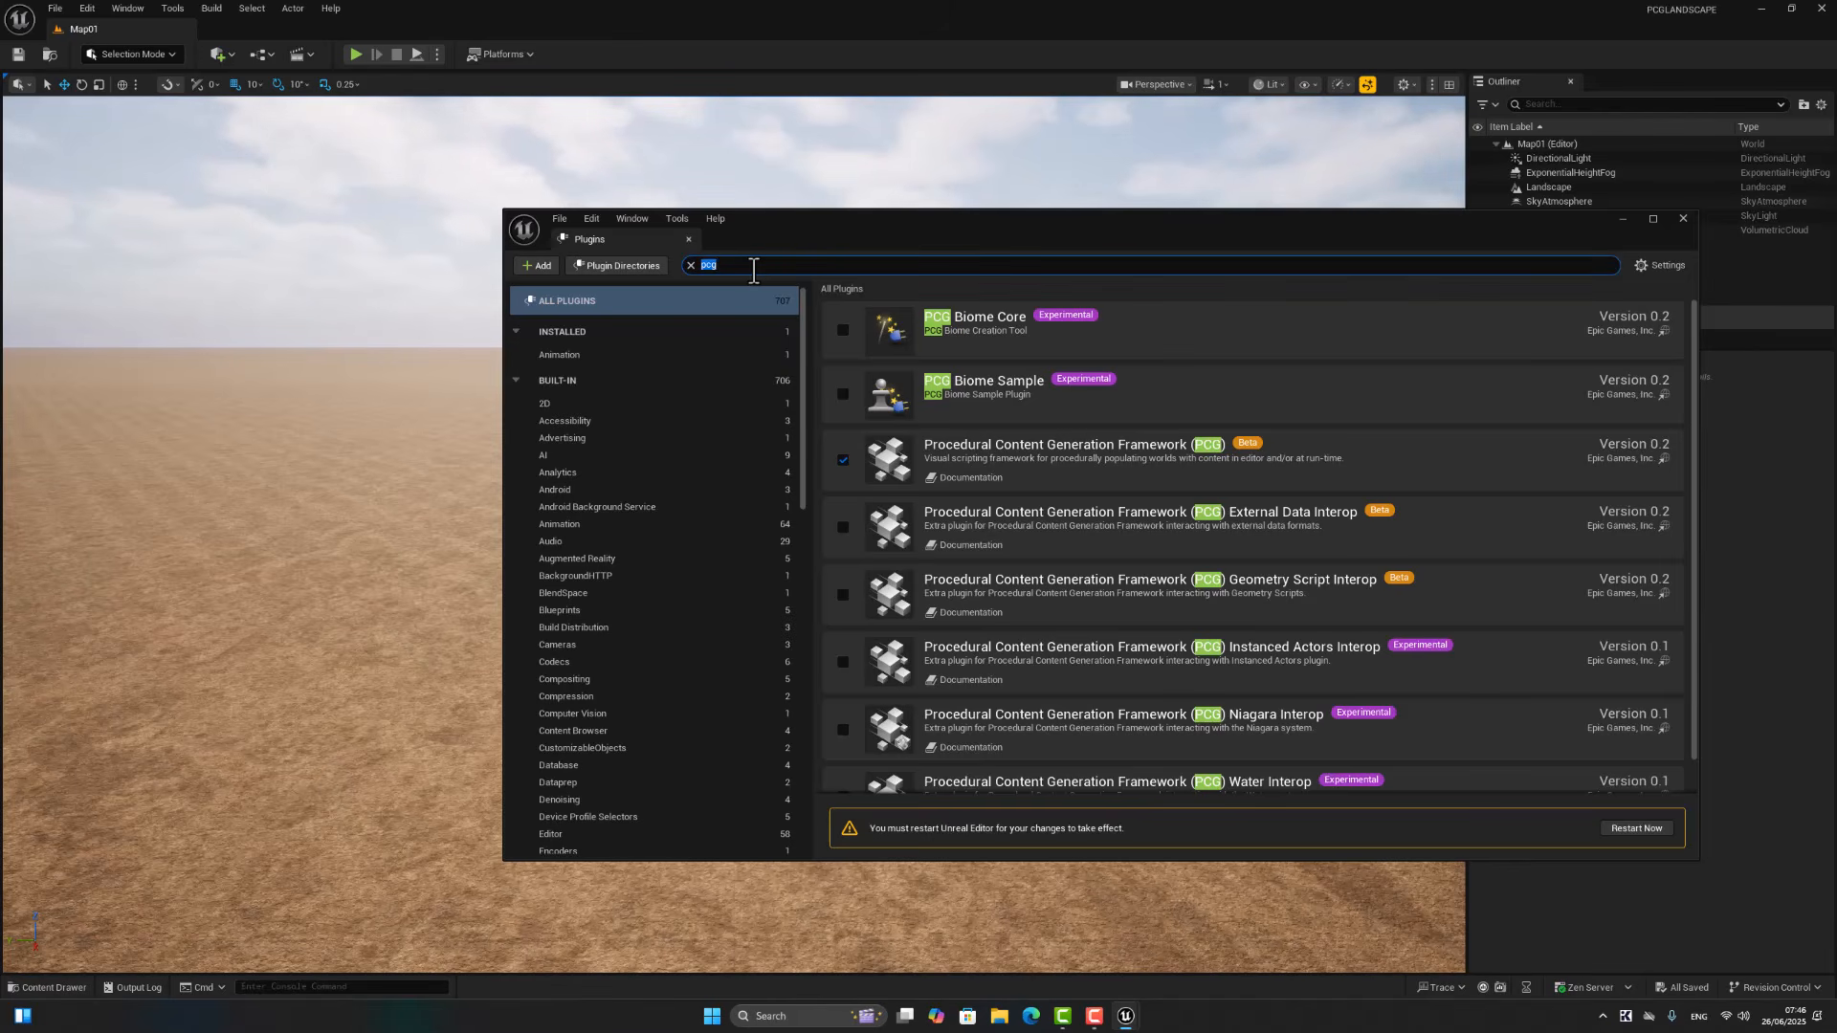
# Step: Enable the experimental Water plugin and restart the editor to apply the plugin changes
pyautogui.write('water')
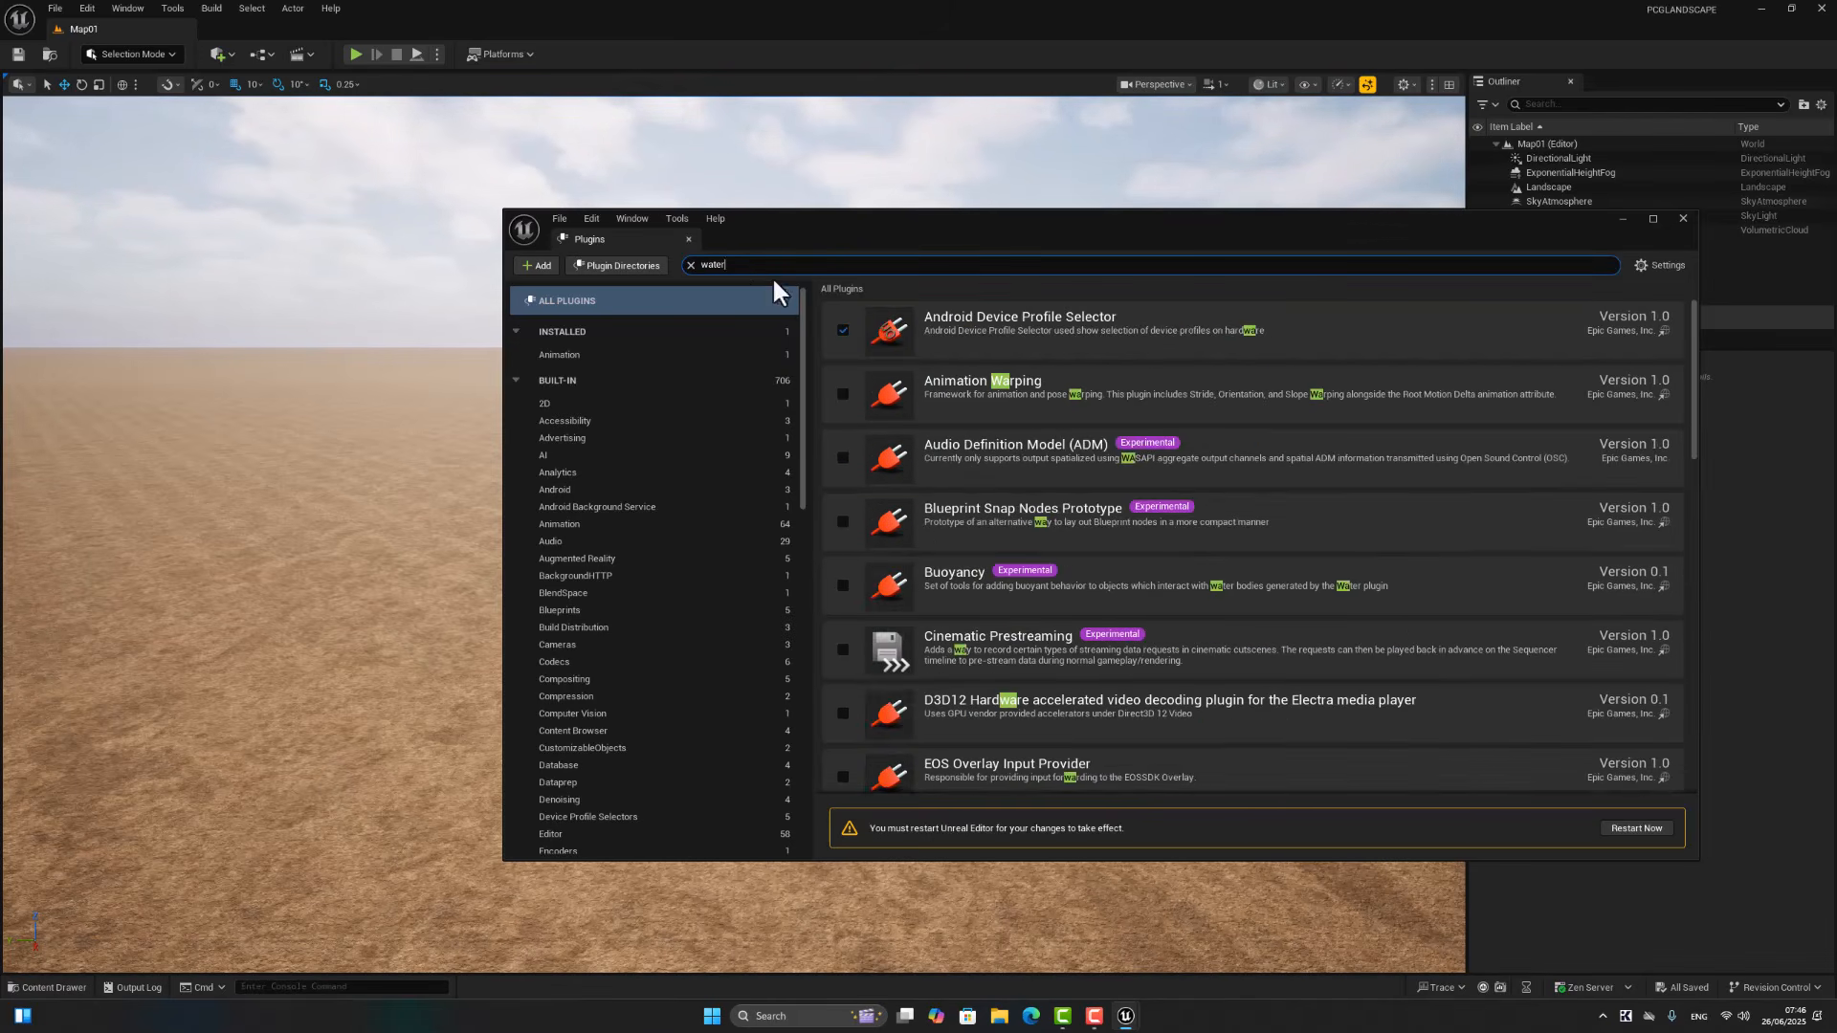
pyautogui.click(842, 462)
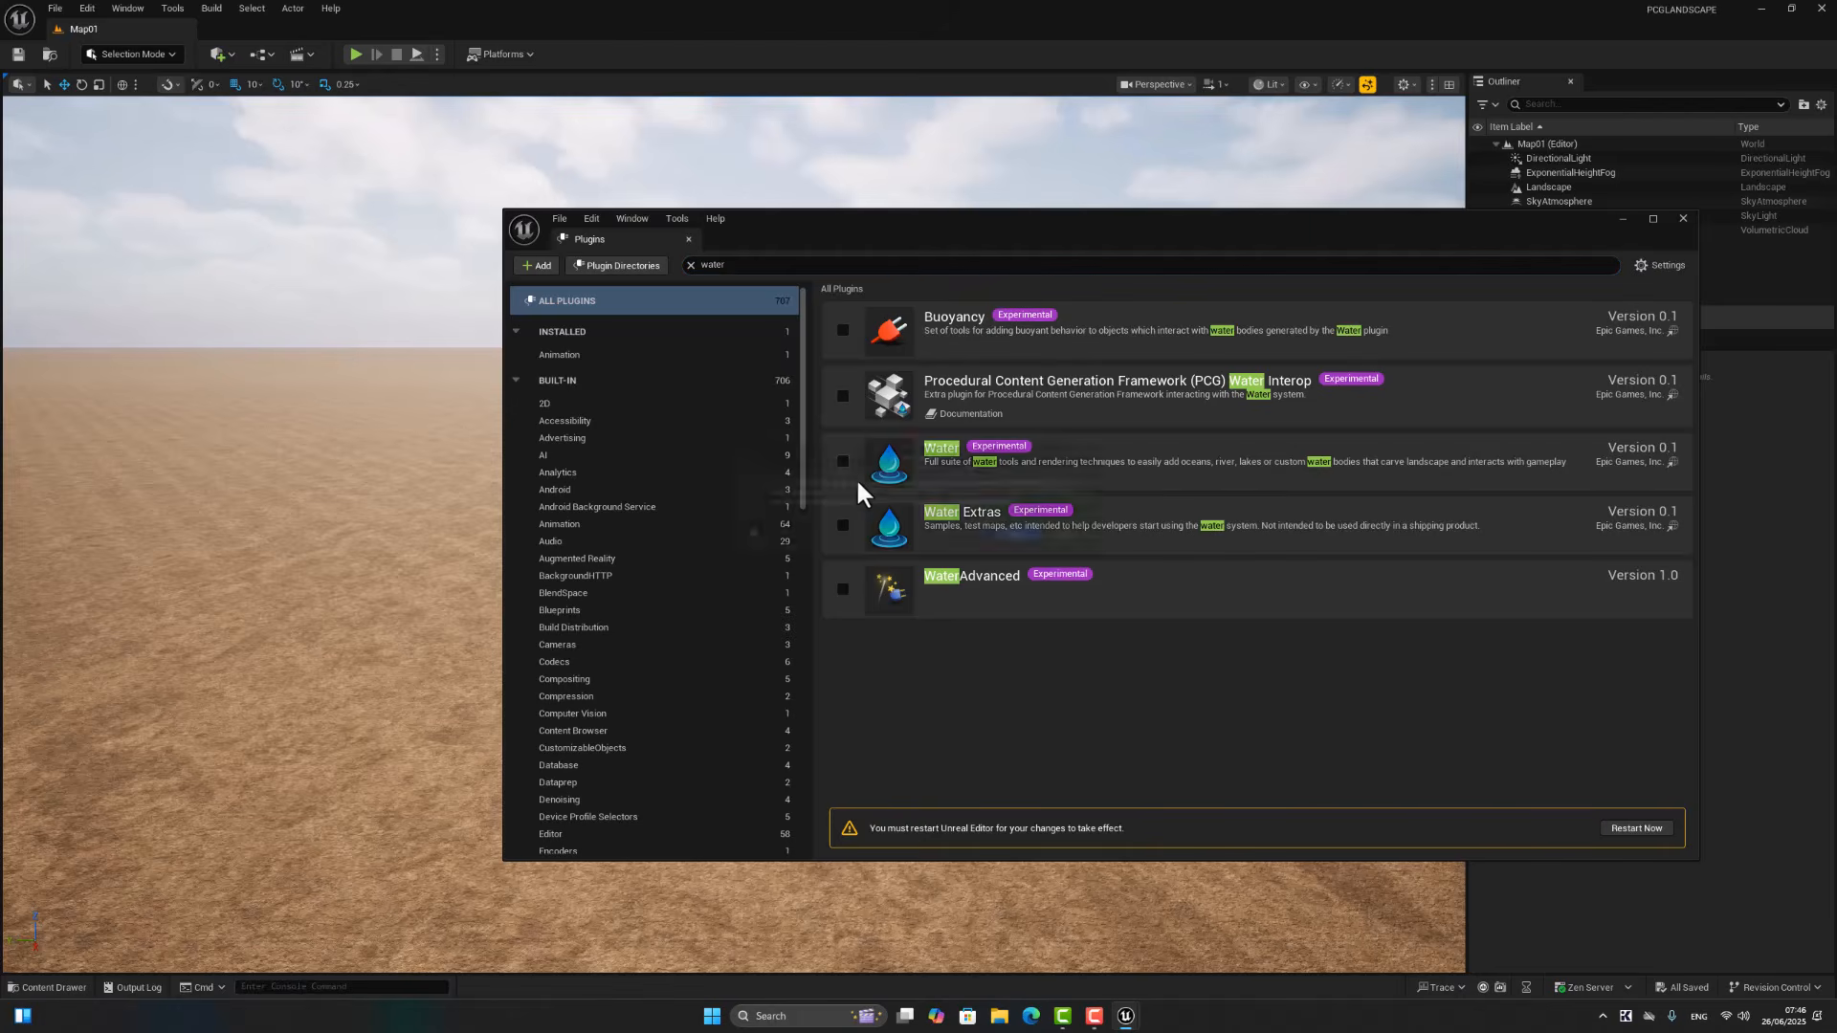
pyautogui.click(1036, 536)
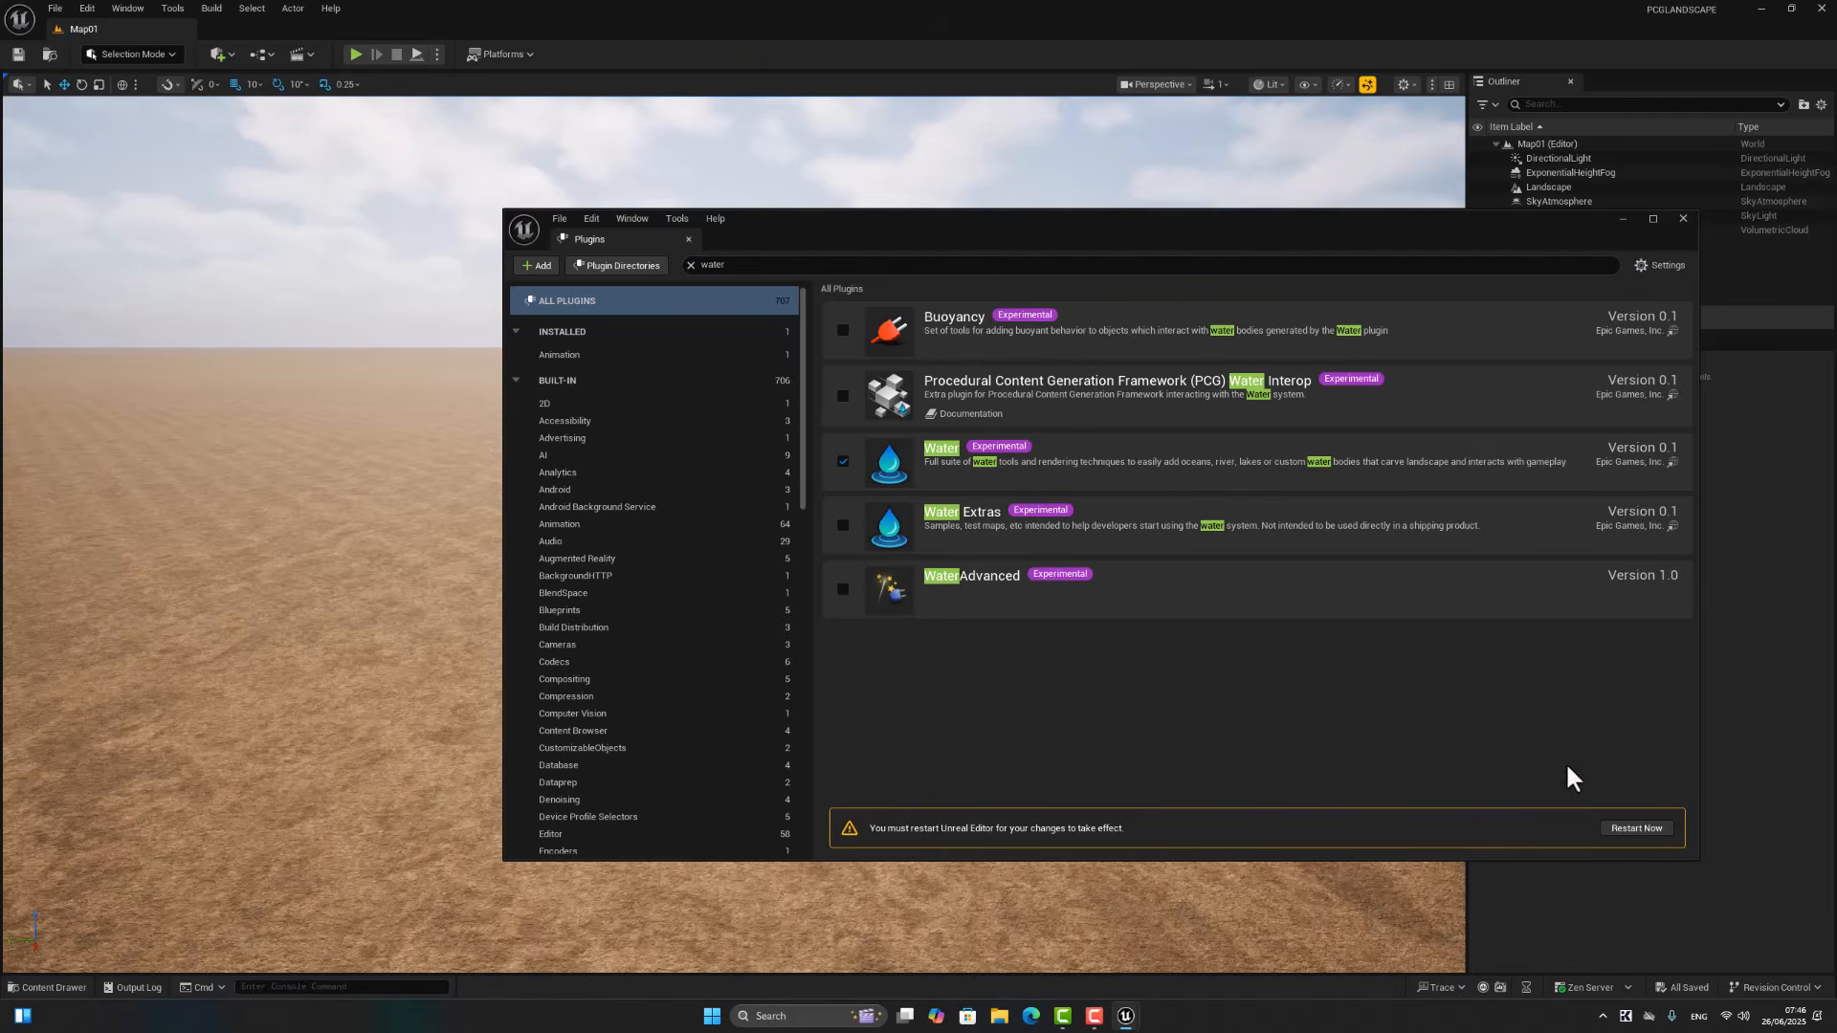
pyautogui.click(1651, 825)
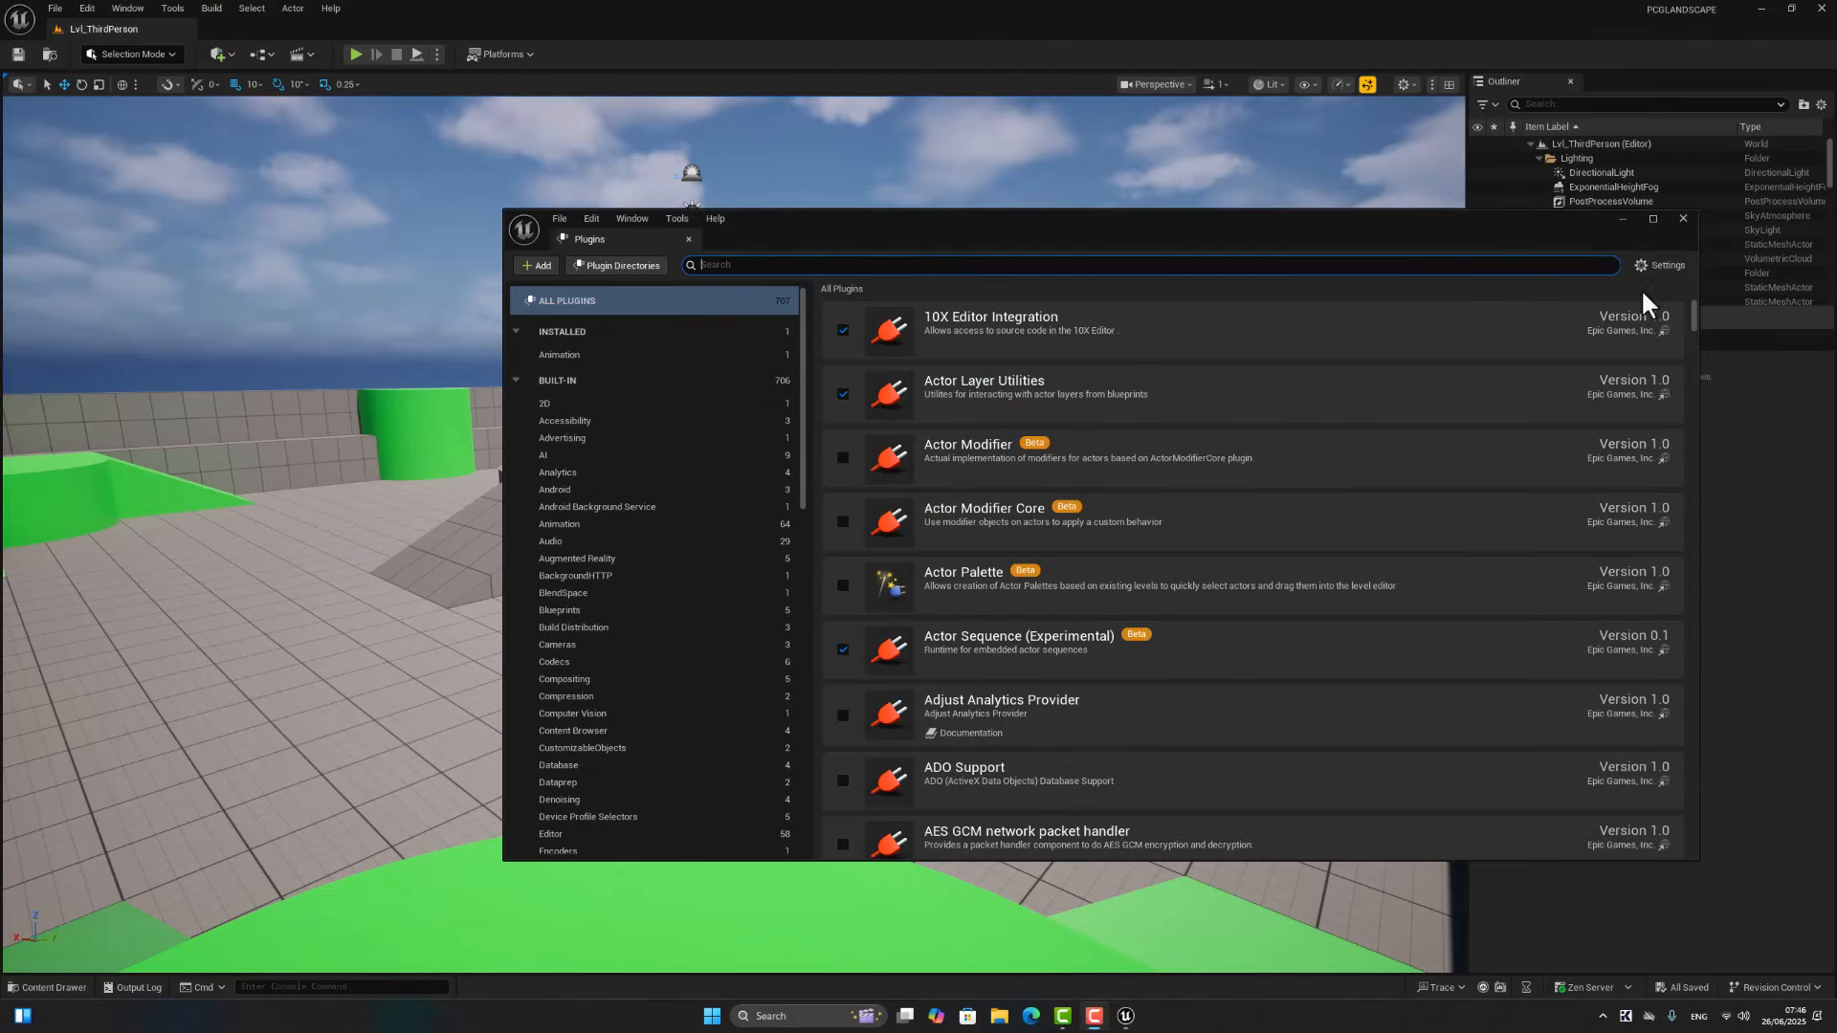
# Step: Close the Plugins window and reopen the Map01 level from the Content folder
pyautogui.click(1683, 218)
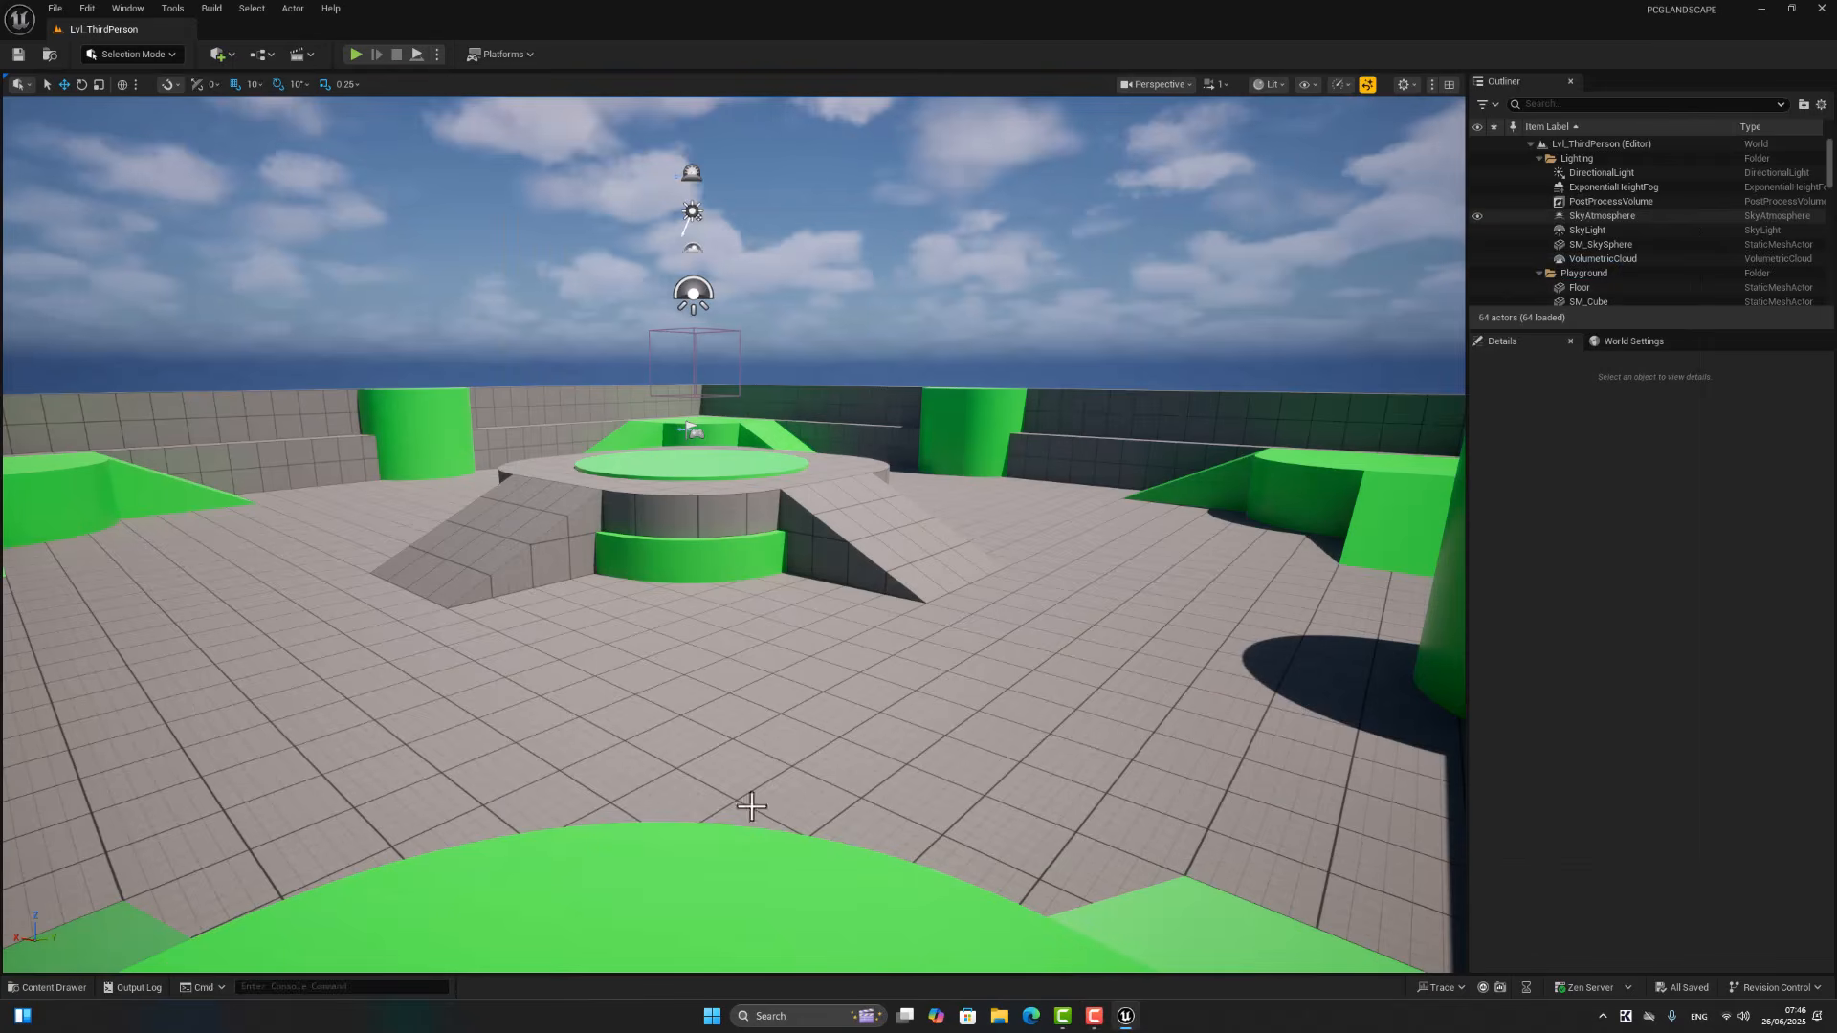
pyautogui.click(78, 986)
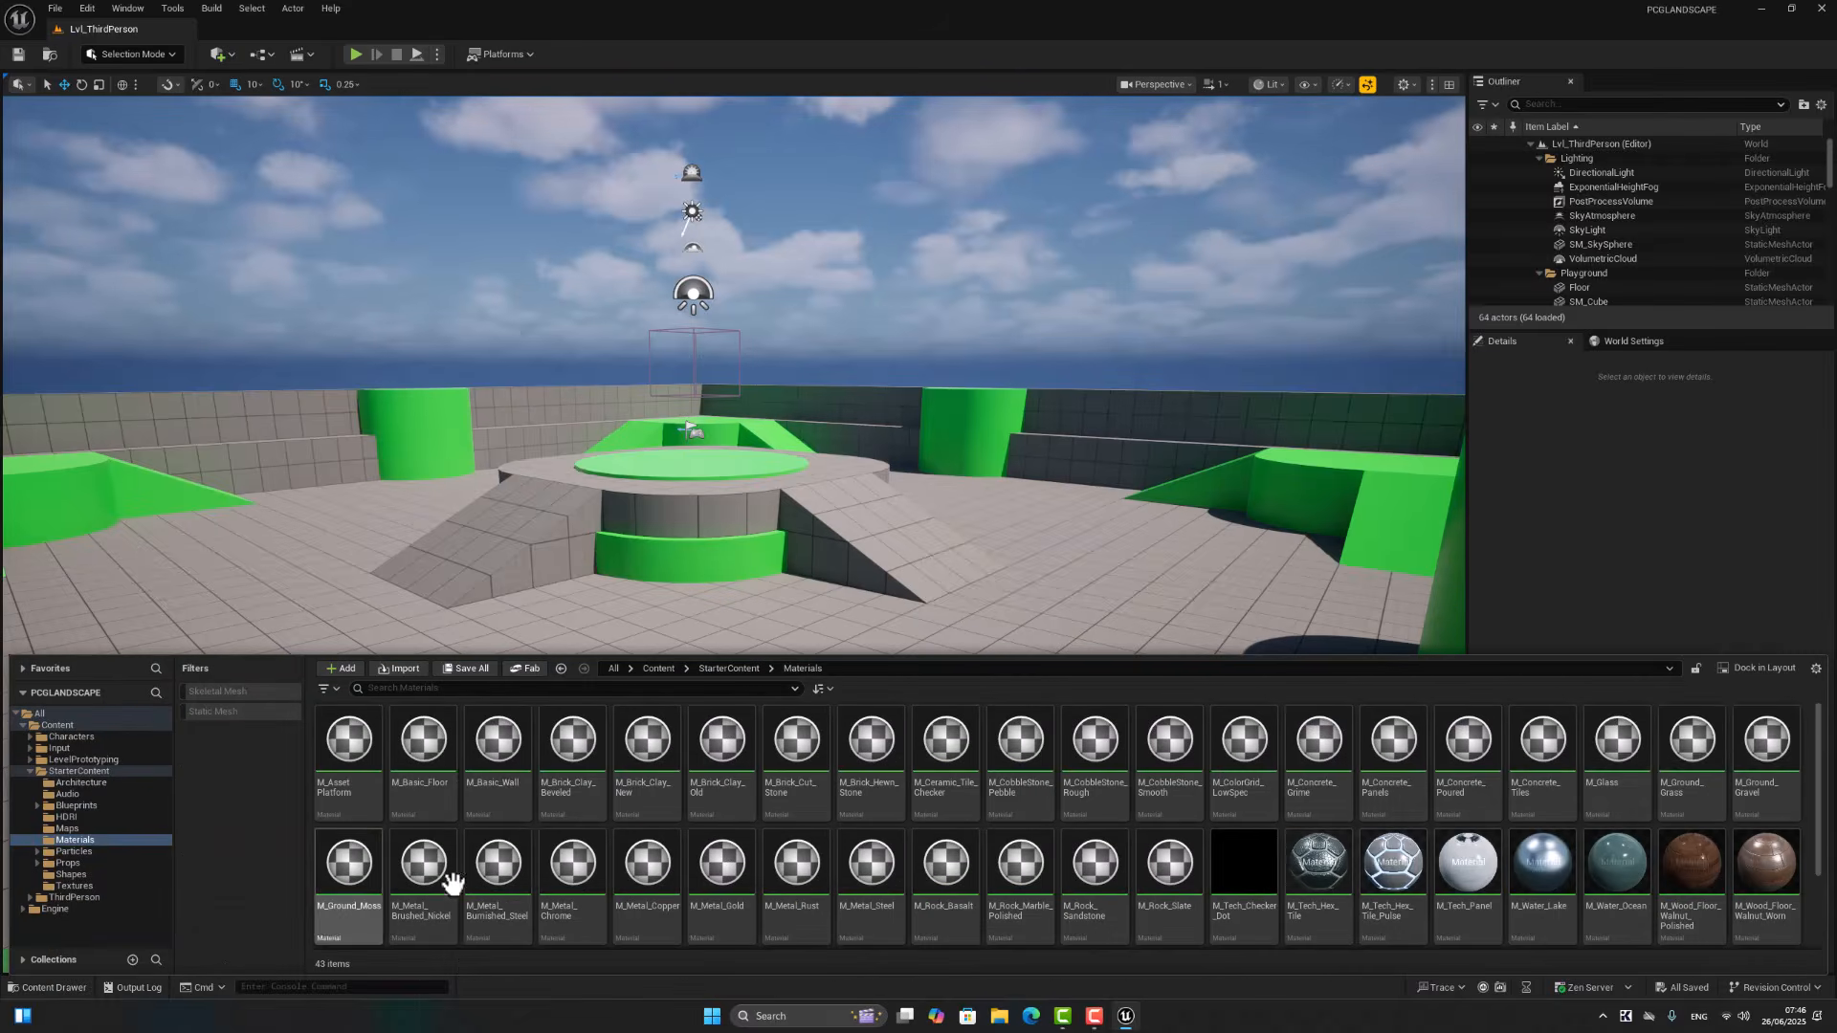
pyautogui.click(660, 668)
pyautogui.doubleClick(718, 741)
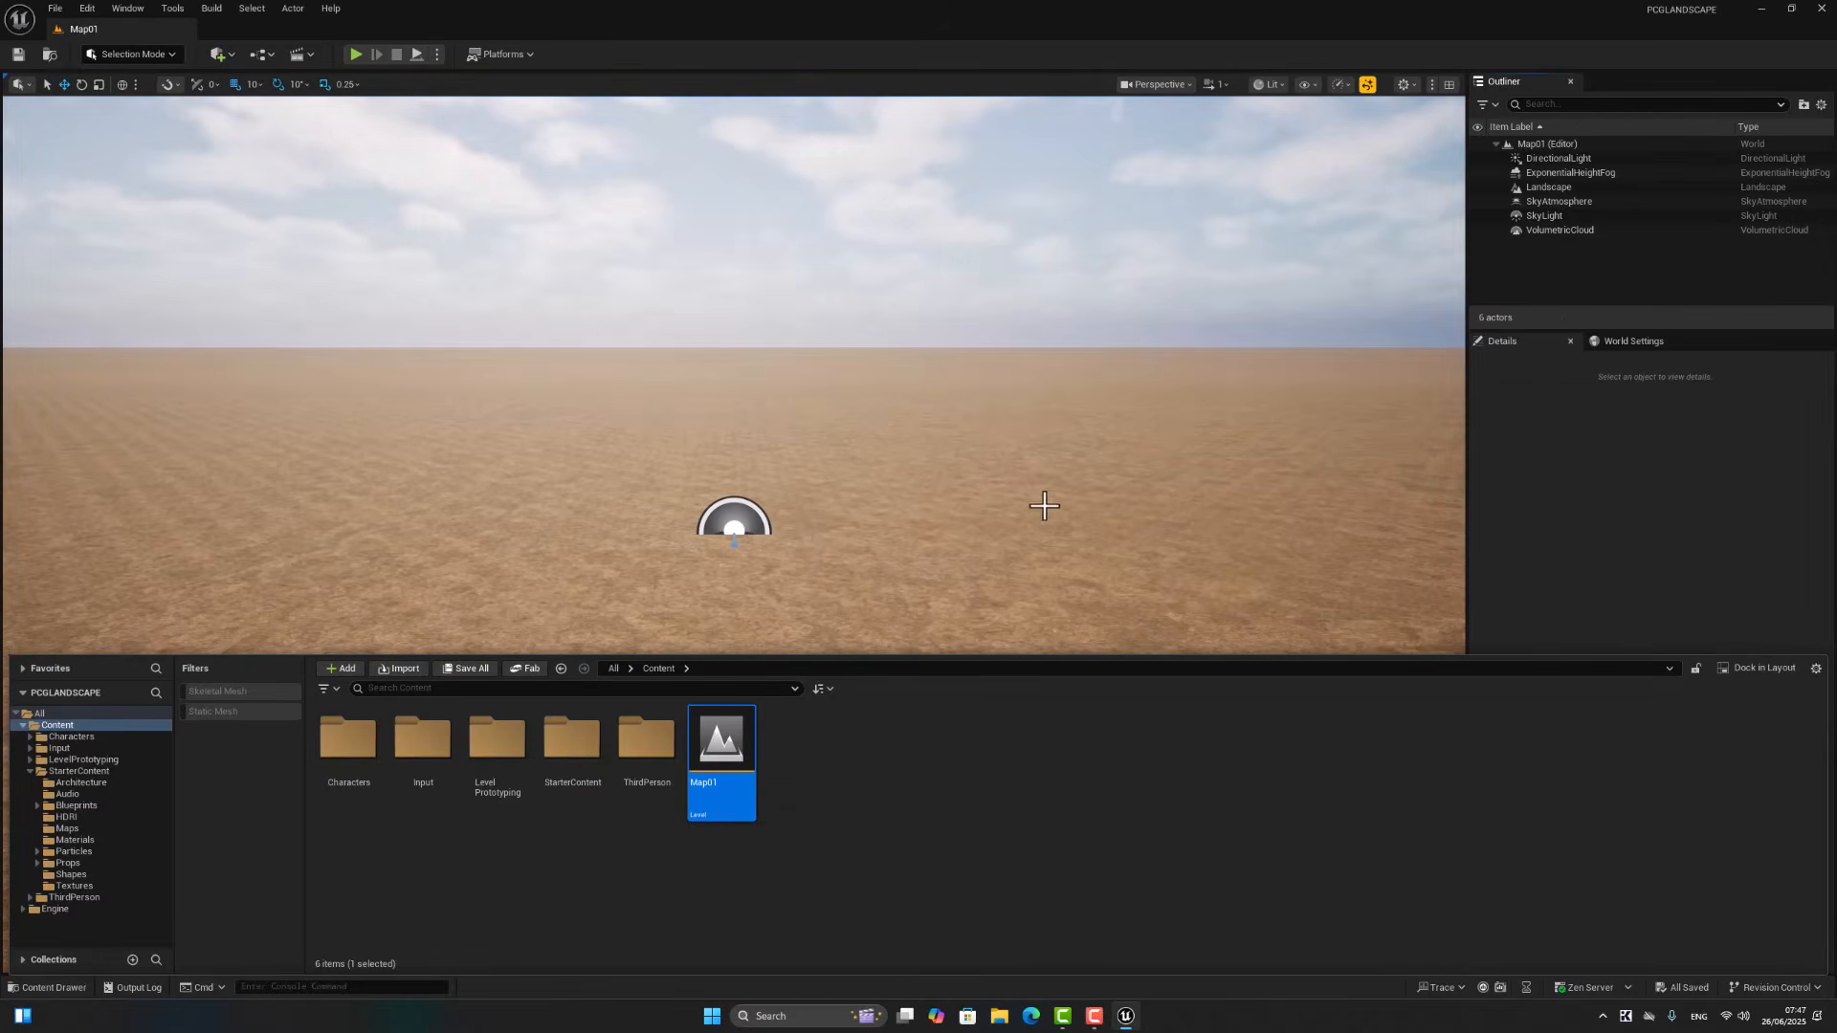
pyautogui.moveTo(1041, 508); pyautogui.dragTo(1030, 593, button='right')
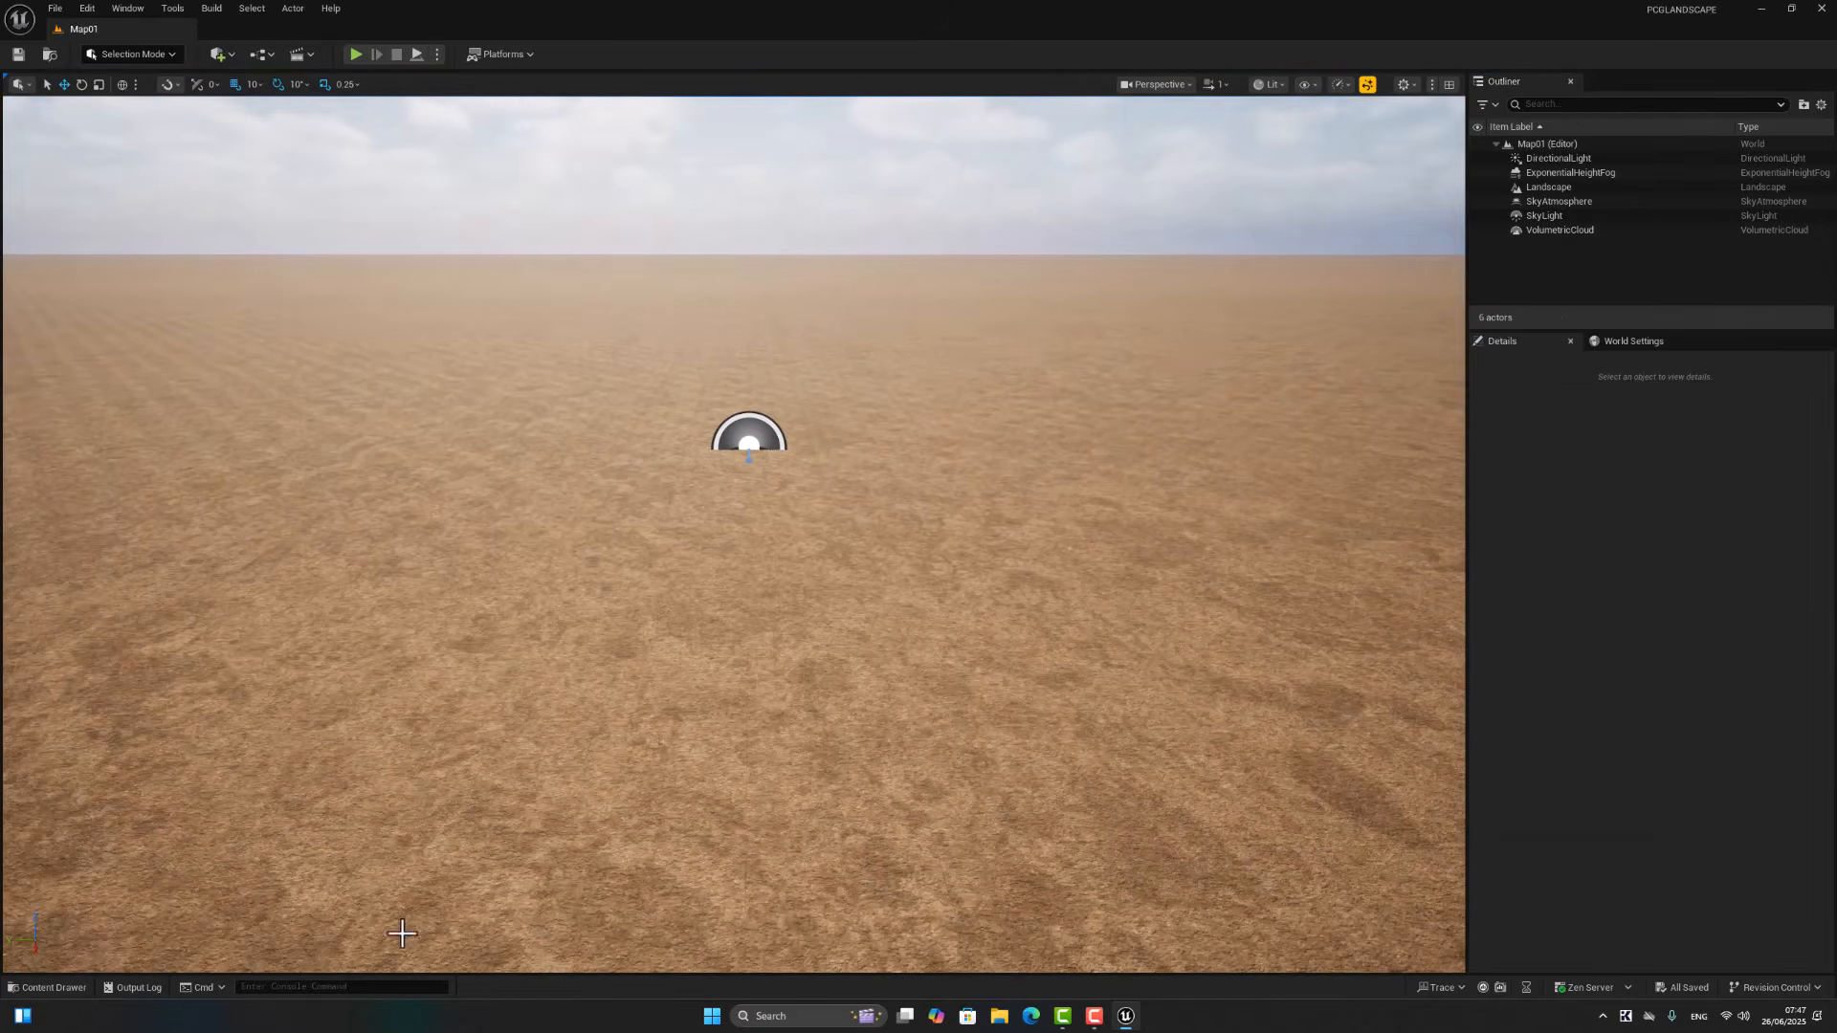
# Step: Create an empty PCG graph in the Content folder and name it PCGLS
pyautogui.click(48, 987)
pyautogui.click(922, 771)
pyautogui.rightClick(926, 773)
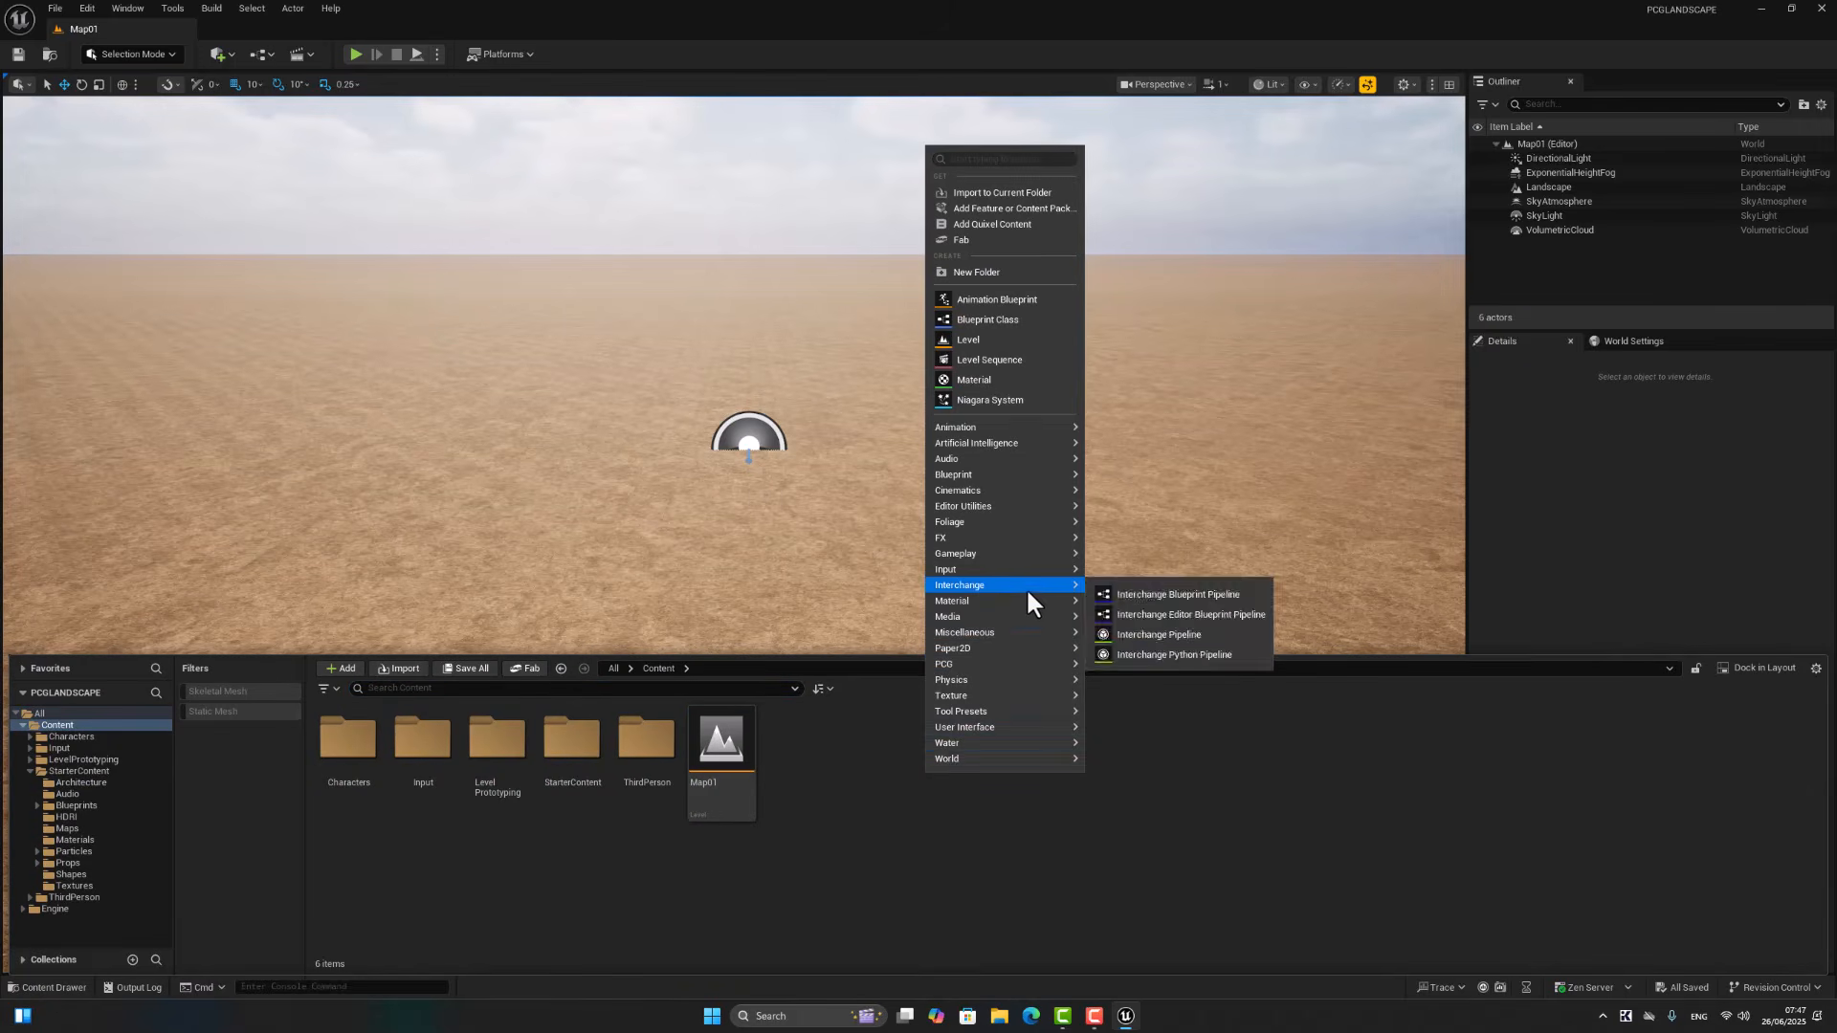
pyautogui.moveTo(1021, 664)
pyautogui.click(1112, 675)
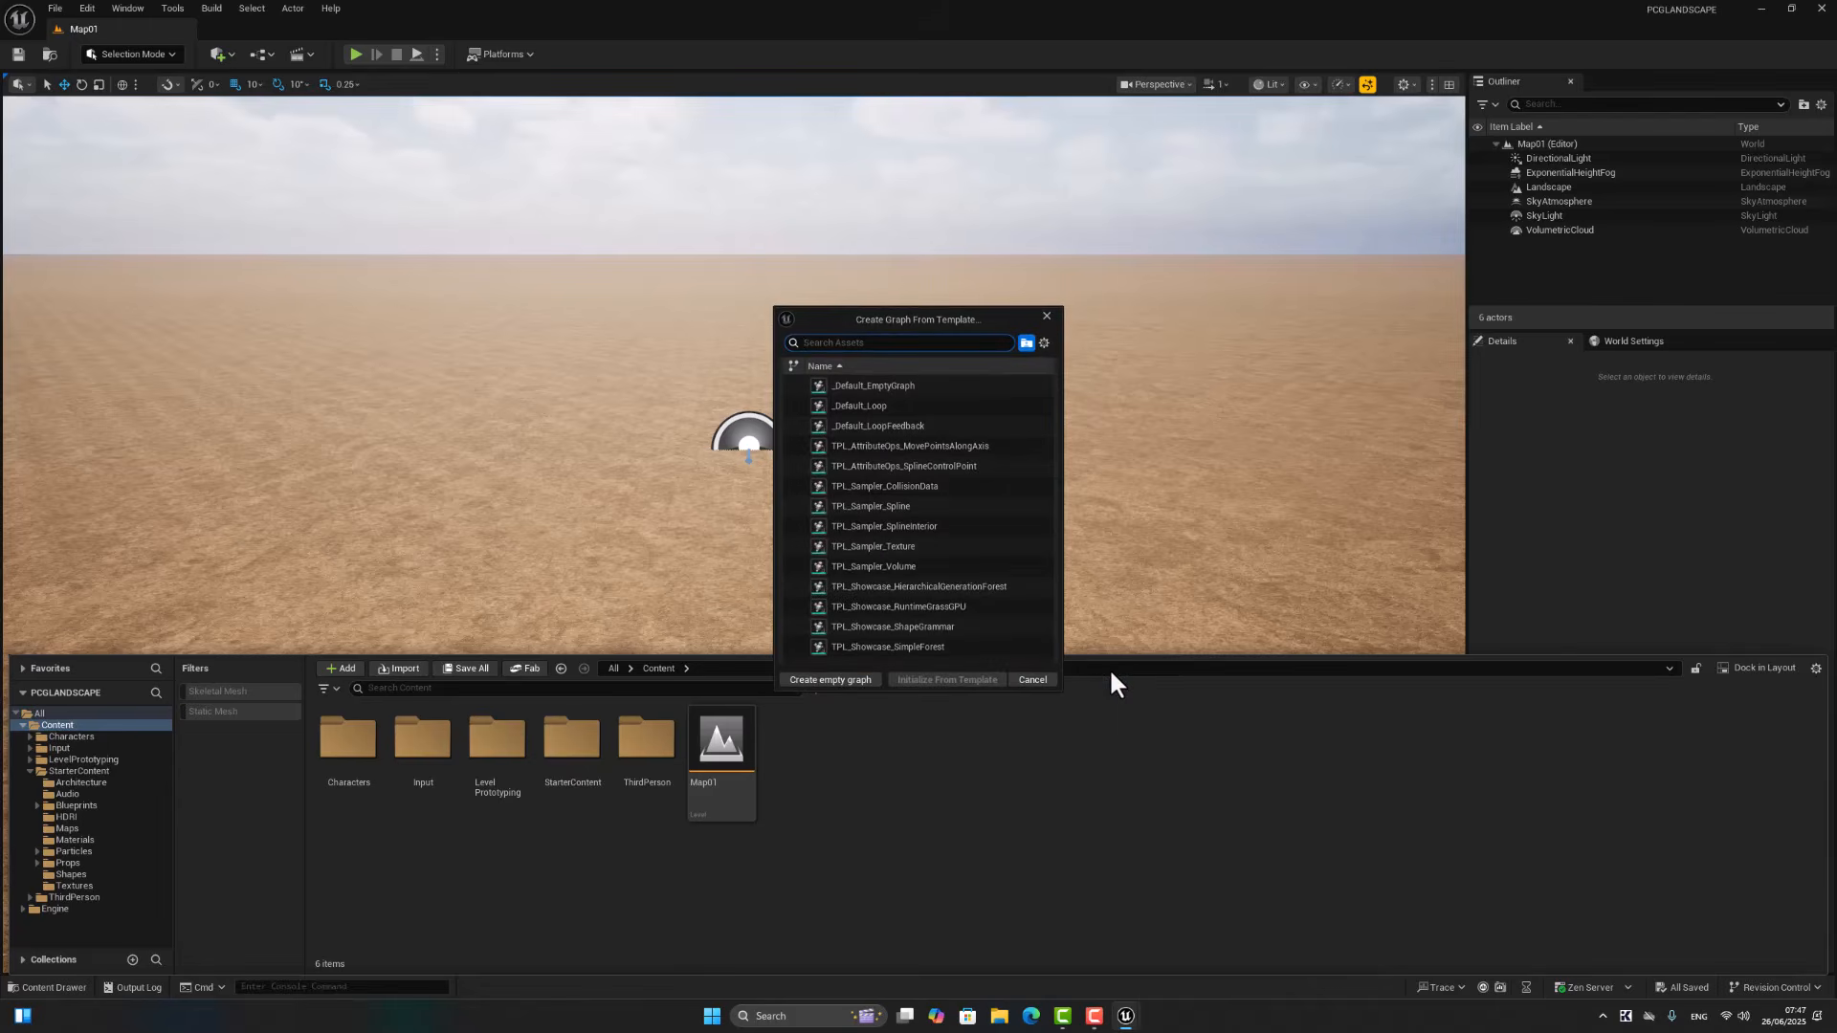
pyautogui.click(830, 679)
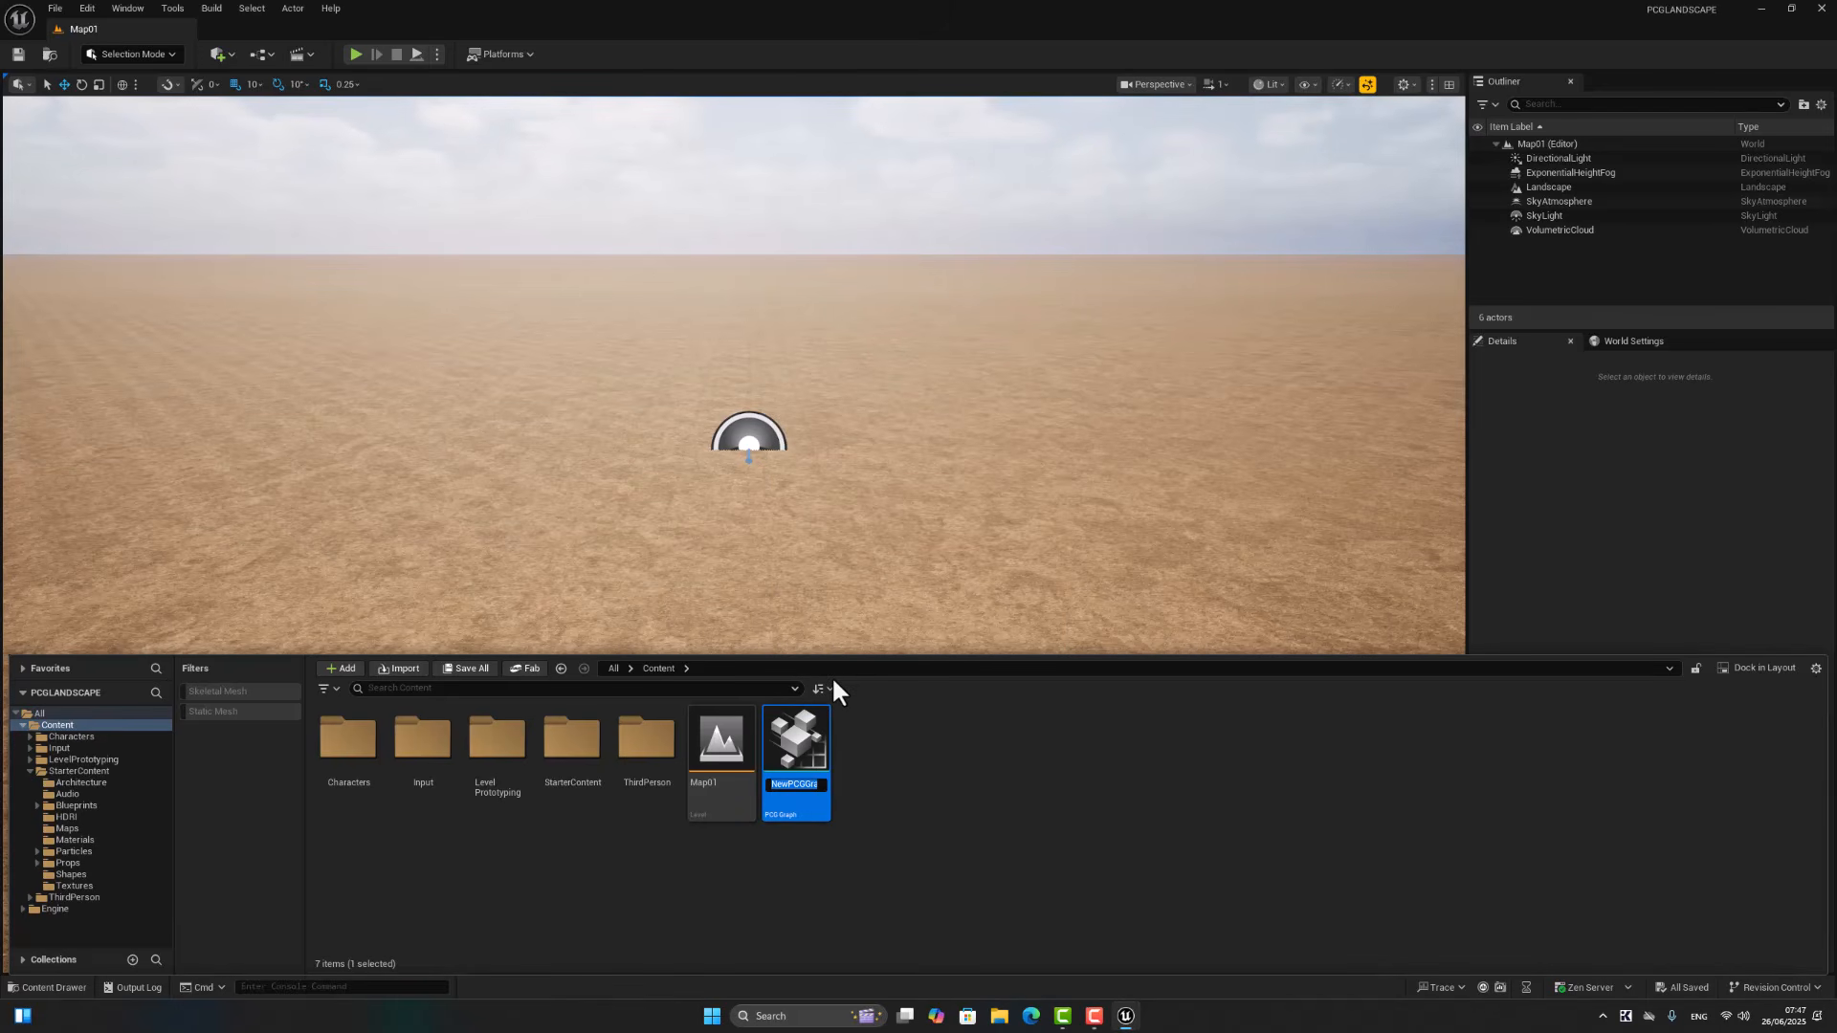
pyautogui.write('PCGLS')
pyautogui.press('Return')
# Step: Place the PCGLS graph on the landscape near the sky light as a PCG volume
pyautogui.moveTo(807, 762); pyautogui.dragTo(812, 497)
pyautogui.moveTo(812, 497)
pyautogui.mouseDown(button='right')
pyautogui.moveTo(827, 532)
pyautogui.moveTo(784, 447)
pyautogui.moveTo(802, 453)
pyautogui.moveTo(800, 517)
pyautogui.mouseUp(button='right')
pyautogui.press('s')
pyautogui.press('s')
pyautogui.press('s')
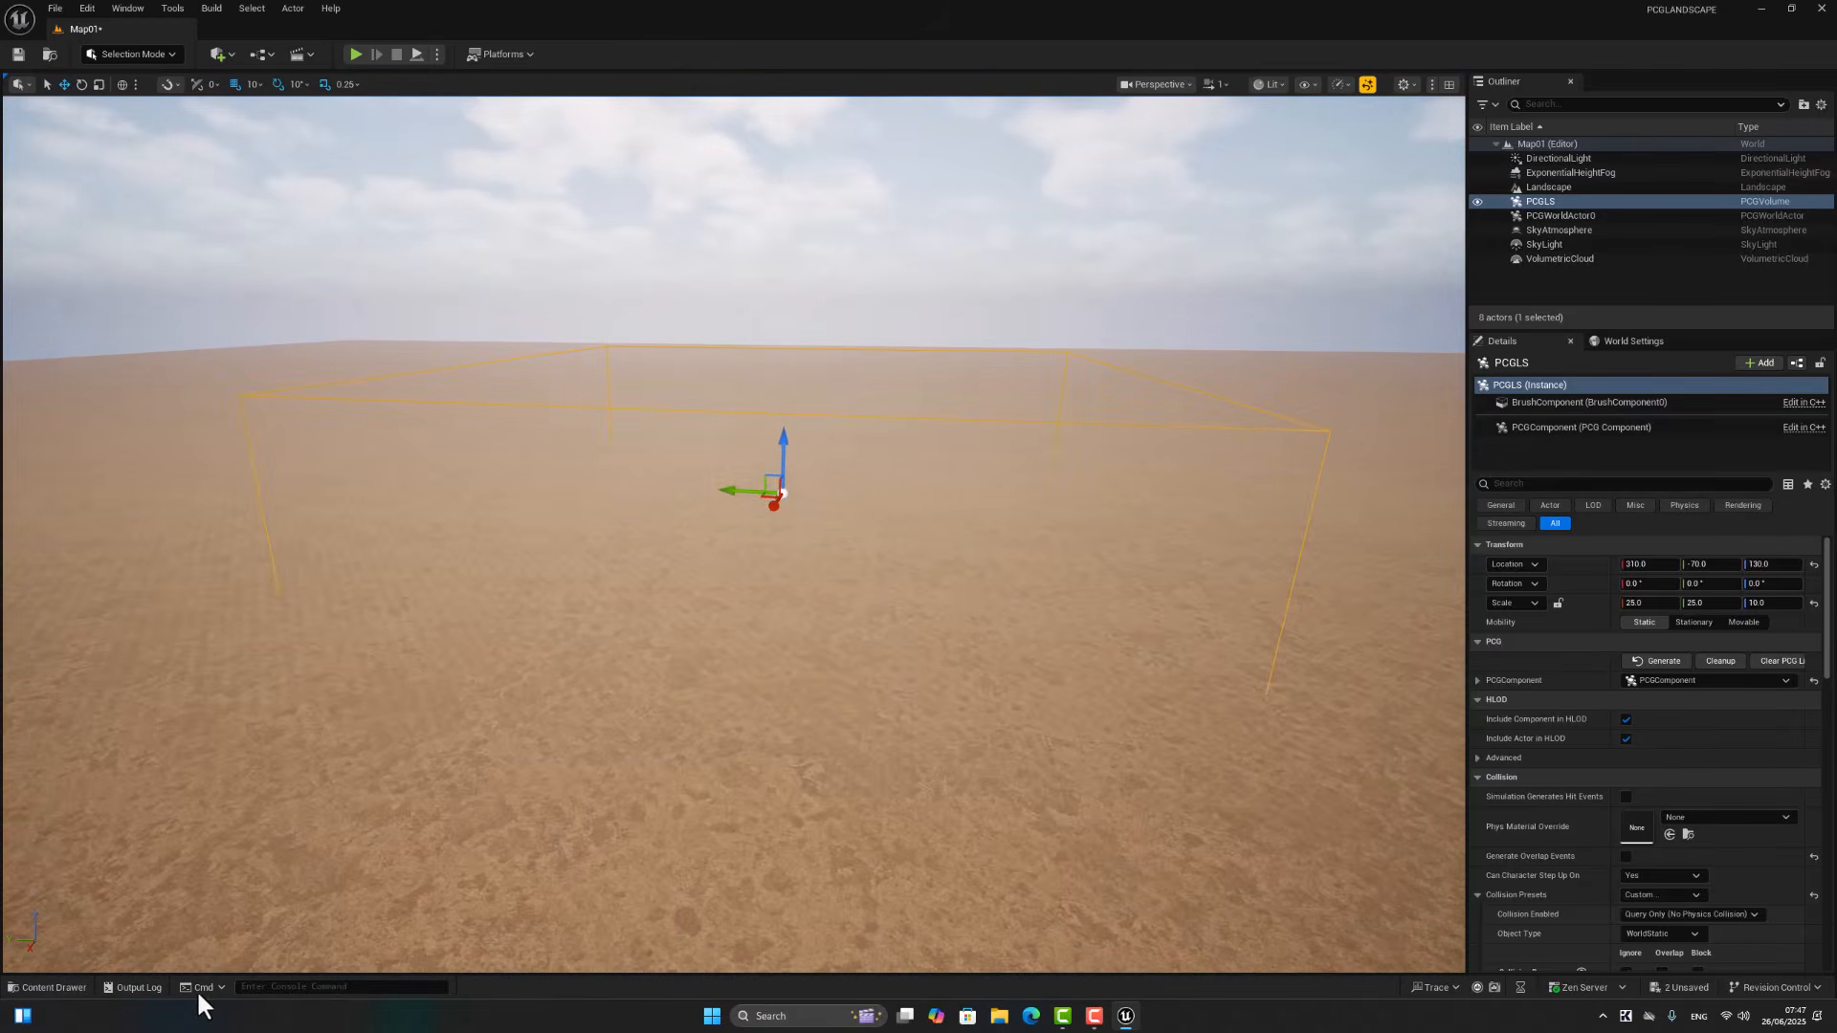
# Step: Open Fab from the content browser and search My Library for "spruce foreset"
pyautogui.click(76, 981)
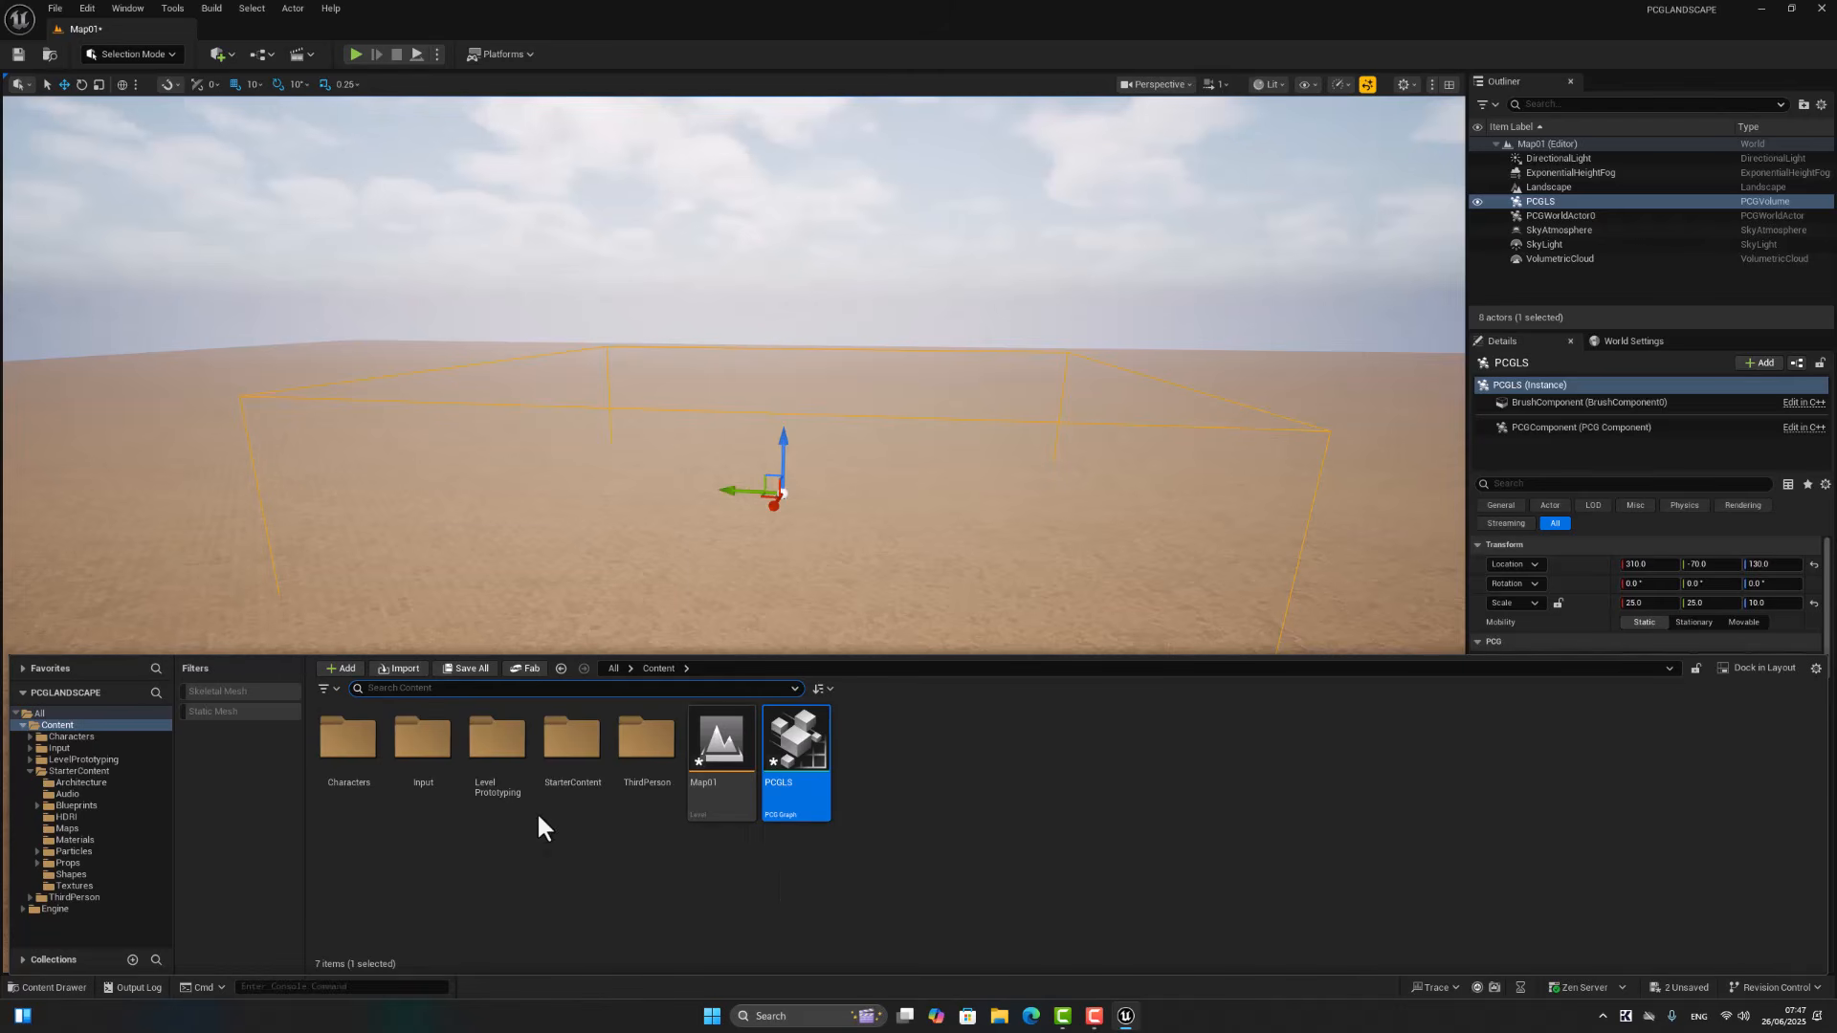
pyautogui.click(346, 669)
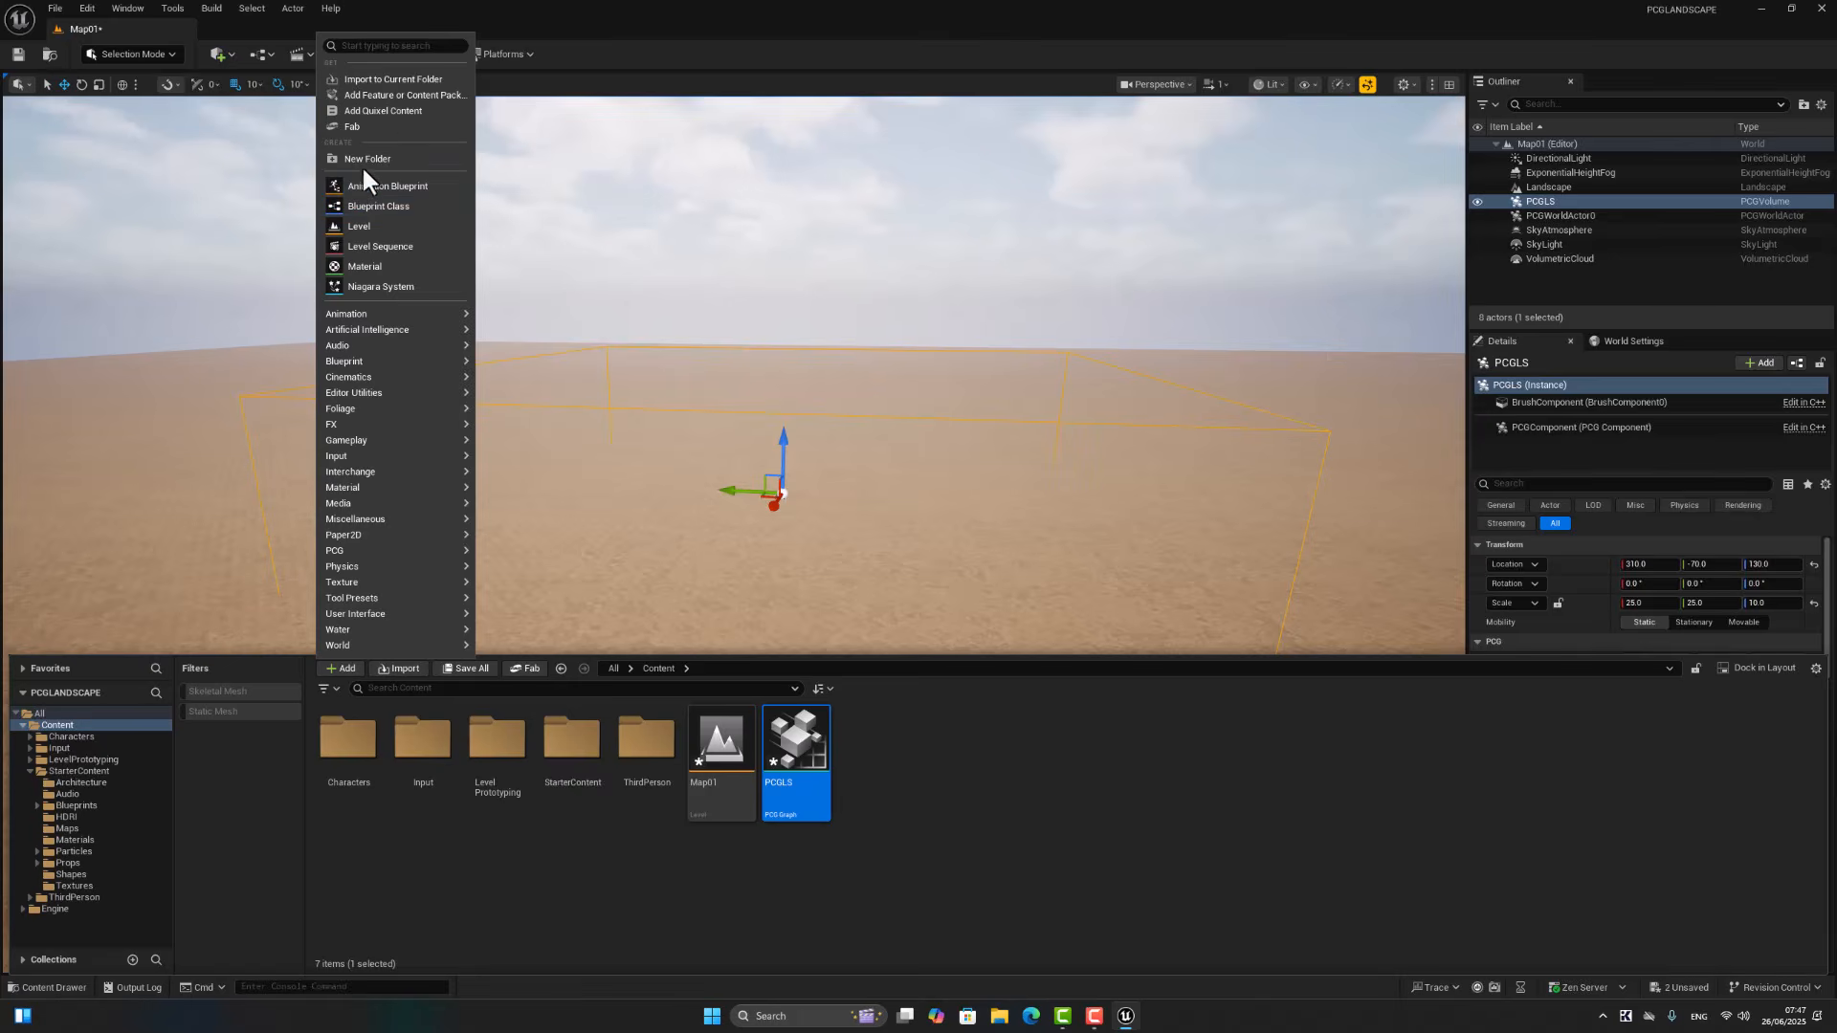
pyautogui.click(404, 124)
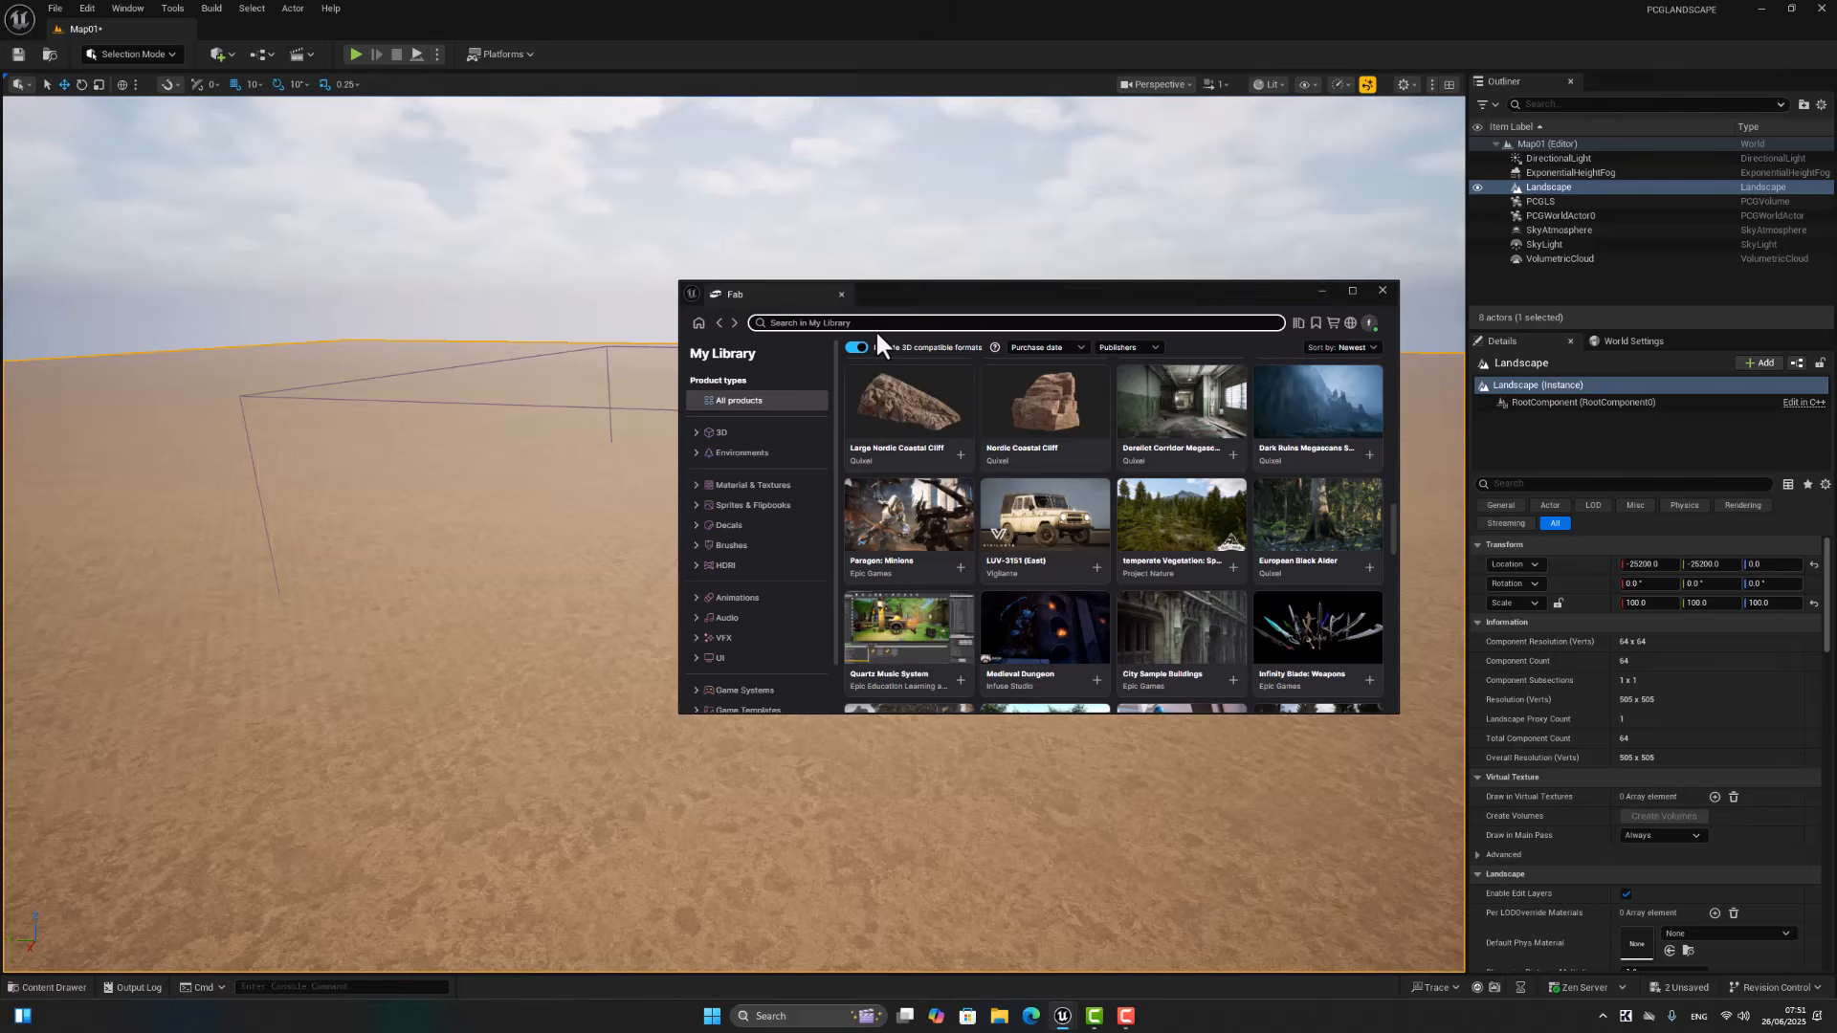
pyautogui.write('spr')
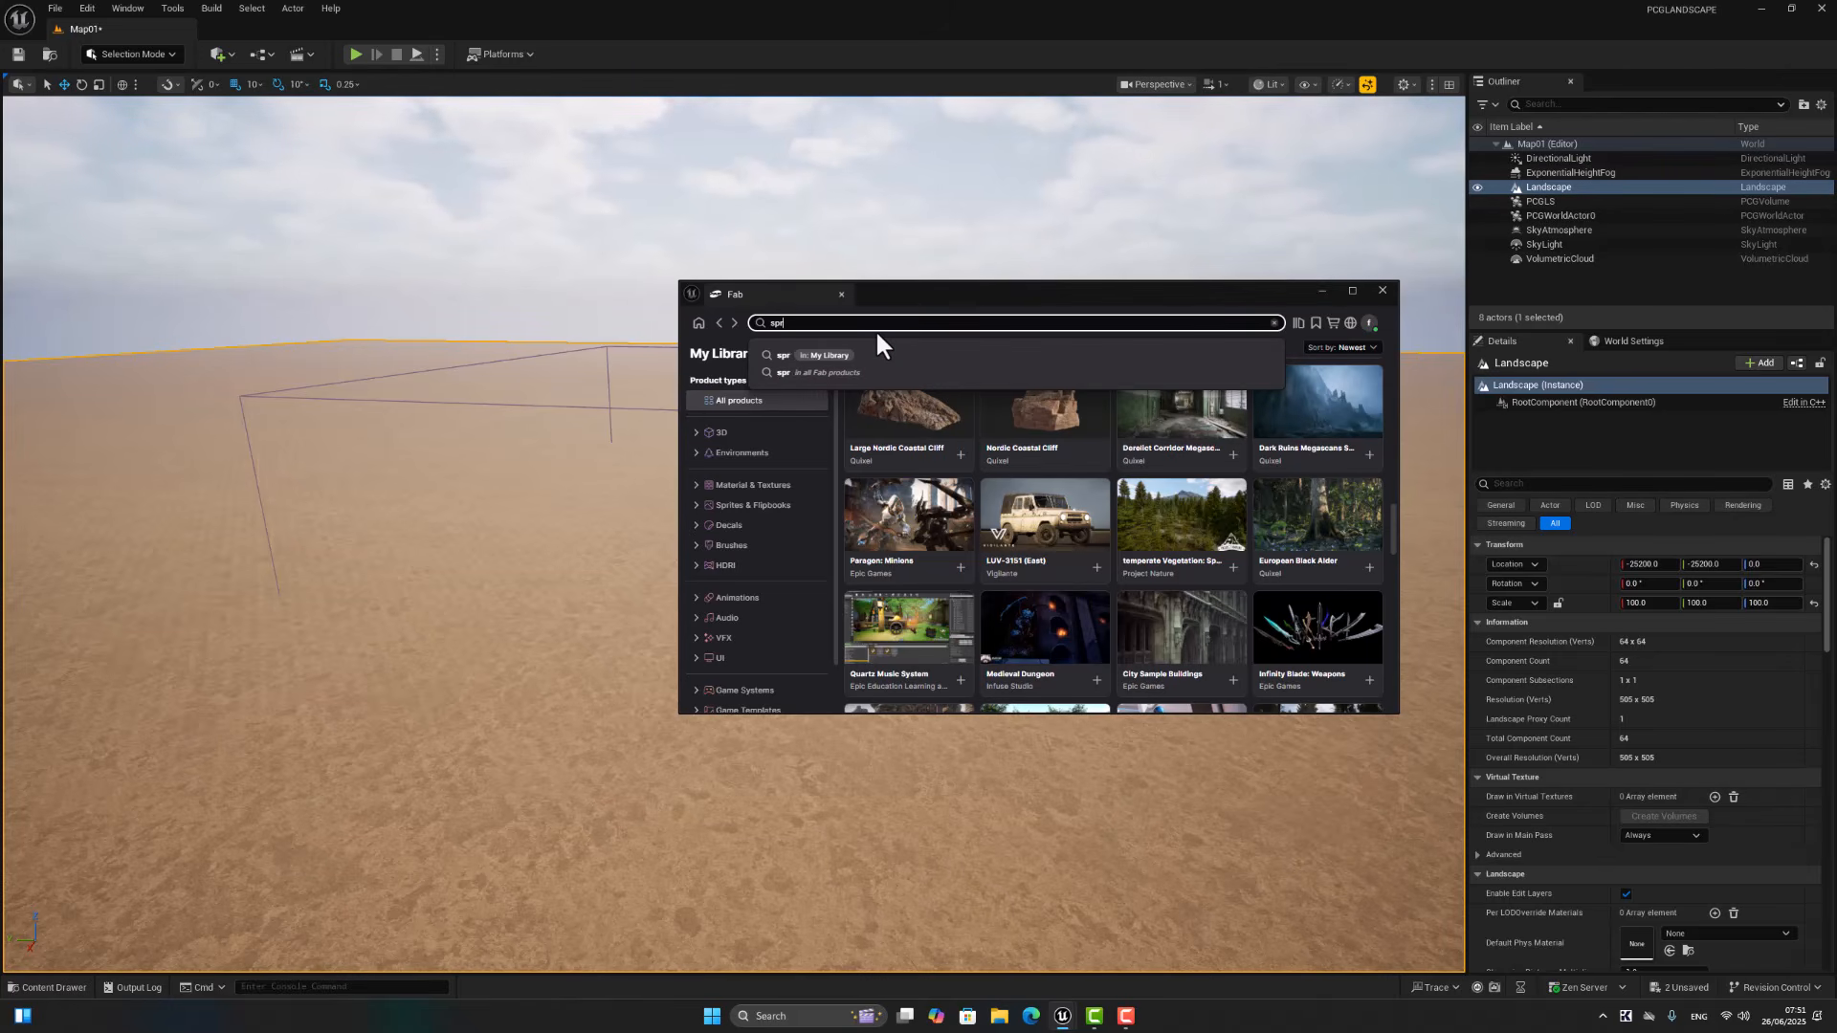
pyautogui.write('uce fores')
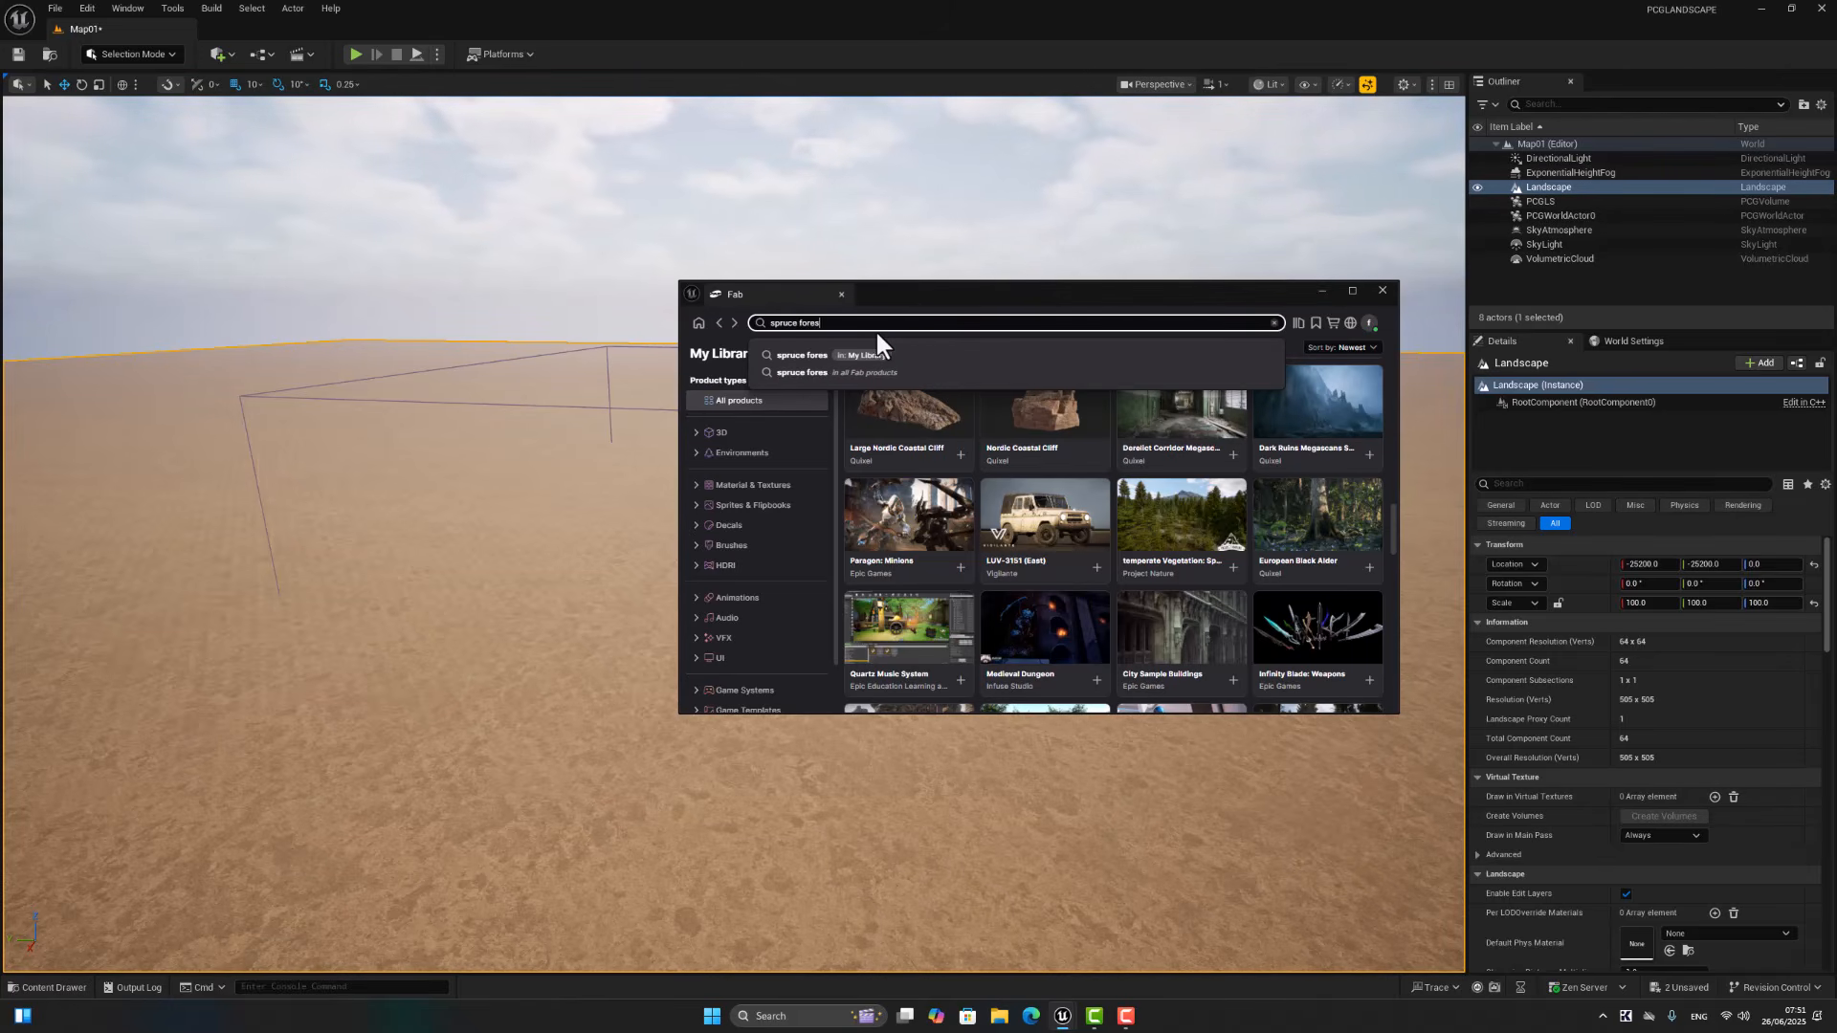
pyautogui.write('et')
pyautogui.press('Return')
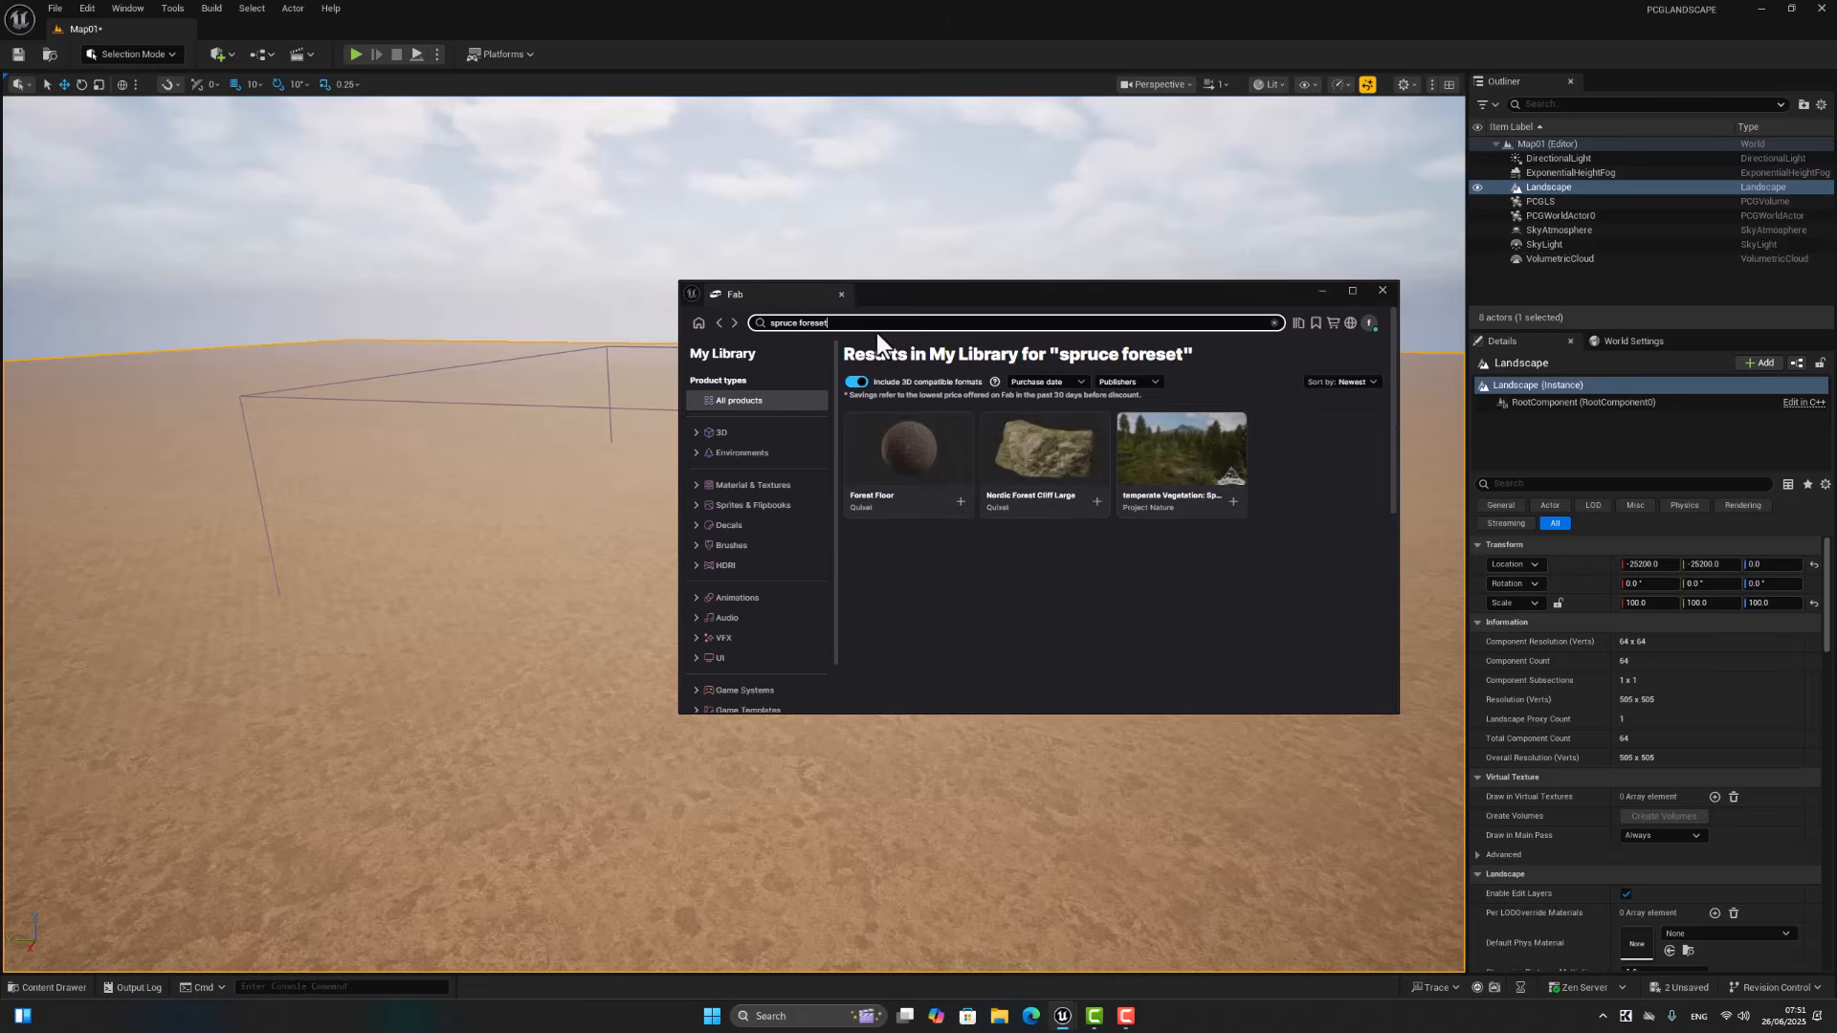
# Step: Add the temperate Vegetation: Spruce Forest pack to the project using alternative version 5.4
pyautogui.click(1131, 470)
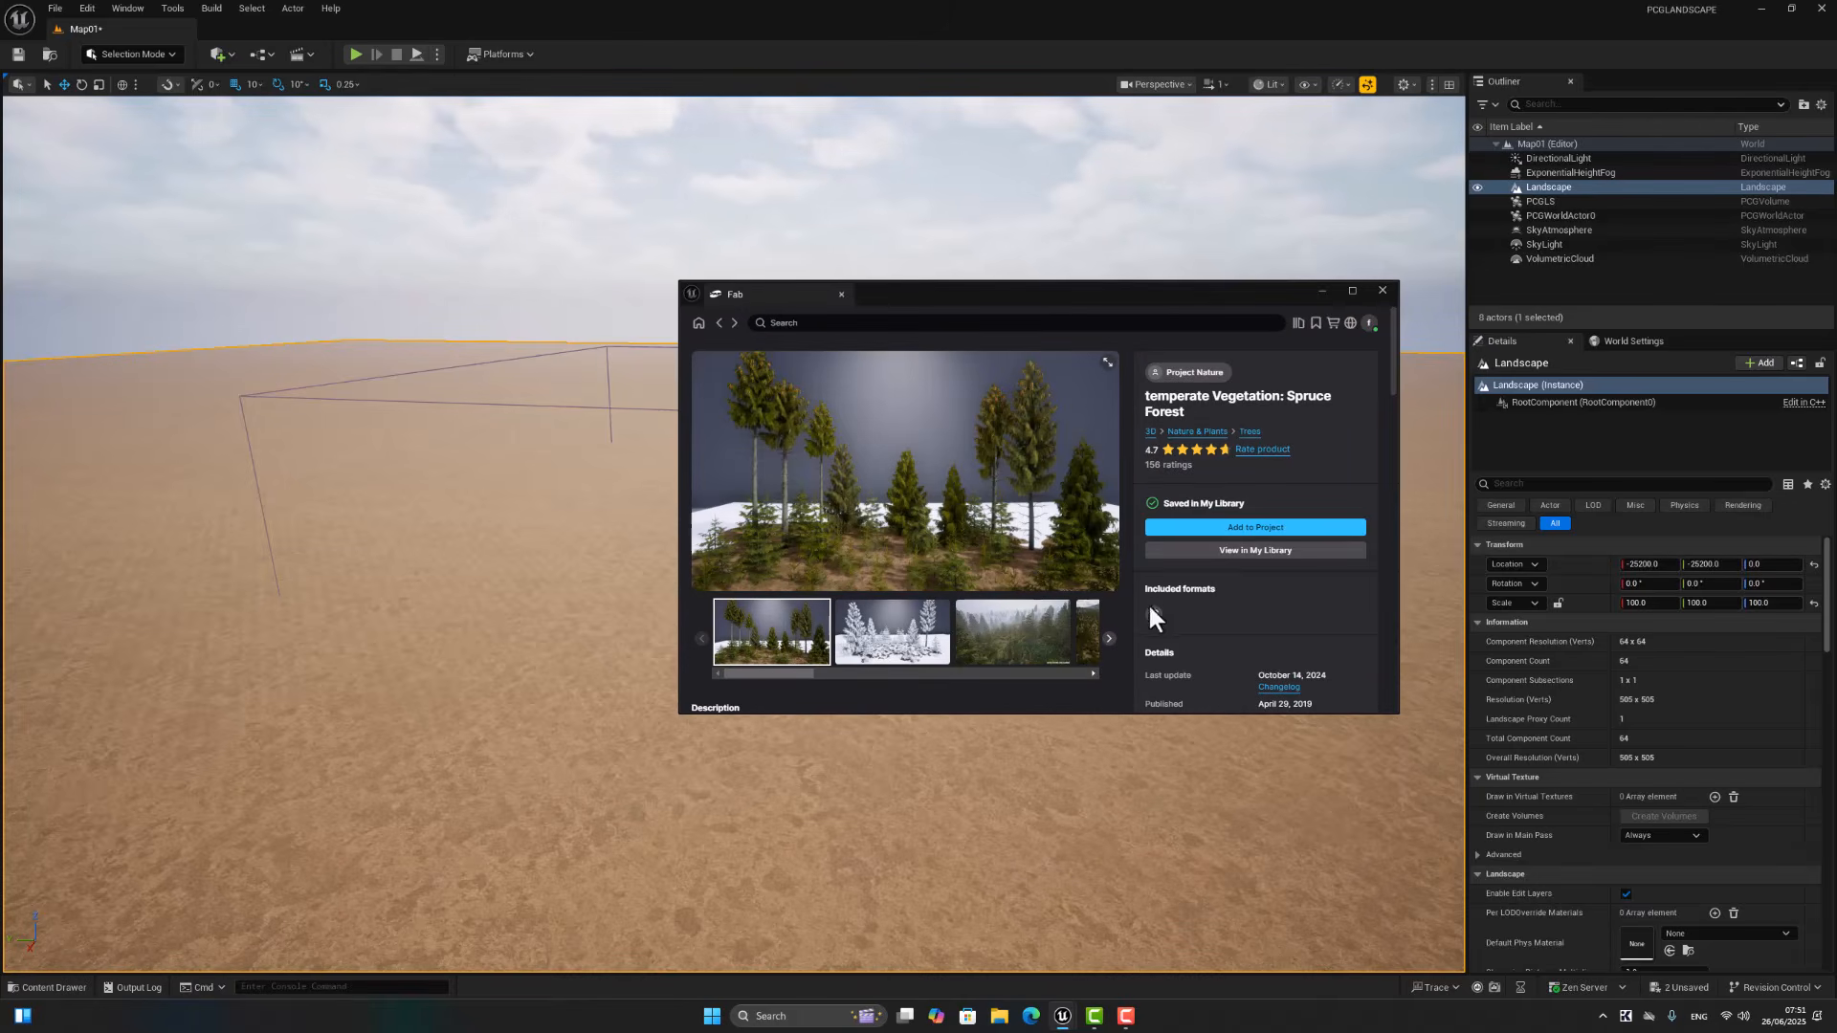
pyautogui.click(1215, 529)
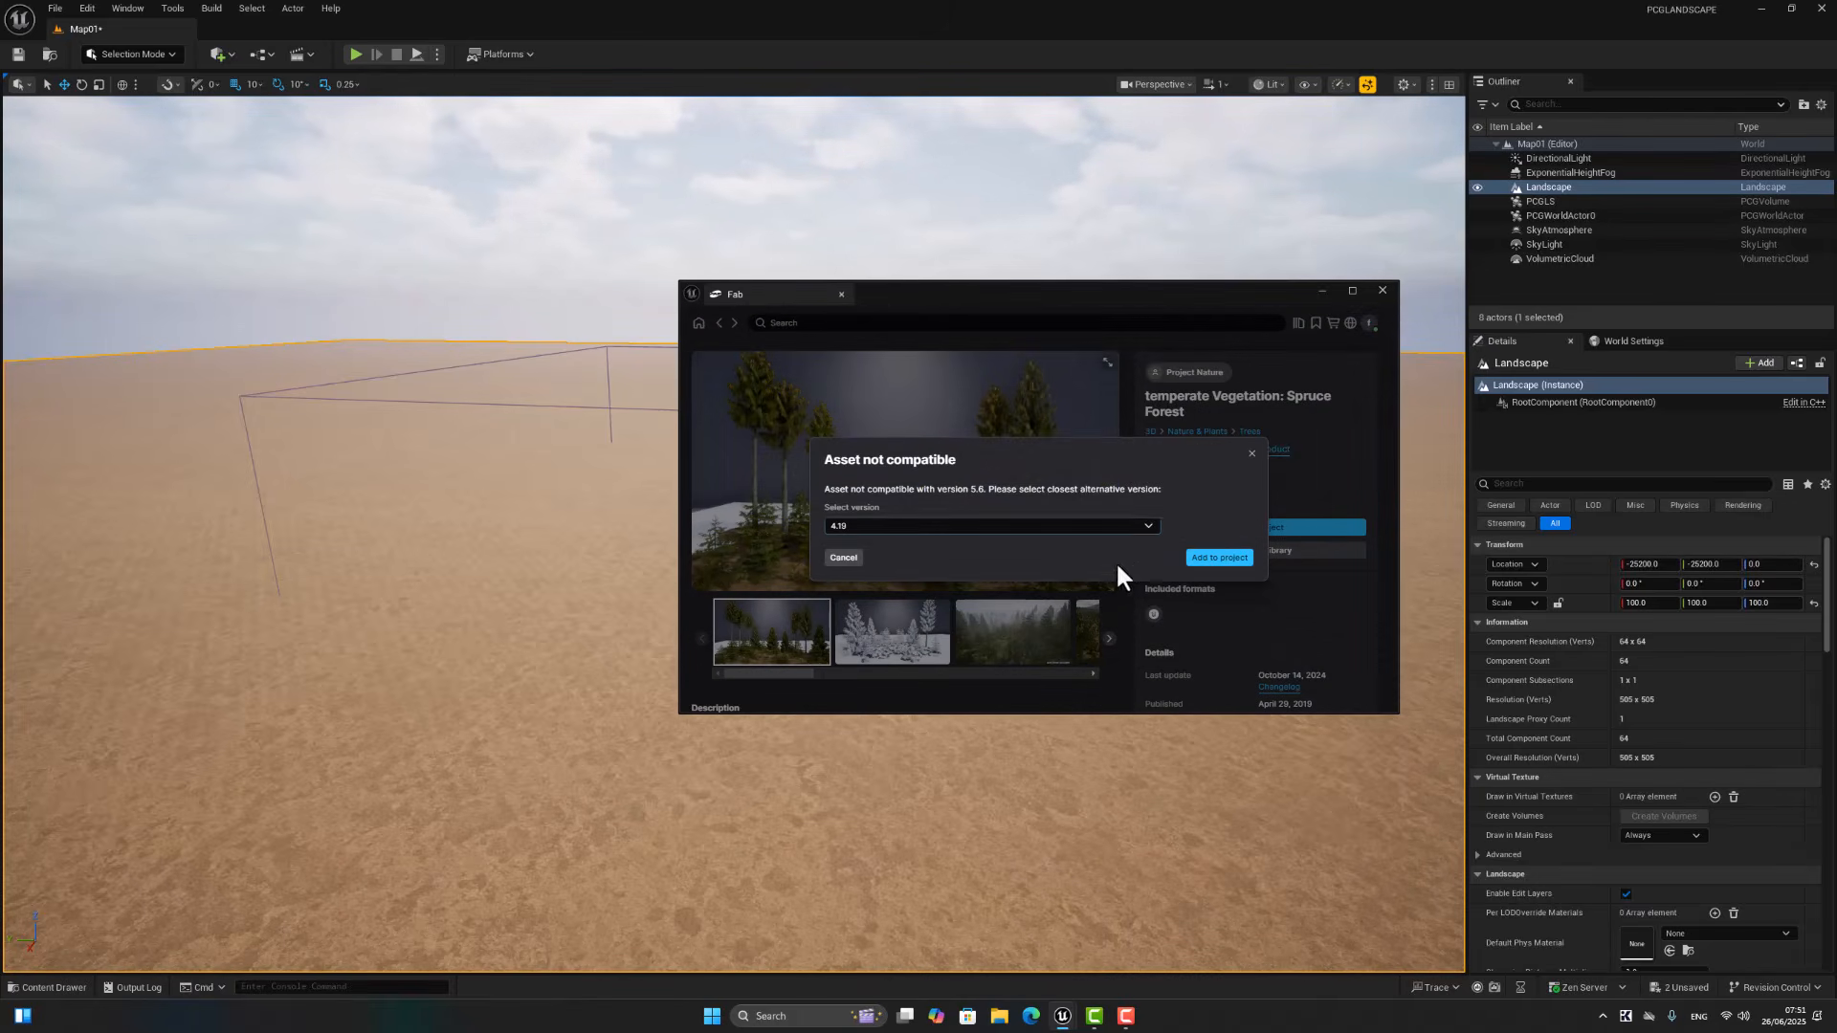
pyautogui.click(985, 525)
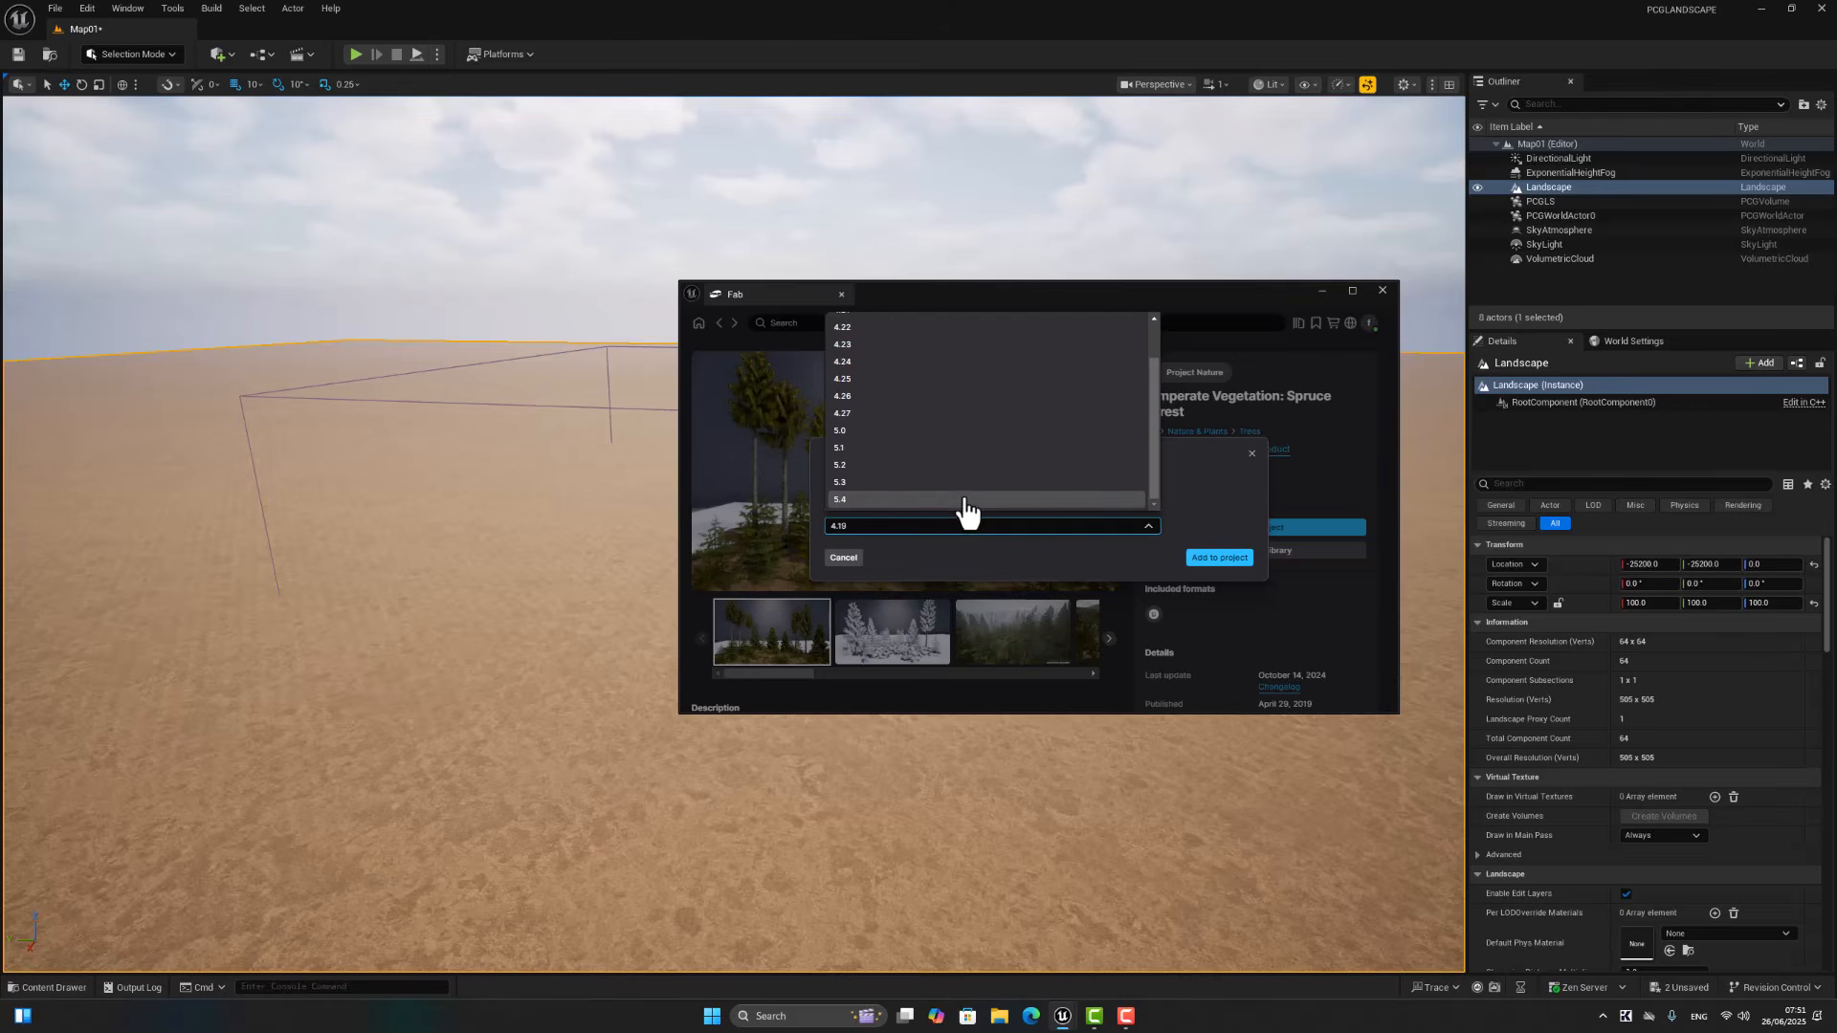
pyautogui.click(1024, 505)
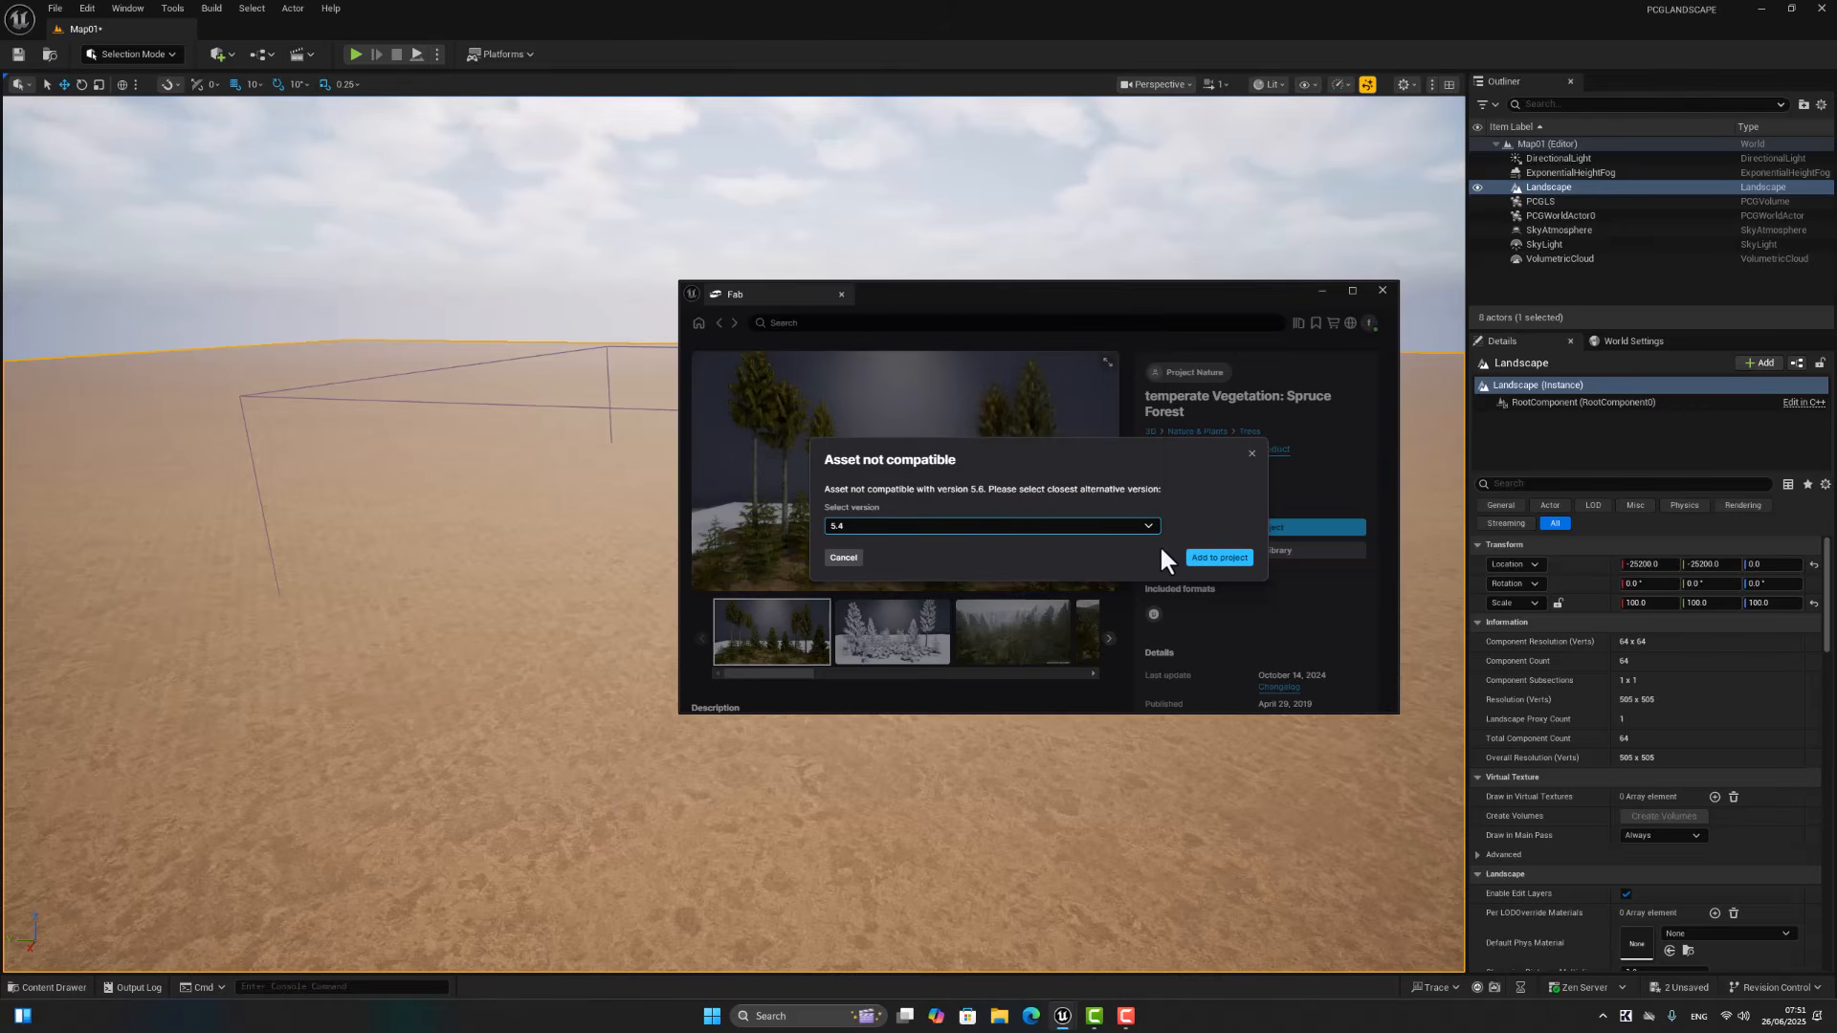
pyautogui.click(1213, 560)
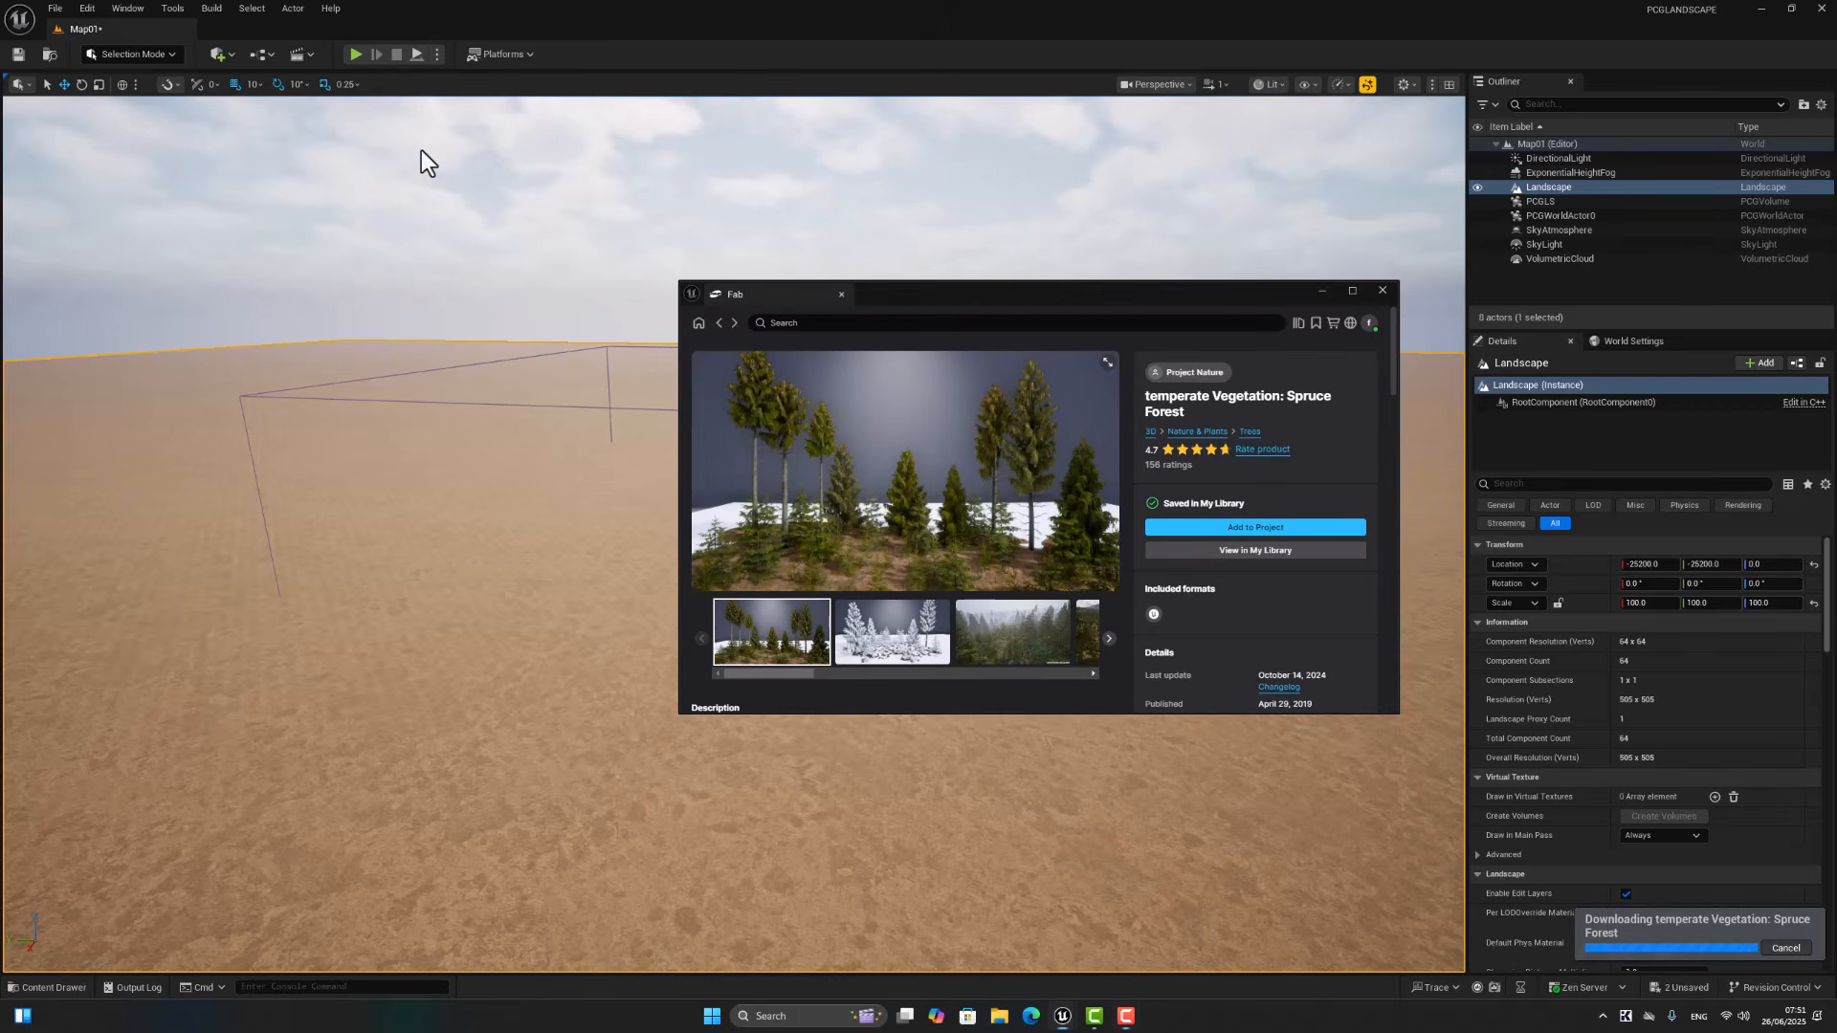
# Step: Search Fab for grass, limit the results to free products, and open the Wild Grass asset by Quixel
pyautogui.click(860, 323)
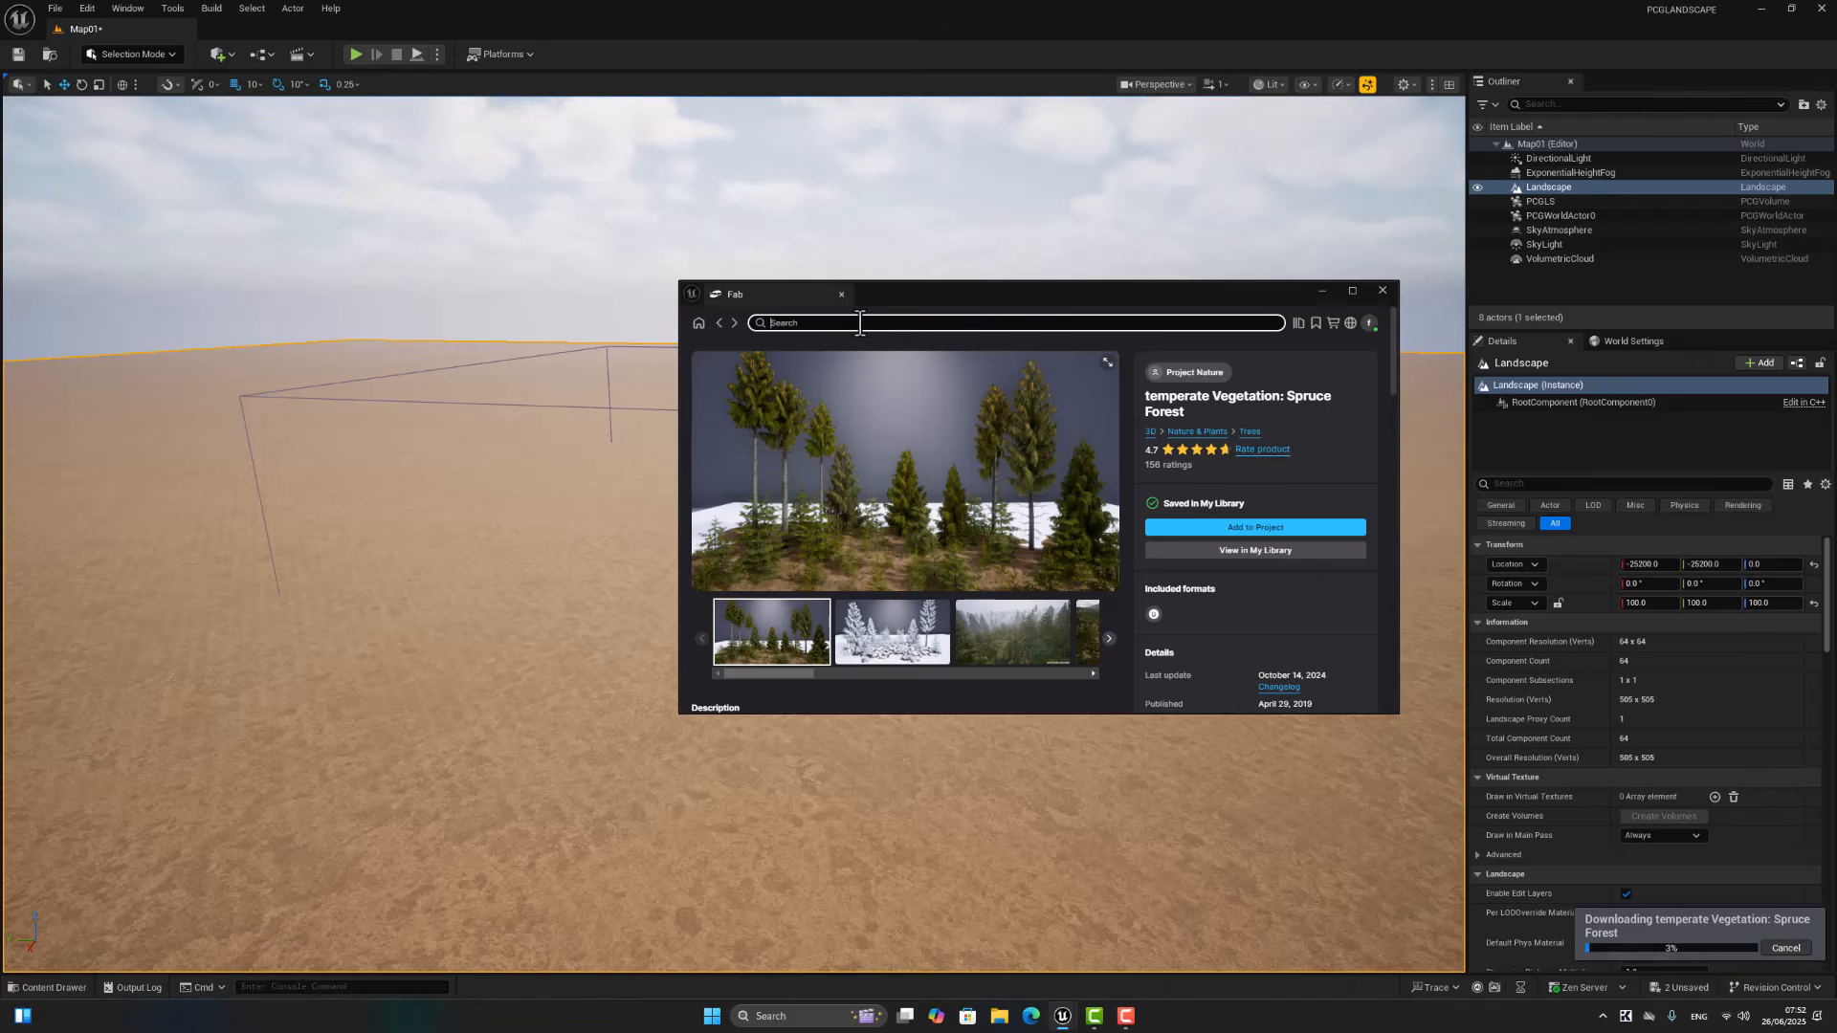
pyautogui.write('grass')
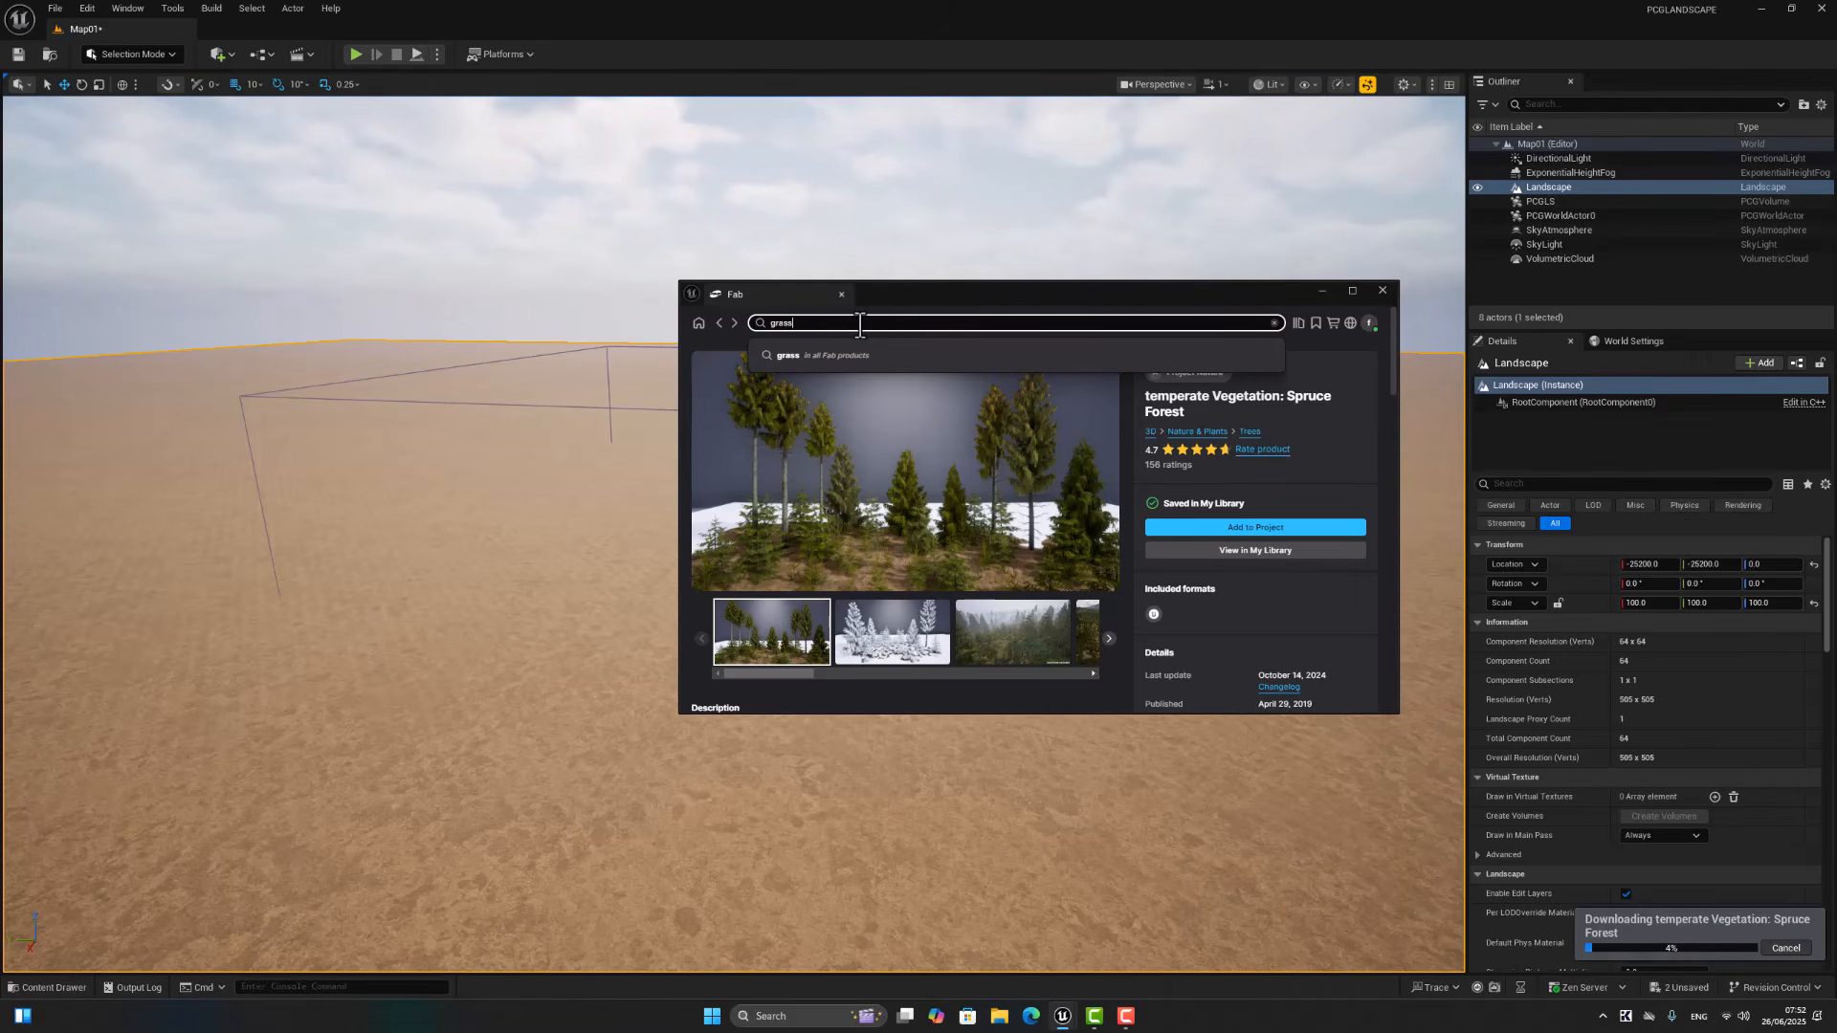
pyautogui.press('Return')
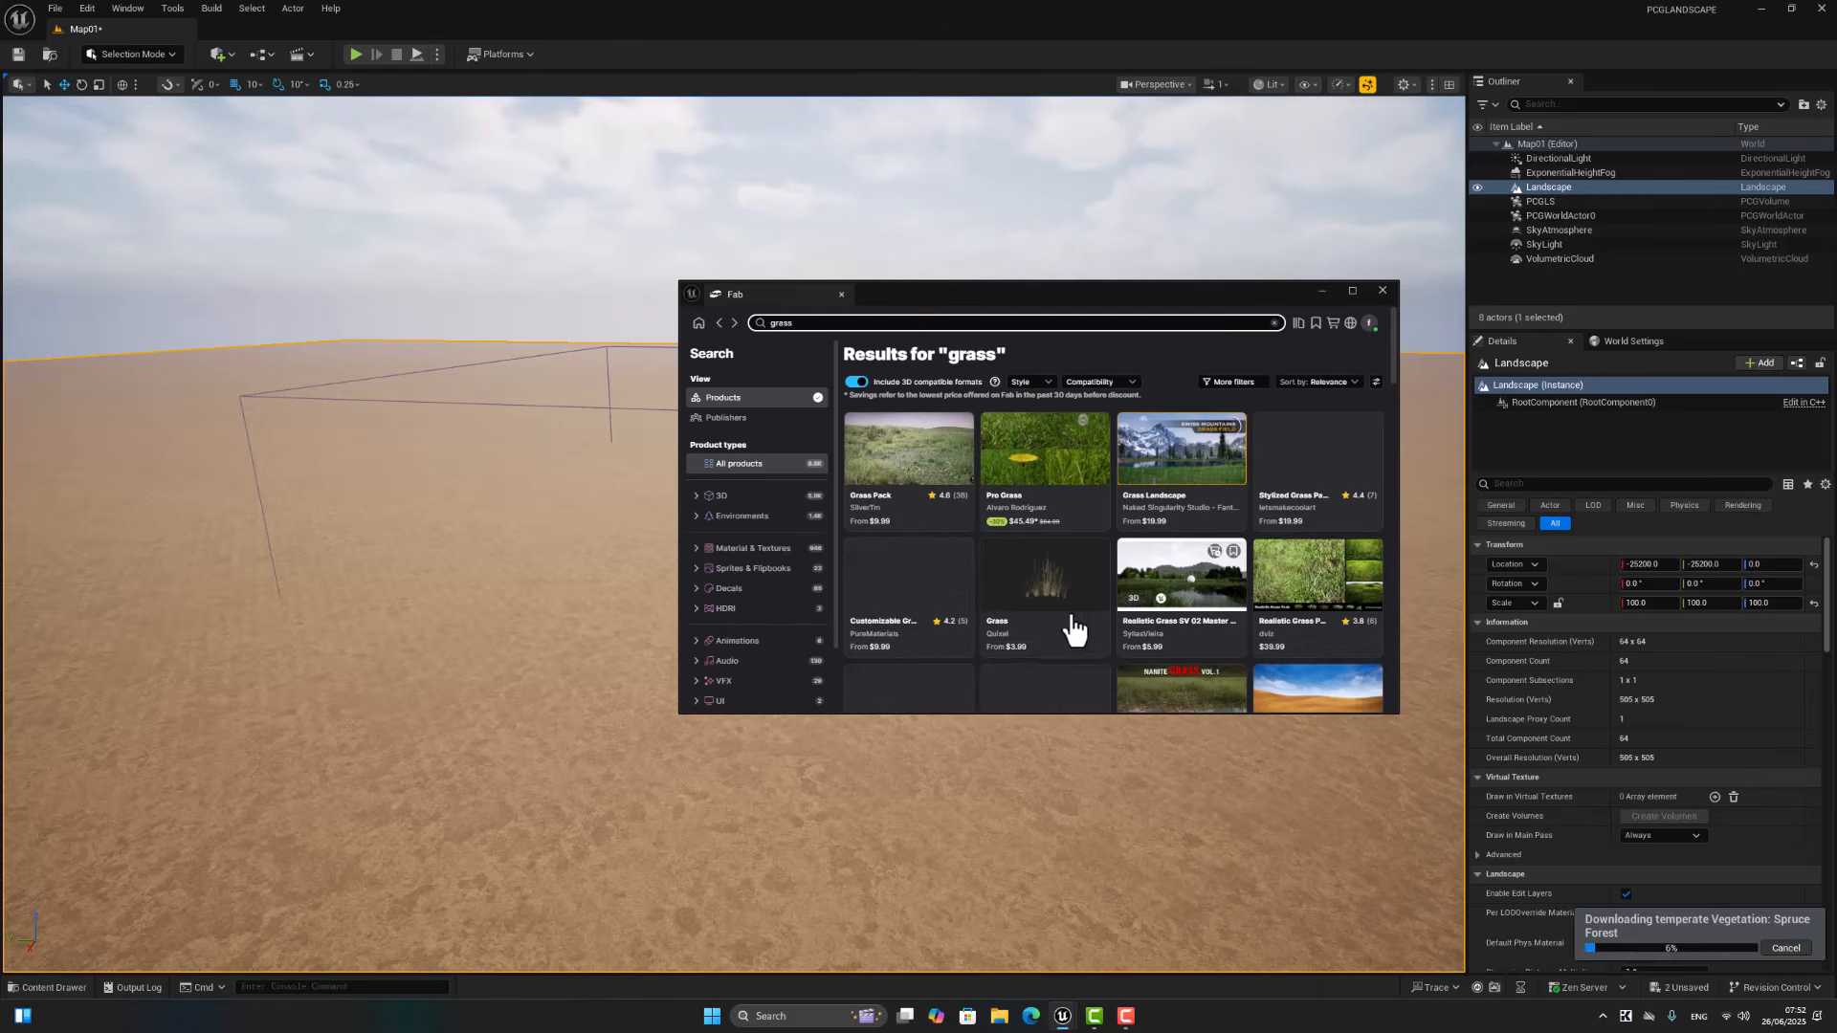
pyautogui.click(1242, 385)
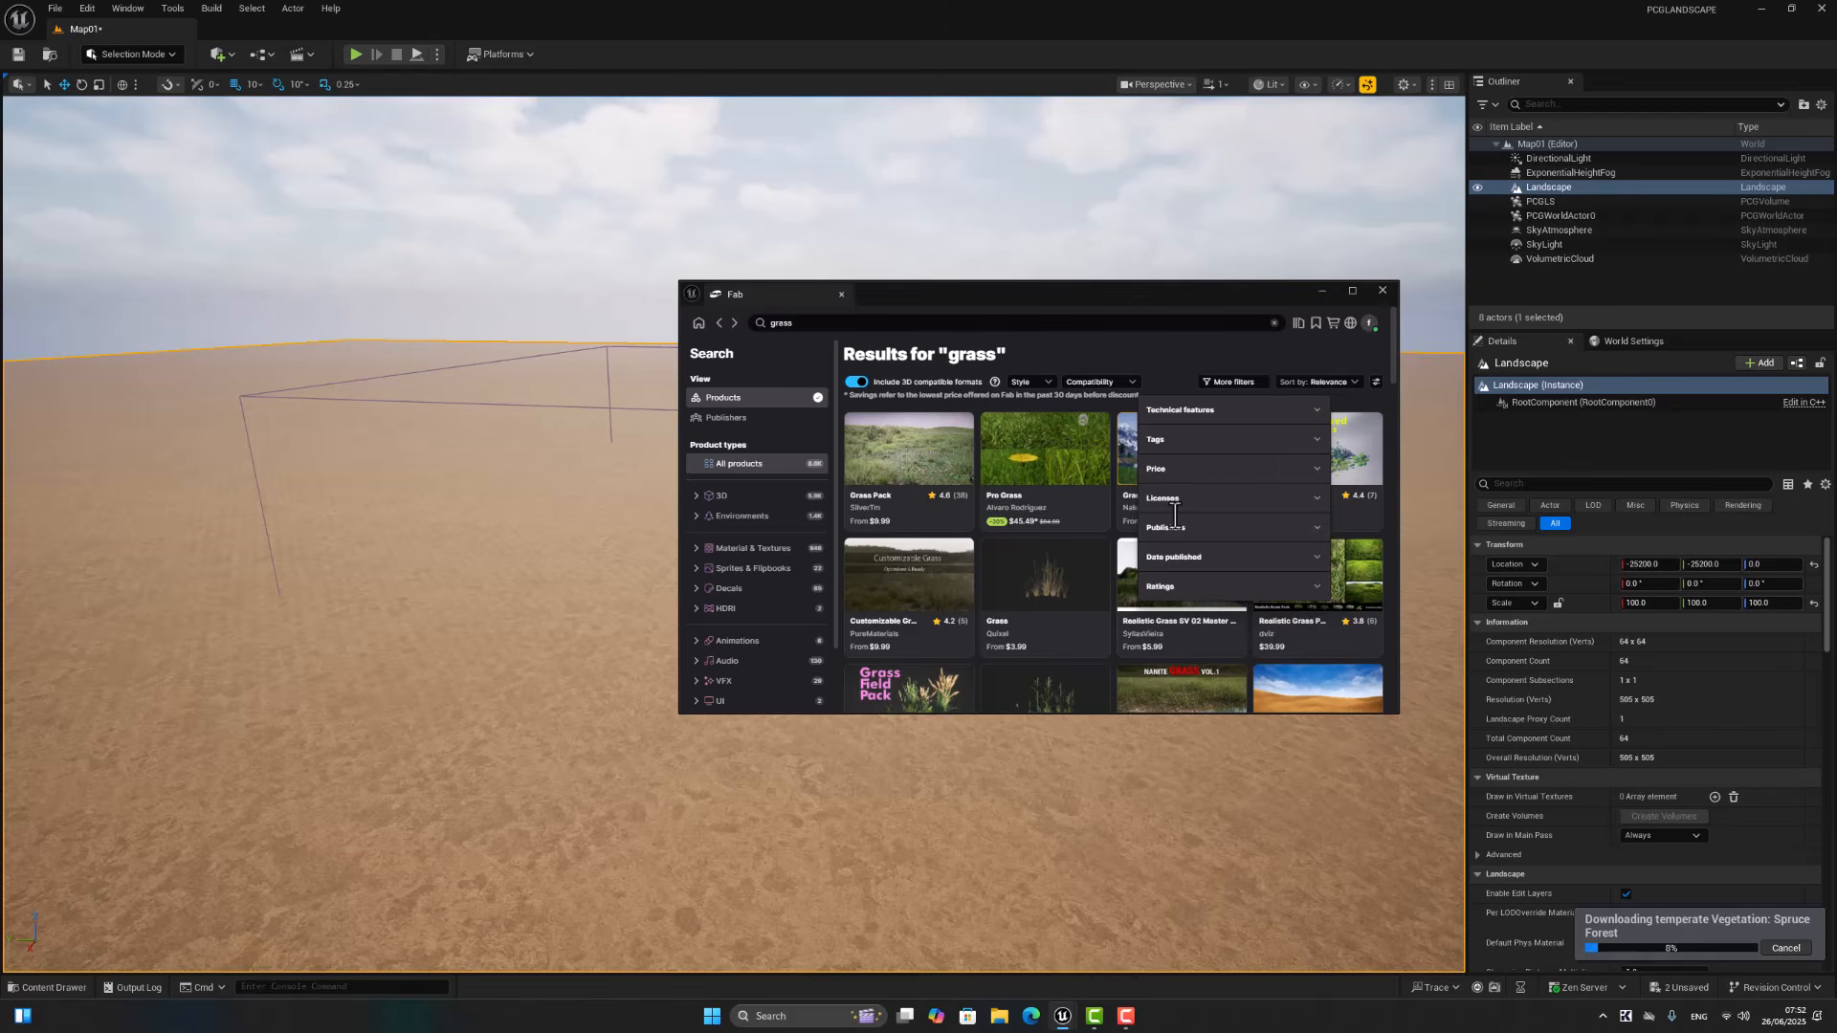
pyautogui.click(1160, 529)
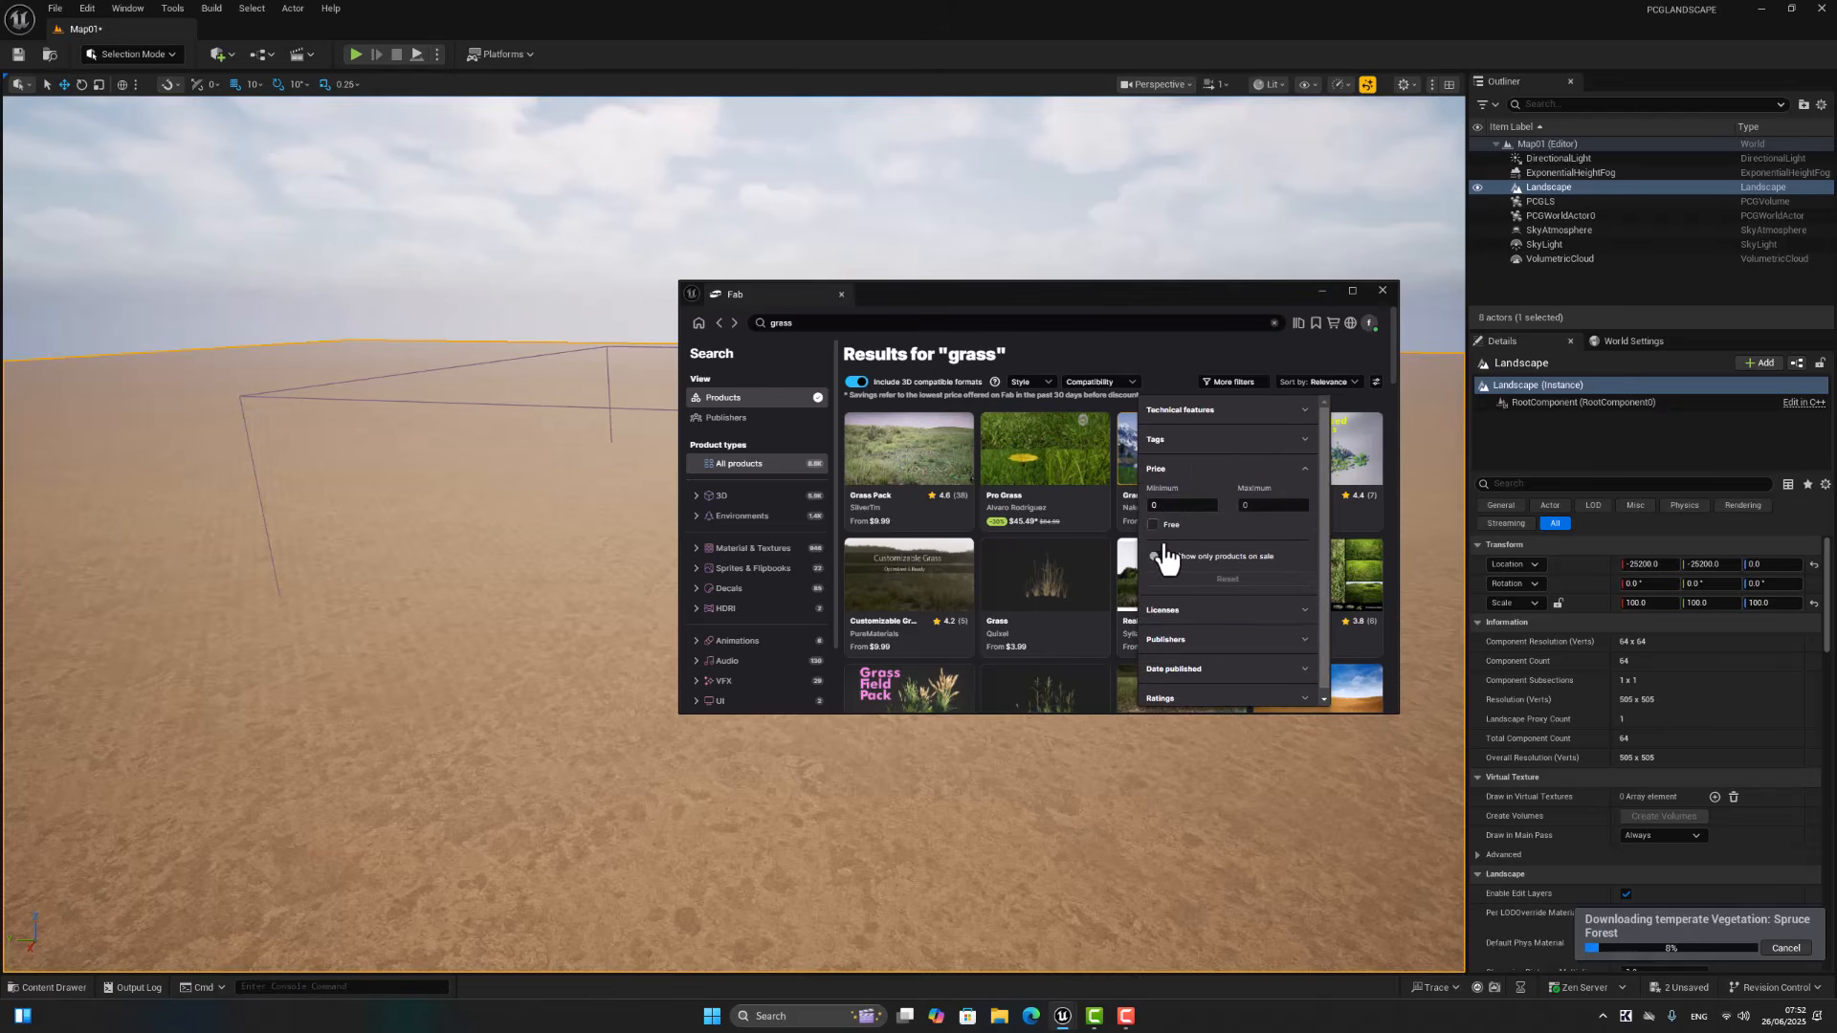
pyautogui.click(1100, 342)
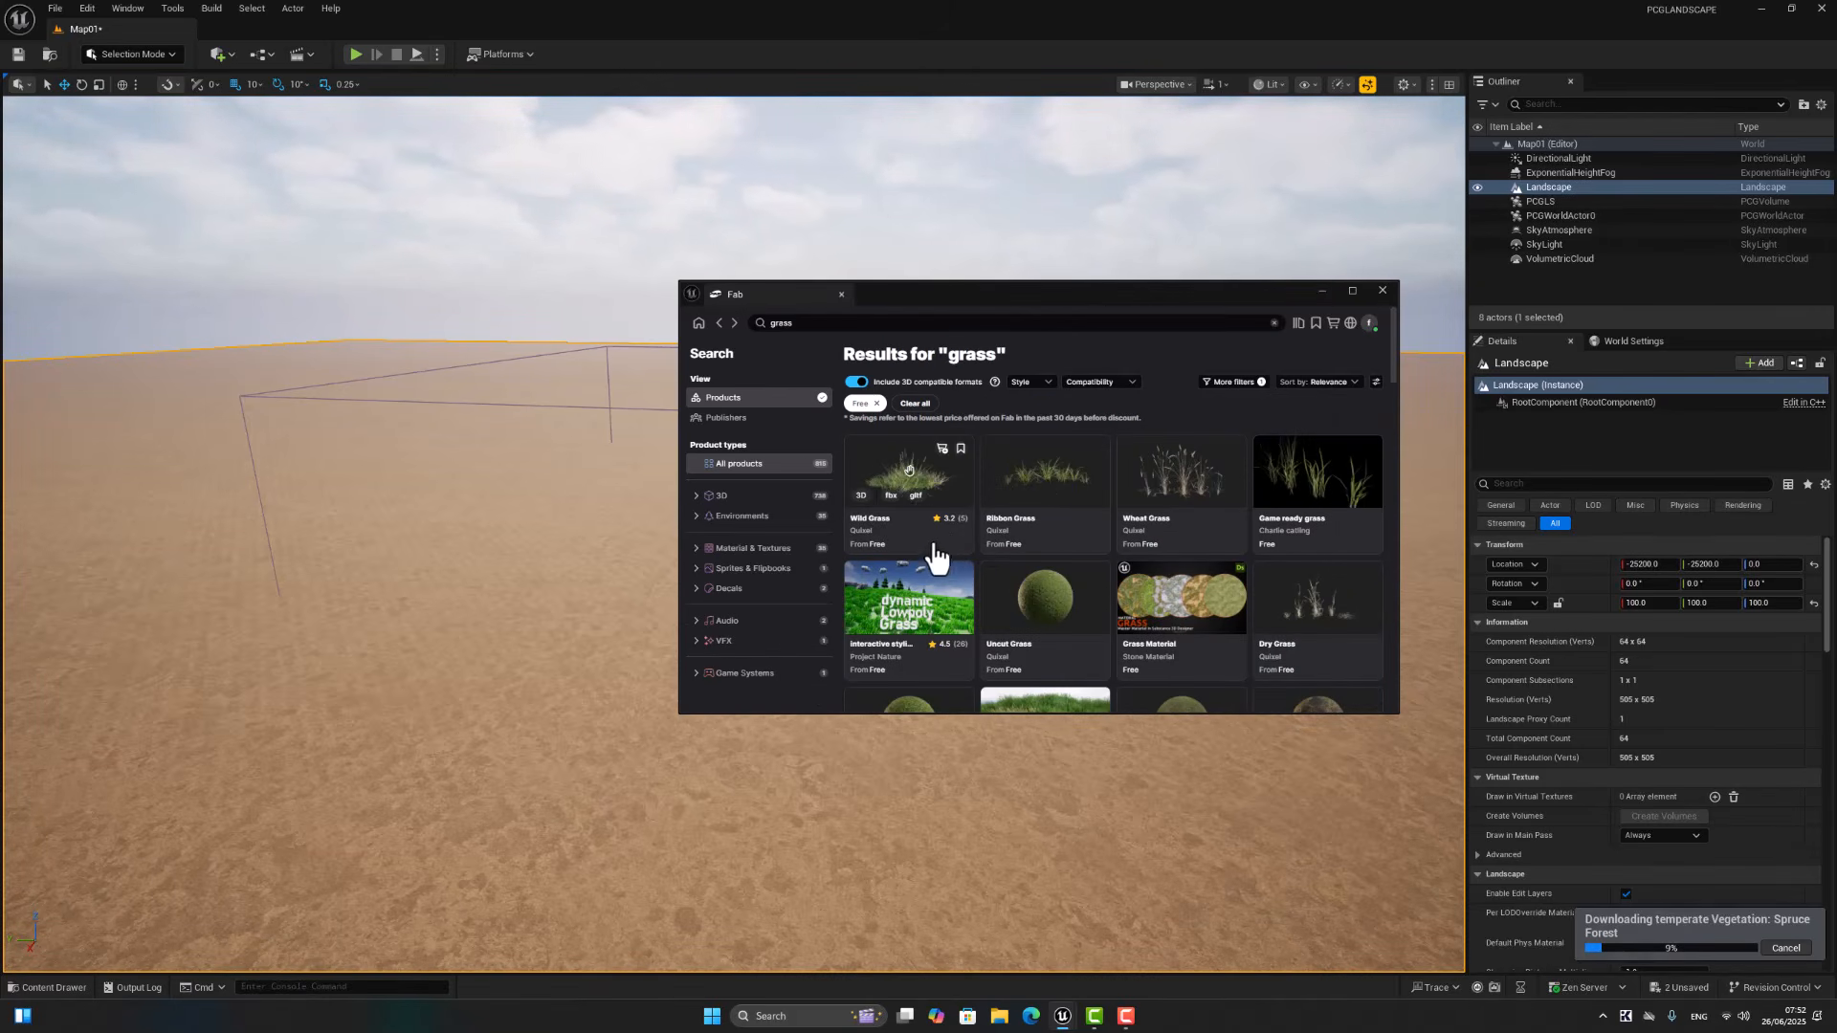
pyautogui.click(888, 462)
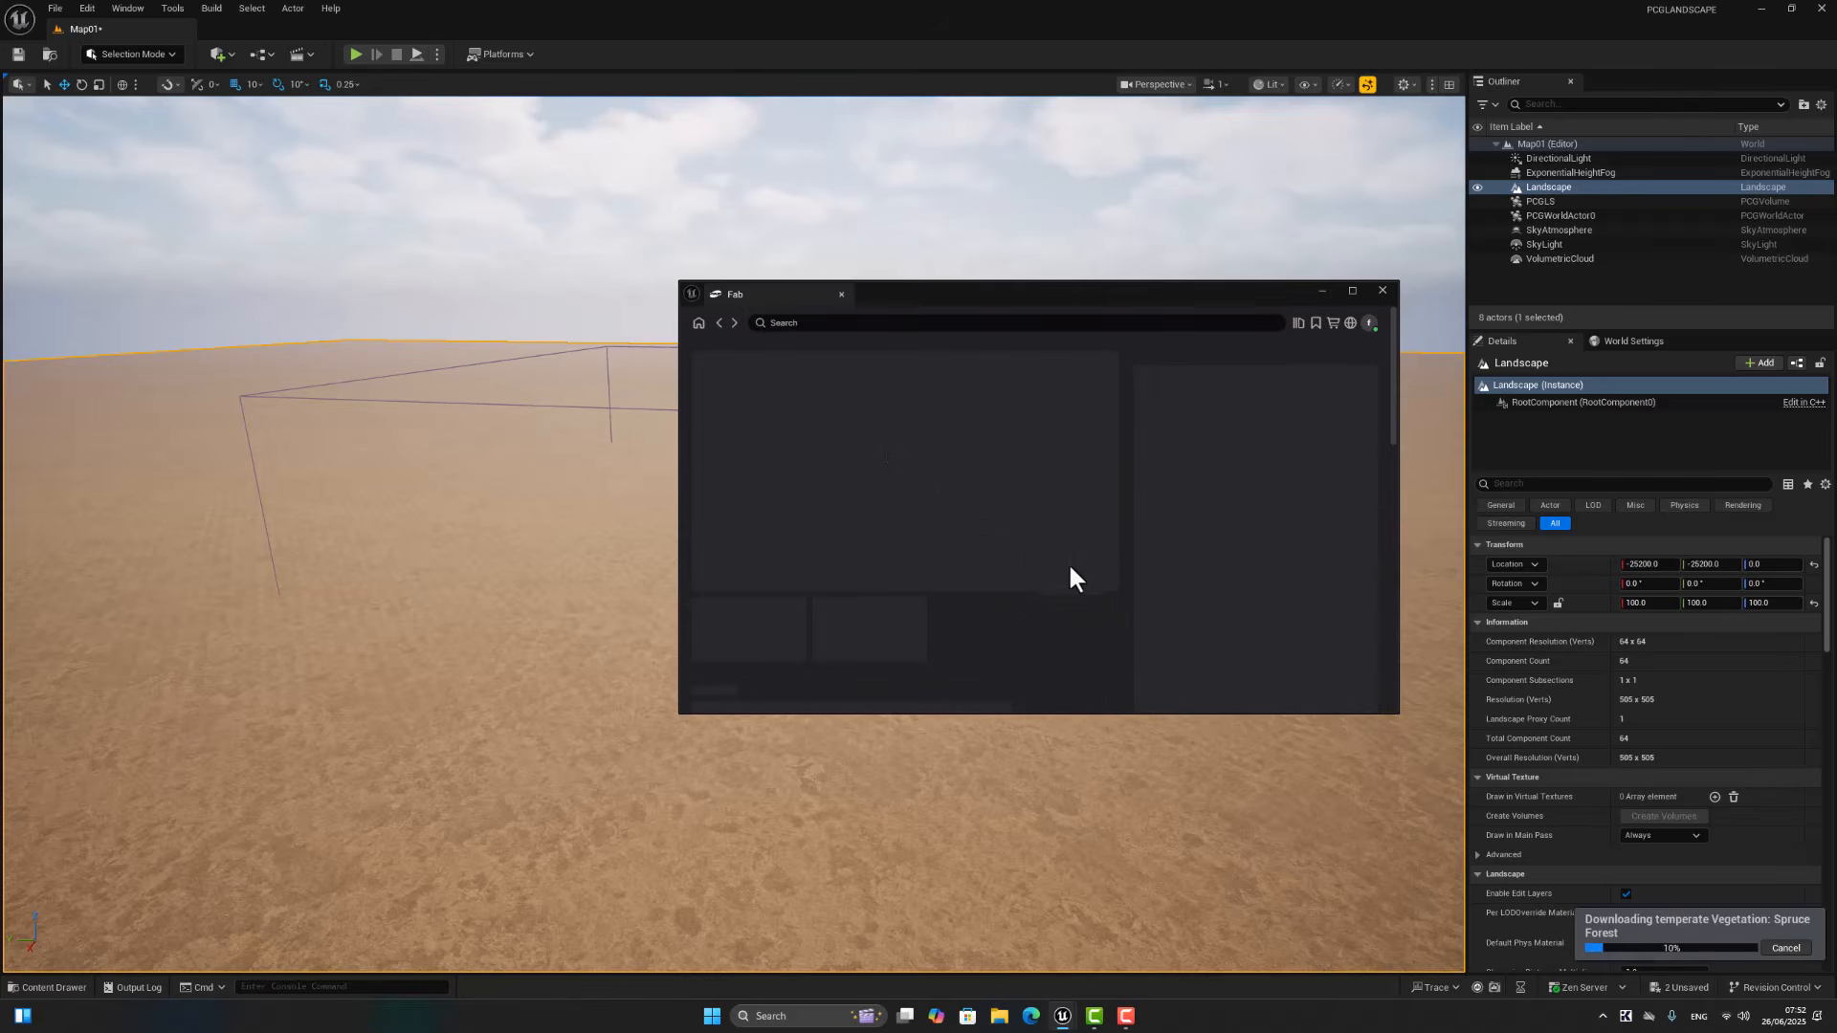
# Step: Add the Quixel Wild Grass and Ribbon Grass assets from the free grass results to the project
pyautogui.click(1237, 531)
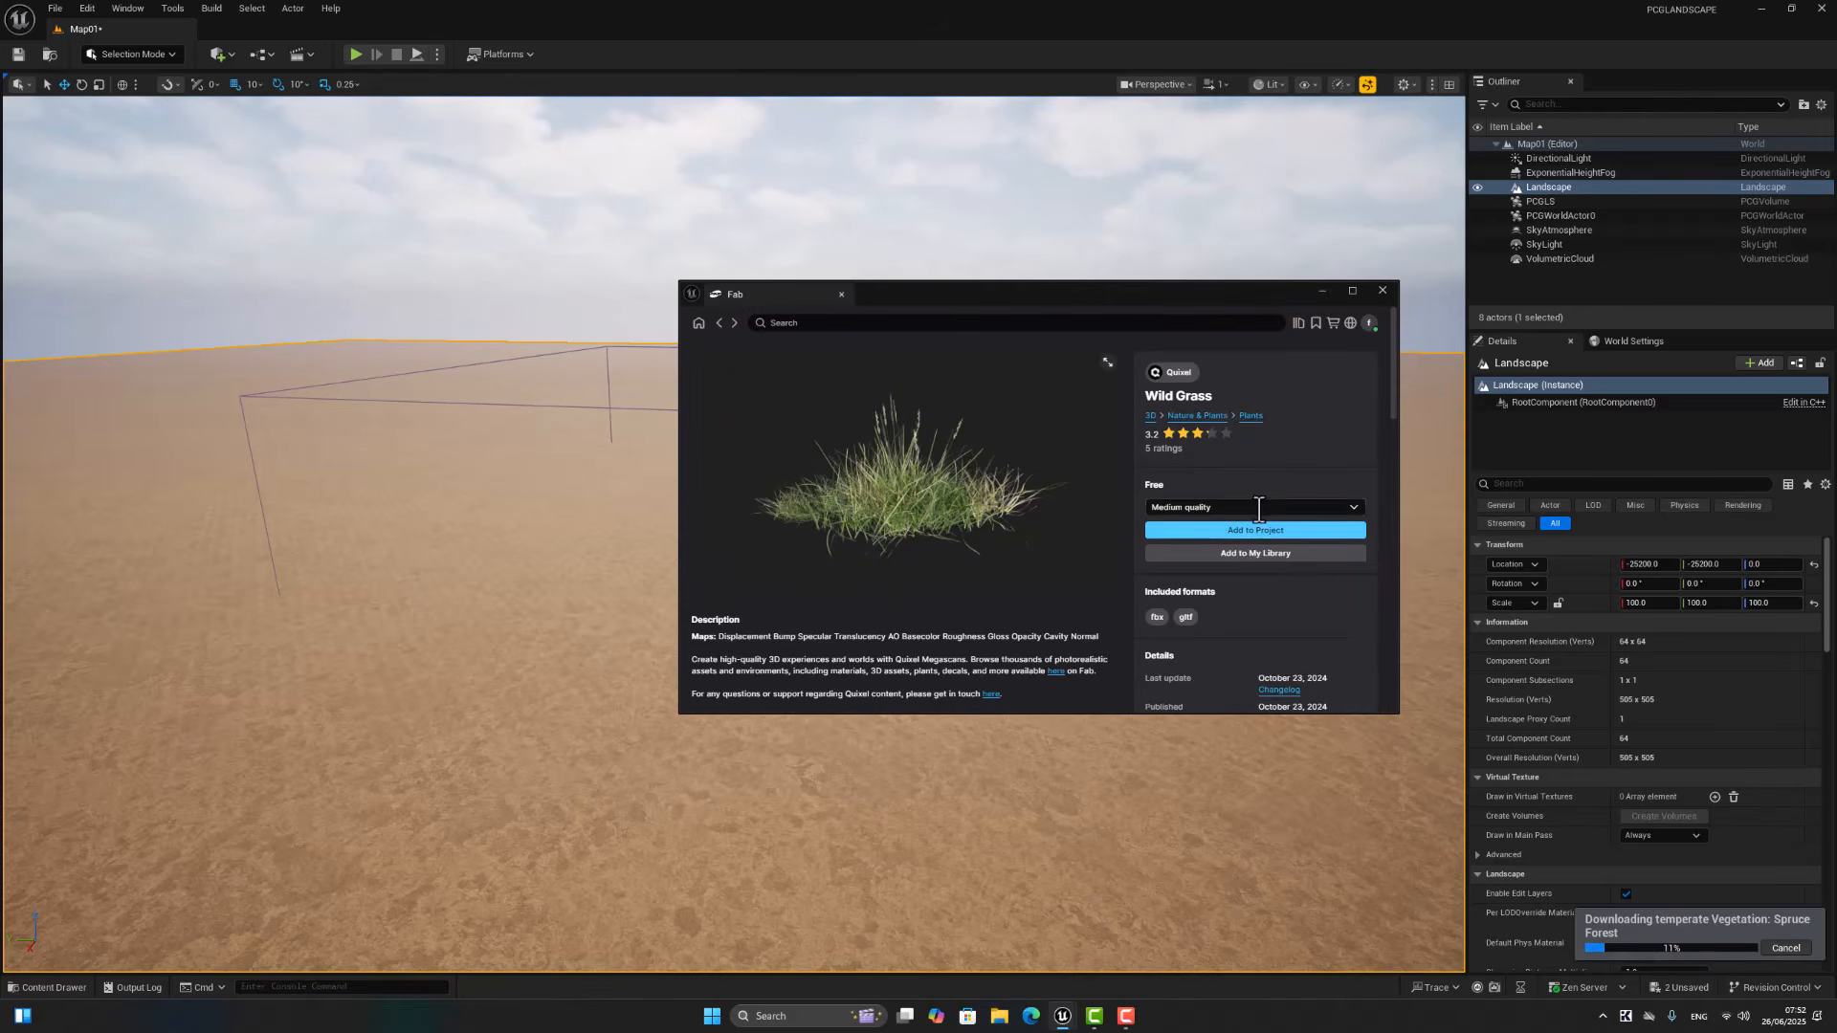
pyautogui.click(721, 325)
pyautogui.click(1052, 485)
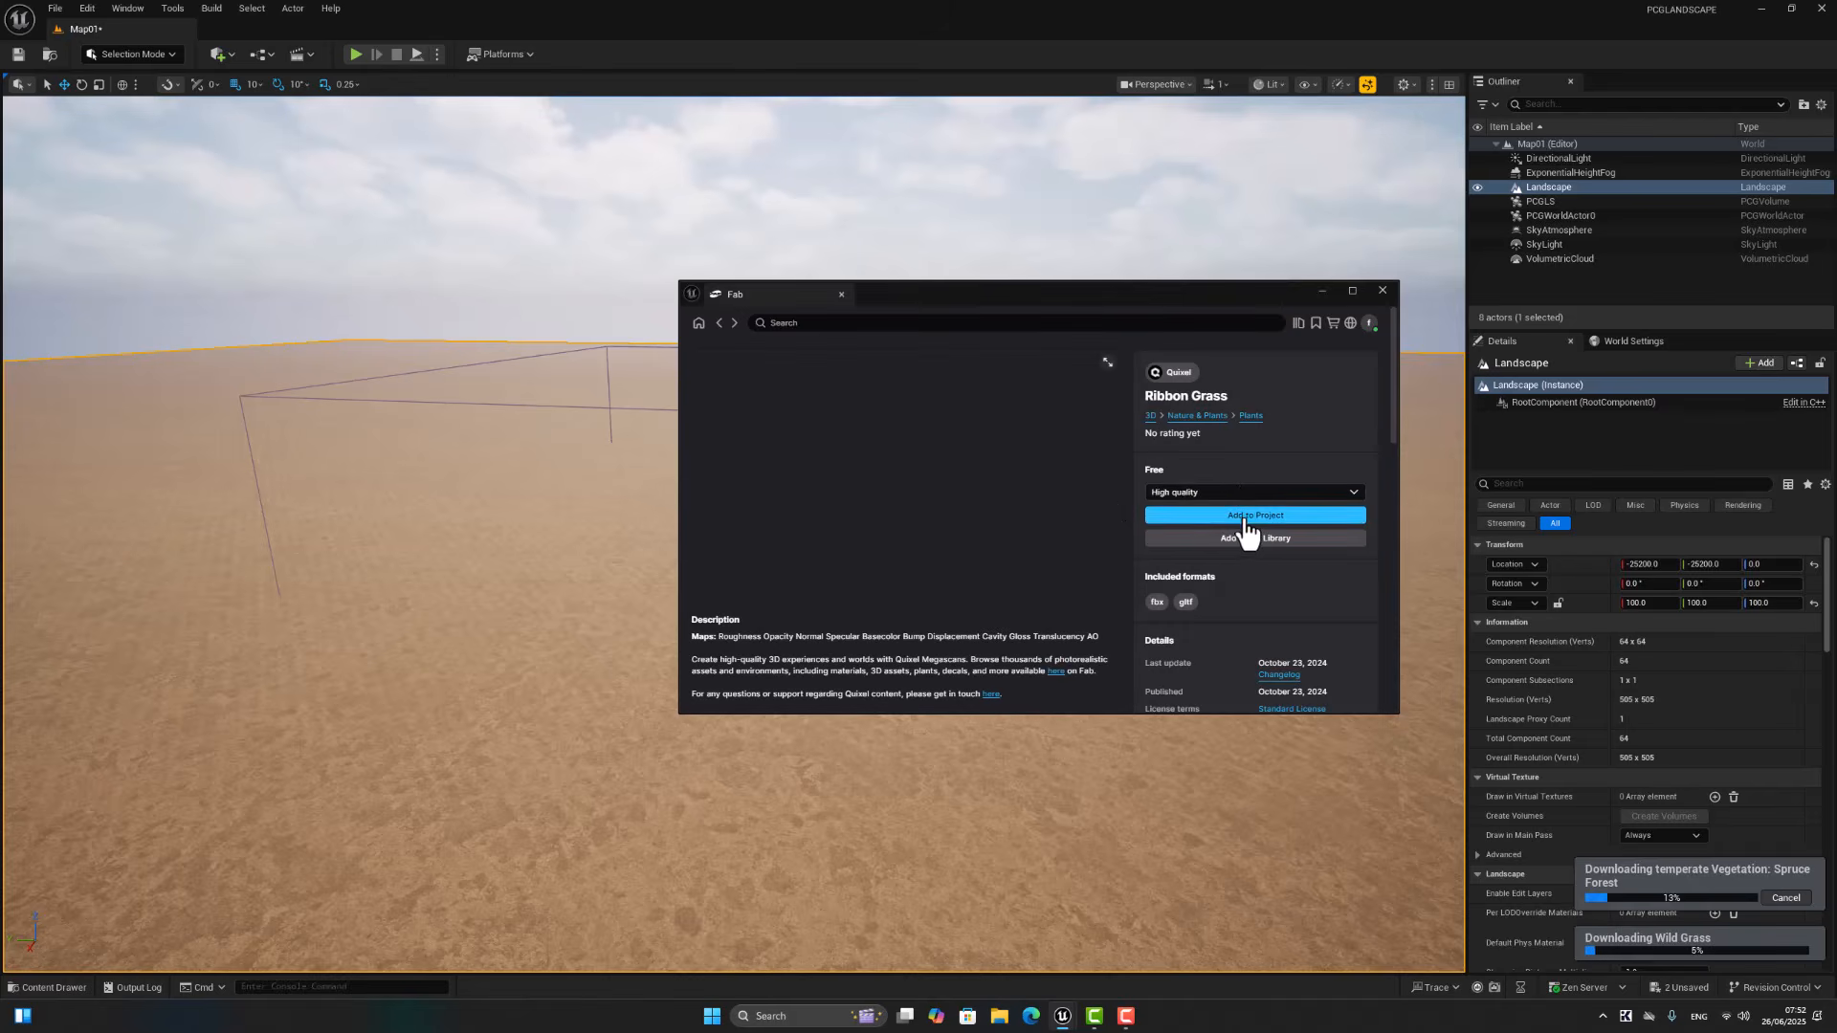
pyautogui.click(720, 324)
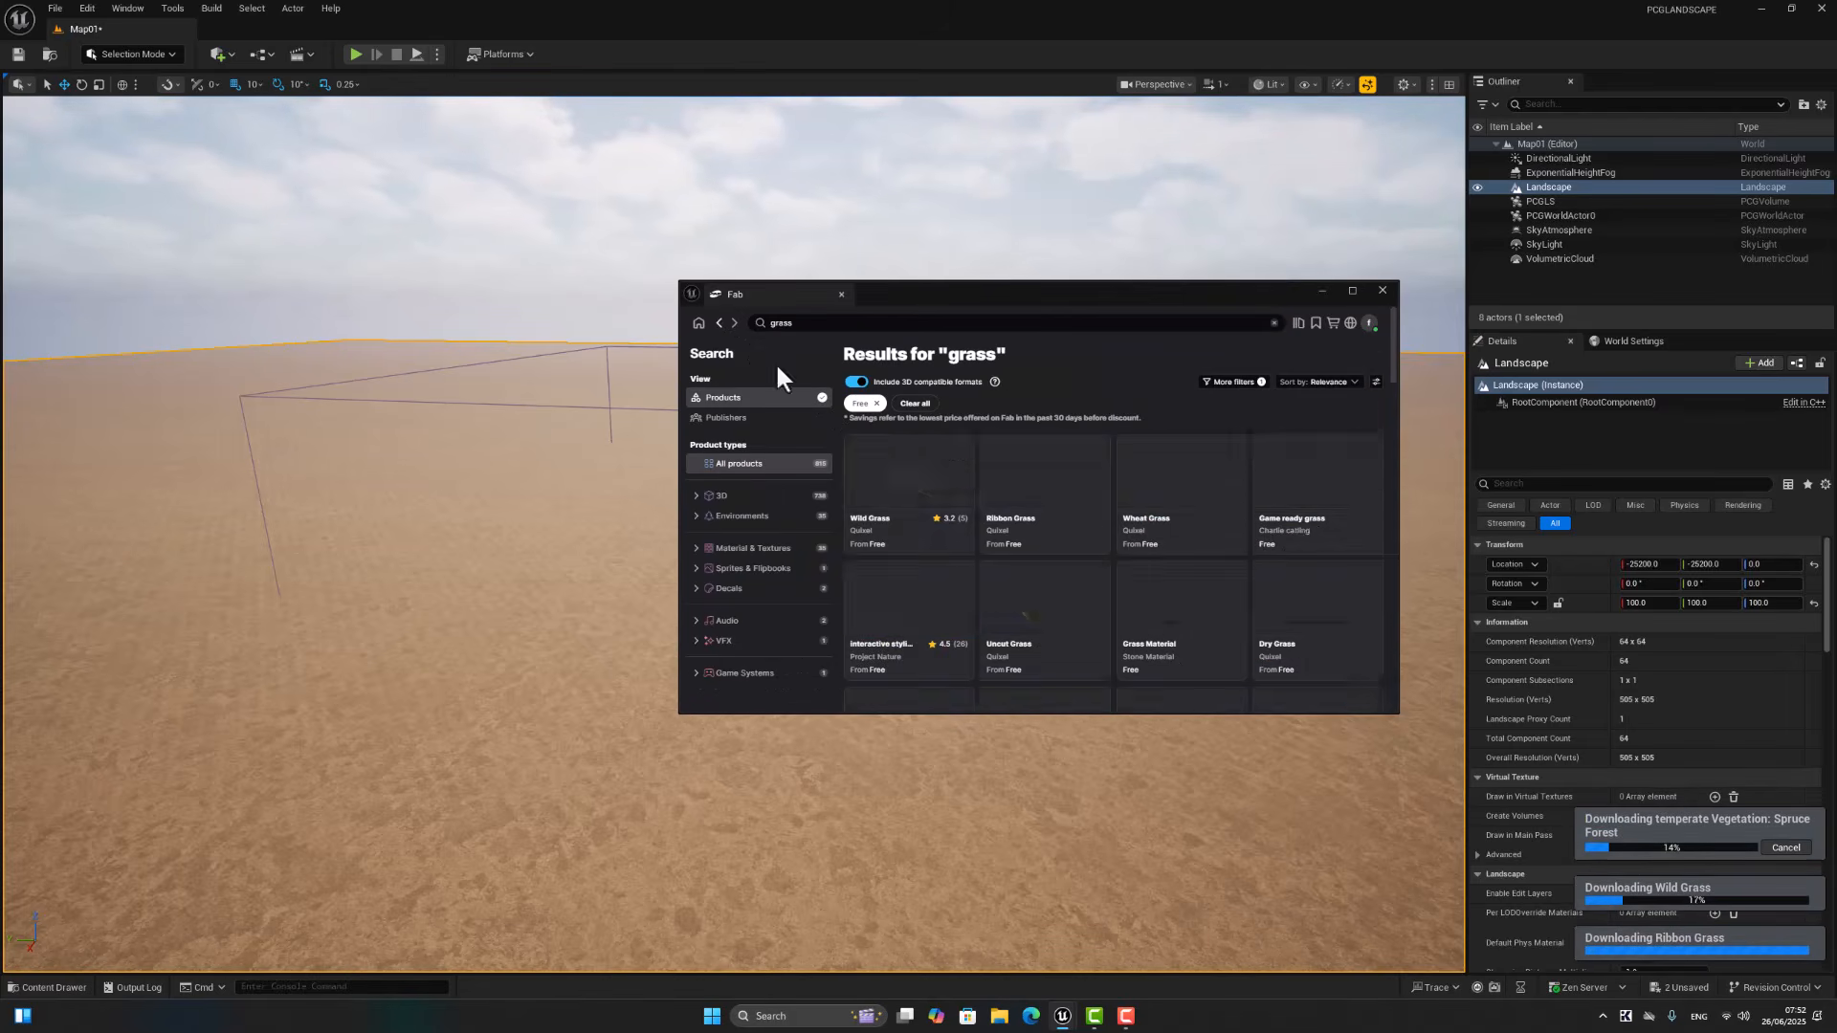
# Step: Add the free Game ready grass asset to the project and return to the grass results
pyautogui.click(1318, 507)
pyautogui.click(1213, 494)
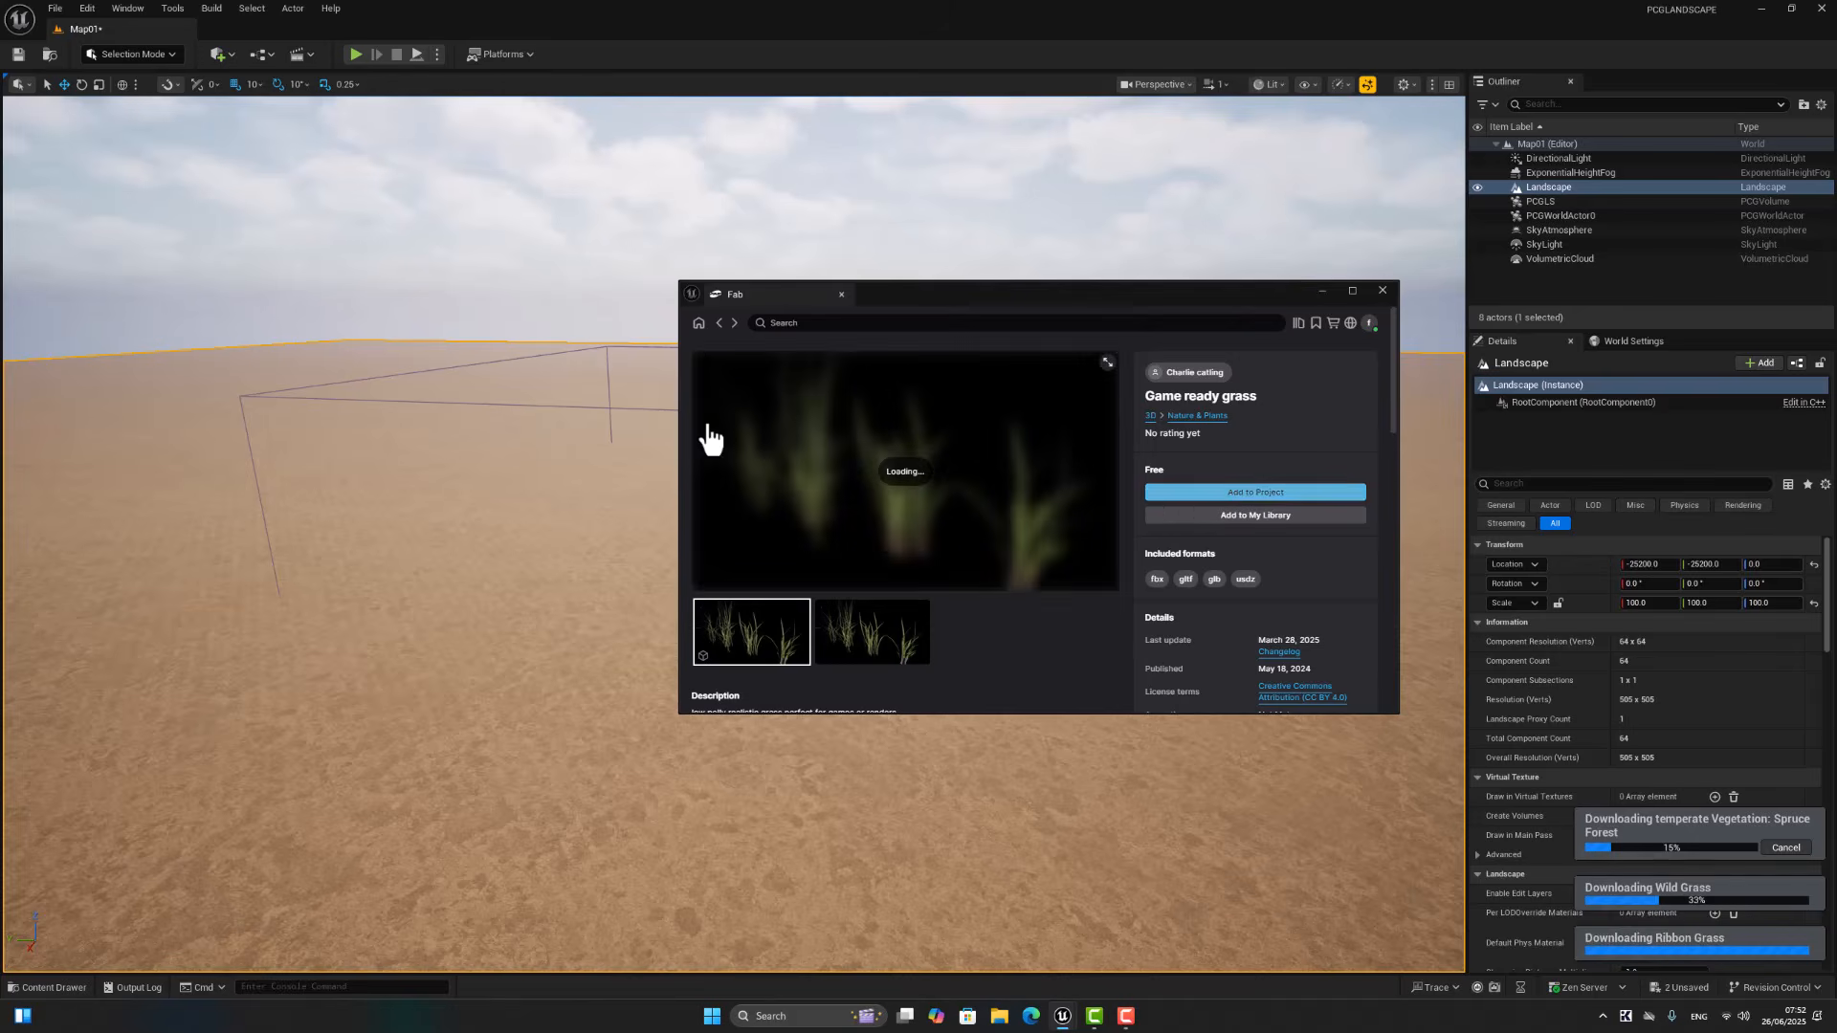
pyautogui.click(720, 323)
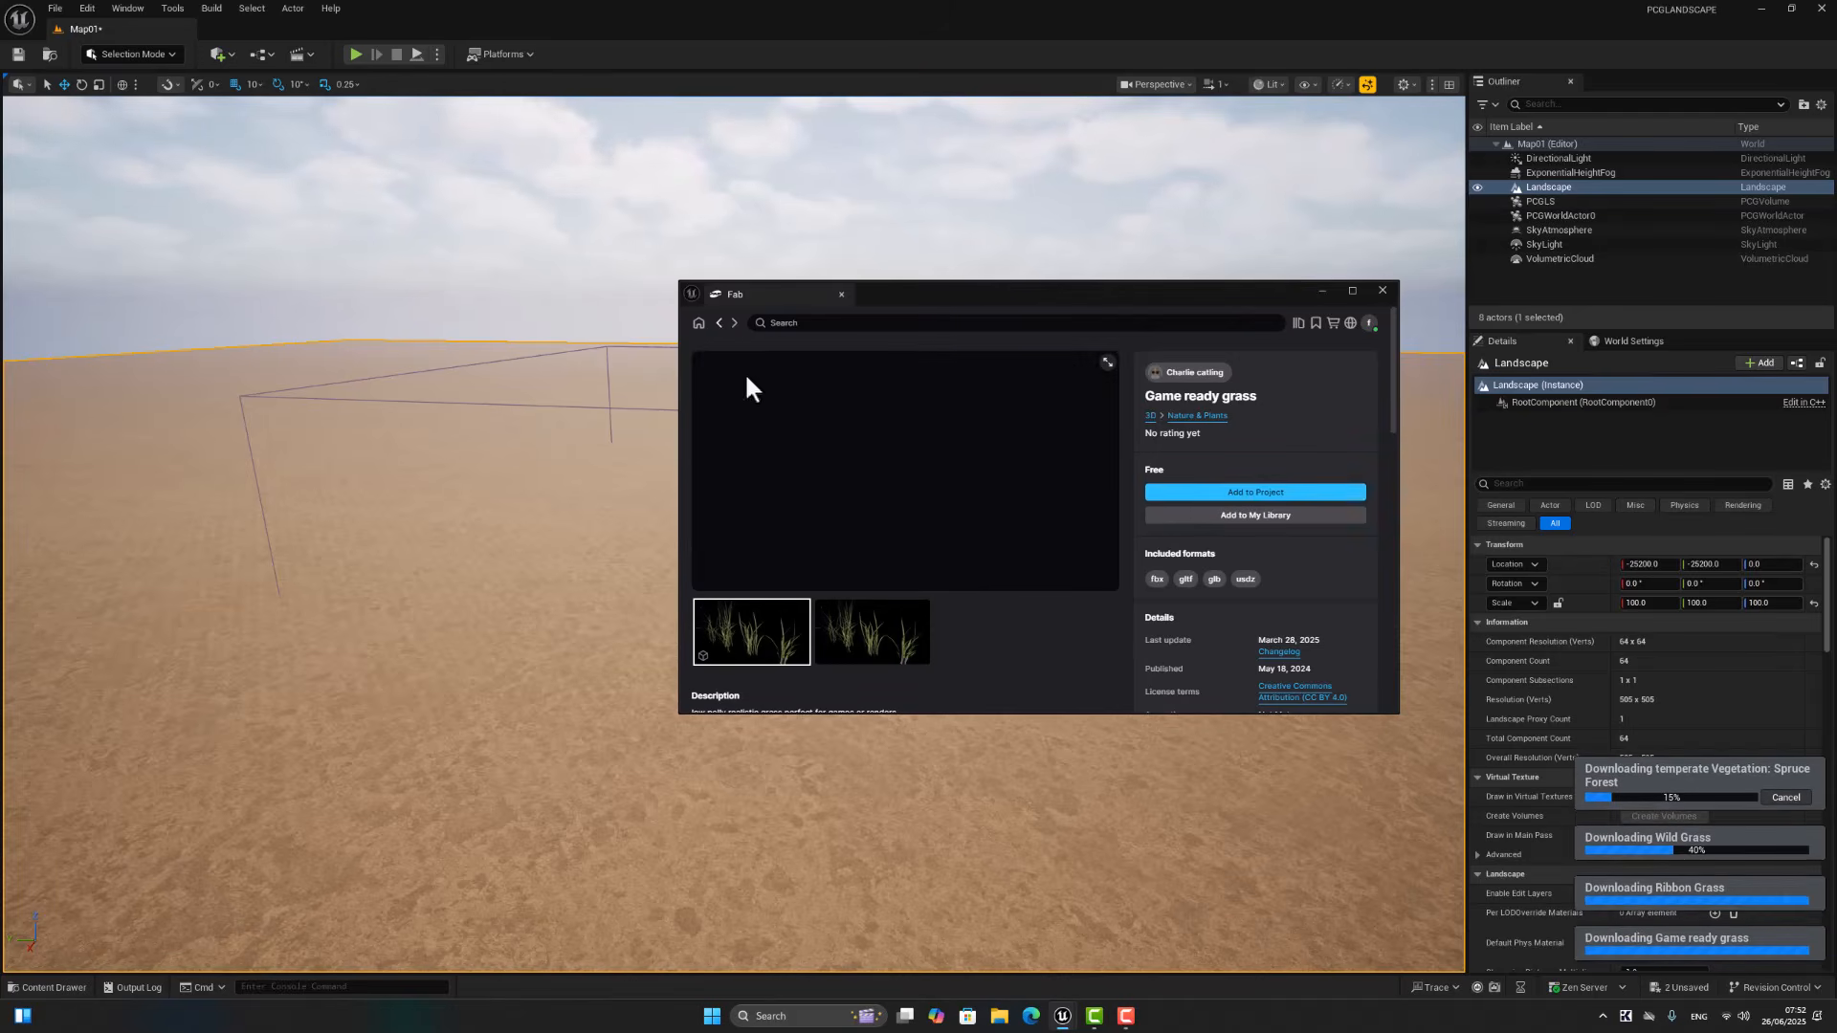
# Step: Add the other Quixel Wild Grass asset, further down the results beside Thatching Grass, to the project and minimize Fab
pyautogui.scroll(-3, 964, 555)
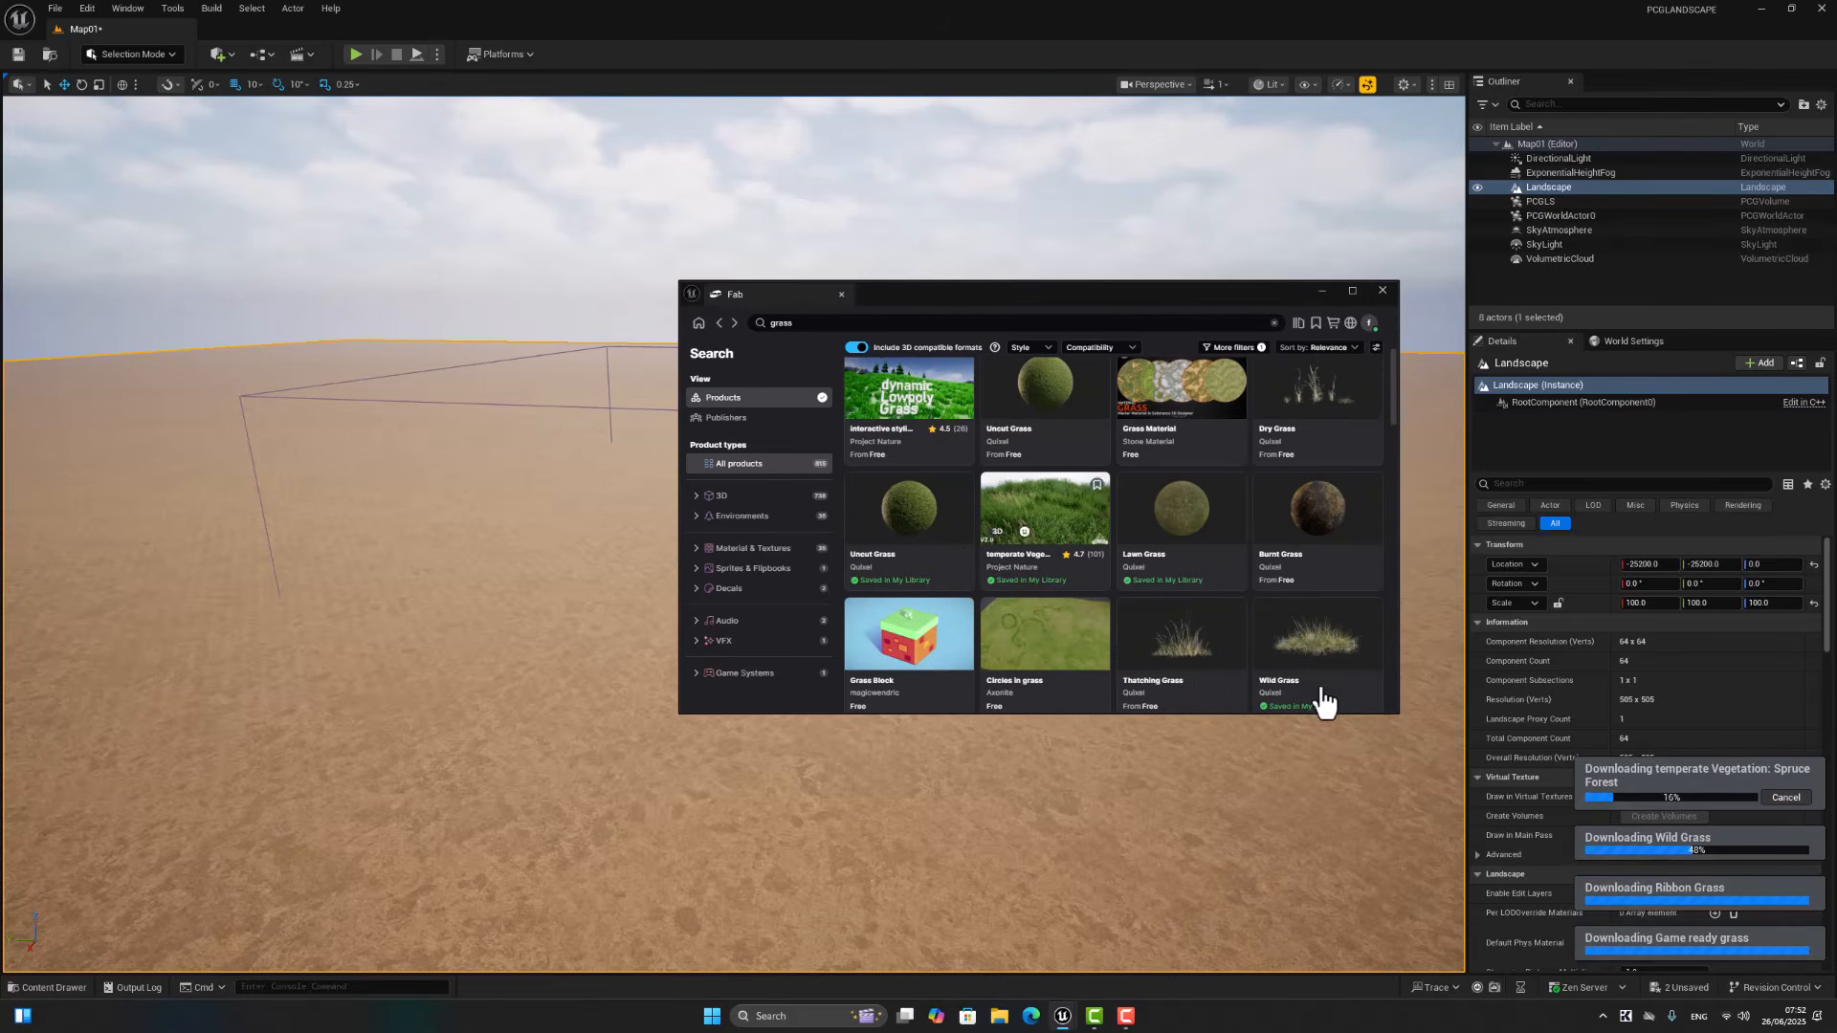
pyautogui.click(1349, 649)
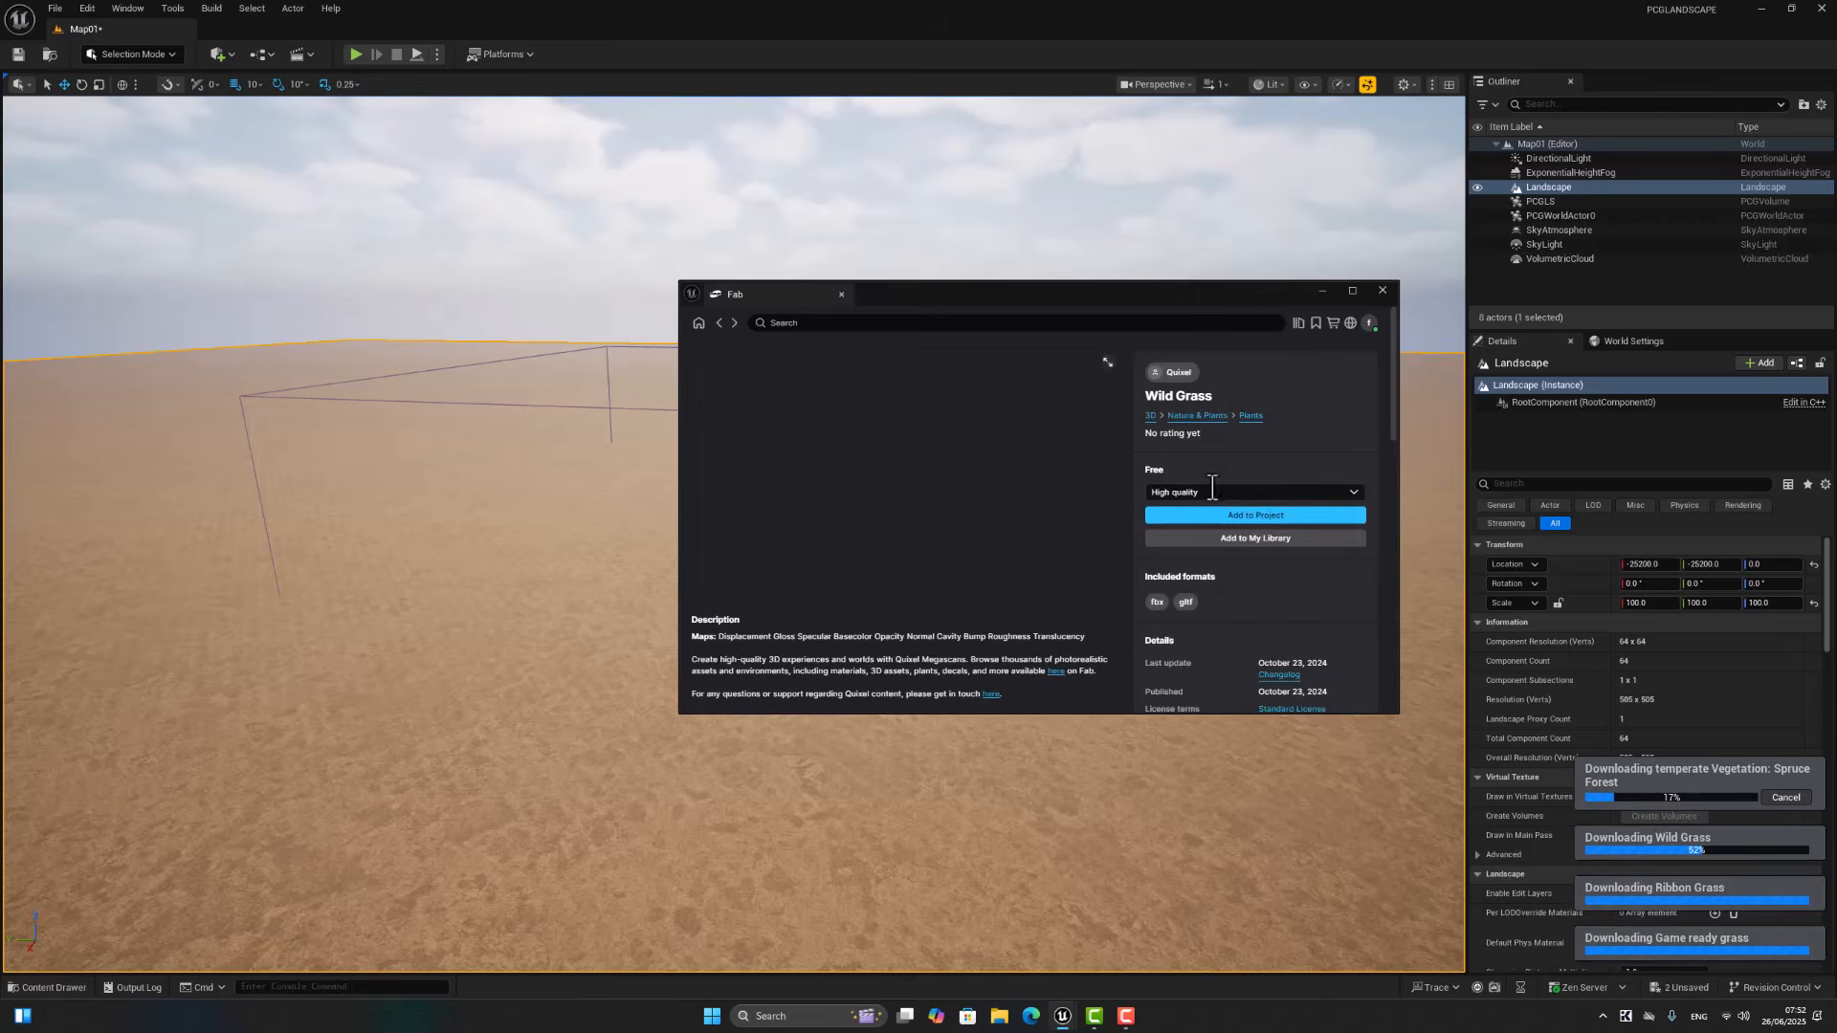
pyautogui.click(1189, 514)
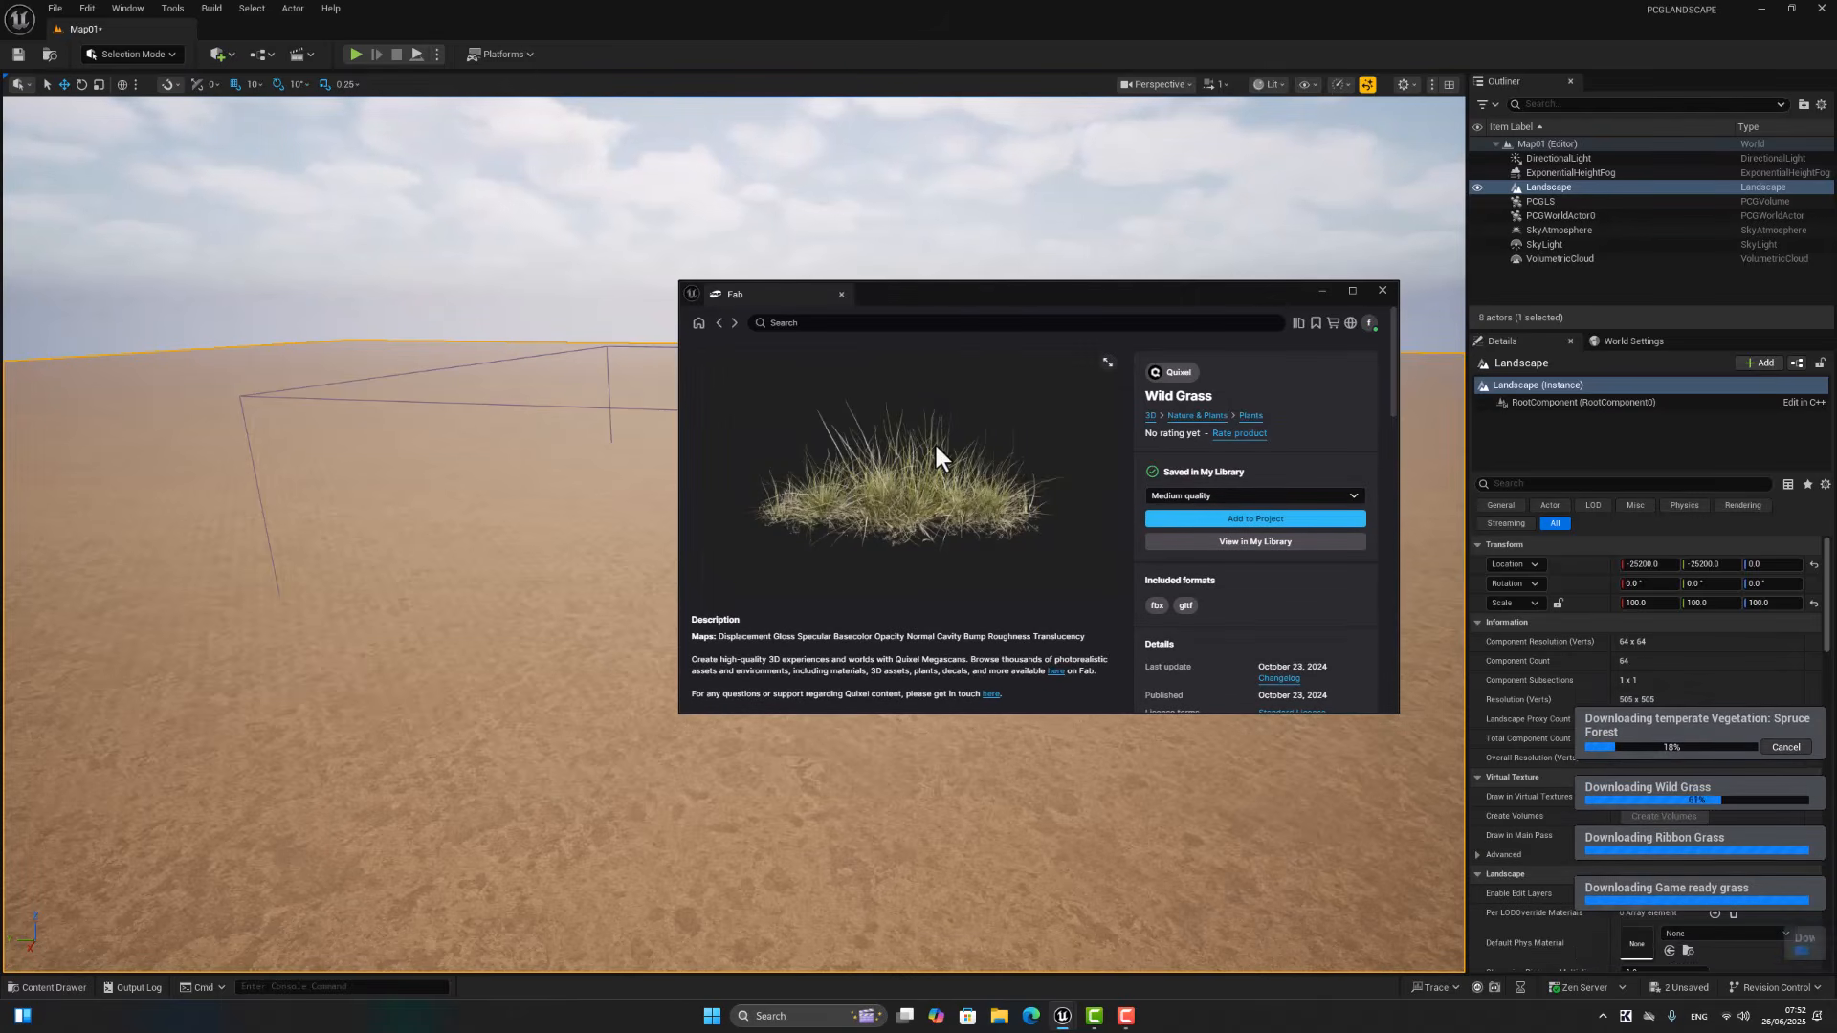
pyautogui.click(1321, 291)
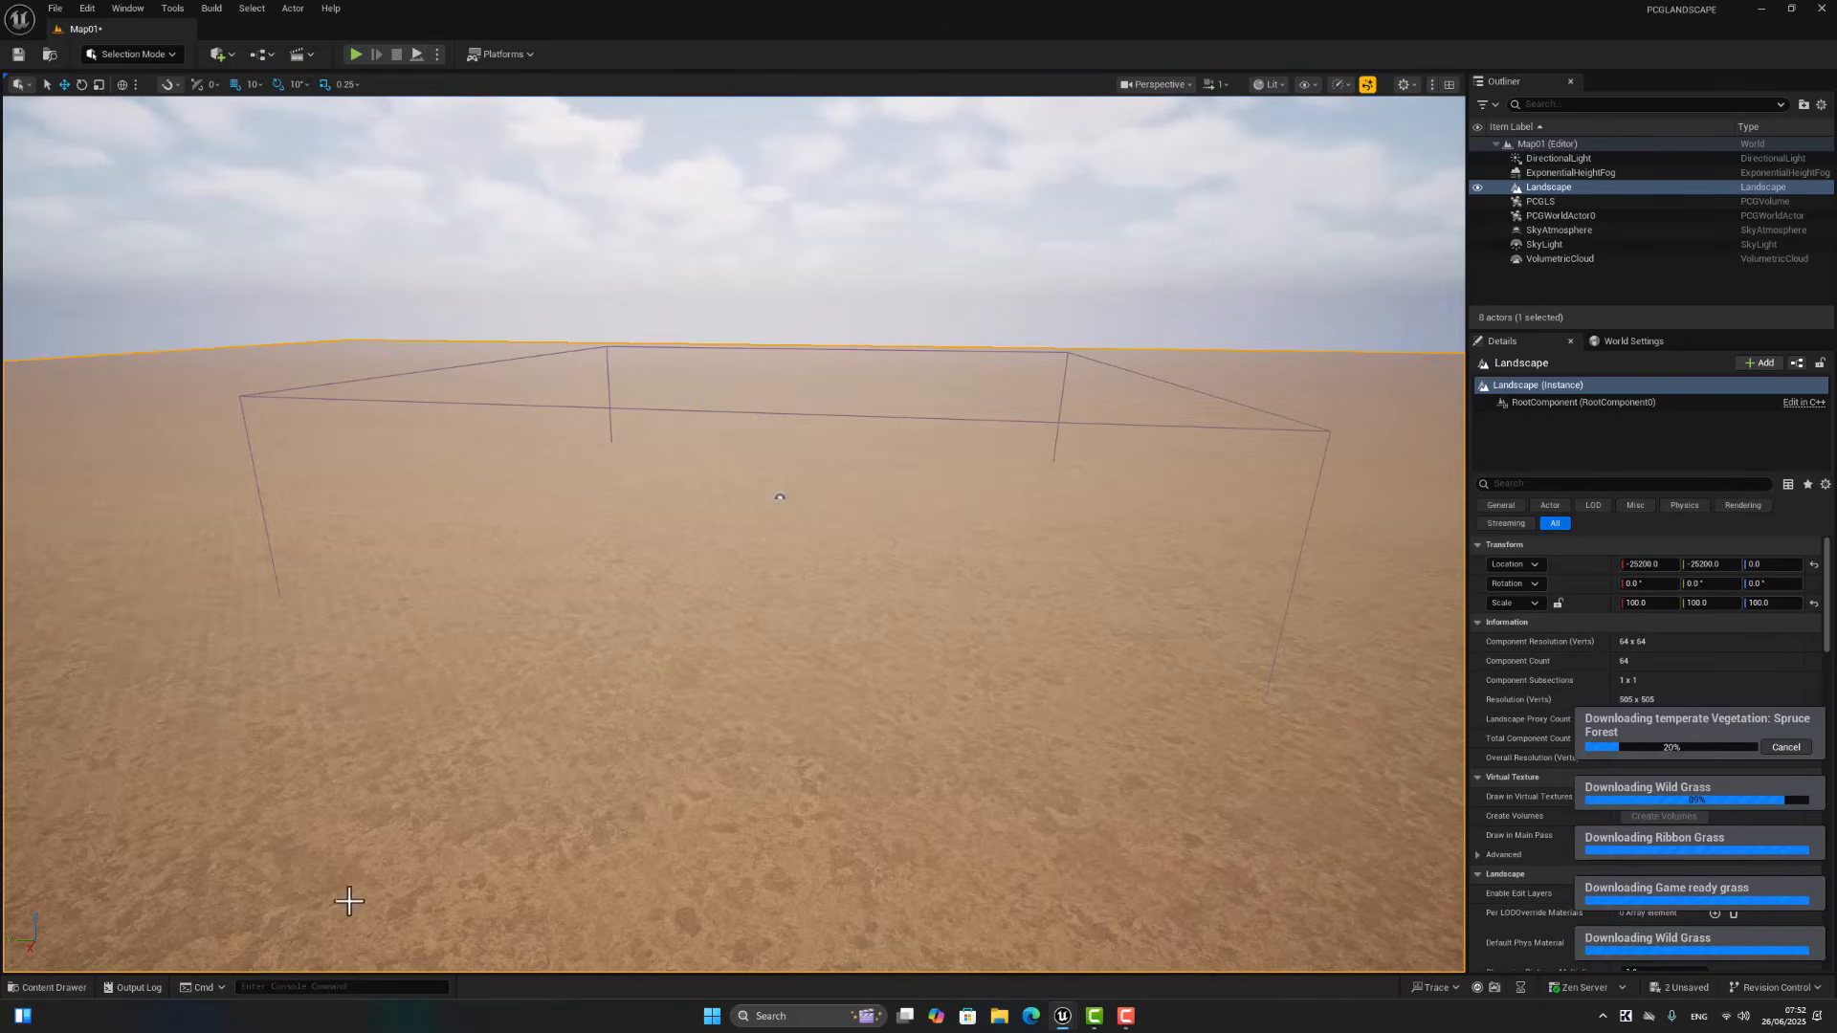
# Step: Open the PCGLS graph, dock its editor beside the Map01 level, and save all unsaved assets
pyautogui.click(53, 987)
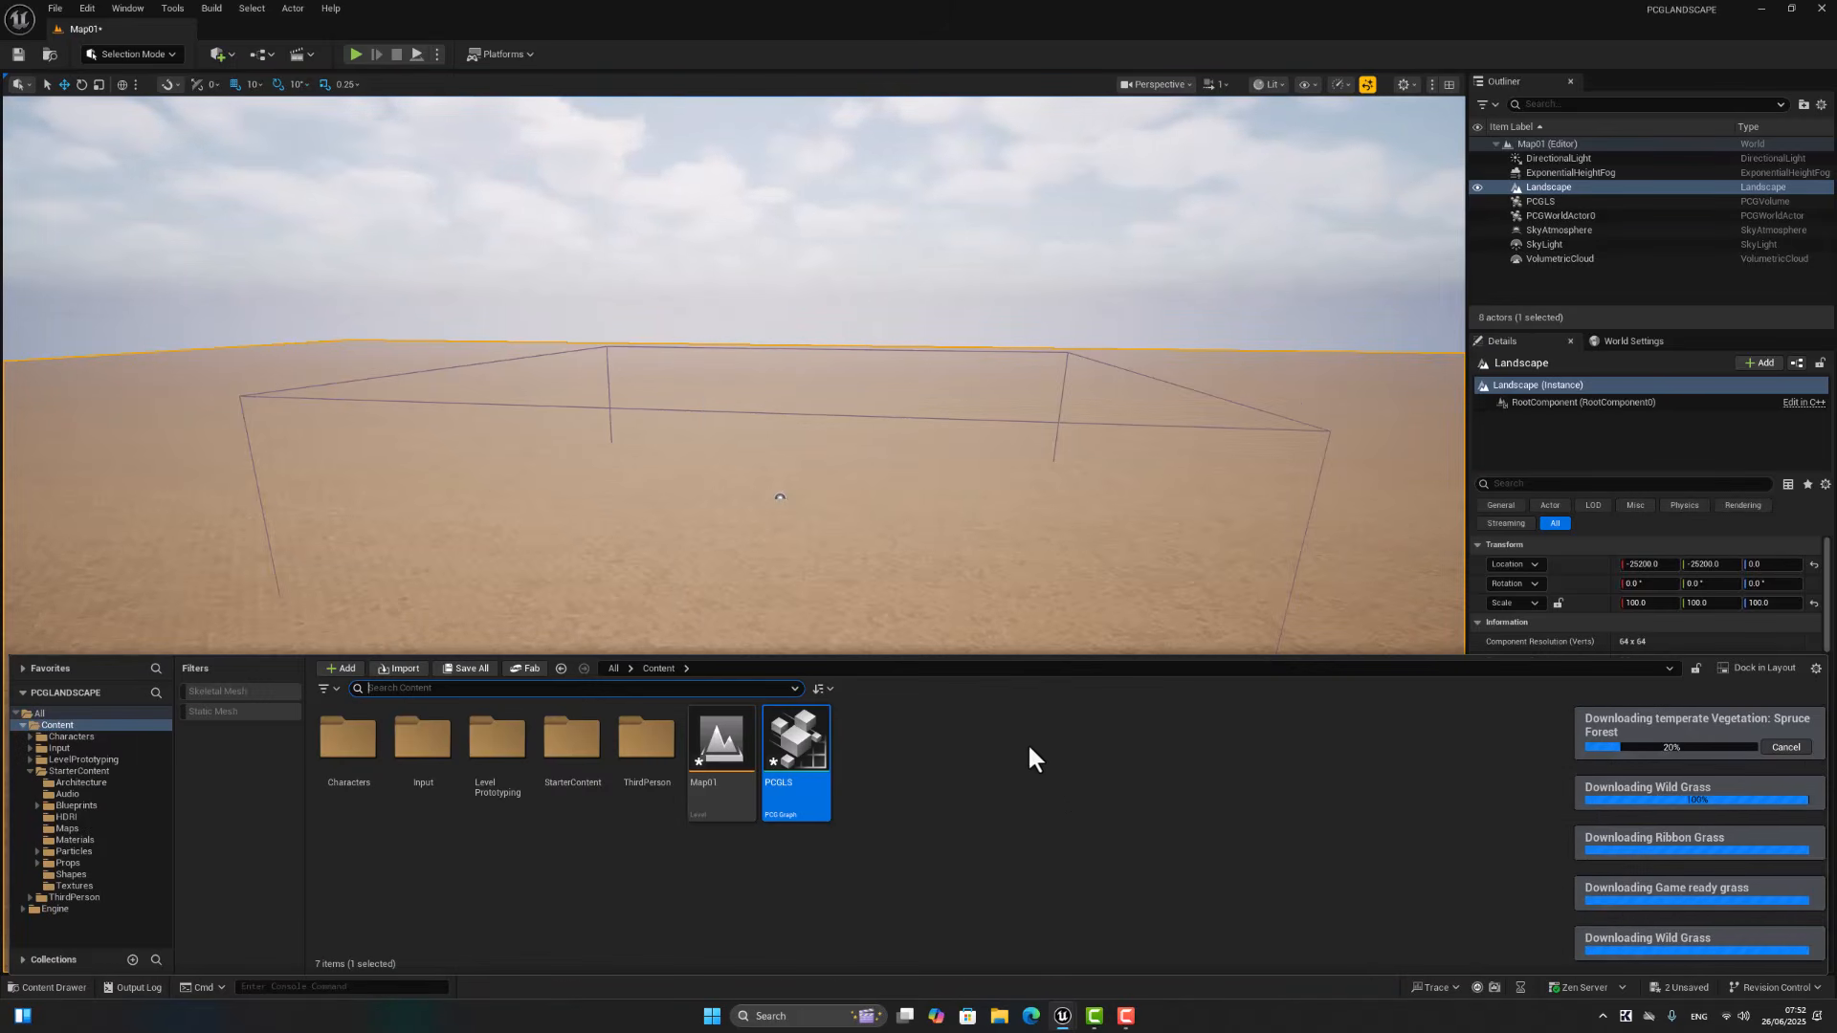
pyautogui.doubleClick(789, 750)
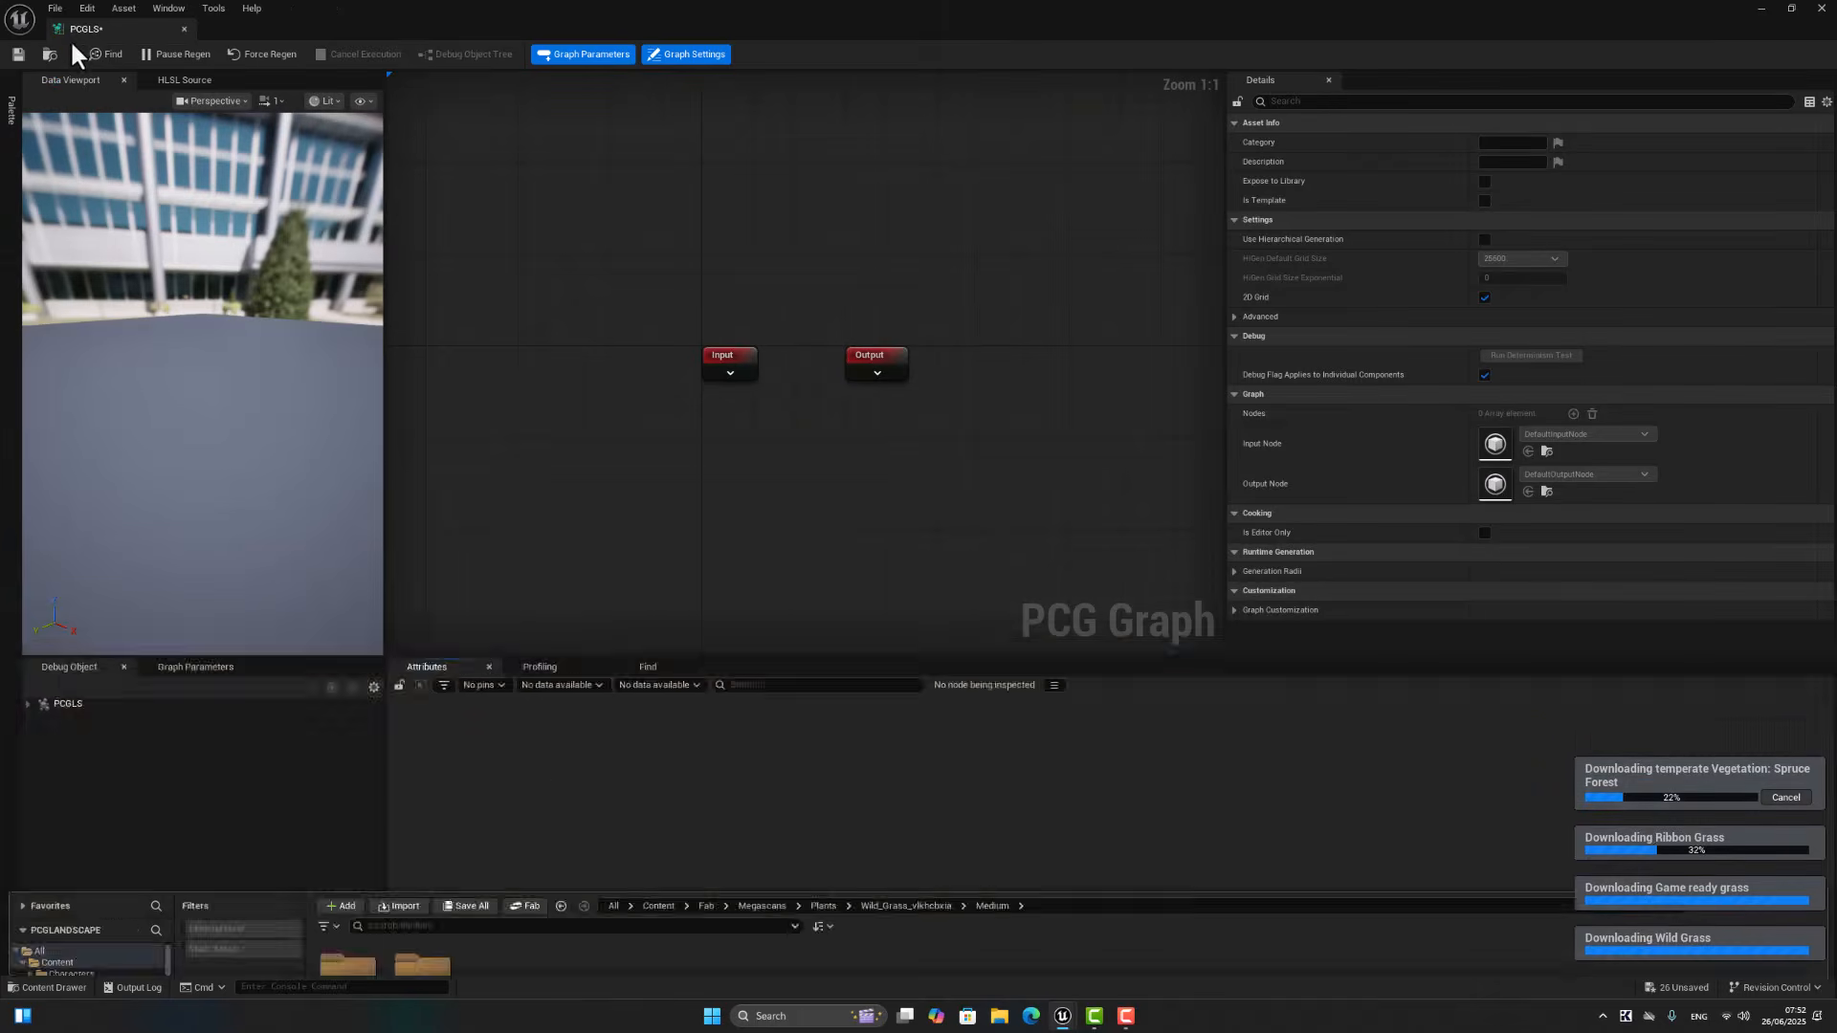
pyautogui.moveTo(71, 38); pyautogui.dragTo(224, 25)
pyautogui.click(55, 8)
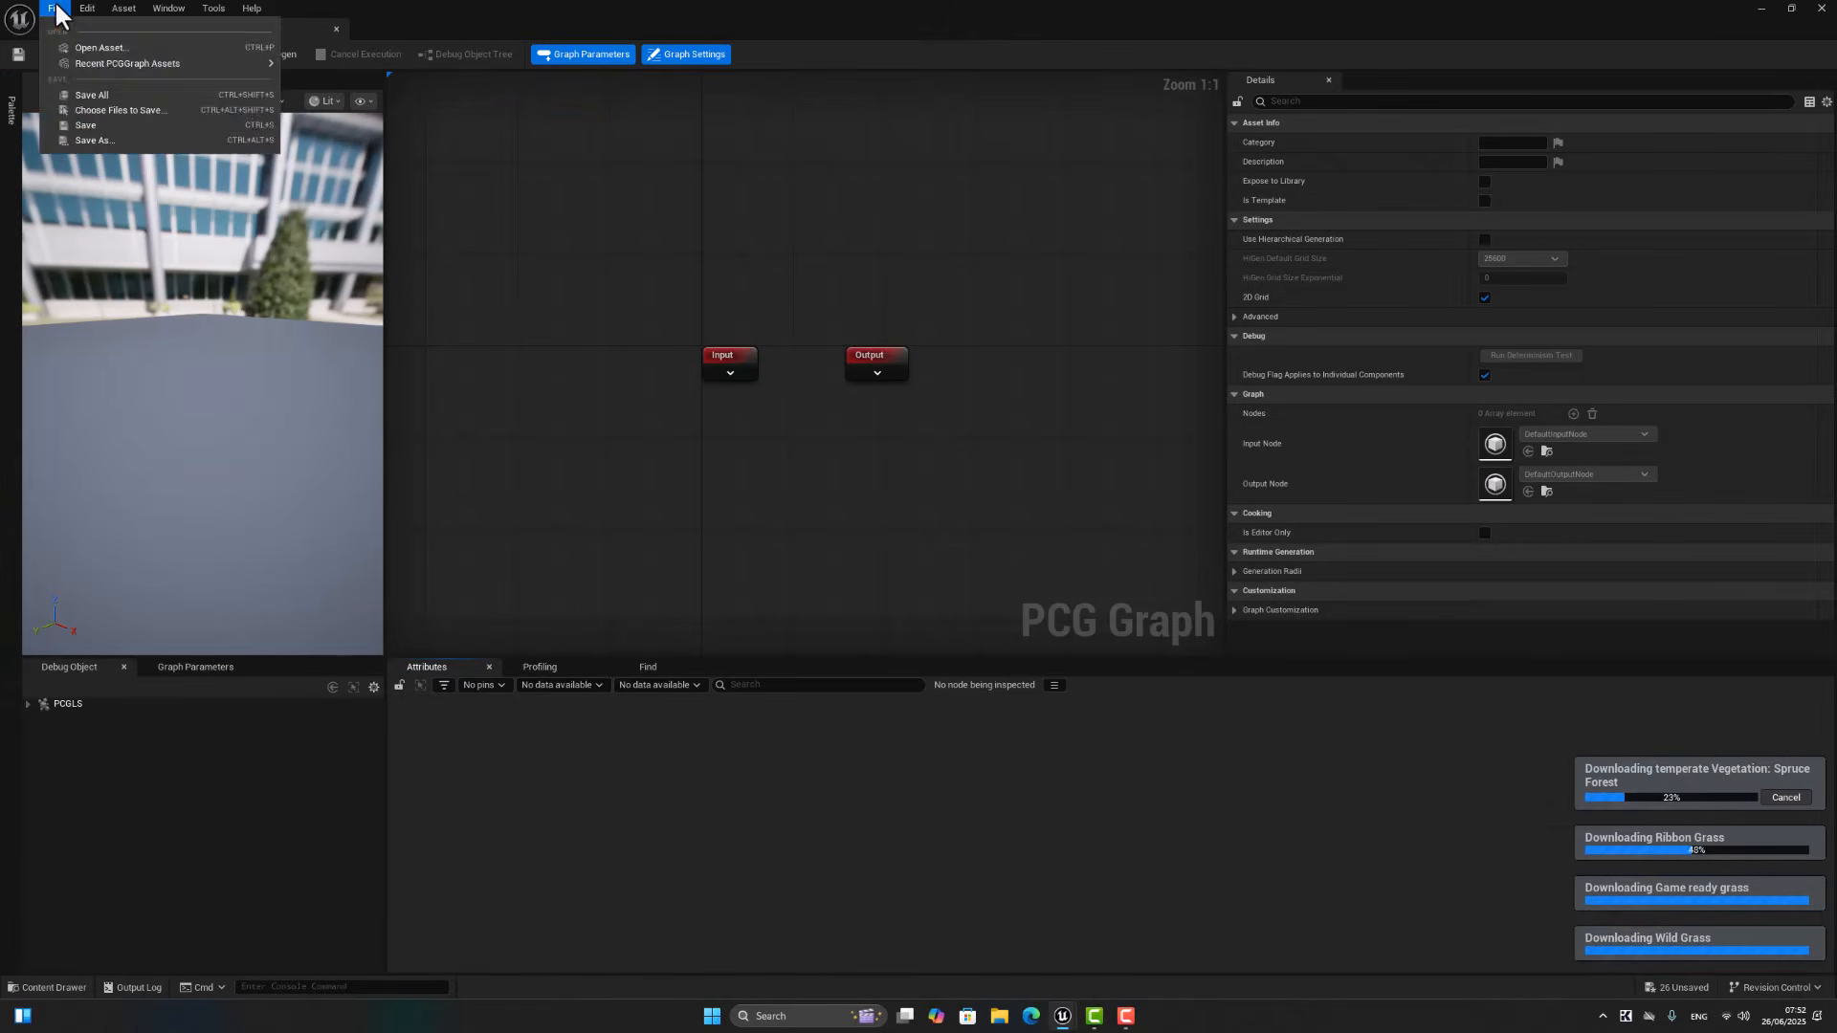
pyautogui.click(86, 95)
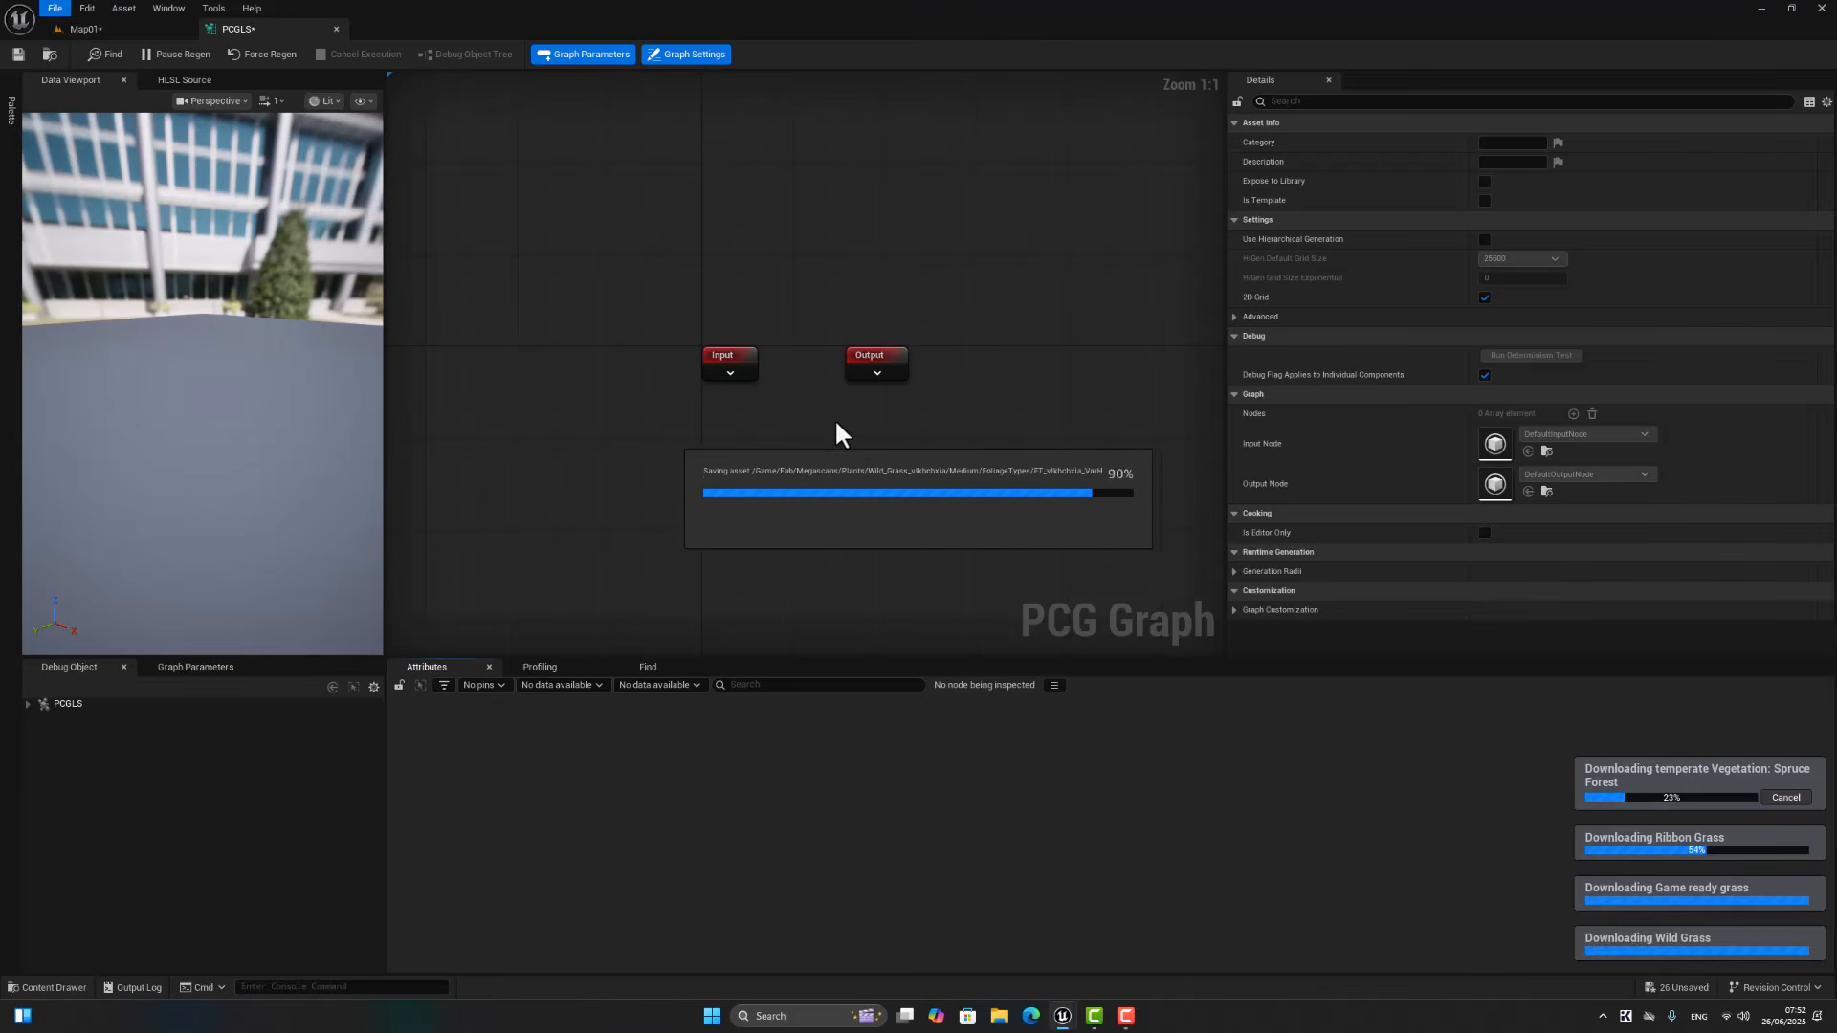
pyautogui.moveTo(832, 423); pyautogui.dragTo(992, 447, button='right')
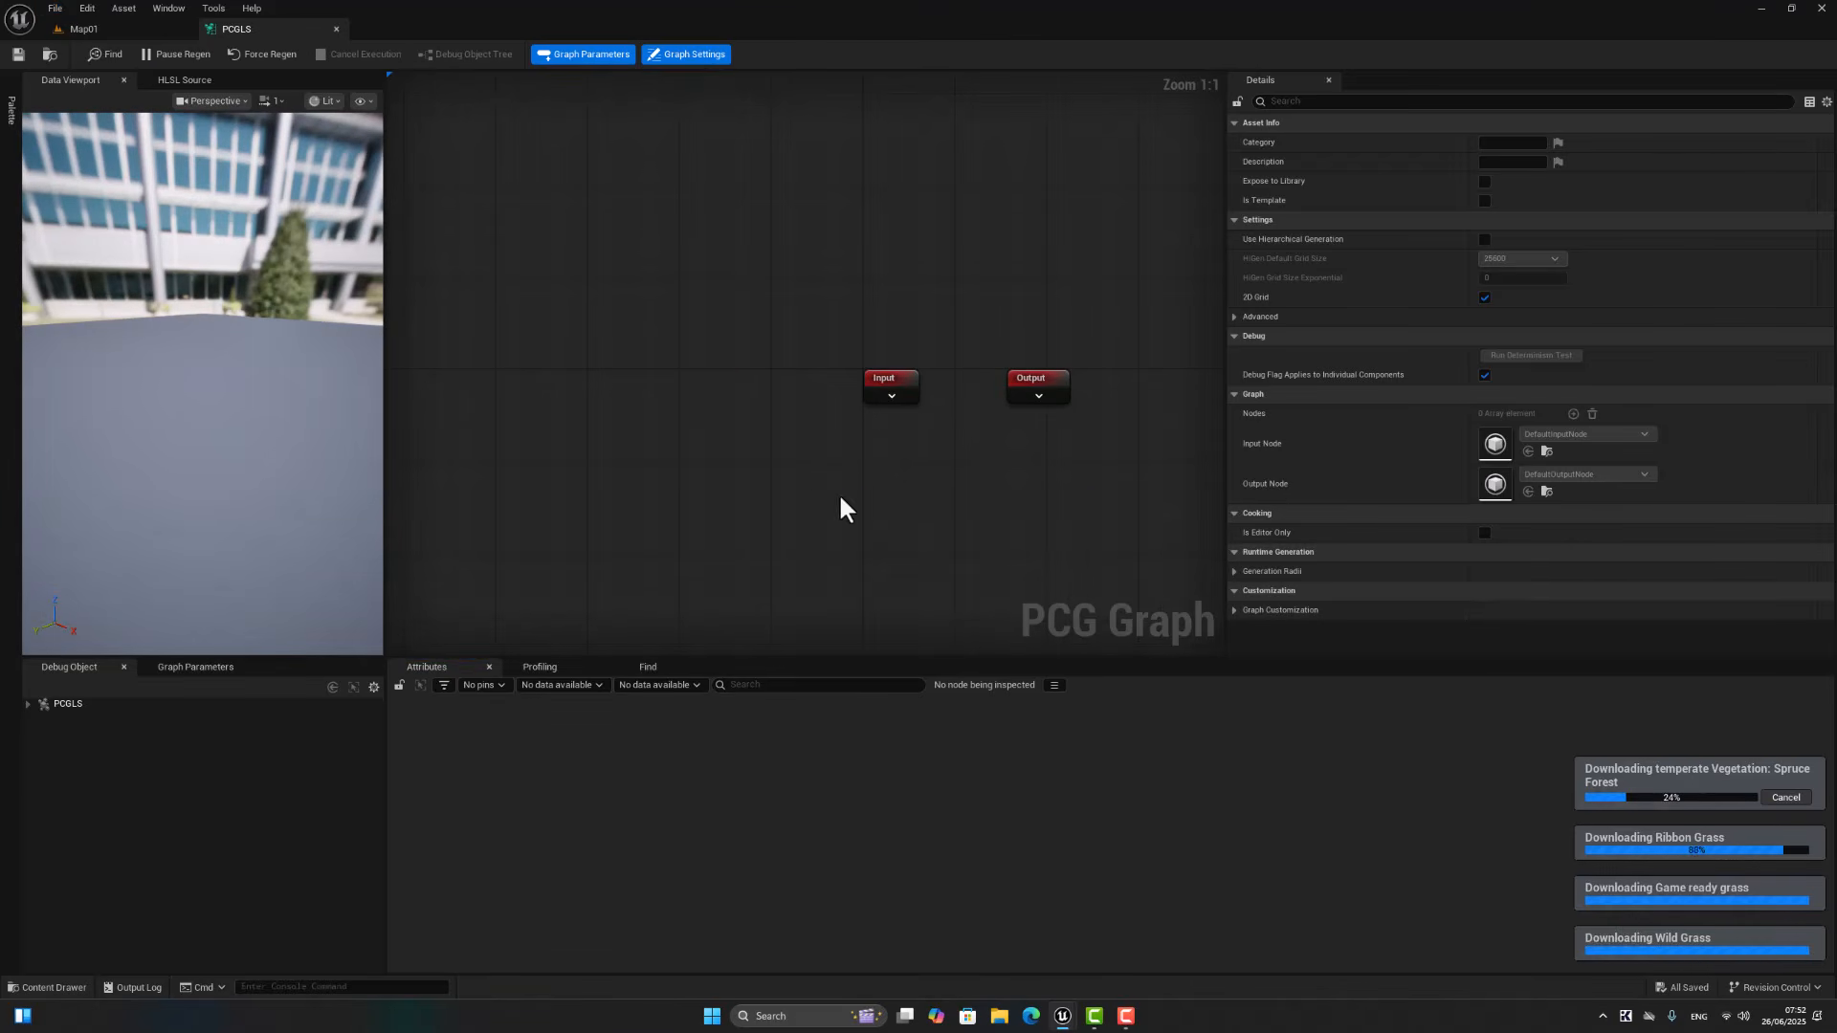
pyautogui.rightClick(813, 488)
pyautogui.click(110, 27)
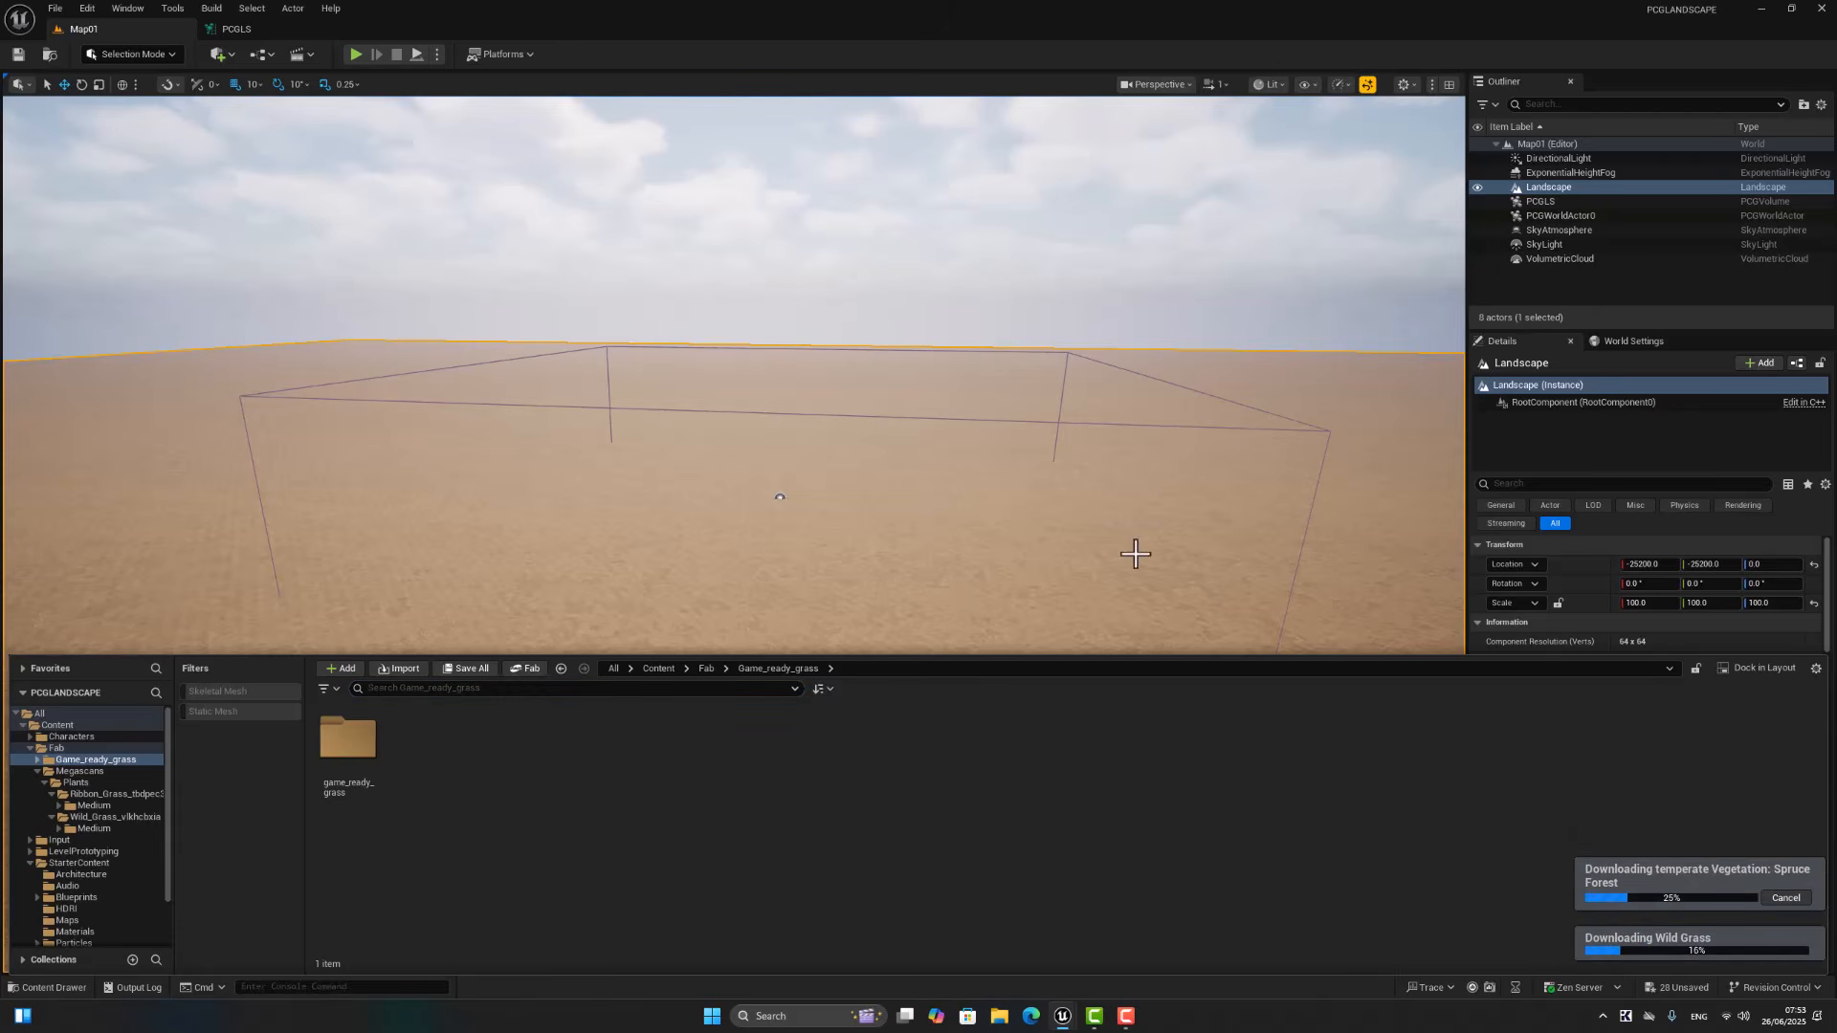
pyautogui.click(244, 30)
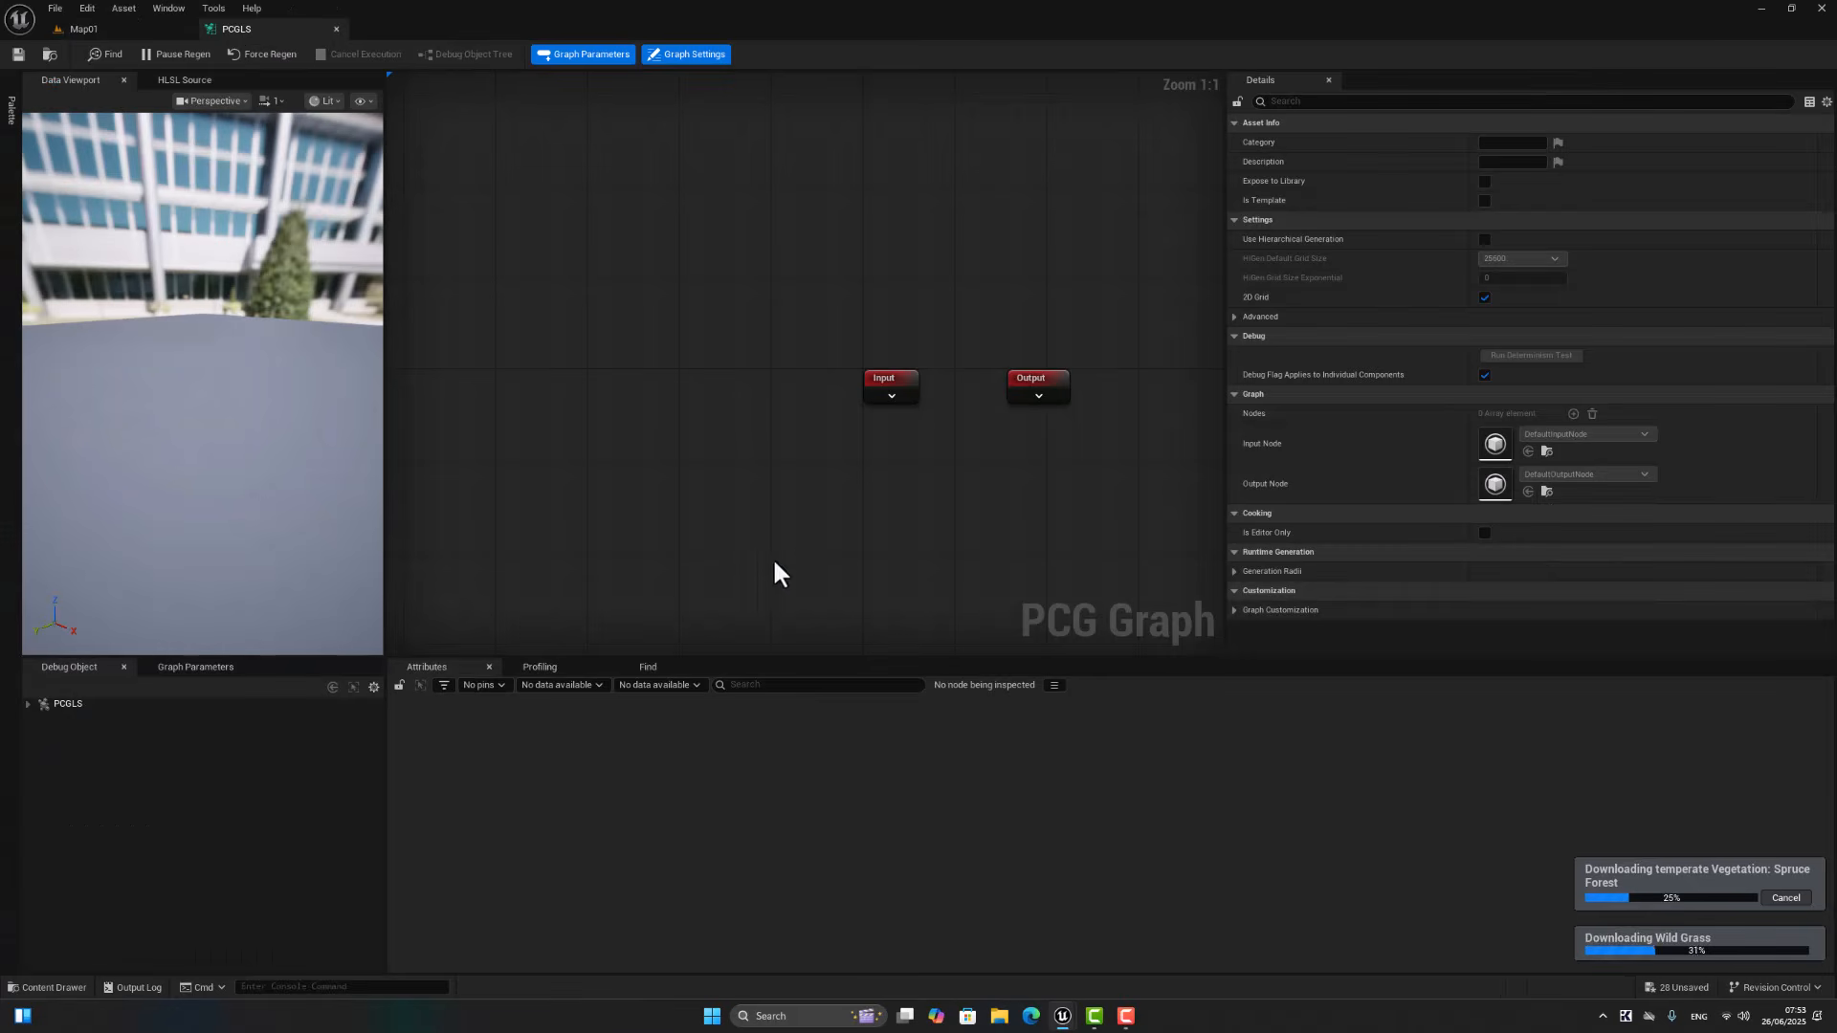
# Step: Add a Get Landscape Data node to the PCG graph, placed below and slightly before the Input node
pyautogui.rightClick(824, 514)
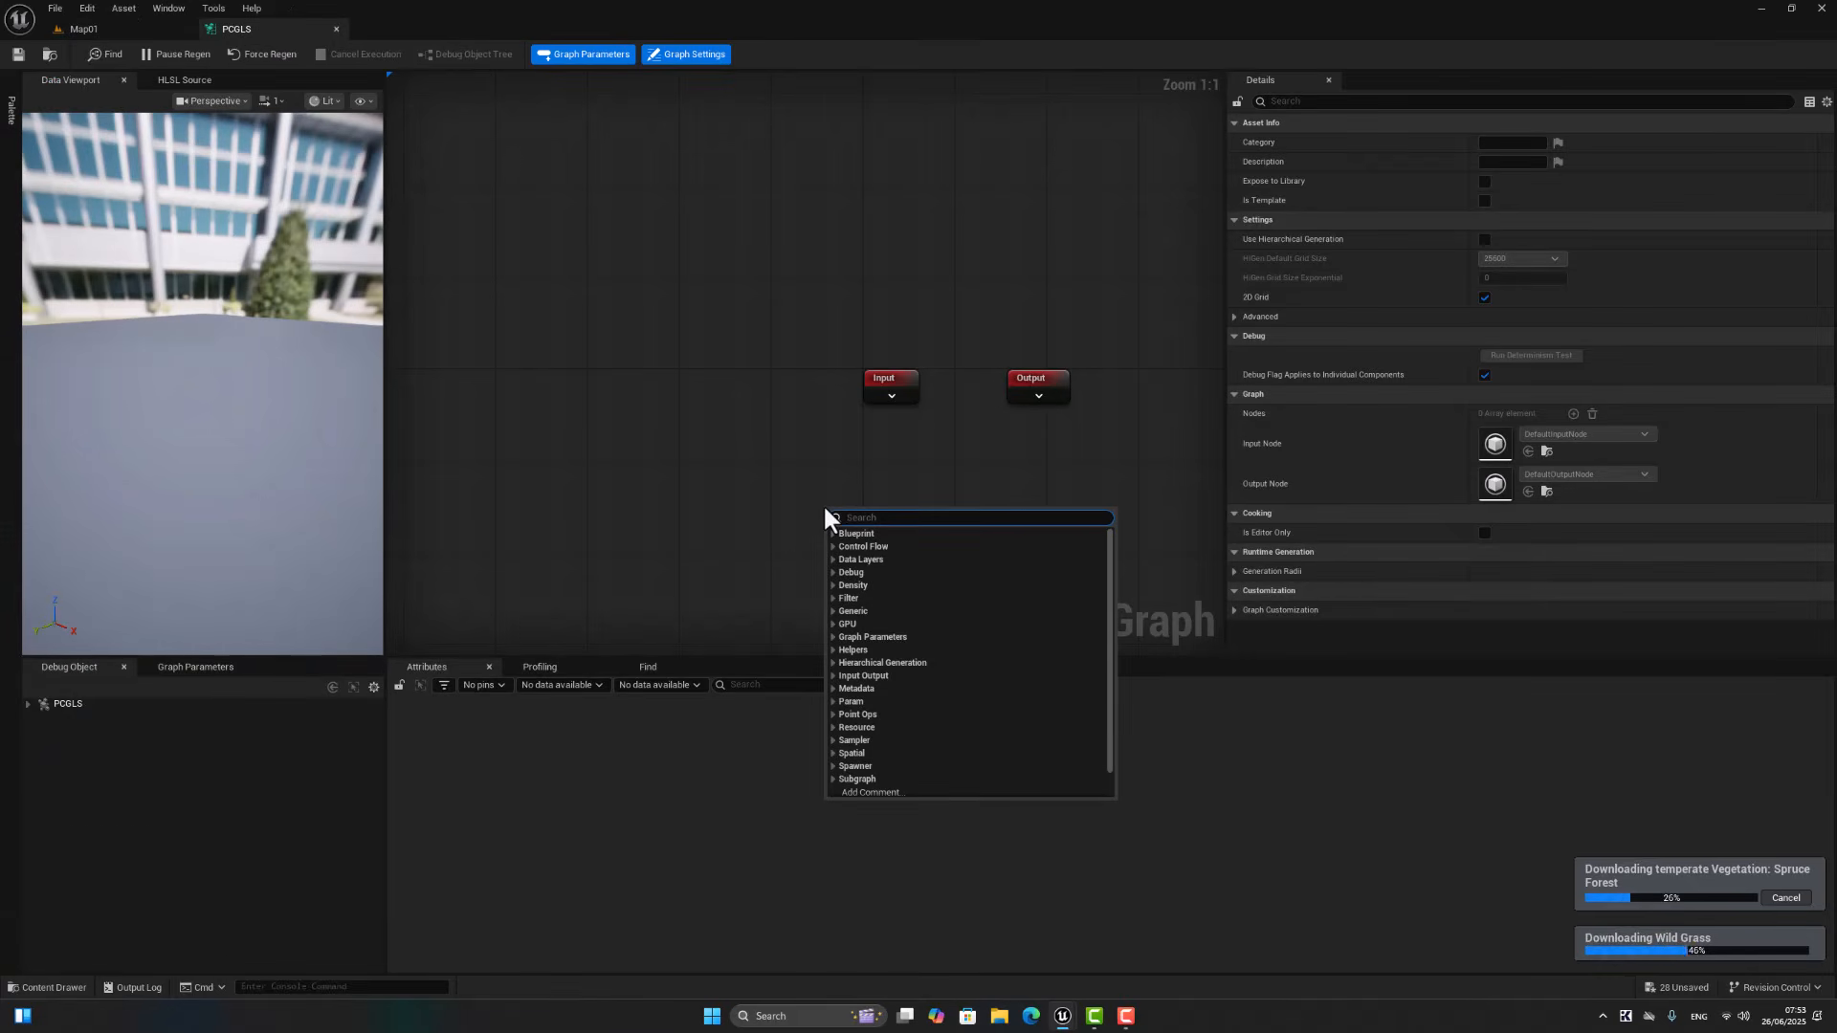
pyautogui.write('landsc')
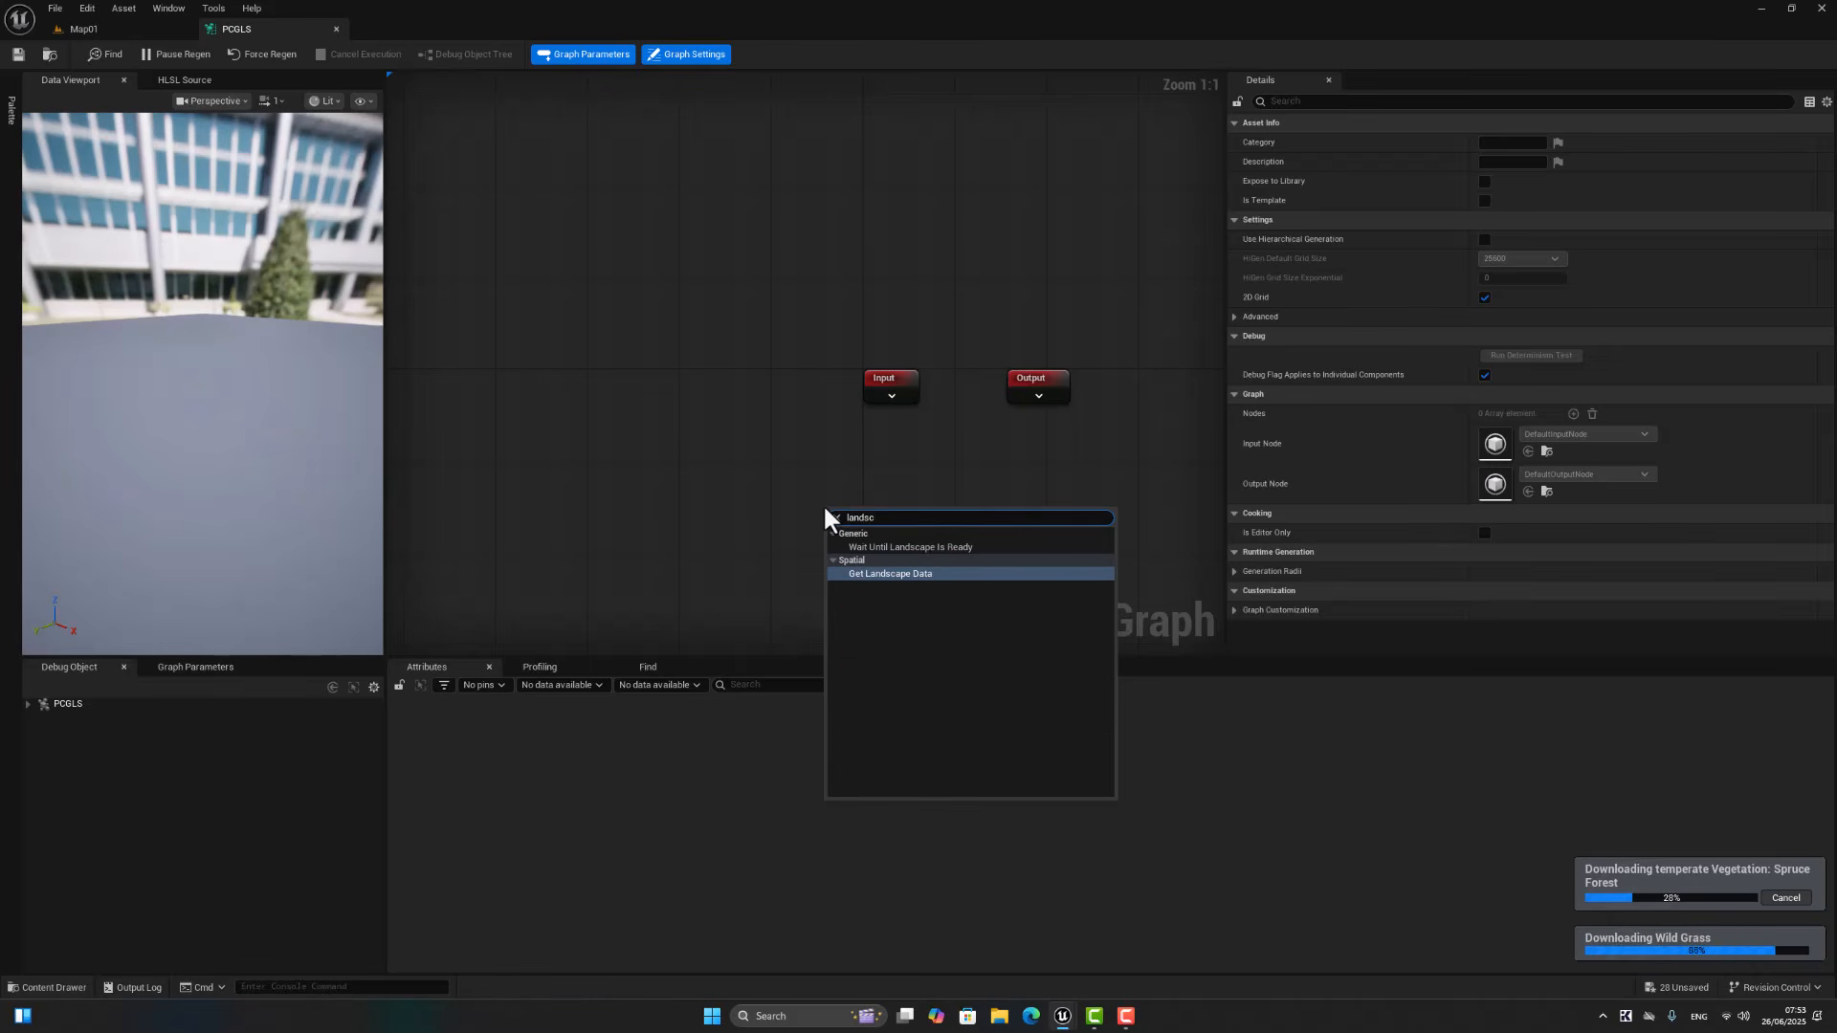
pyautogui.click(917, 571)
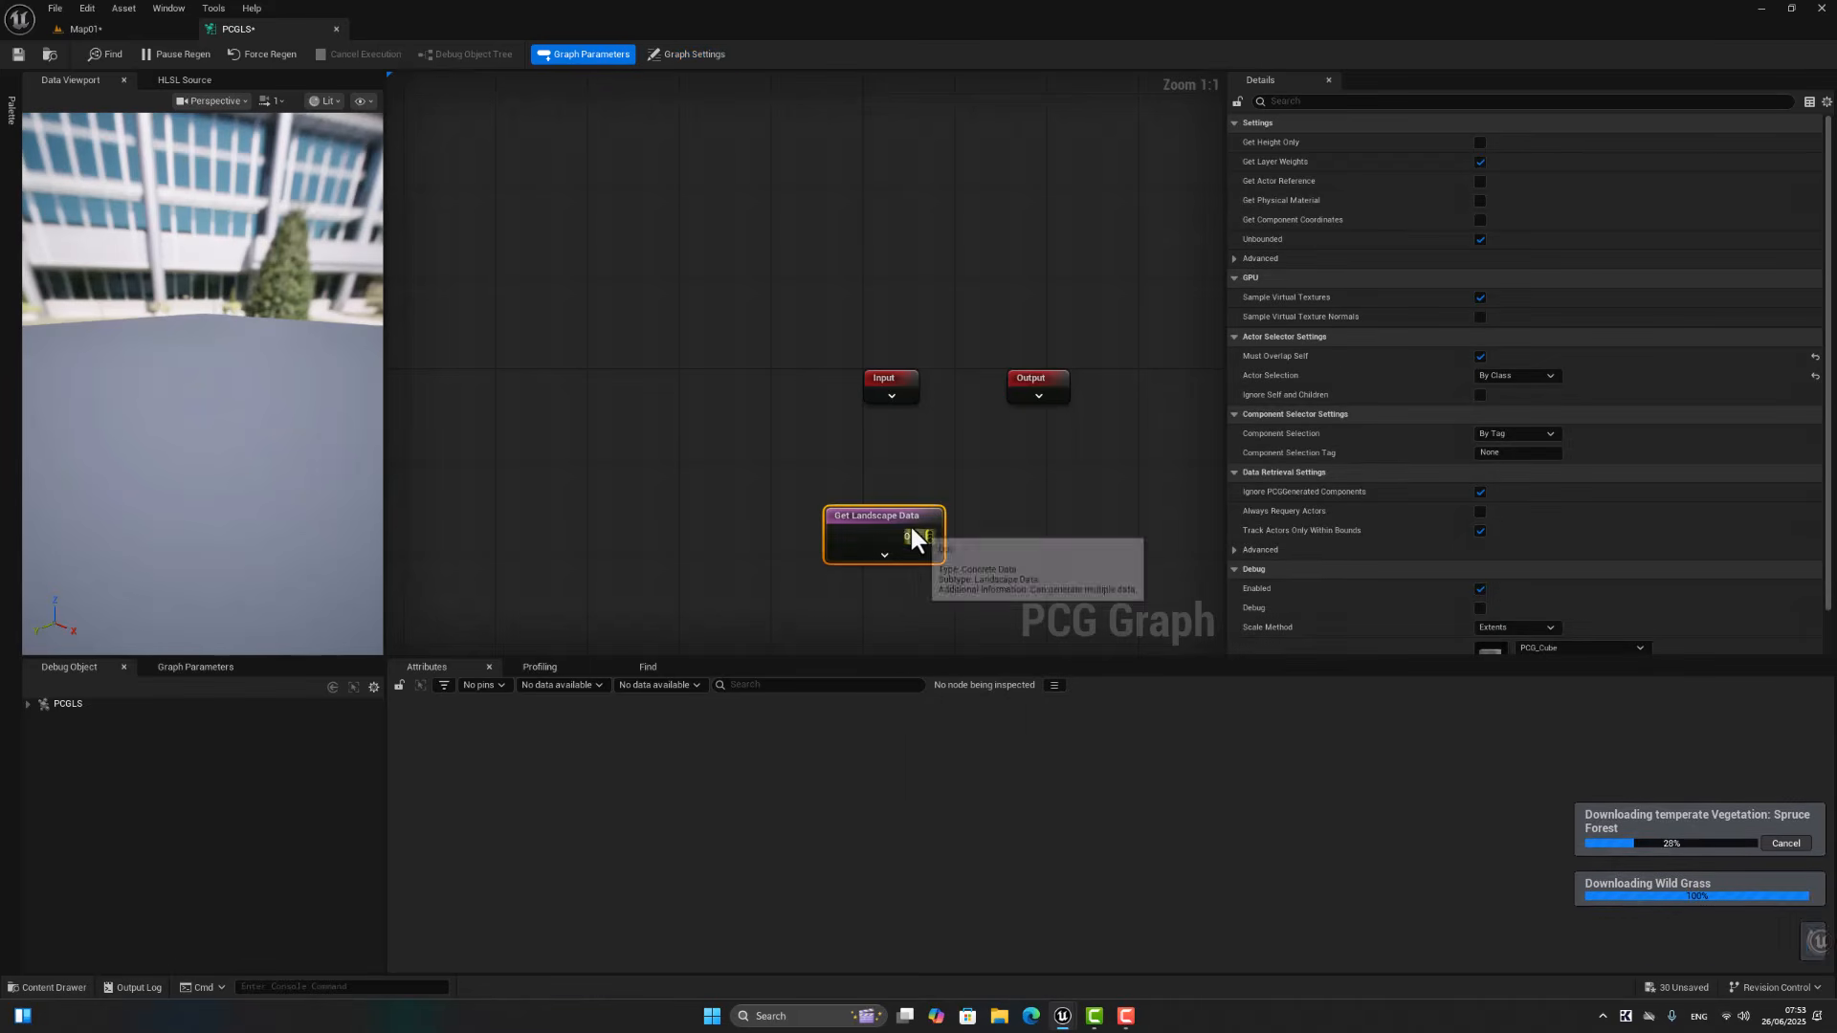
pyautogui.moveTo(909, 525); pyautogui.dragTo(834, 511)
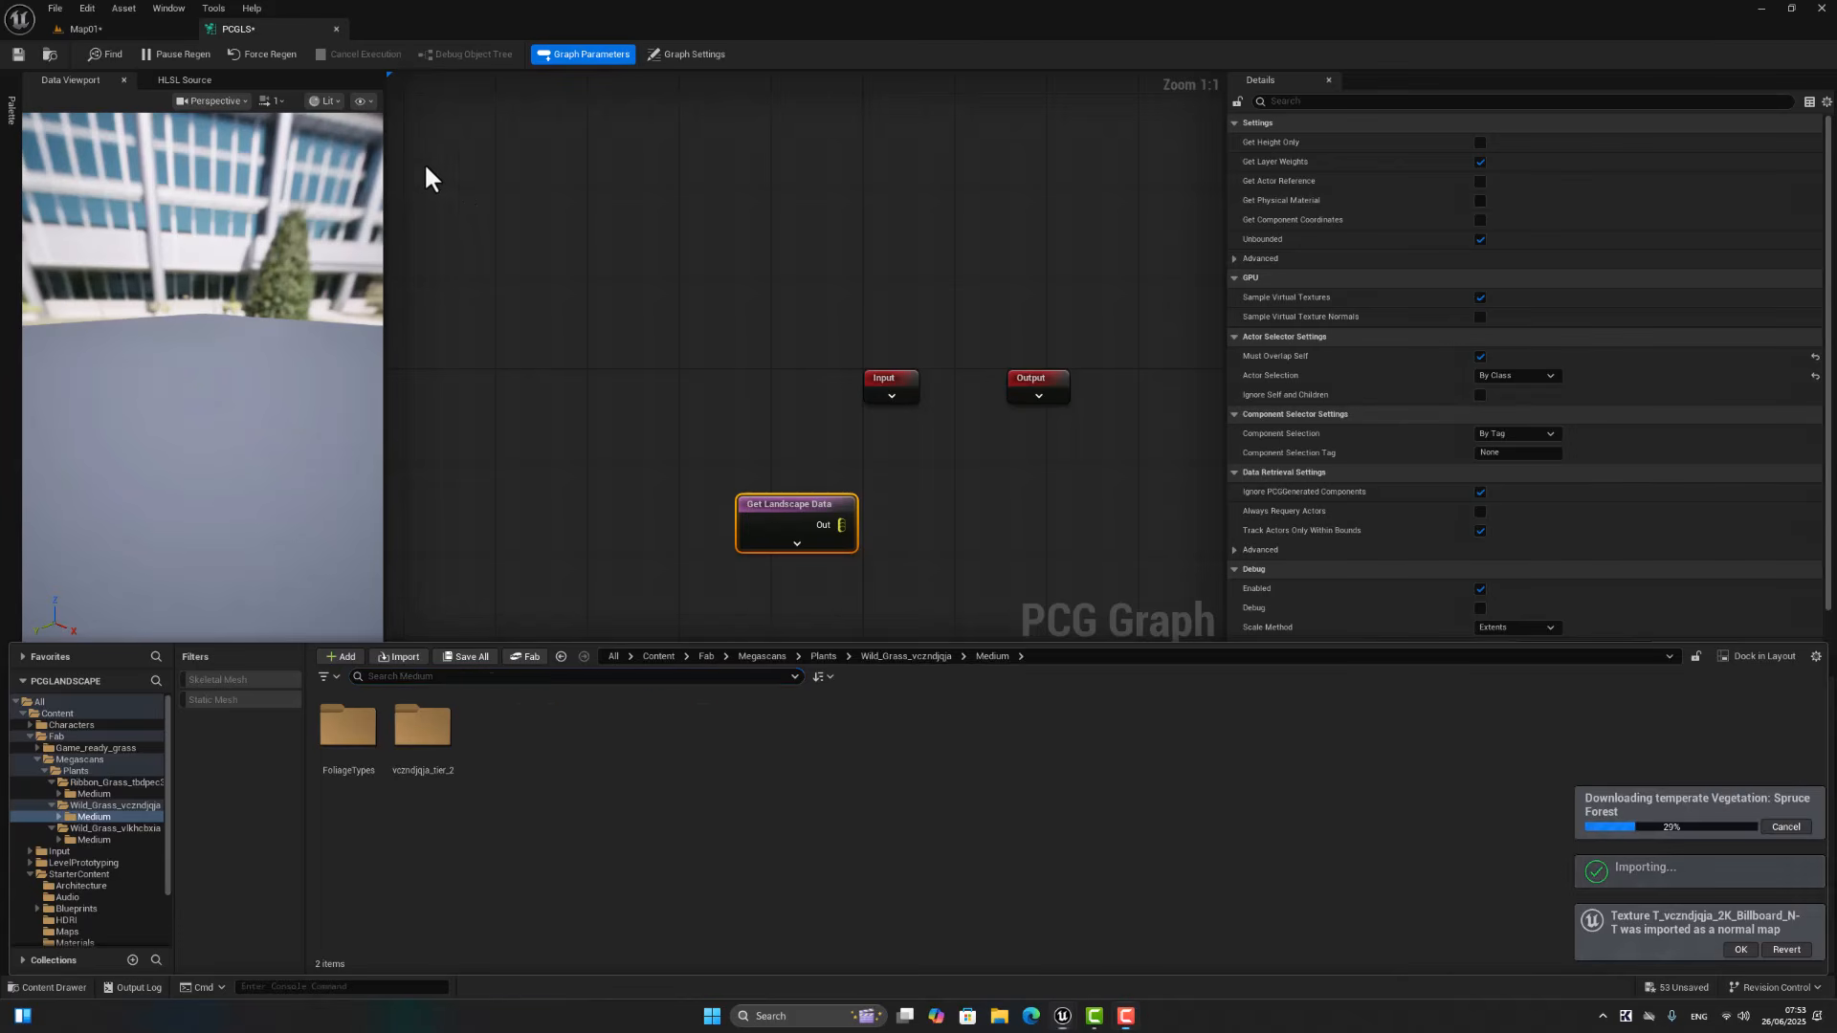
# Step: Add a Surface Sampler node fed by the Get Landscape Data output and line it up beside that node
pyautogui.moveTo(839, 525); pyautogui.dragTo(926, 523)
pyautogui.write('surf')
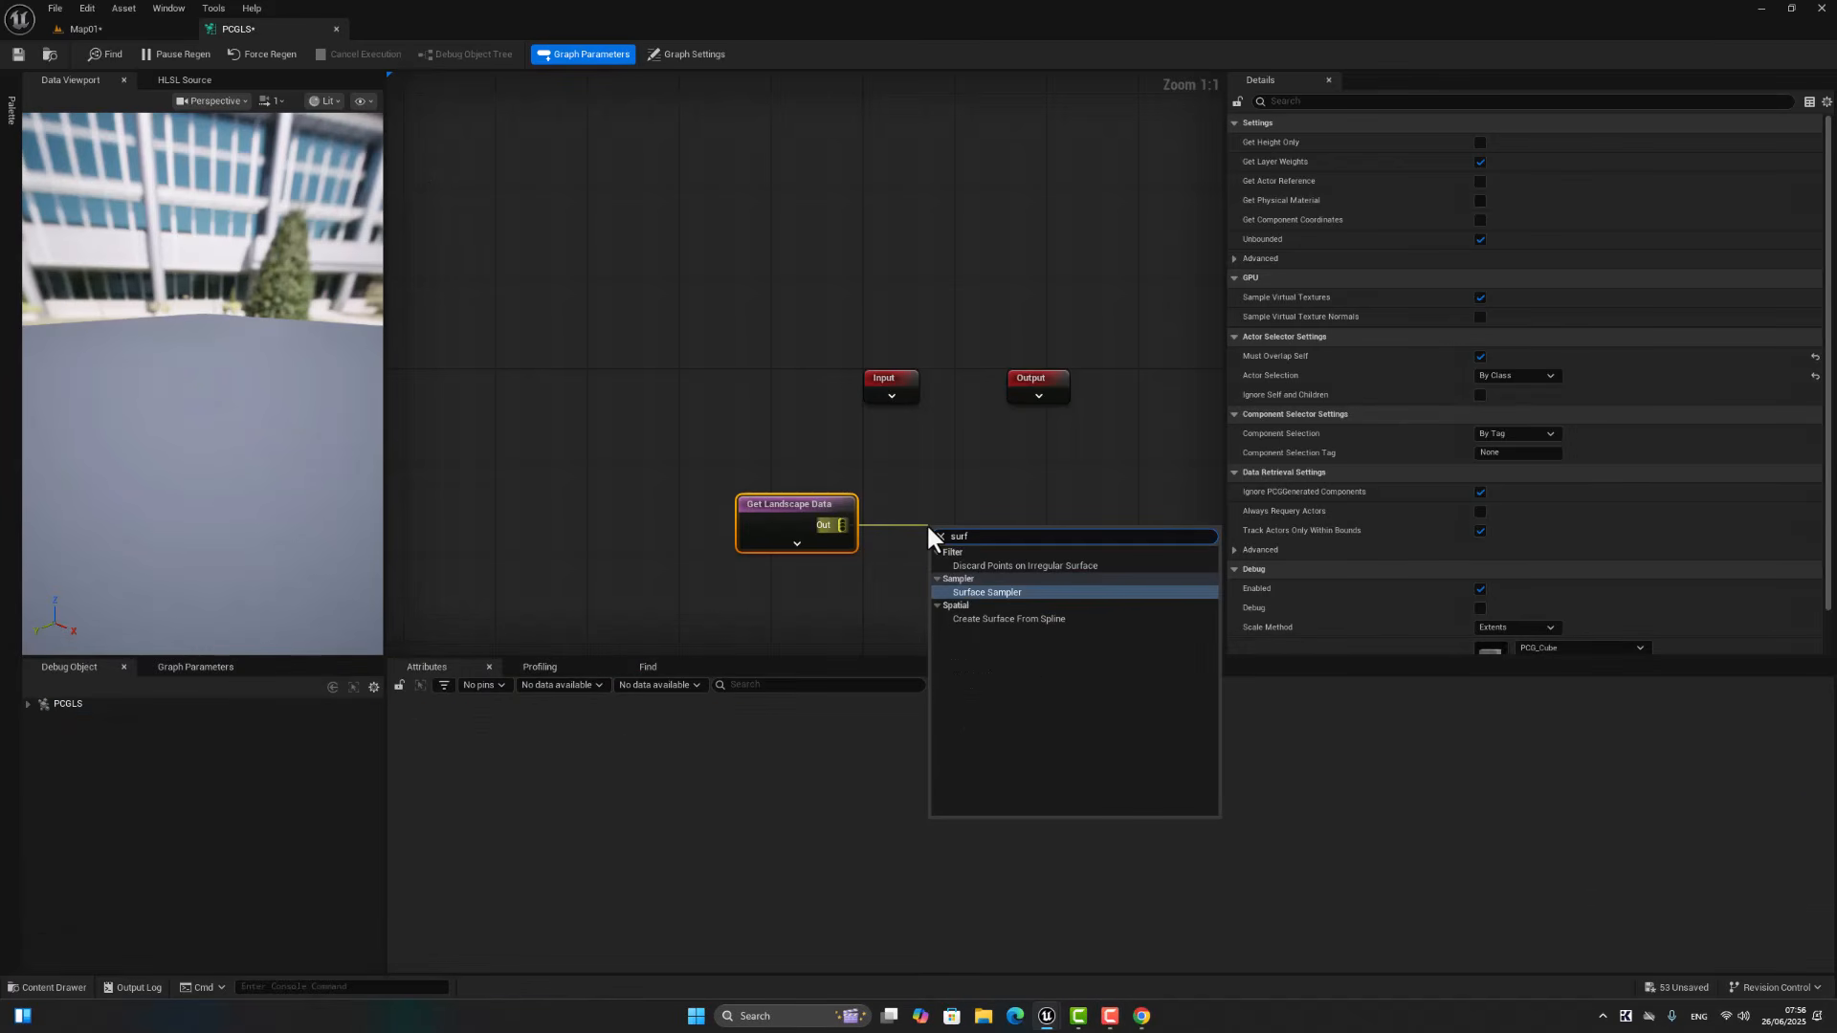
pyautogui.click(968, 592)
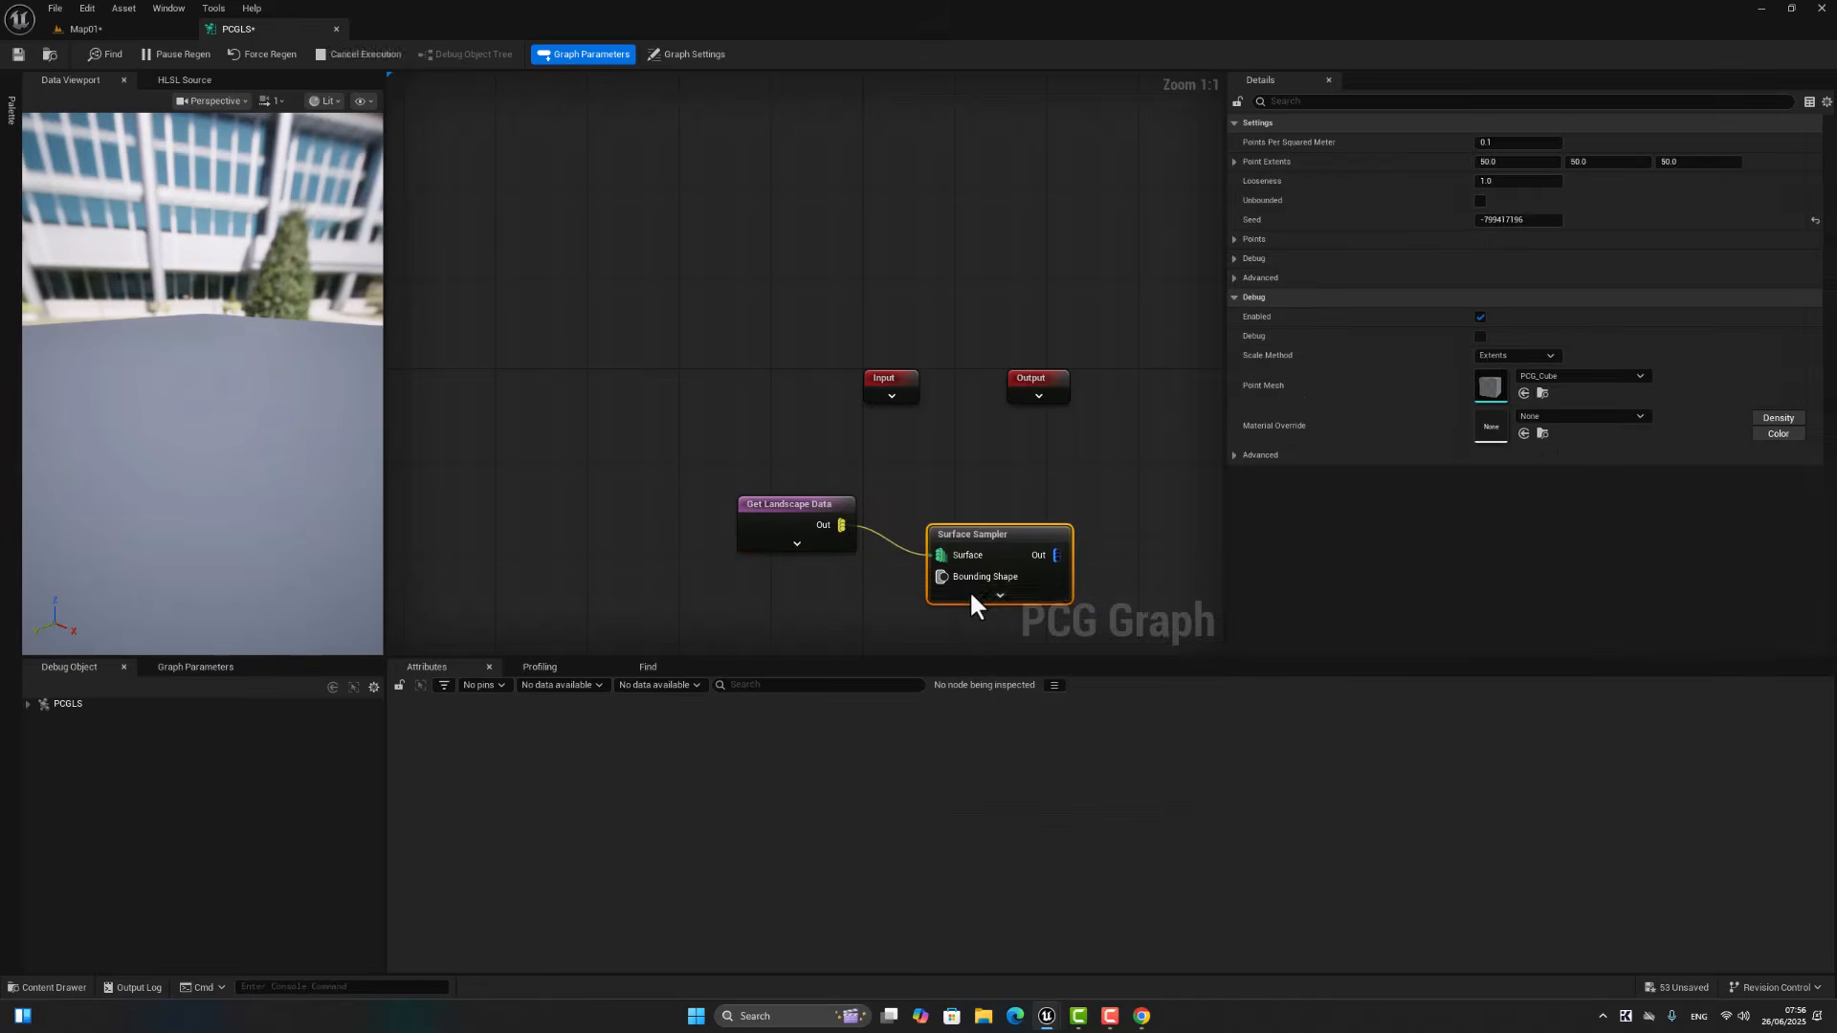
pyautogui.moveTo(1001, 537); pyautogui.dragTo(1001, 516)
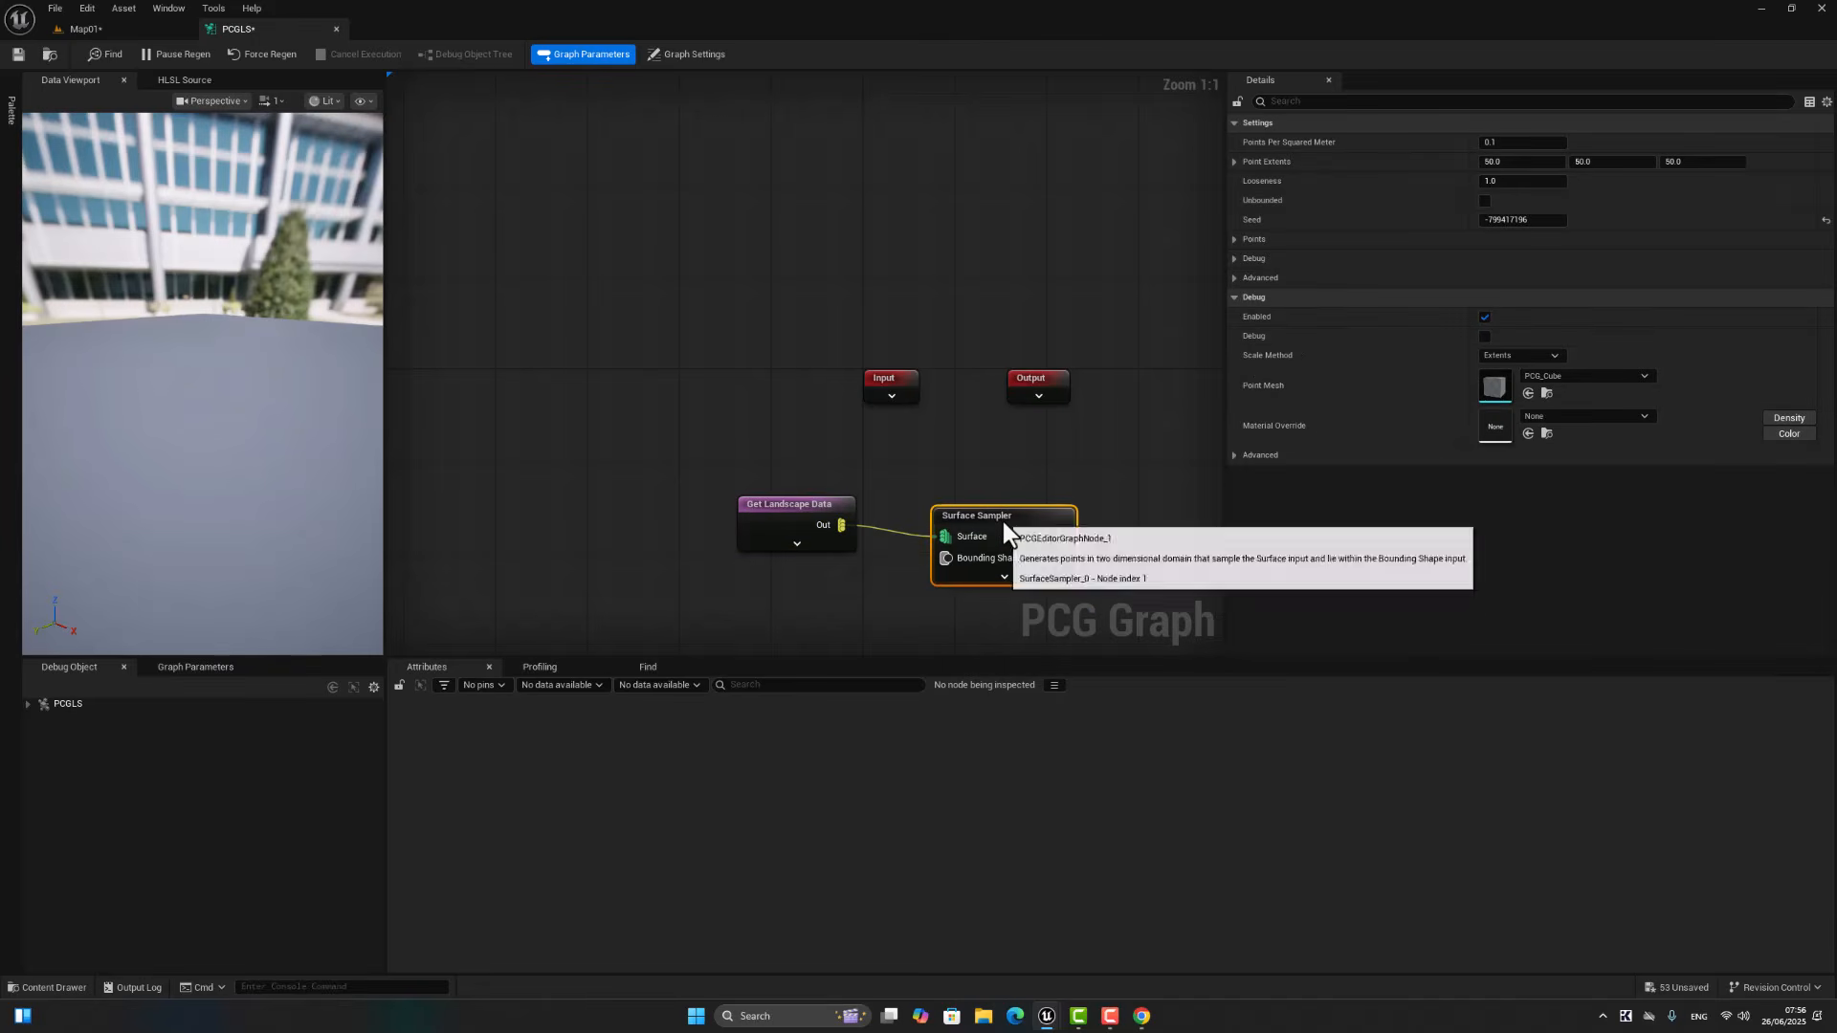
# Step: Set the Surface Sampler's Points Per Squared Meter to 0.01 and its Looseness to 4
pyautogui.click(1519, 143)
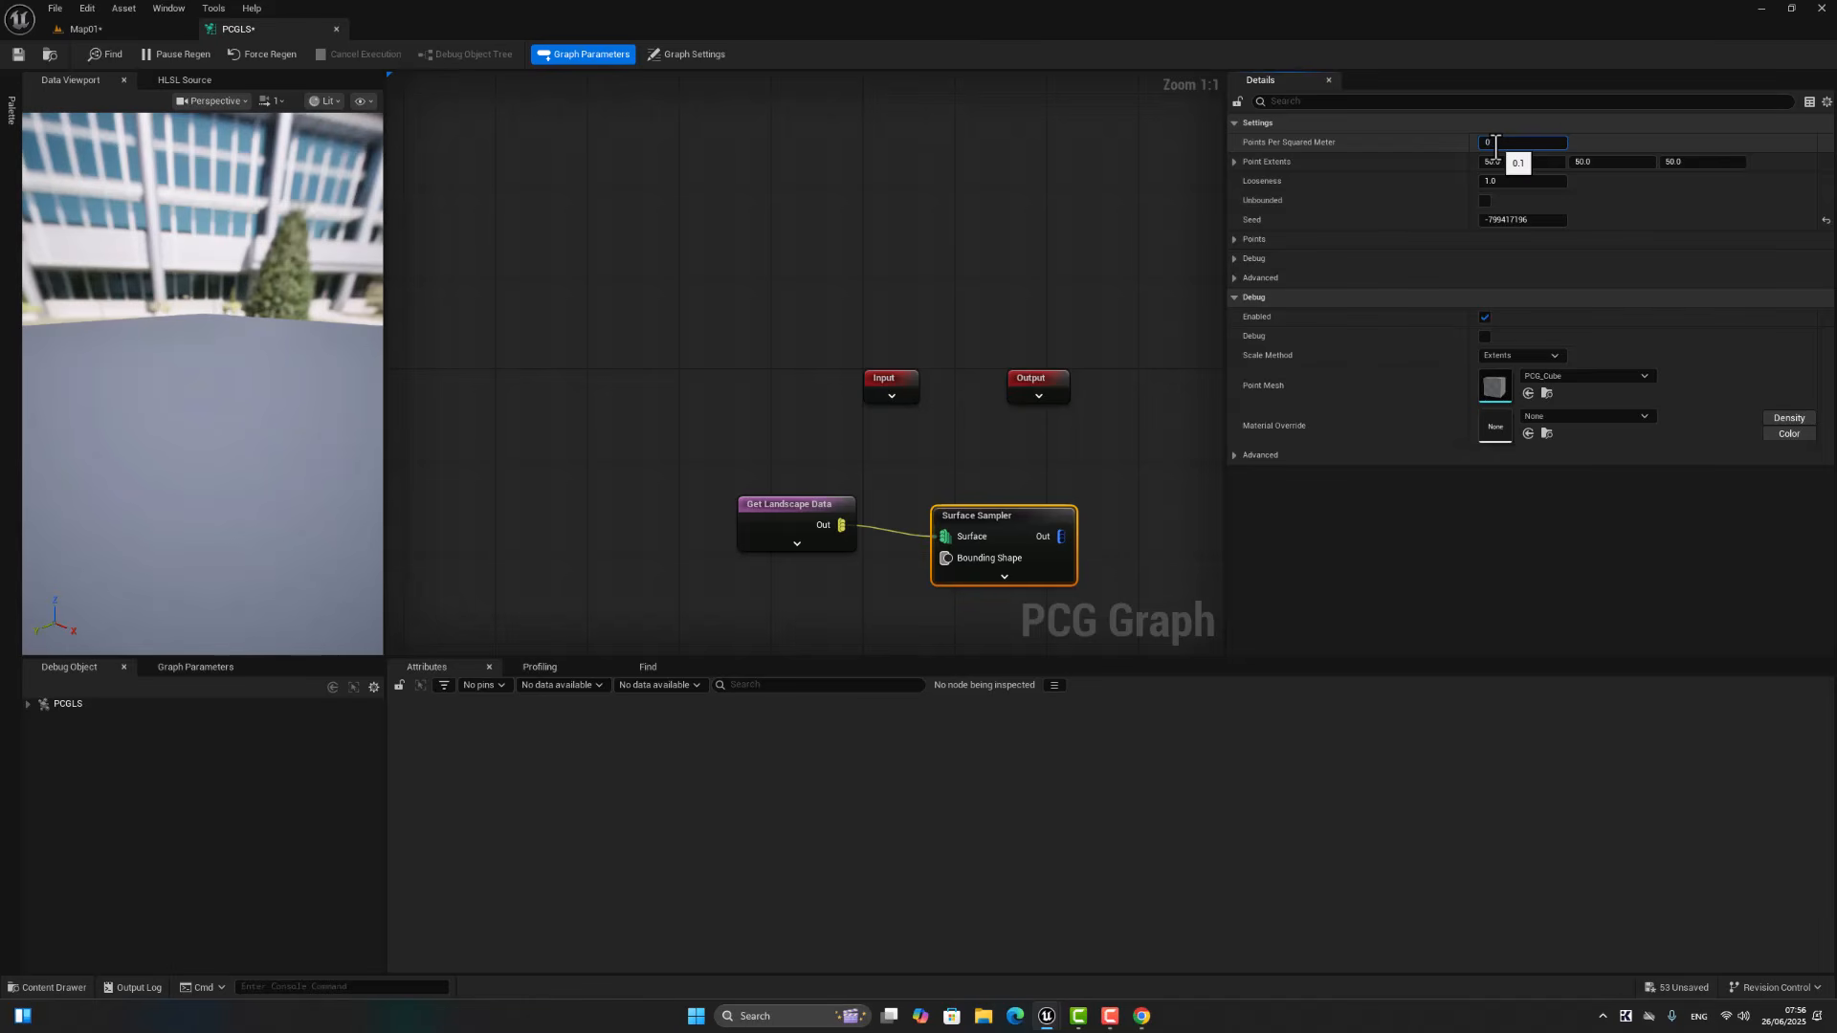
pyautogui.write('0.01')
pyautogui.press('Return')
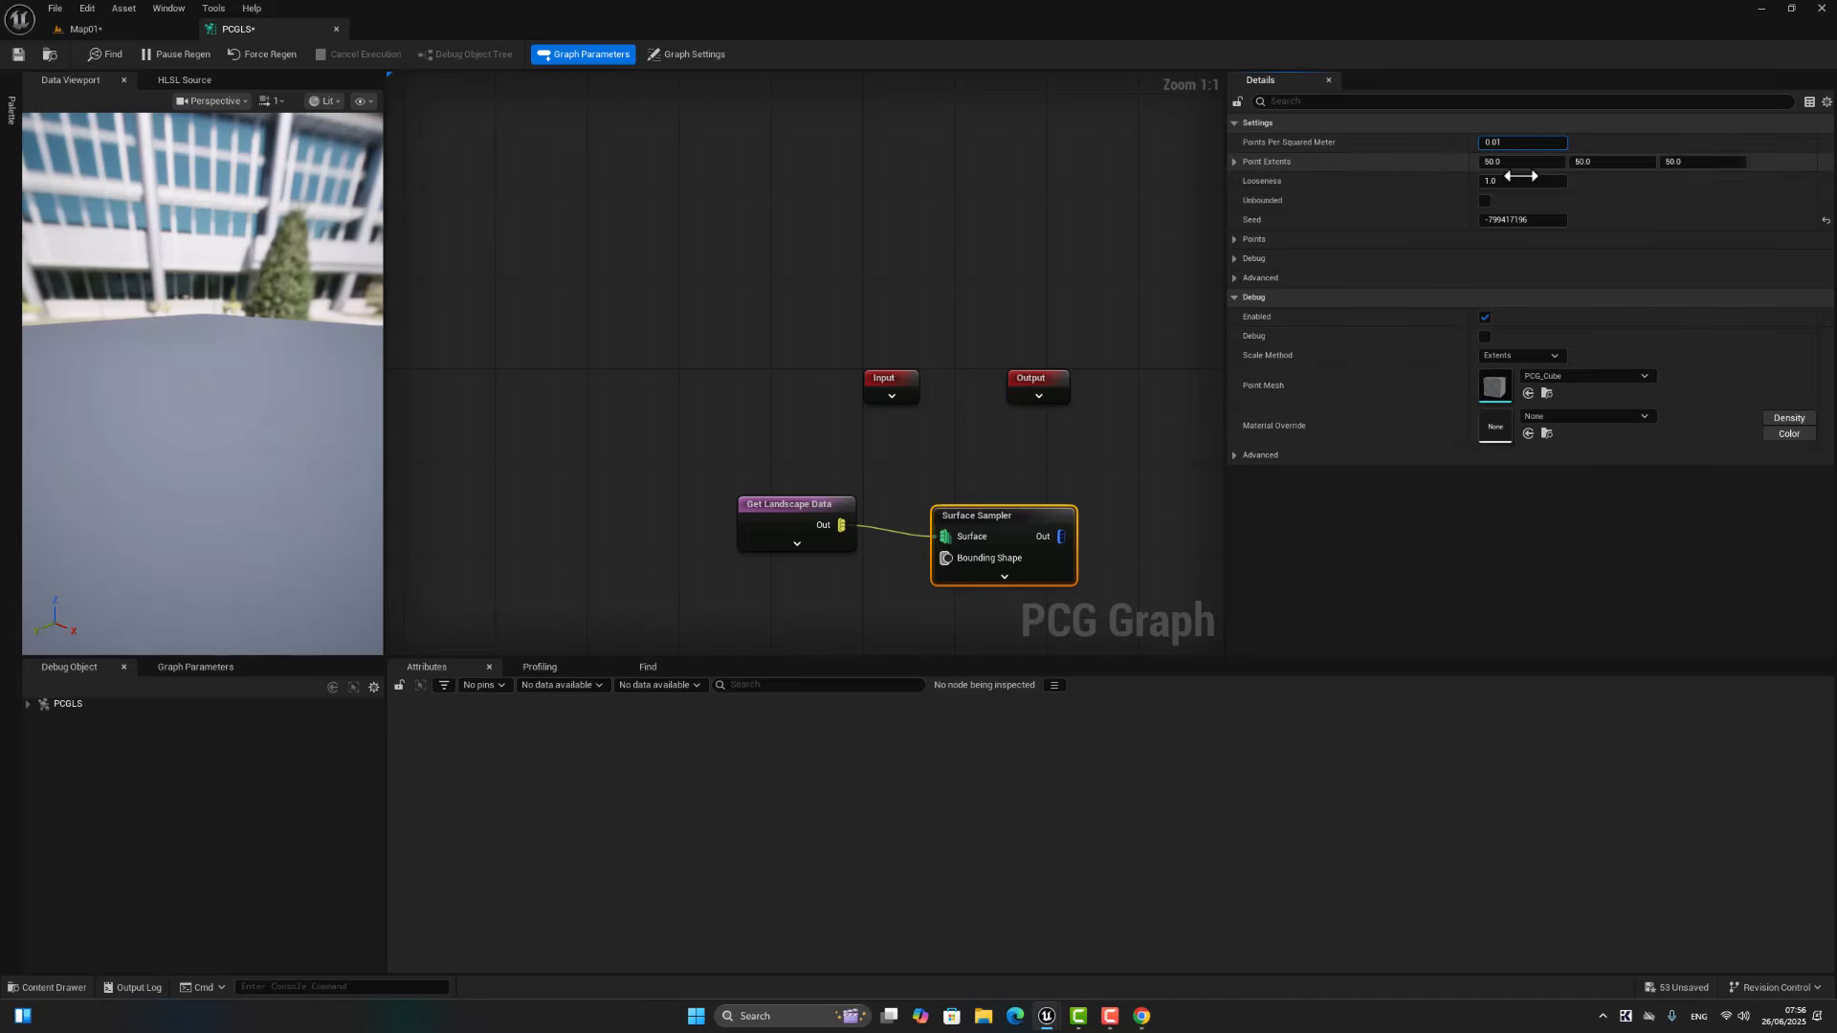
pyautogui.click(1500, 181)
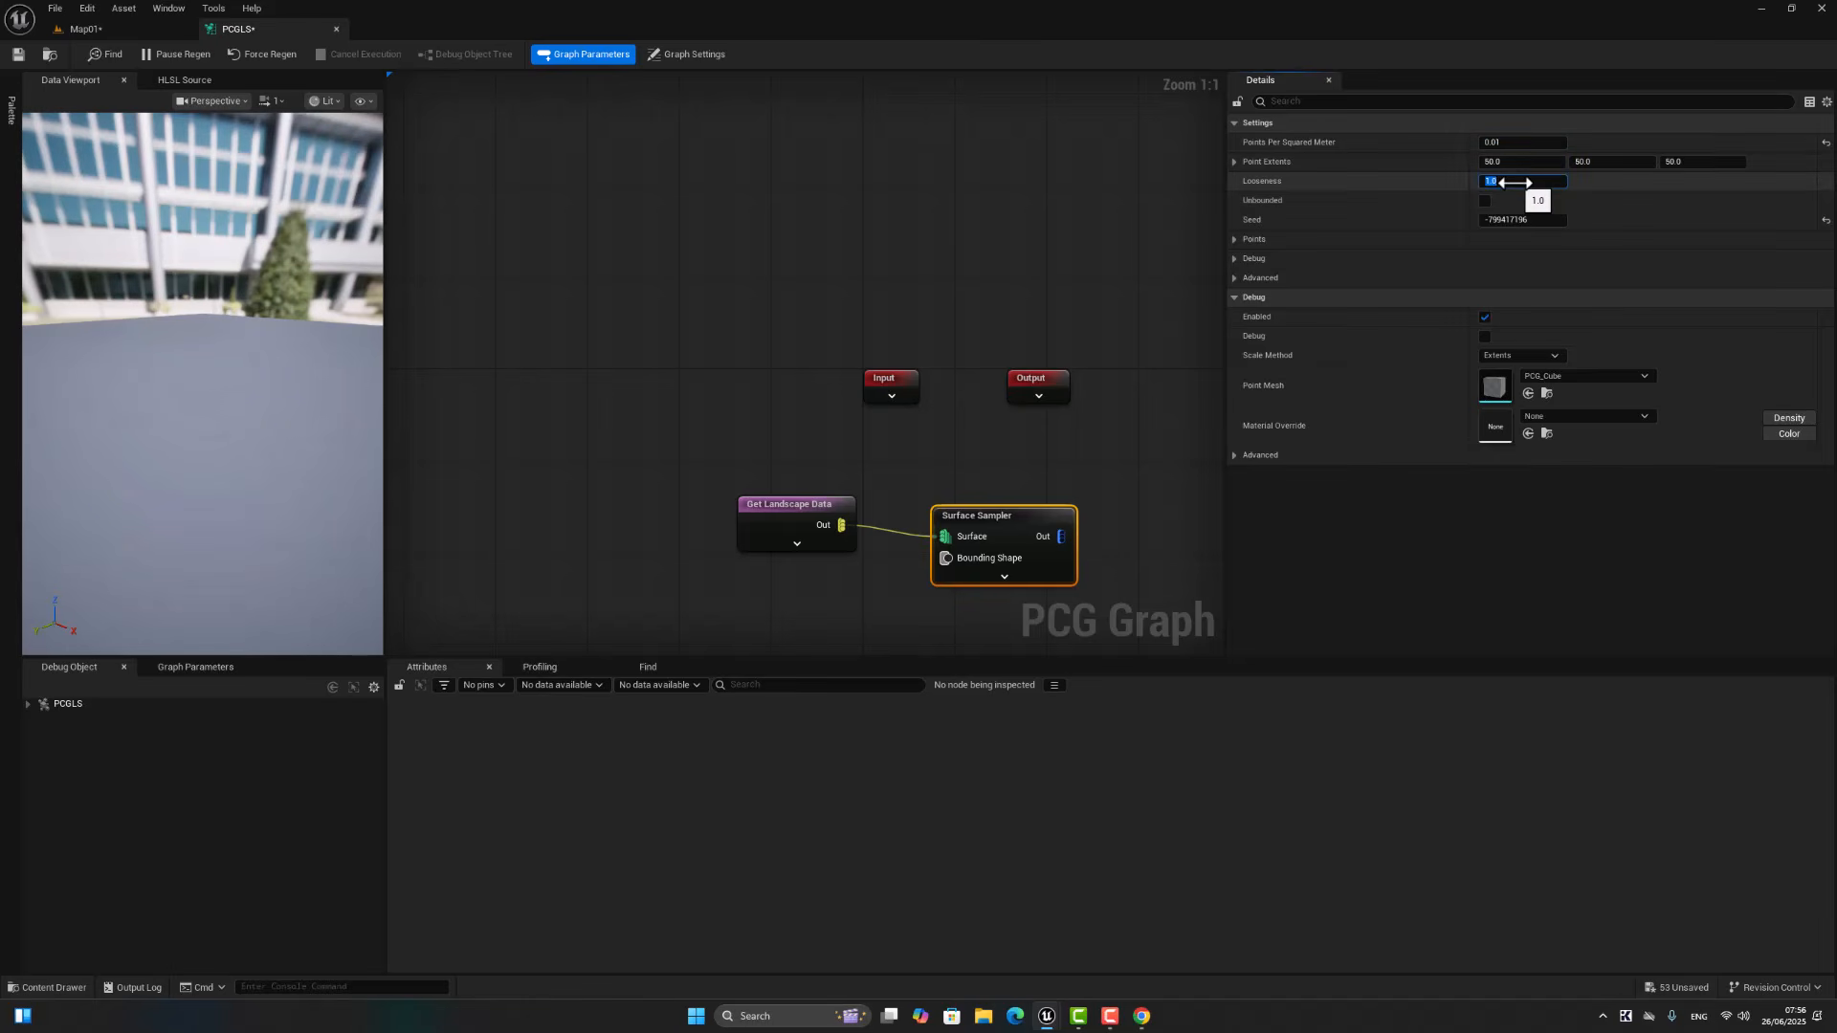
pyautogui.write('4')
pyautogui.press('Return')
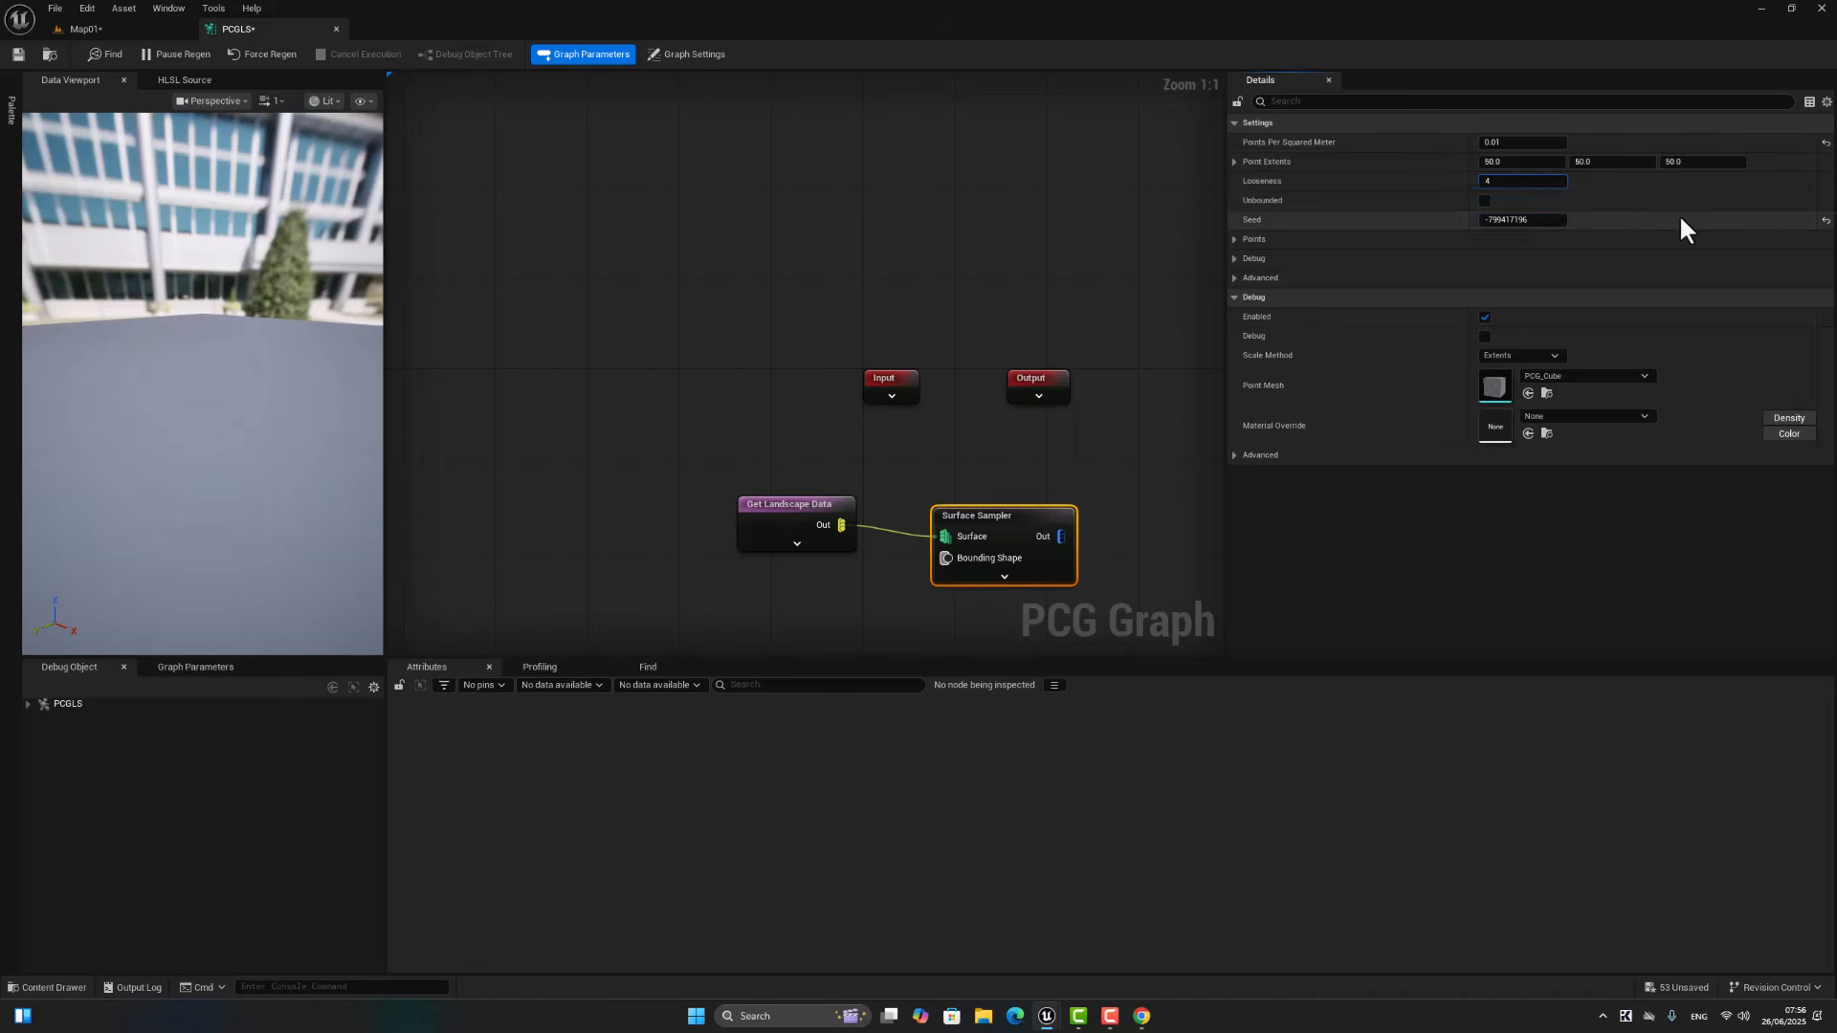
# Step: Add a Transform Points node fed by the Surface Sampler output and align it with the sampler
pyautogui.moveTo(1102, 521); pyautogui.dragTo(839, 457, button='right')
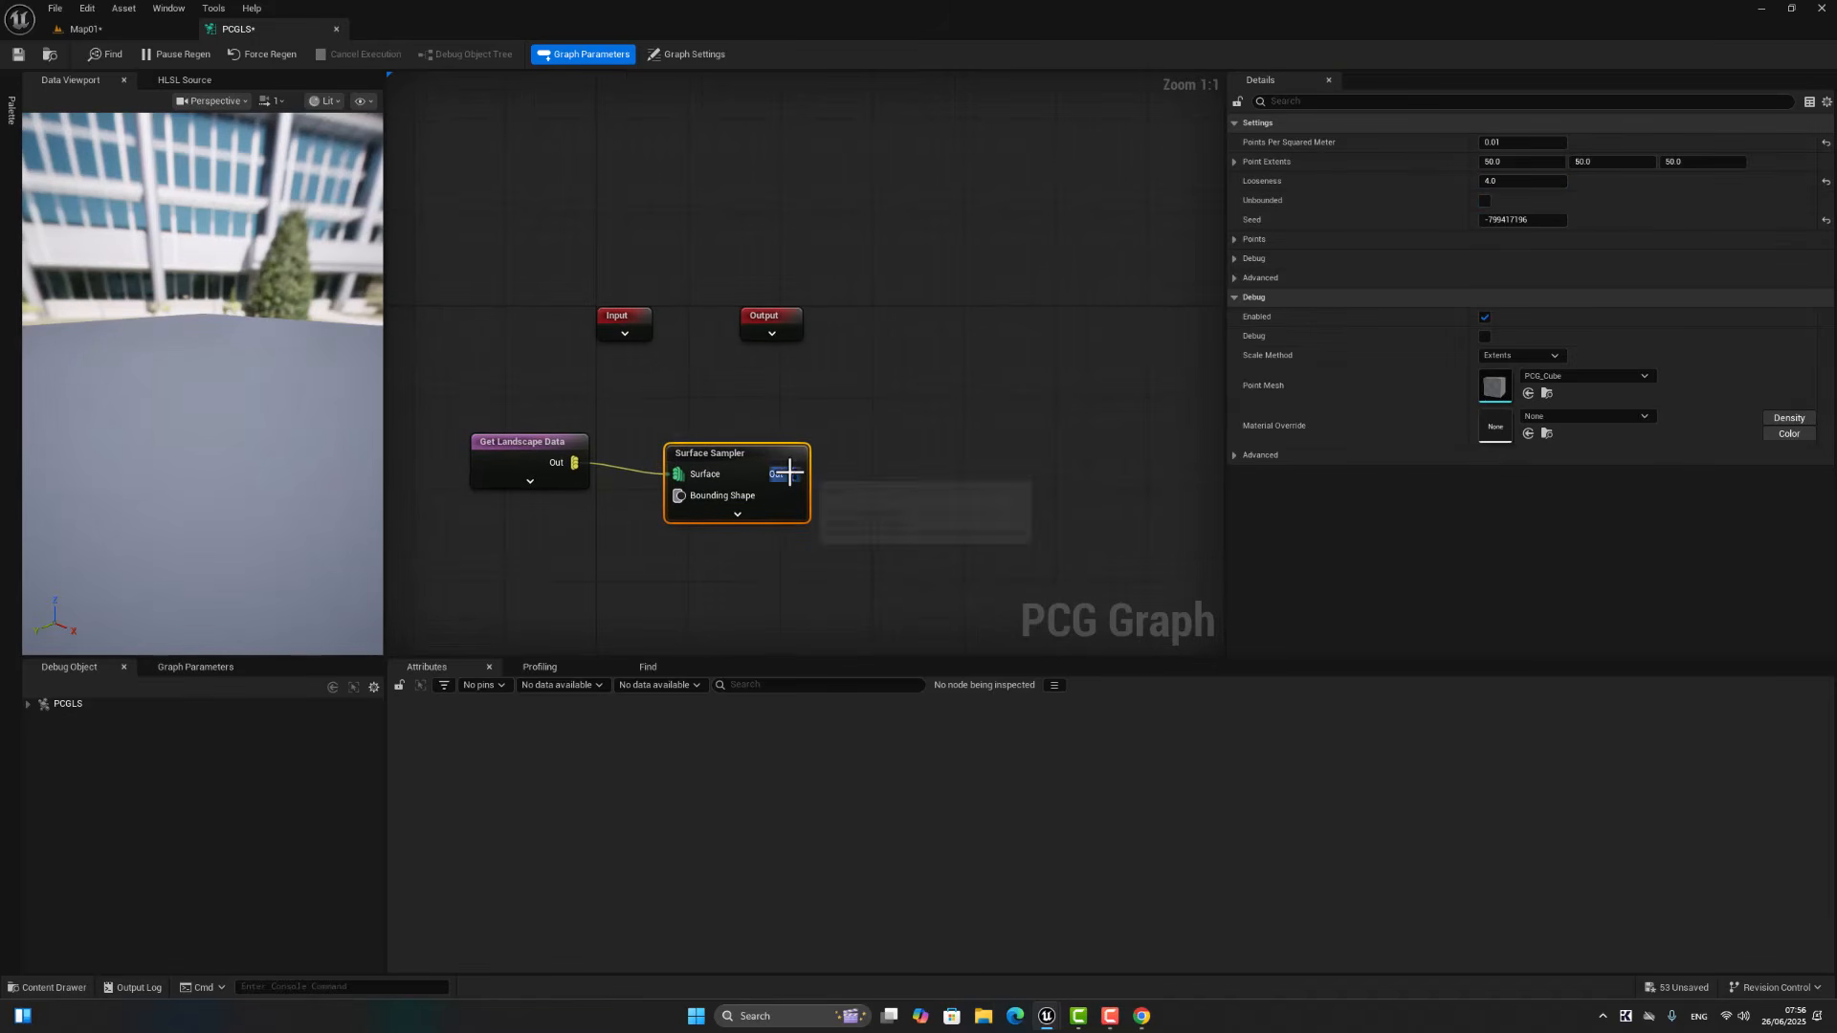
pyautogui.moveTo(793, 474); pyautogui.dragTo(886, 463)
pyautogui.write('tr')
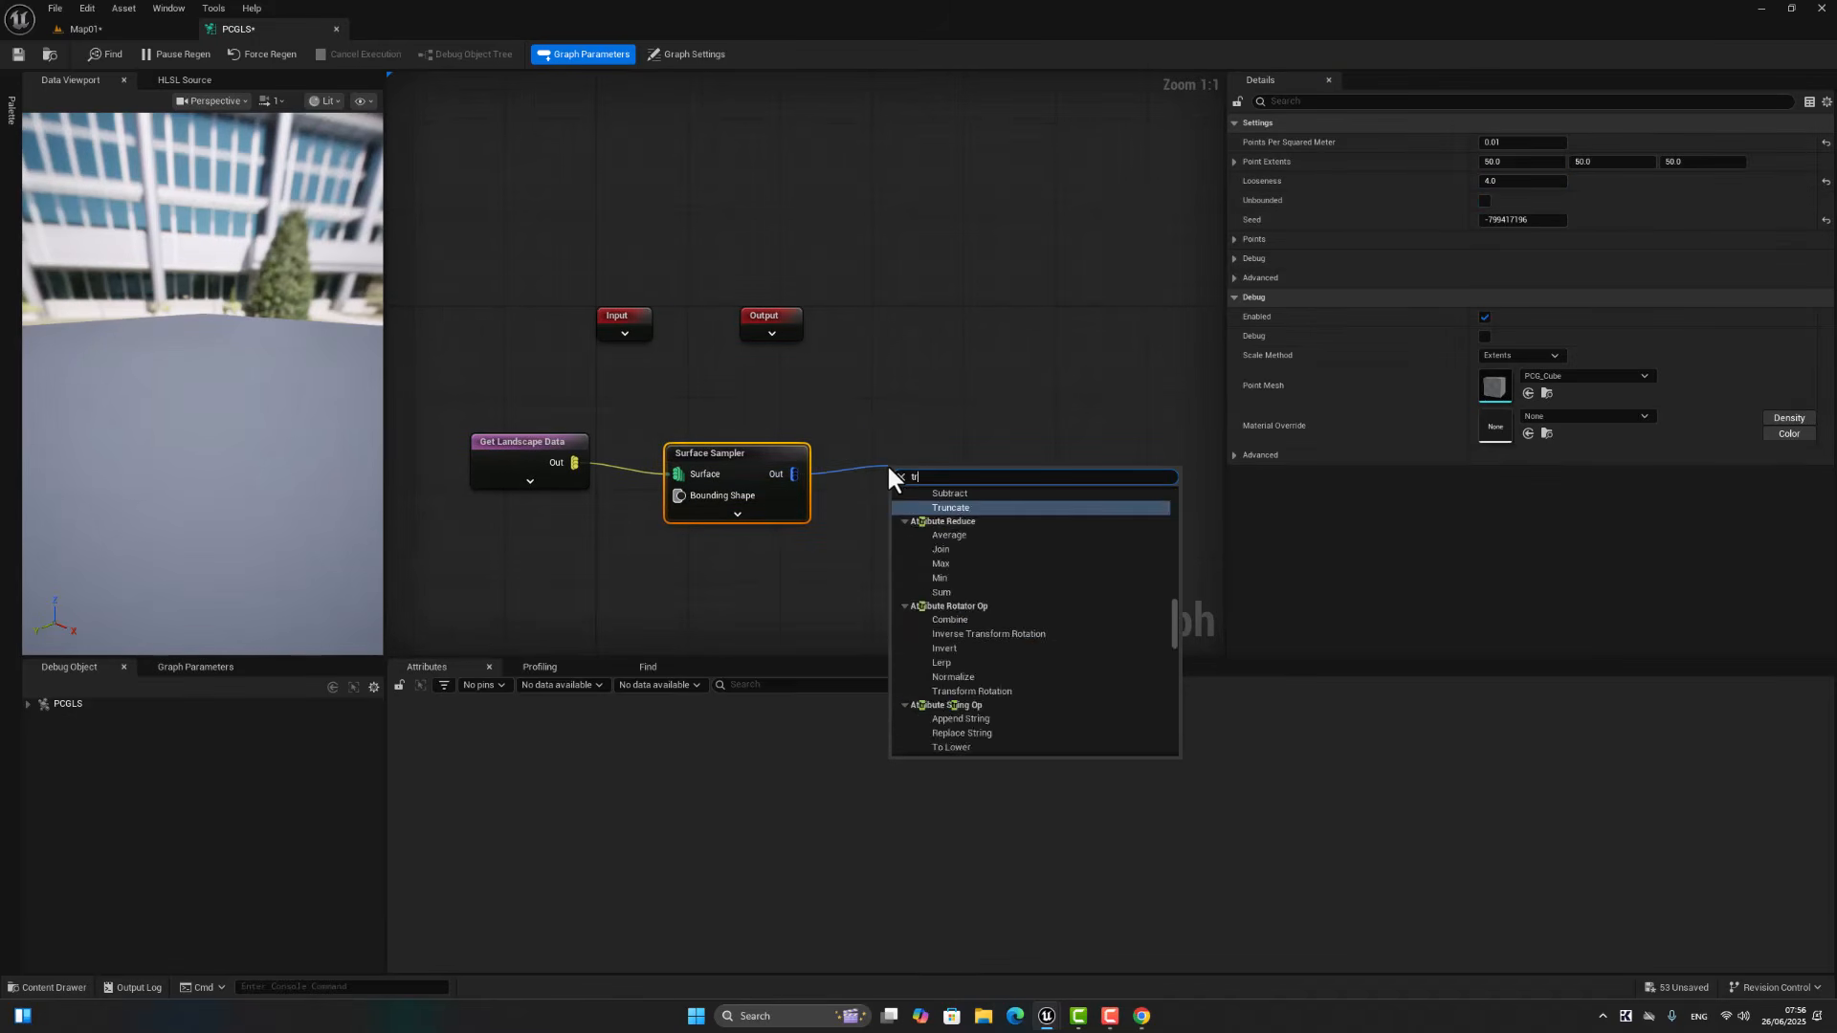
pyautogui.write('ansfor')
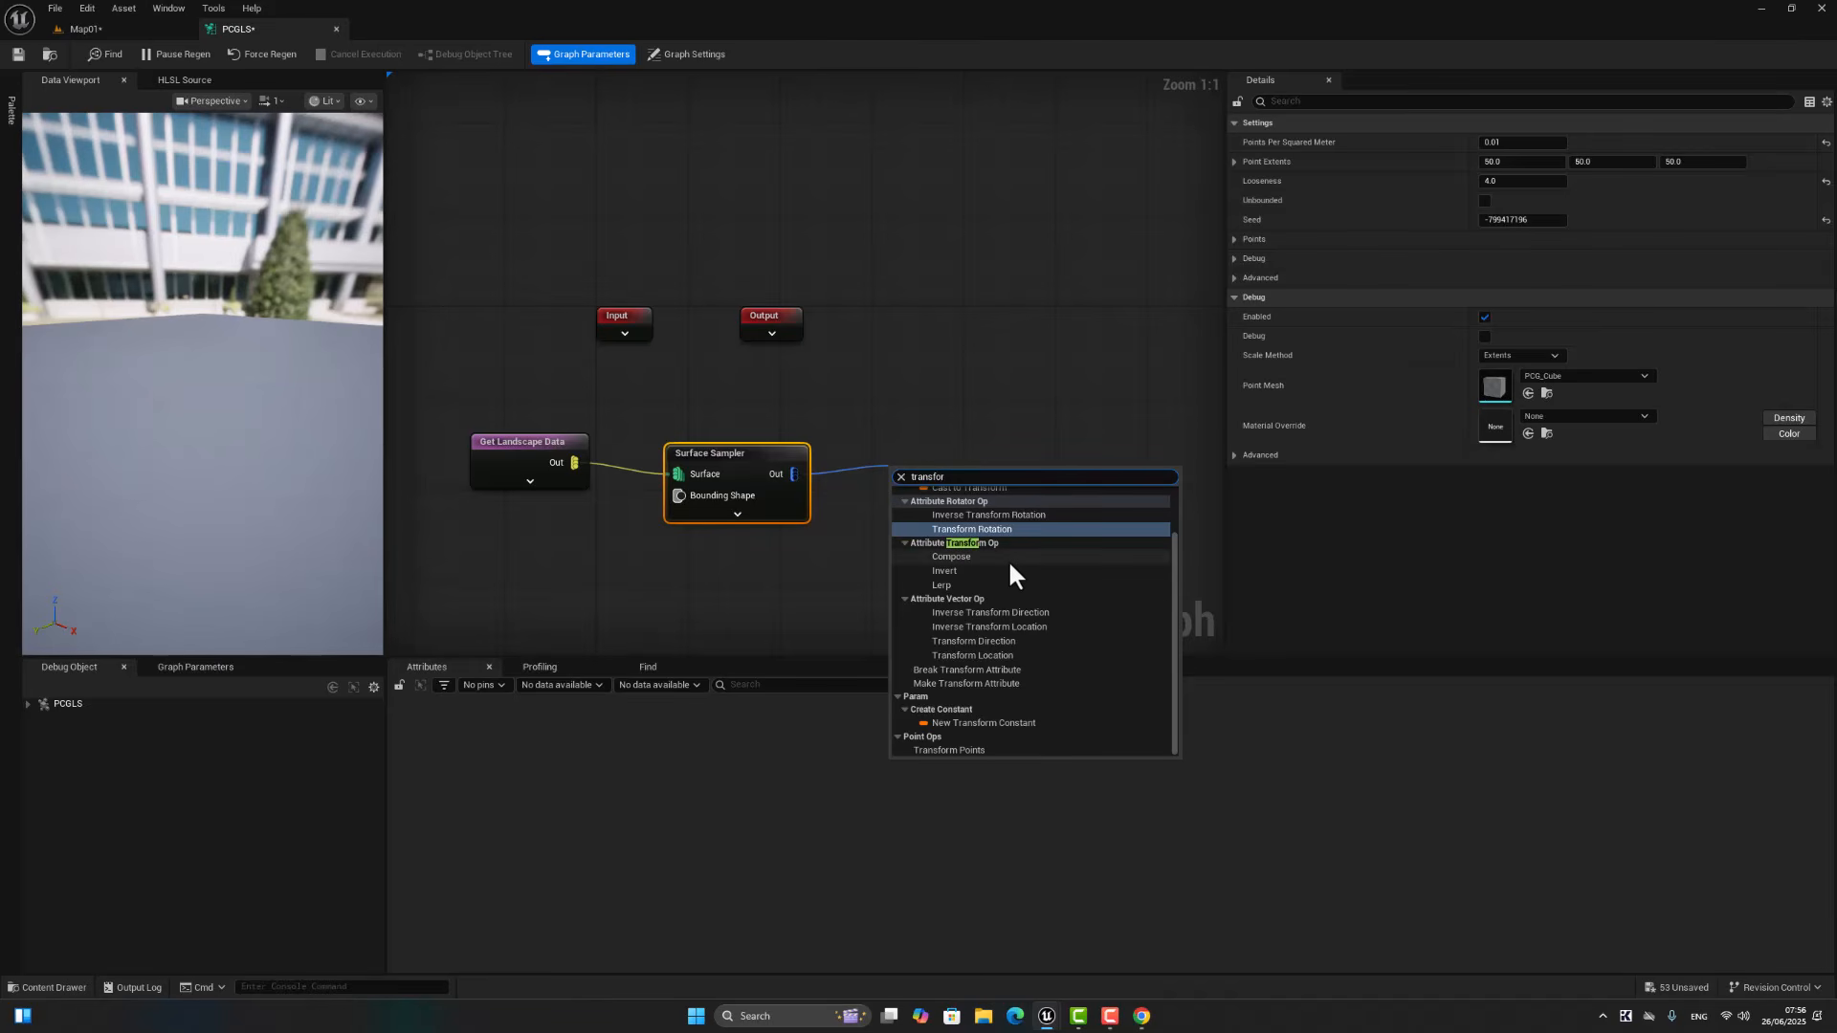
pyautogui.write('m poi')
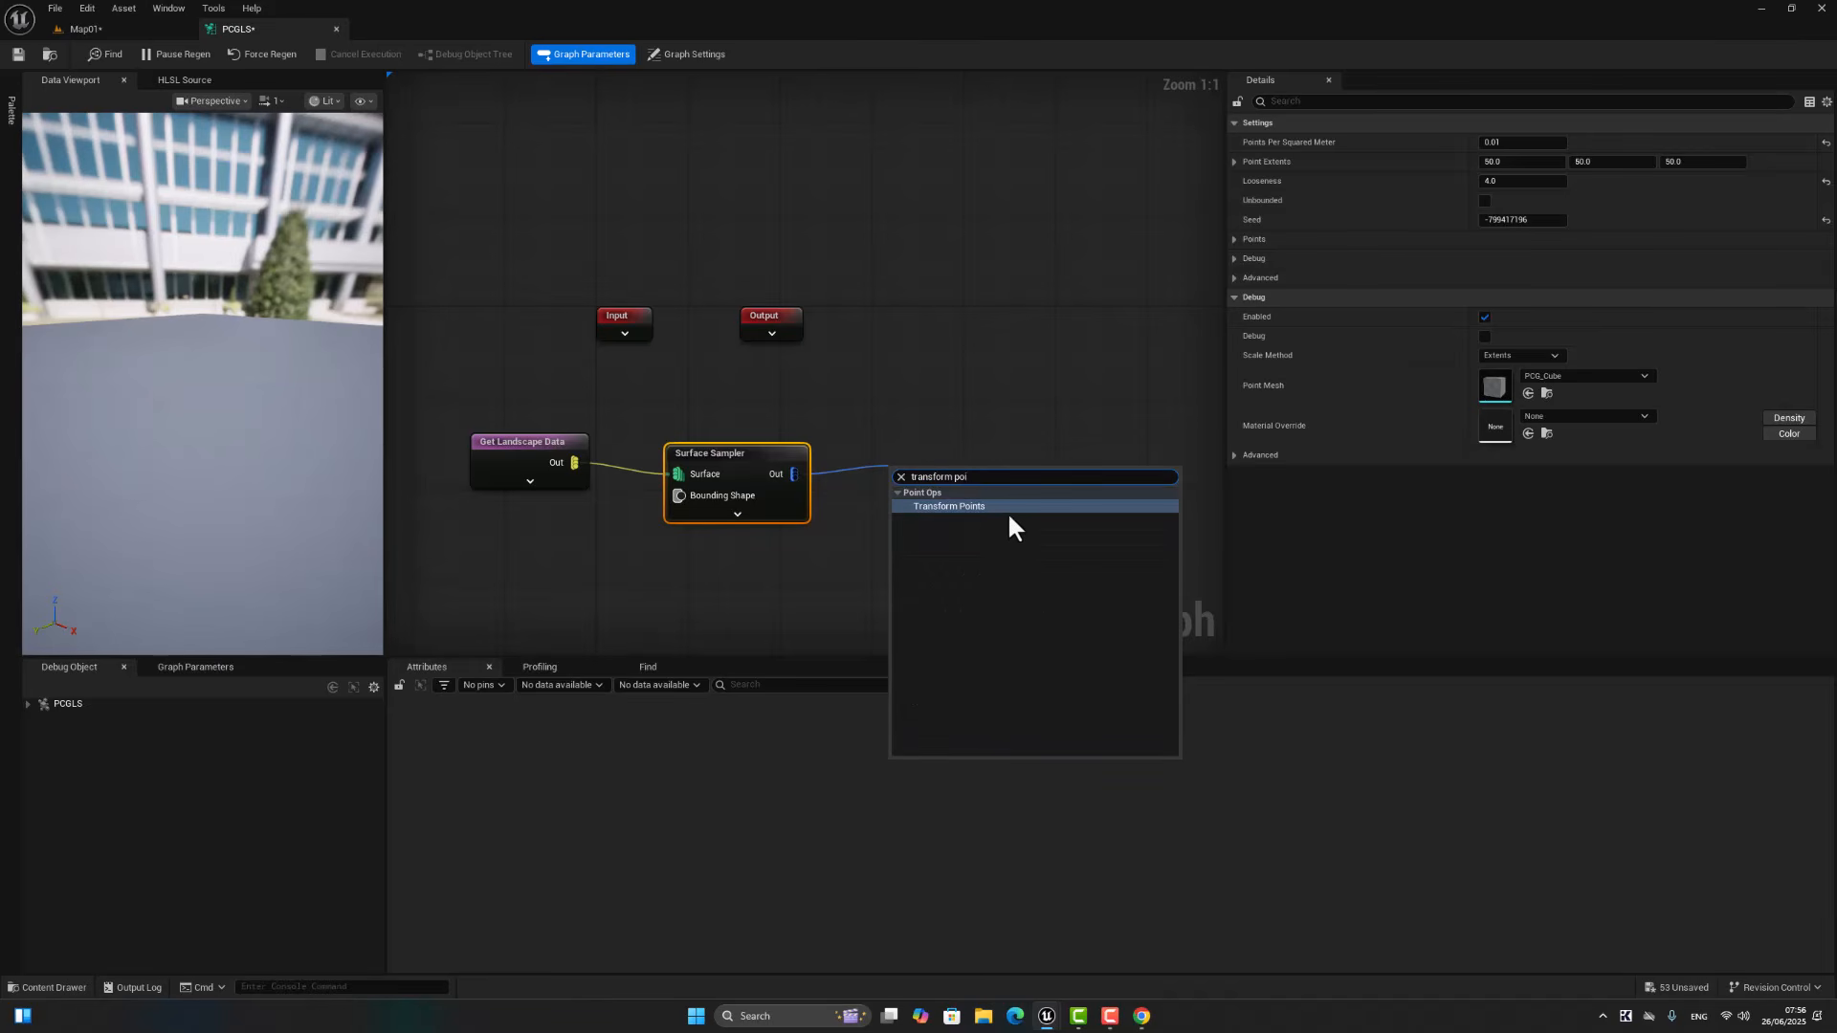
pyautogui.click(1007, 507)
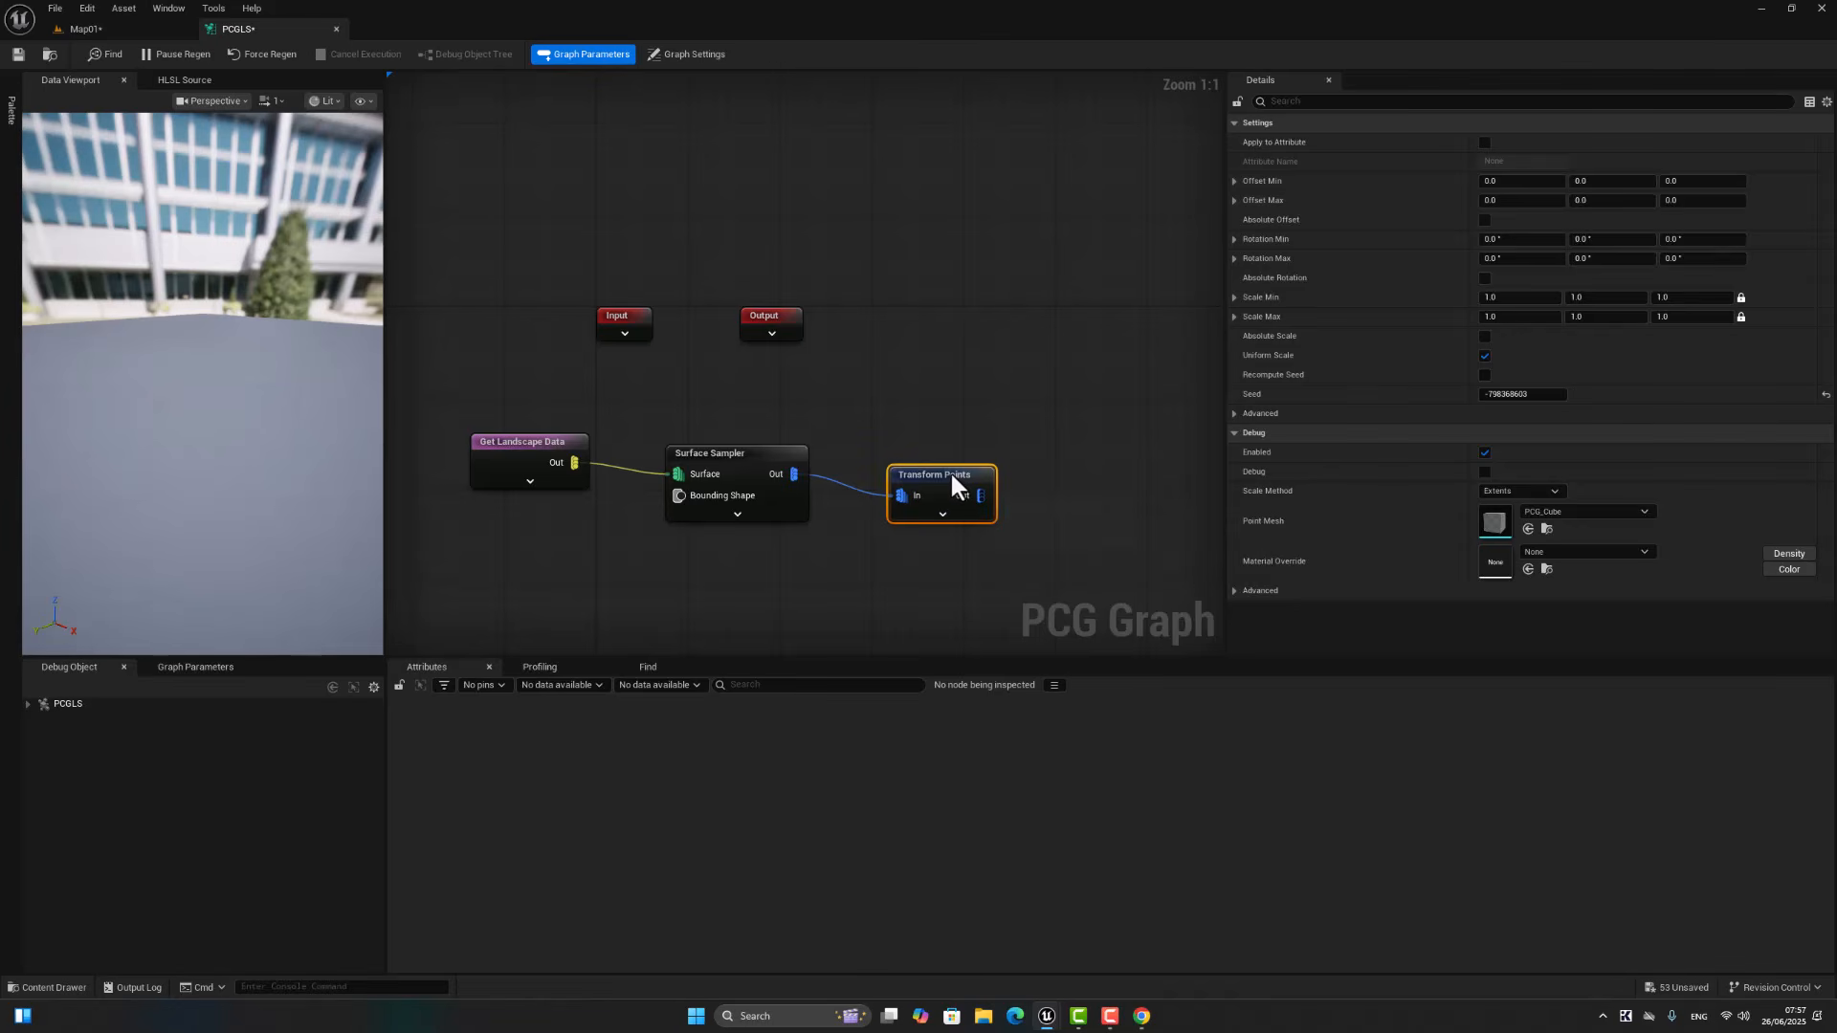
pyautogui.moveTo(947, 462); pyautogui.dragTo(947, 451)
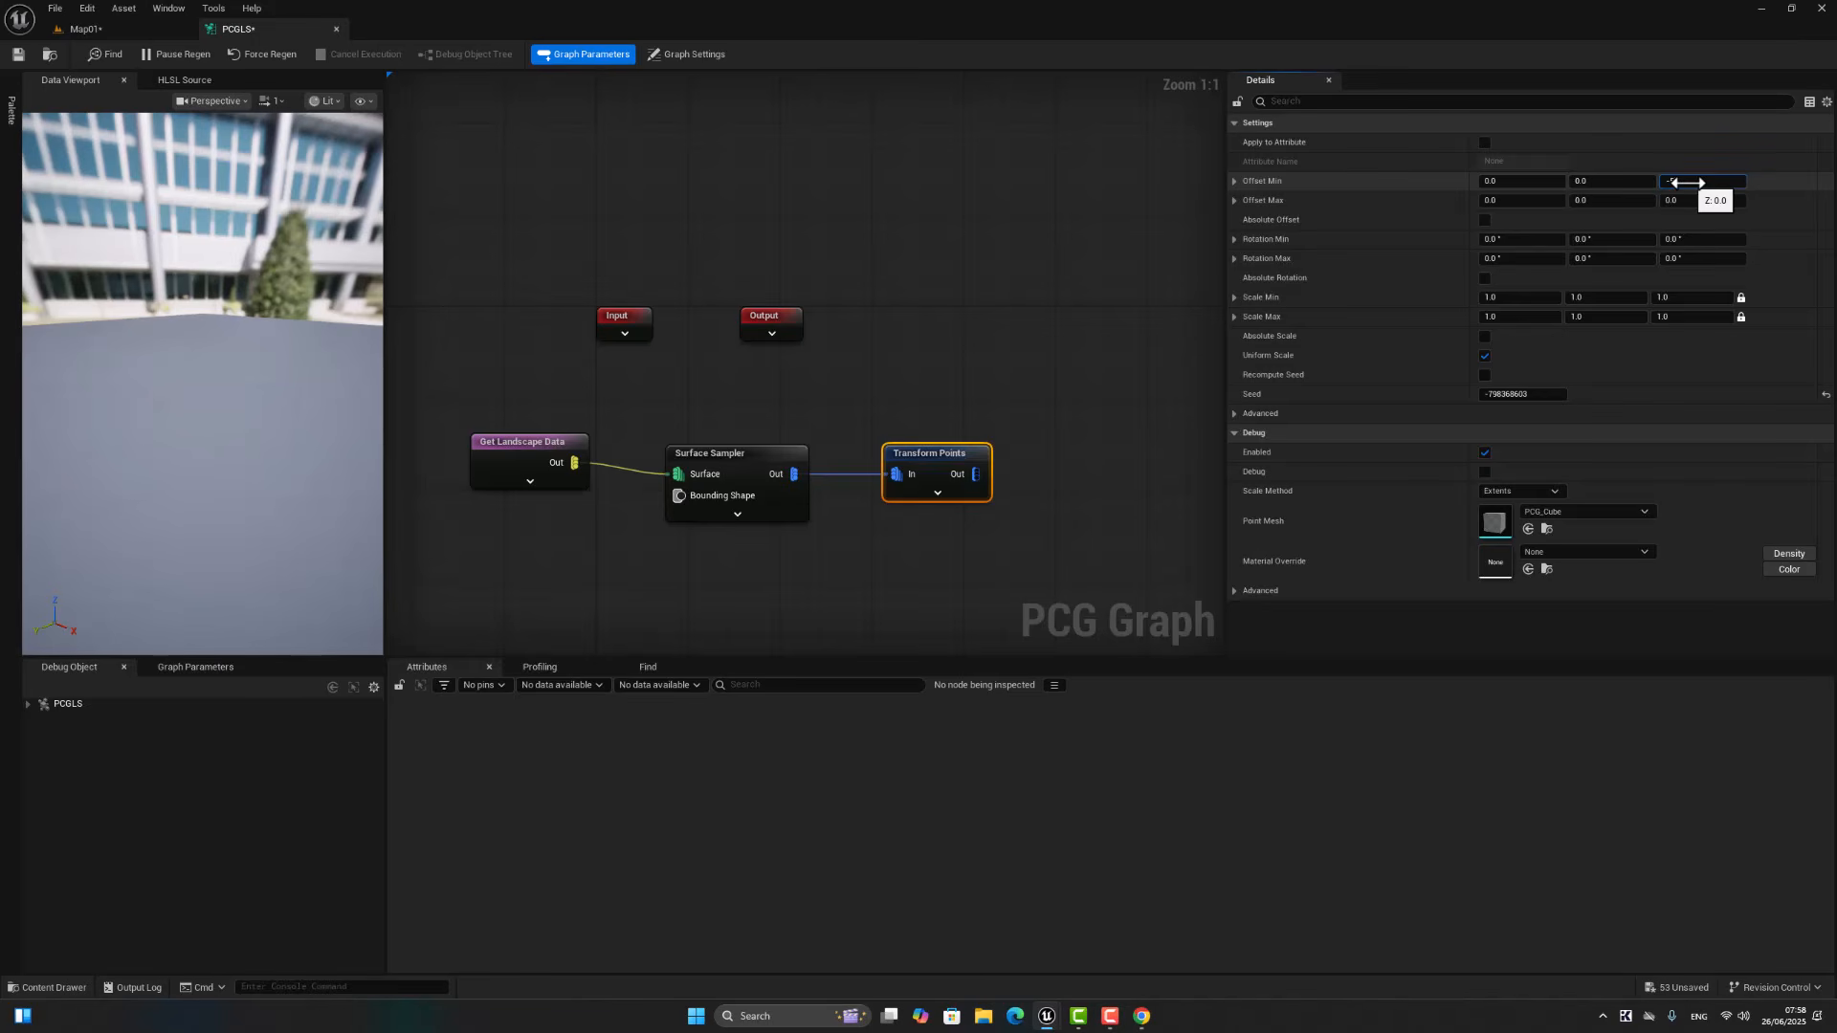
# Step: Set the Transform Points Z offset range from -5 to 10 and the maximum Z rotation to 360°
pyautogui.click(1694, 201)
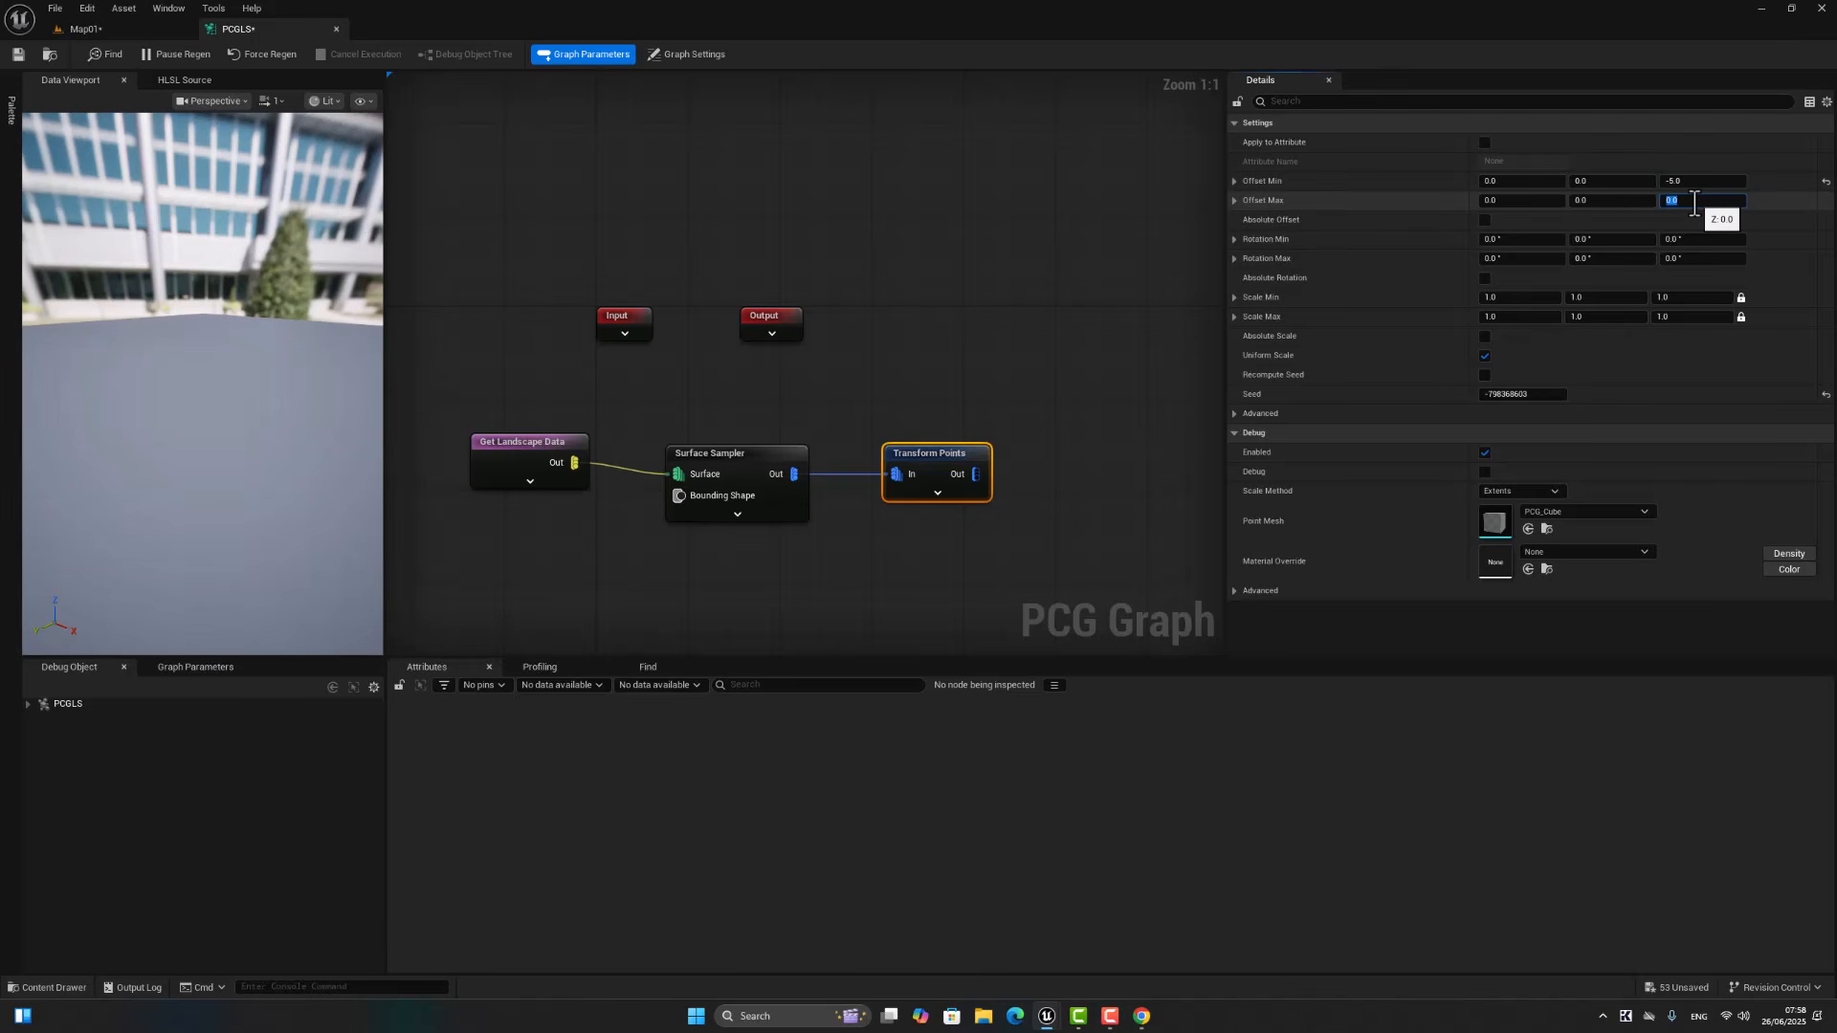
pyautogui.click(1702, 258)
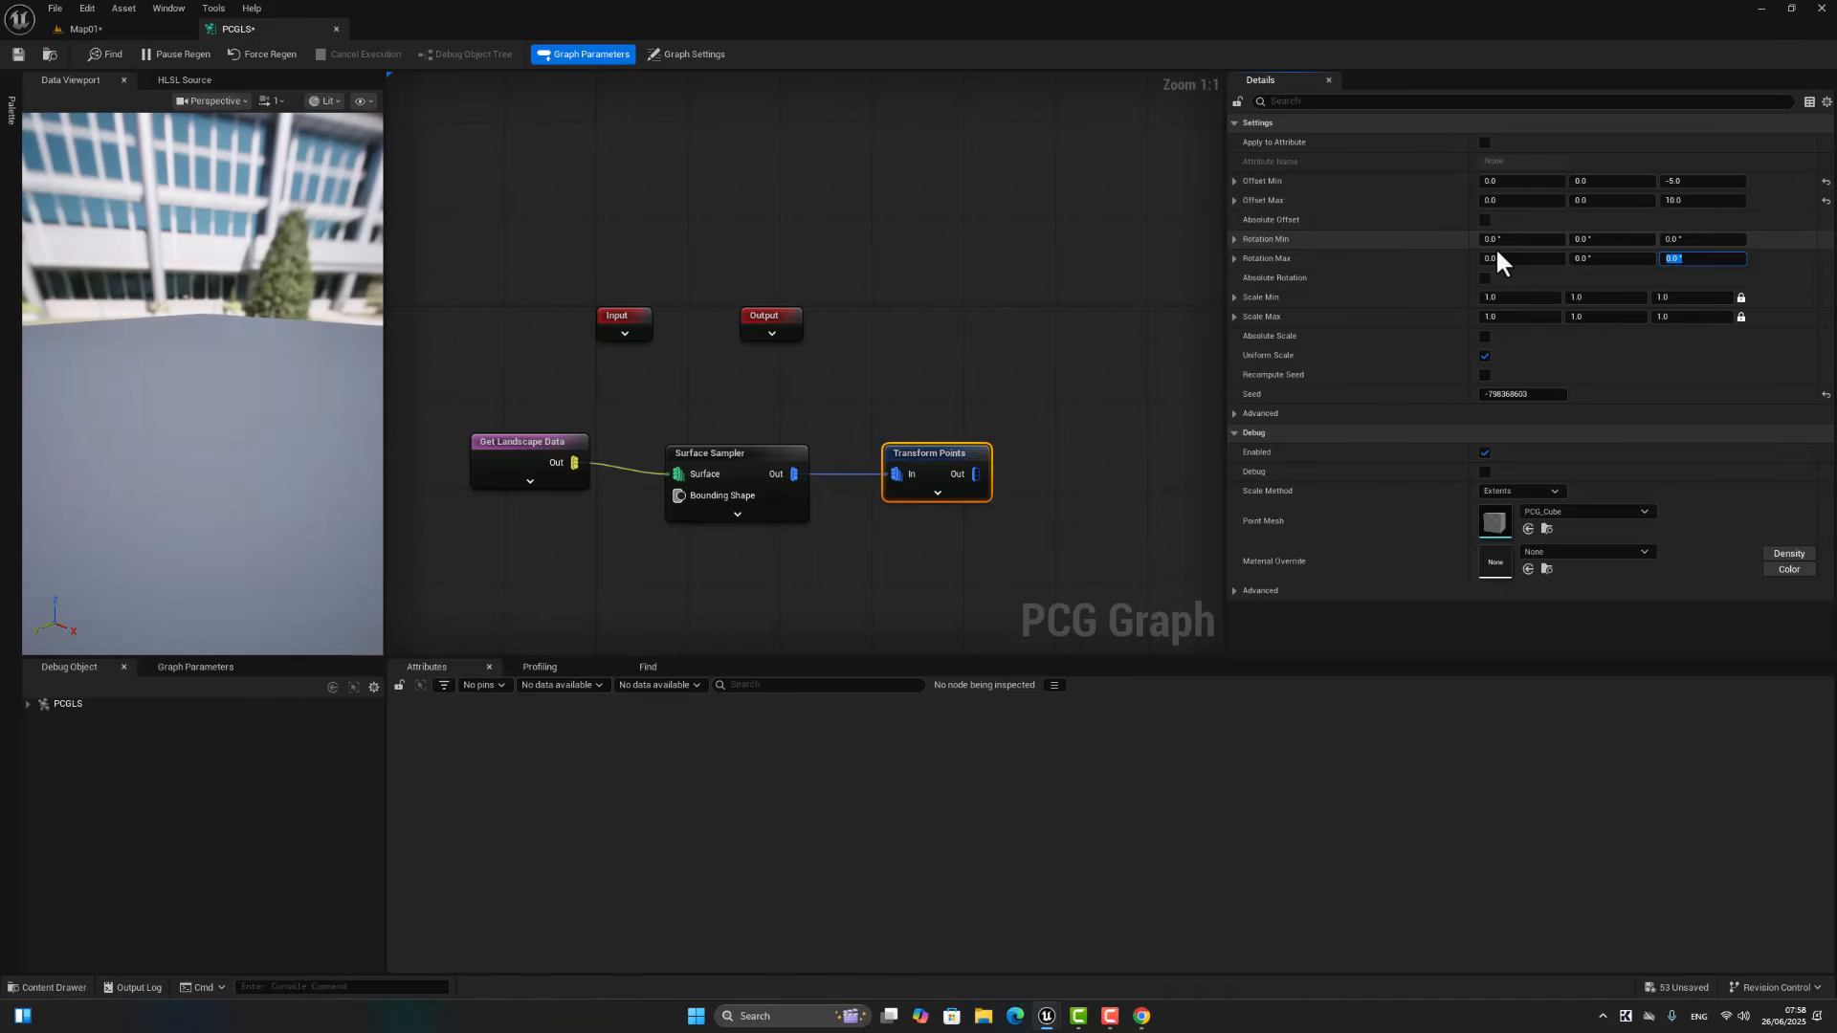
pyautogui.write('360')
pyautogui.press('Return')
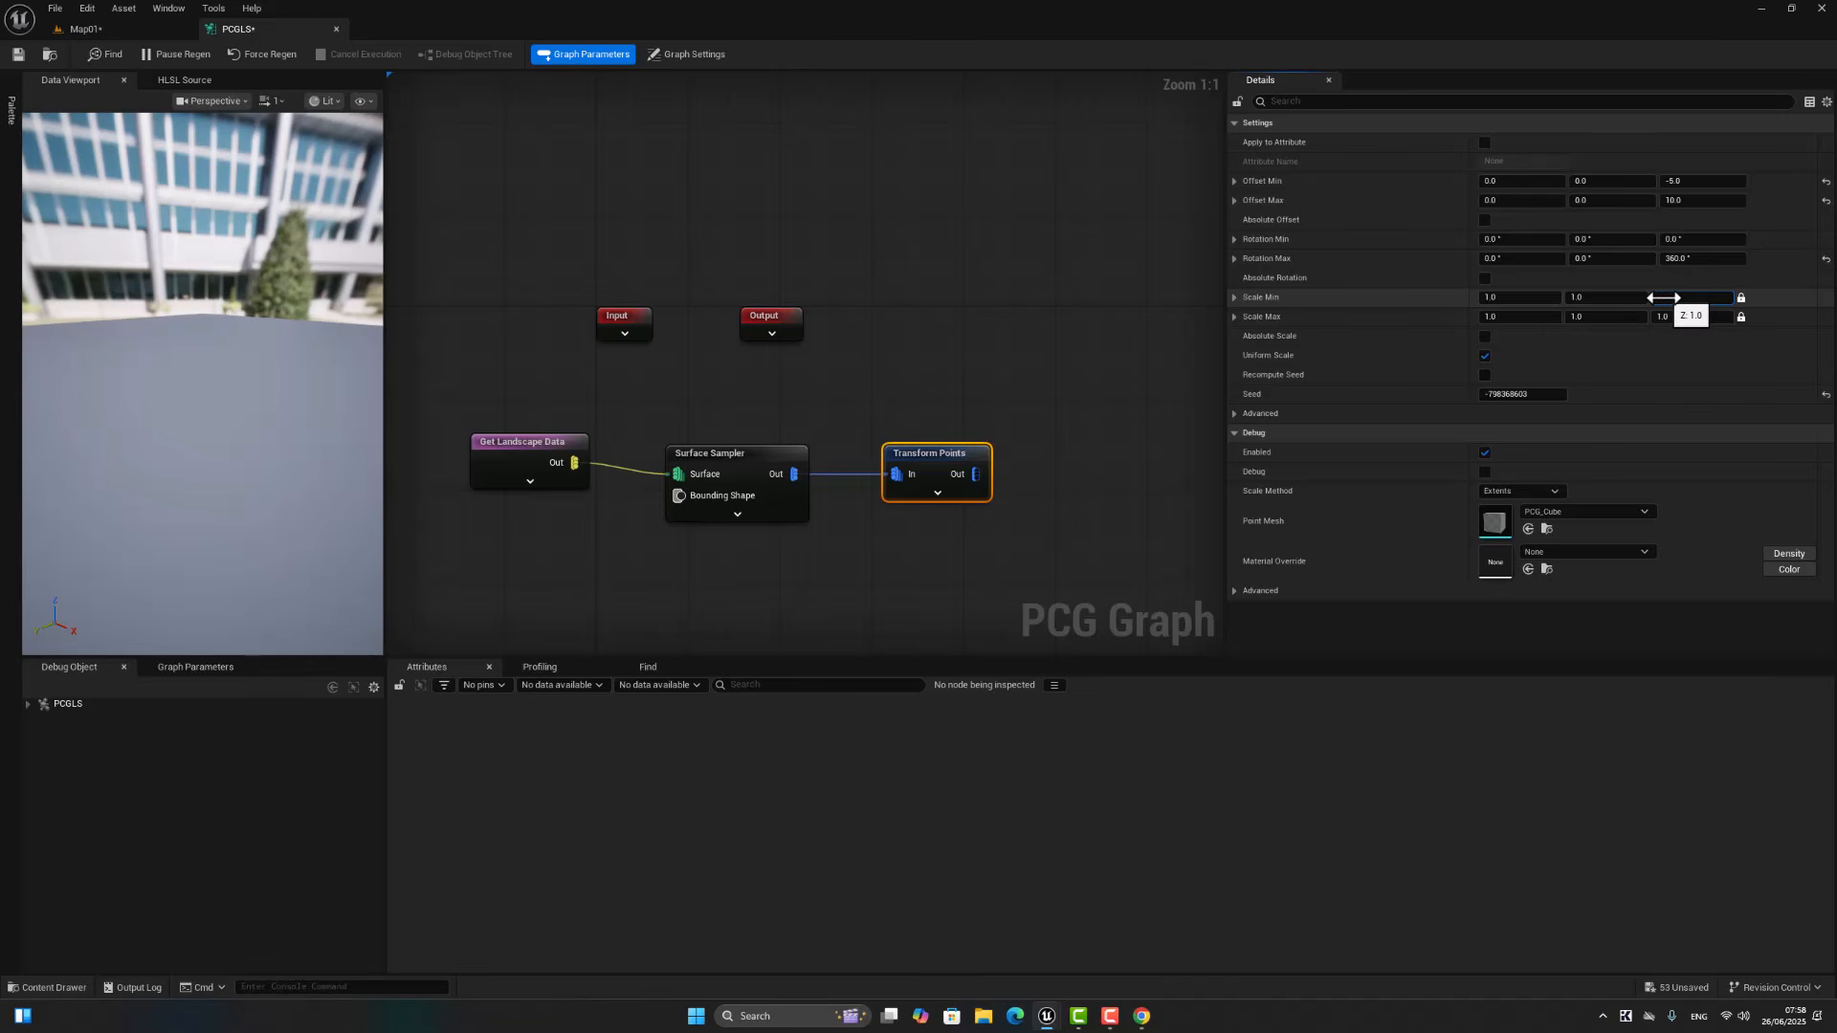
# Step: Set the Transform Points Scale Min to 0.8 and Scale Max to 2.0 on all axes
pyautogui.click(1664, 298)
pyautogui.write('-8')
pyautogui.click(1679, 317)
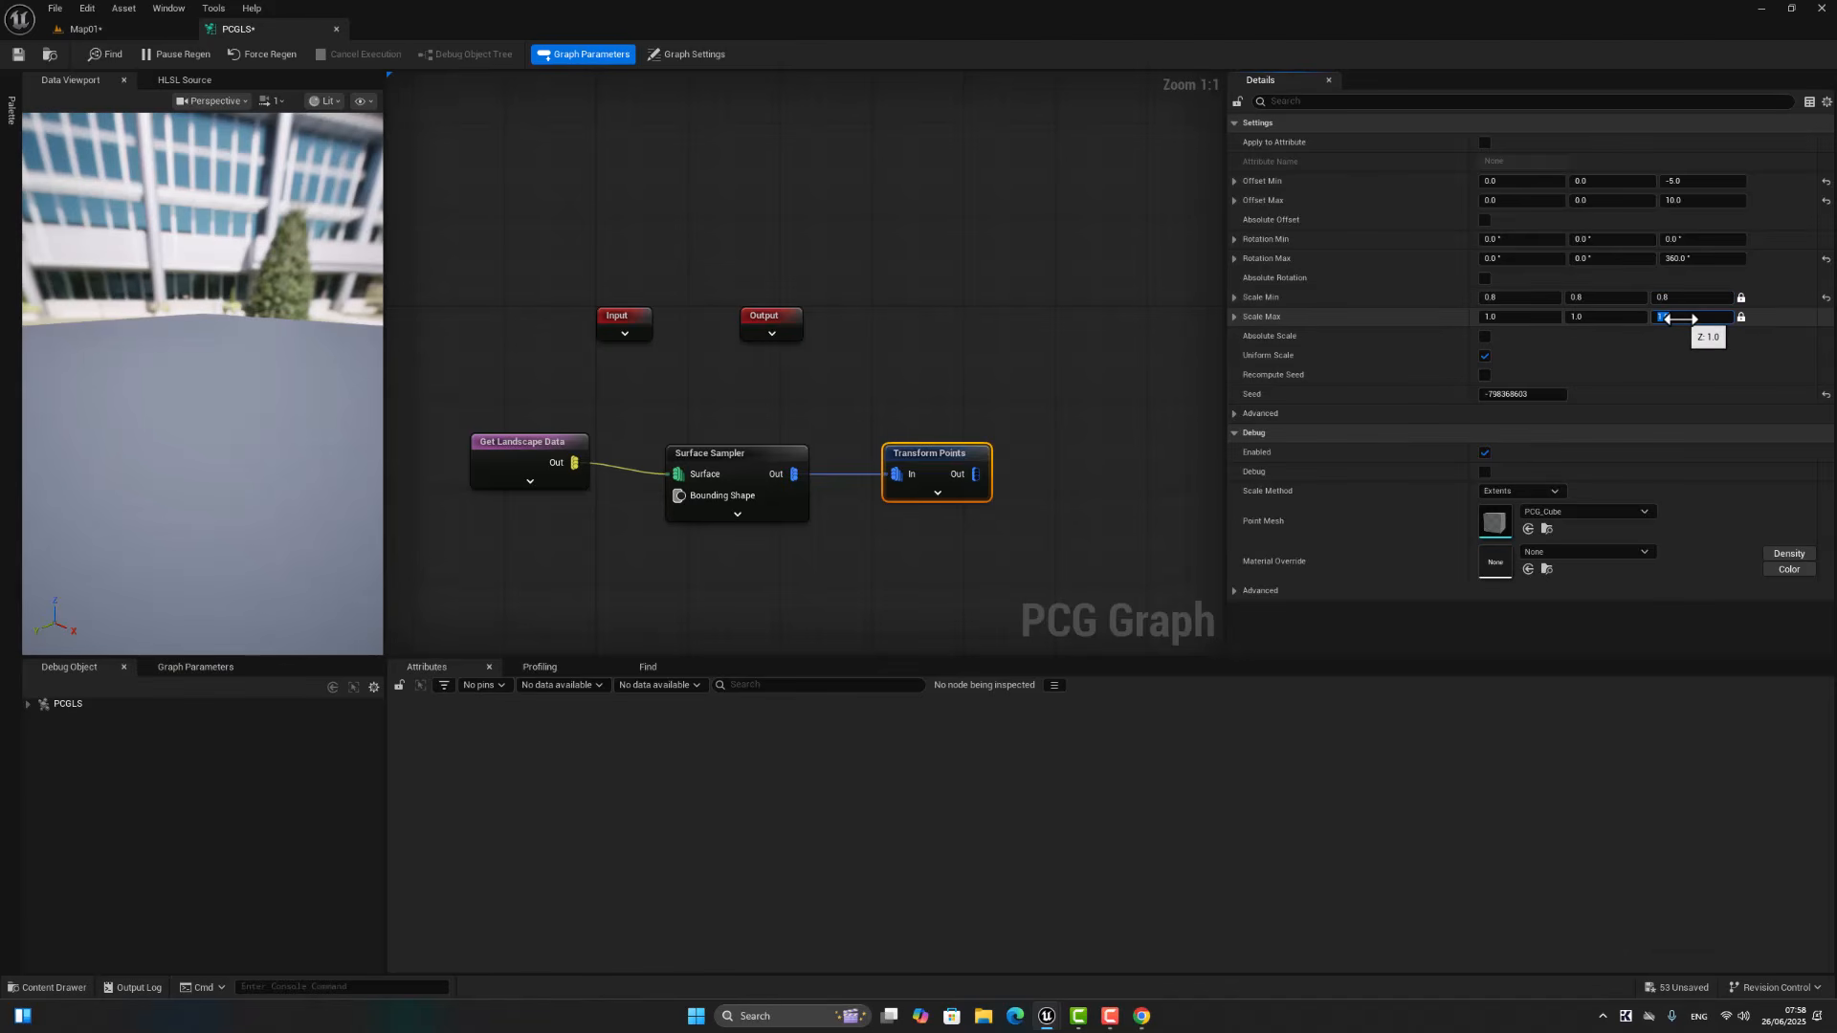
pyautogui.write('2')
pyautogui.press('Return')
# Step: Add a Bounds Modifier node fed by the Transform Points output and line it up beside that node
pyautogui.moveTo(974, 473); pyautogui.dragTo(1051, 477)
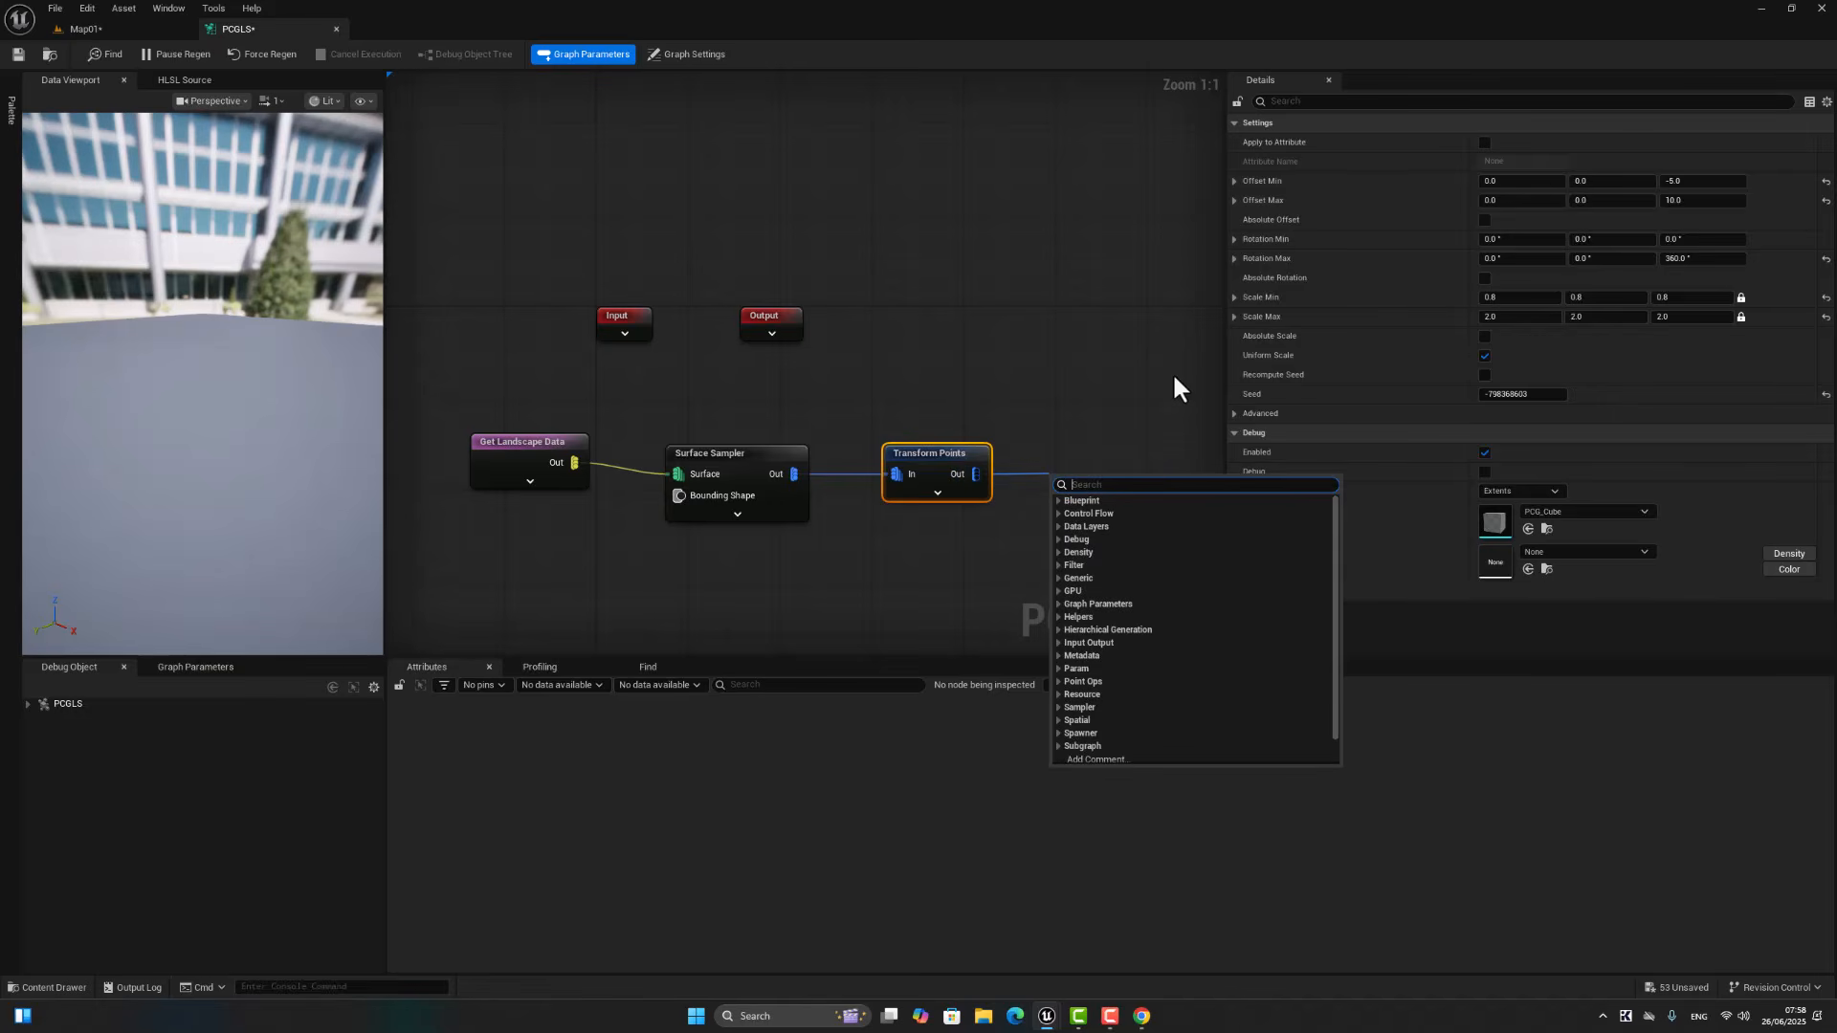
pyautogui.write('d')
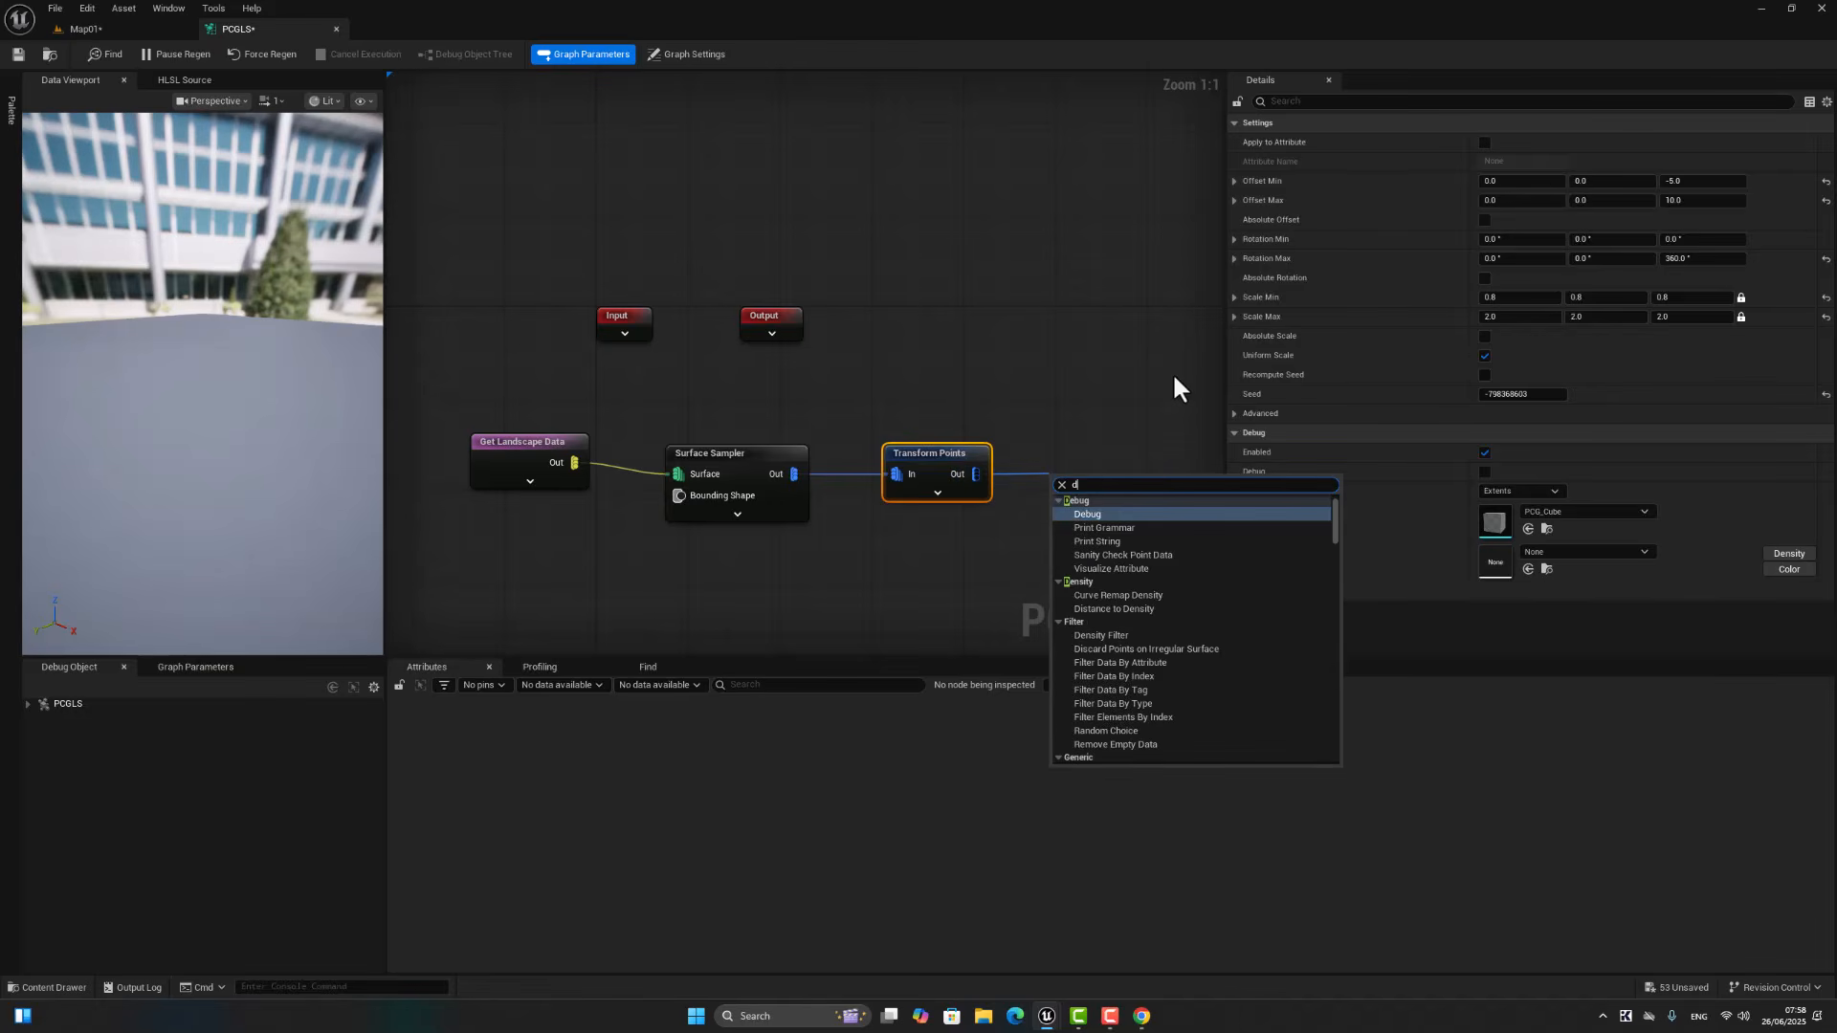
pyautogui.write('ound')
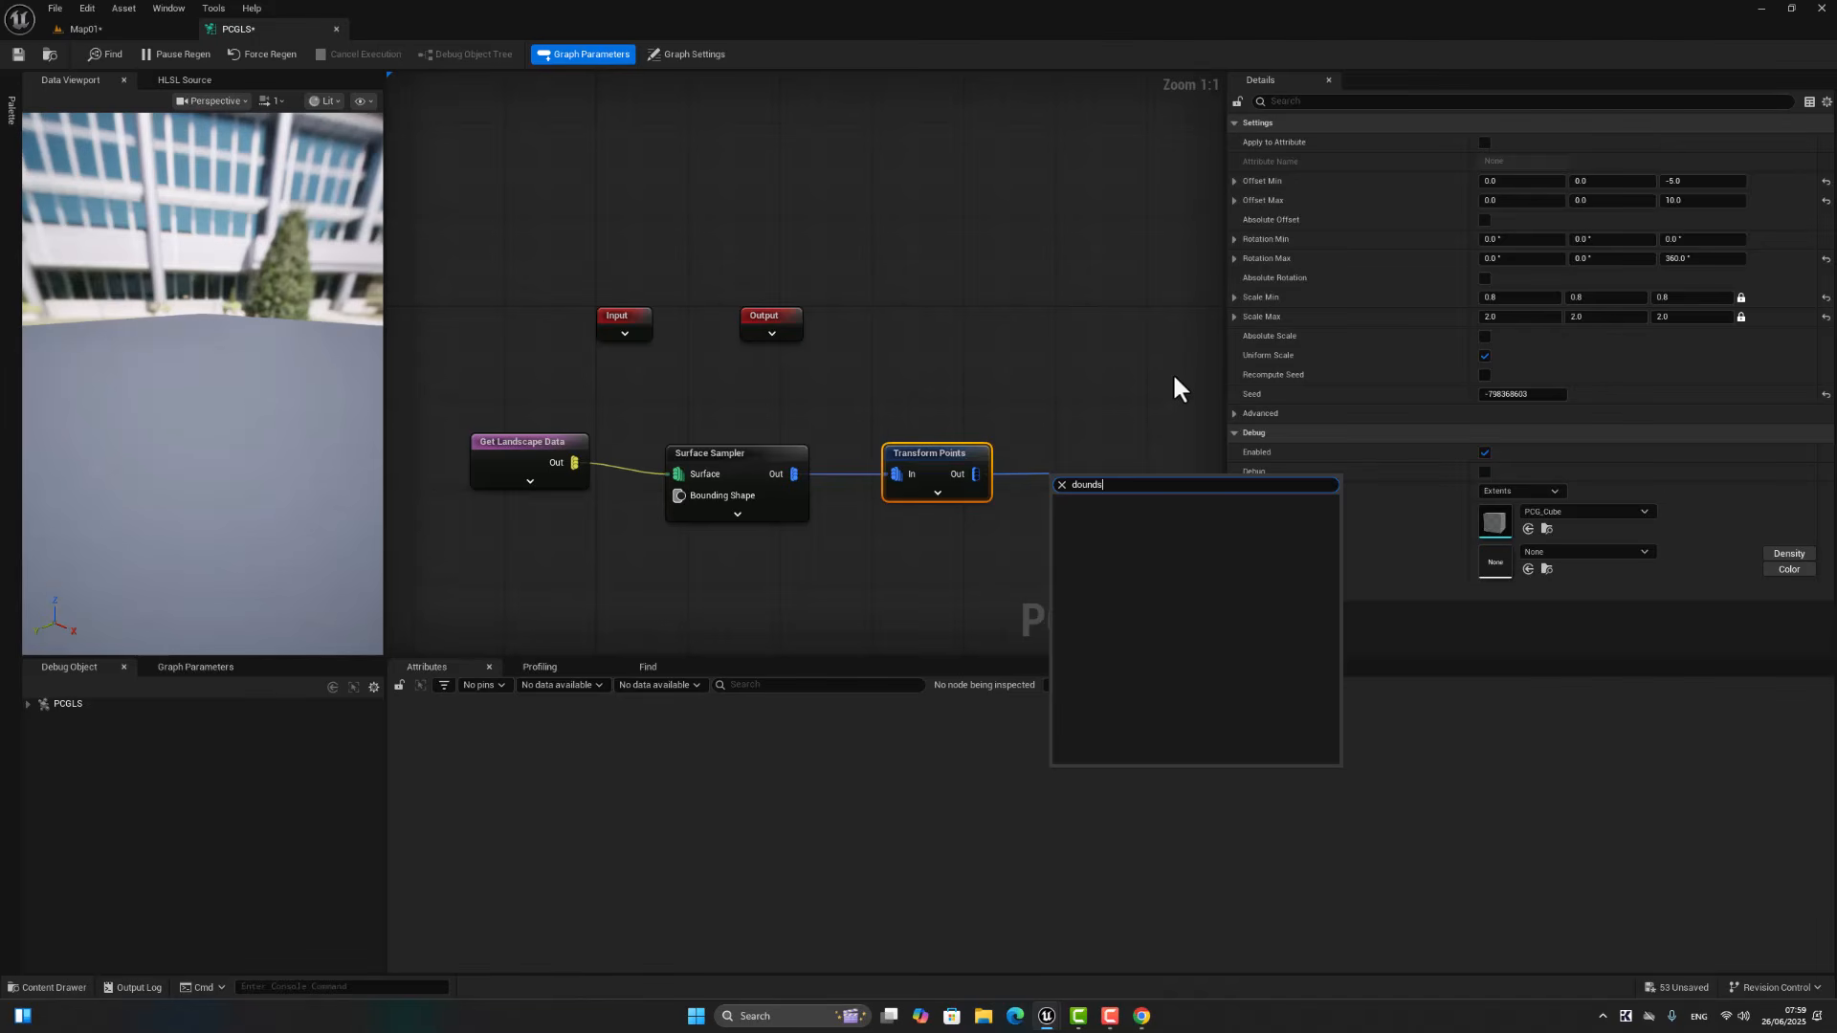
pyautogui.hotkey('ctrl', 'a')
pyautogui.press('BackSpace')
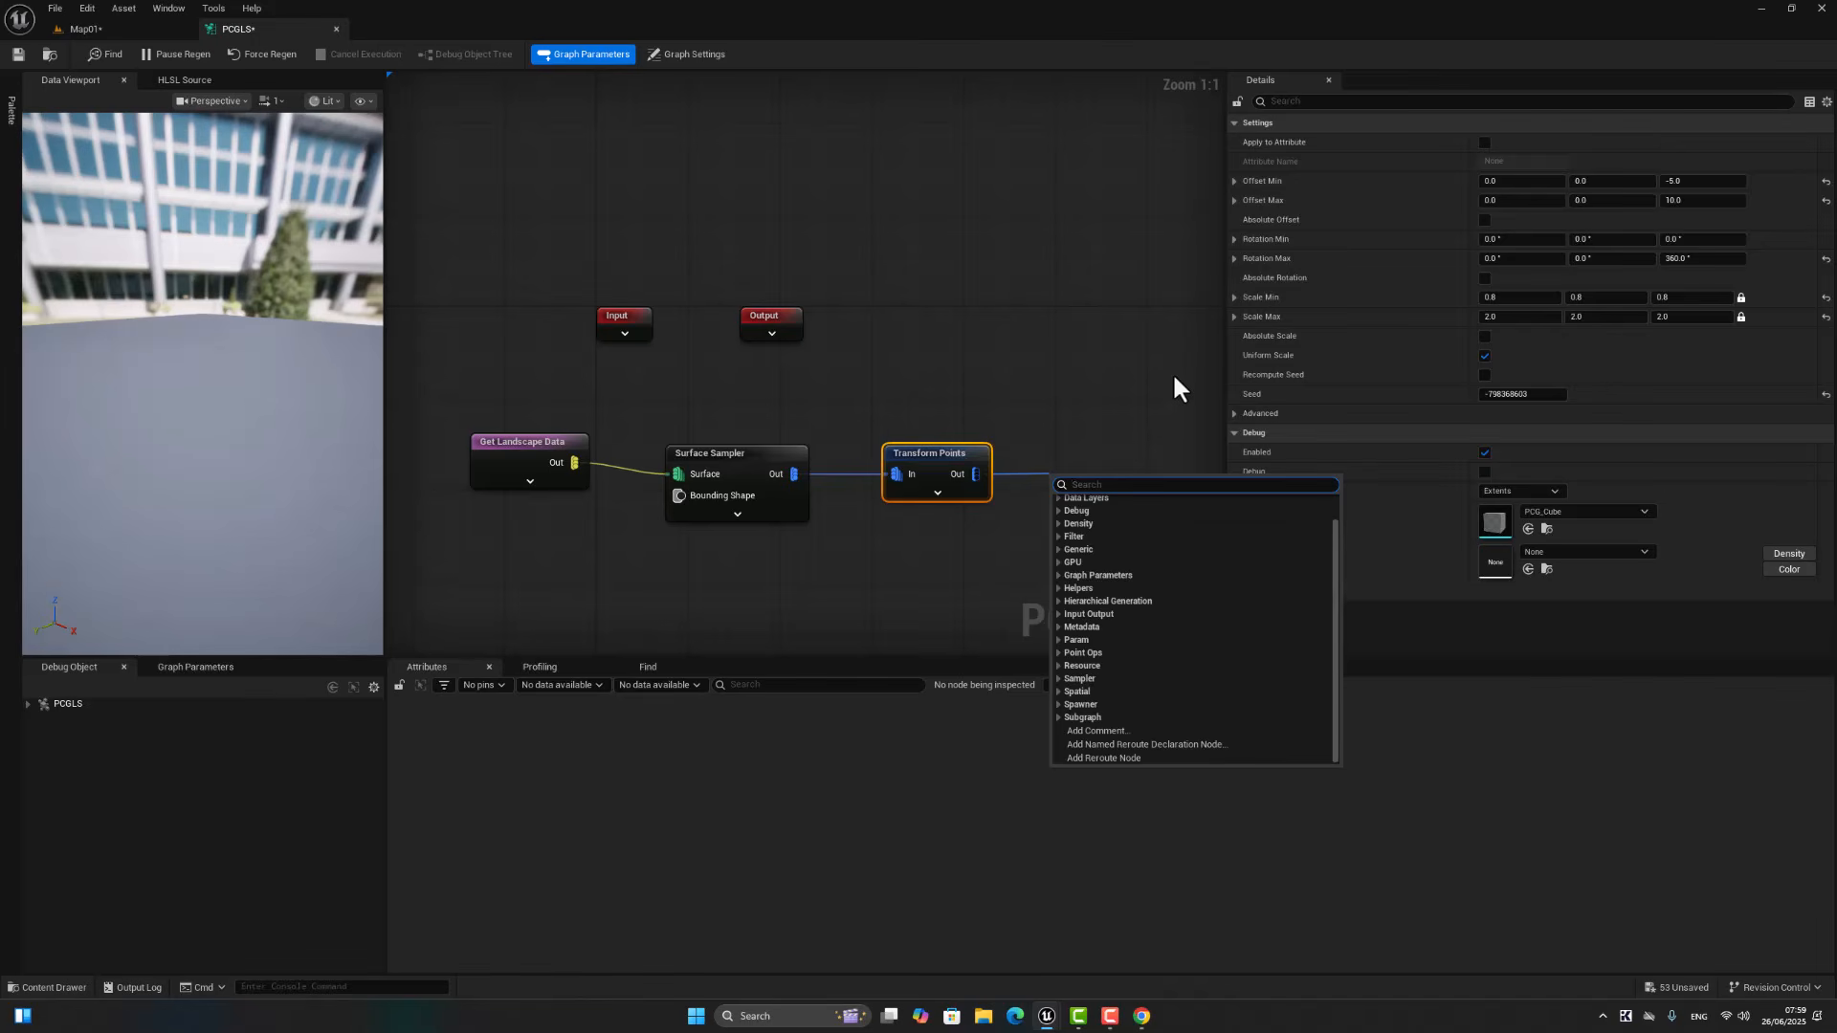
pyautogui.write('boun')
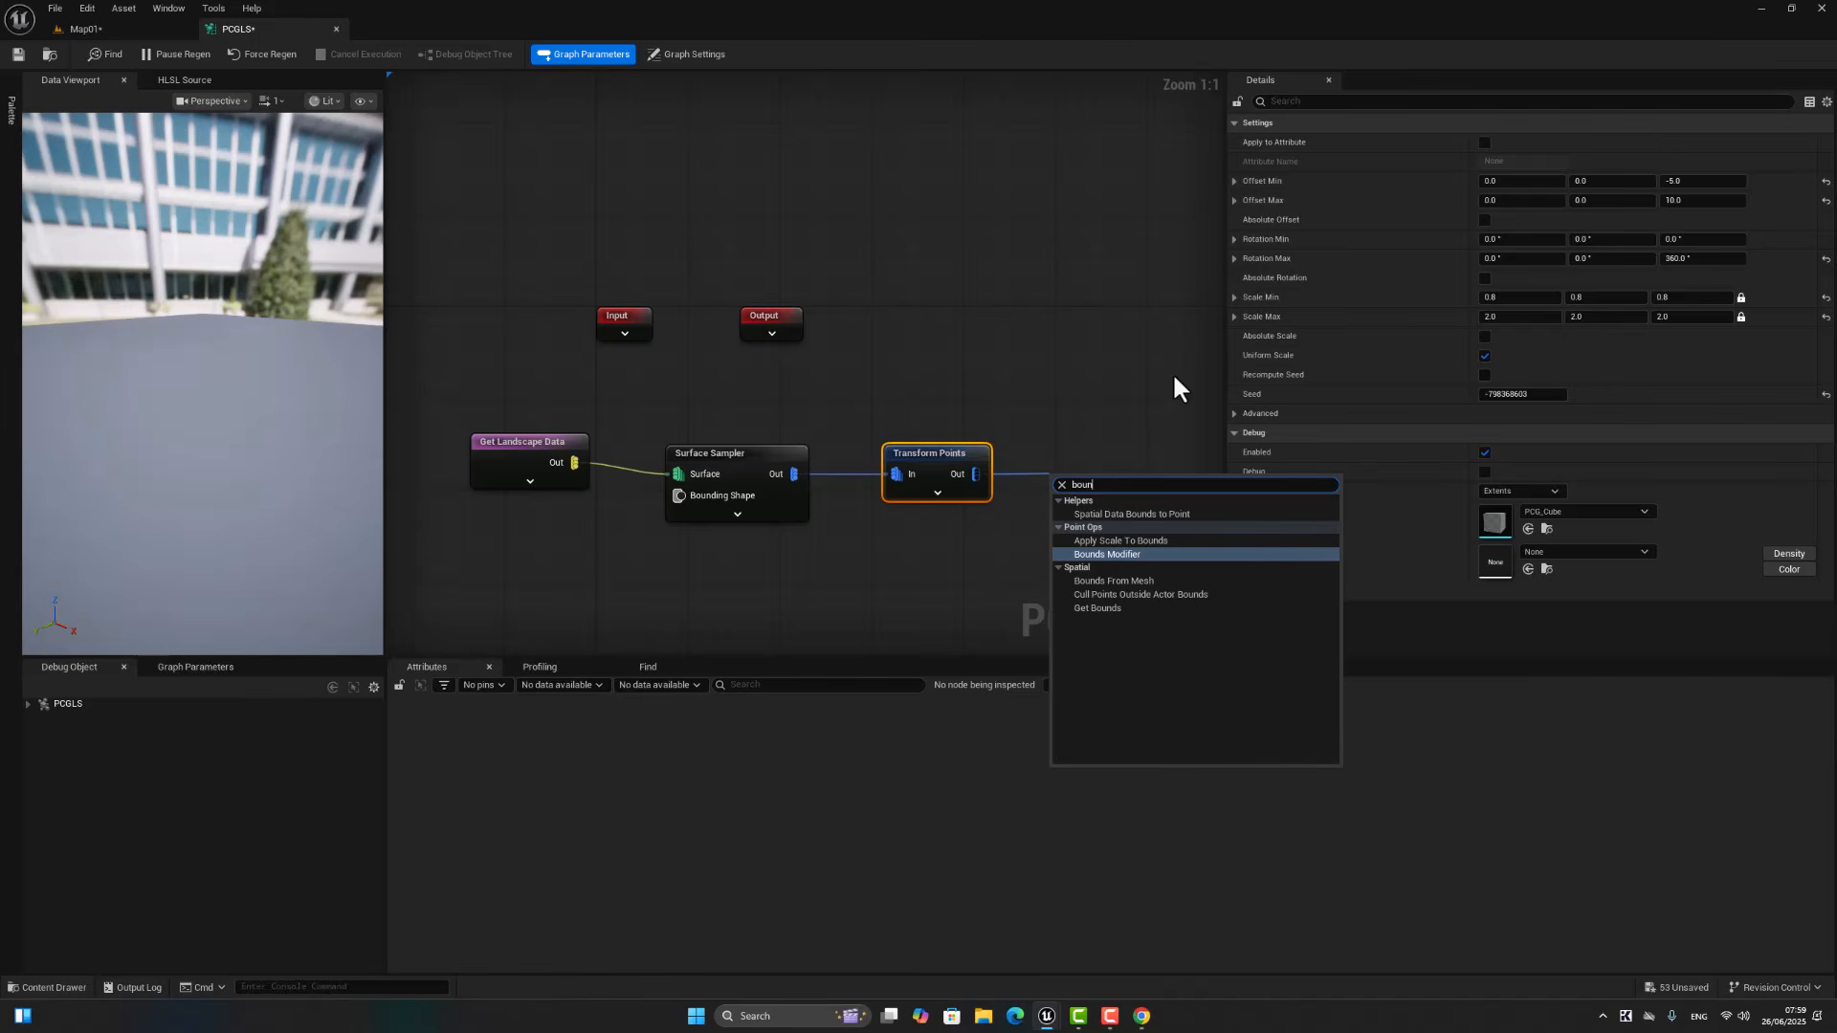
pyautogui.click(1133, 554)
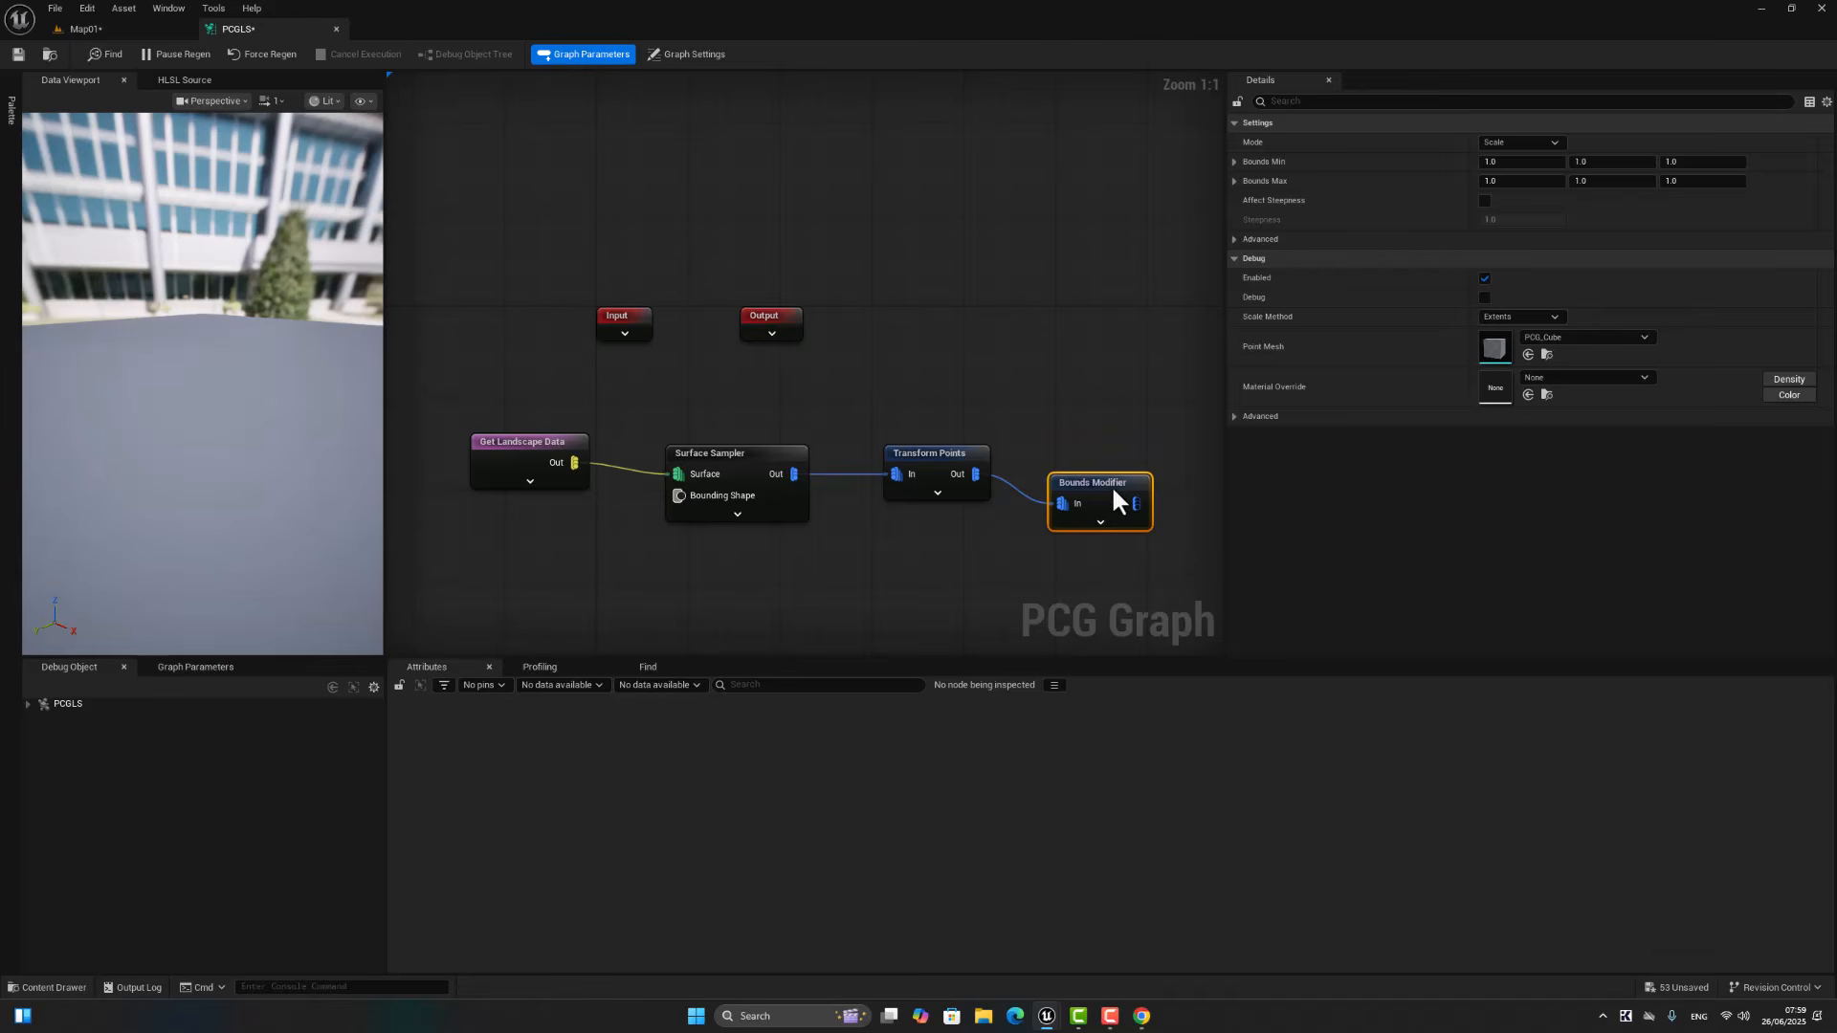
pyautogui.moveTo(1111, 484); pyautogui.dragTo(1117, 466)
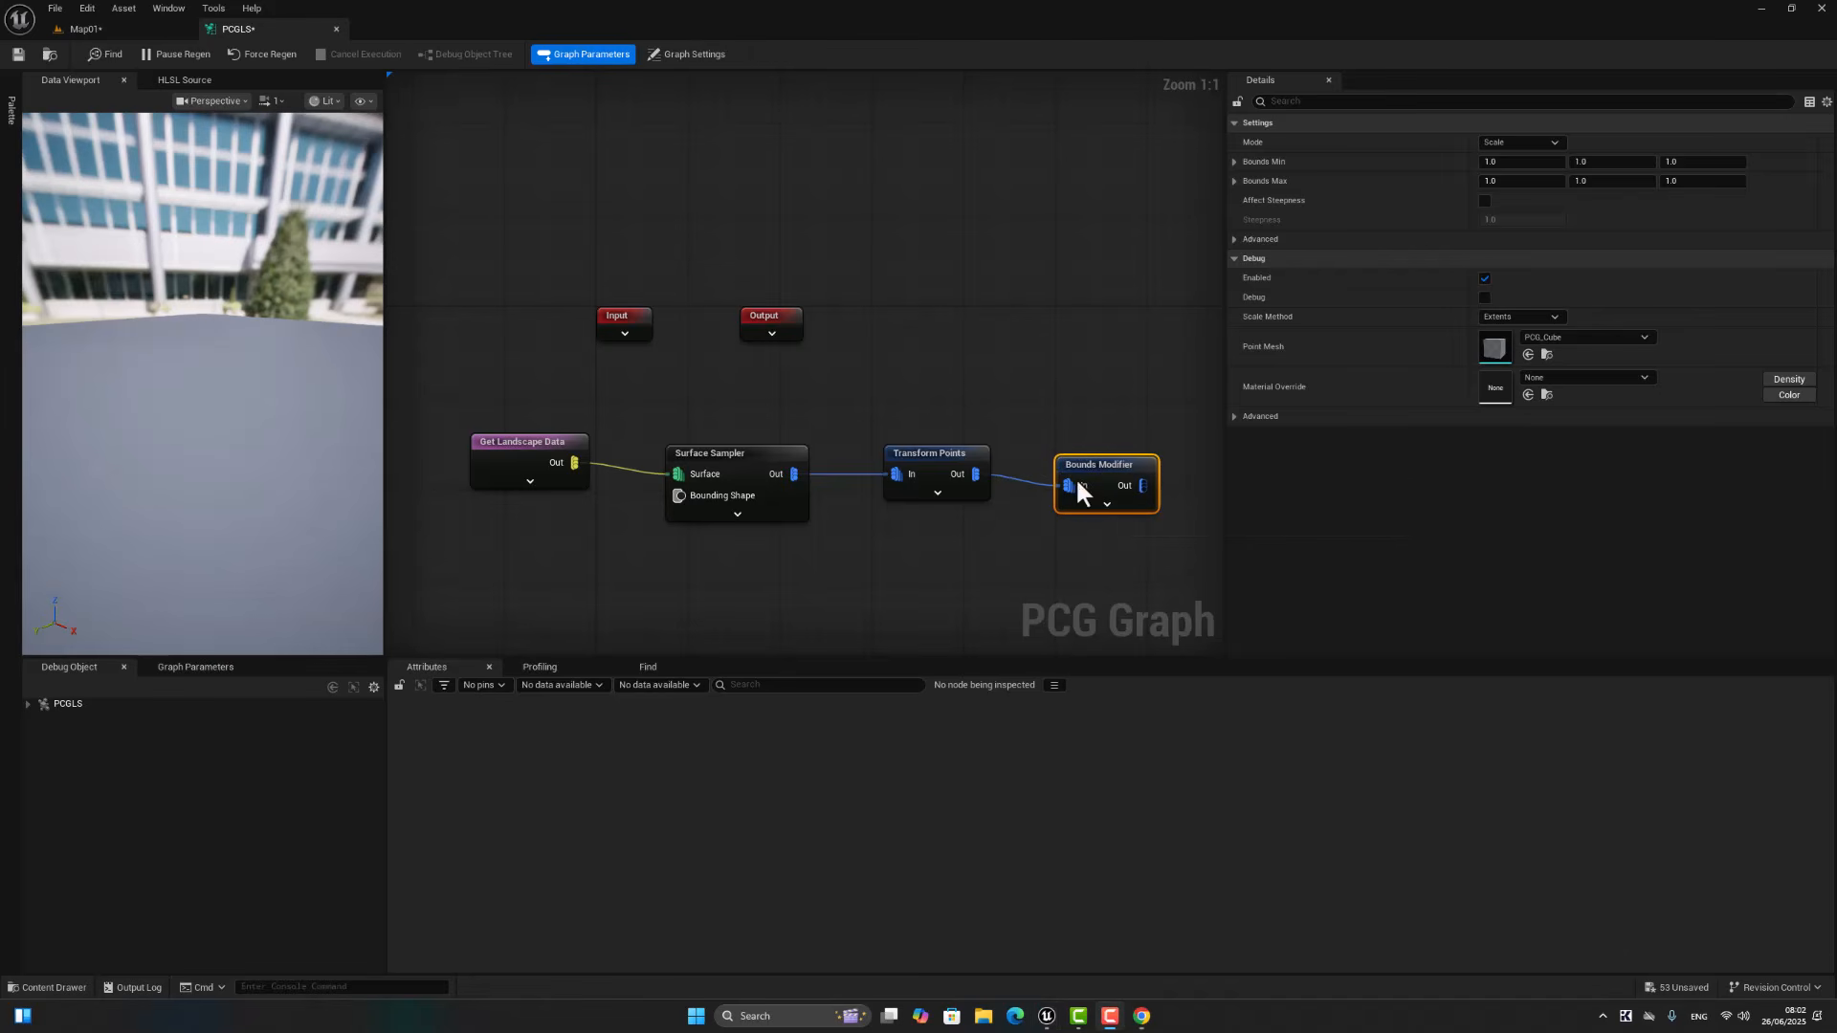
# Step: Add a Static Mesh Spawner node fed by the Bounds Modifier output
pyautogui.moveTo(1018, 547); pyautogui.dragTo(914, 548, button='right')
pyautogui.moveTo(899, 497); pyautogui.dragTo(1009, 499)
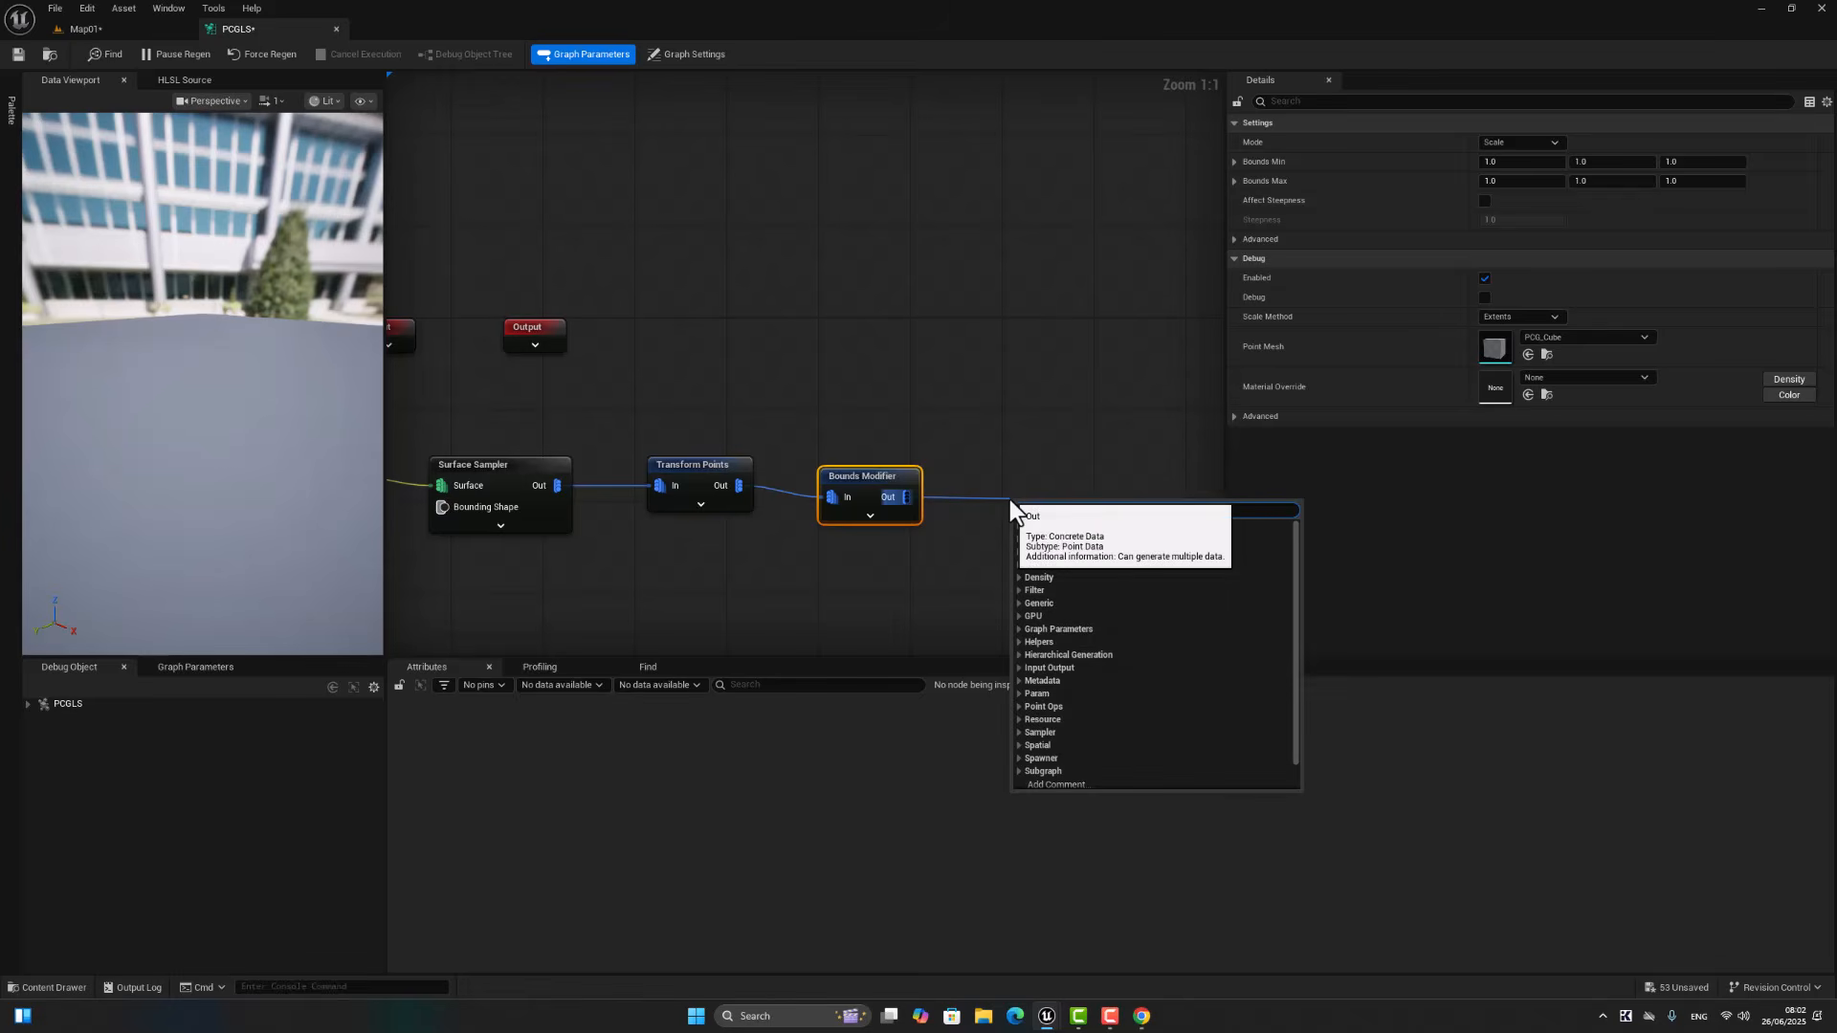
pyautogui.write('st')
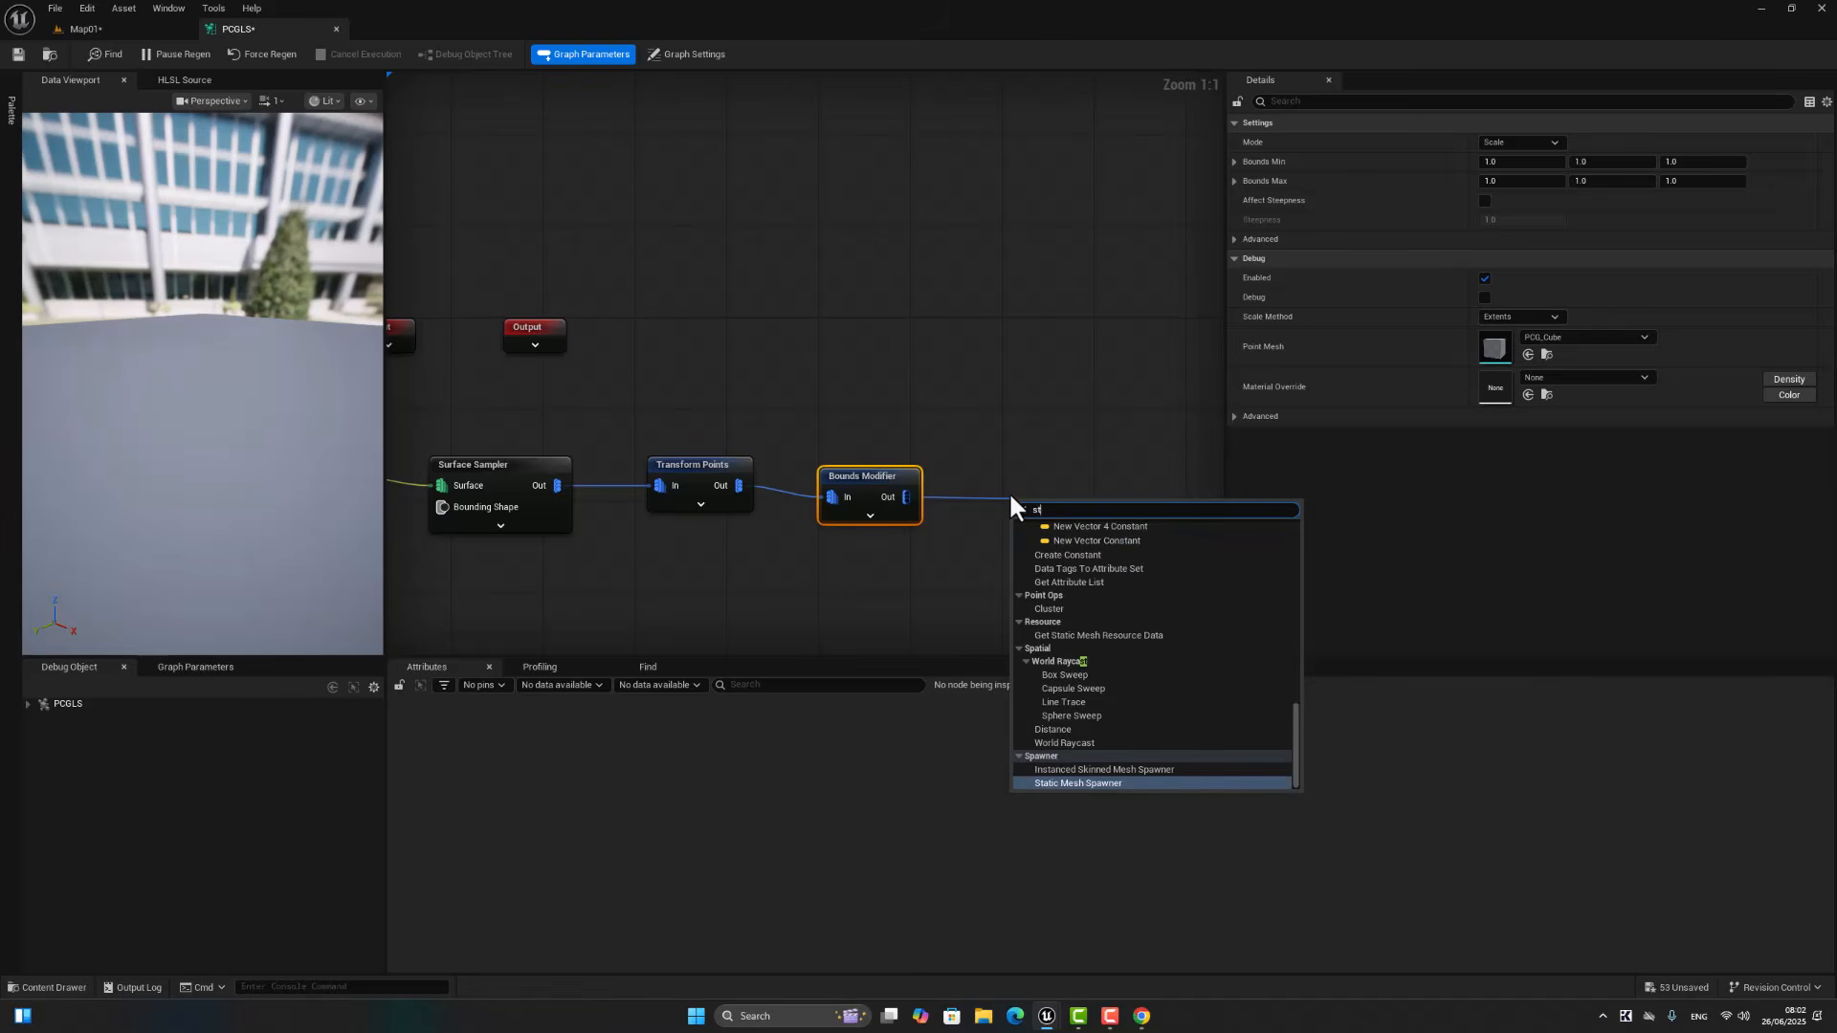
pyautogui.click(1052, 780)
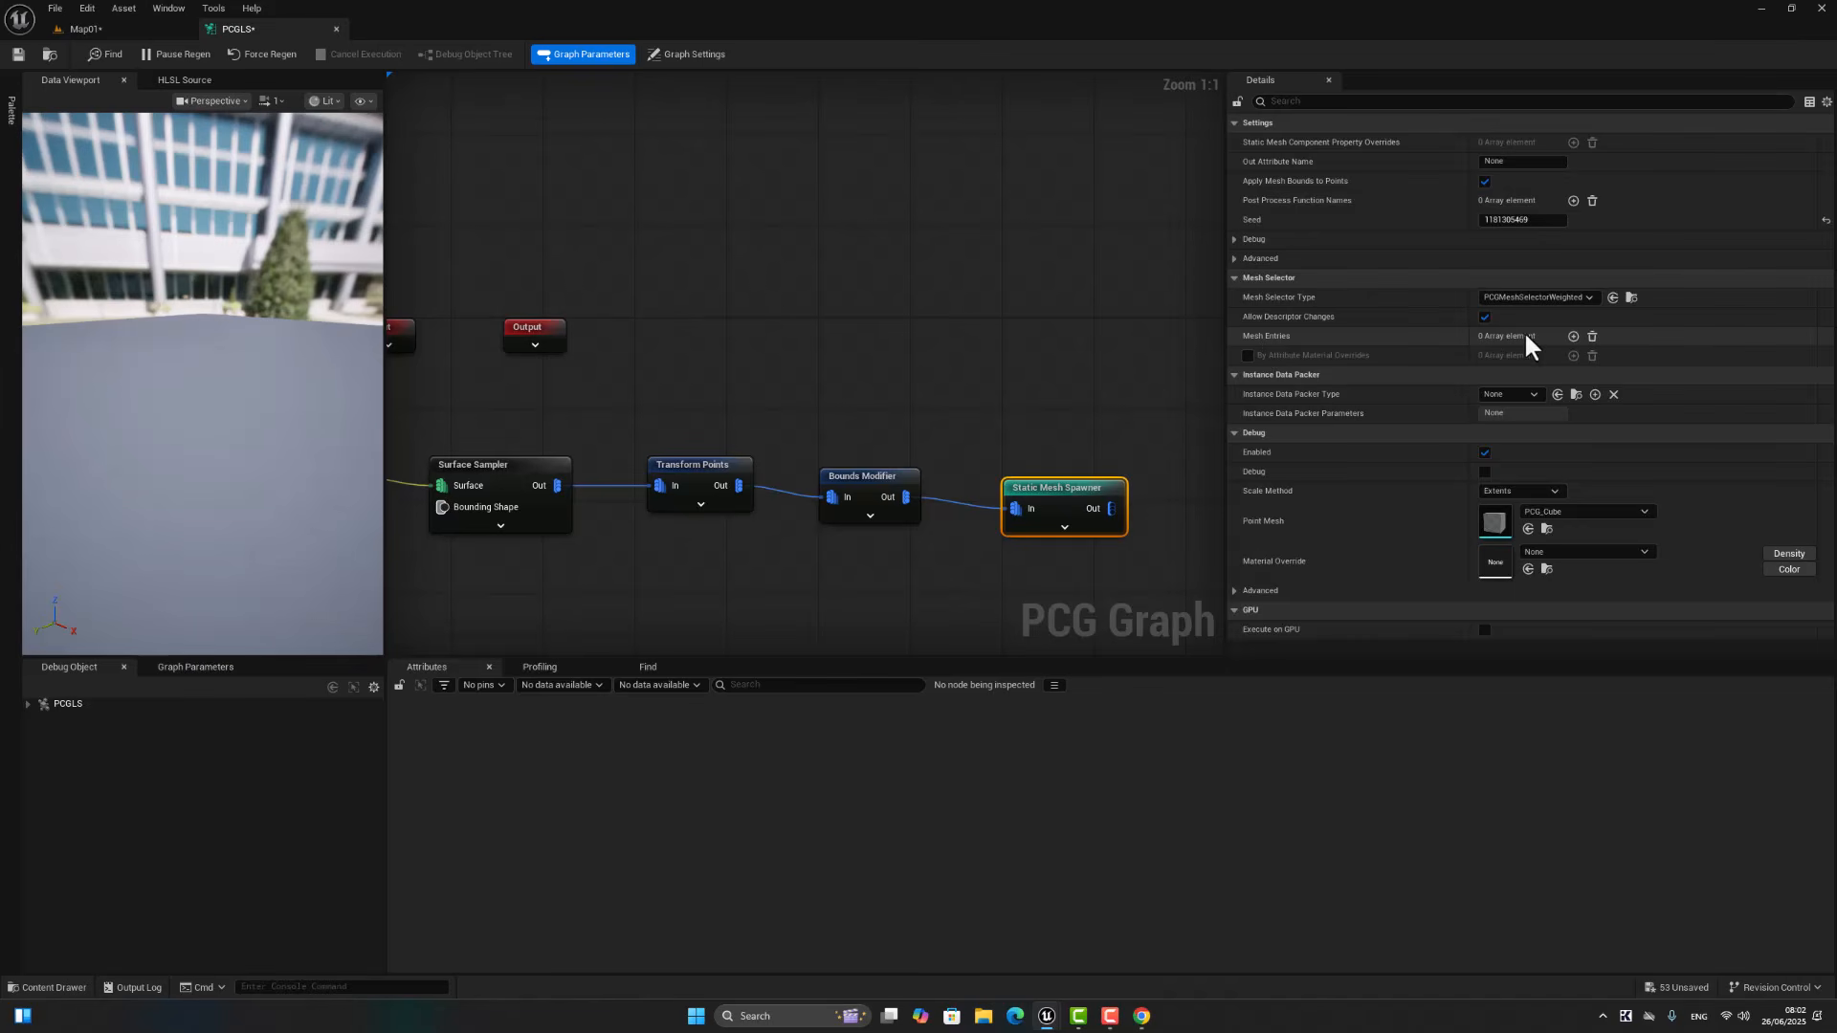
# Step: Add three mesh entries to the Static Mesh Spawner
pyautogui.click(1572, 335)
pyautogui.click(1569, 336)
pyautogui.click(1569, 335)
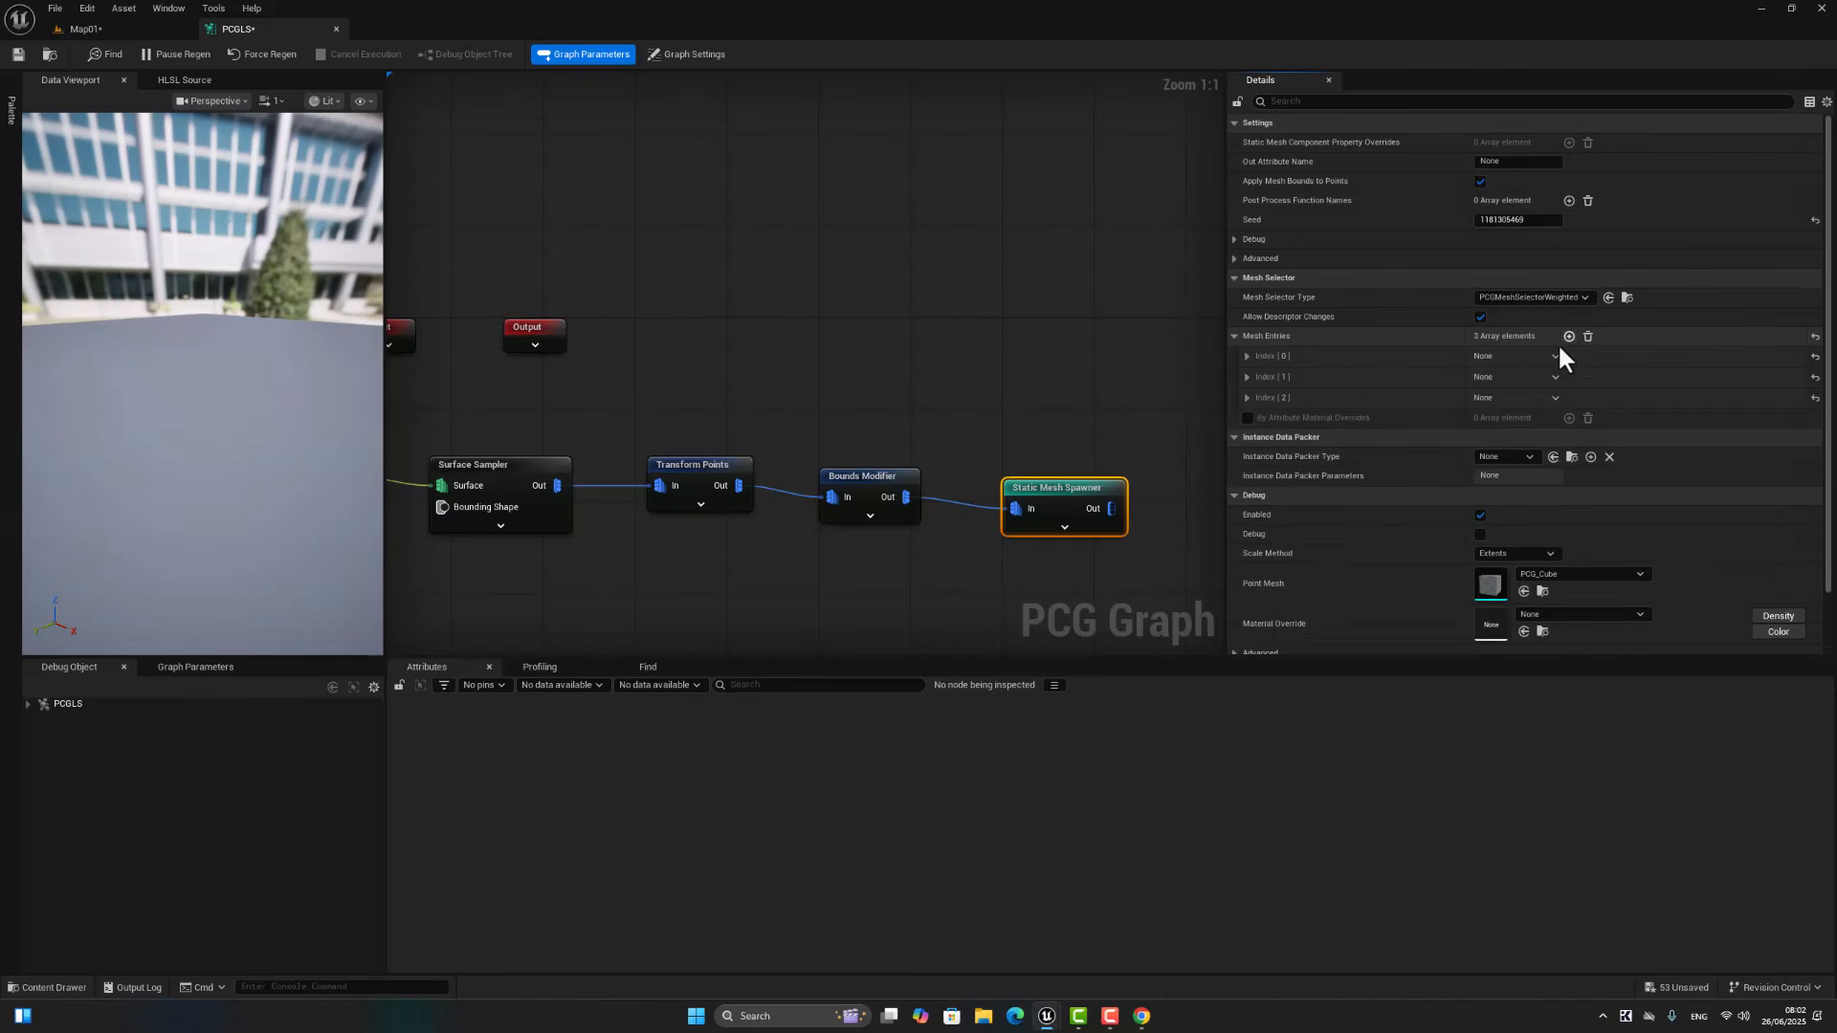
# Step: Browse to the Meshes folder of PN_interactiveSpruceForest and filter its contents to static meshes
pyautogui.click(50, 988)
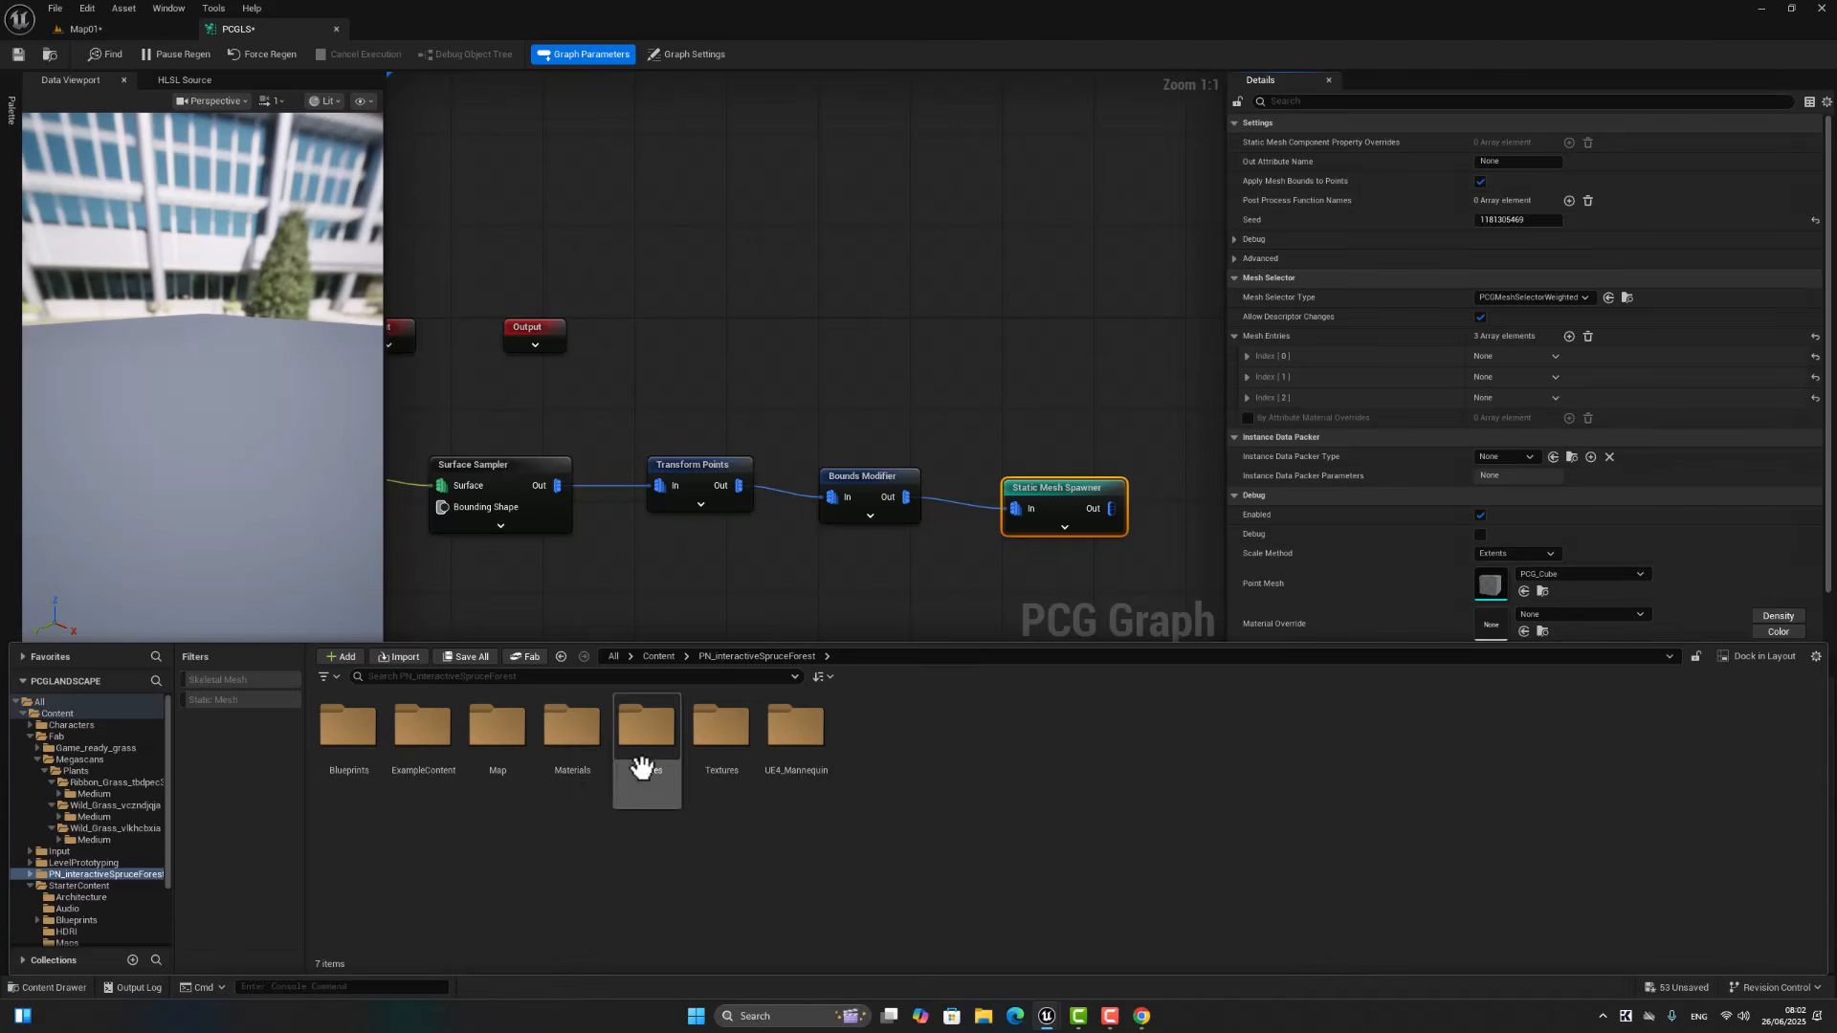
pyautogui.click(658, 656)
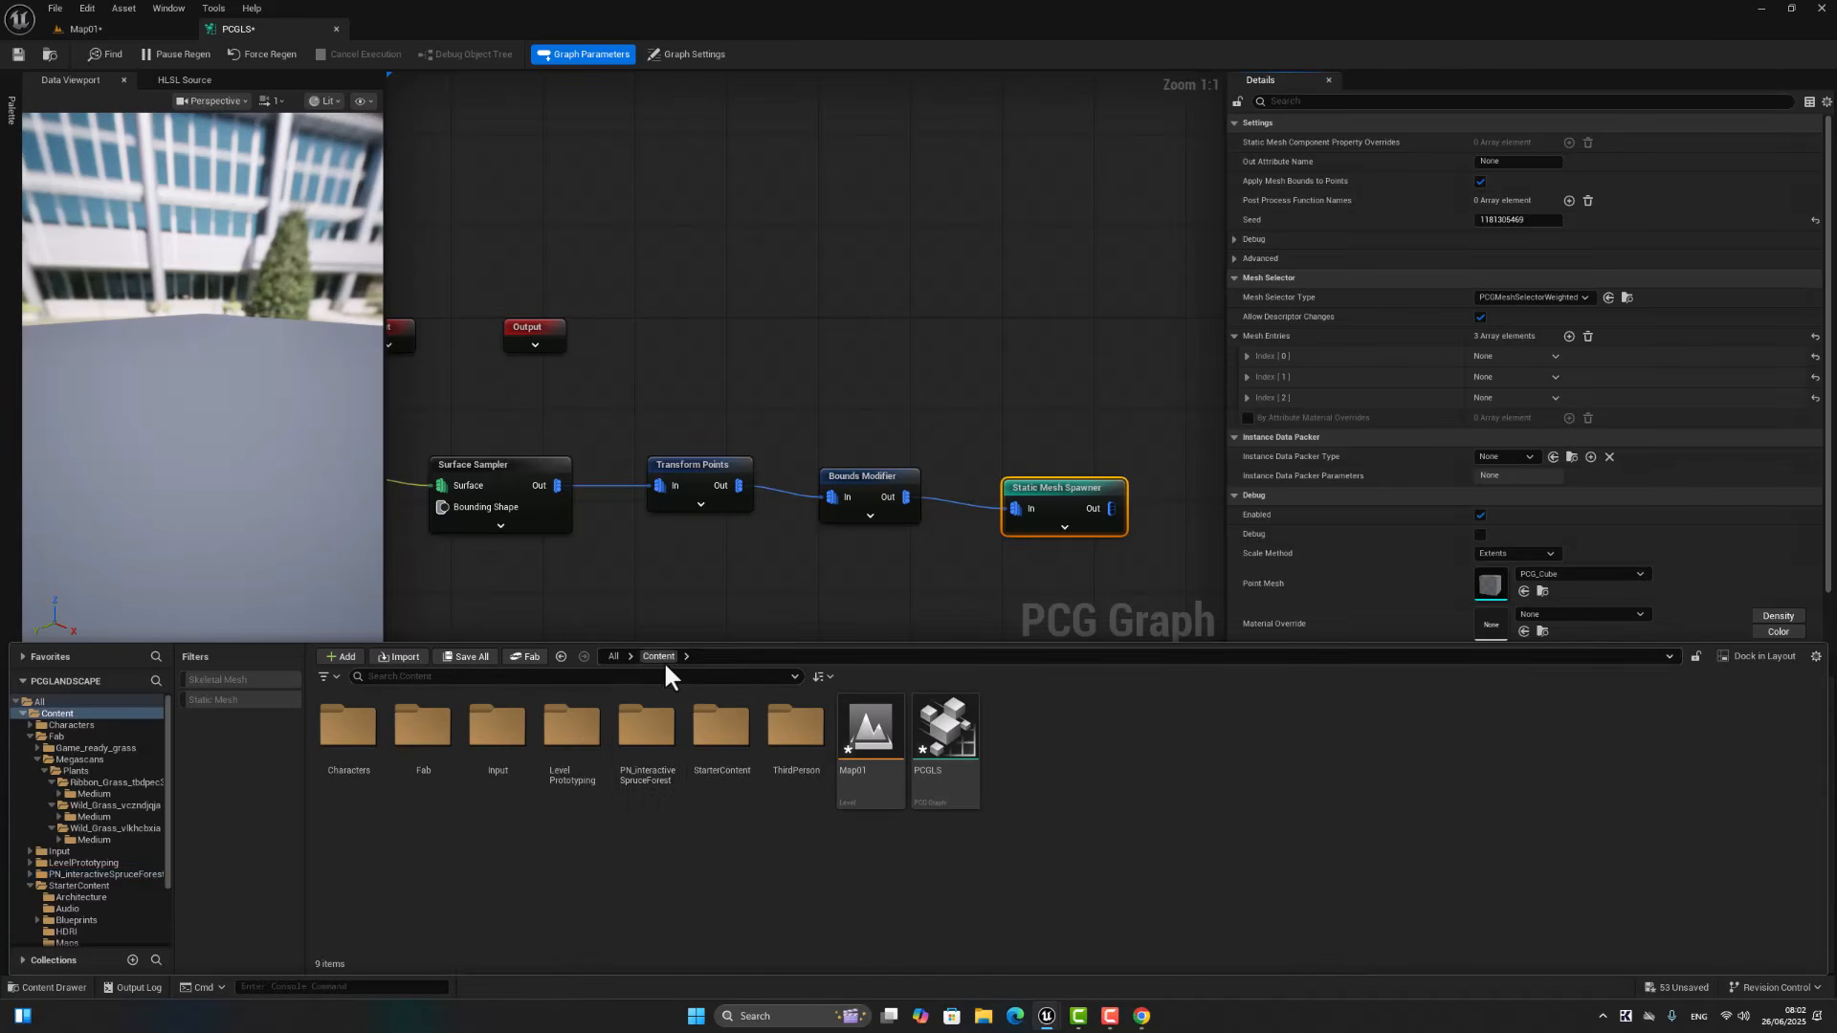
pyautogui.doubleClick(639, 768)
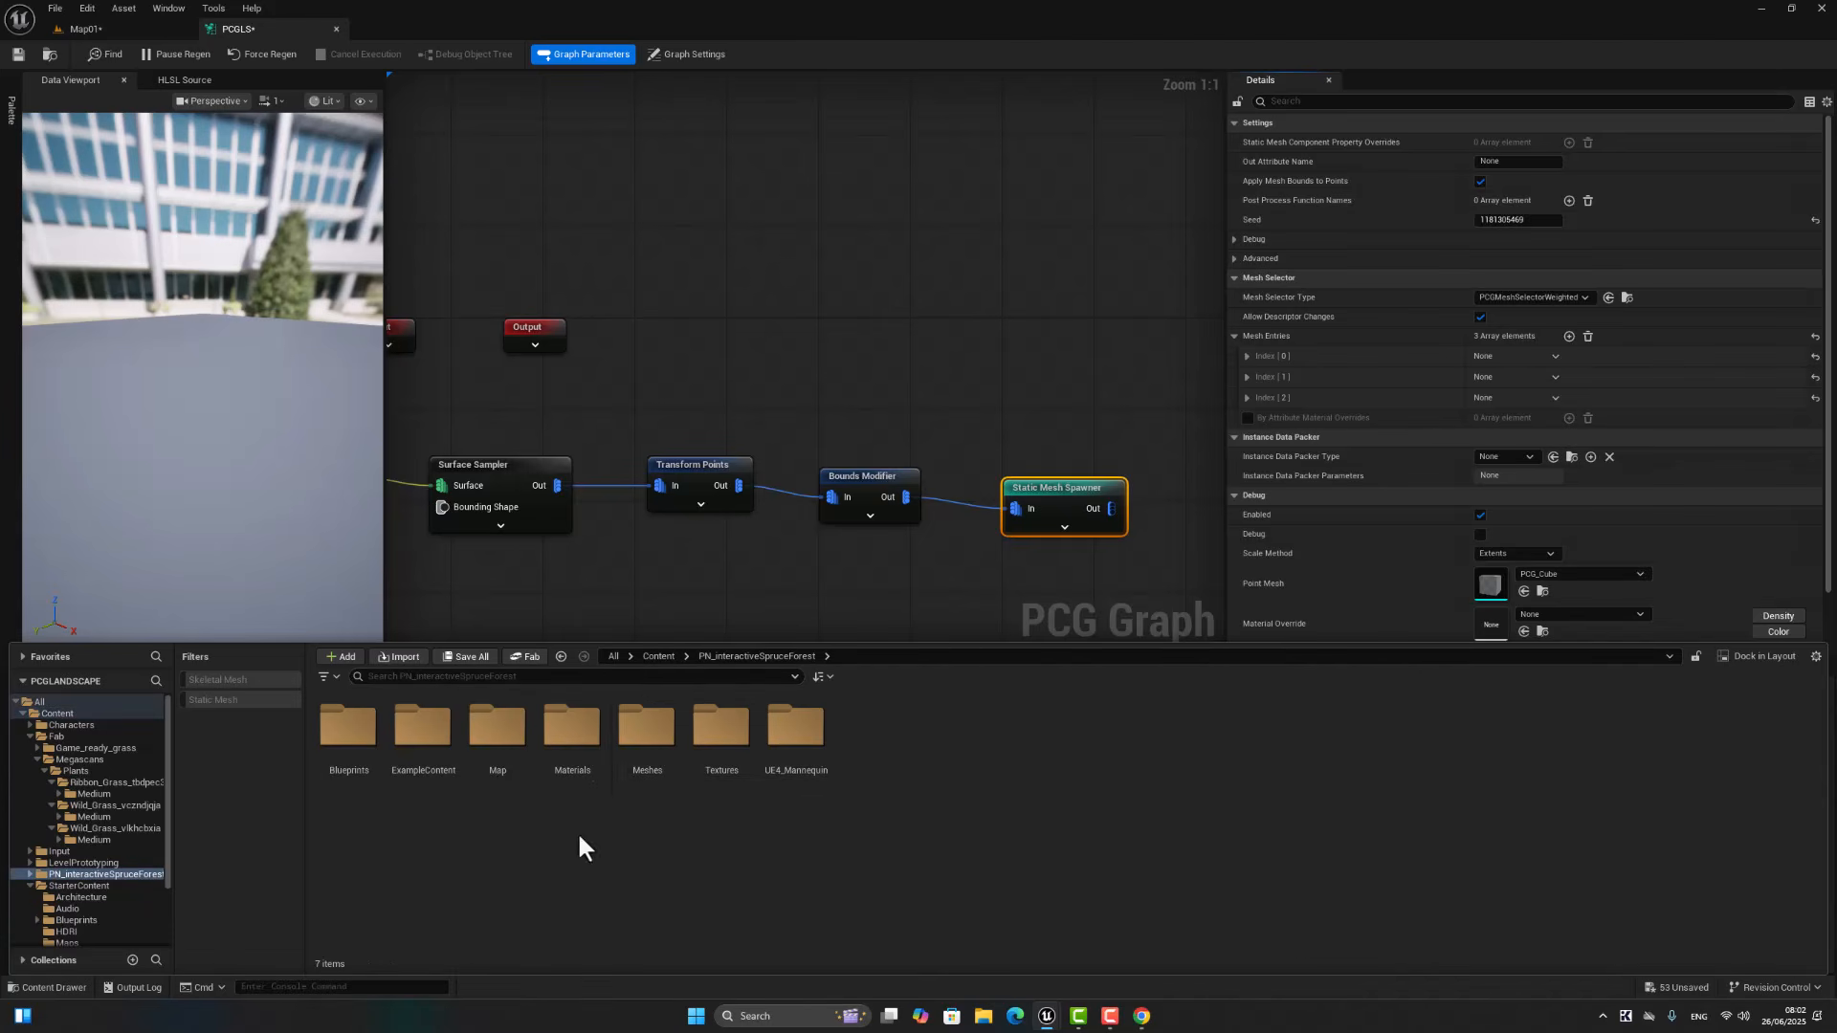
pyautogui.doubleClick(639, 739)
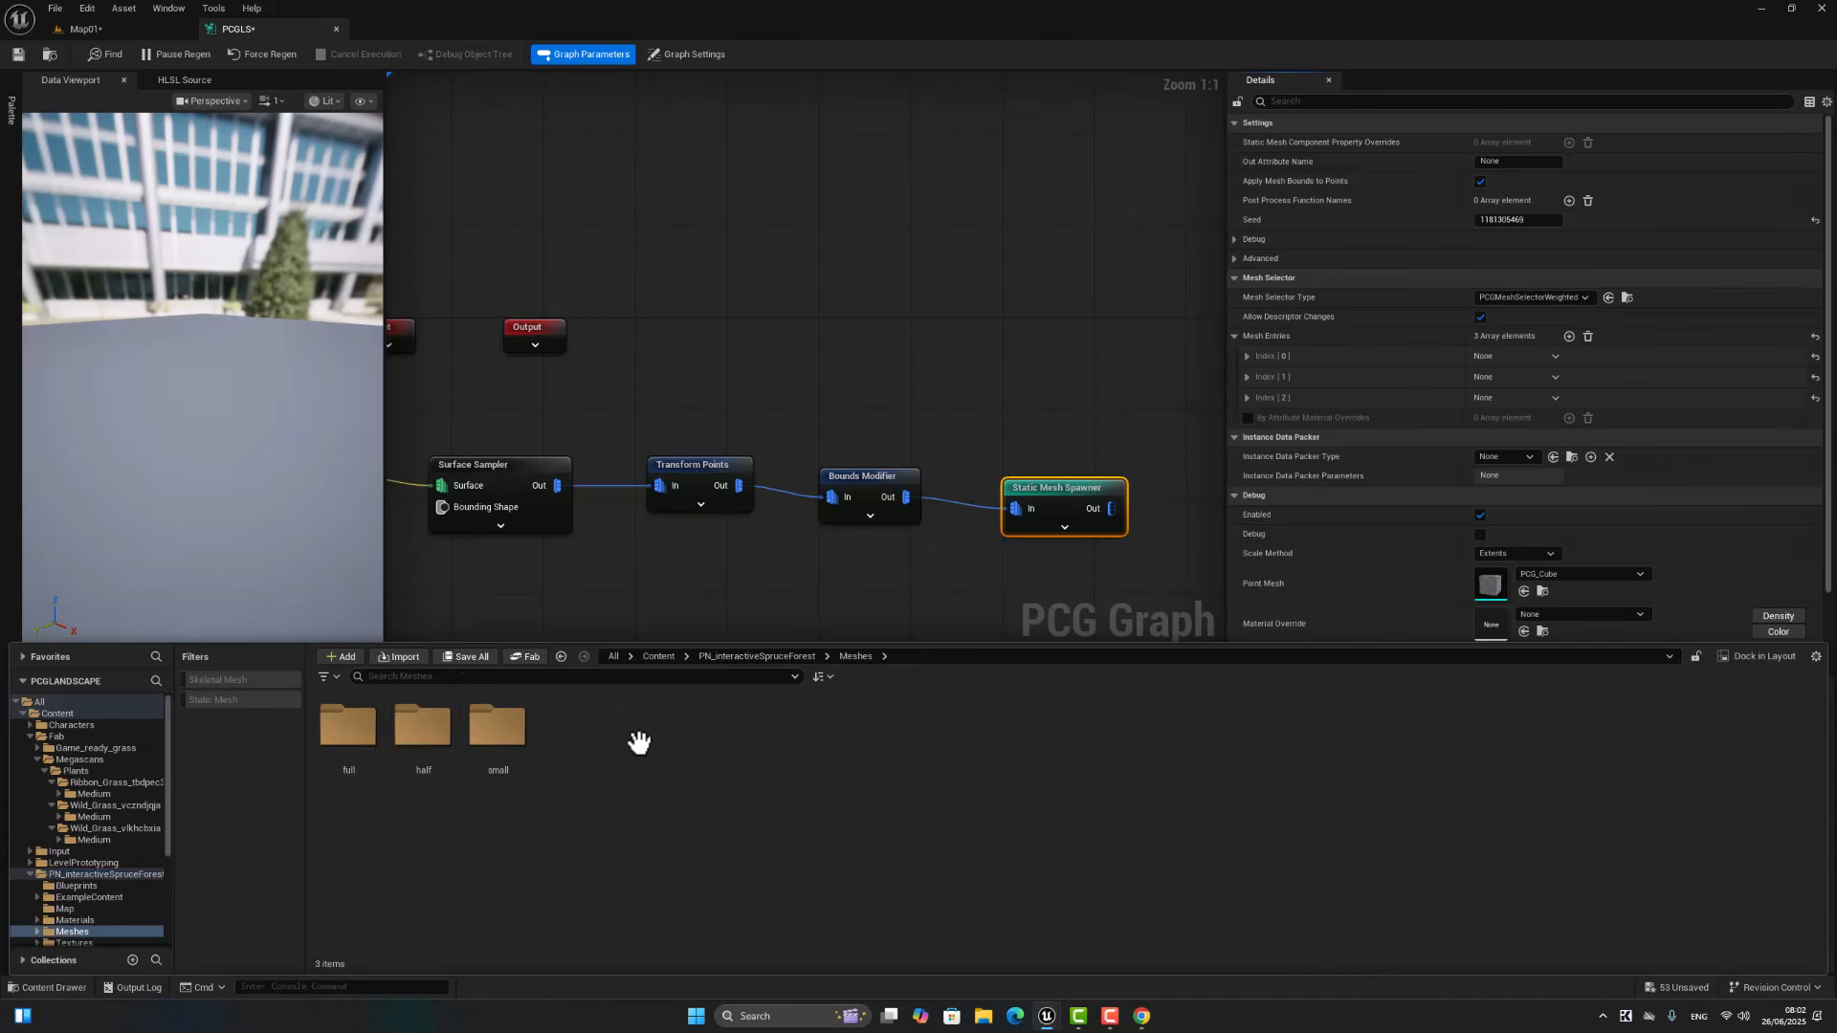
pyautogui.click(215, 700)
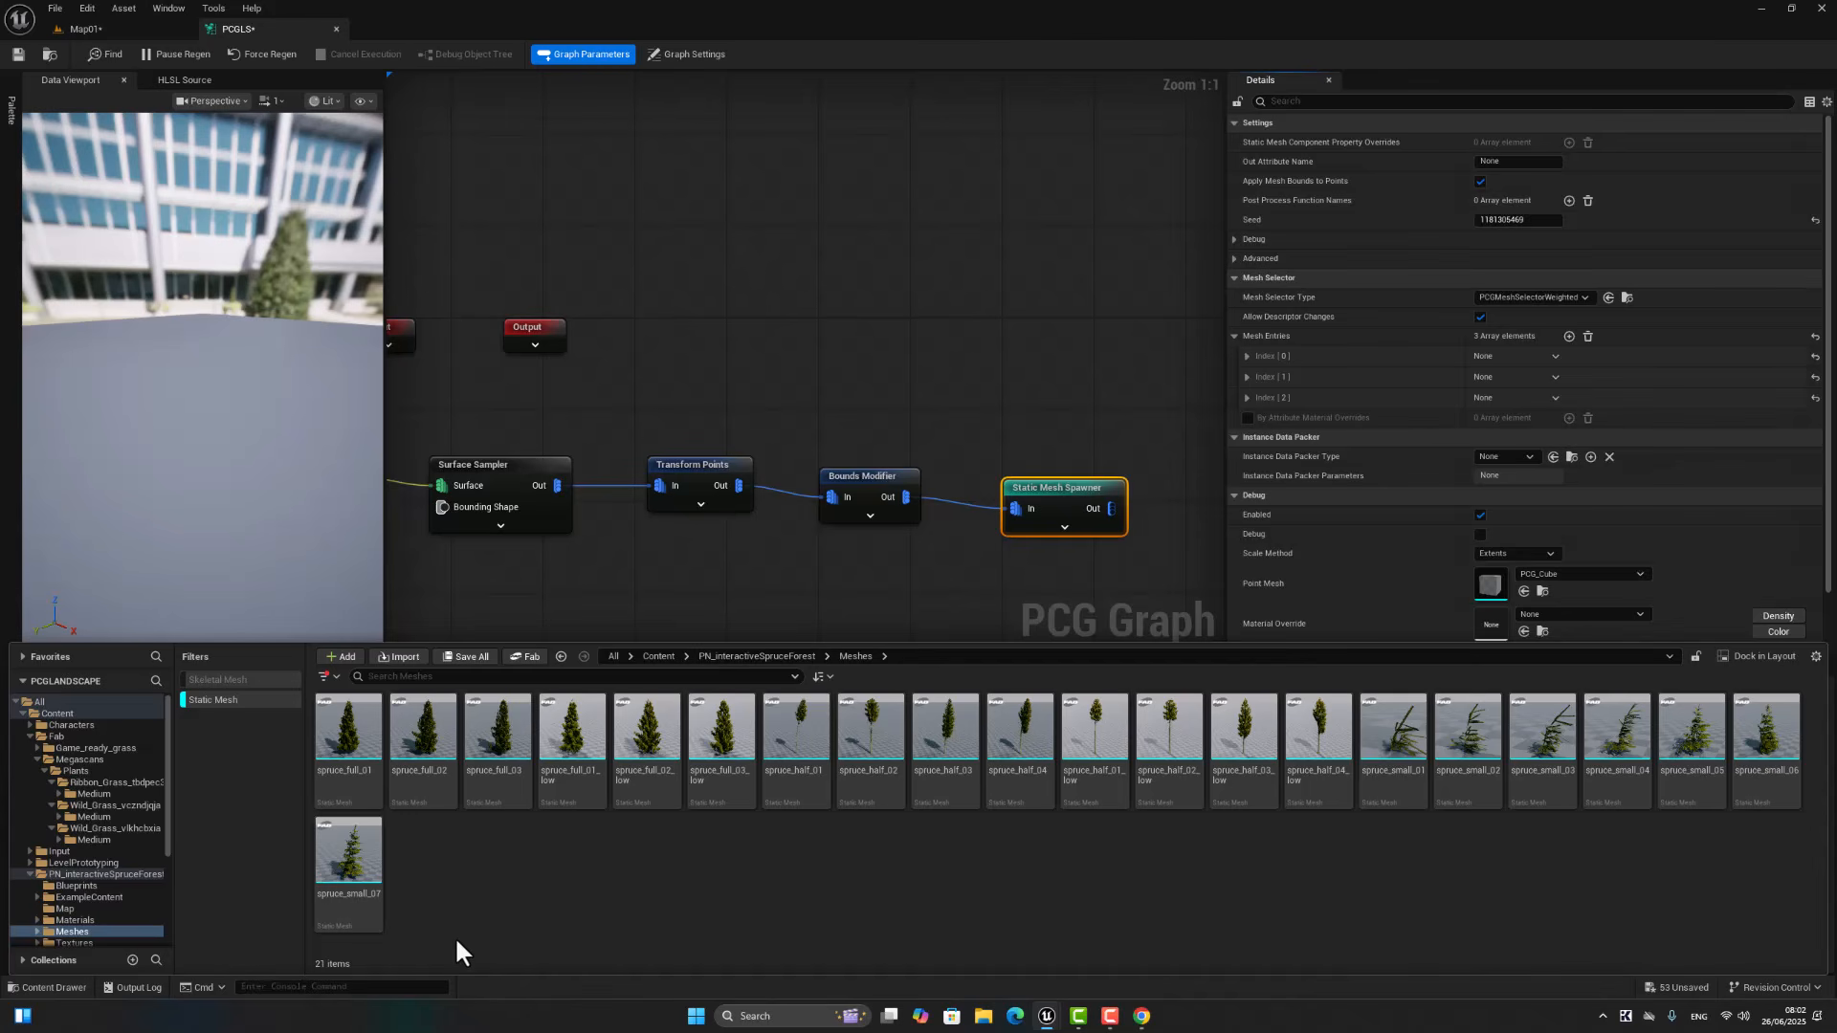
# Step: Enable Nanite on all the spruce static meshes in the Meshes folder, then clear the selection
pyautogui.click(328, 733)
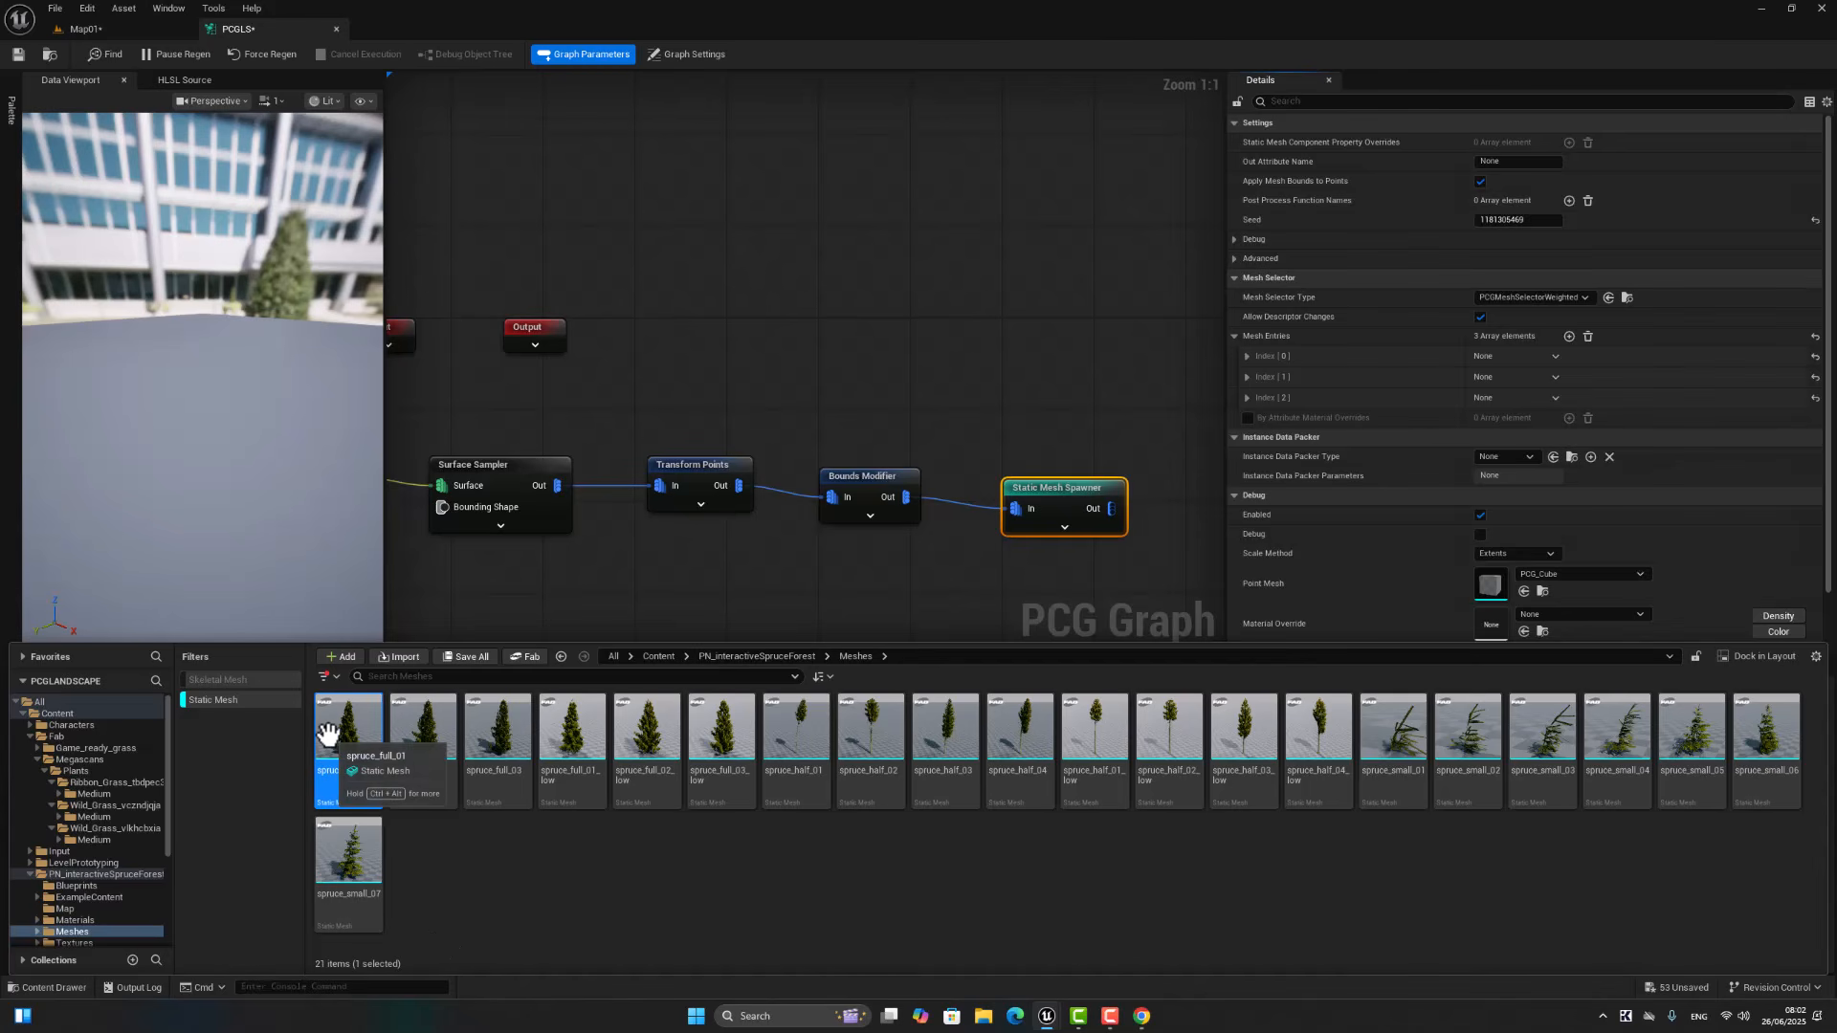
pyautogui.keyDown('ctrl'); pyautogui.click(353, 855); pyautogui.keyUp('ctrl')
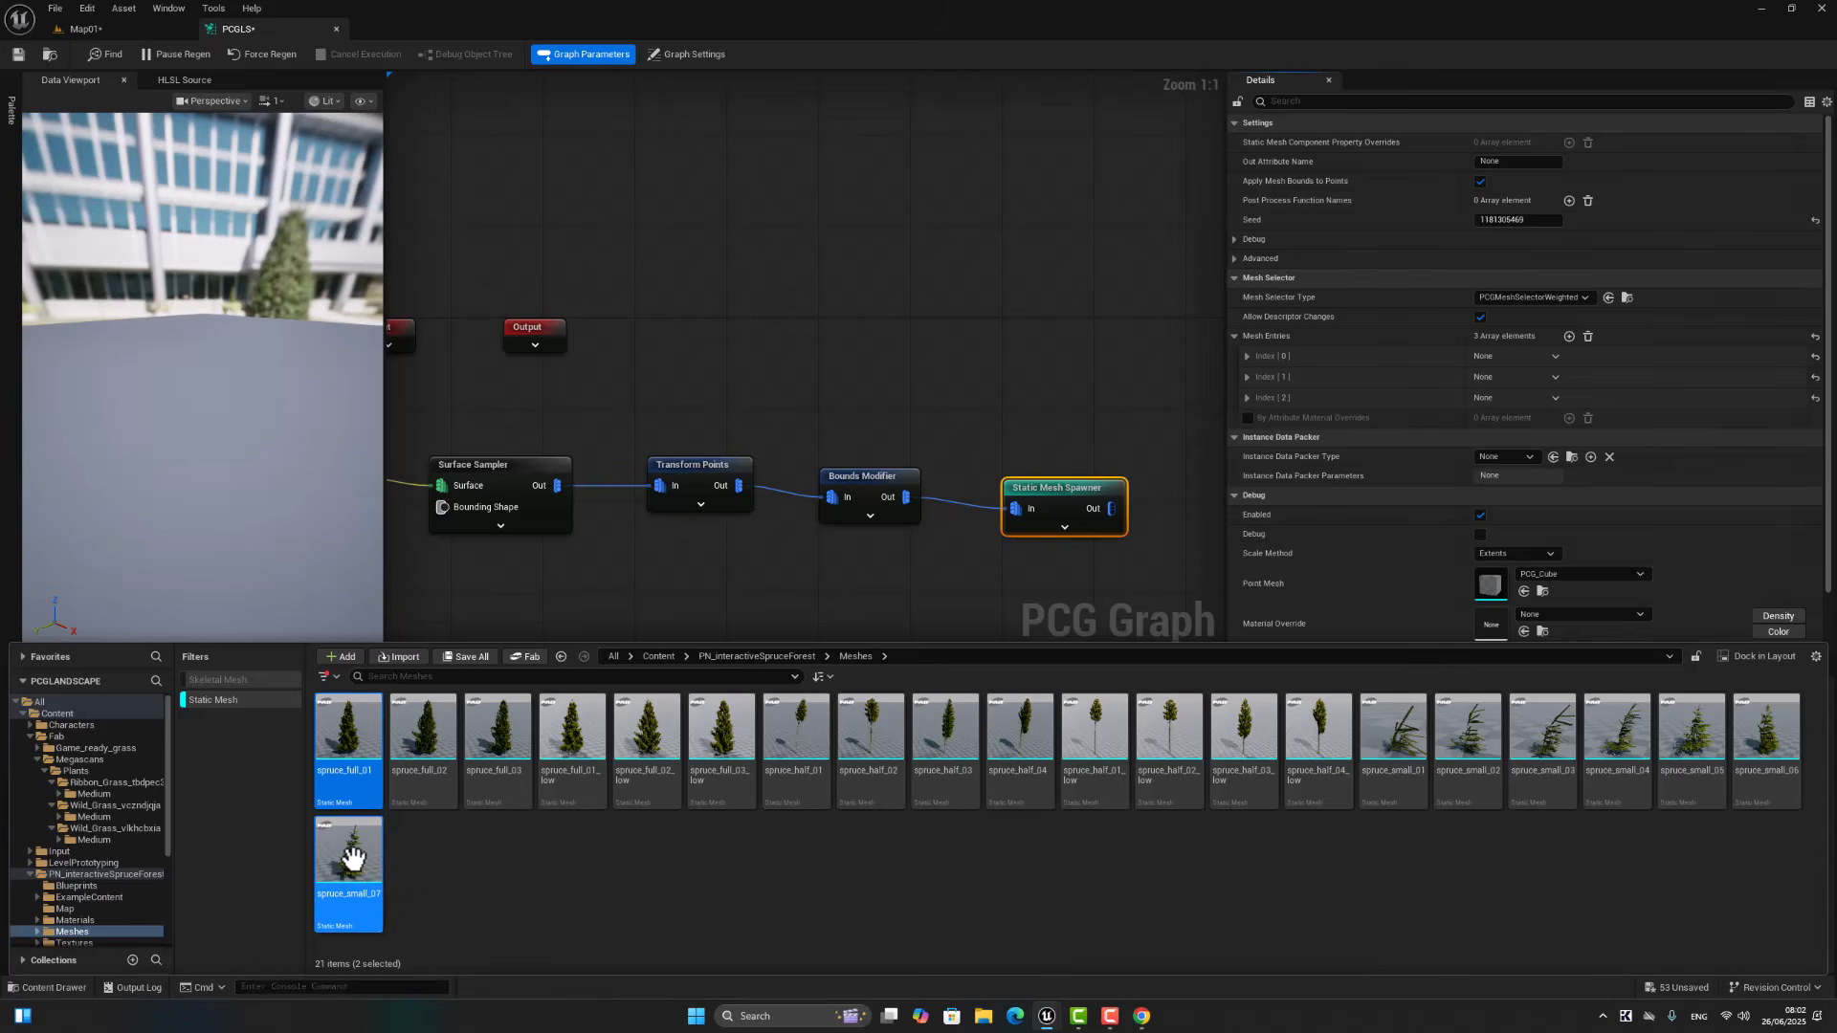
pyautogui.hotkey('ctrl', 'a')
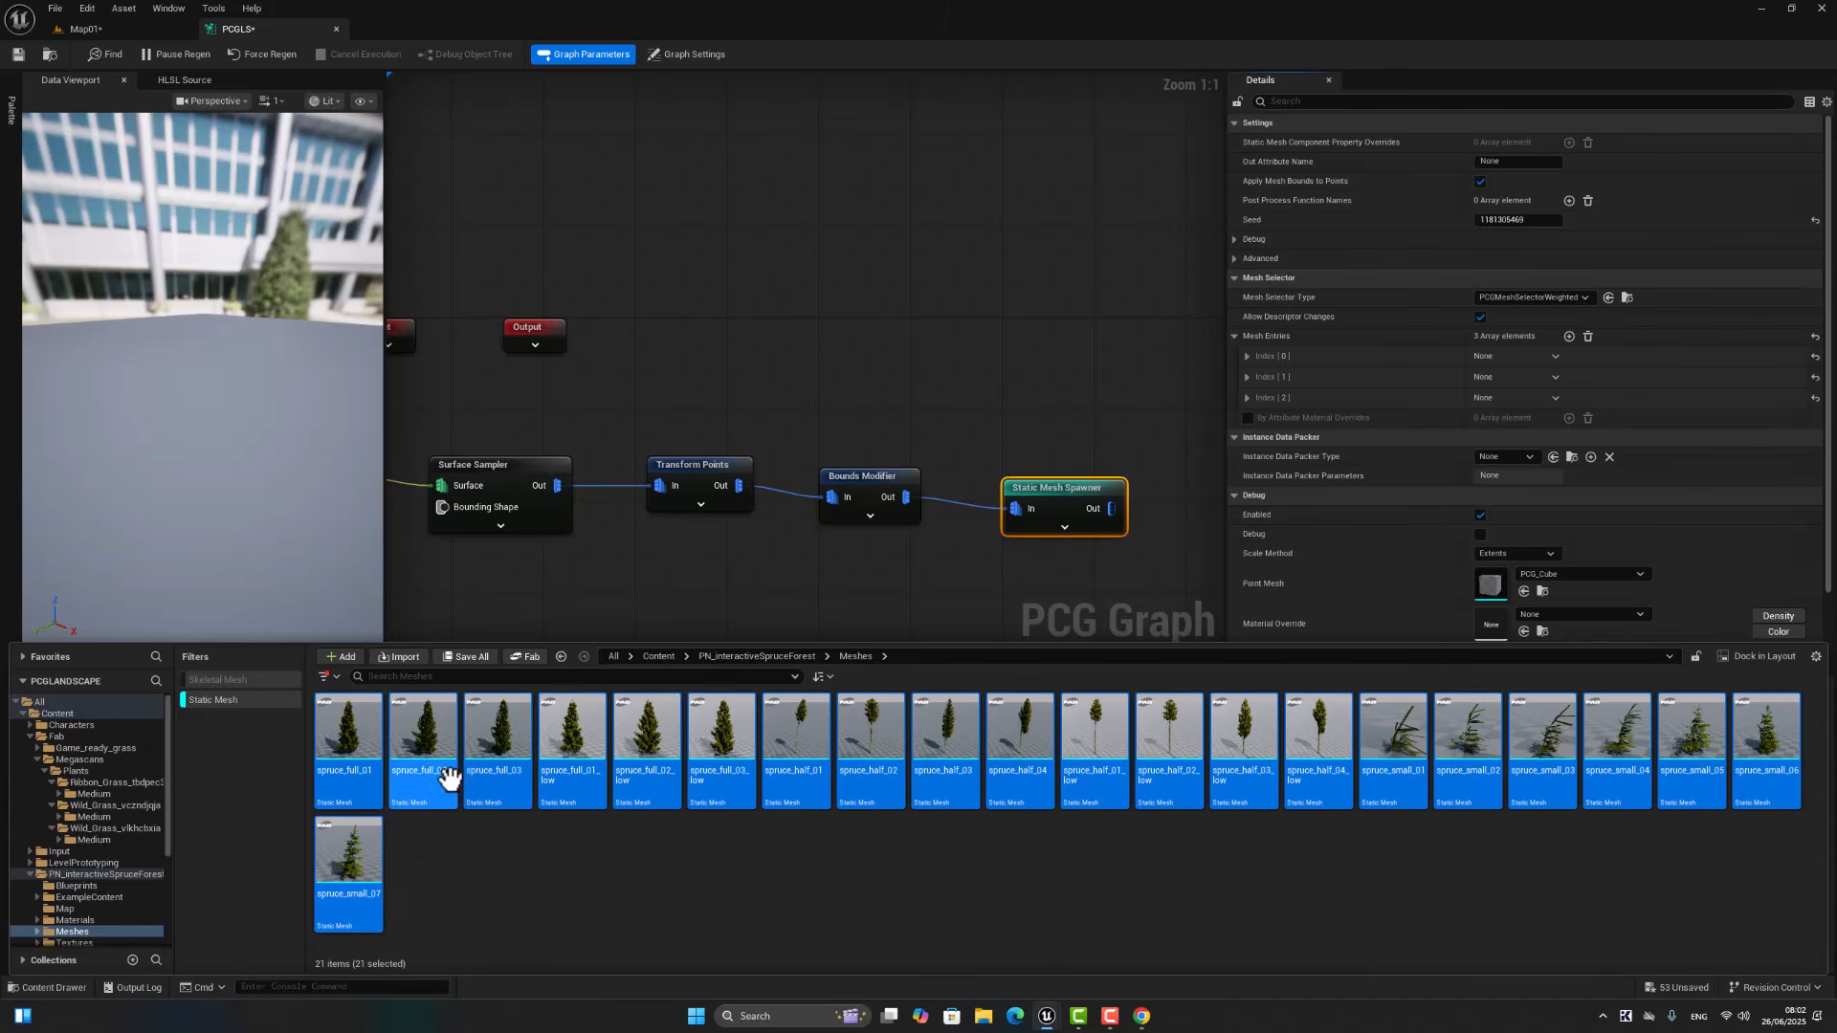
pyautogui.rightClick(570, 750)
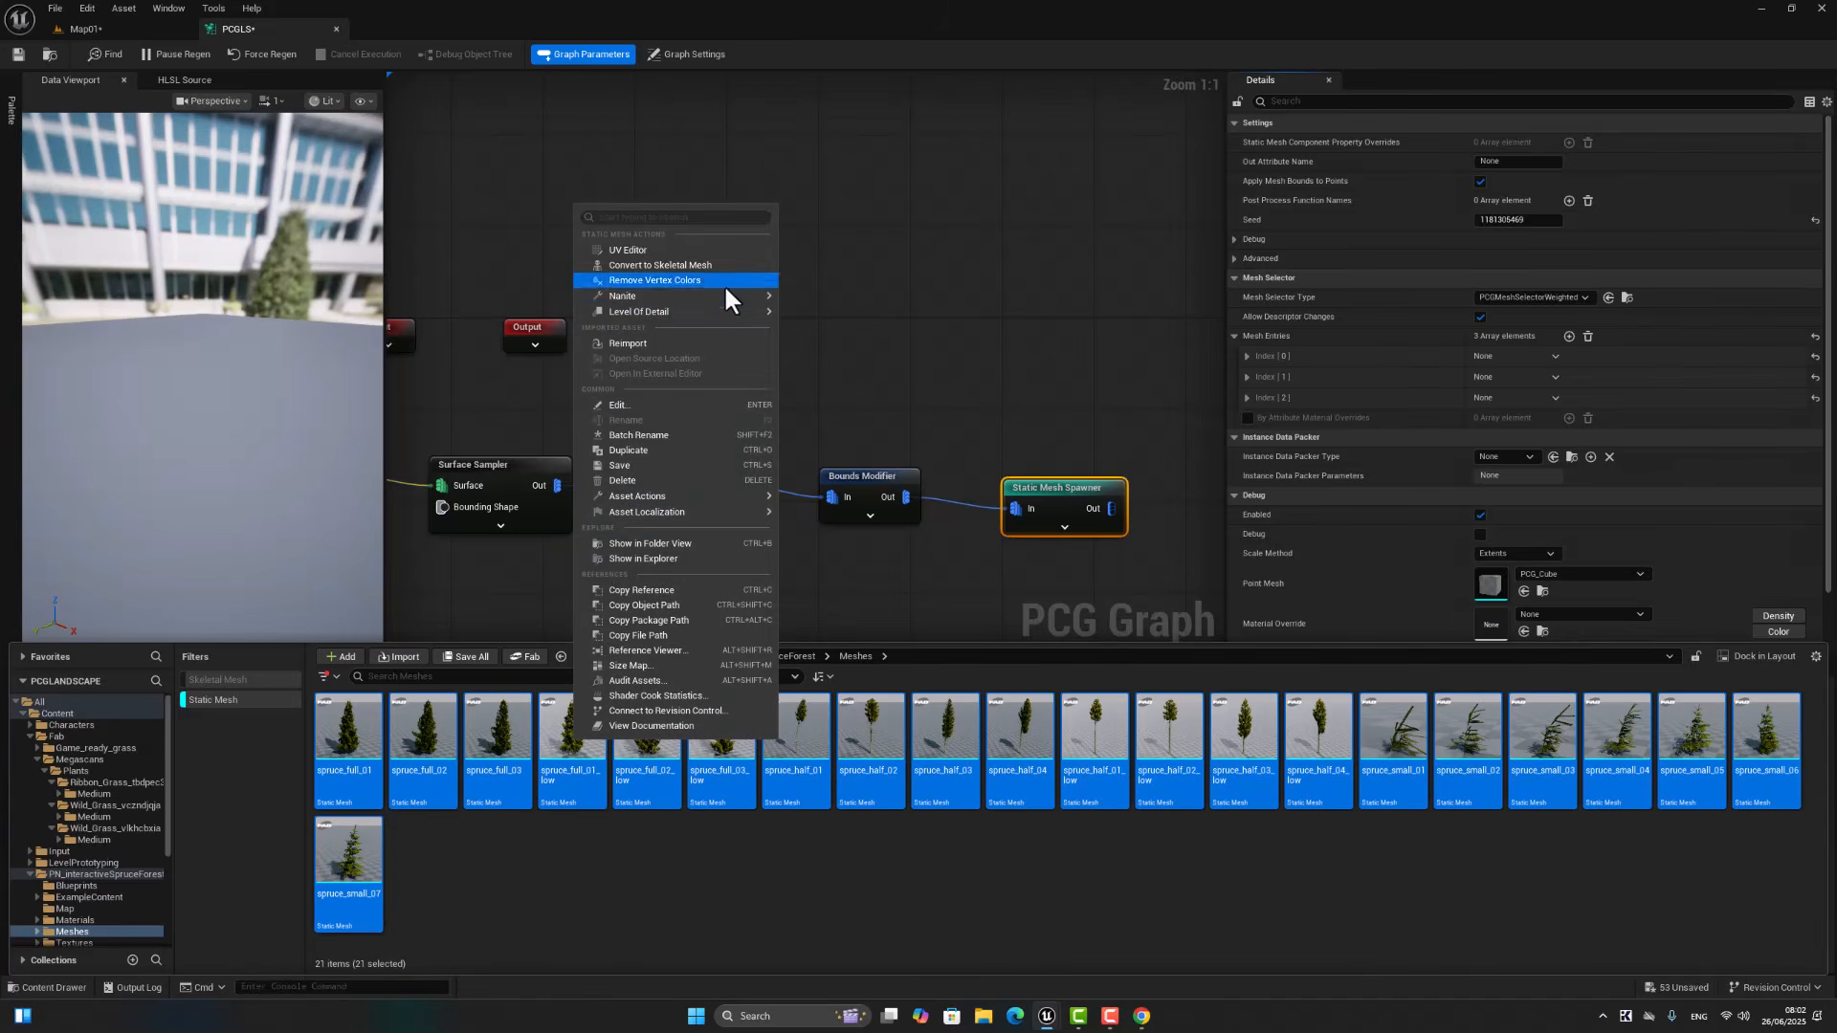
pyautogui.moveTo(726, 293)
pyautogui.click(823, 328)
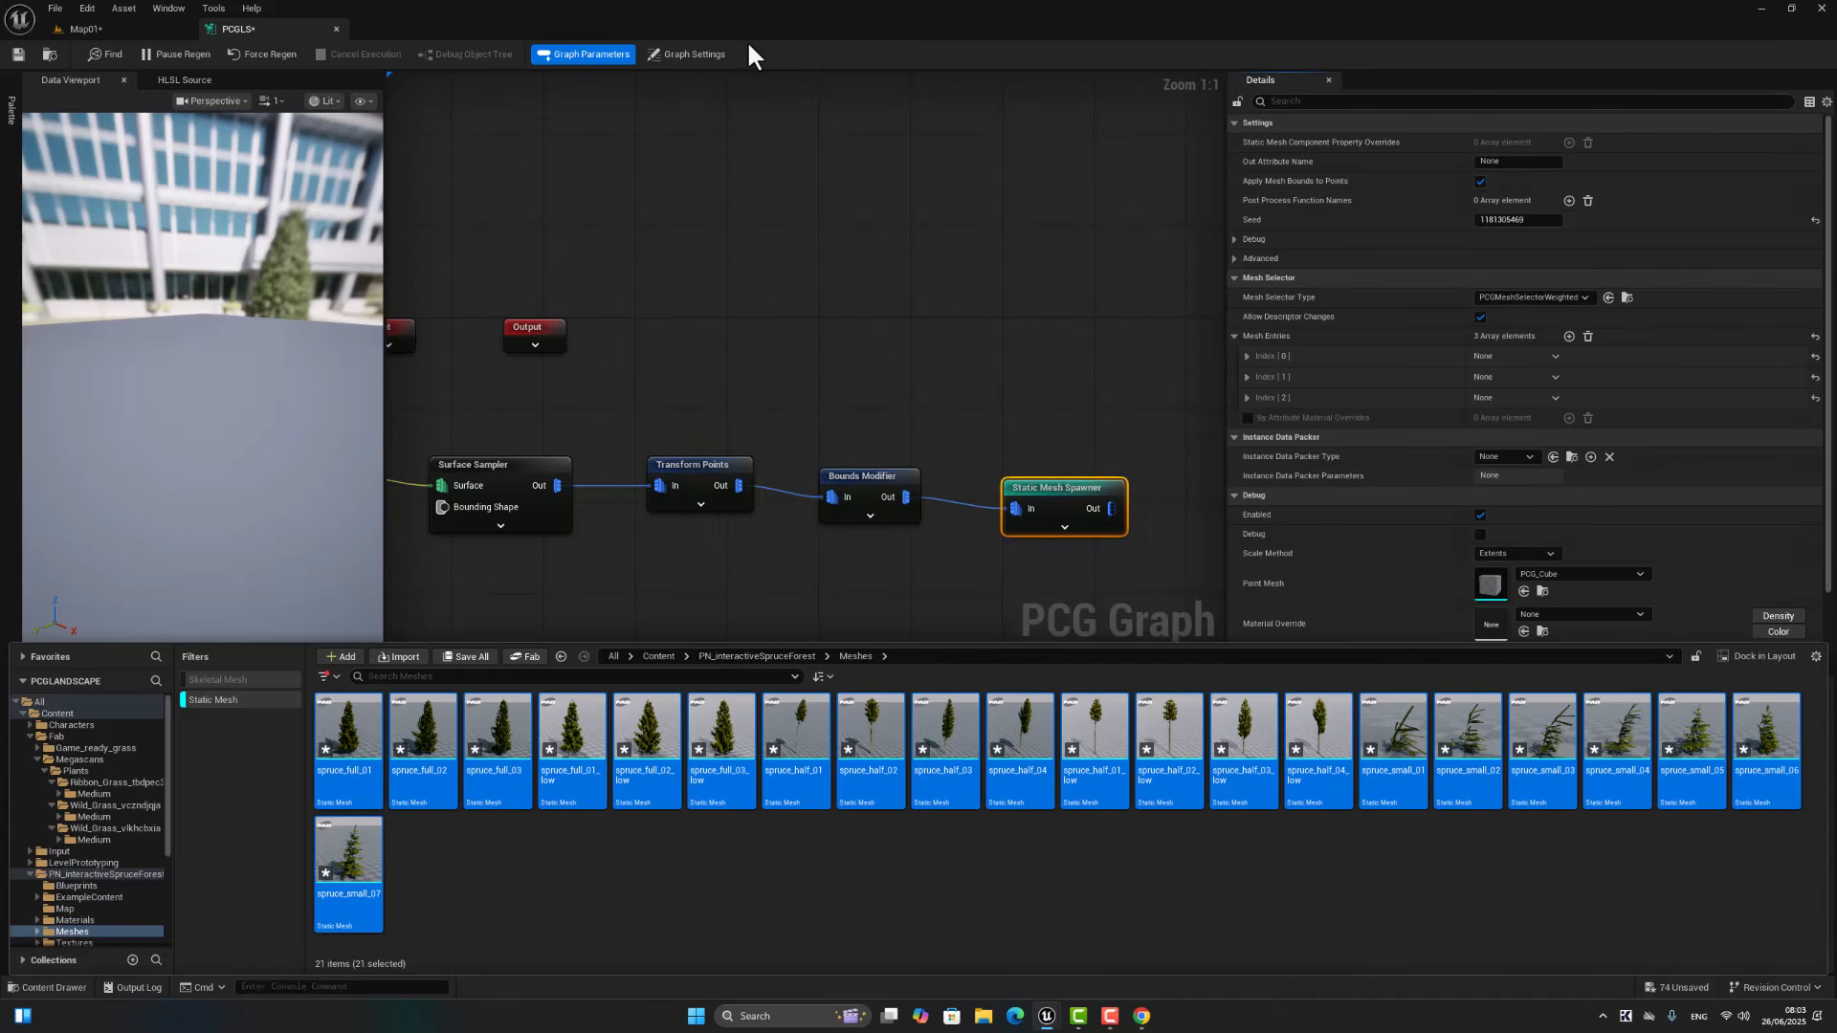
pyautogui.click(897, 909)
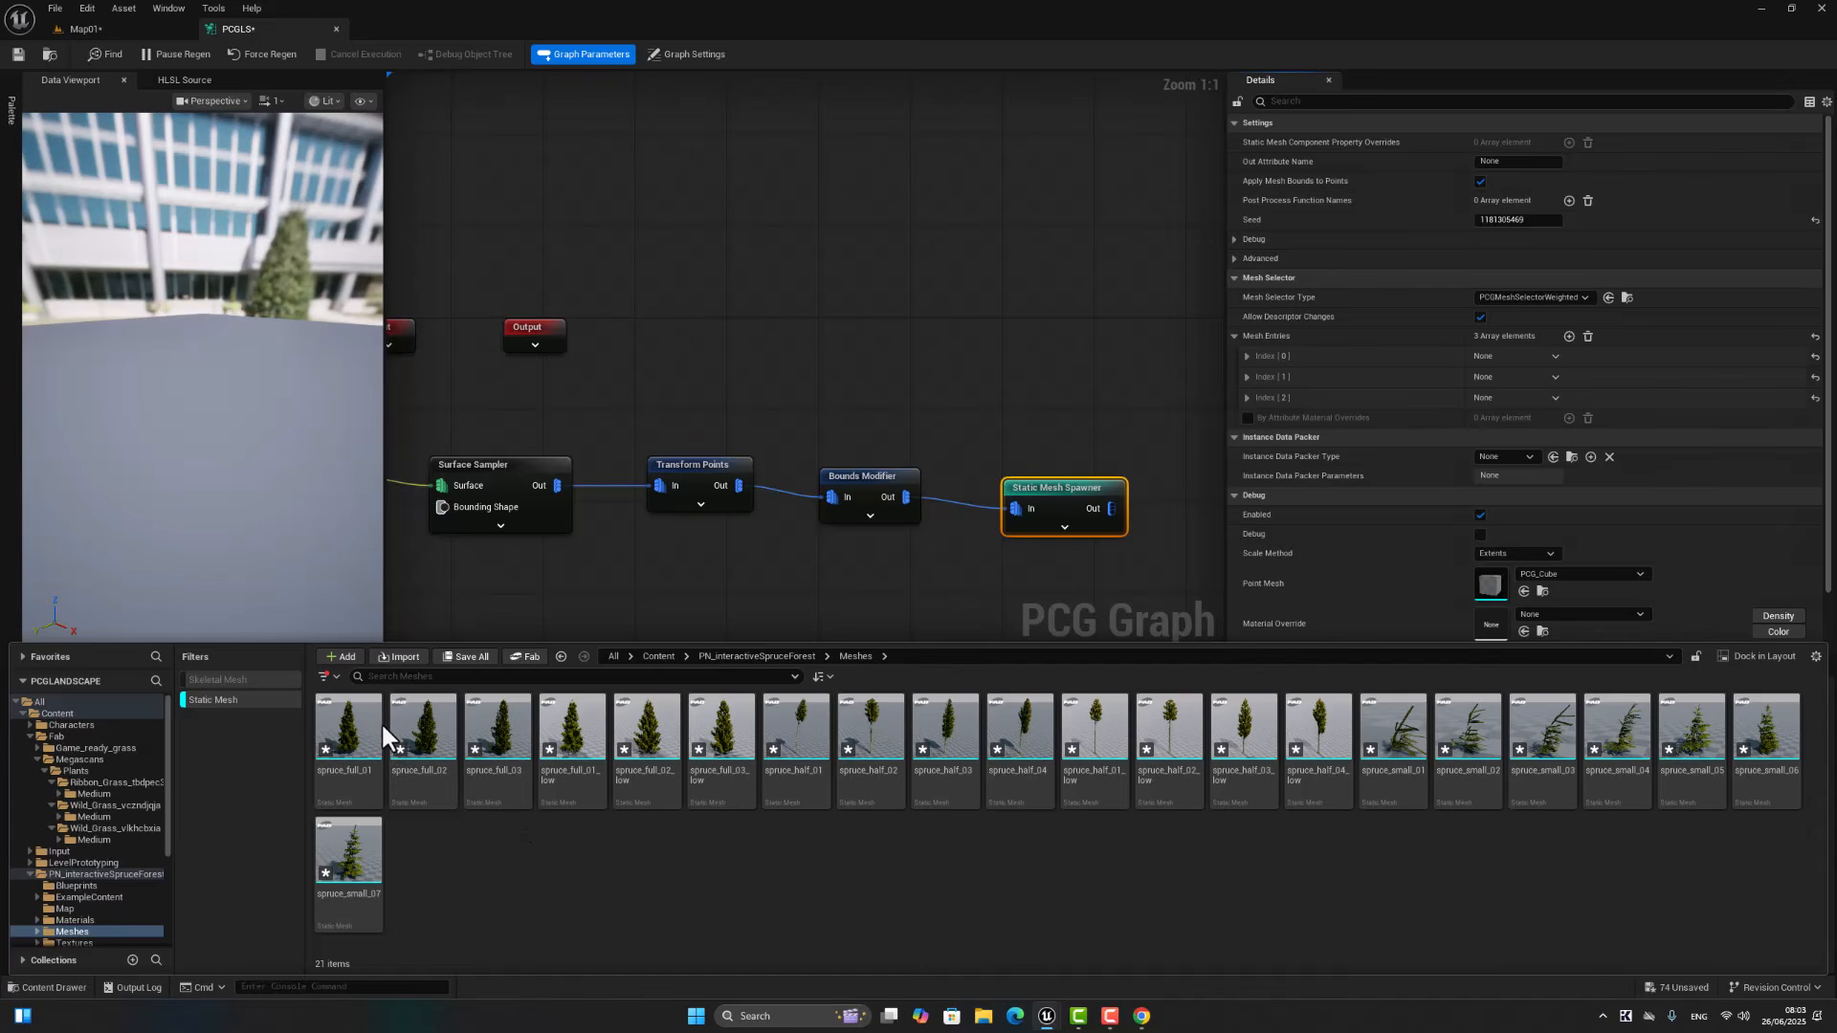
# Step: Expand the descriptor of the spawner's first mesh entry and filter the node's details by "stat"
pyautogui.moveTo(339, 713); pyautogui.dragTo(1248, 350)
pyautogui.click(1297, 101)
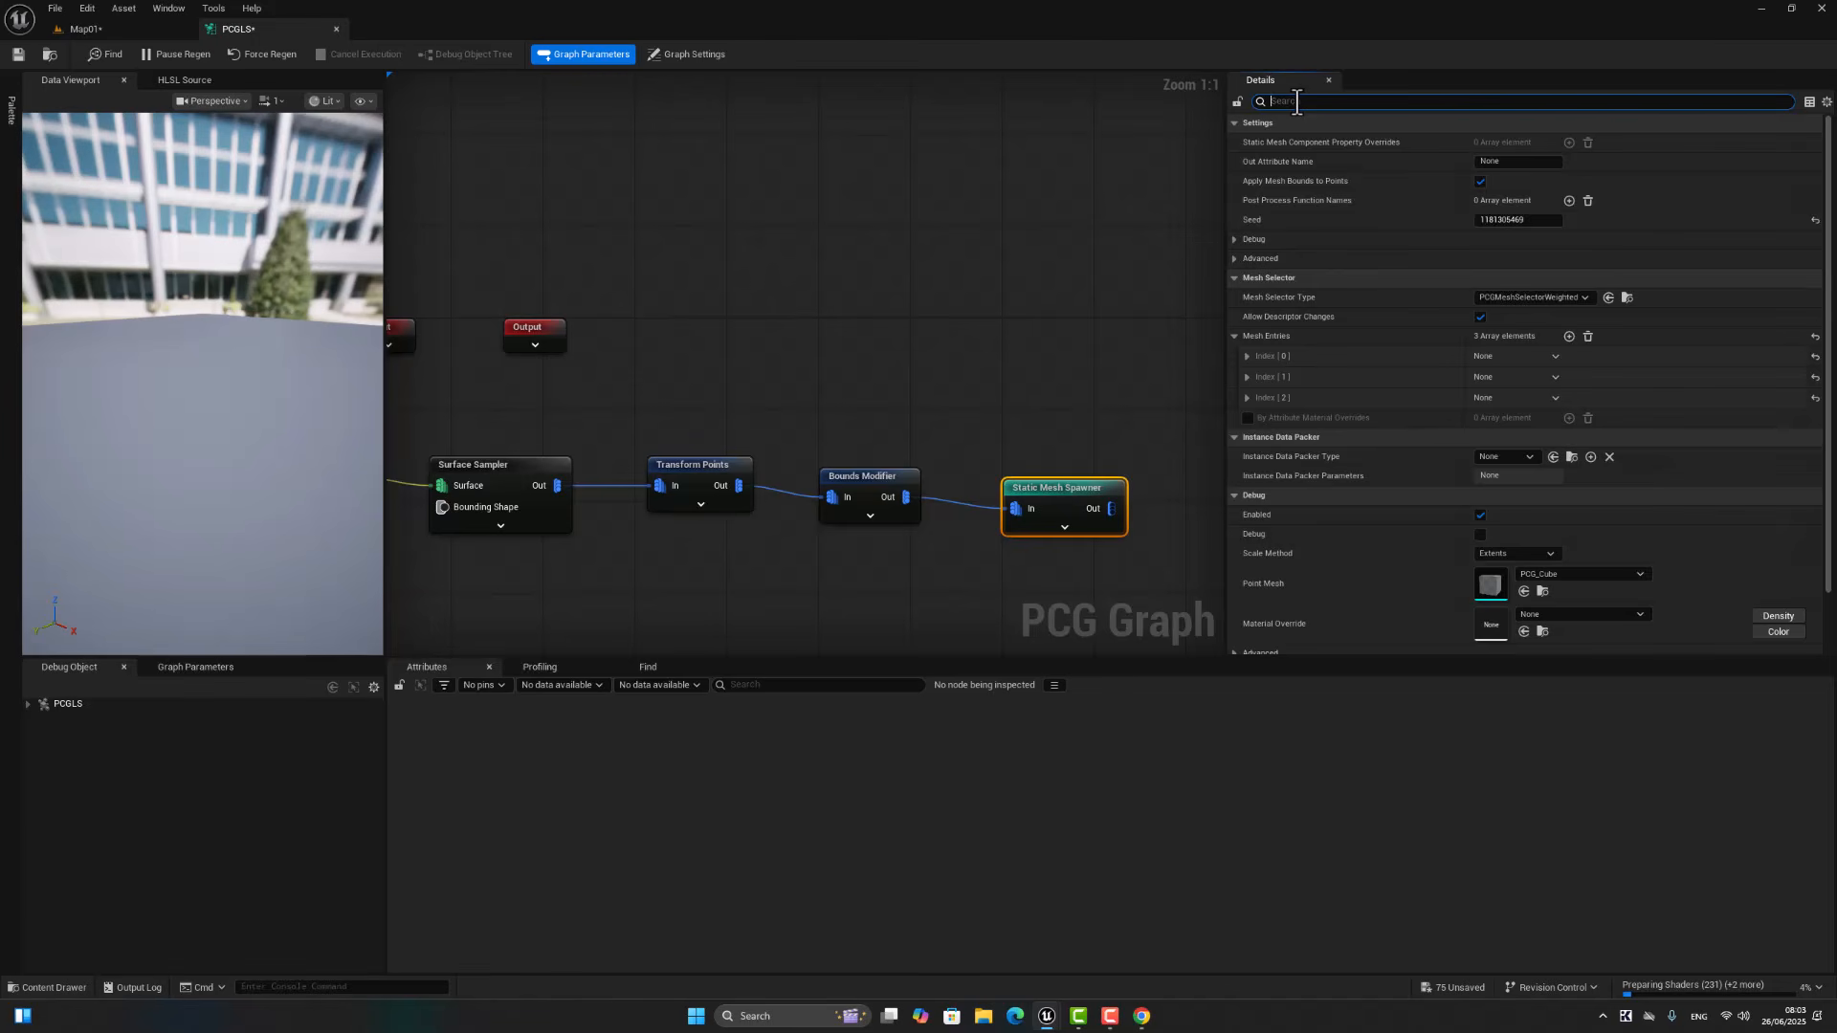
pyautogui.click(1247, 356)
pyautogui.click(1256, 376)
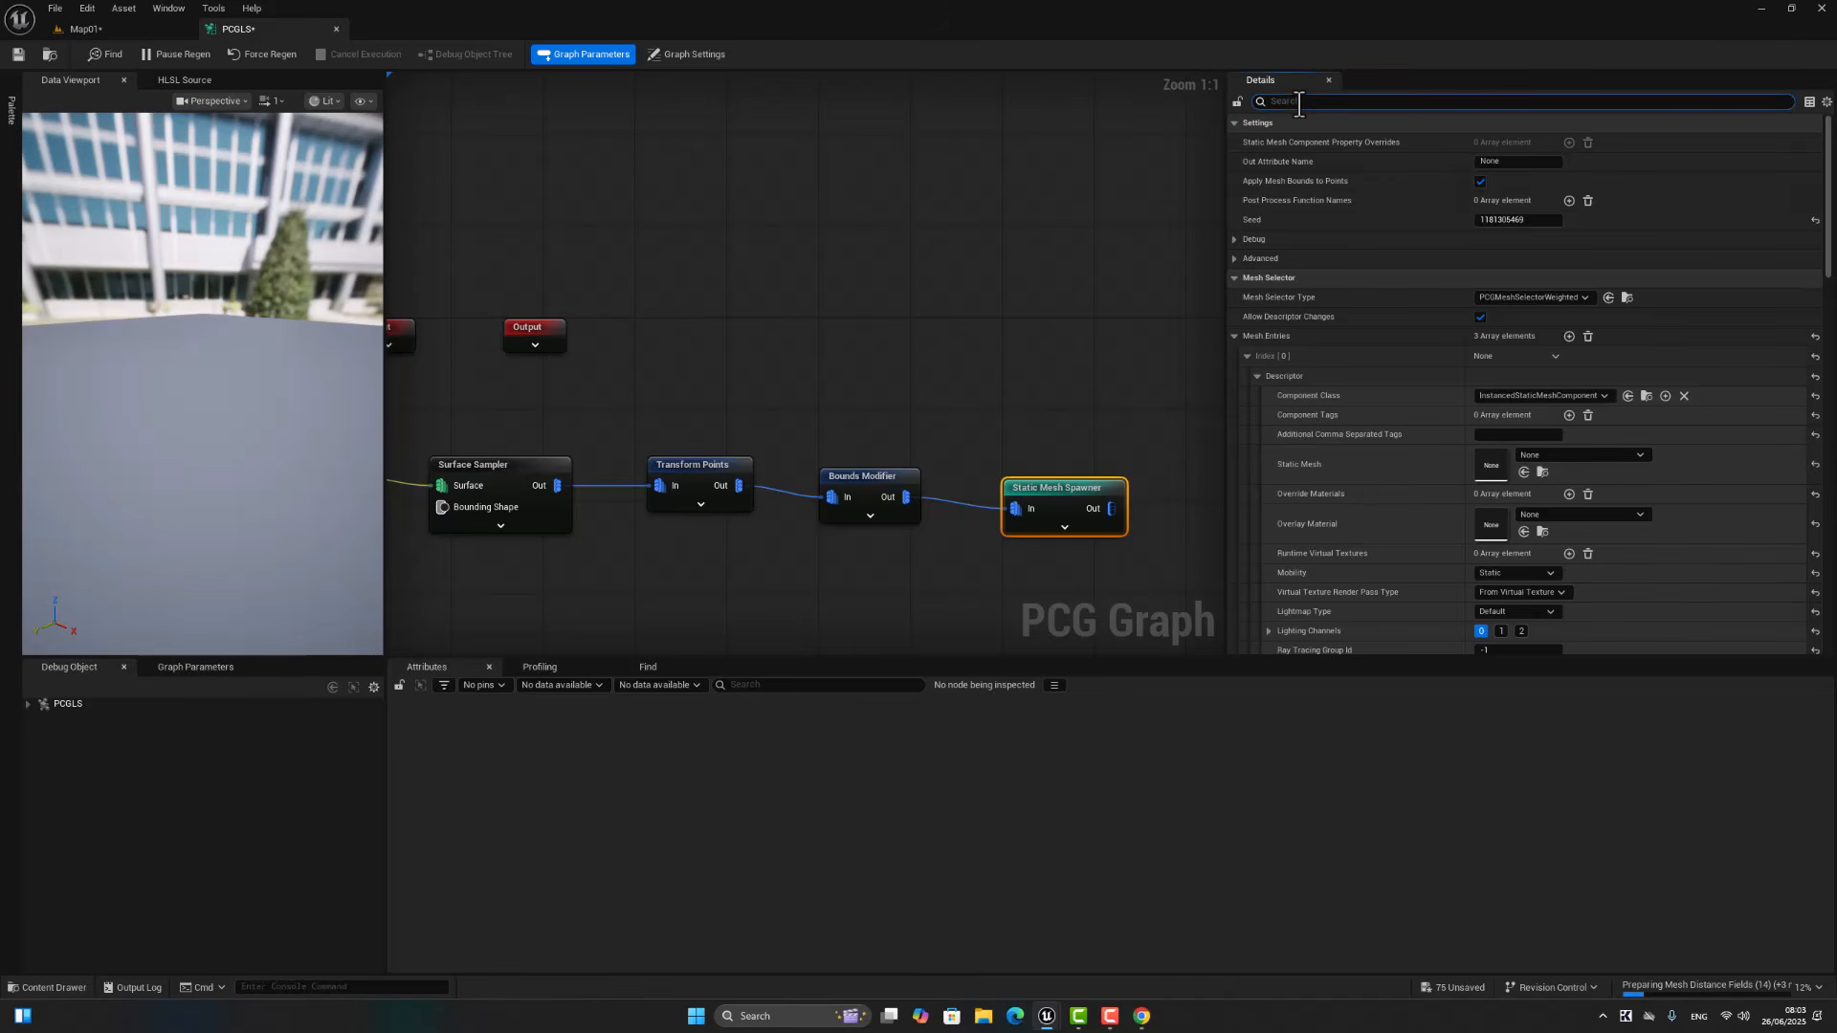
pyautogui.write('at')
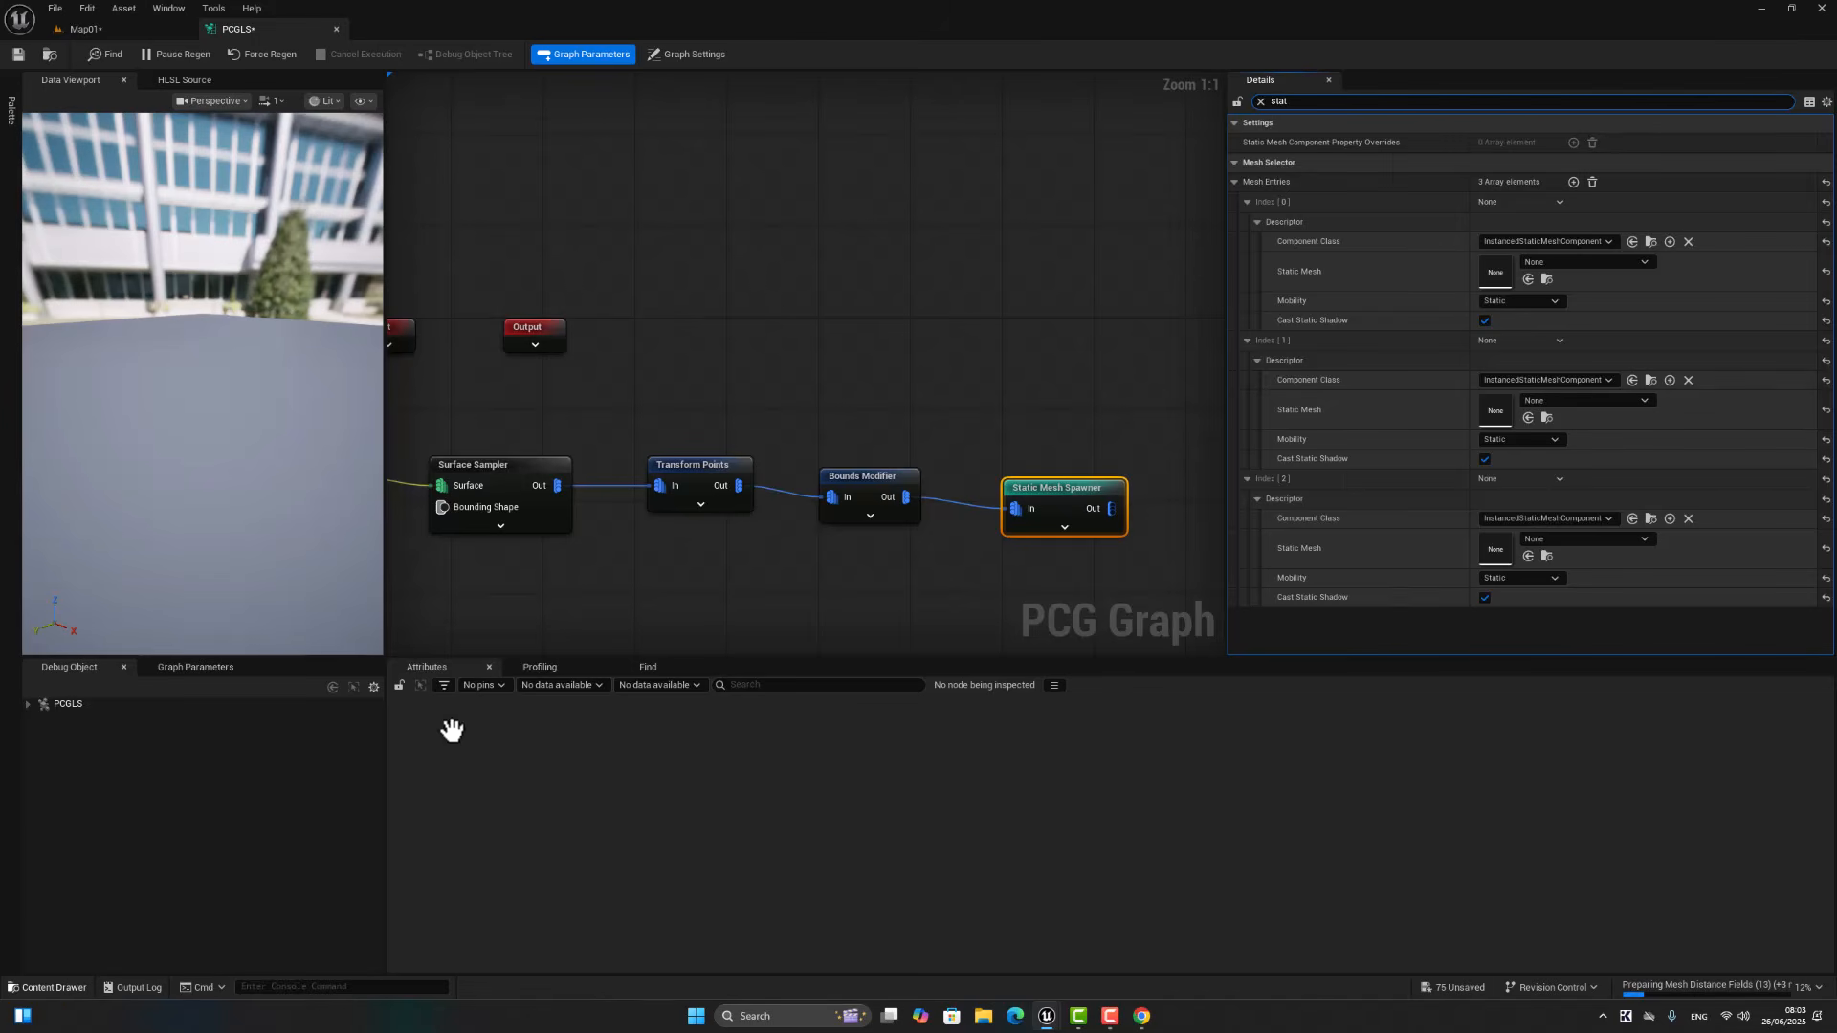
# Step: Assign spruce_full_01, spruce_full_03_low and spruce_small_07 as the static meshes of the spawner's entries 0, 1 and 2
pyautogui.hotkey('ctrl', 'space')
pyautogui.moveTo(361, 732); pyautogui.dragTo(1493, 277)
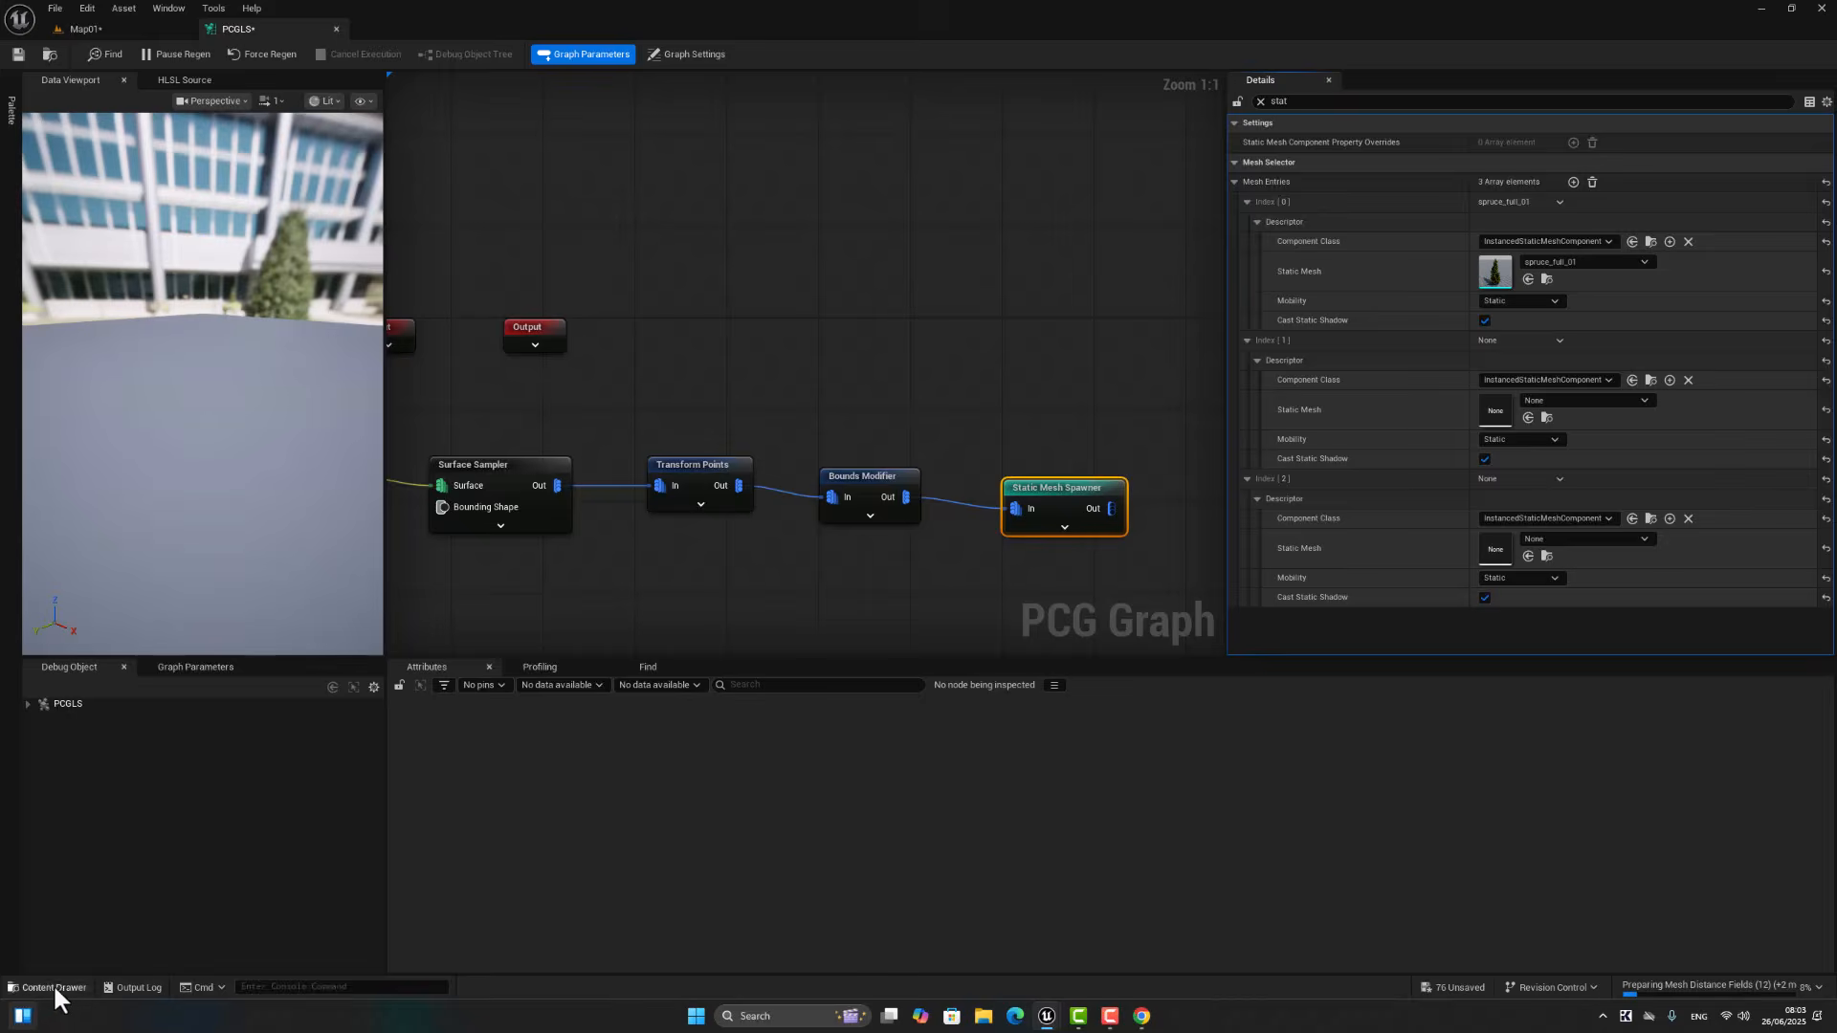
pyautogui.click(54, 987)
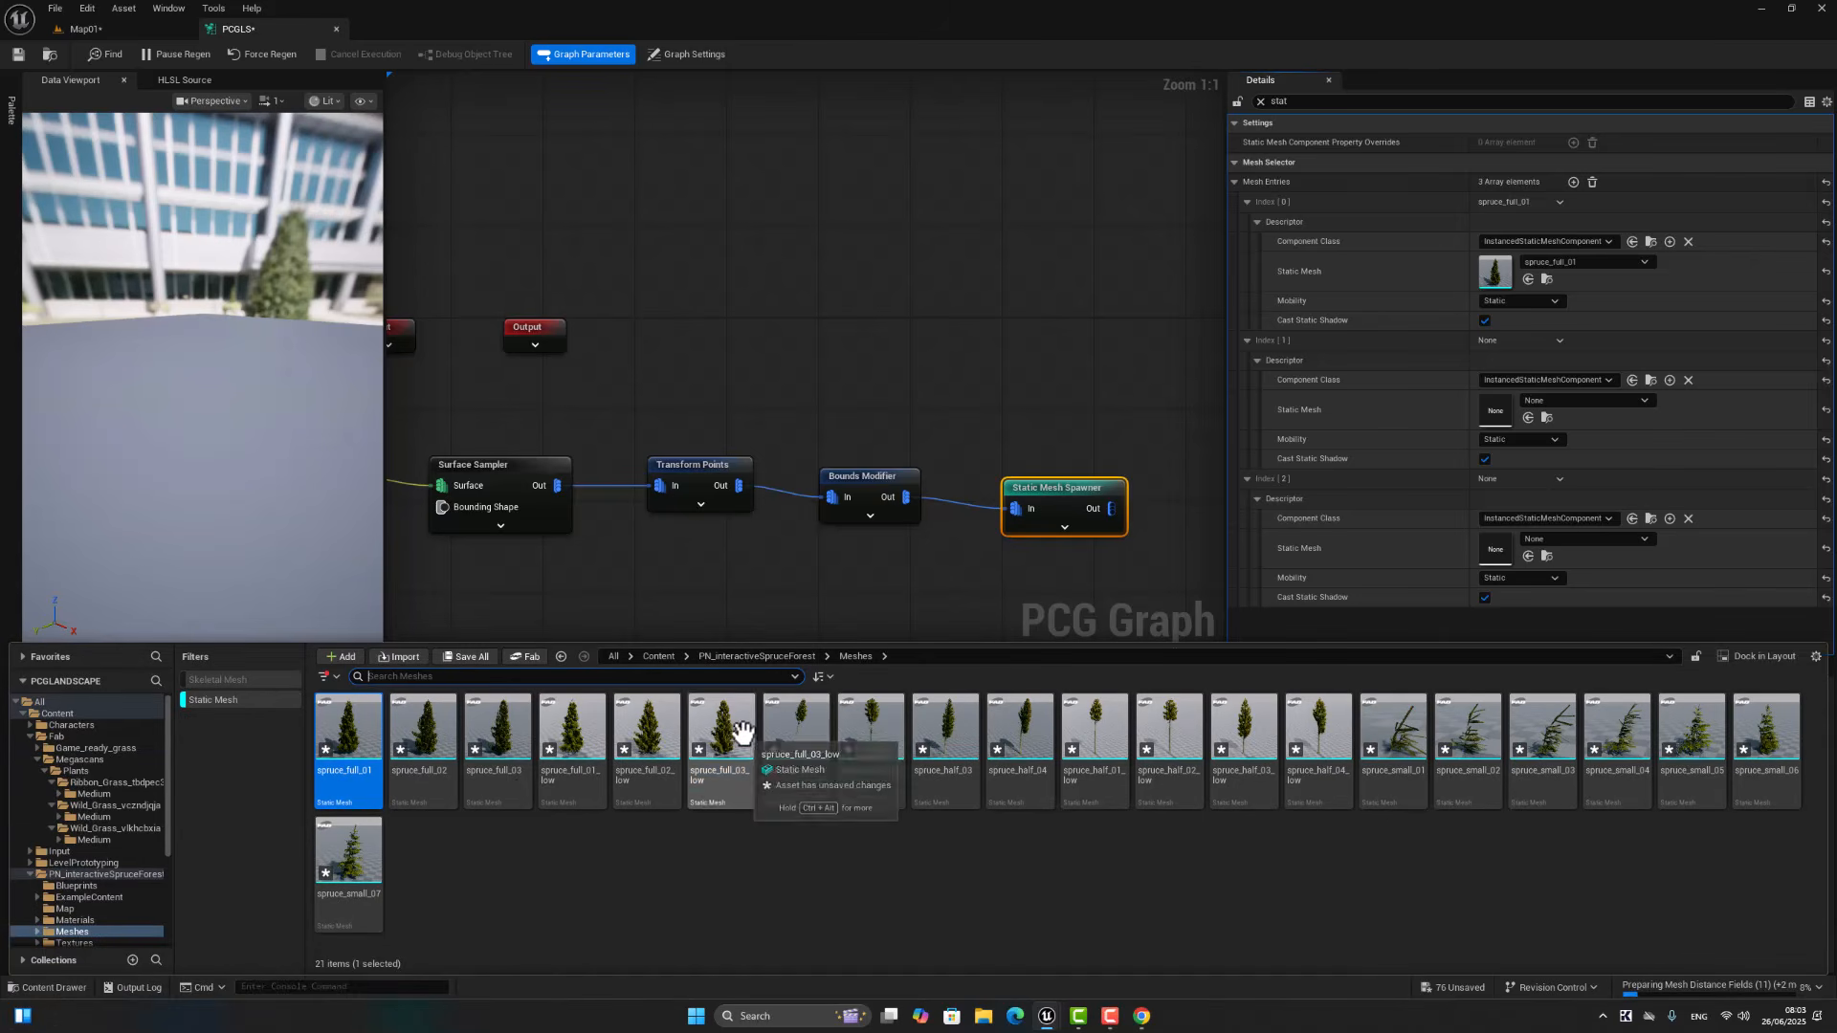
pyautogui.moveTo(722, 732); pyautogui.dragTo(1479, 417)
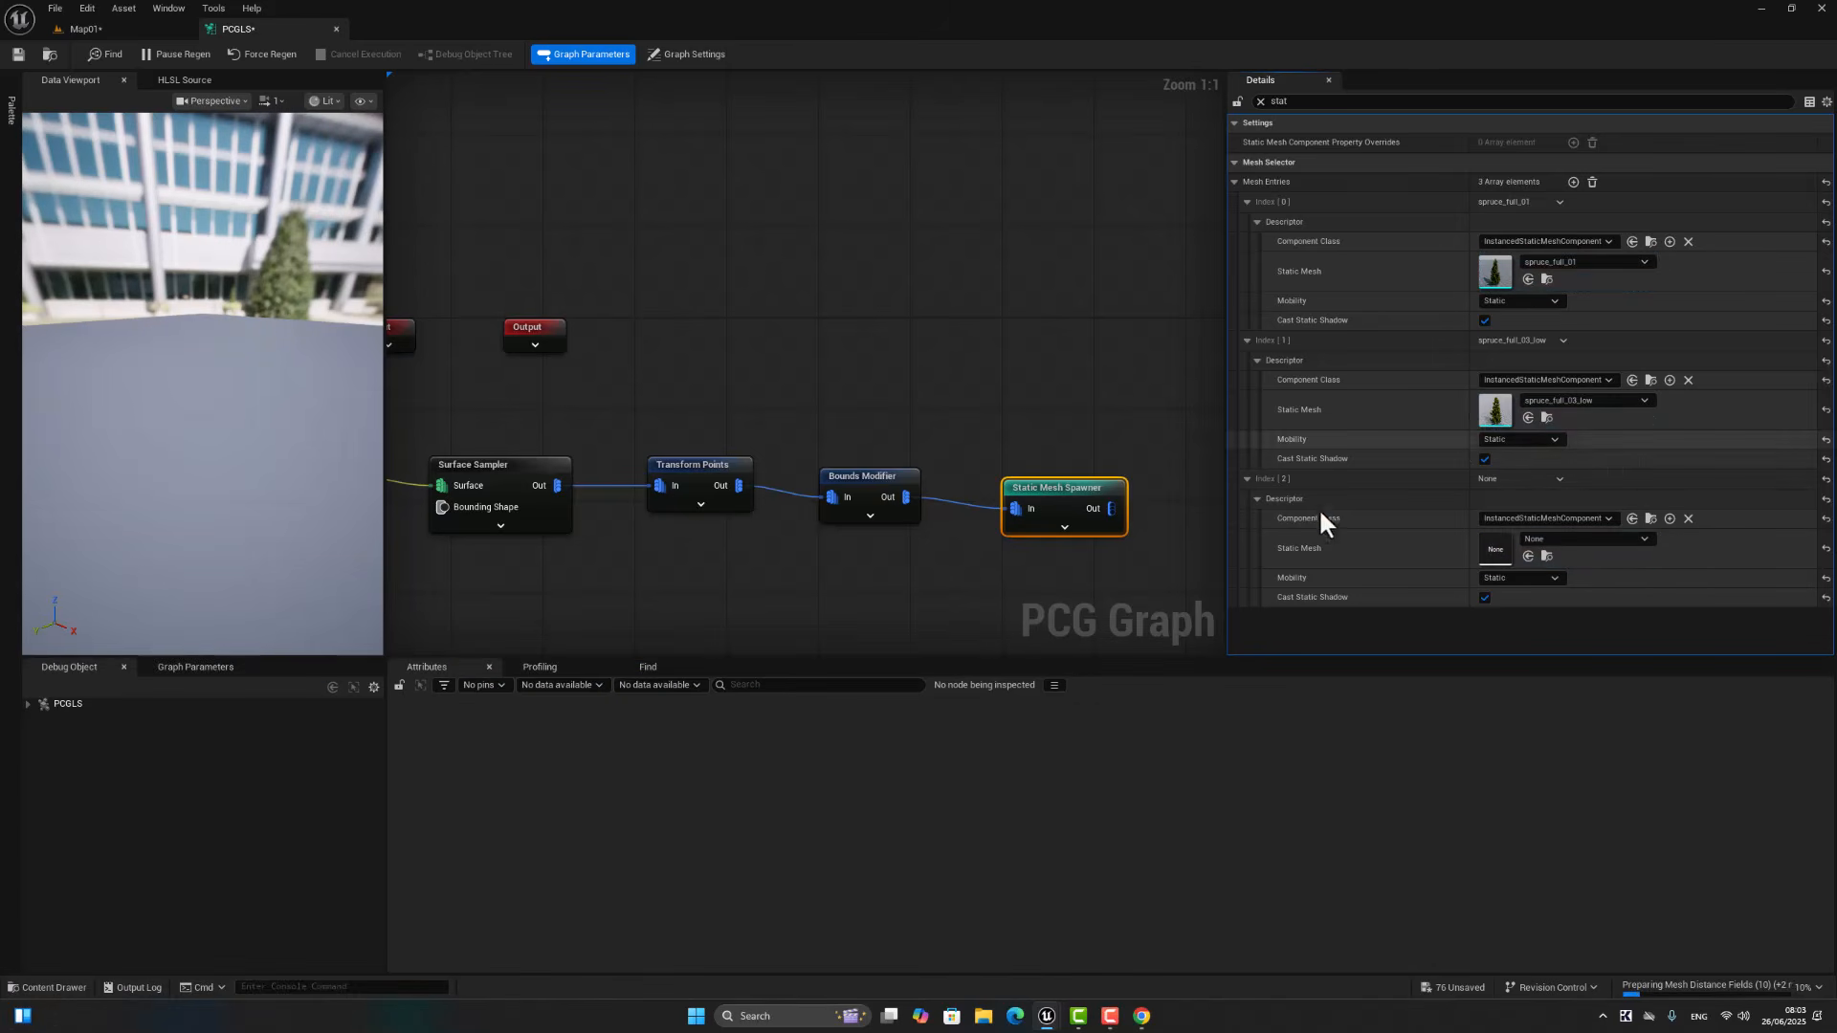
pyautogui.click(56, 985)
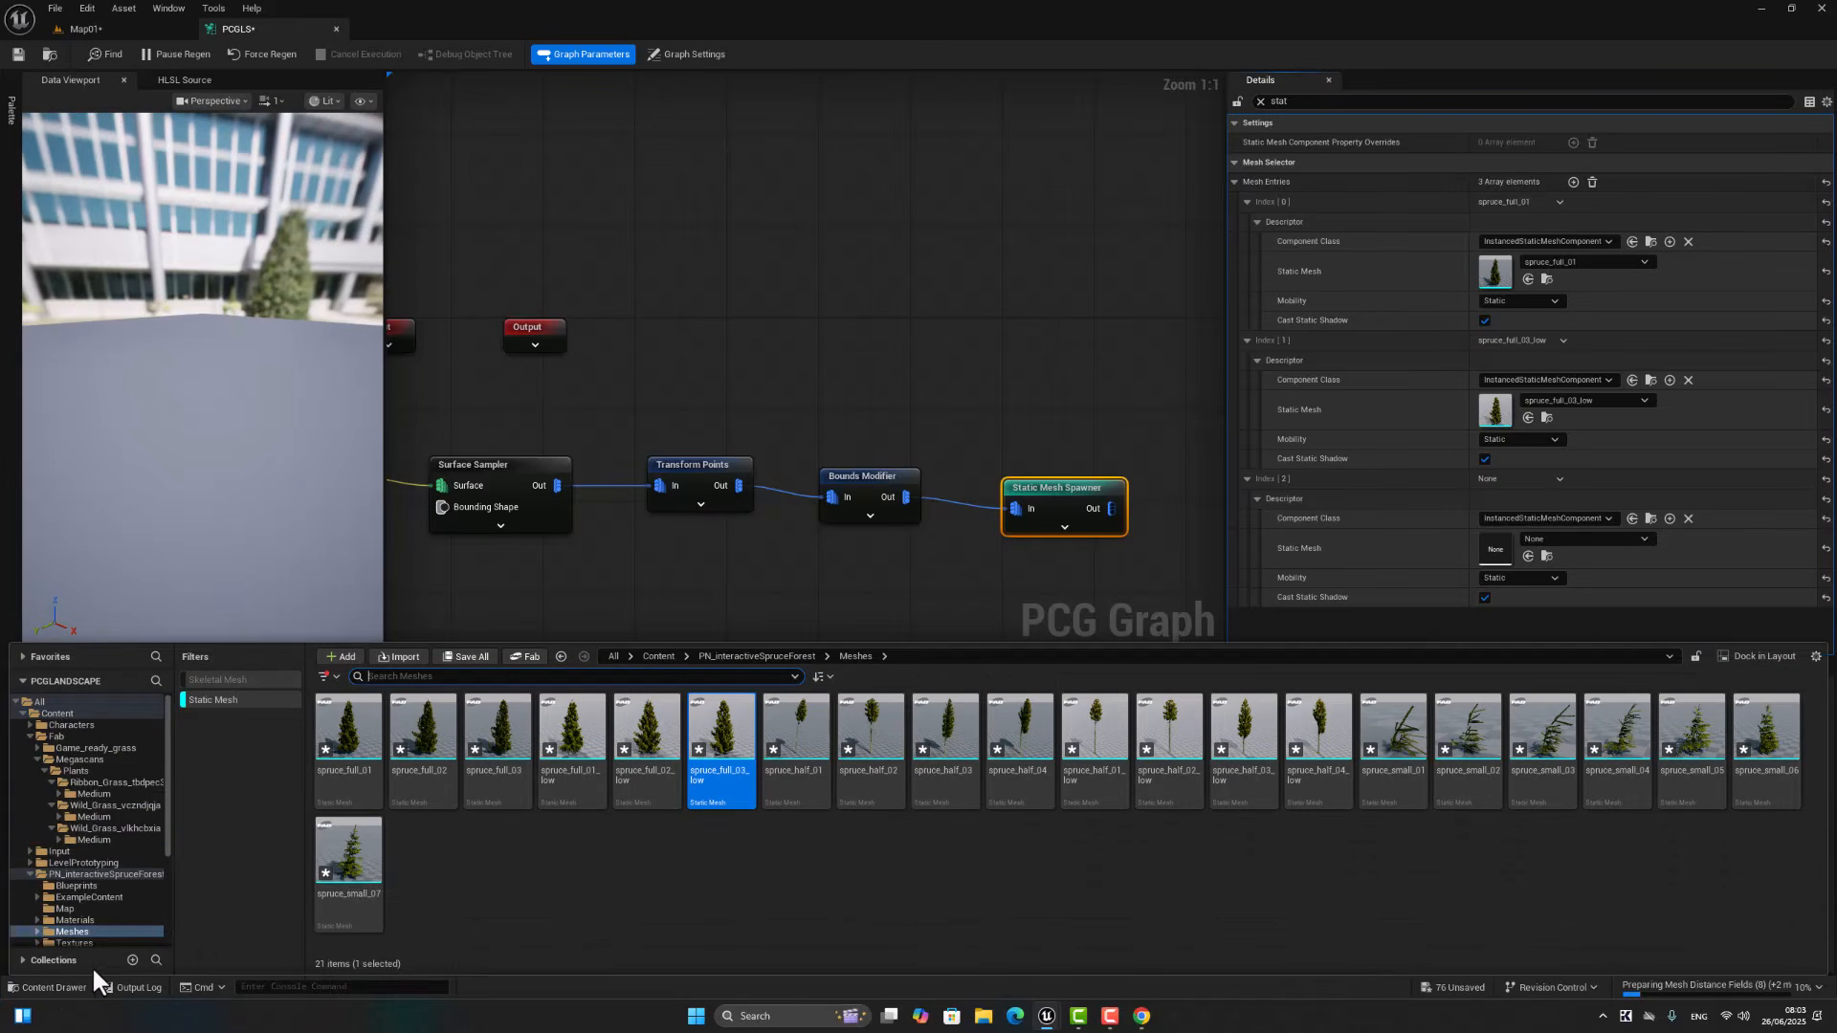
pyautogui.moveTo(354, 852); pyautogui.dragTo(1492, 548)
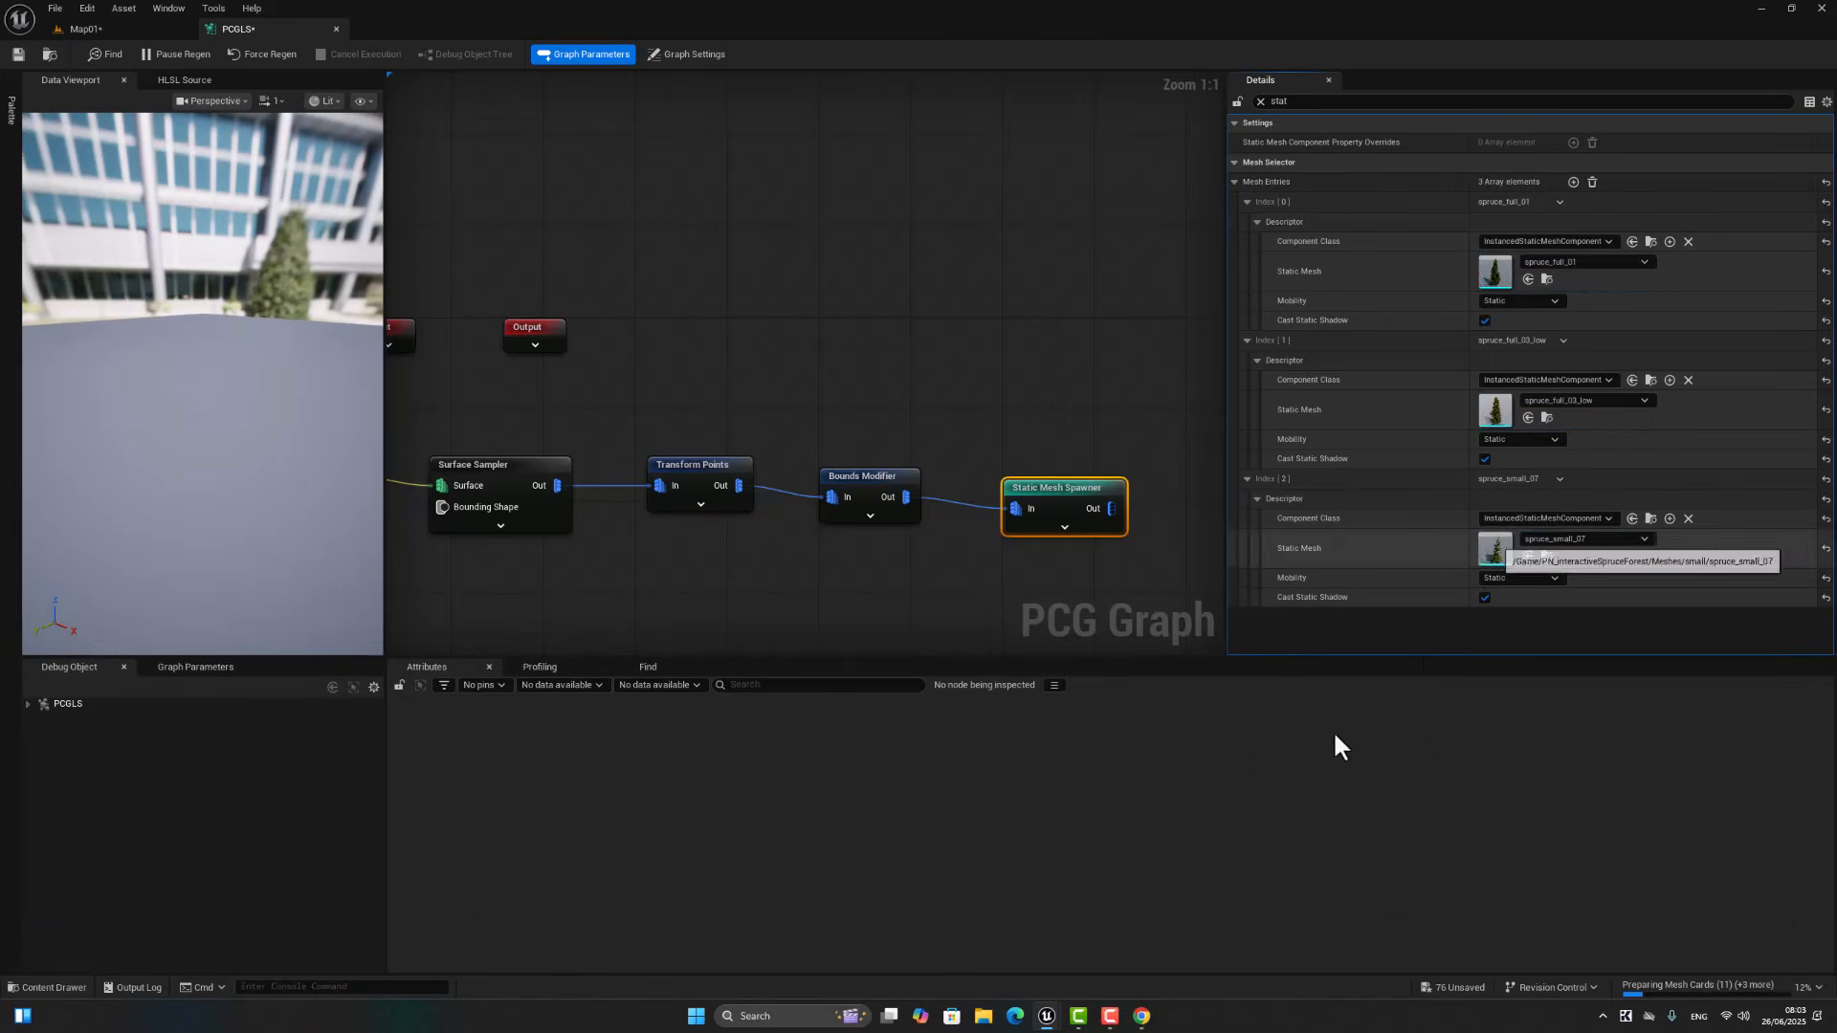
# Step: Clear the details filter of the Static Mesh Spawner and save all modified assets
pyautogui.click(1260, 101)
pyautogui.click(56, 8)
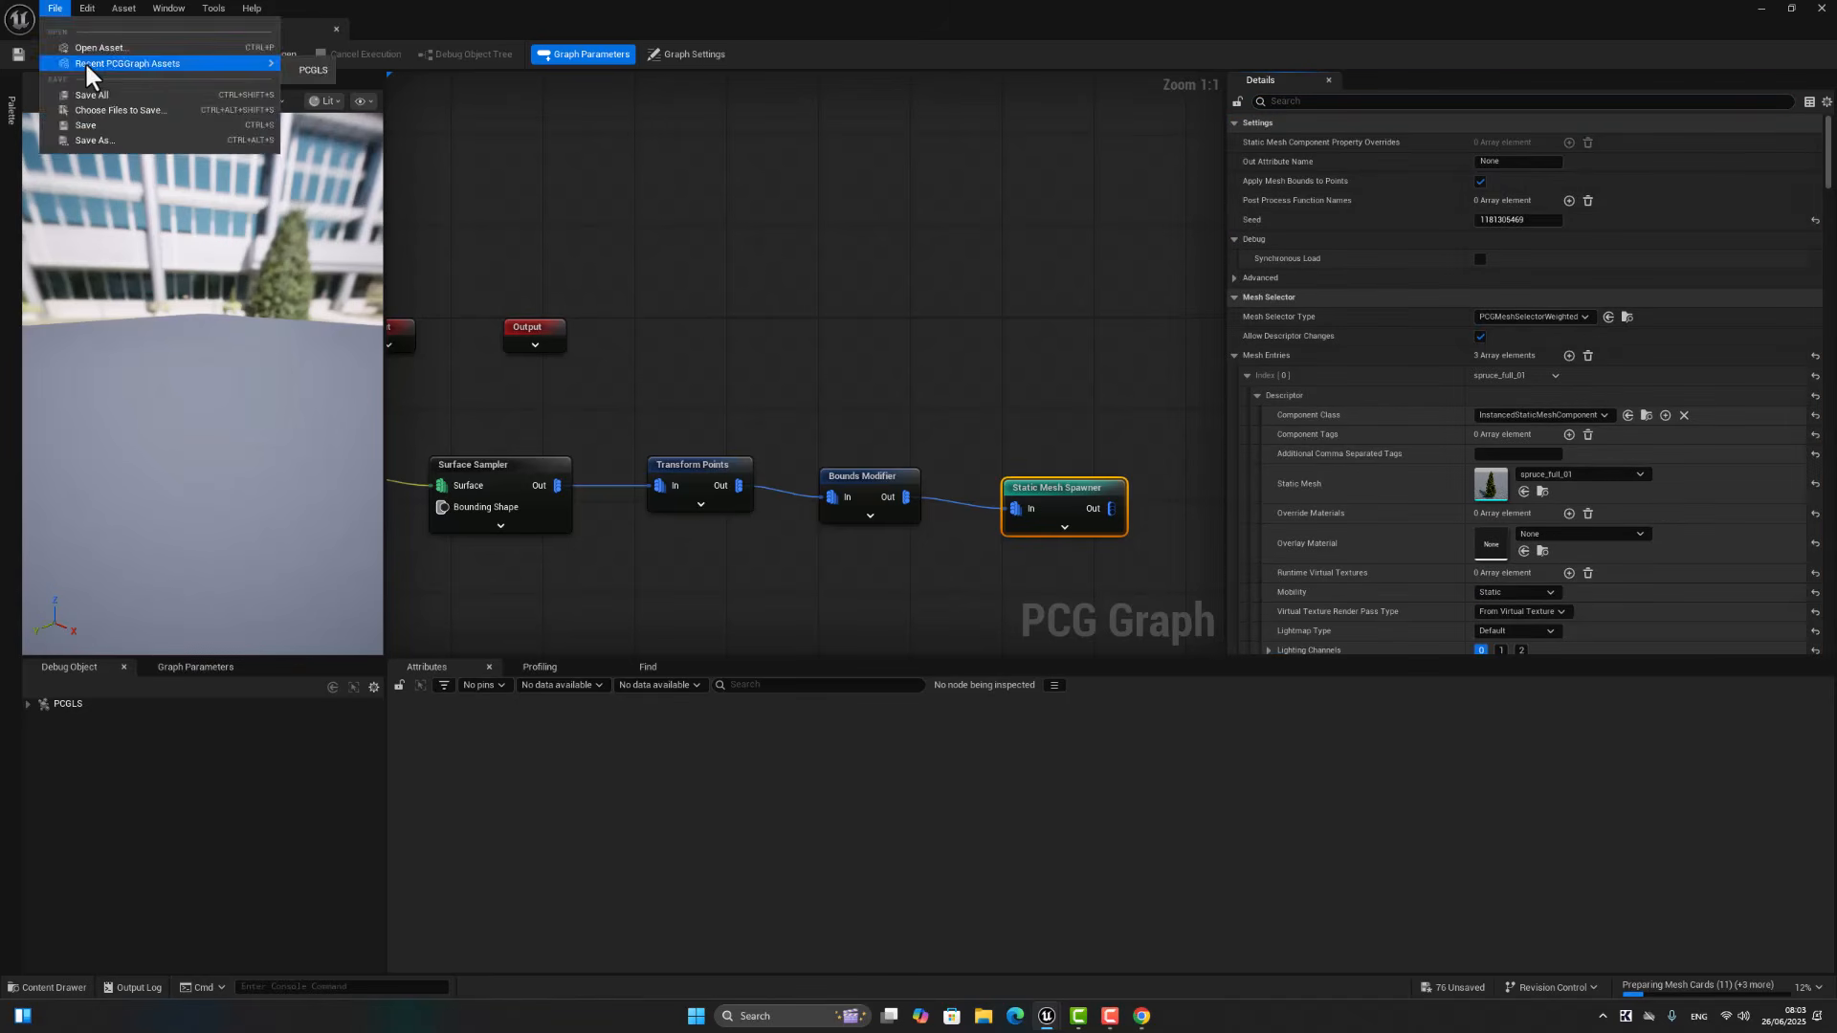
pyautogui.click(95, 90)
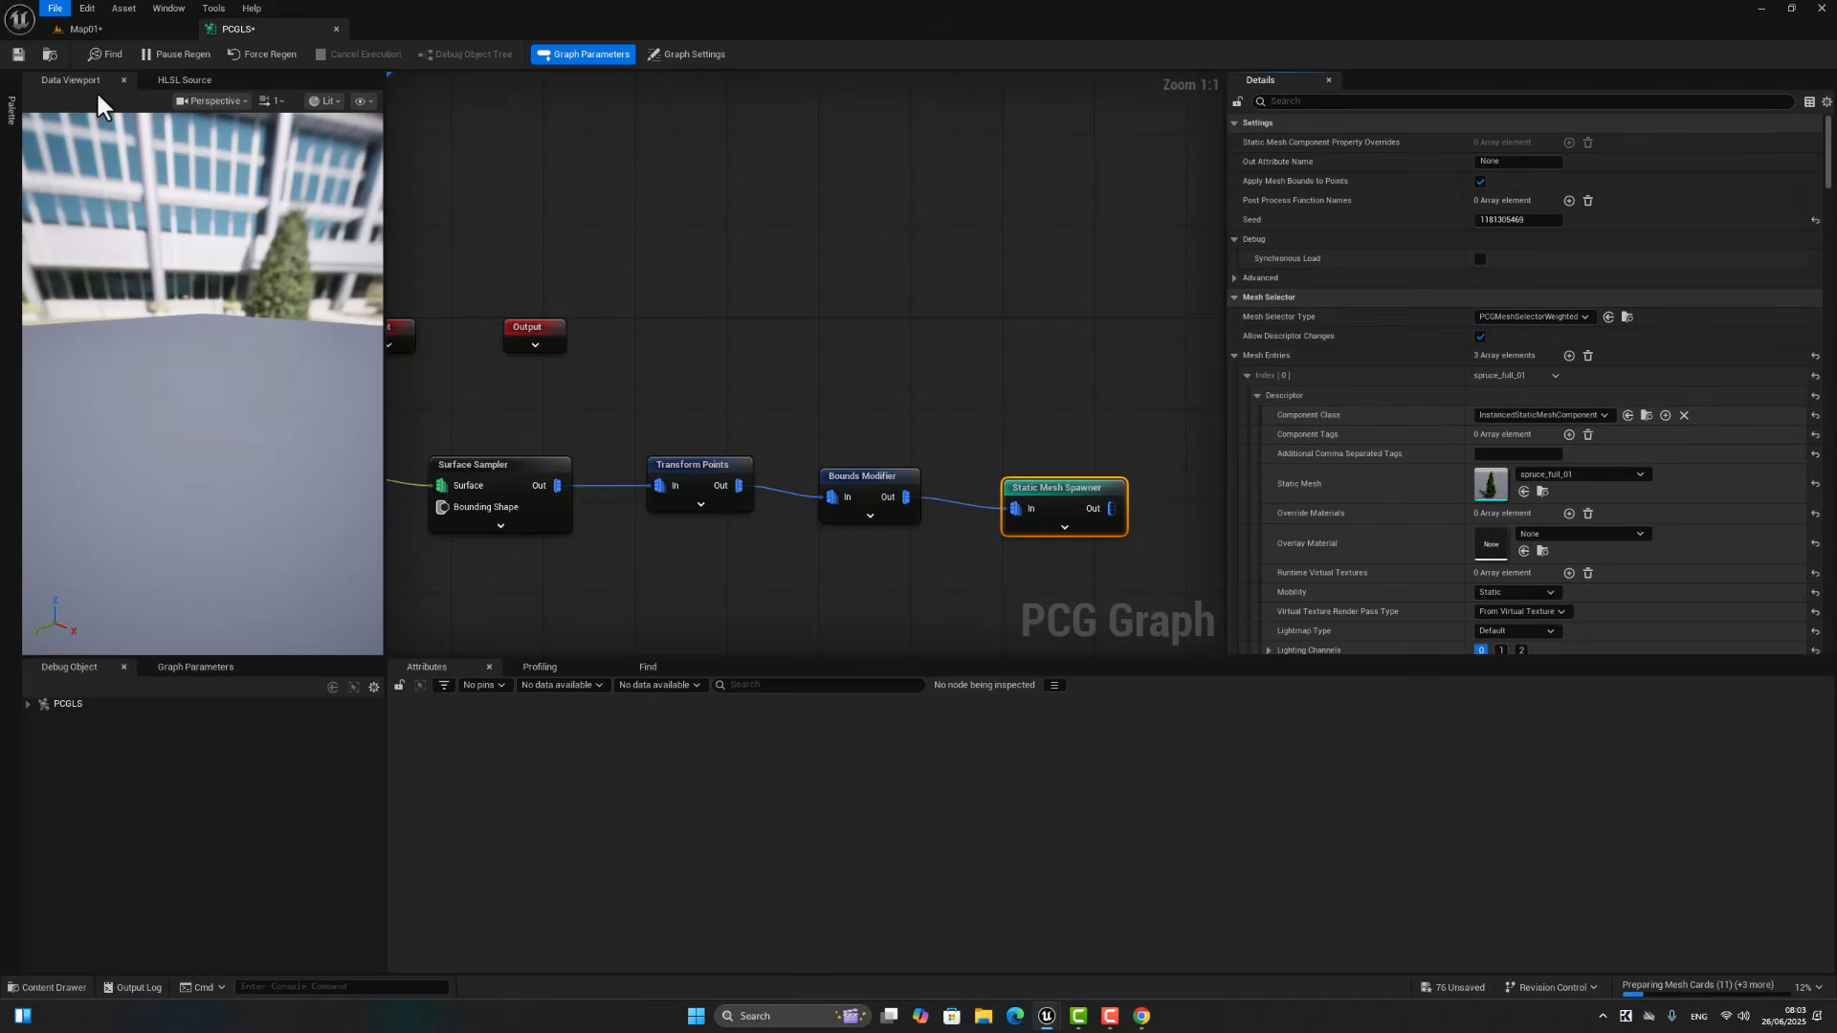
# Step: Return to the Map01 level, raise the viewport camera speed and examine the spawned spruces up close and from farther back
pyautogui.click(111, 28)
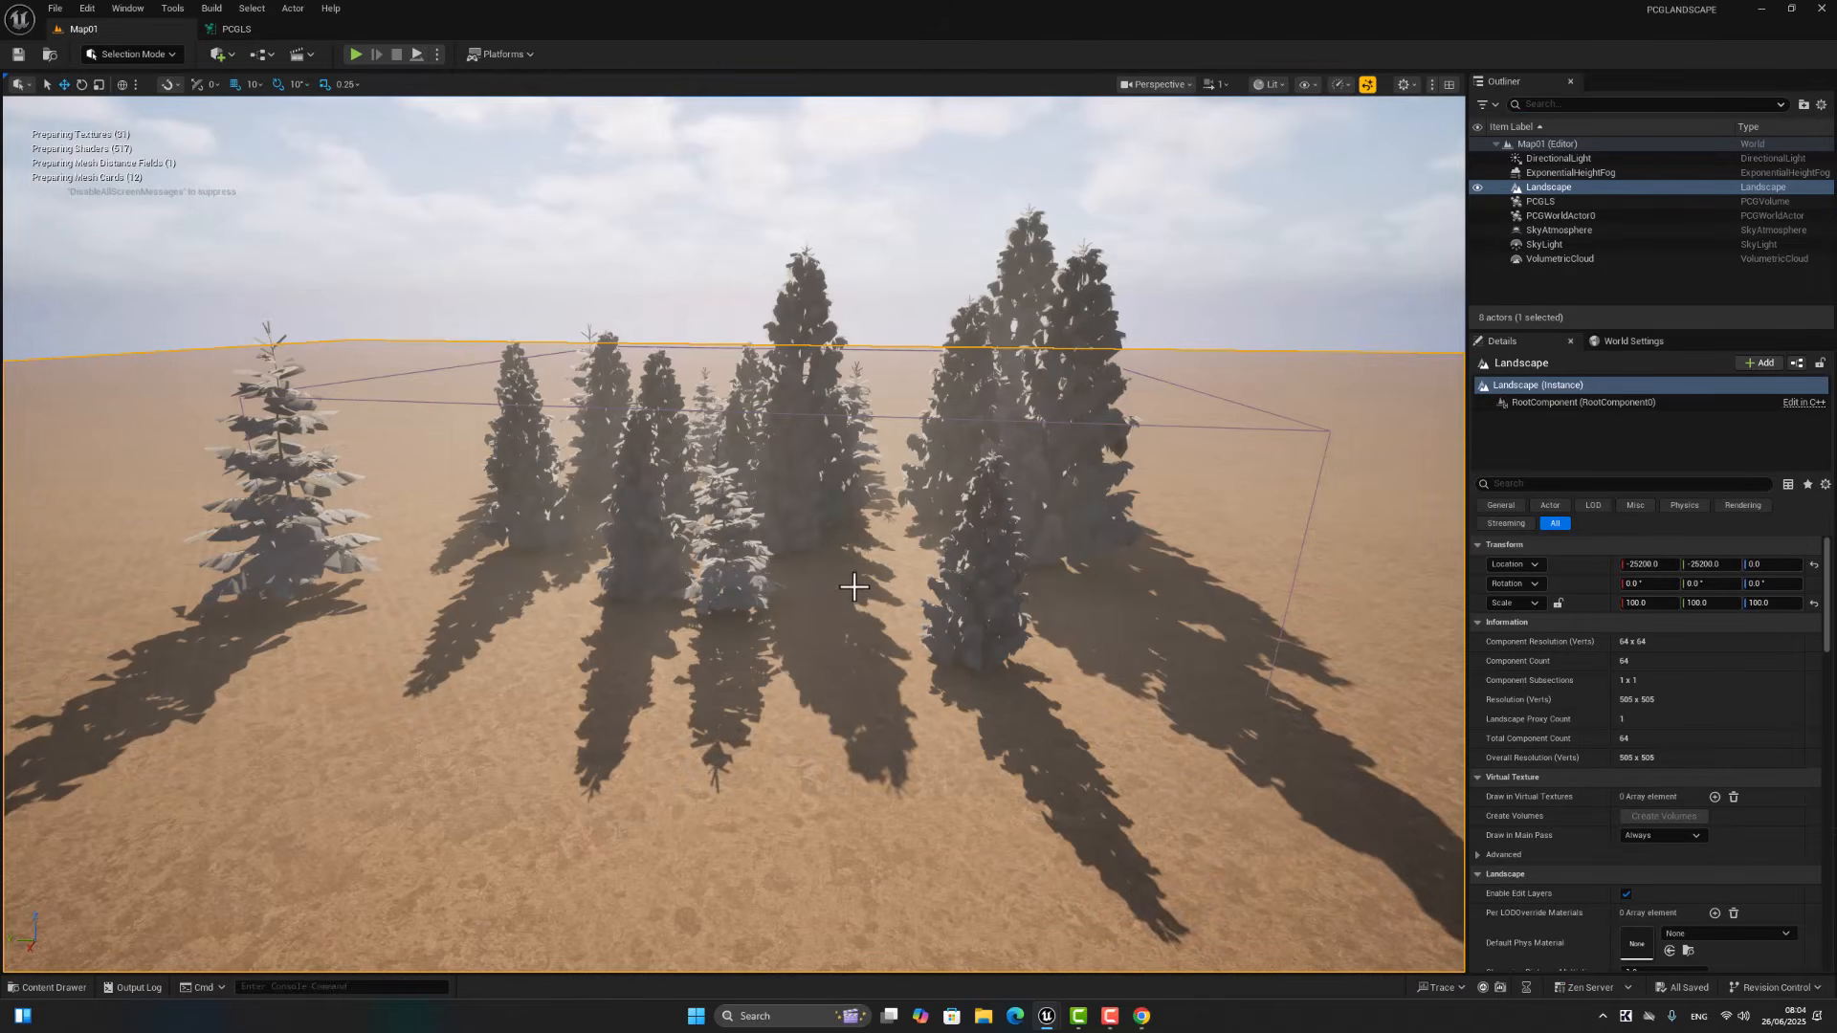
pyautogui.moveTo(734, 534); pyautogui.dragTo(736, 588, button='right')
pyautogui.press('w')
pyautogui.moveTo(1251, 277); pyautogui.dragTo(1251, 278, button='right')
pyautogui.click(1217, 84)
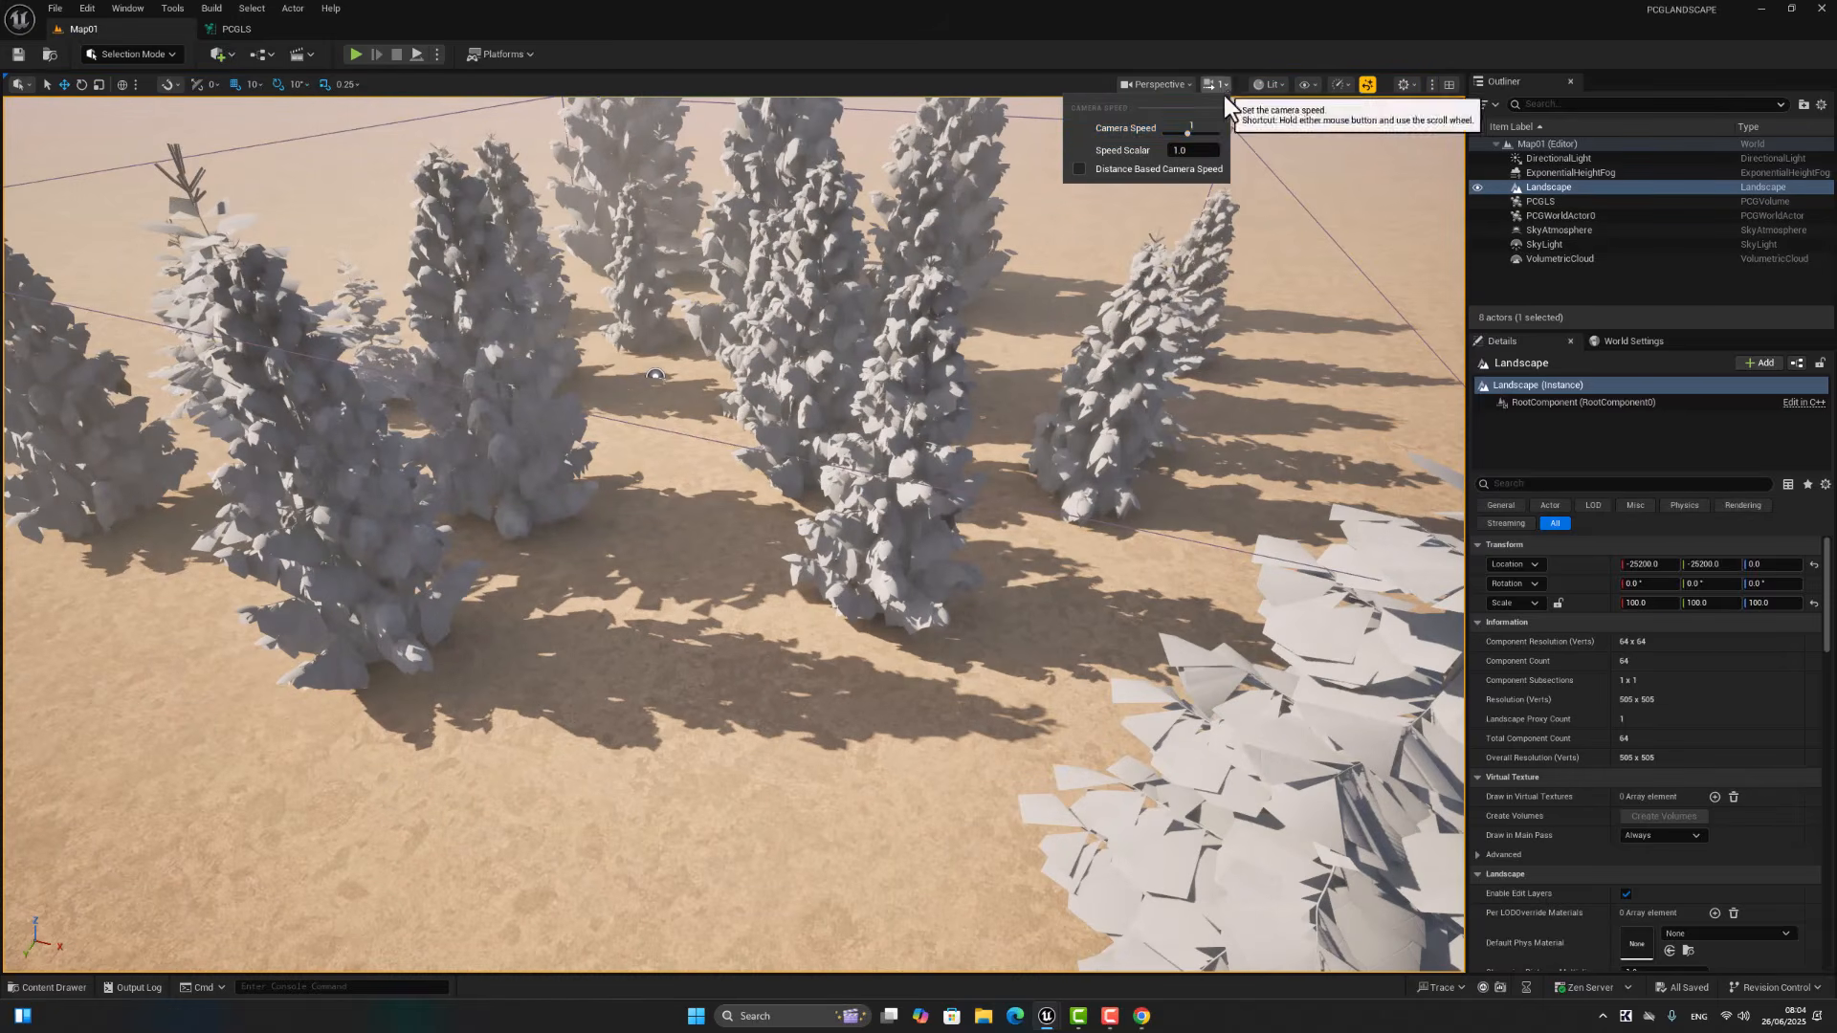
pyautogui.click(1199, 132)
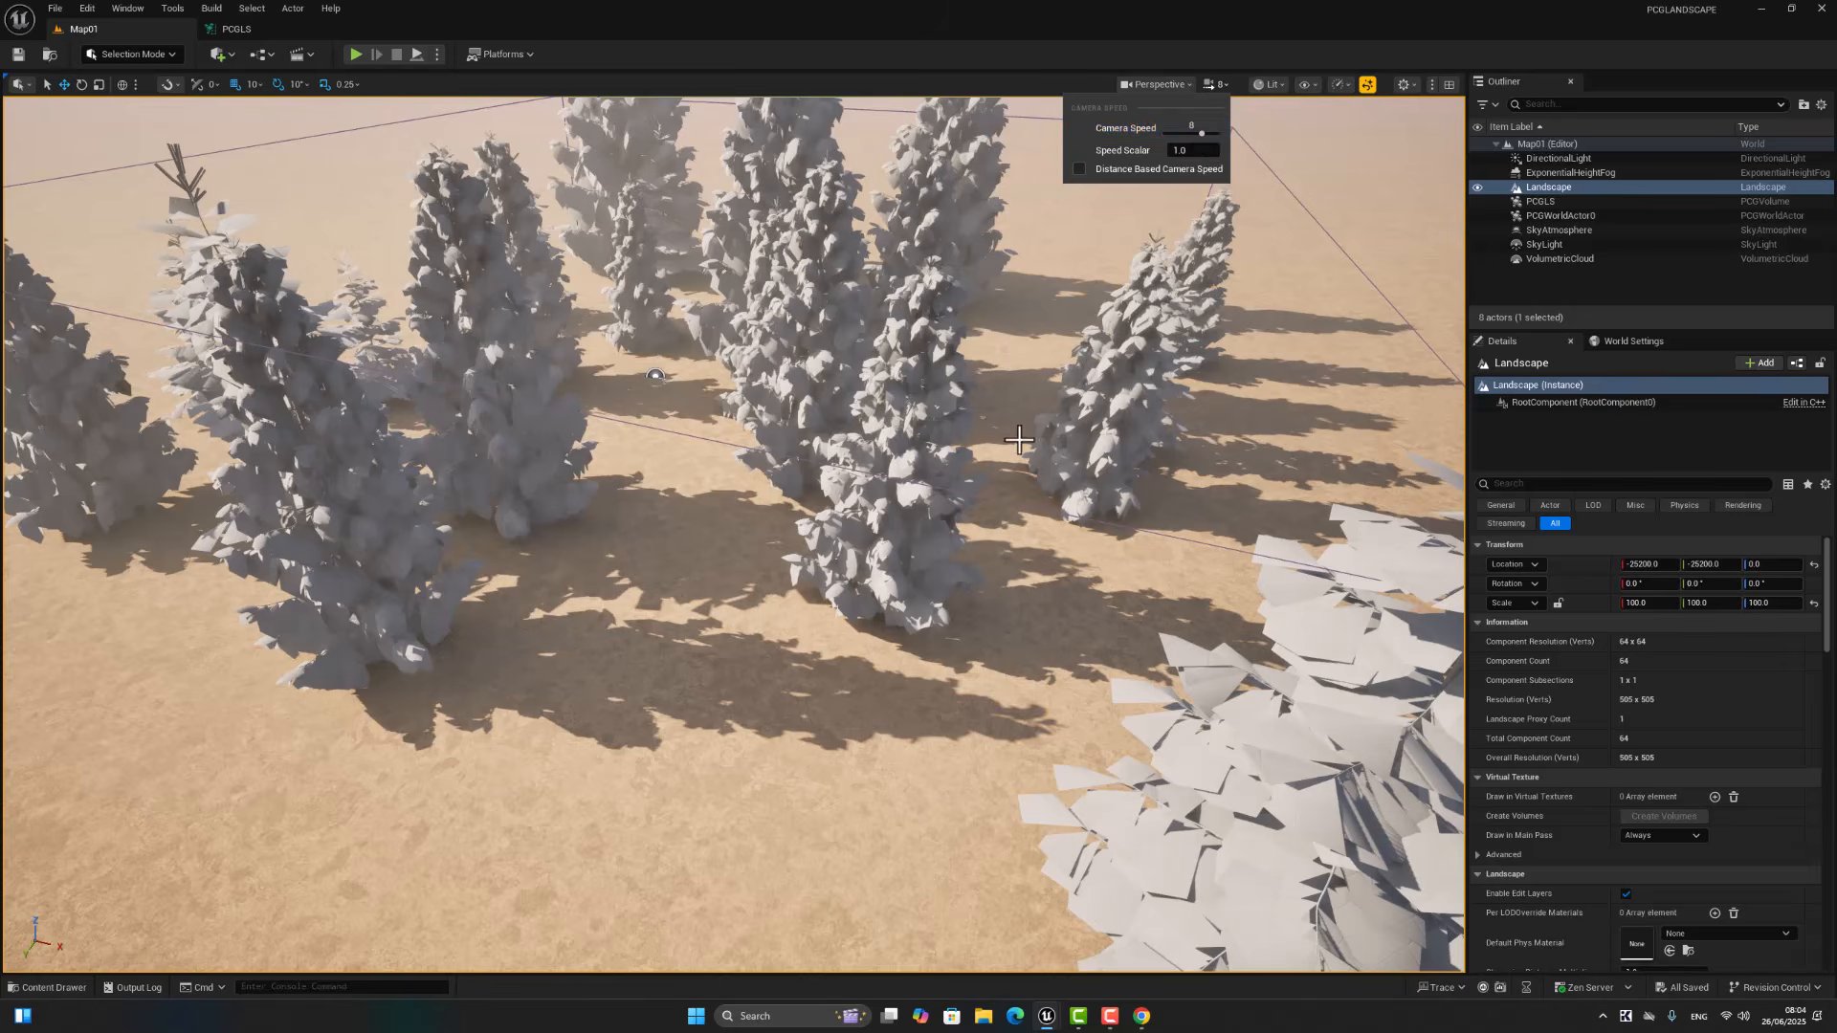
pyautogui.moveTo(1016, 438); pyautogui.dragTo(1016, 438, button='right')
pyautogui.press('s')
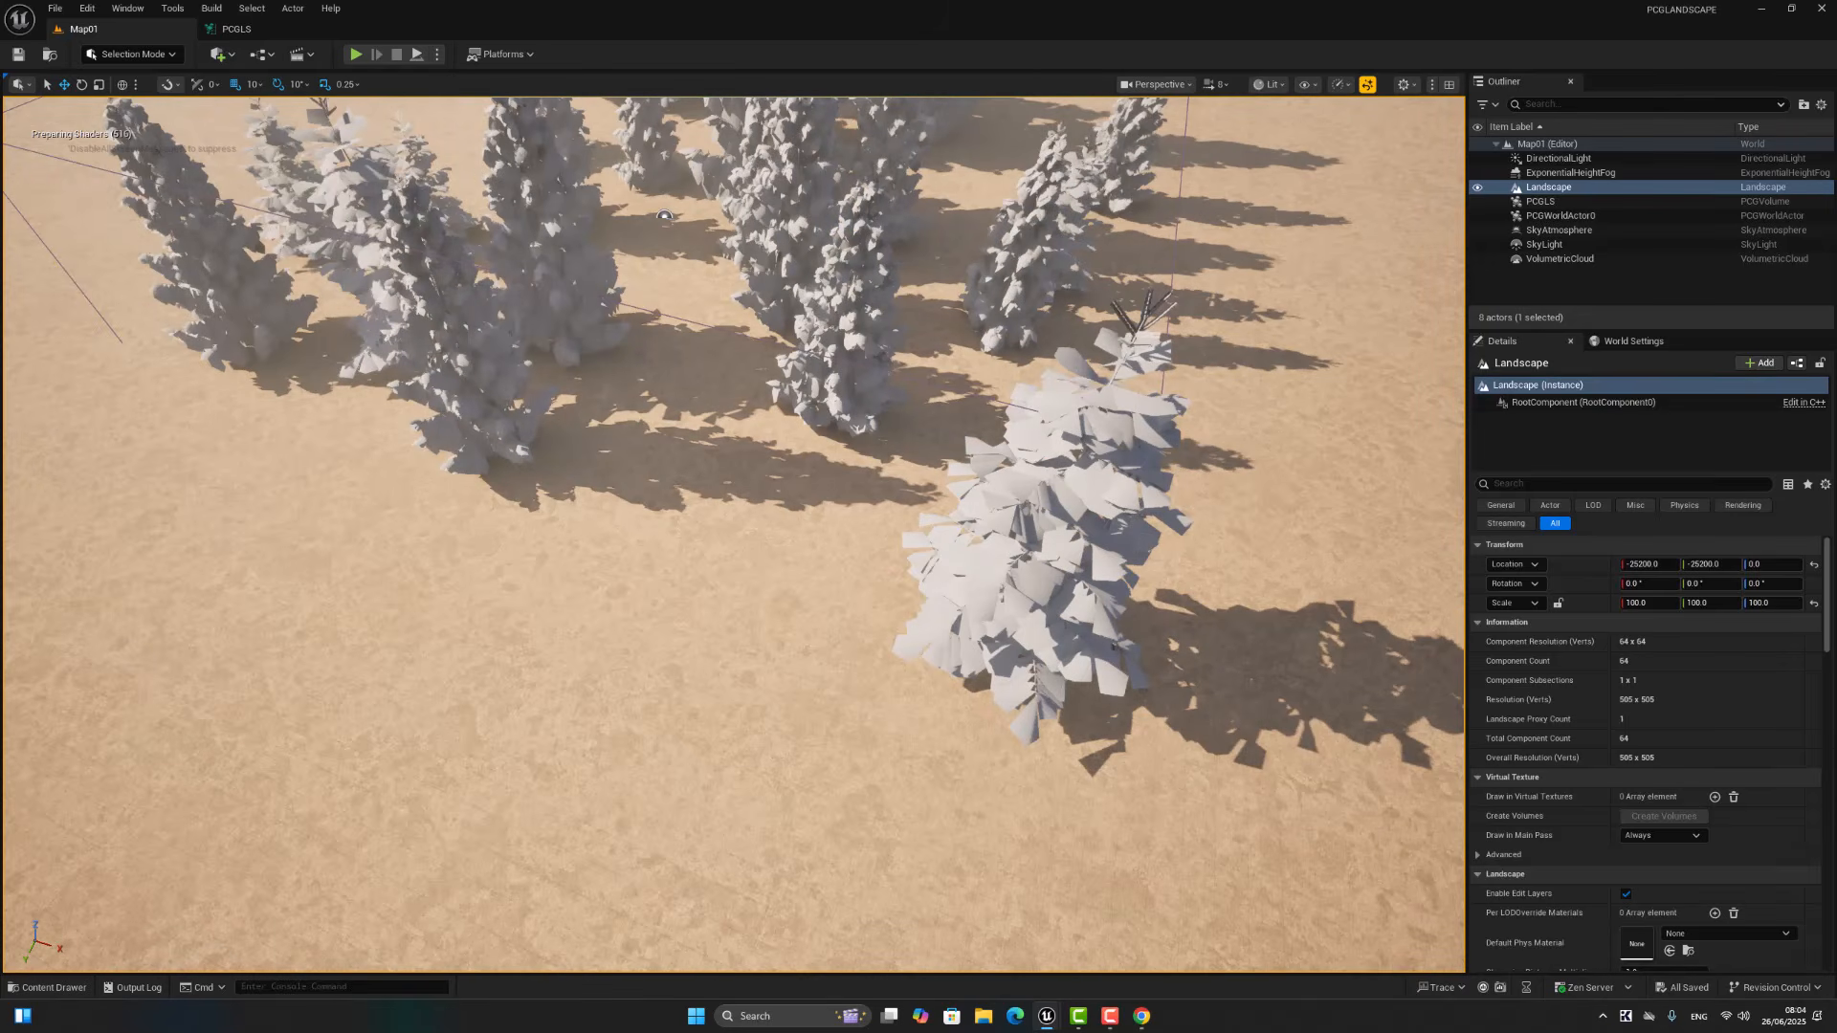
pyautogui.press('s')
pyautogui.moveTo(1062, 480); pyautogui.dragTo(1027, 435, button='right')
pyautogui.press('s')
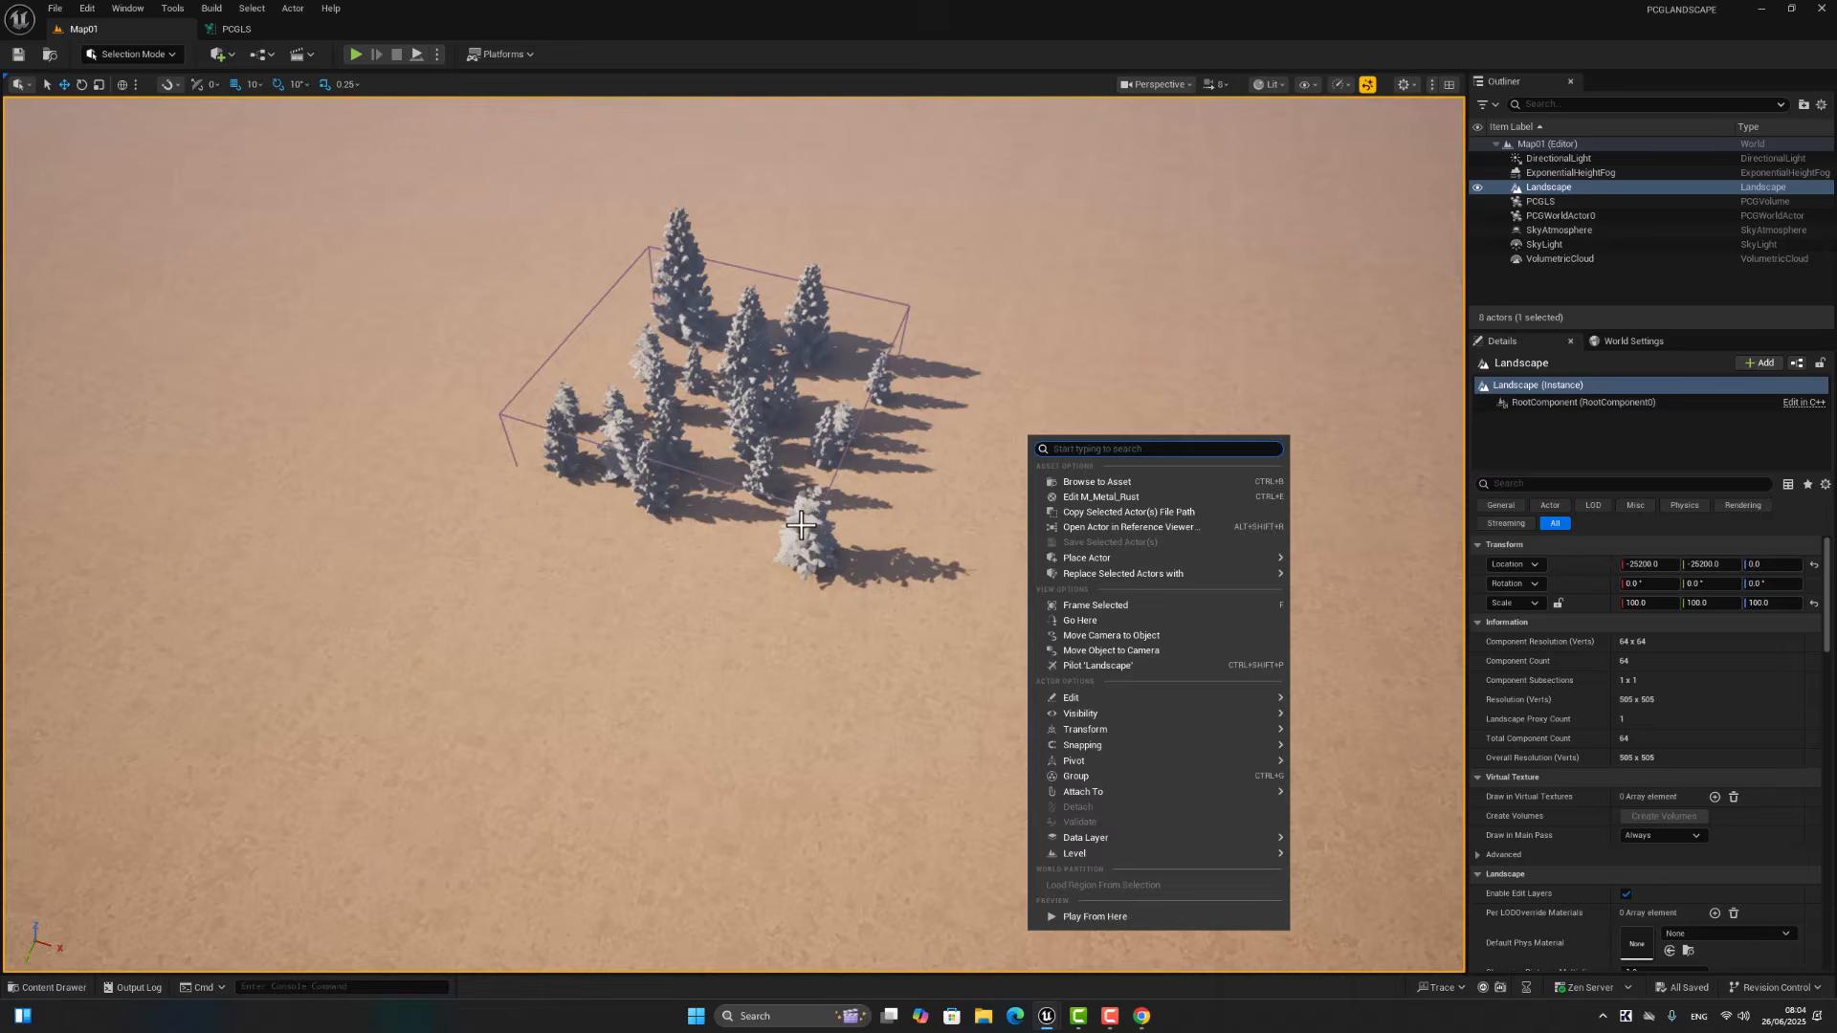
# Step: Scale the PCGLS volume to about 37.5 in X, 64.5 in Y and 10.2 in Z
pyautogui.click(714, 495)
pyautogui.click(720, 486)
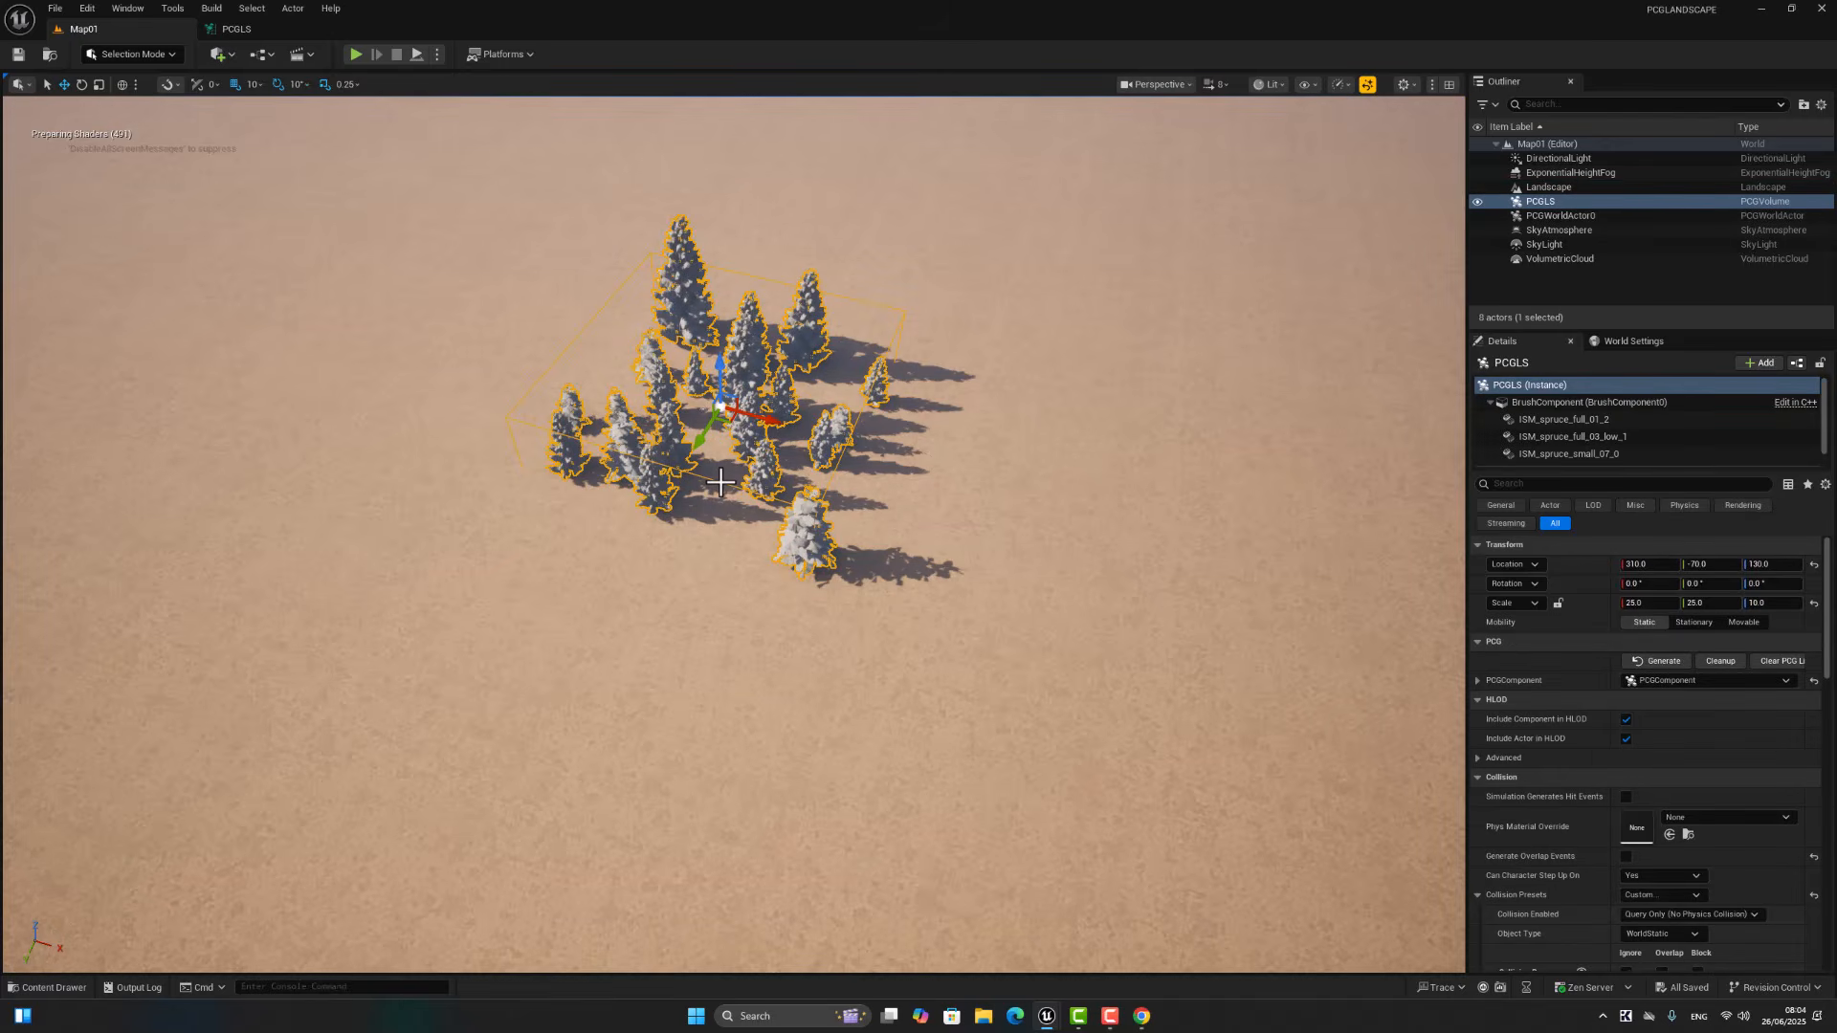
pyautogui.press('r')
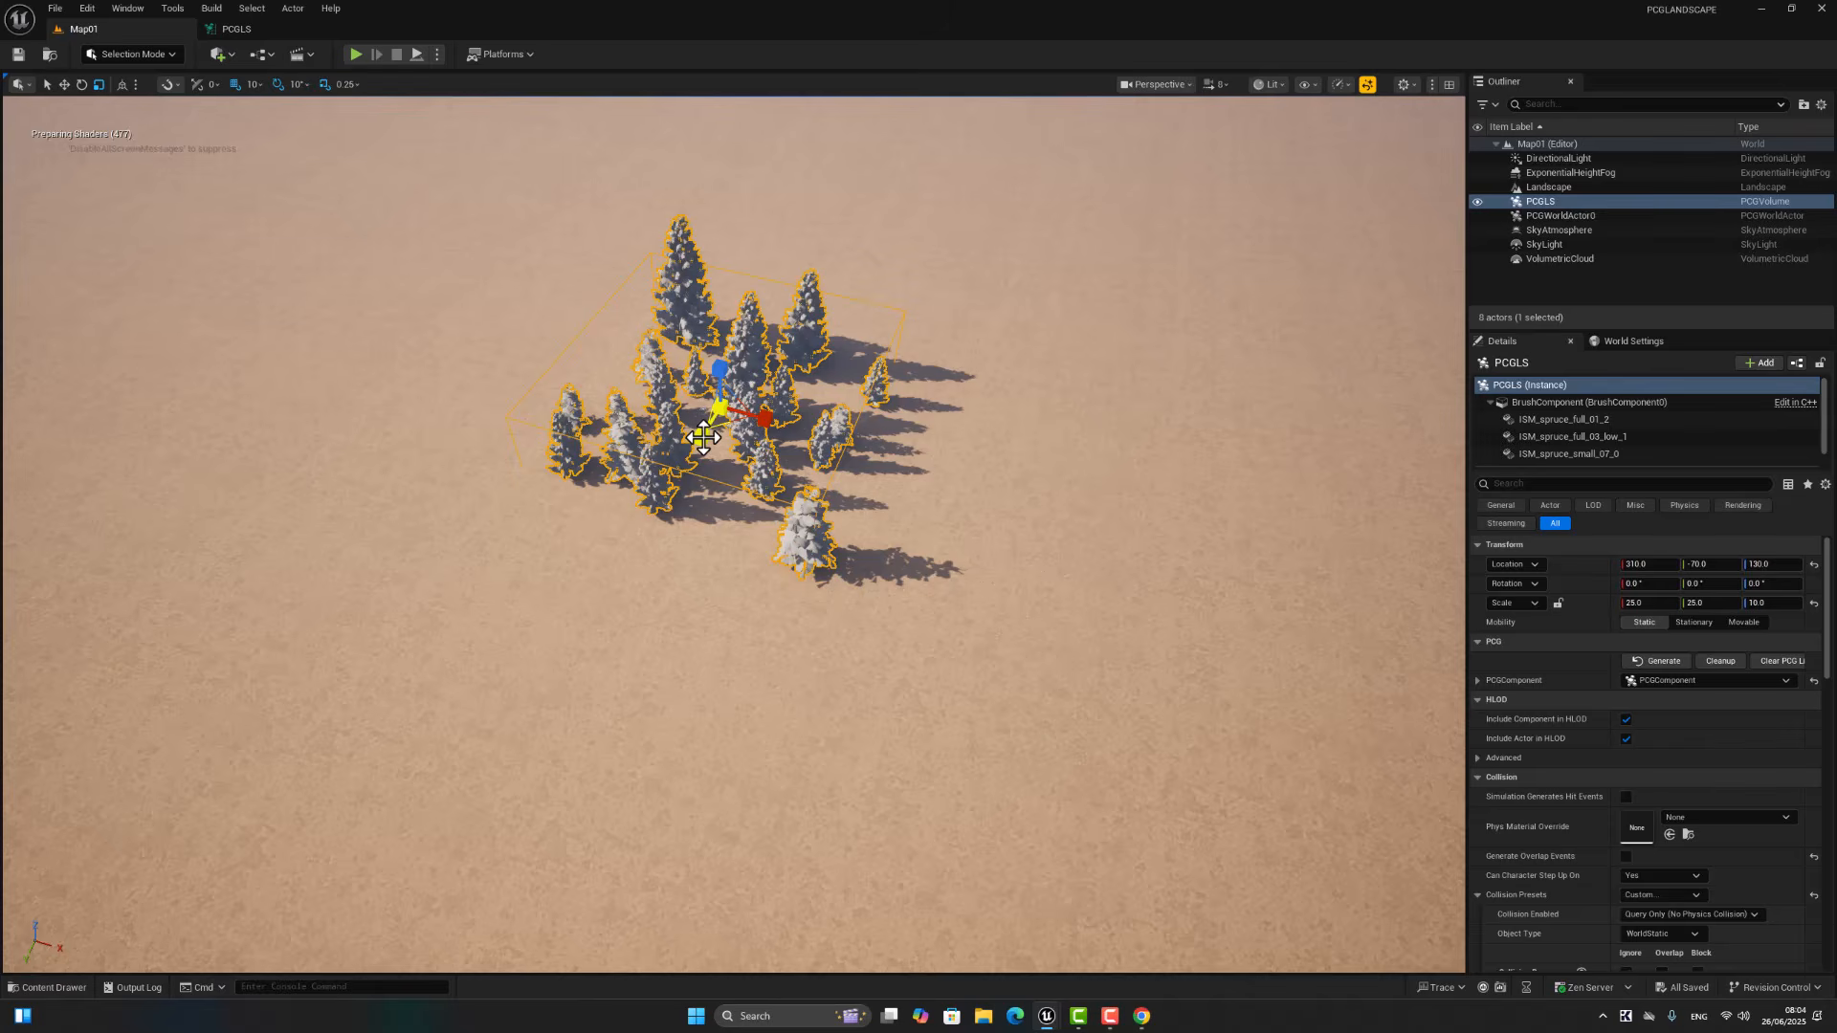
pyautogui.click(547, 684)
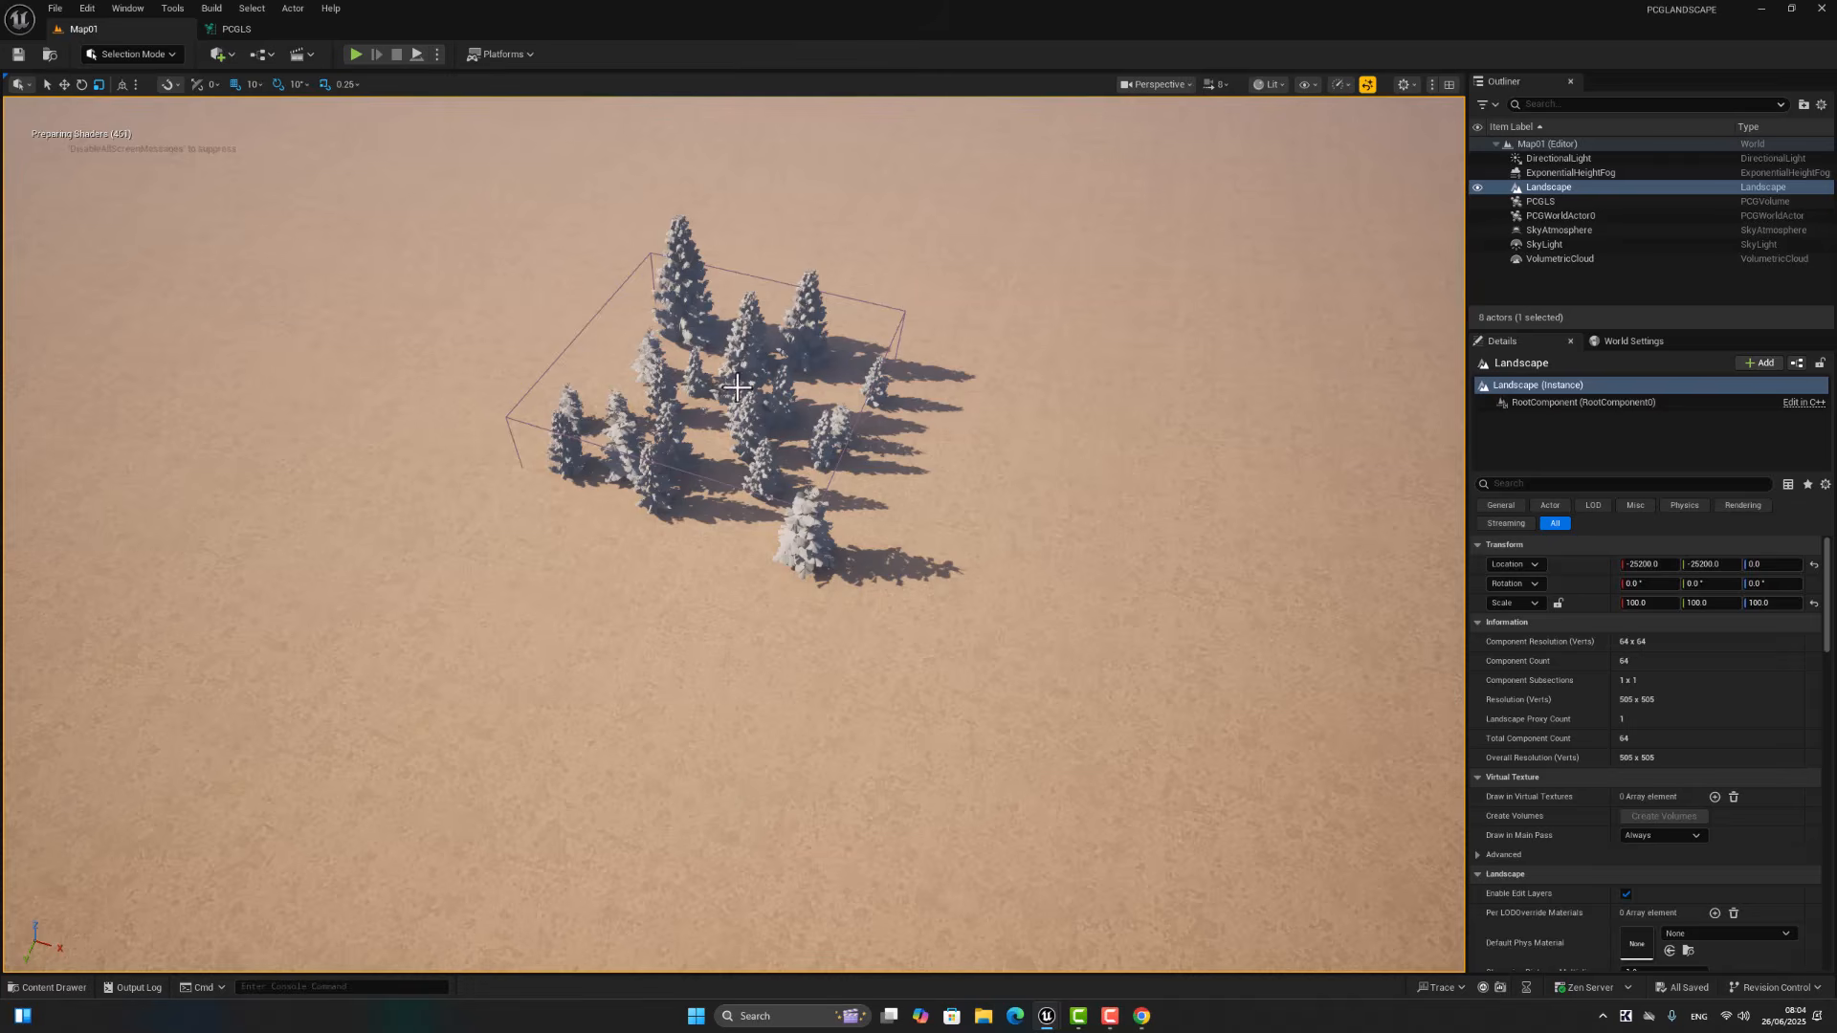
pyautogui.click(737, 388)
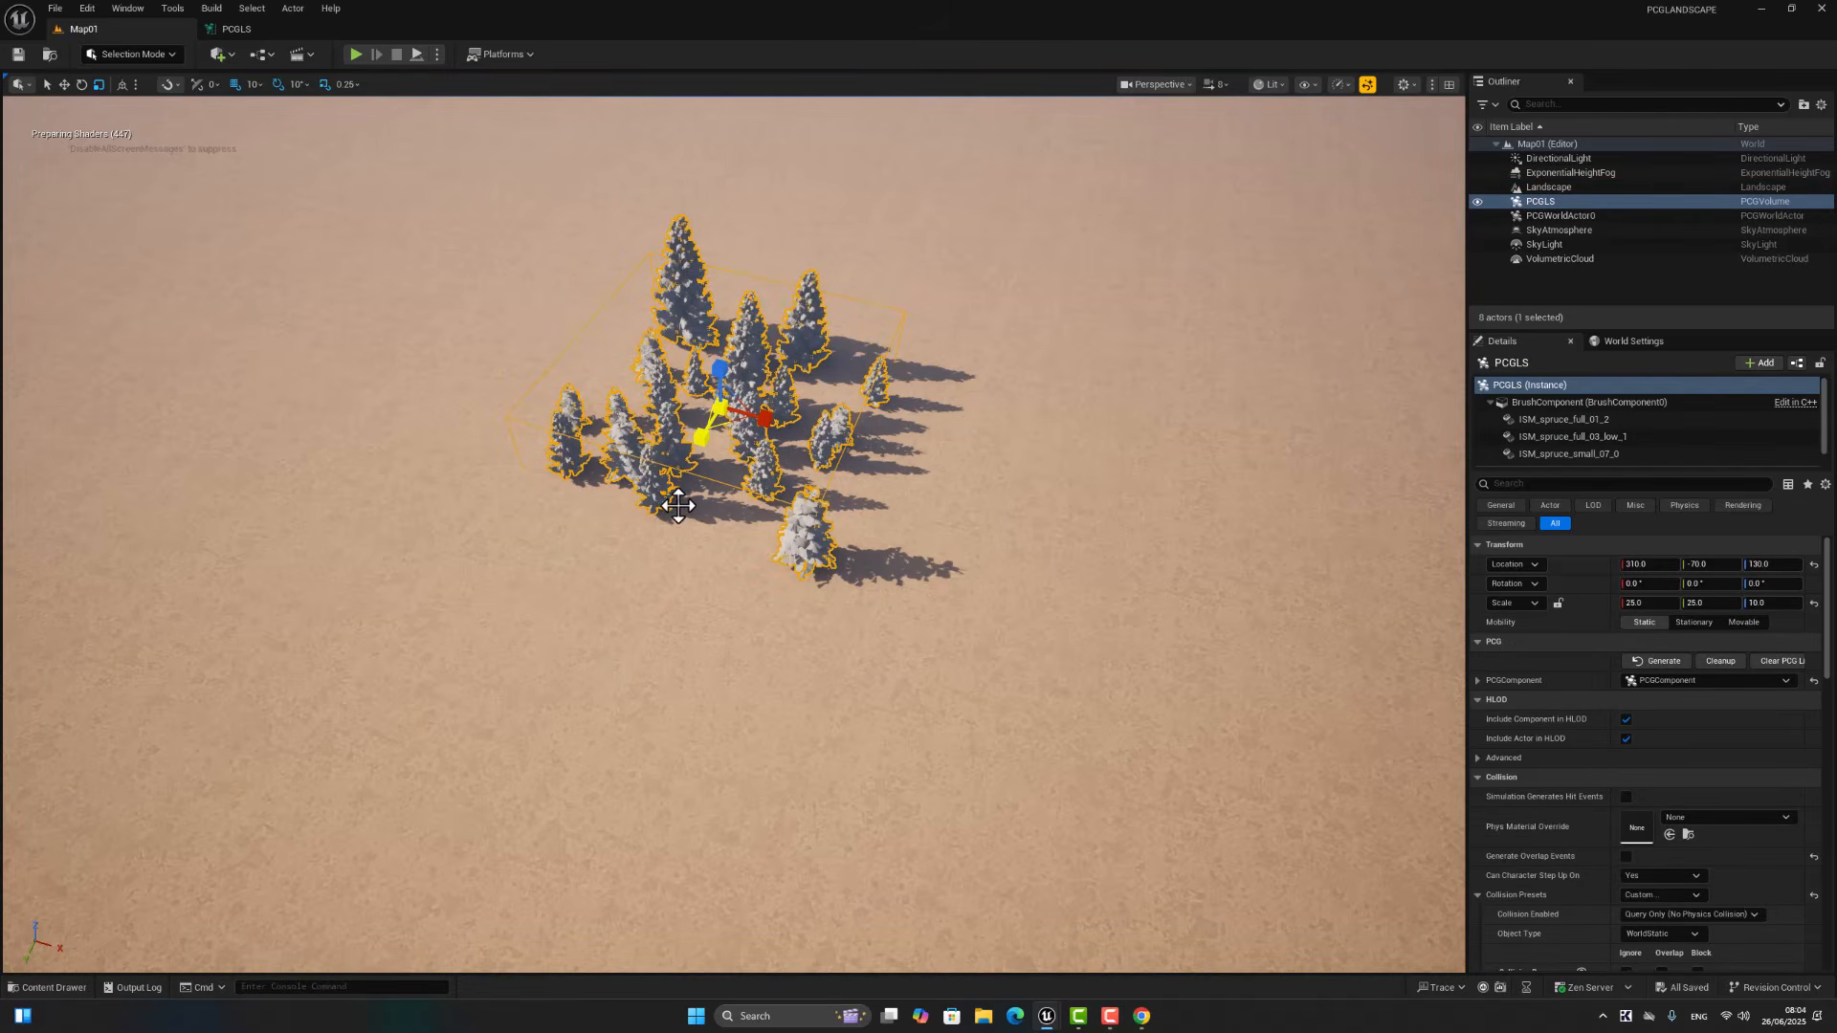
pyautogui.click(703, 447)
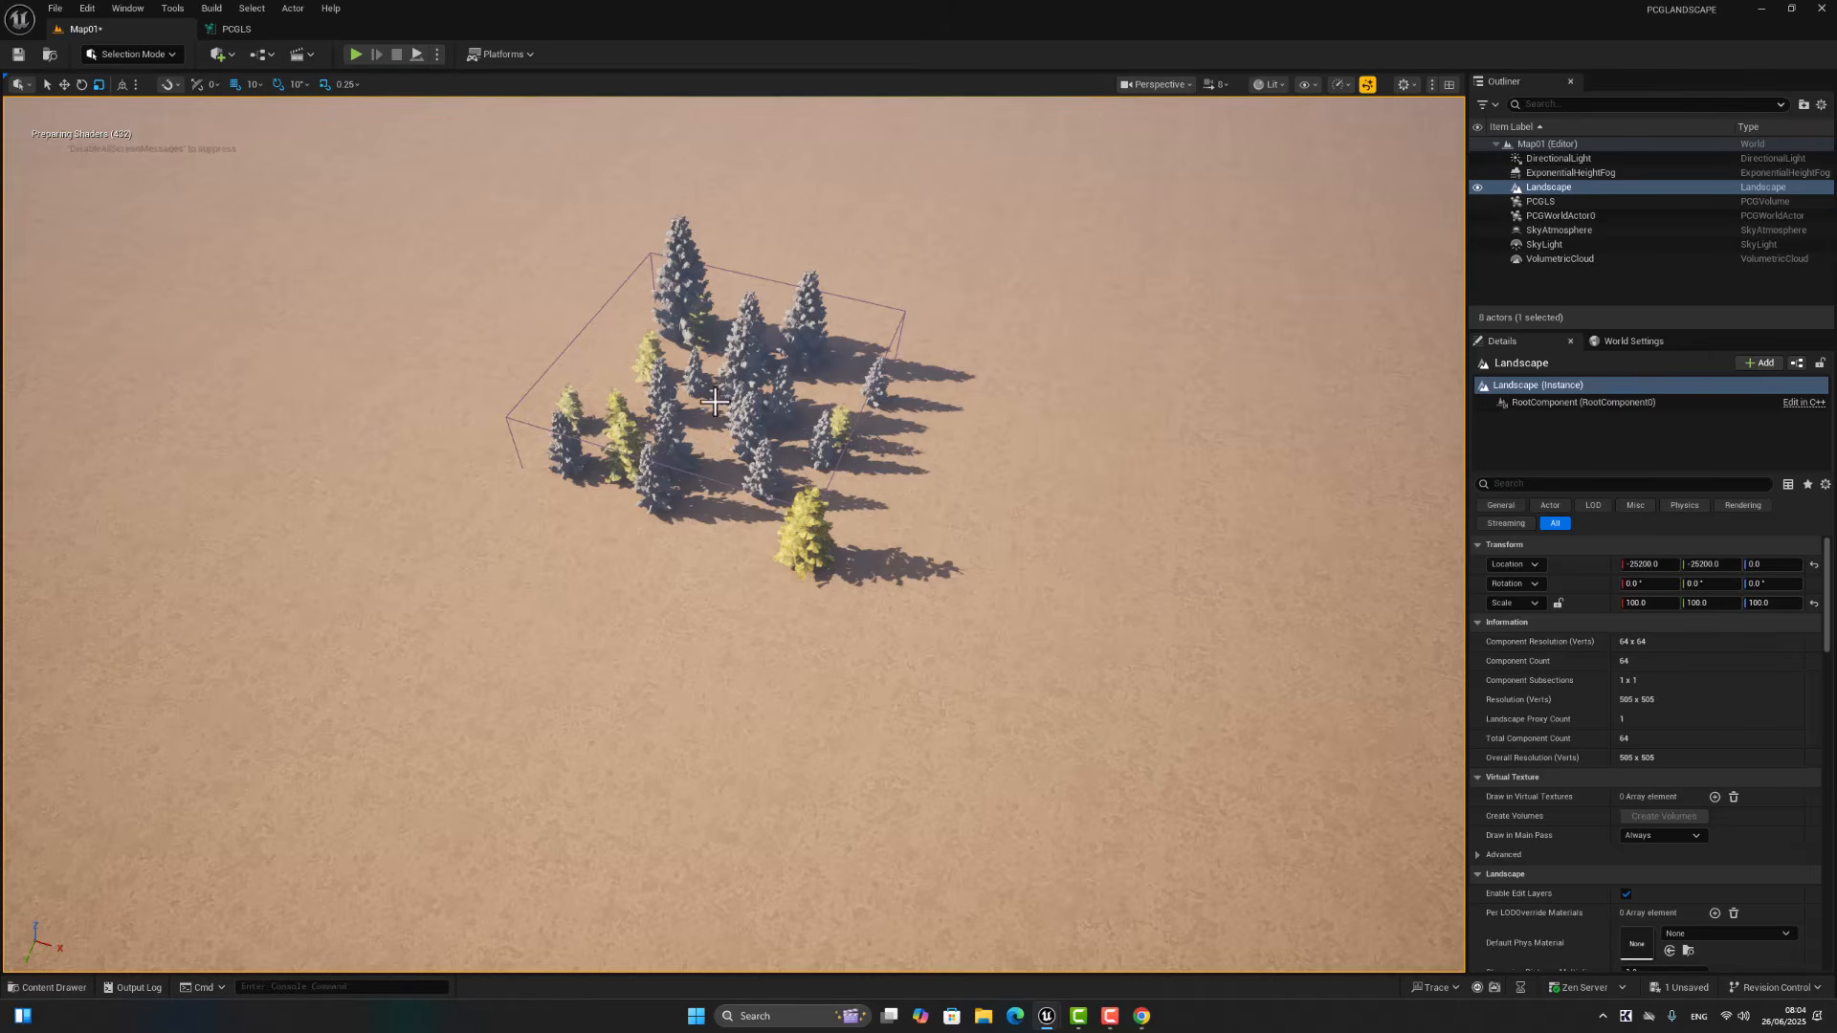
pyautogui.click(698, 457)
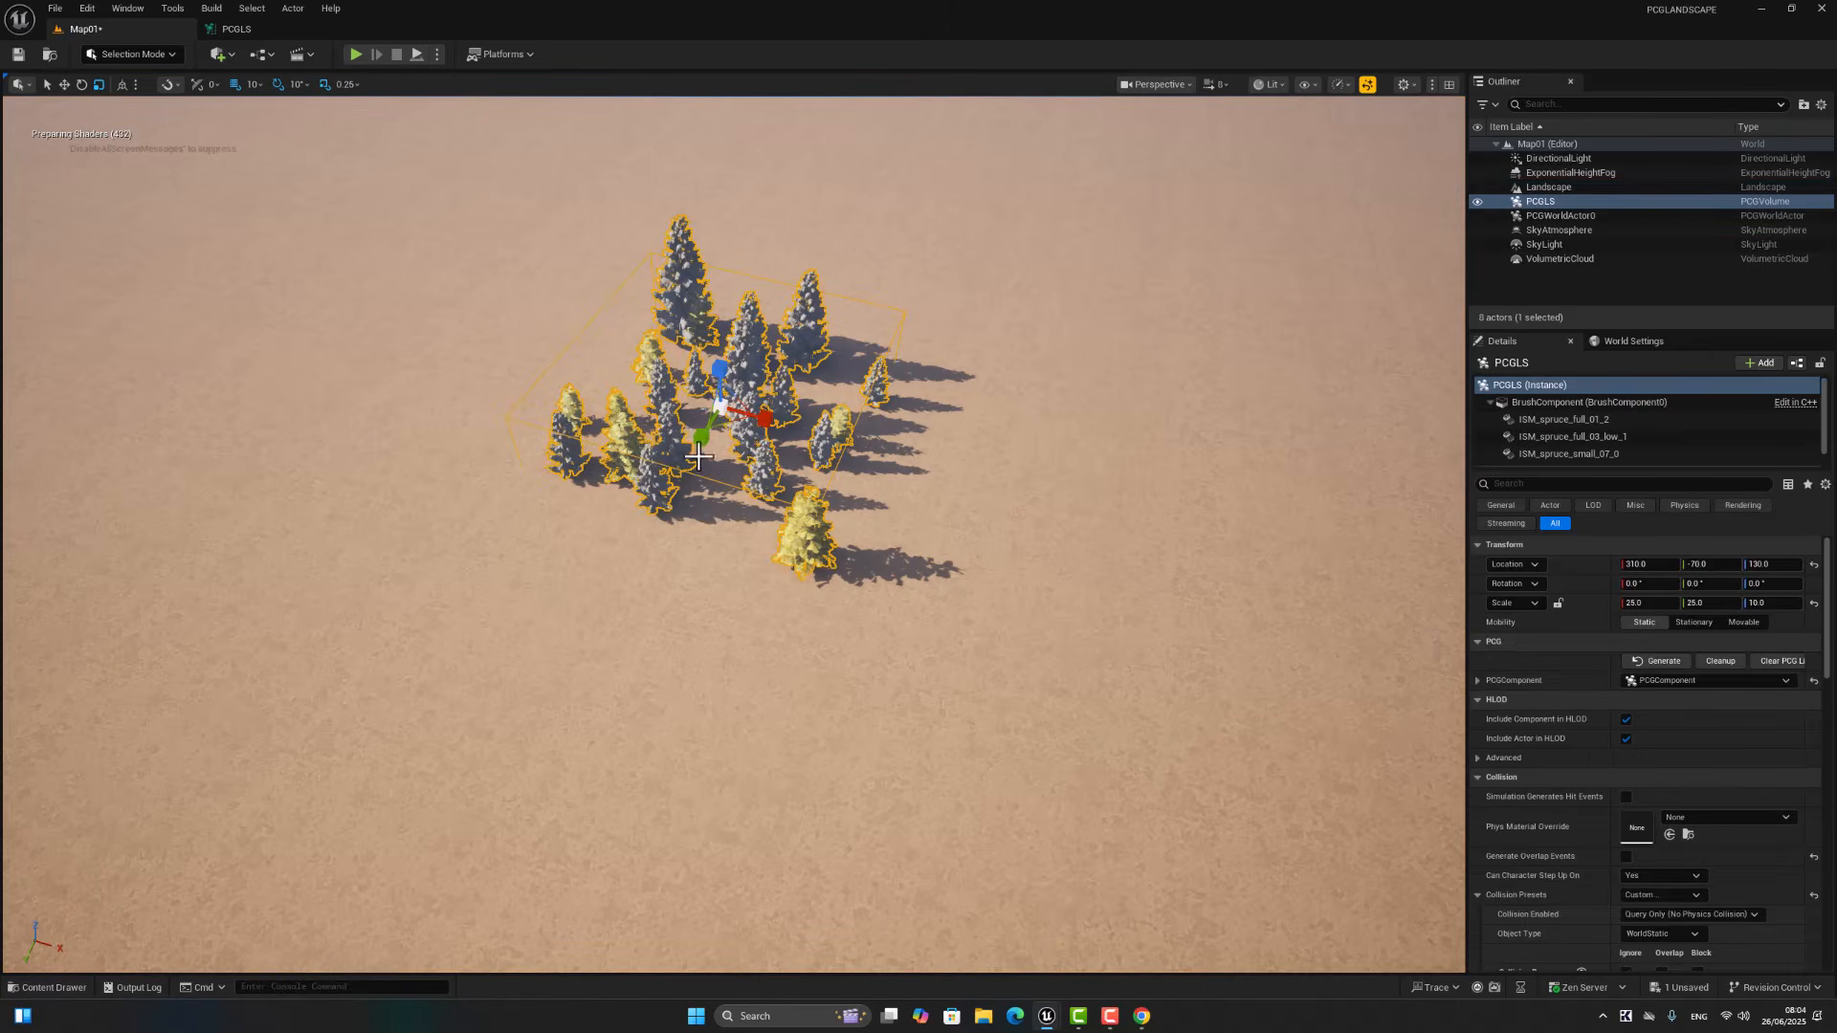
pyautogui.moveTo(720, 408); pyautogui.dragTo(724, 403)
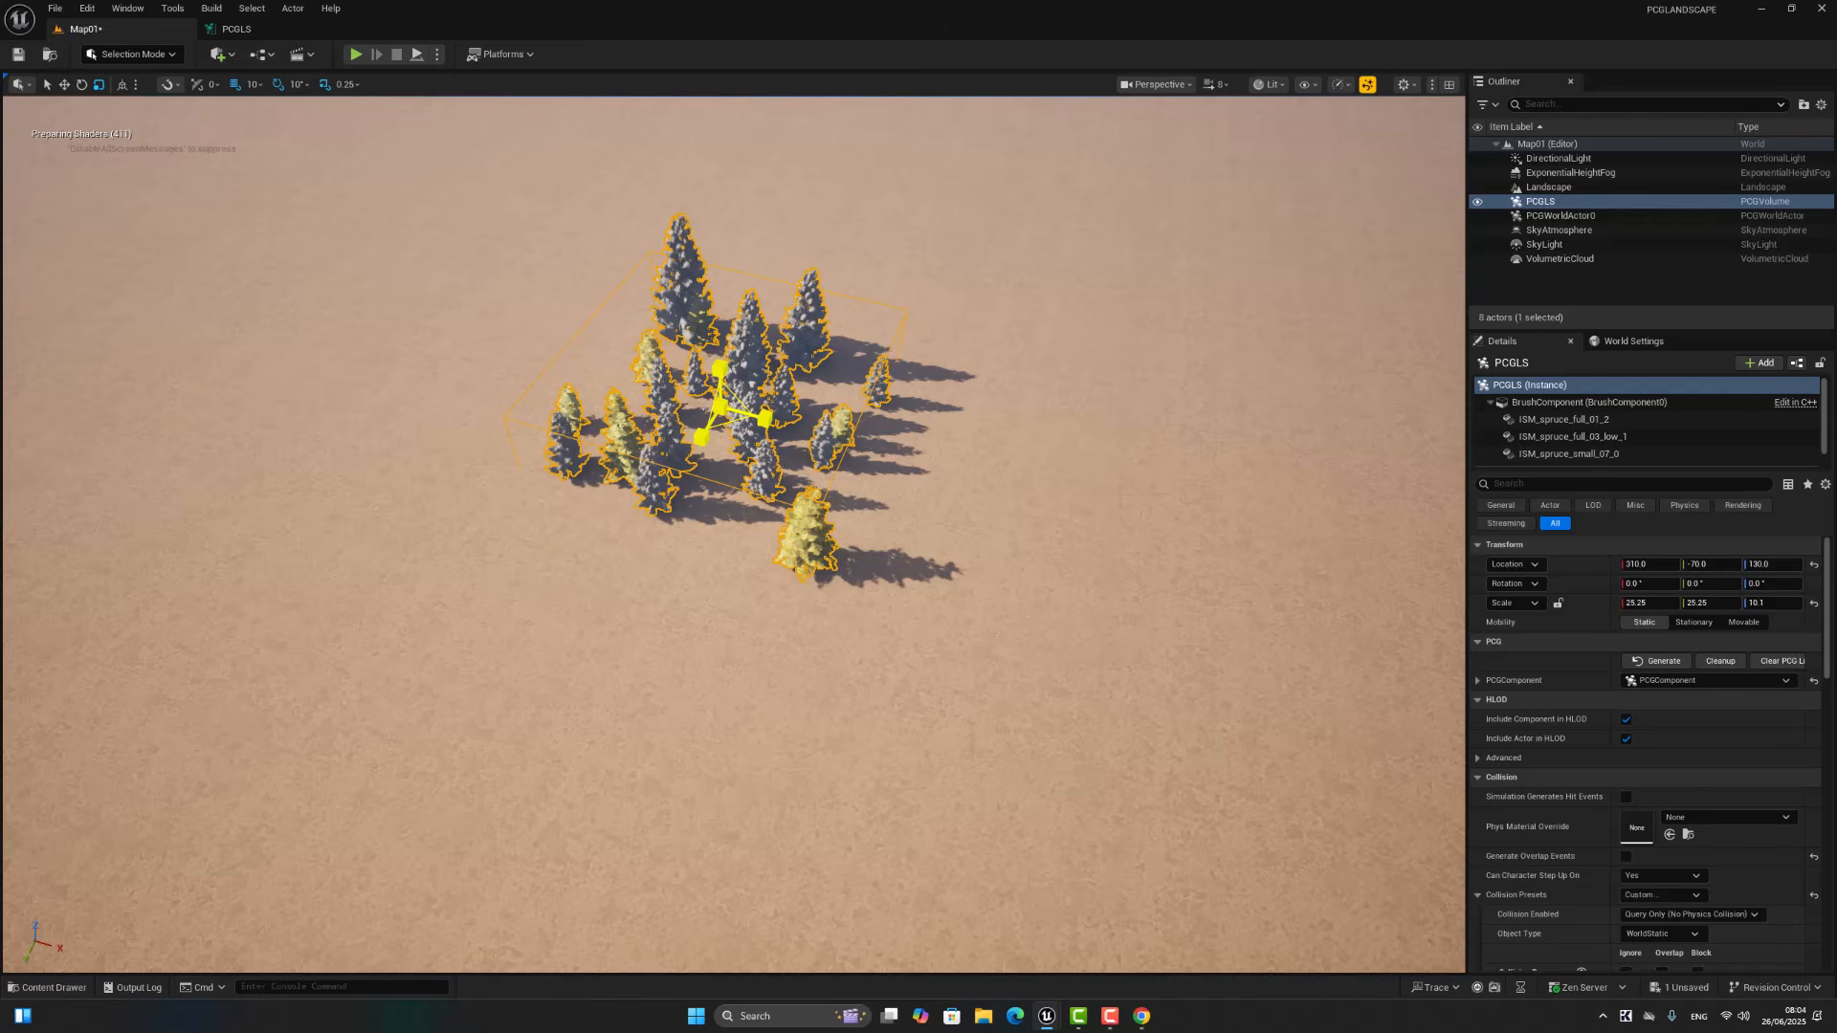
pyautogui.moveTo(725, 404); pyautogui.dragTo(746, 377)
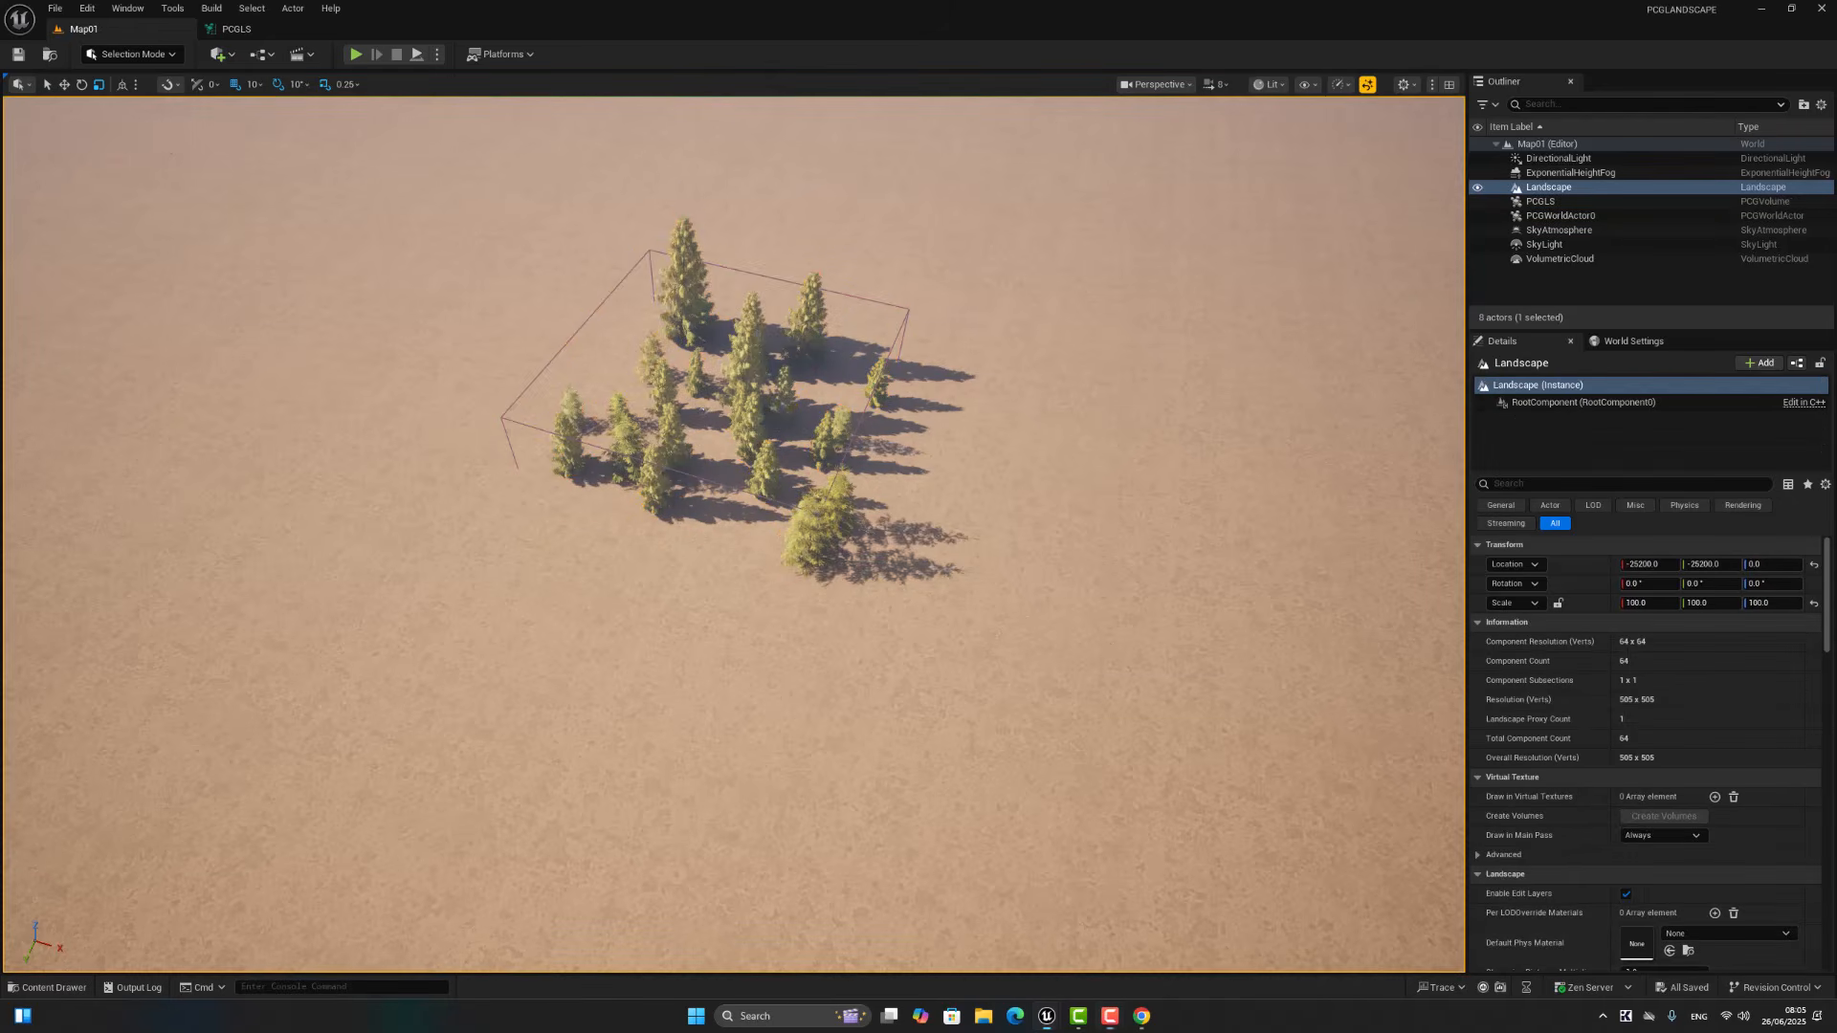
pyautogui.click(751, 371)
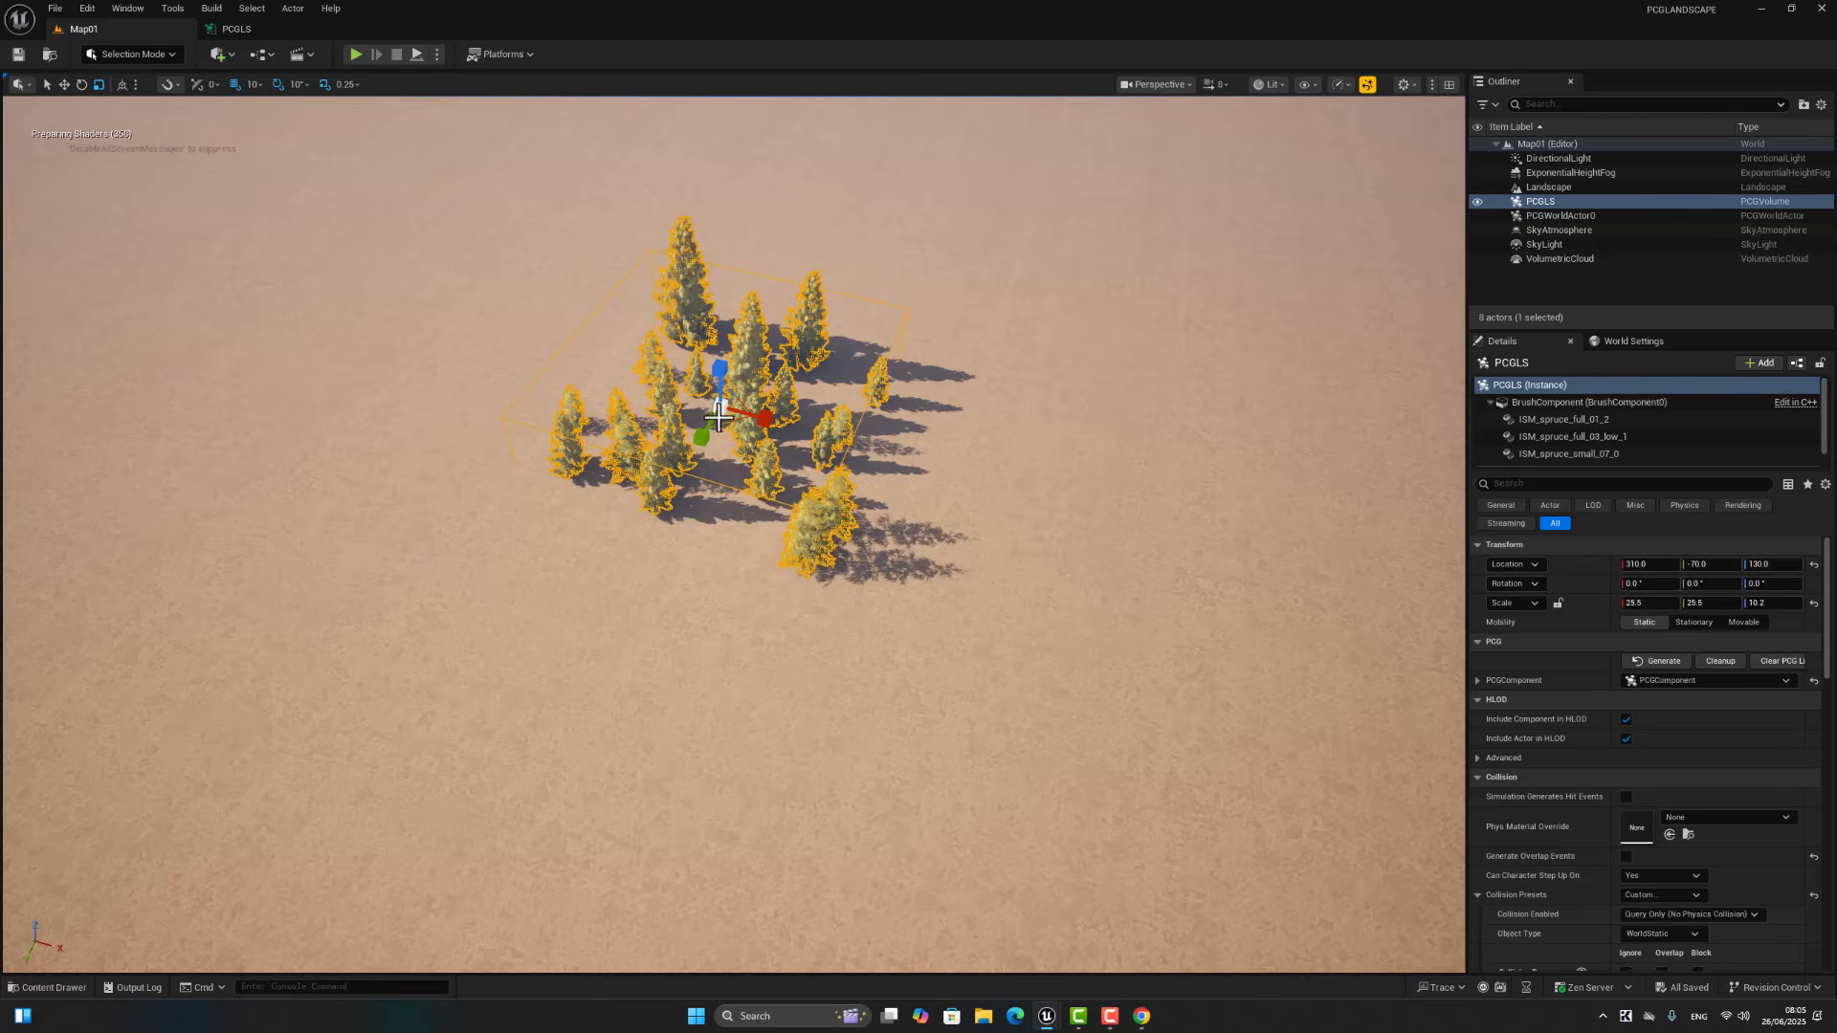
pyautogui.moveTo(701, 436); pyautogui.dragTo(632, 587)
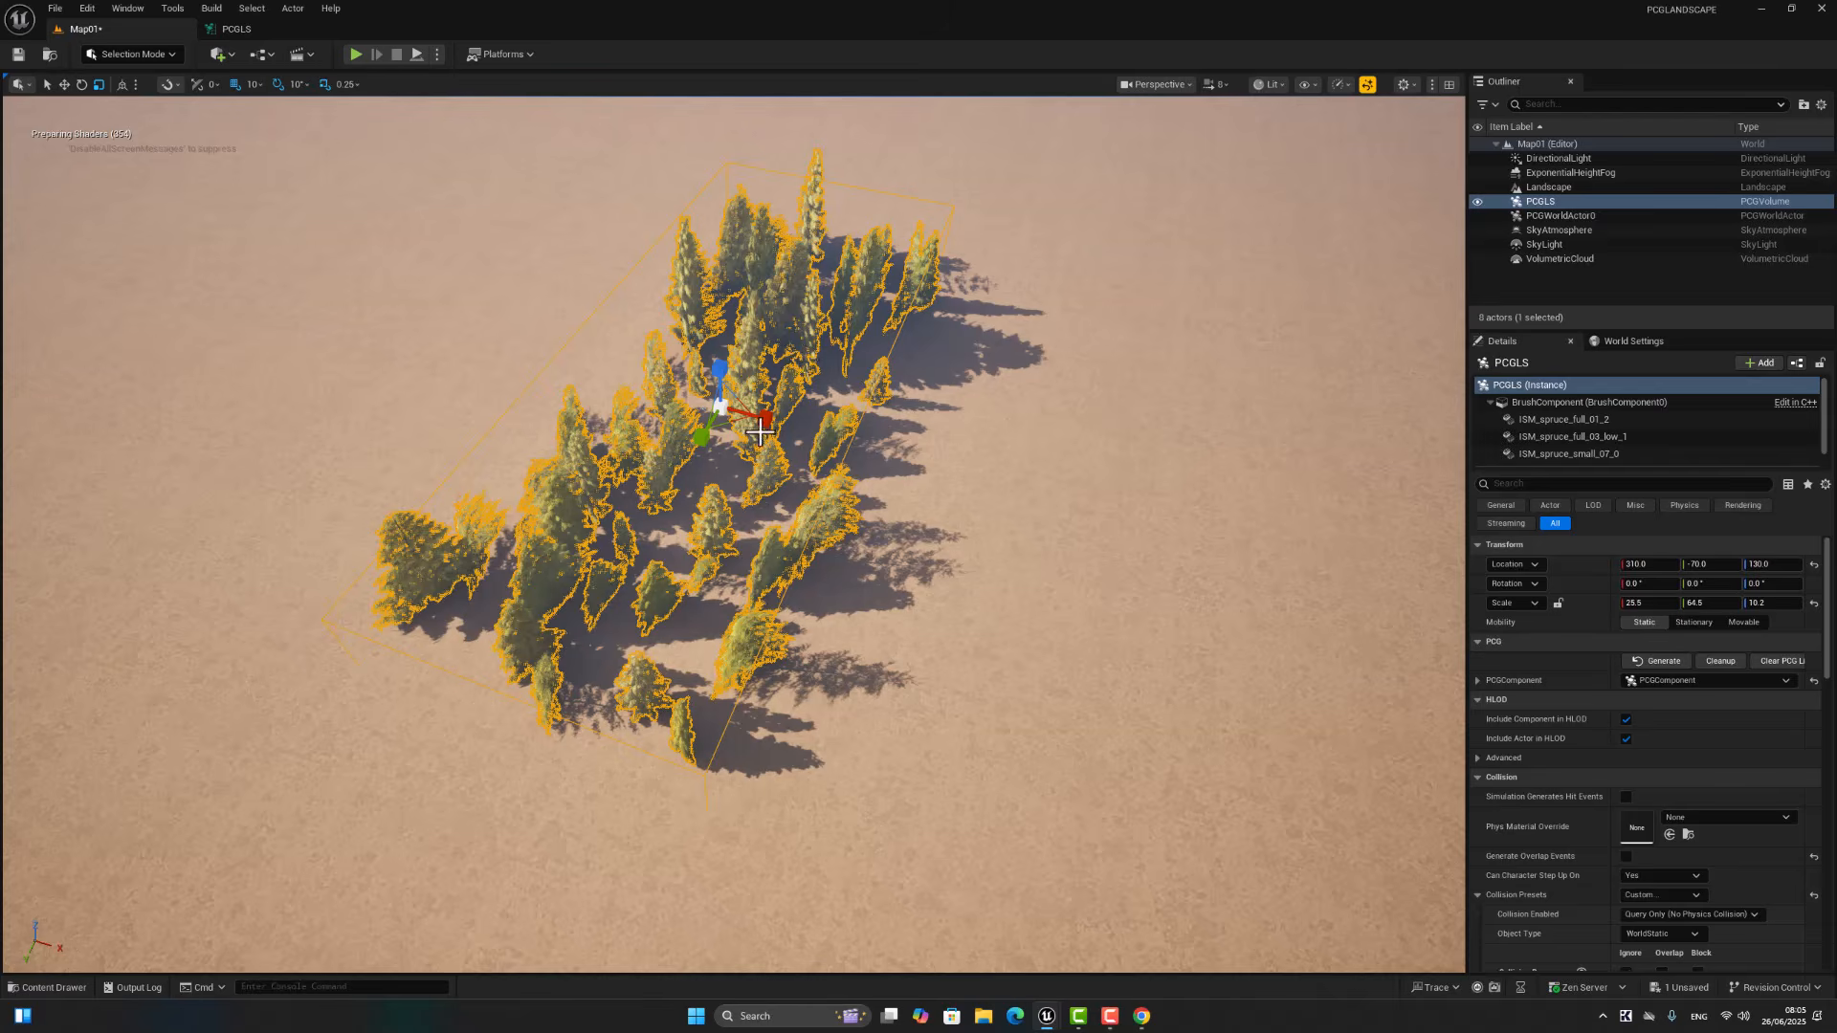
pyautogui.moveTo(758, 432); pyautogui.dragTo(805, 444)
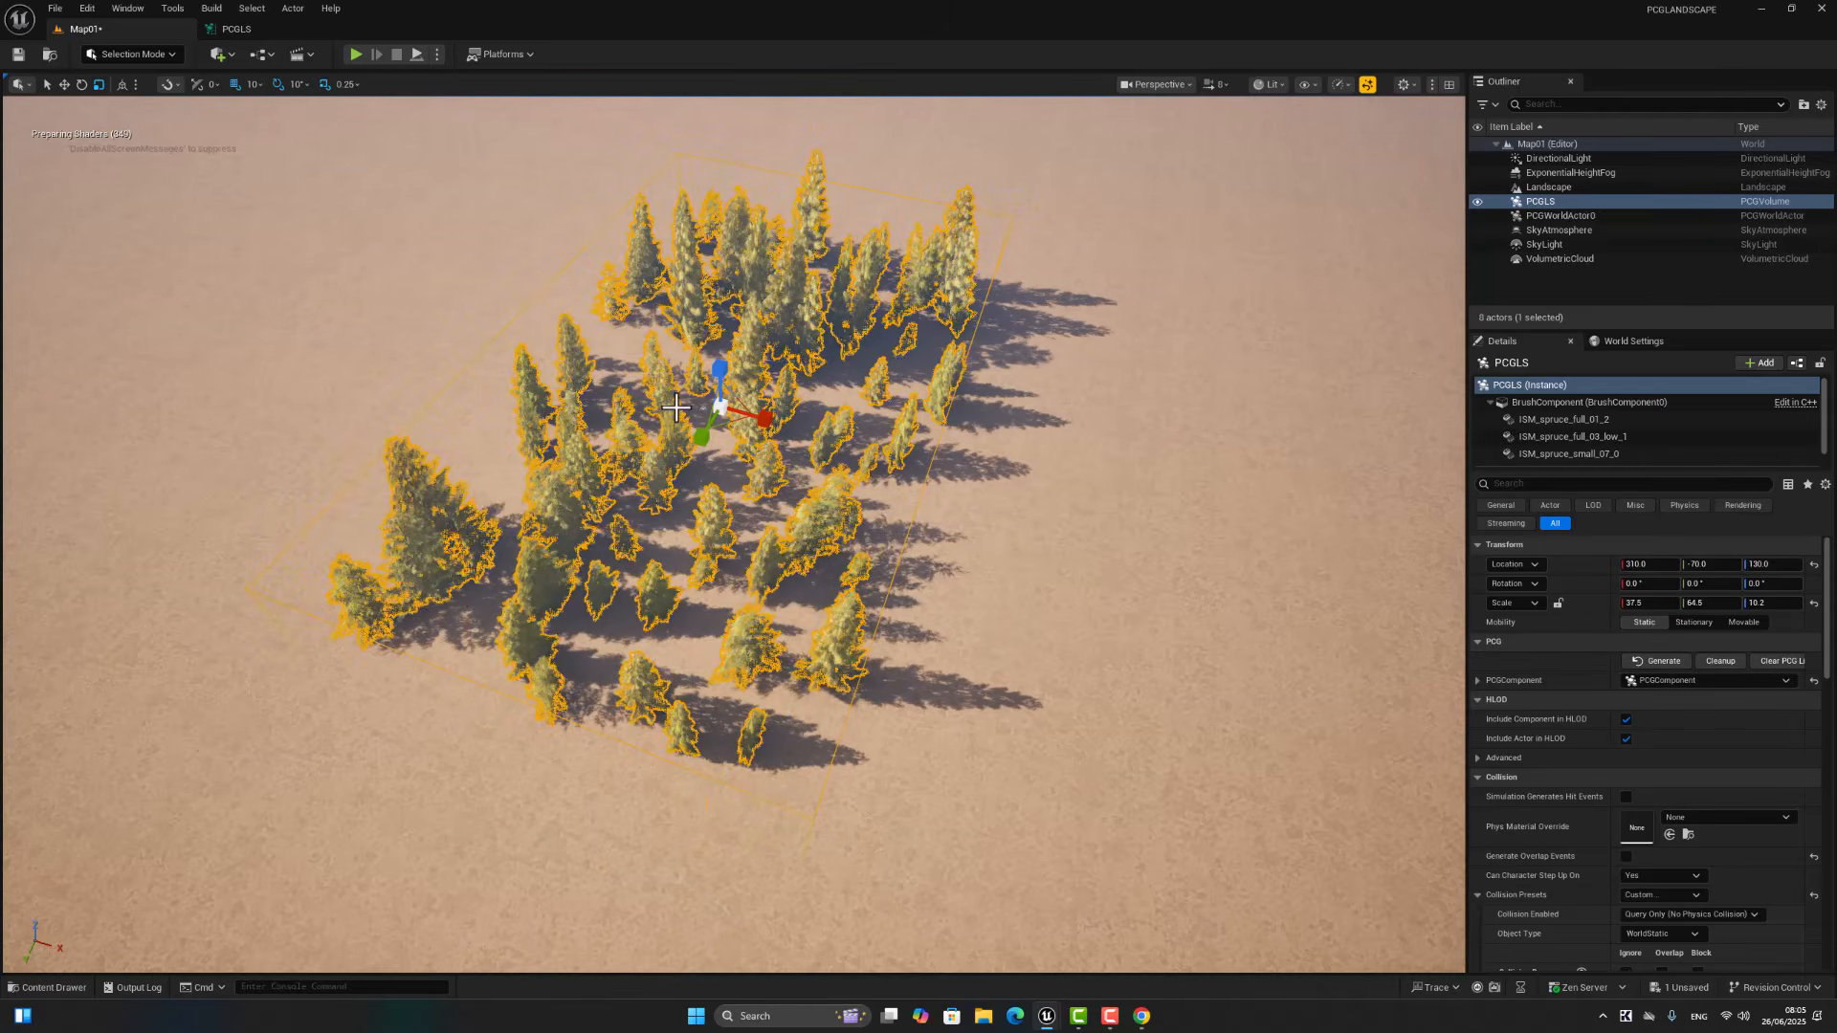
# Step: Duplicate the PCGLS volume along the X axis, placing the copy at about X -8250
pyautogui.press('w')
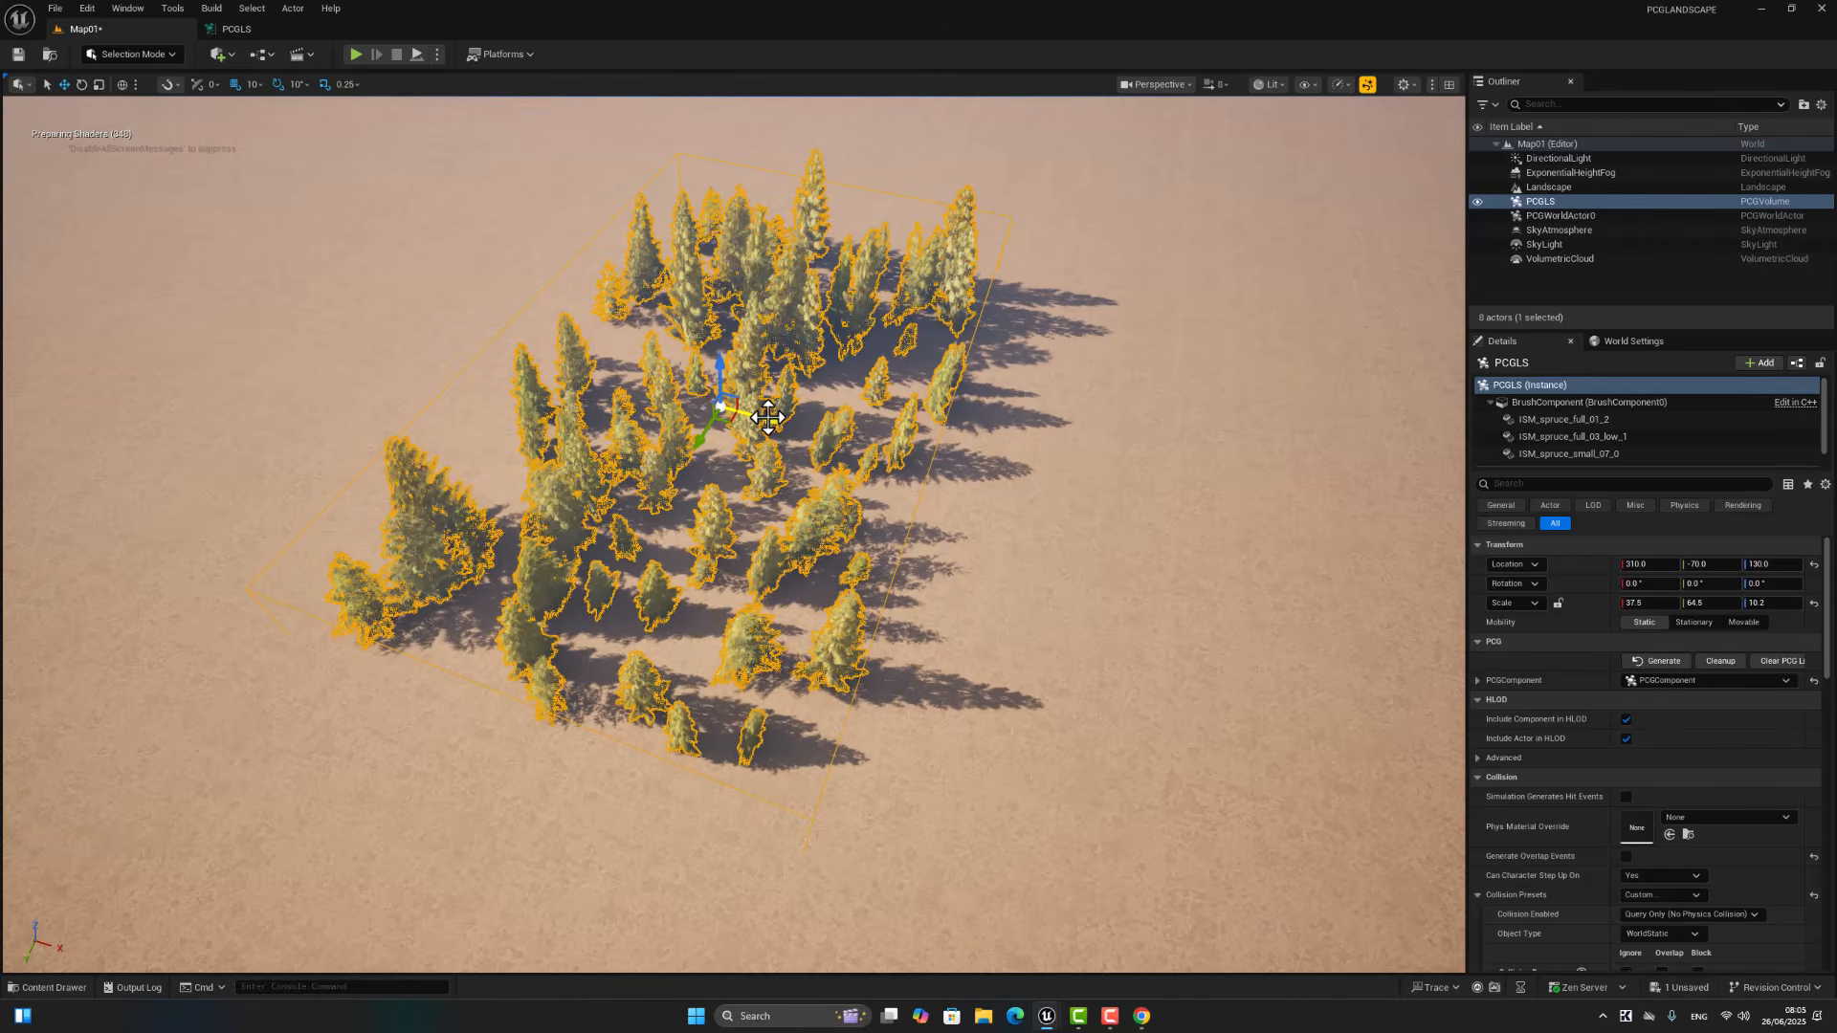
pyautogui.keyDown('alt'); pyautogui.moveTo(768, 418); pyautogui.dragTo(309, 355); pyautogui.keyUp('alt')
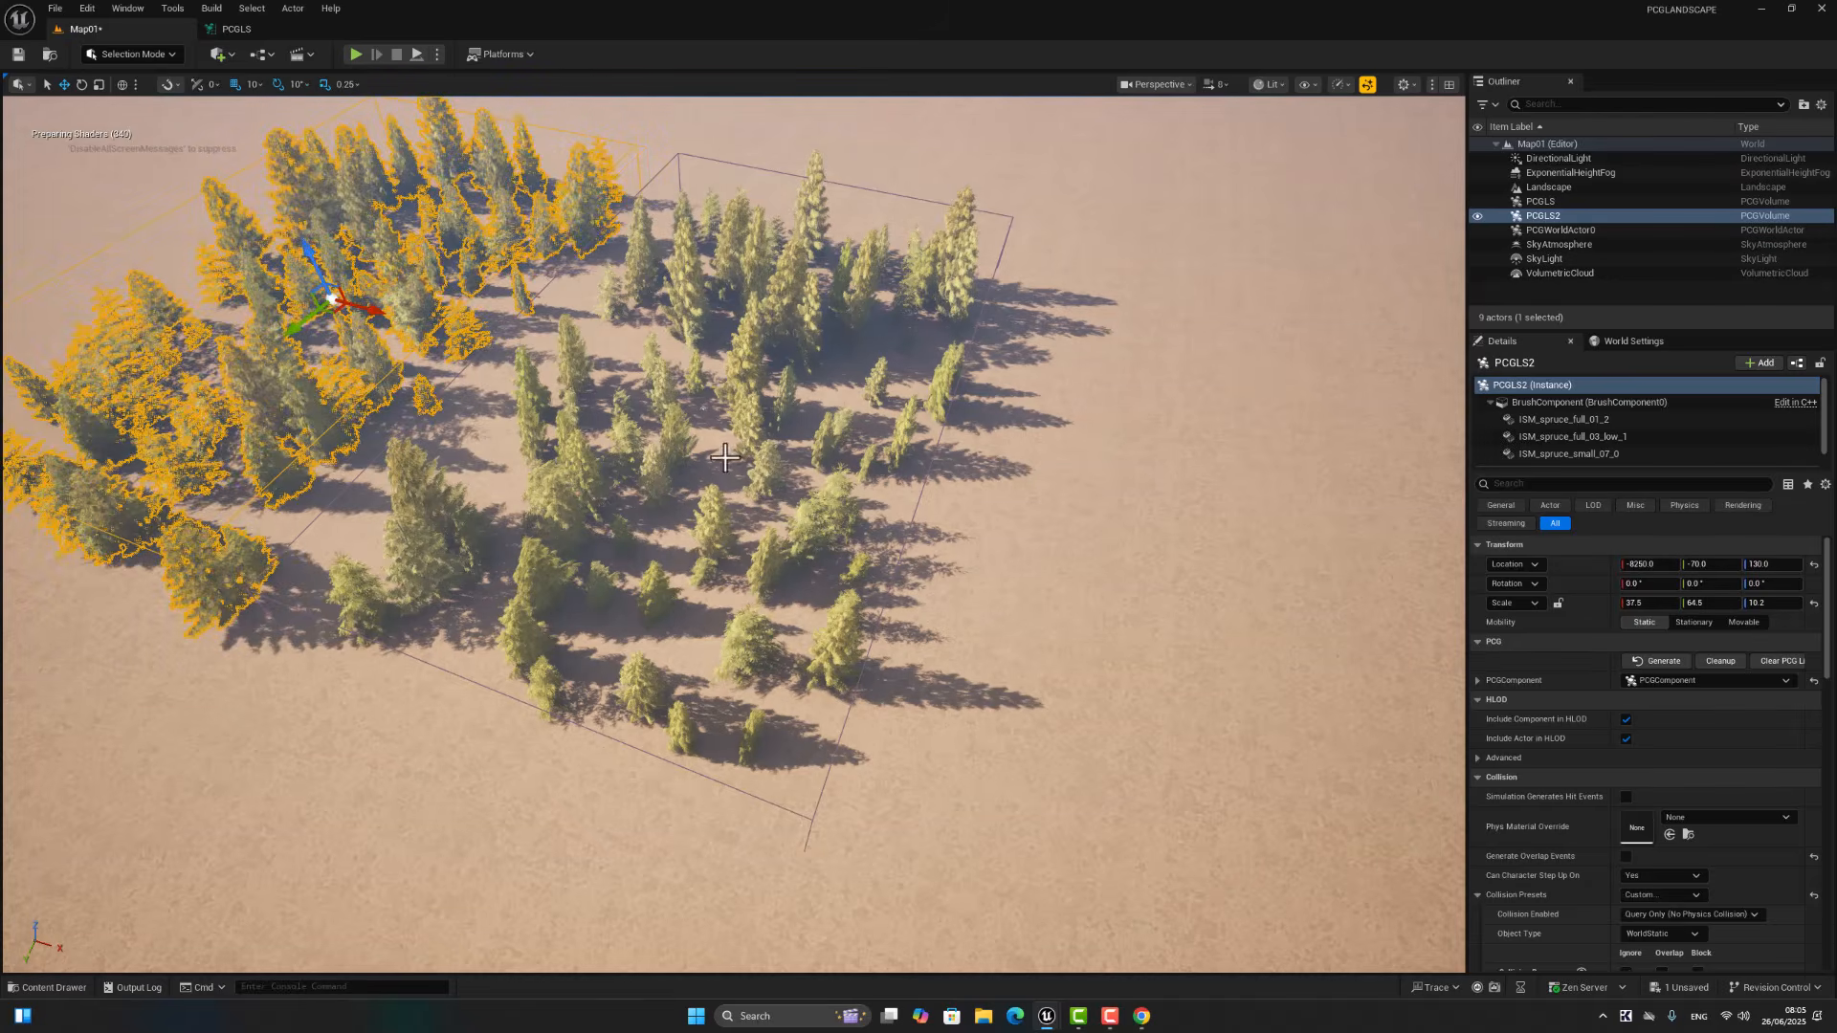
pyautogui.moveTo(725, 458); pyautogui.dragTo(734, 553, button='right')
pyautogui.press('a')
pyautogui.press('w')
pyautogui.press('d')
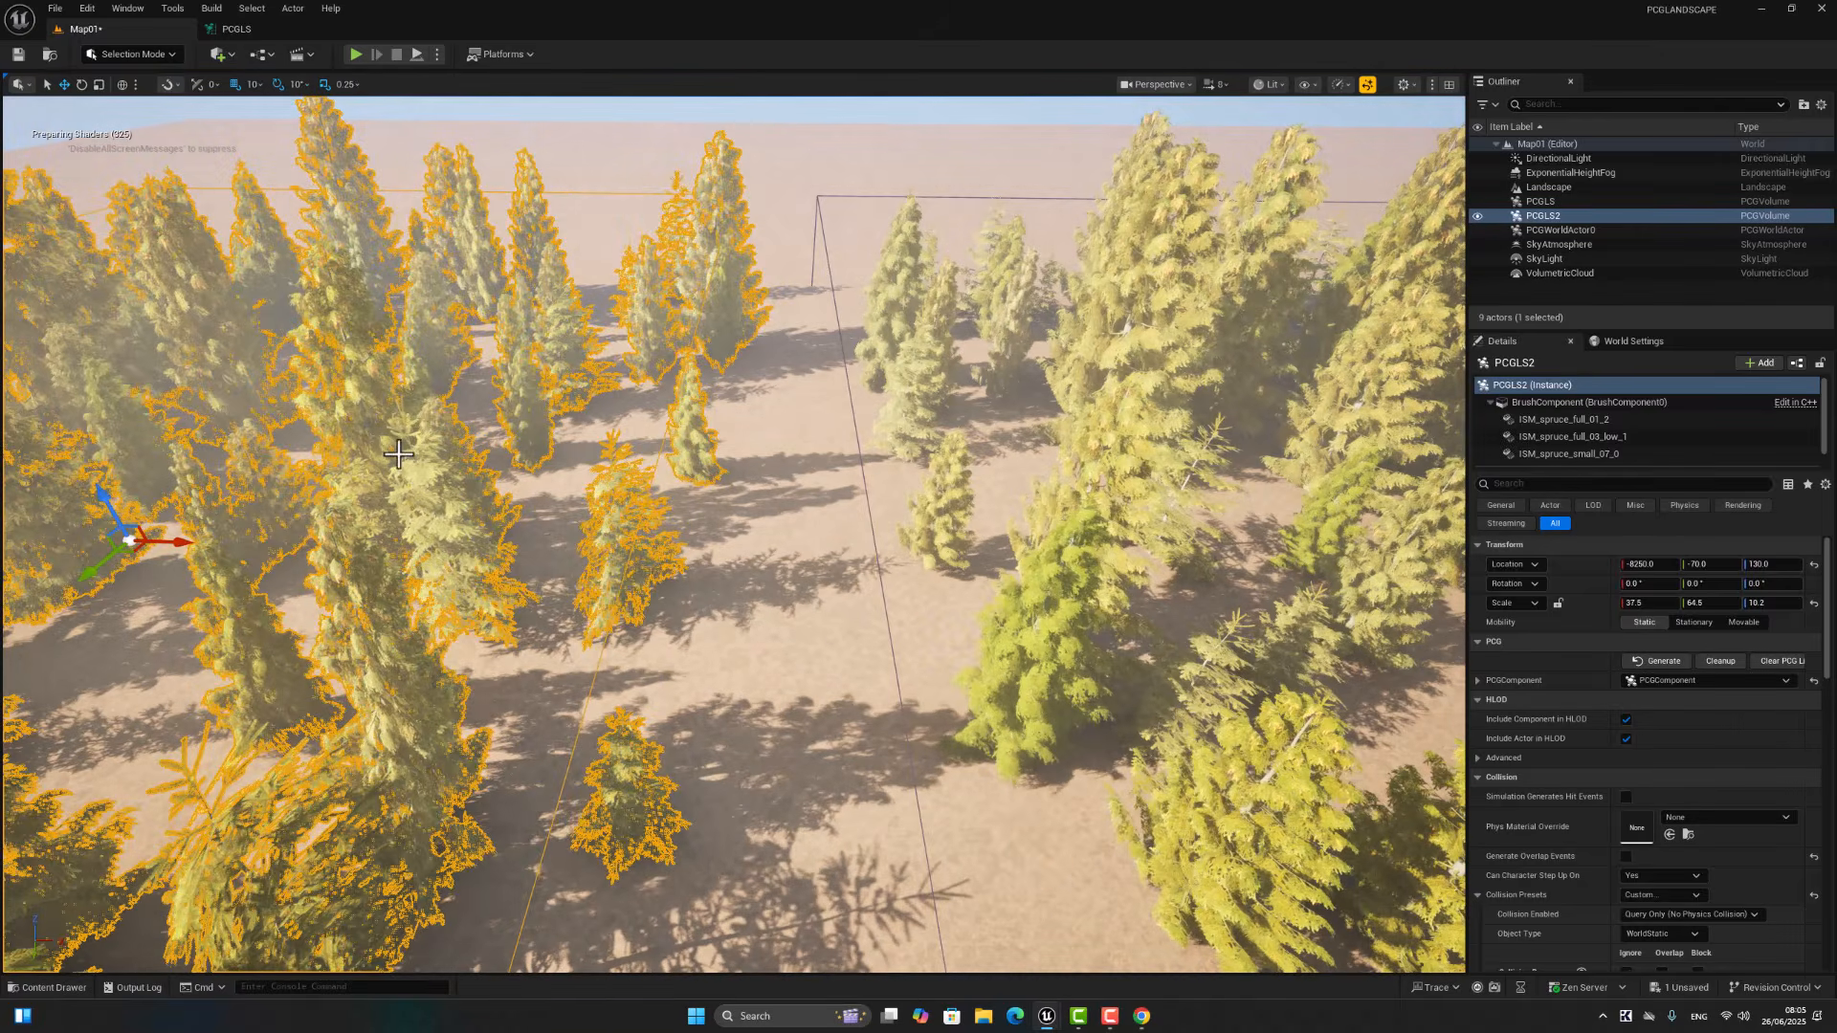
# Step: Add a Water Body River between the two spruce volumes and accept the new Water landscape edit layer
pyautogui.click(230, 56)
pyautogui.moveTo(302, 190)
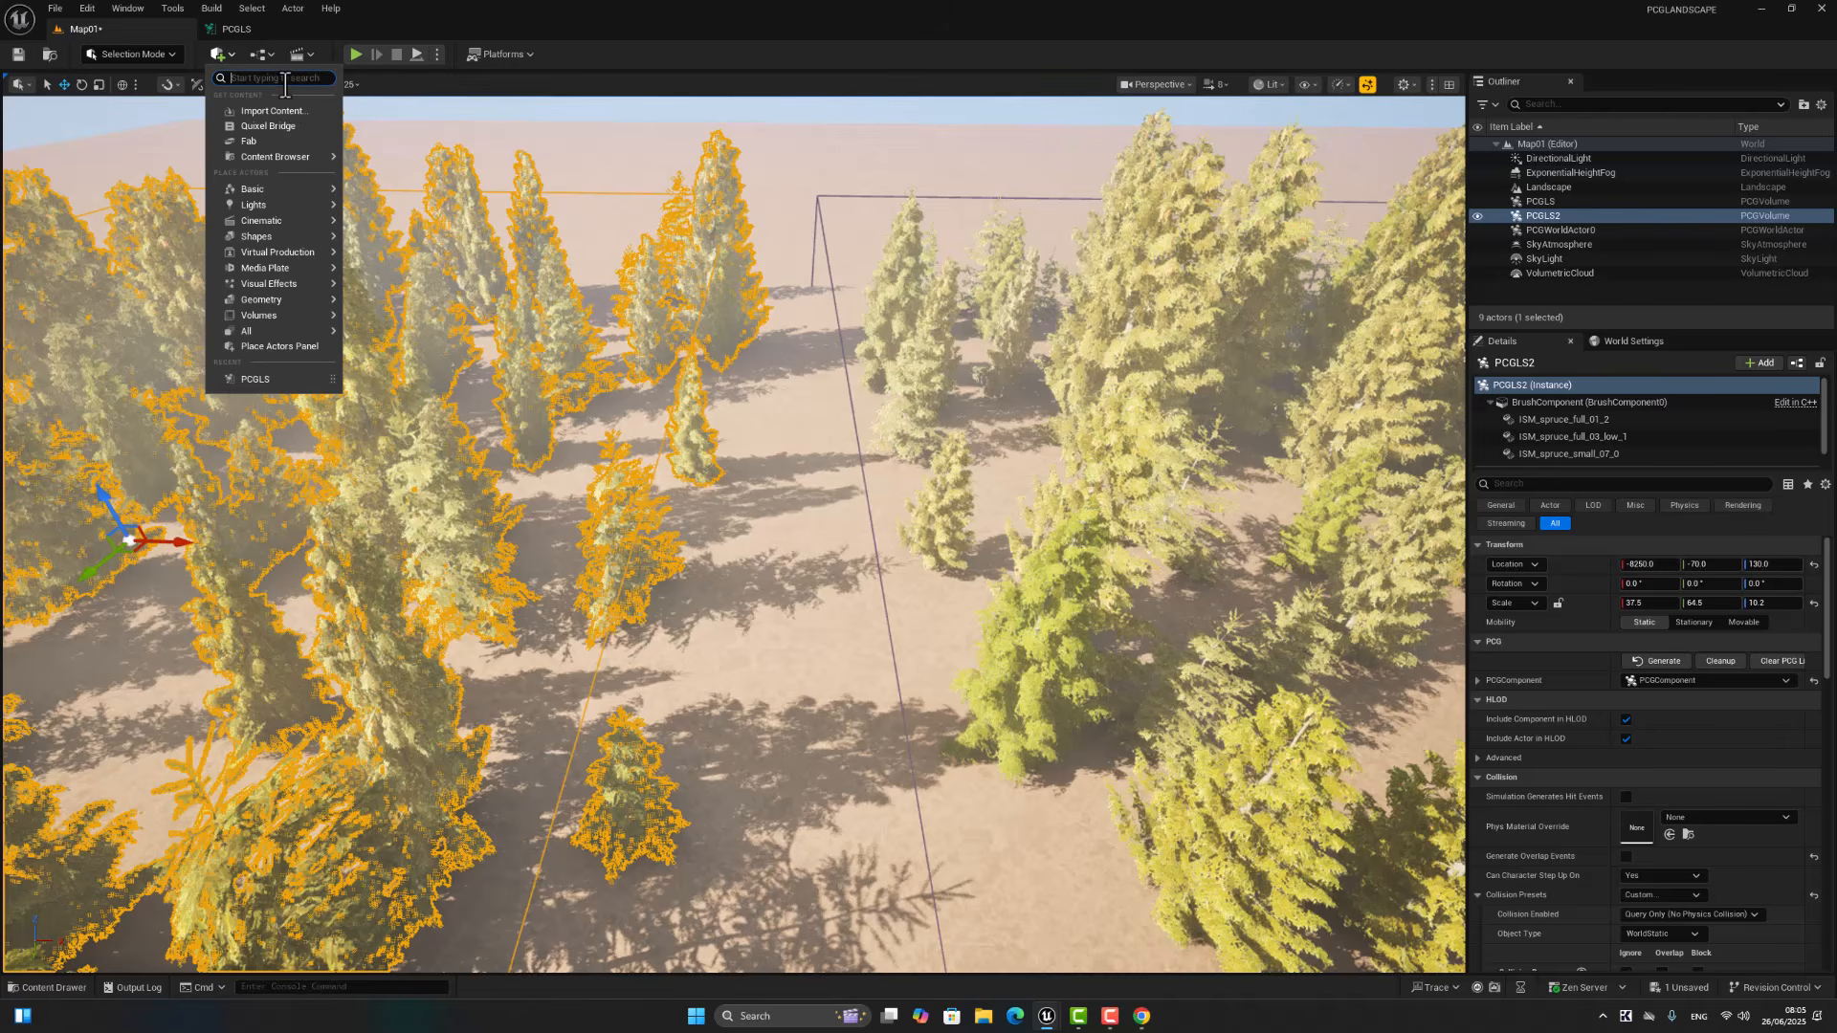
pyautogui.write('water')
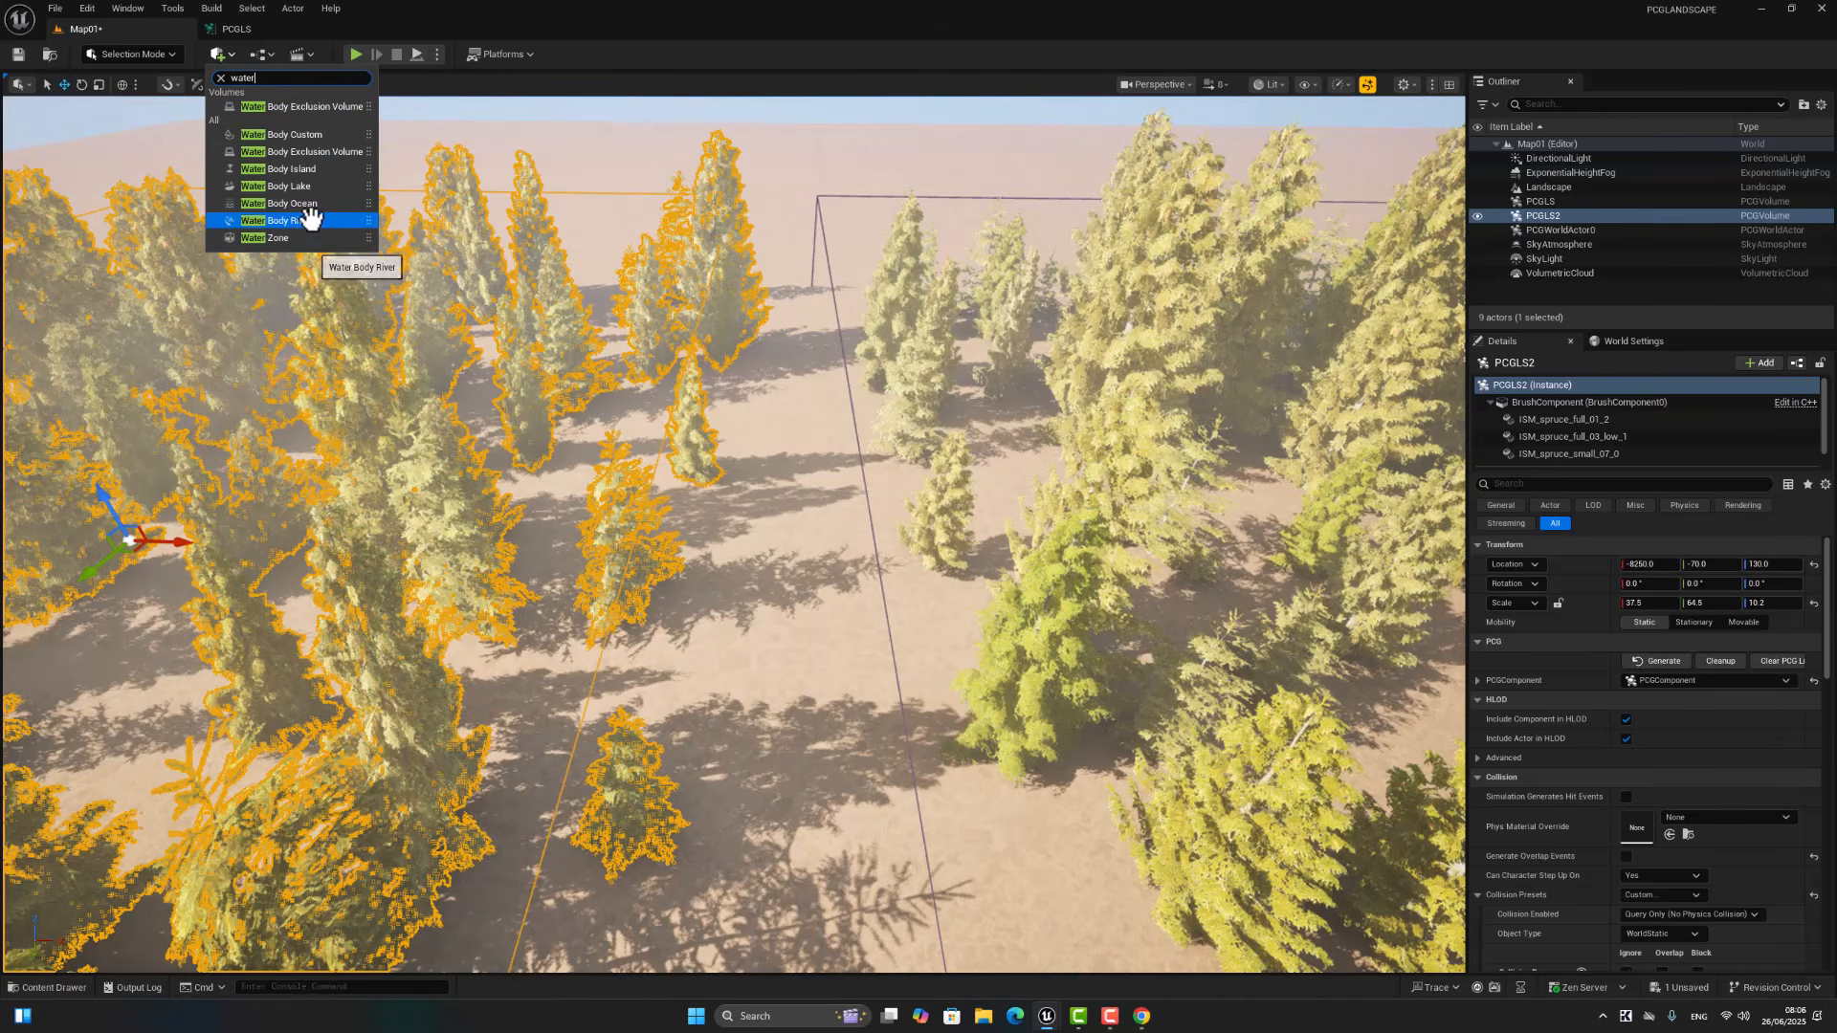
pyautogui.moveTo(311, 218); pyautogui.dragTo(815, 555)
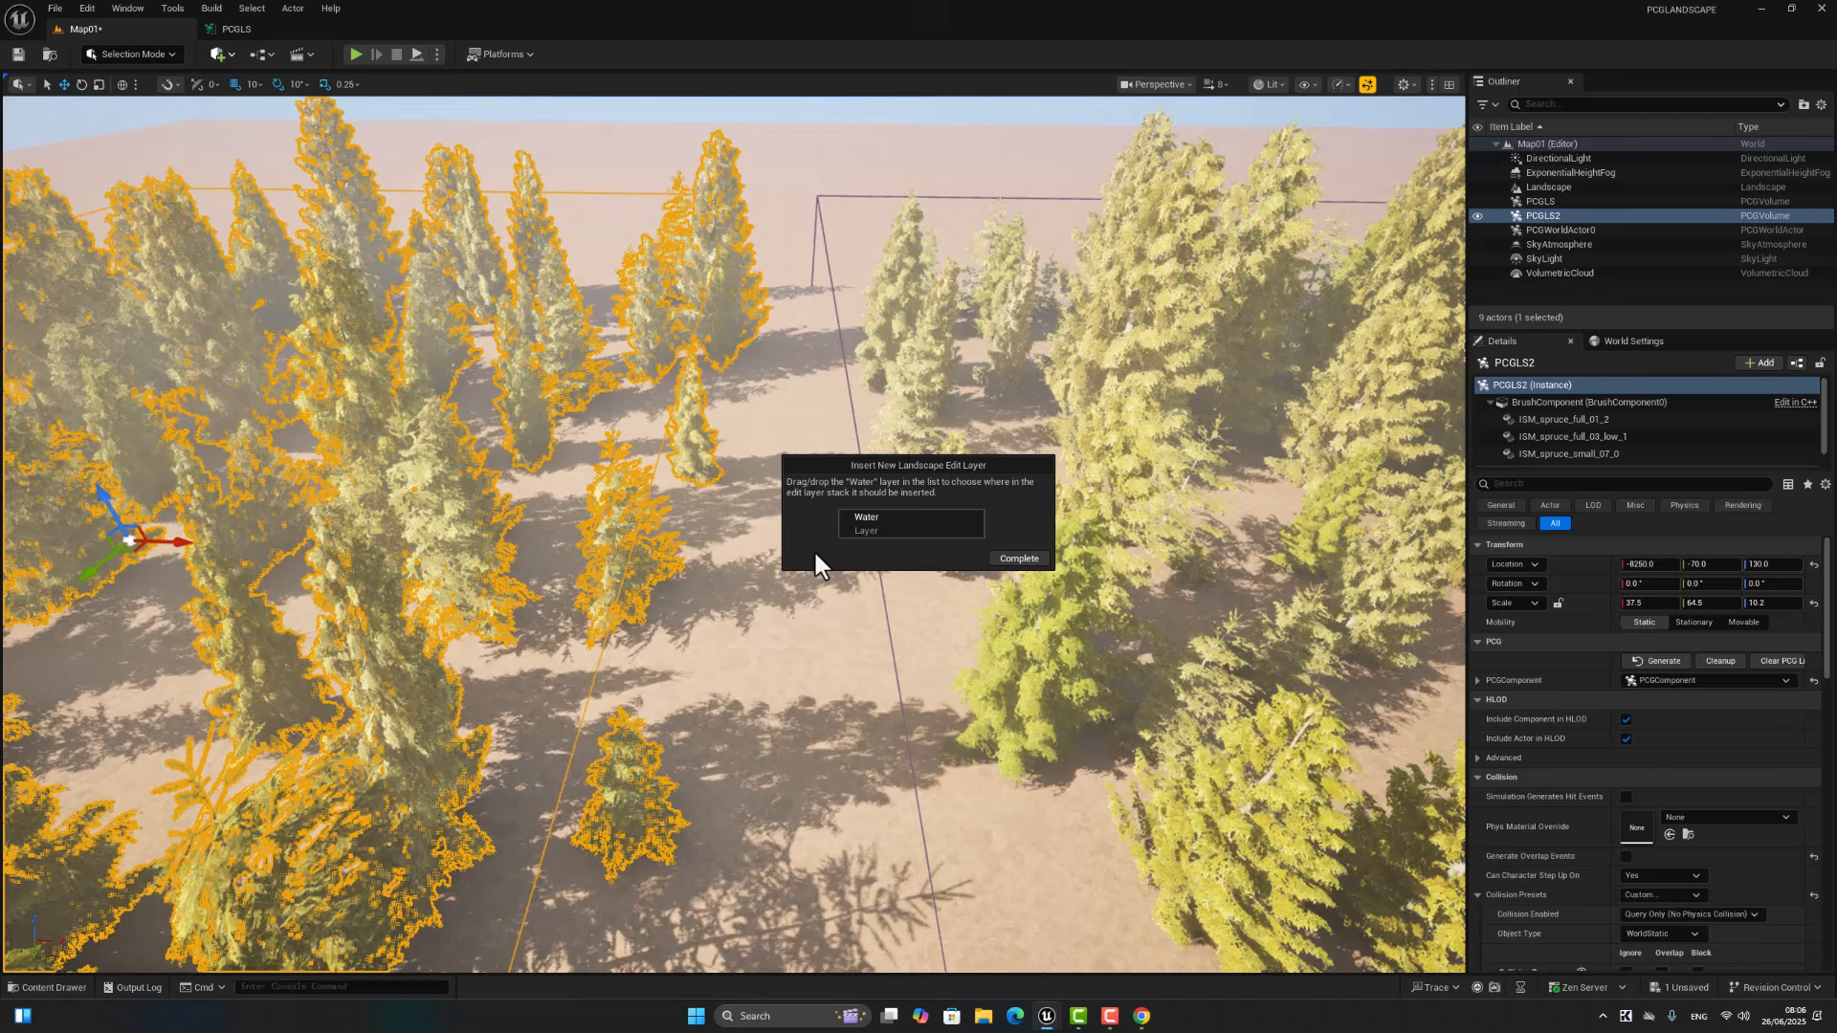
pyautogui.click(1018, 559)
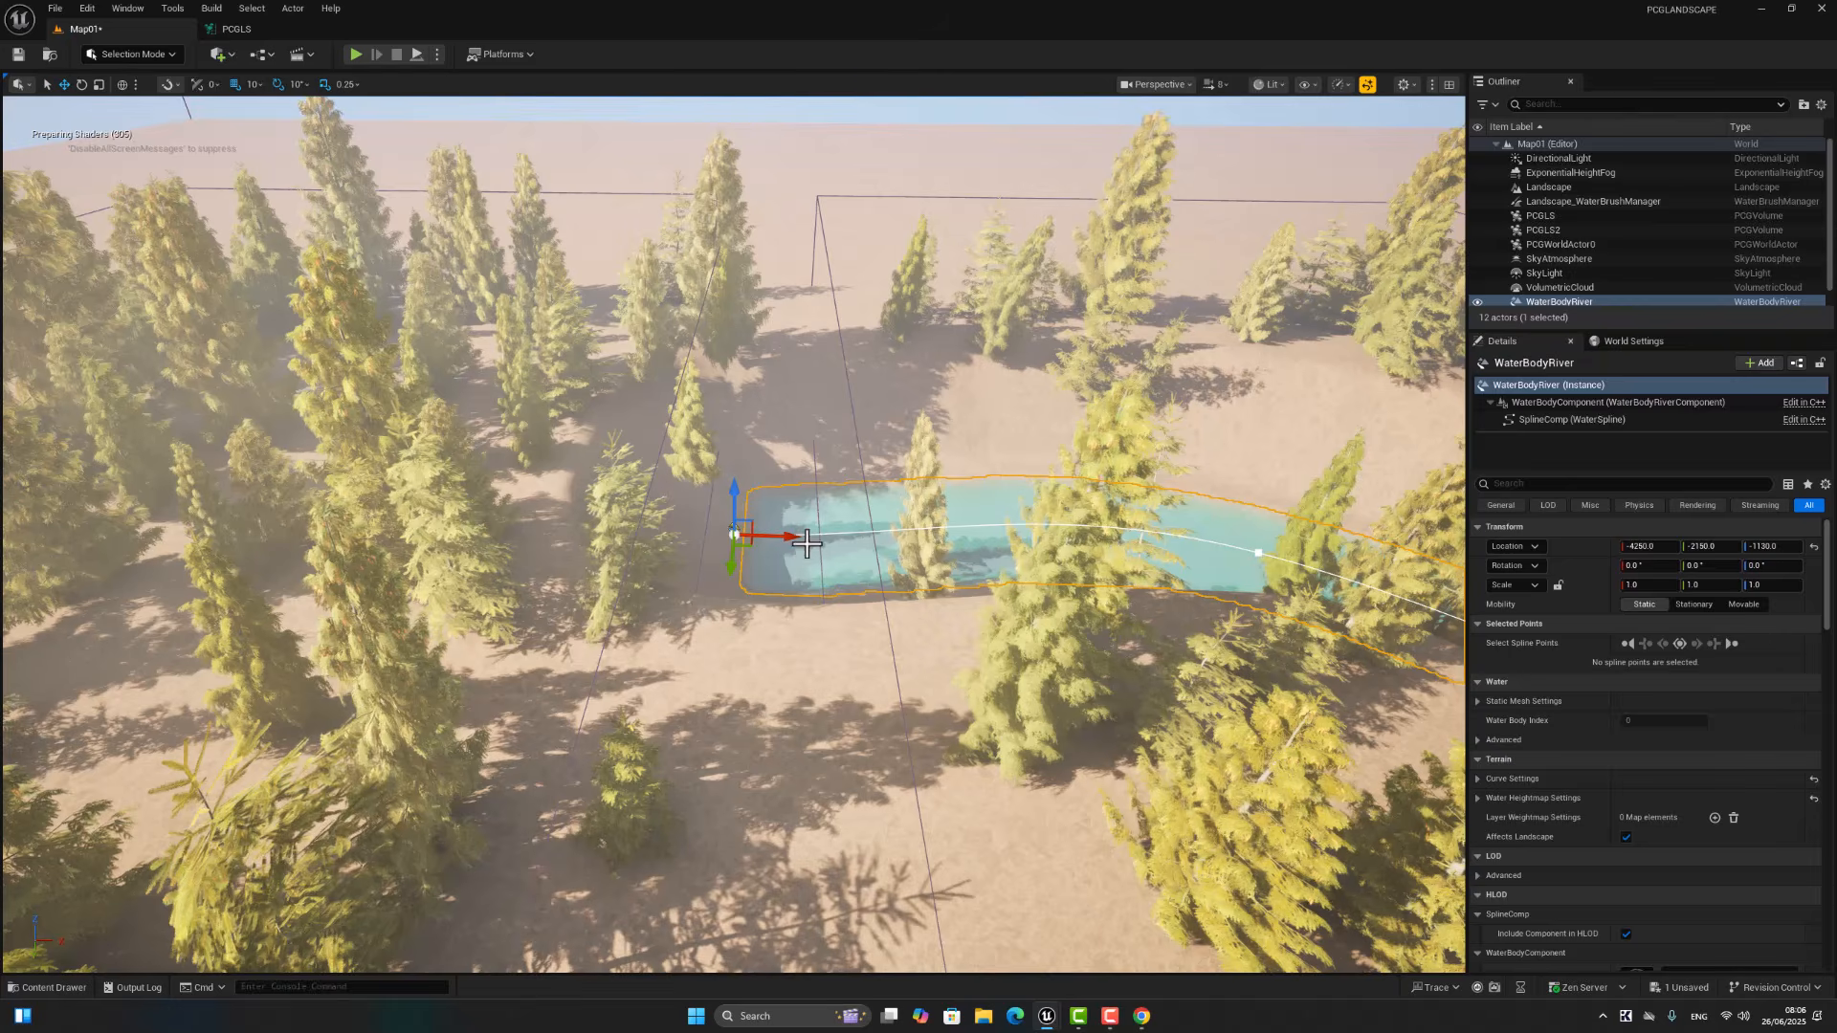
# Step: Examine the river's course and the surrounding terrain and trees from several angles
pyautogui.moveTo(807, 542); pyautogui.dragTo(1055, 485, button='right')
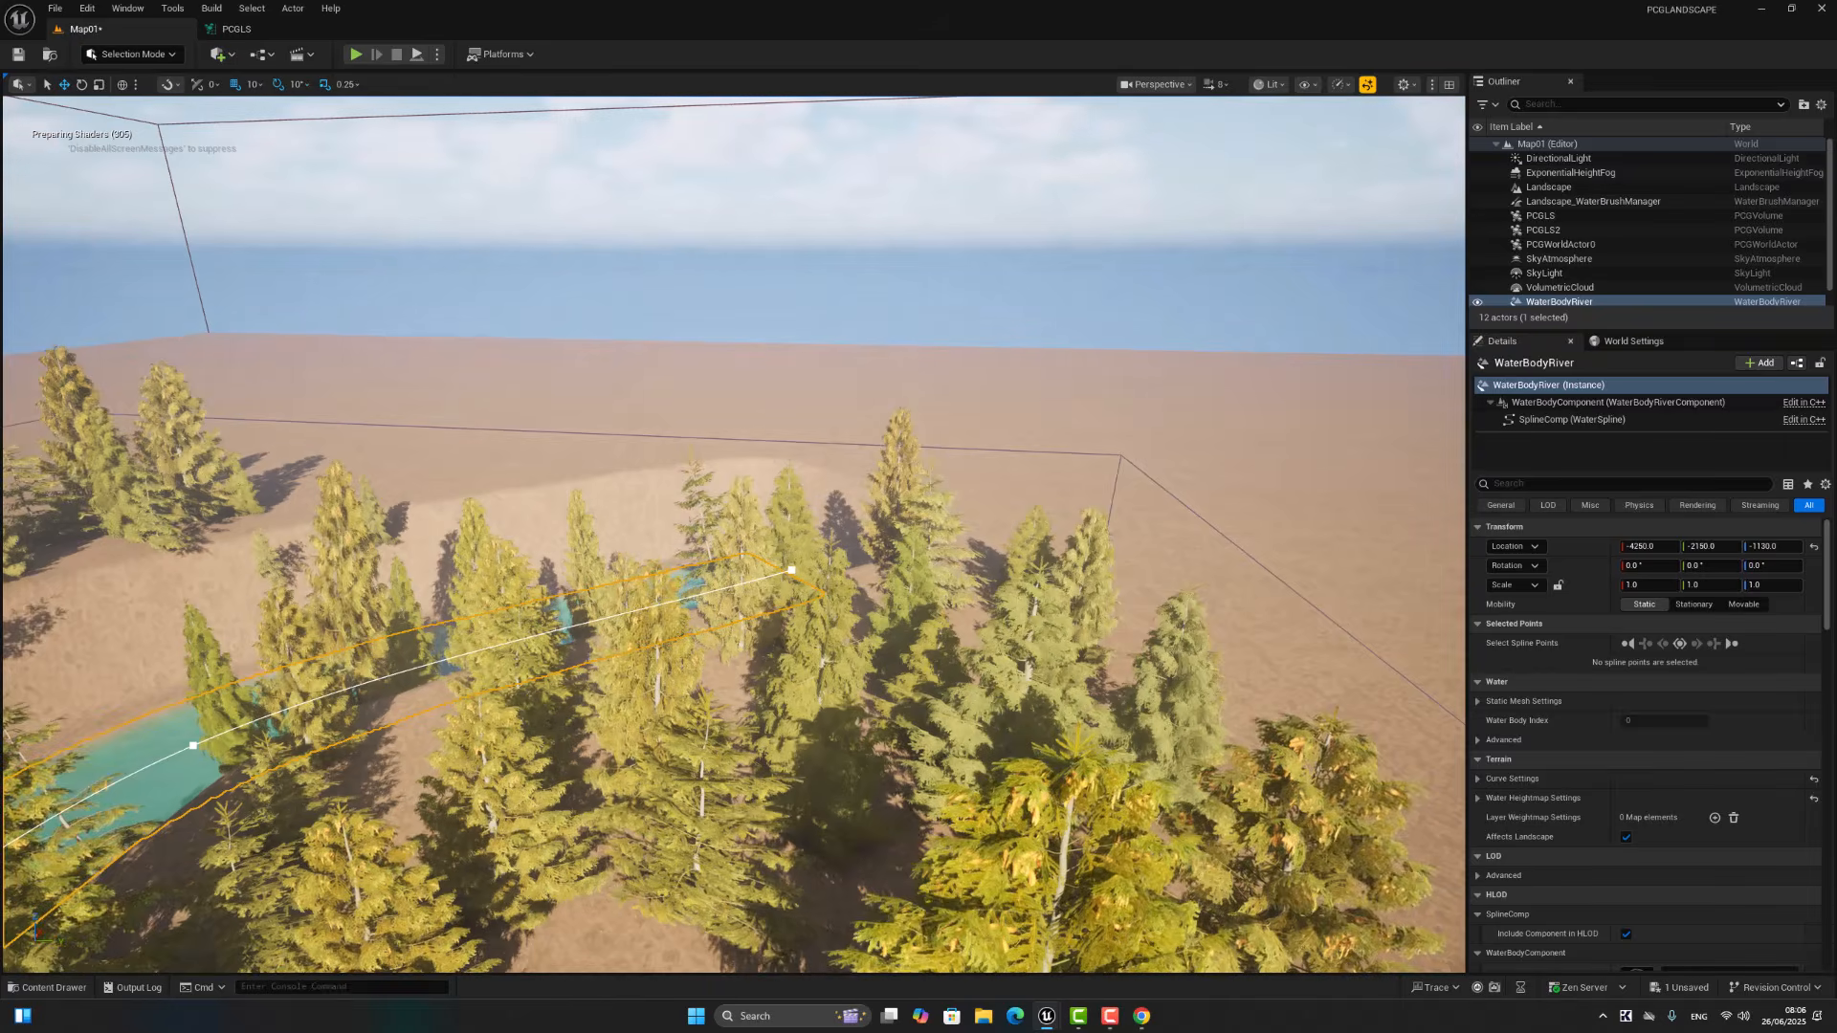
pyautogui.press('a')
pyautogui.press('a')
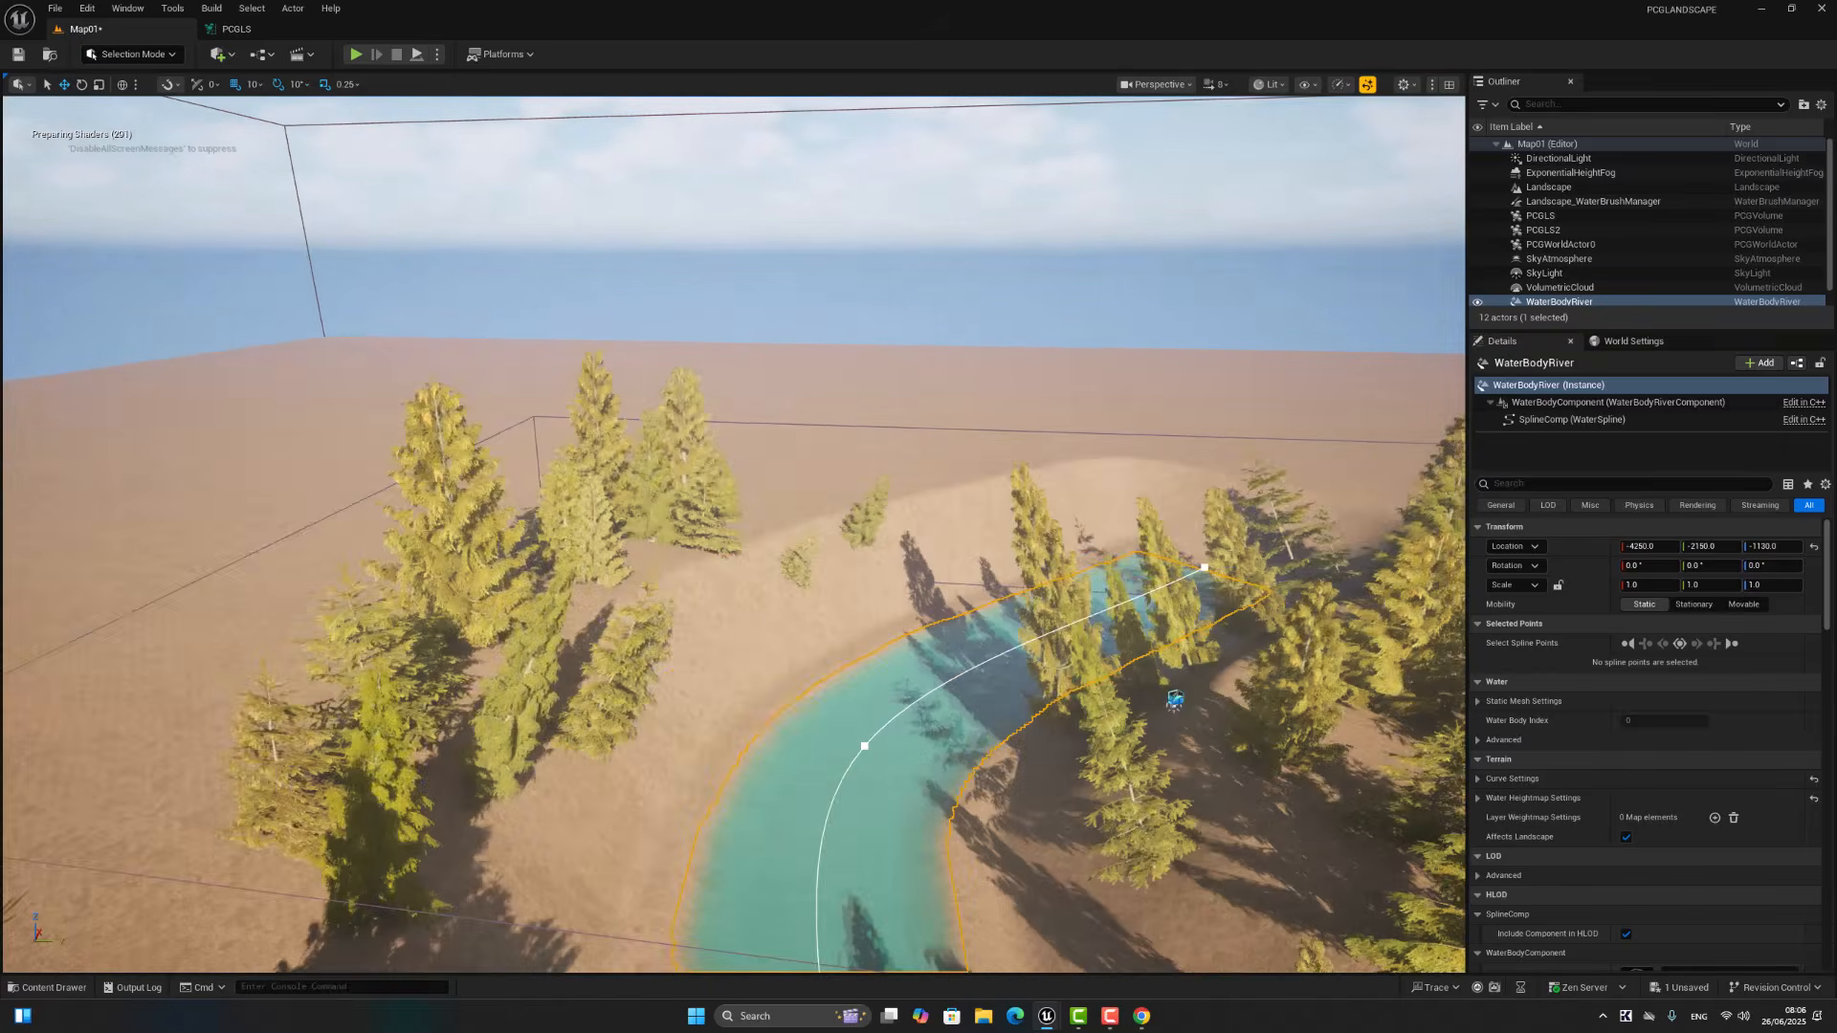
pyautogui.moveTo(1055, 485); pyautogui.dragTo(932, 478, button='right')
pyautogui.press('w')
pyautogui.press('s')
pyautogui.press('d')
pyautogui.press('s')
pyautogui.press('d')
pyautogui.moveTo(712, 220); pyautogui.dragTo(725, 300, button='right')
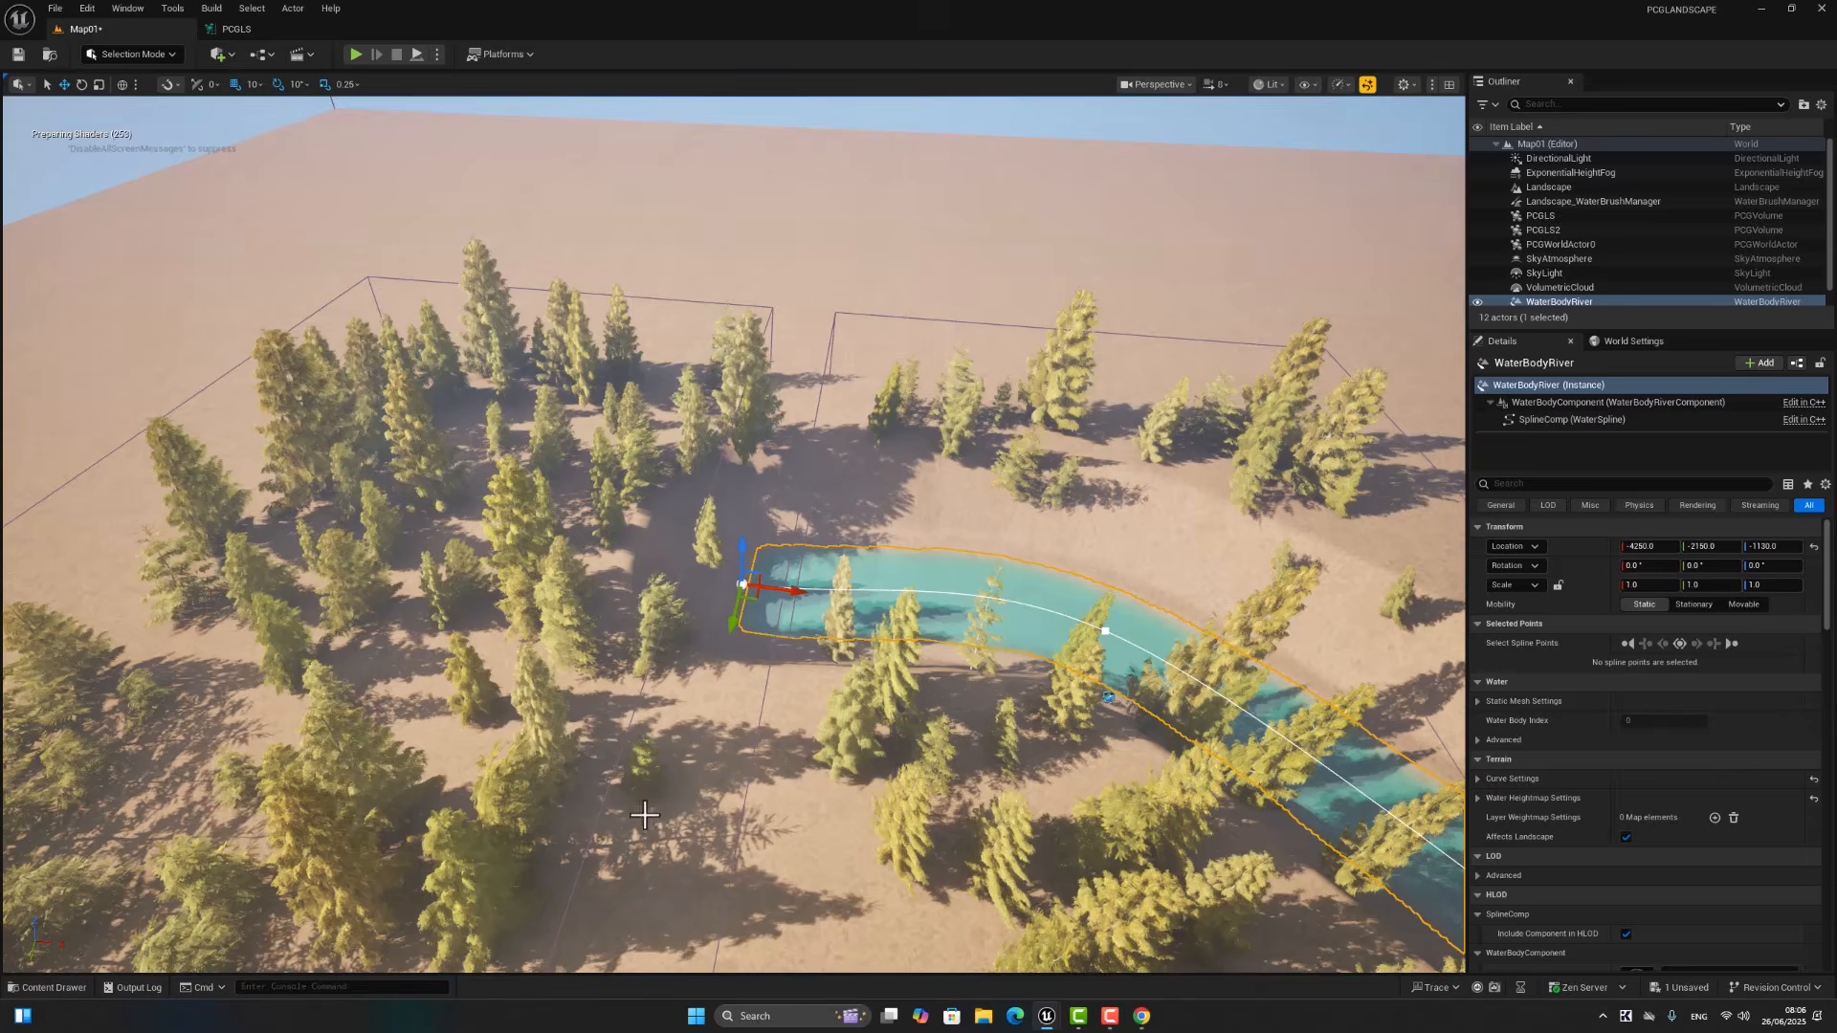
# Step: Rotate the river about 70° around the Z axis
pyautogui.scroll(-3, 644, 815)
pyautogui.press('r')
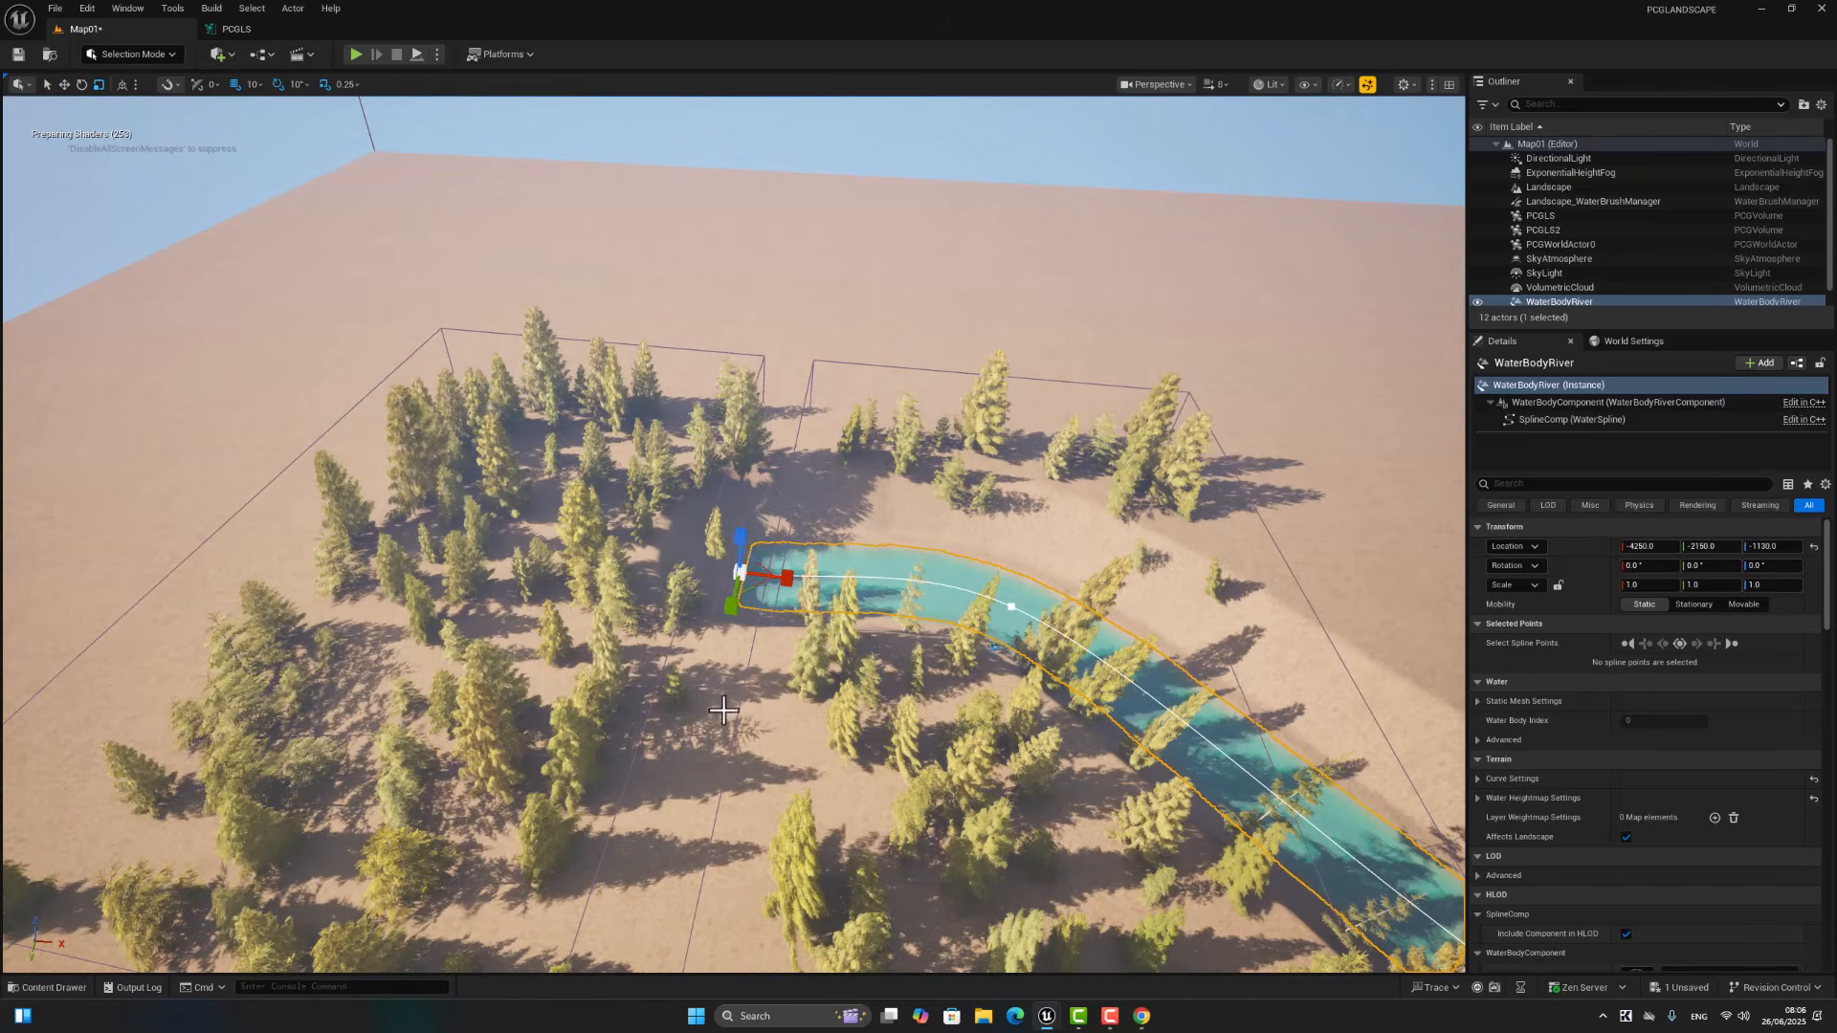
pyautogui.press('e')
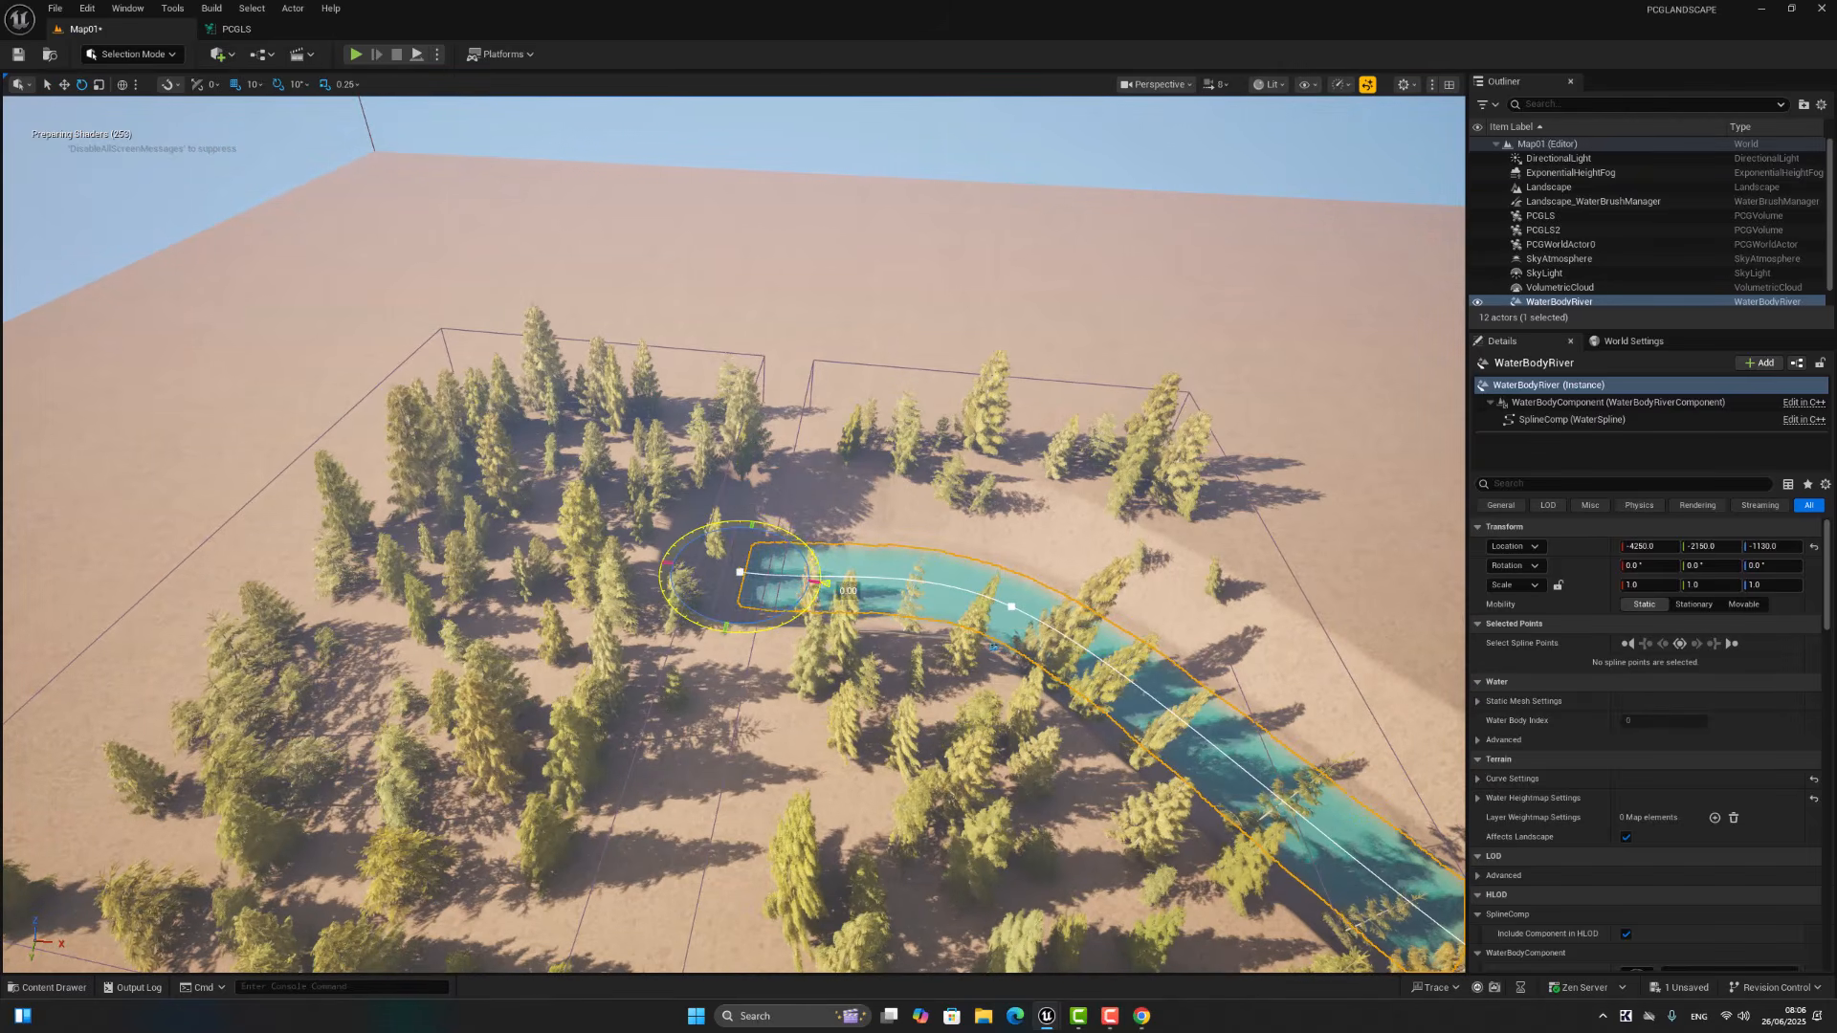
pyautogui.moveTo(728, 628)
pyautogui.mouseDown()
pyautogui.moveTo(818, 579)
pyautogui.moveTo(754, 634)
pyautogui.mouseUp()
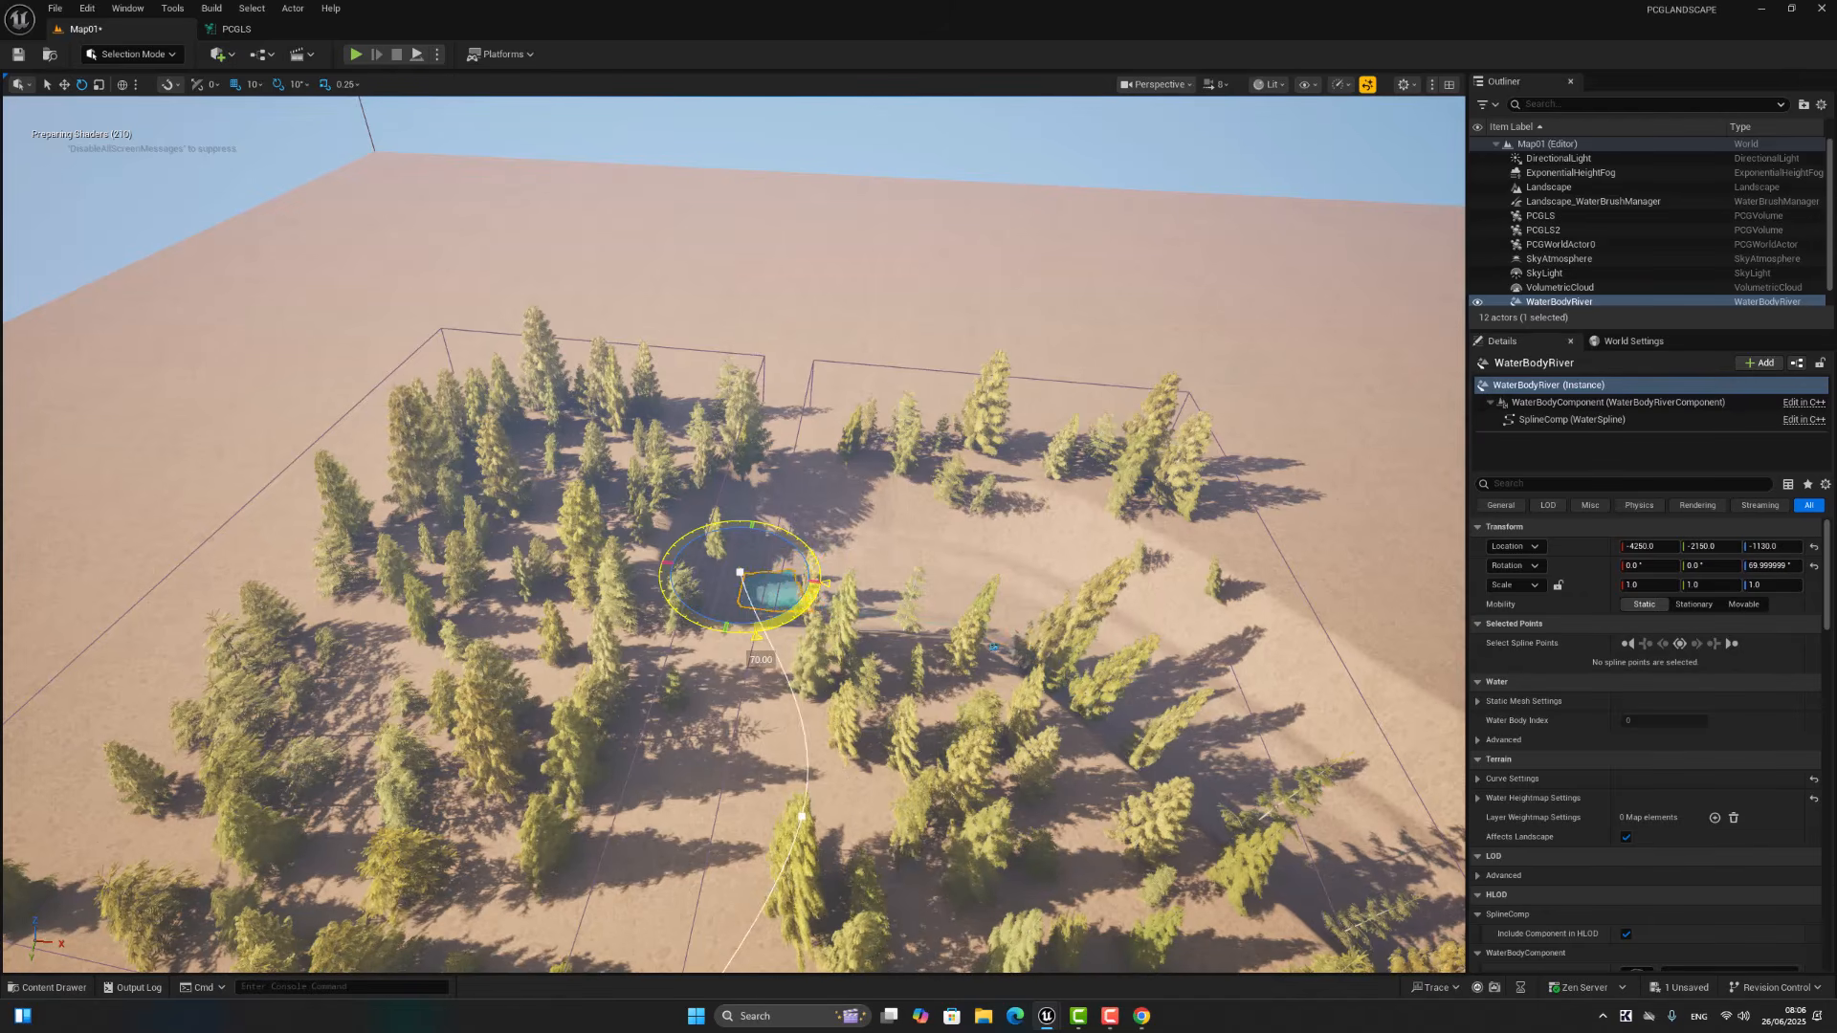
pyautogui.moveTo(902, 635); pyautogui.dragTo(865, 698, button='right')
pyautogui.scroll(6, 841, 756)
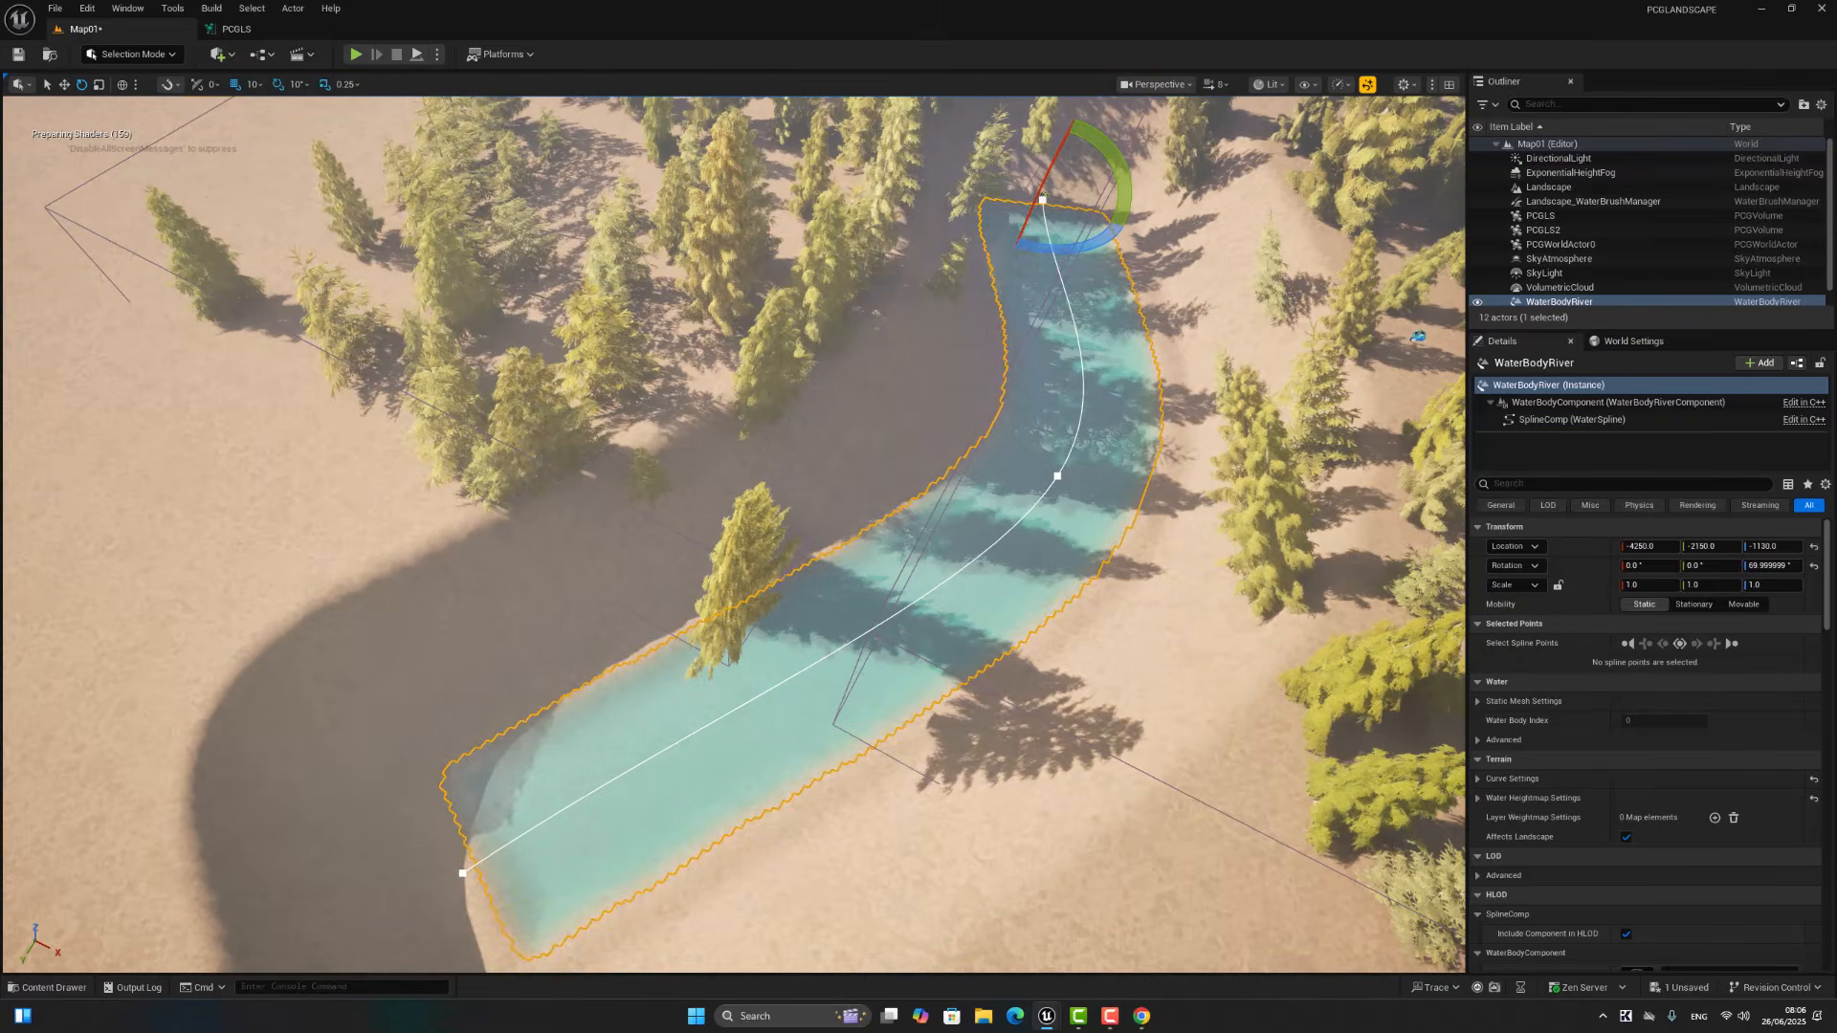
# Step: Move the PCGLS2 spruce volume away from the river to about X -9970
pyautogui.click(739, 206)
pyautogui.click(822, 270)
pyautogui.press('f')
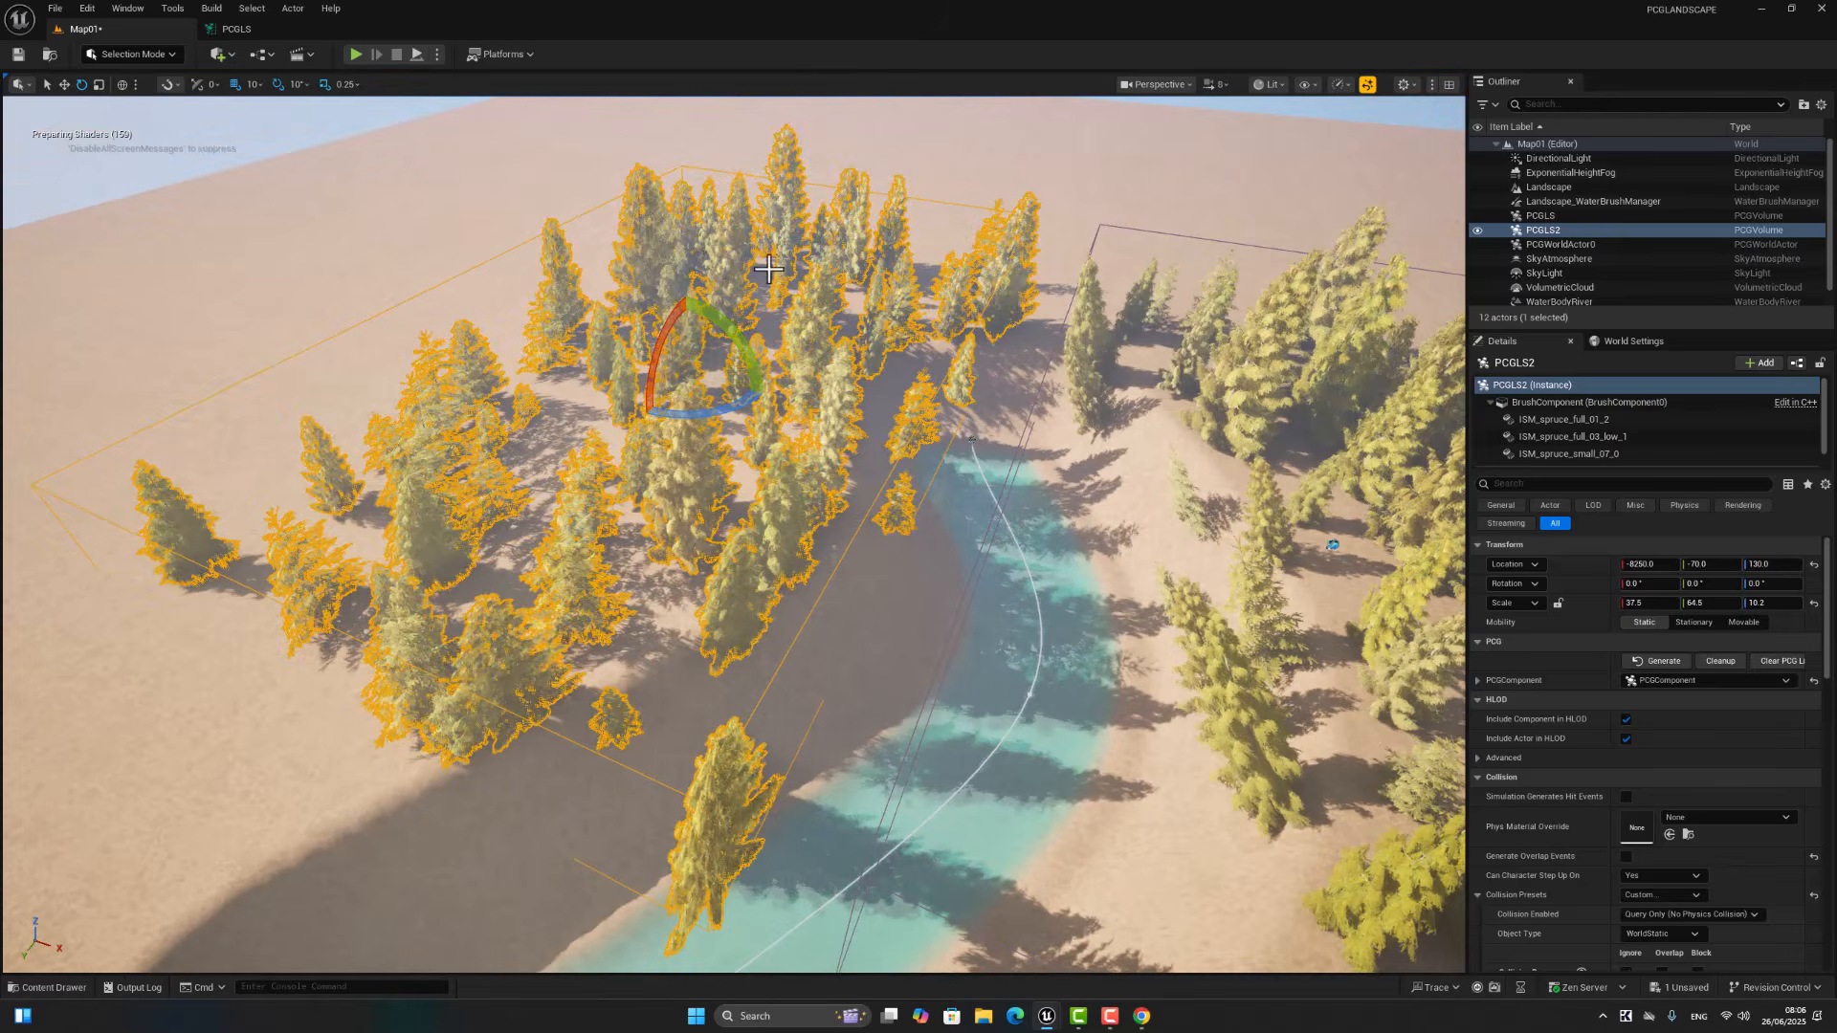
pyautogui.press('w')
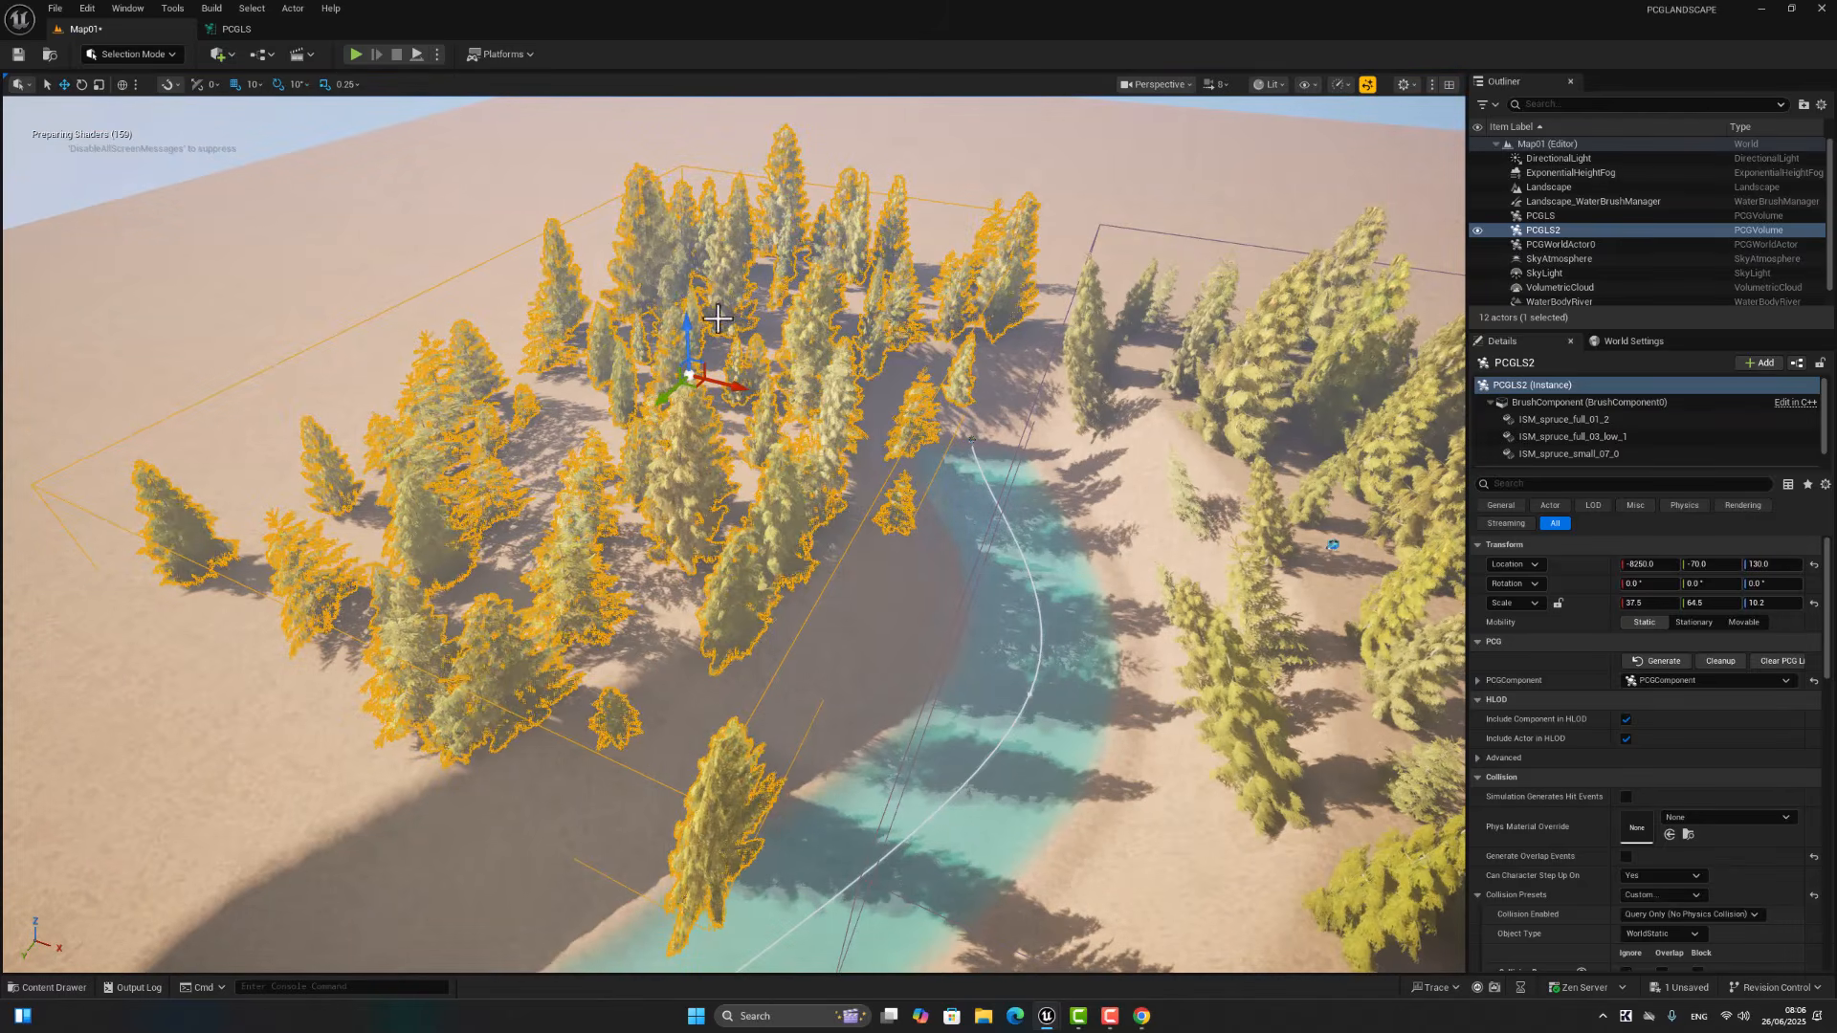
pyautogui.moveTo(734, 381); pyautogui.dragTo(635, 377)
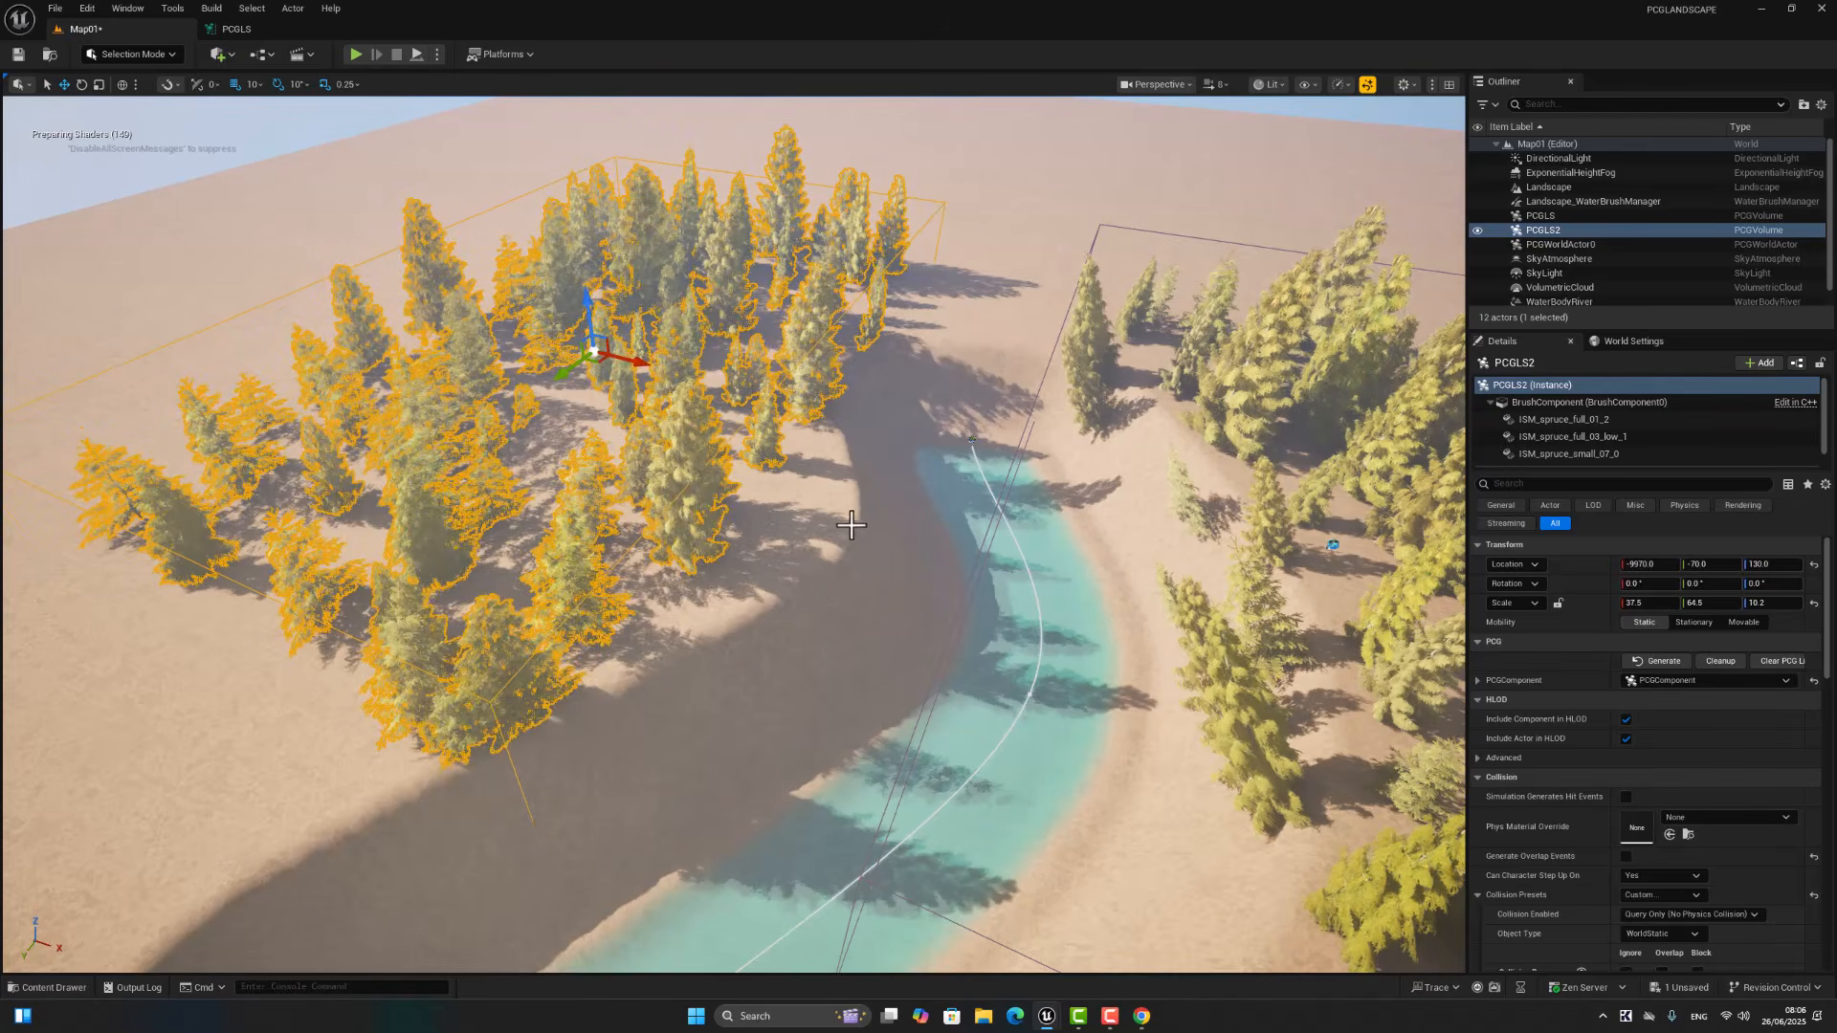
# Step: Select the water body river and raise it to about Z -350
pyautogui.rightClick(983, 562)
pyautogui.click(931, 612)
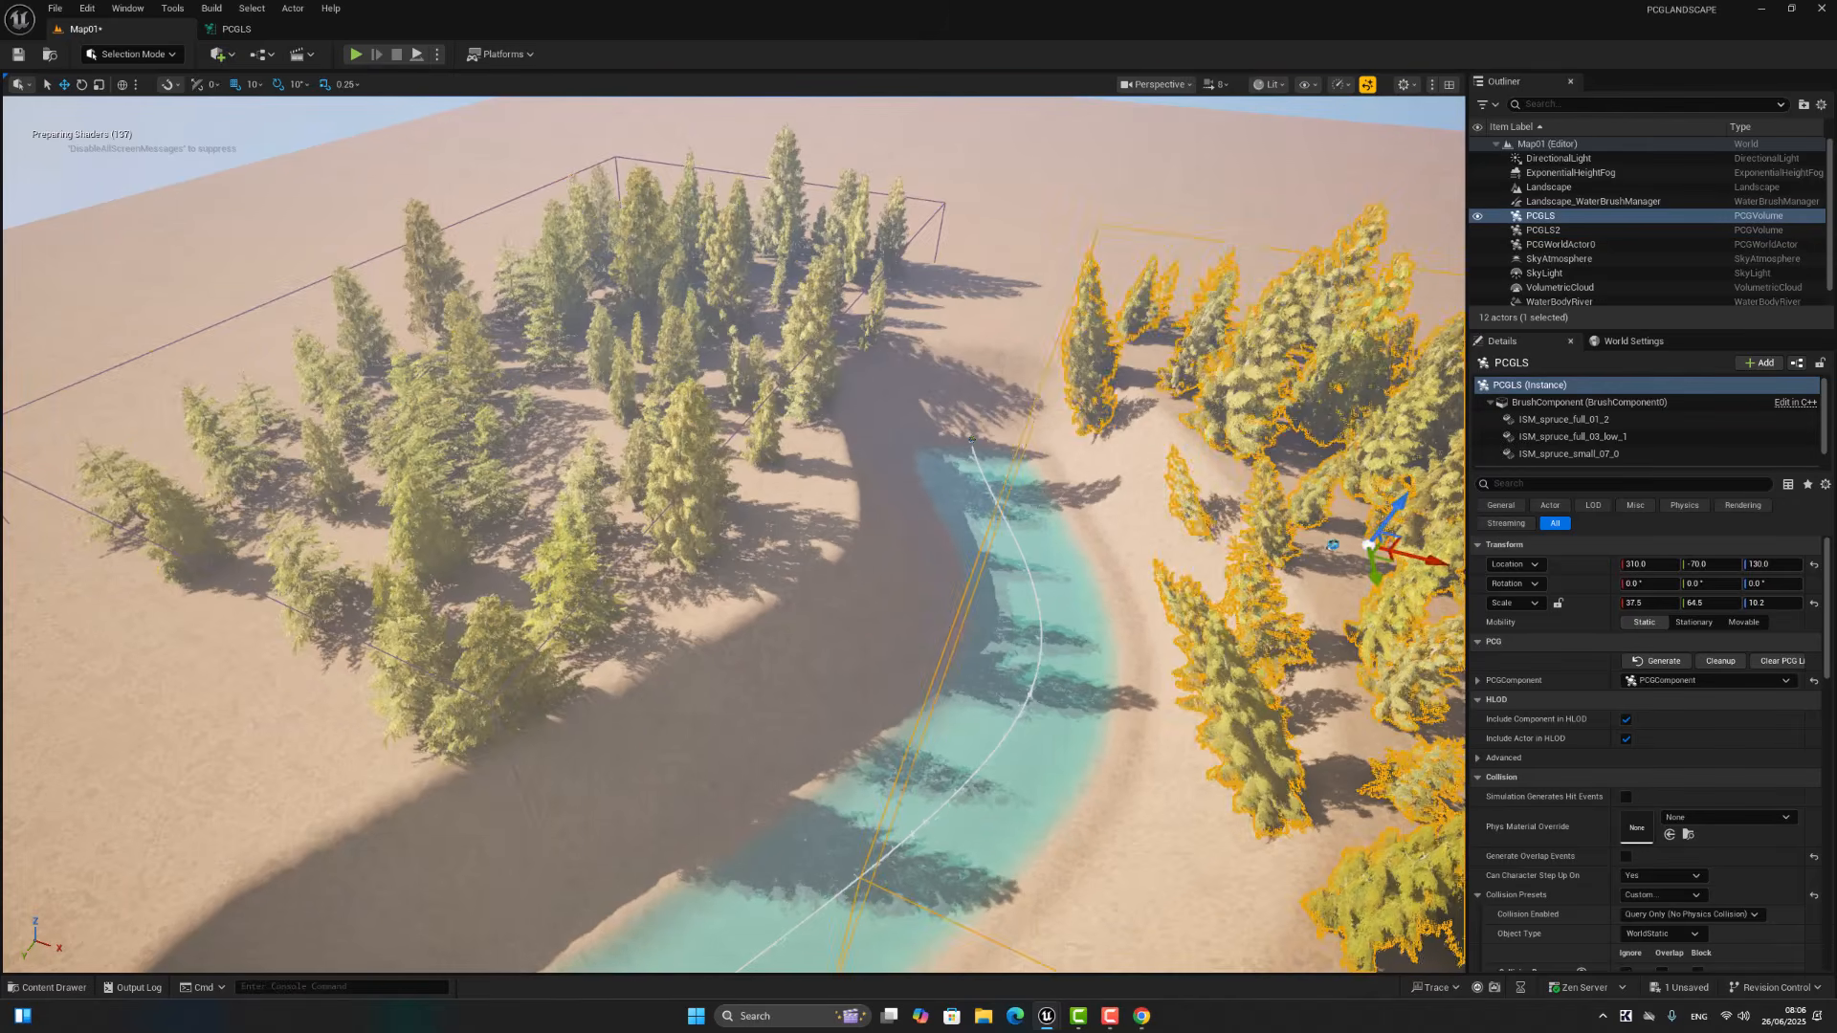
pyautogui.moveTo(925, 683); pyautogui.dragTo(771, 760, button='right')
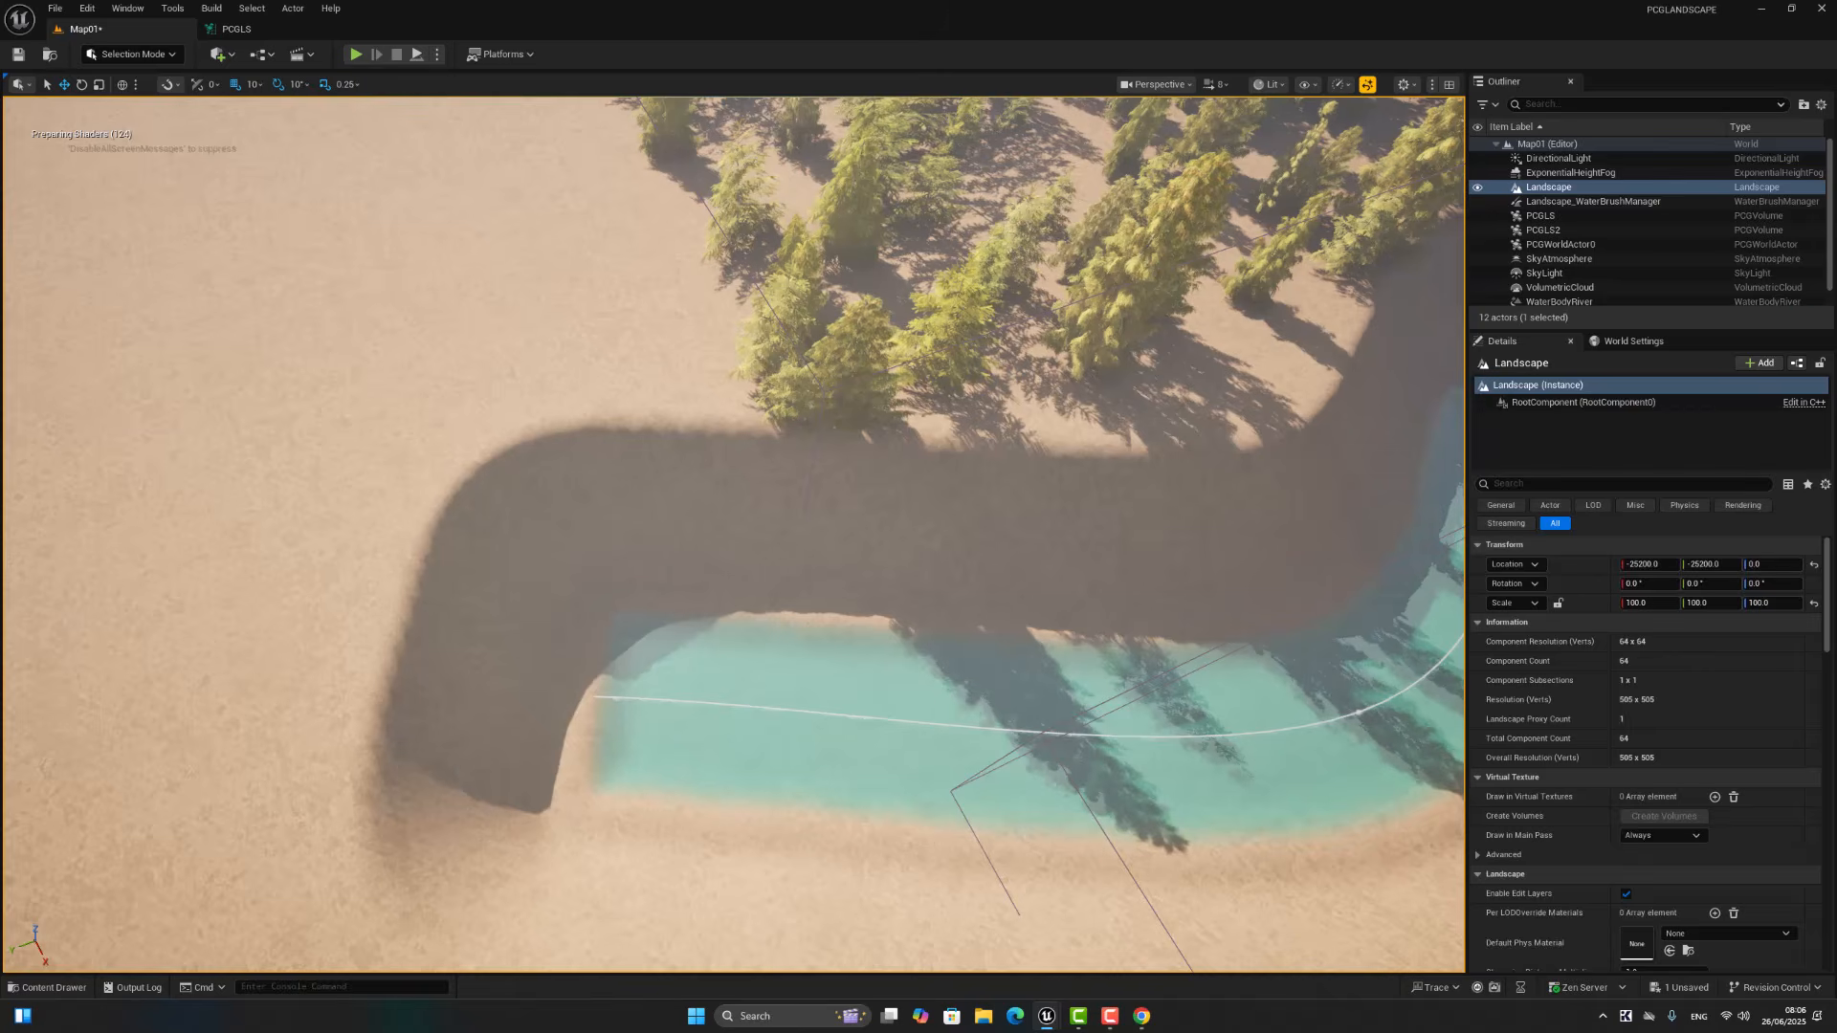
pyautogui.click(934, 726)
pyautogui.moveTo(947, 717)
pyautogui.mouseDown(button='right')
pyautogui.moveTo(833, 737)
pyautogui.moveTo(956, 689)
pyautogui.mouseUp(button='right')
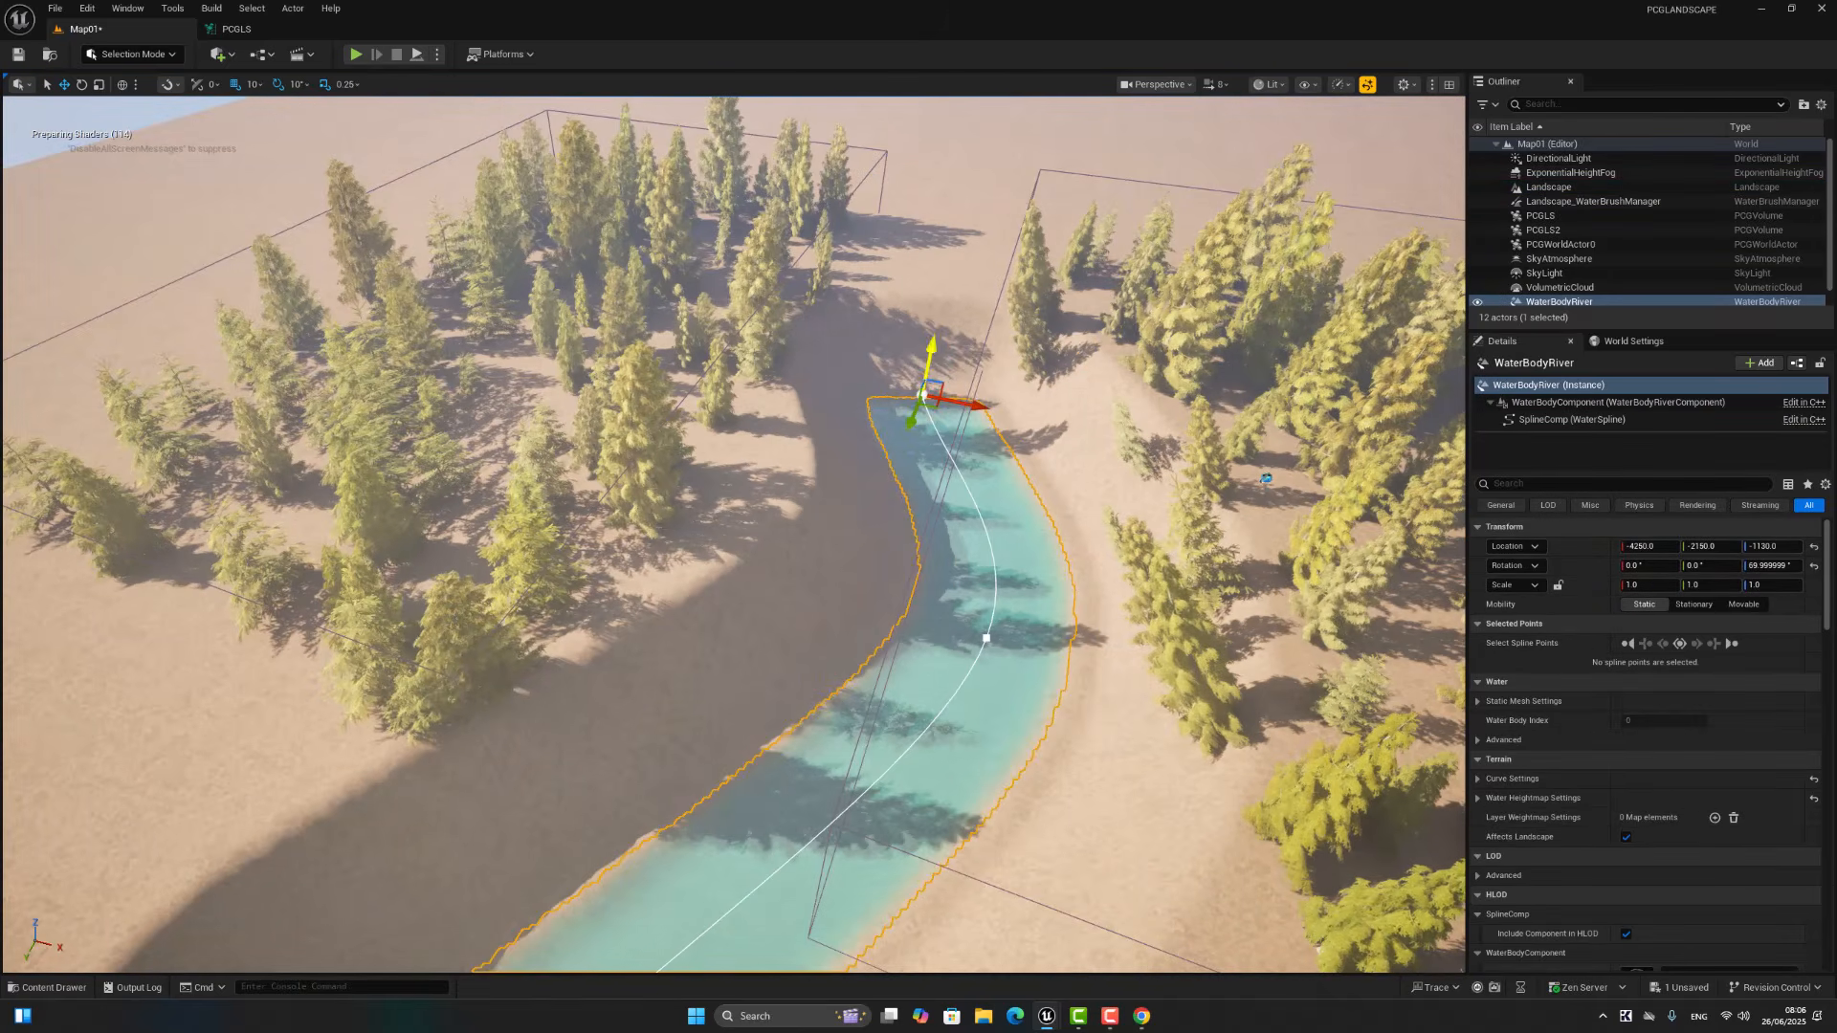
pyautogui.moveTo(929, 358); pyautogui.dragTo(937, 320)
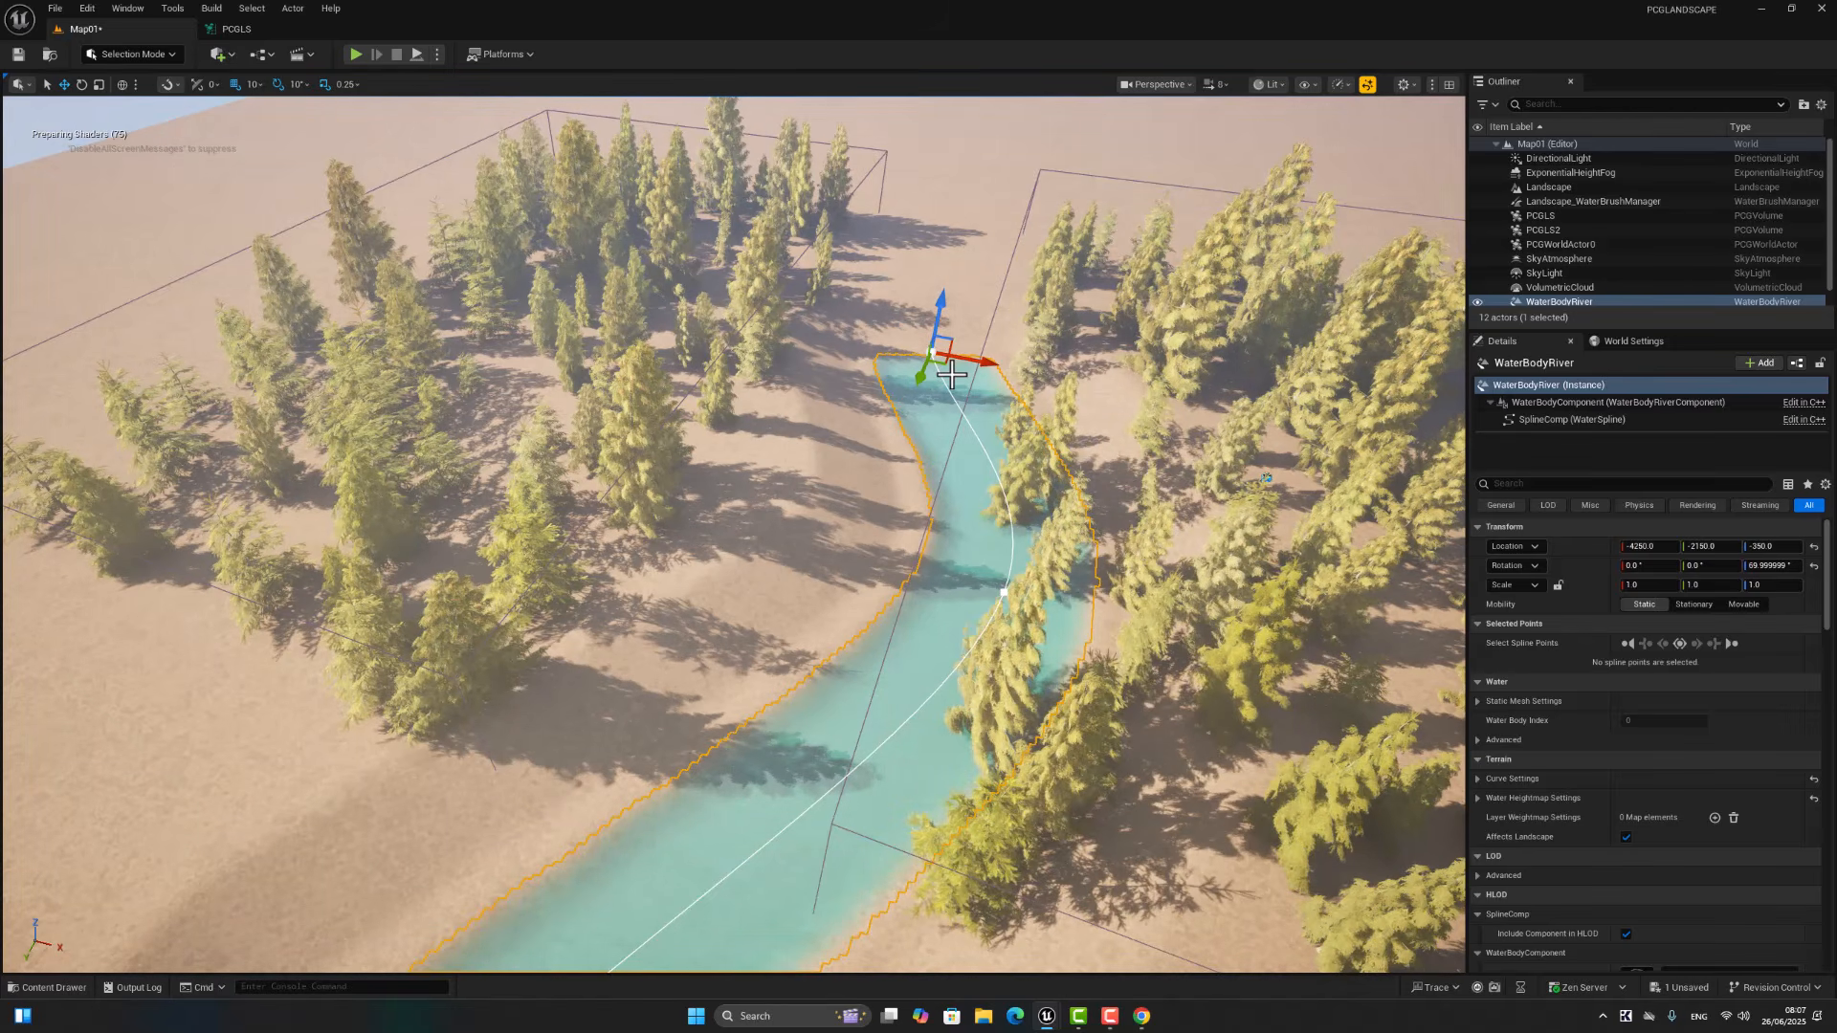
# Step: Move the river's middle spline point to about X 4333, Y 1833 and its start point to about X -5234, Y -1906
pyautogui.click(1000, 596)
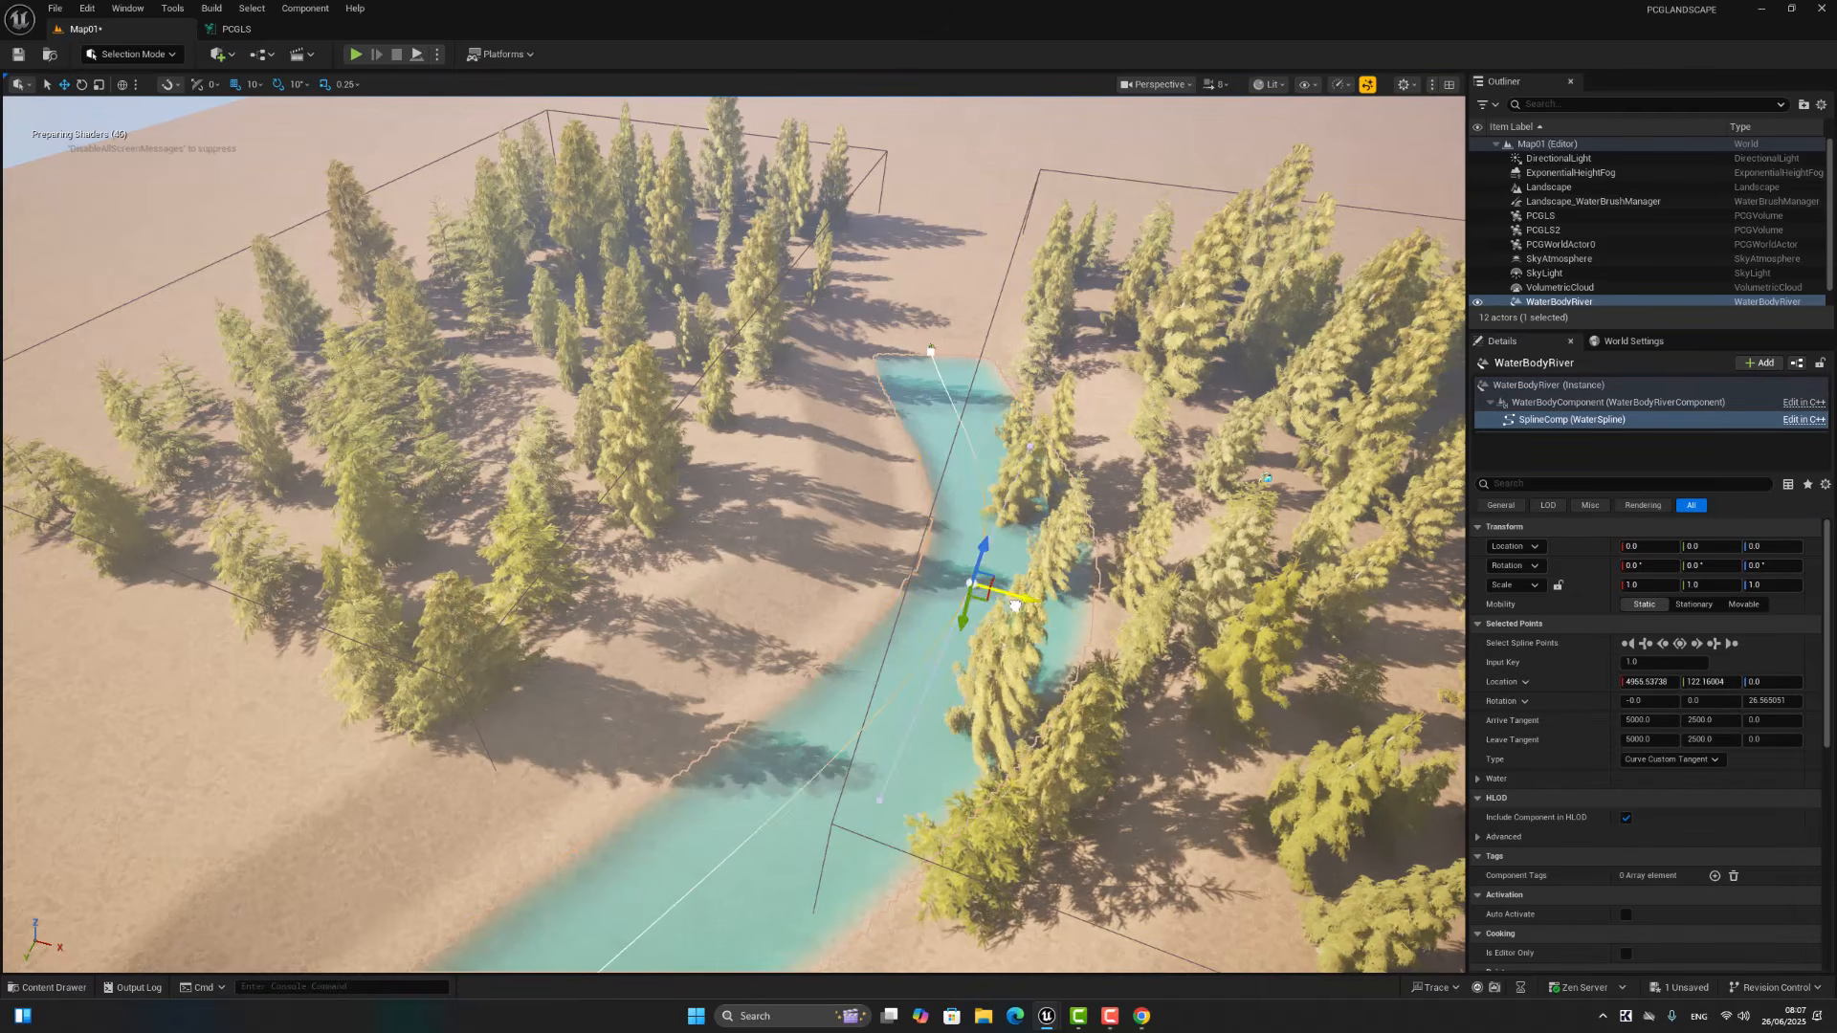
pyautogui.moveTo(1002, 591); pyautogui.dragTo(870, 555)
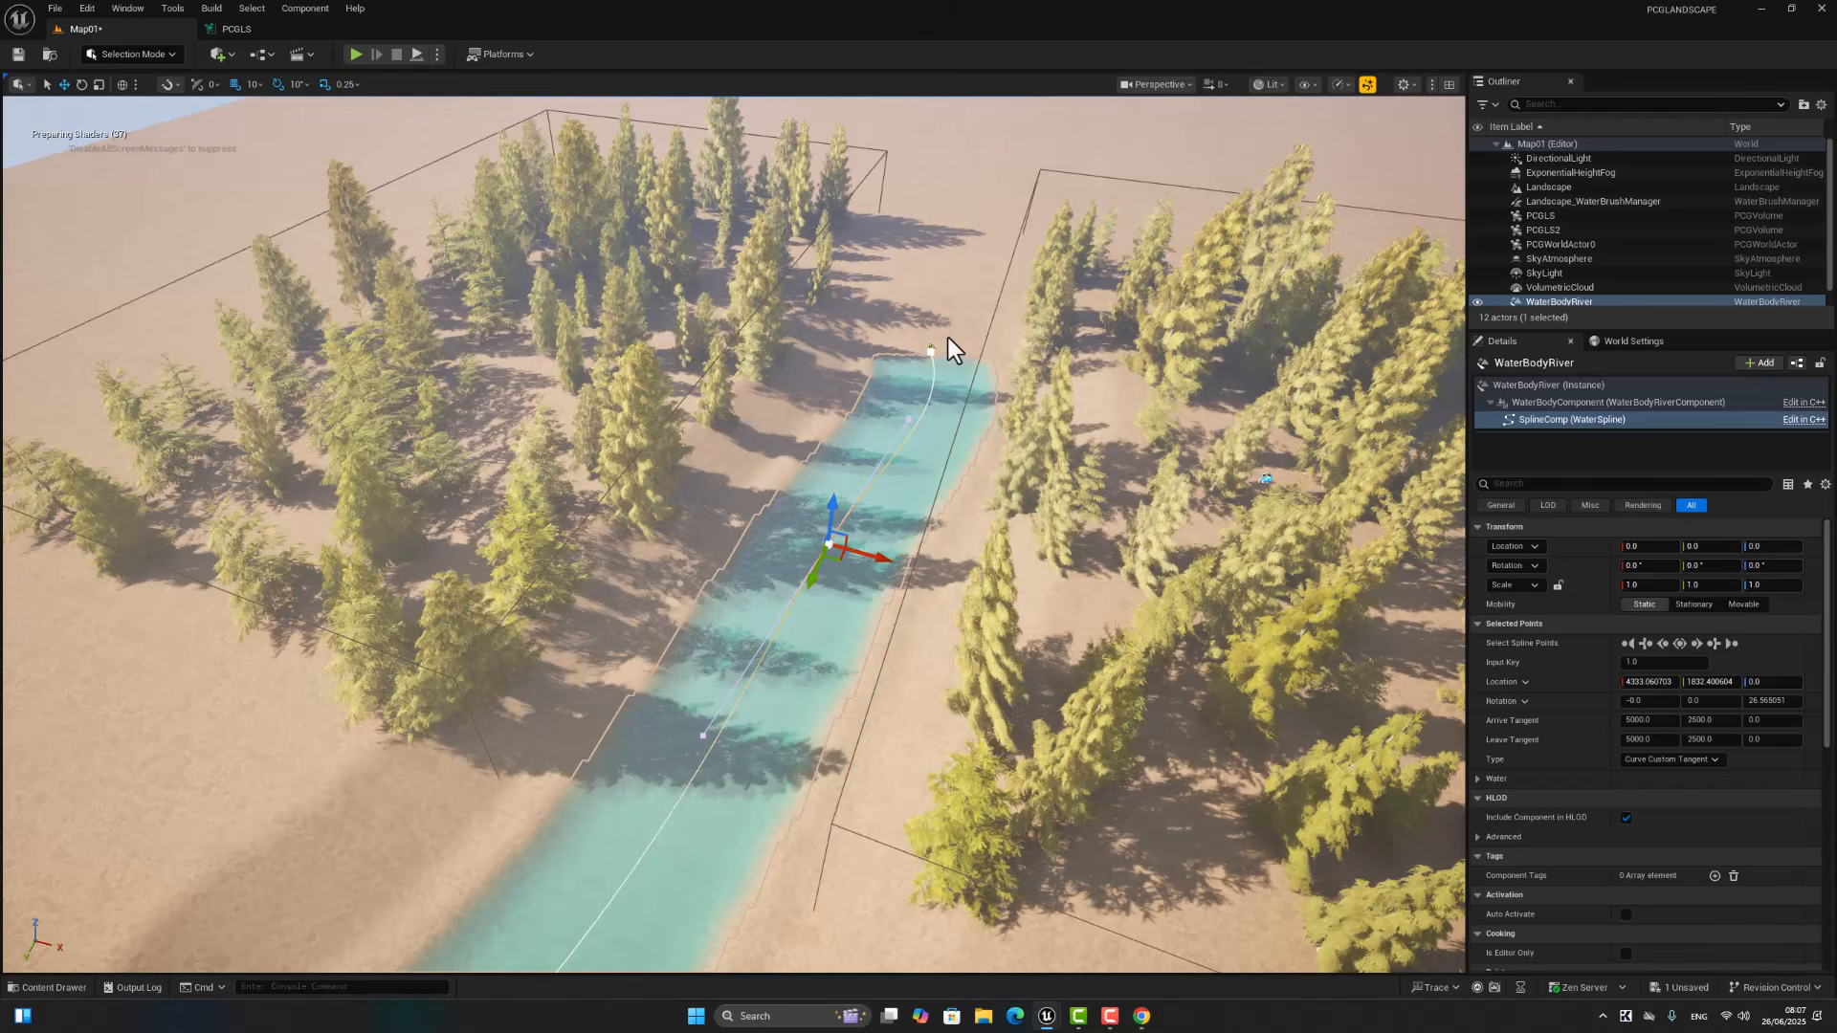
pyautogui.click(929, 350)
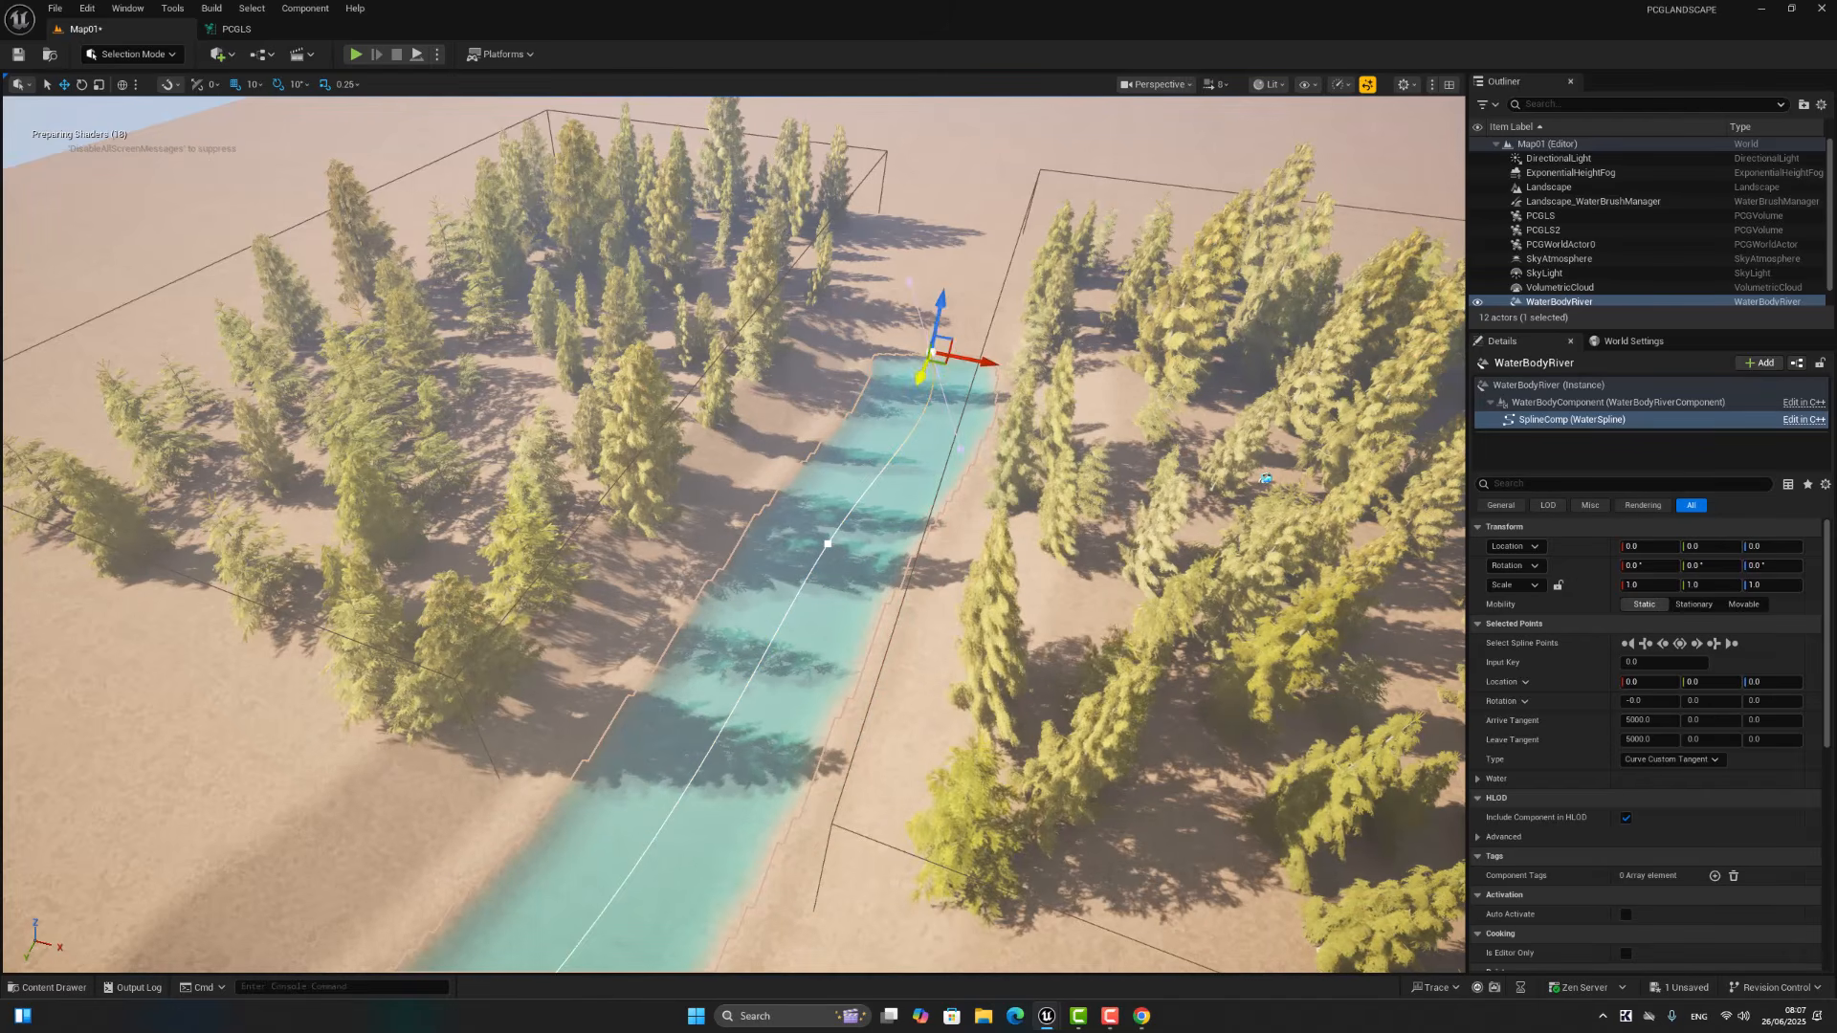
pyautogui.moveTo(931, 344); pyautogui.dragTo(986, 224)
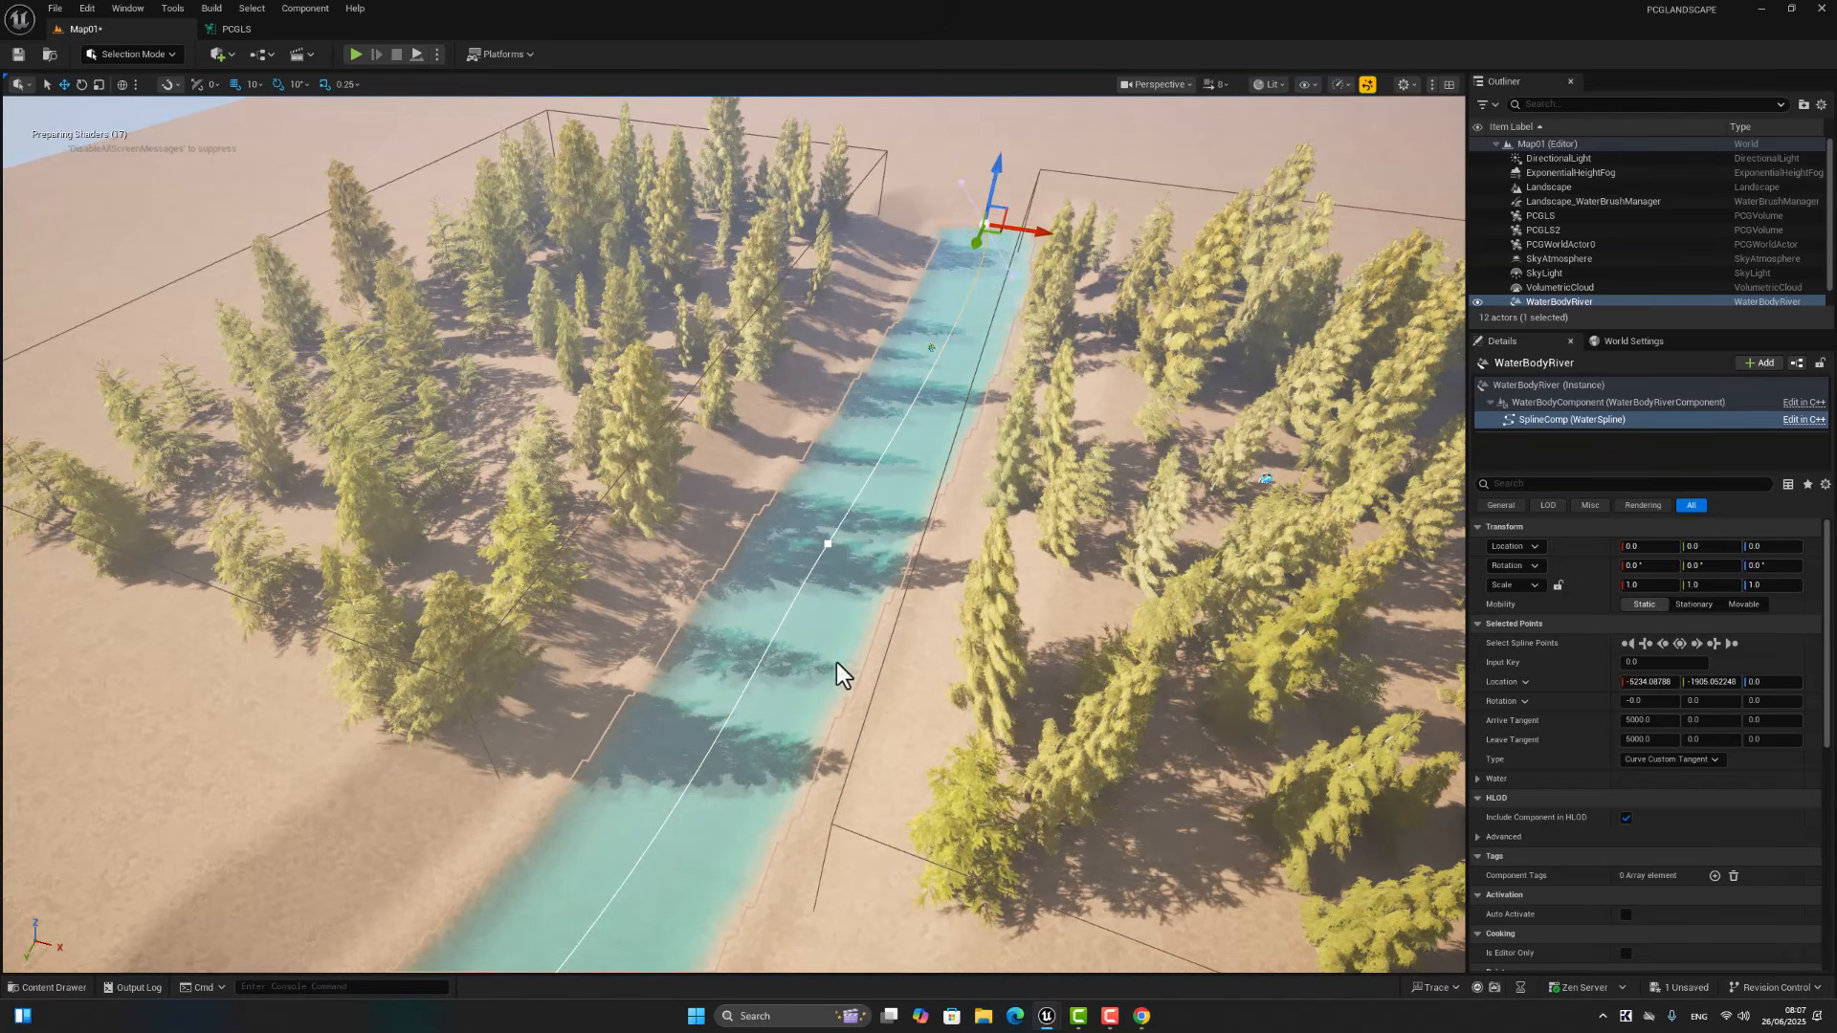
# Step: Raise the spline point at the river's far end to about Z 870
pyautogui.moveTo(838, 662); pyautogui.dragTo(789, 737, button='right')
pyautogui.moveTo(955, 620); pyautogui.dragTo(819, 574, button='right')
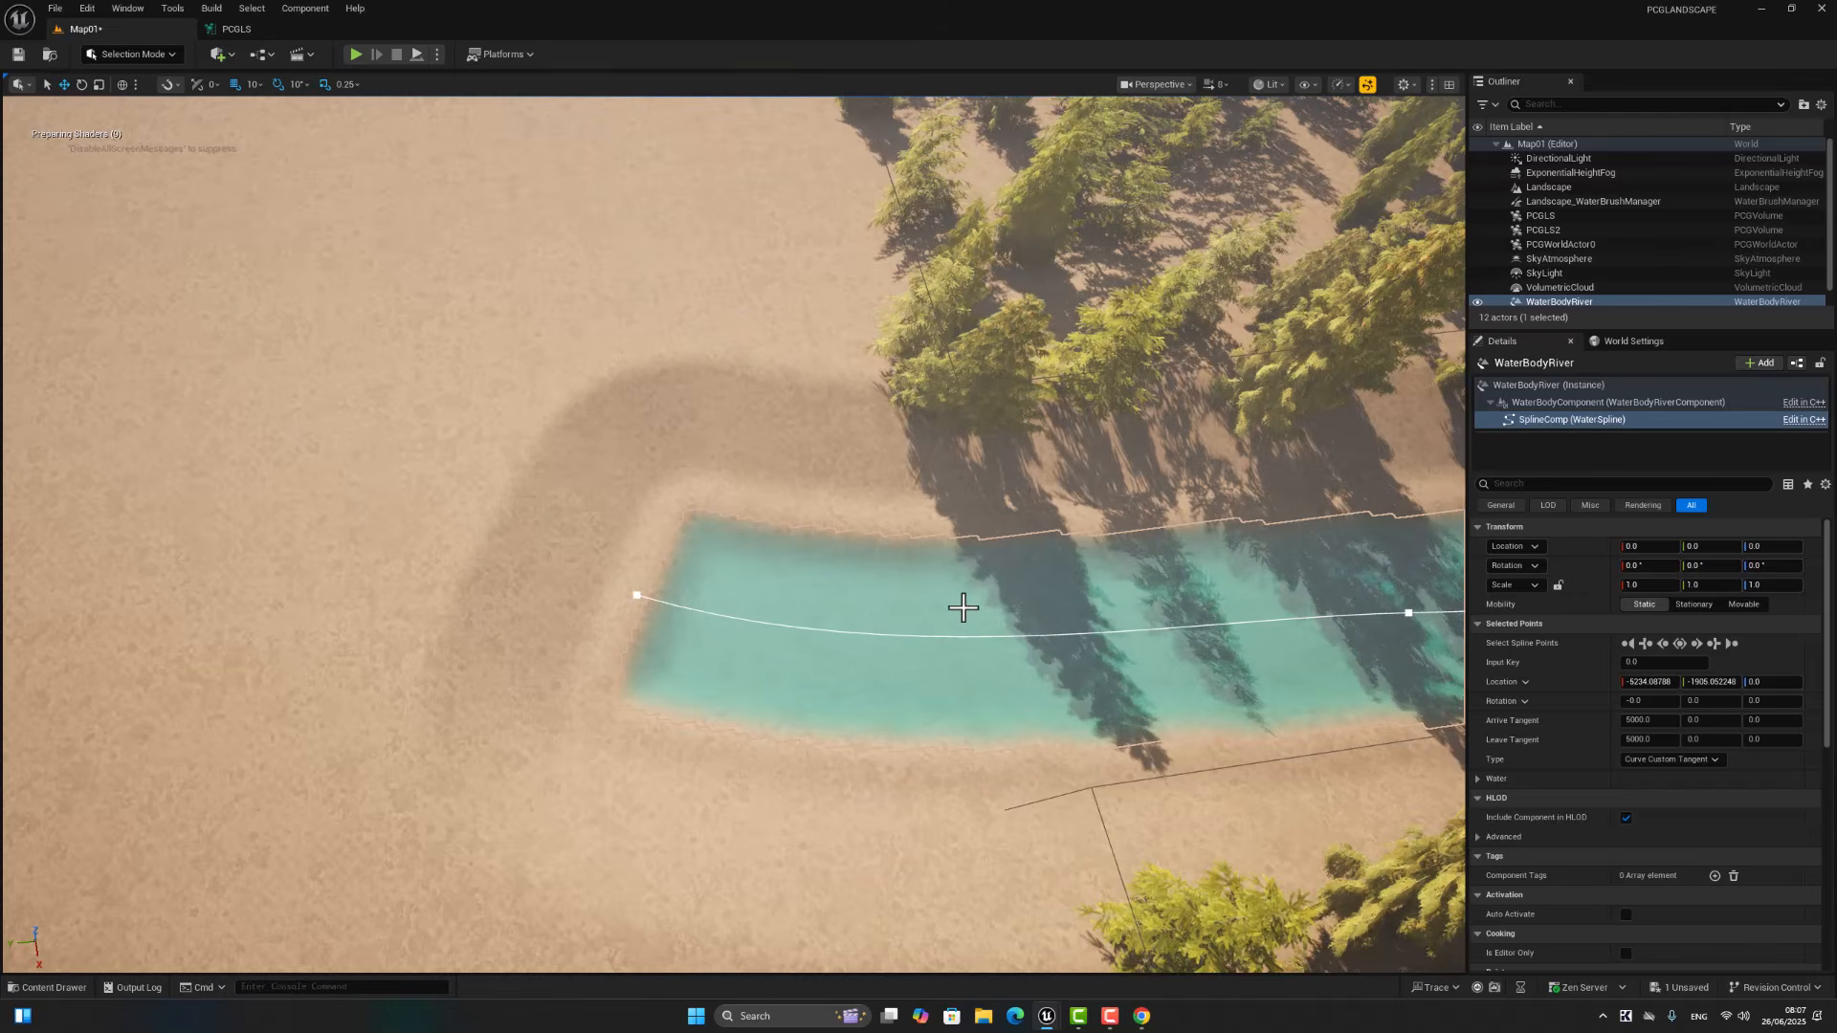
pyautogui.click(638, 596)
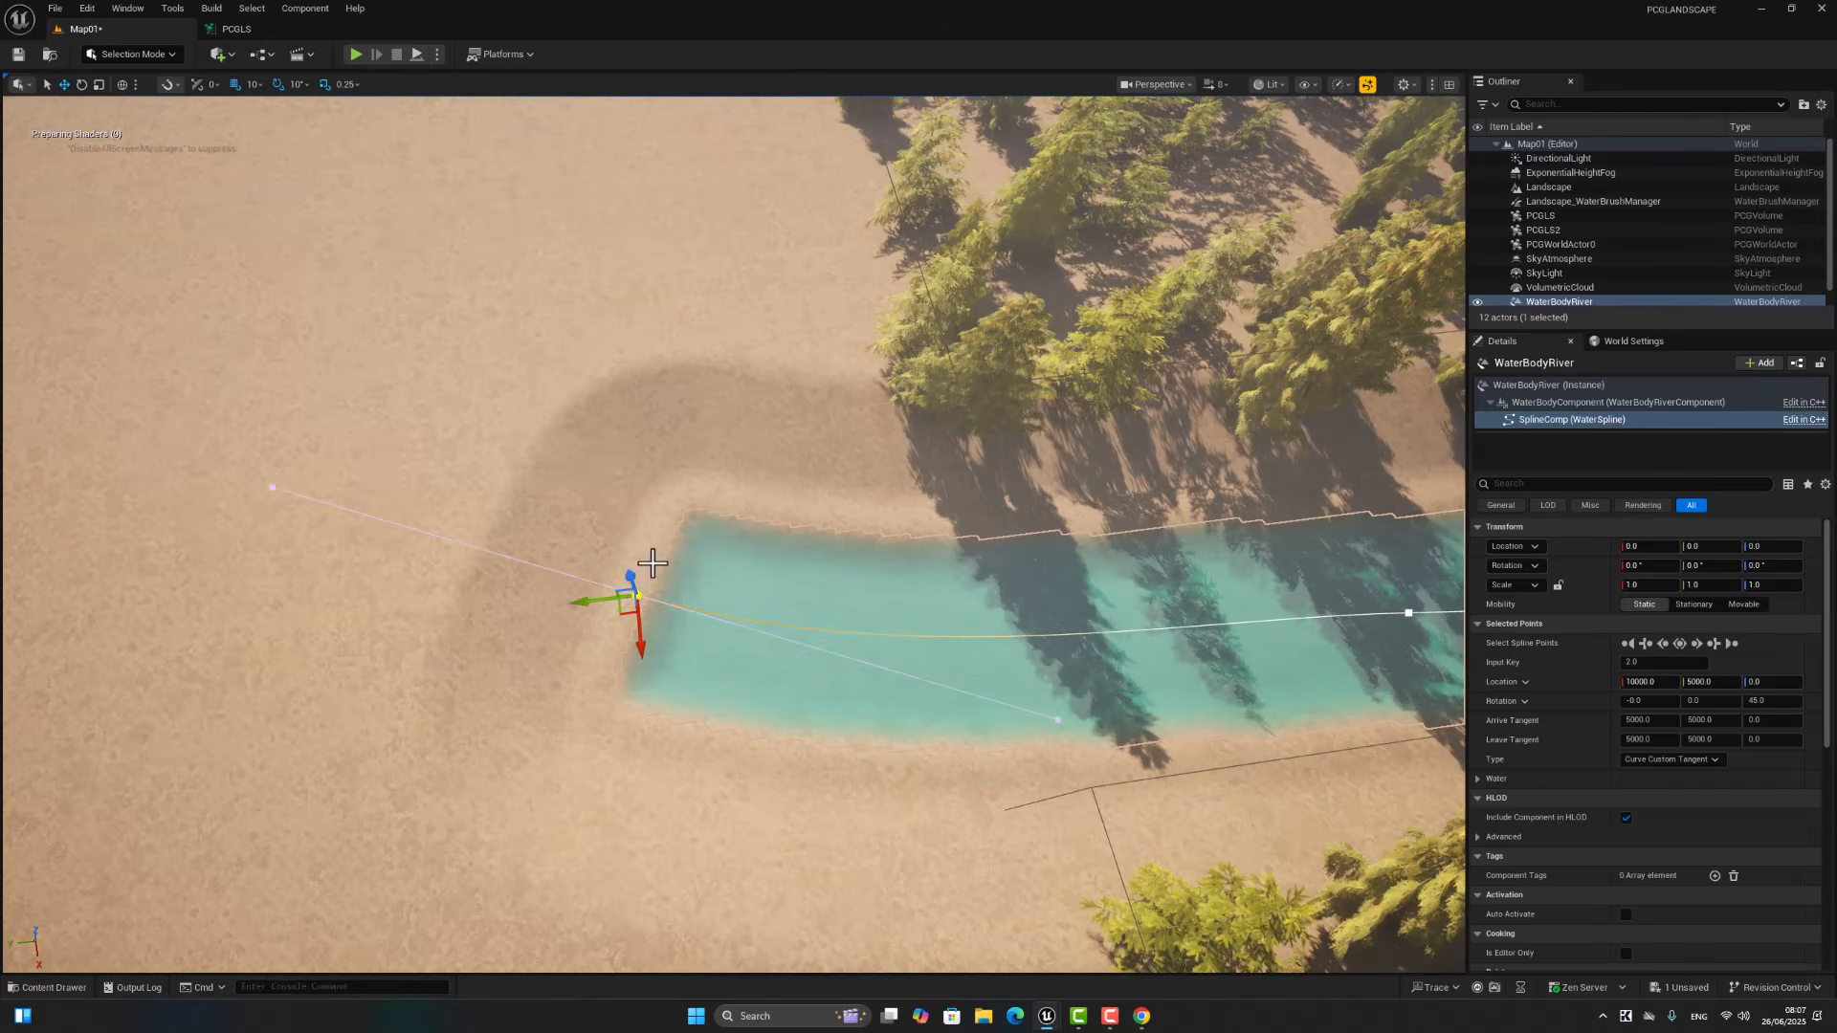
pyautogui.moveTo(629, 580); pyautogui.dragTo(612, 525)
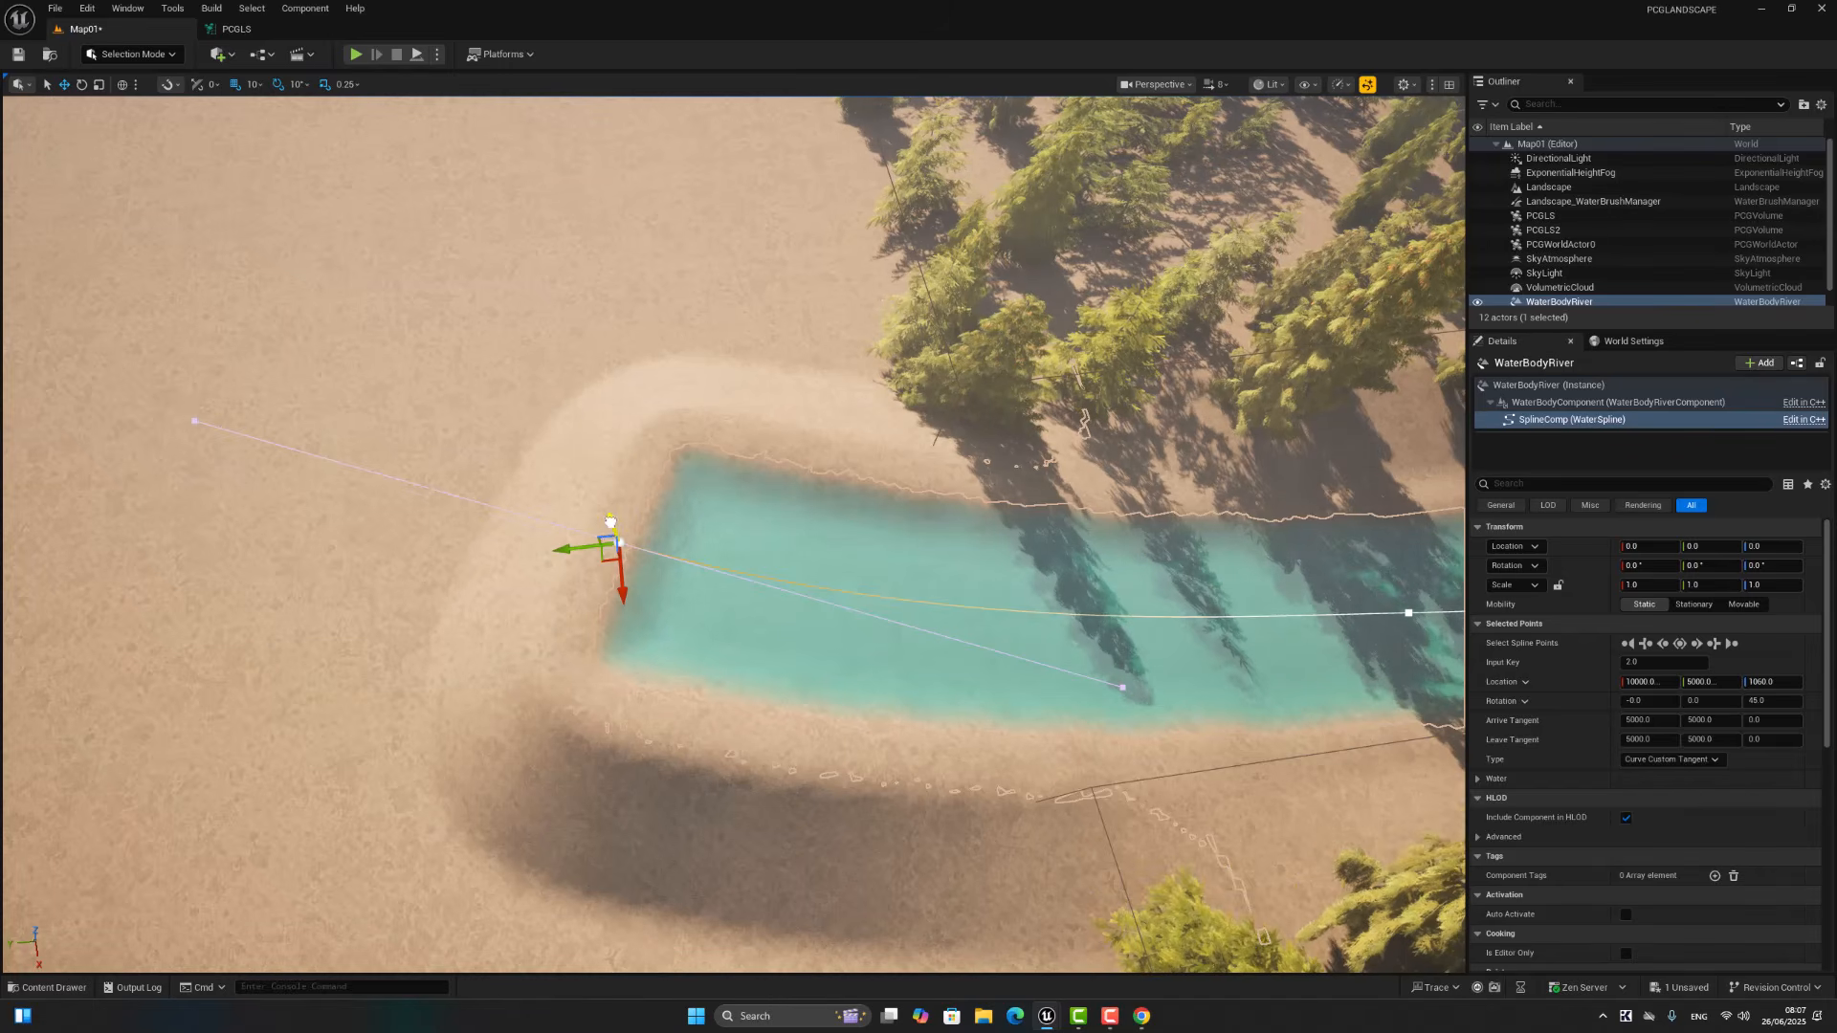
pyautogui.moveTo(610, 521); pyautogui.dragTo(613, 534)
# Step: Examine the reshaped river, its banks and the spruces on both sides from several viewpoints
pyautogui.moveTo(910, 575); pyautogui.dragTo(934, 574, button='right')
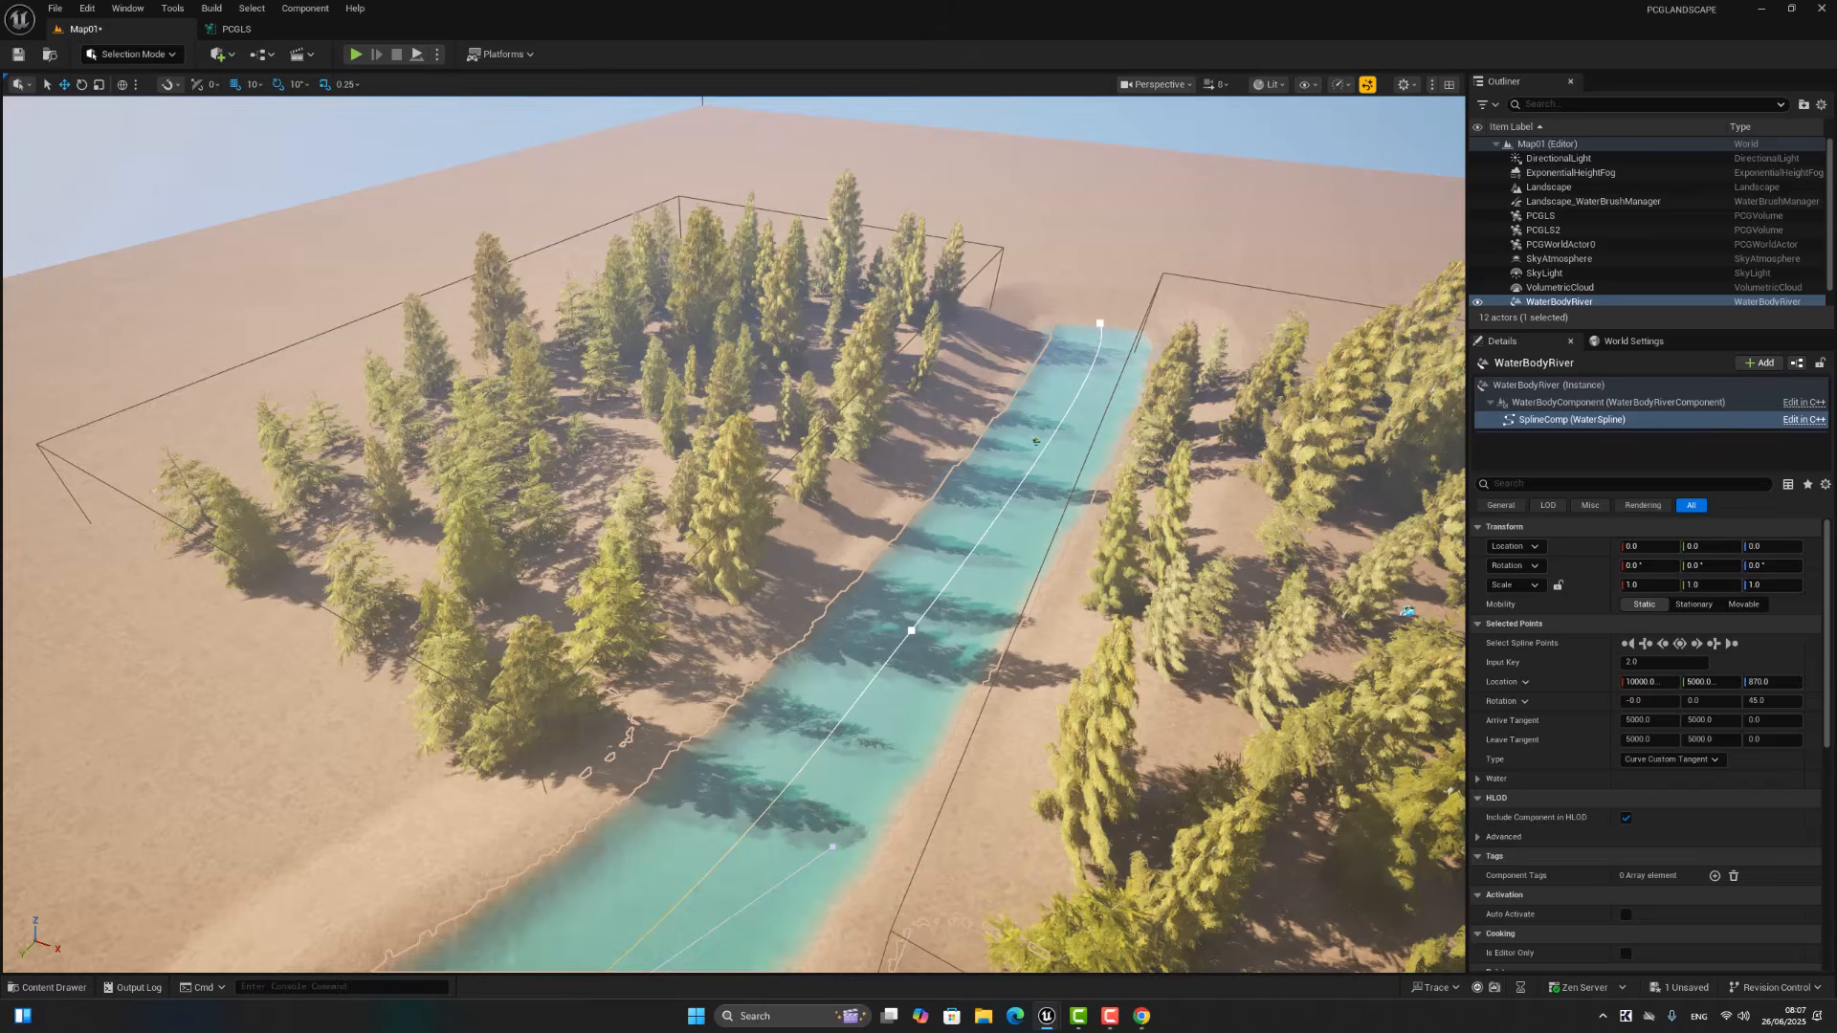
pyautogui.press('w')
pyautogui.moveTo(734, 534); pyautogui.dragTo(813, 530, button='right')
pyautogui.press('d')
pyautogui.click(767, 839)
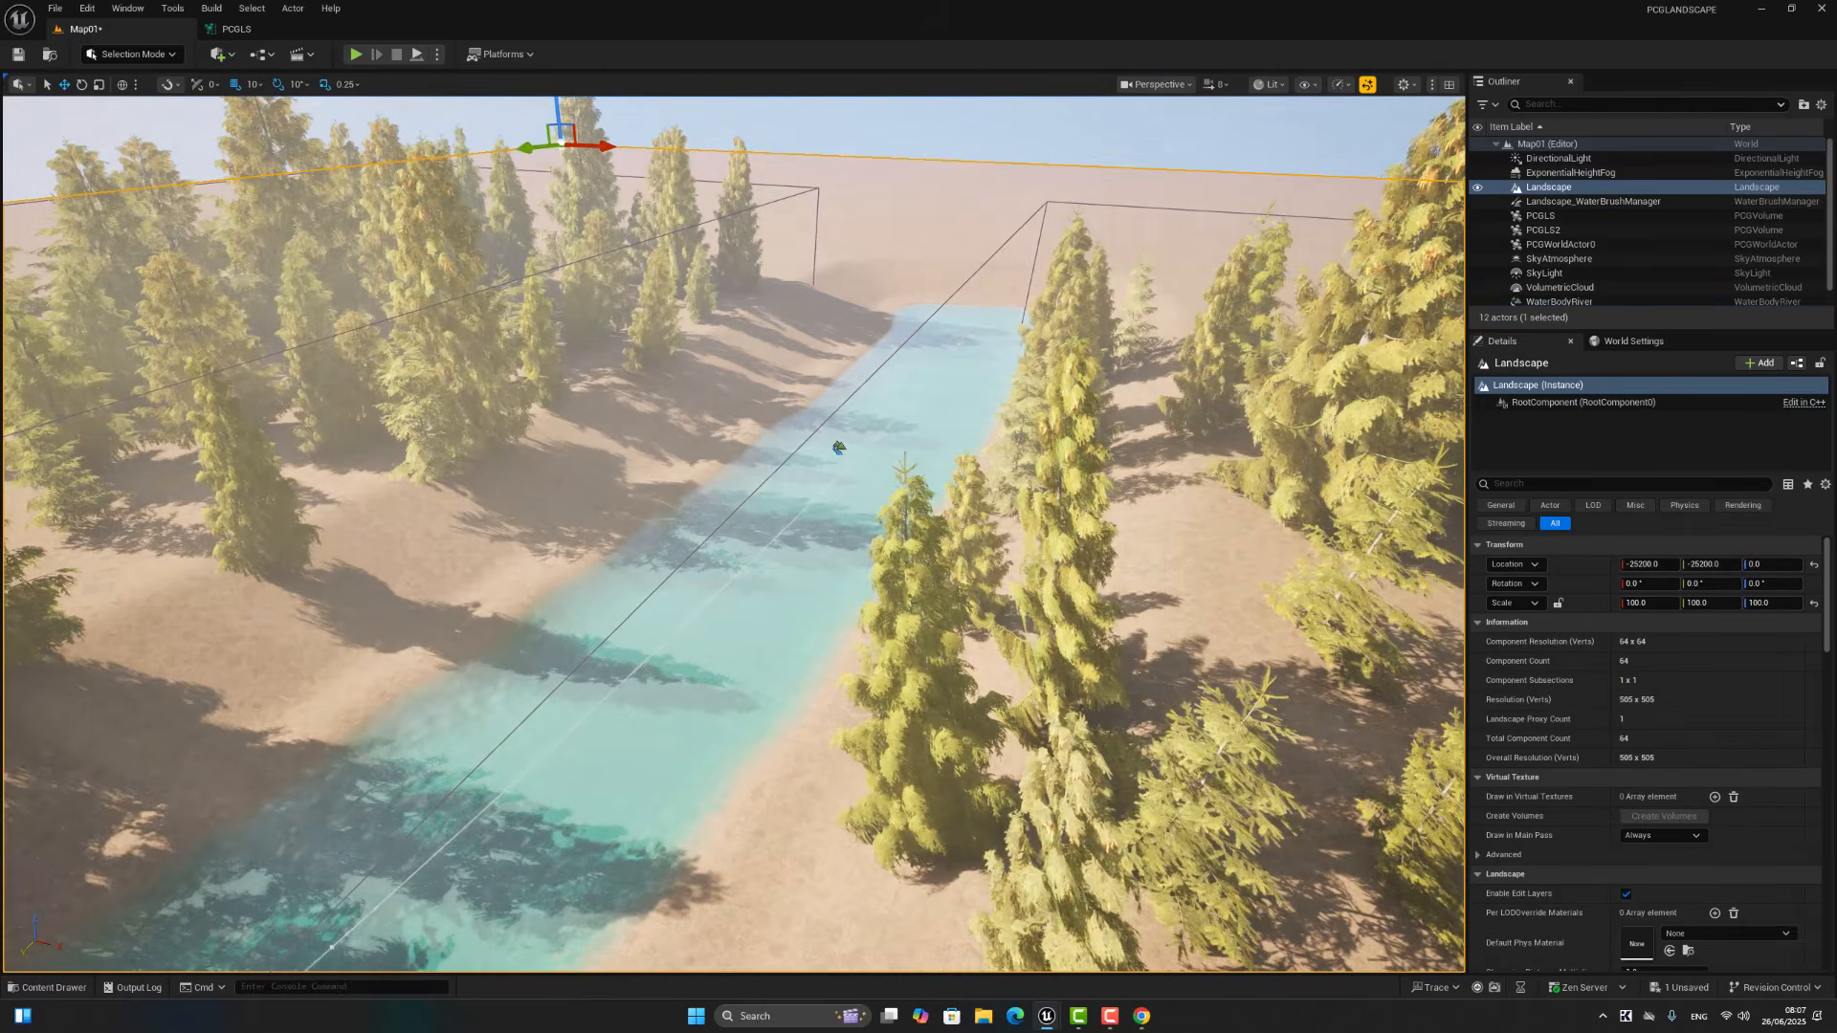
pyautogui.moveTo(767, 840); pyautogui.dragTo(1004, 846, button='right')
pyautogui.press('a')
pyautogui.press('d')
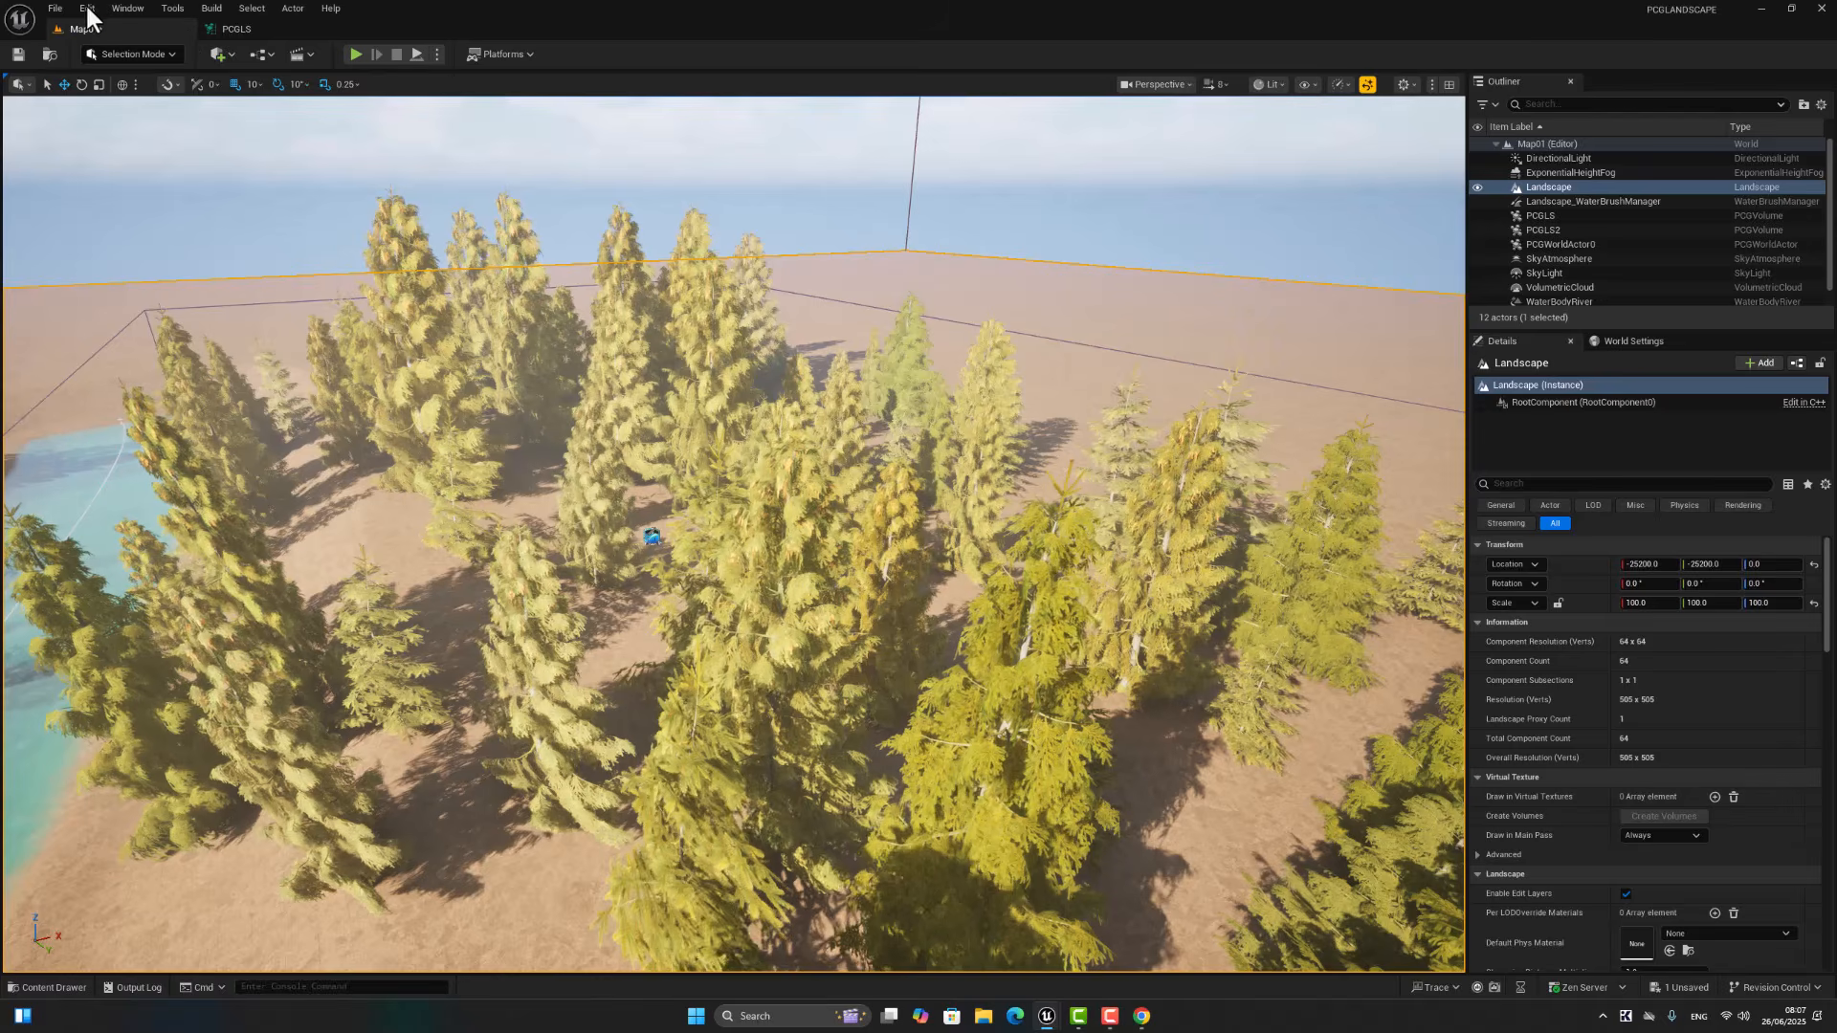
# Step: Save all the changes made to the level
pyautogui.click(53, 8)
pyautogui.click(106, 210)
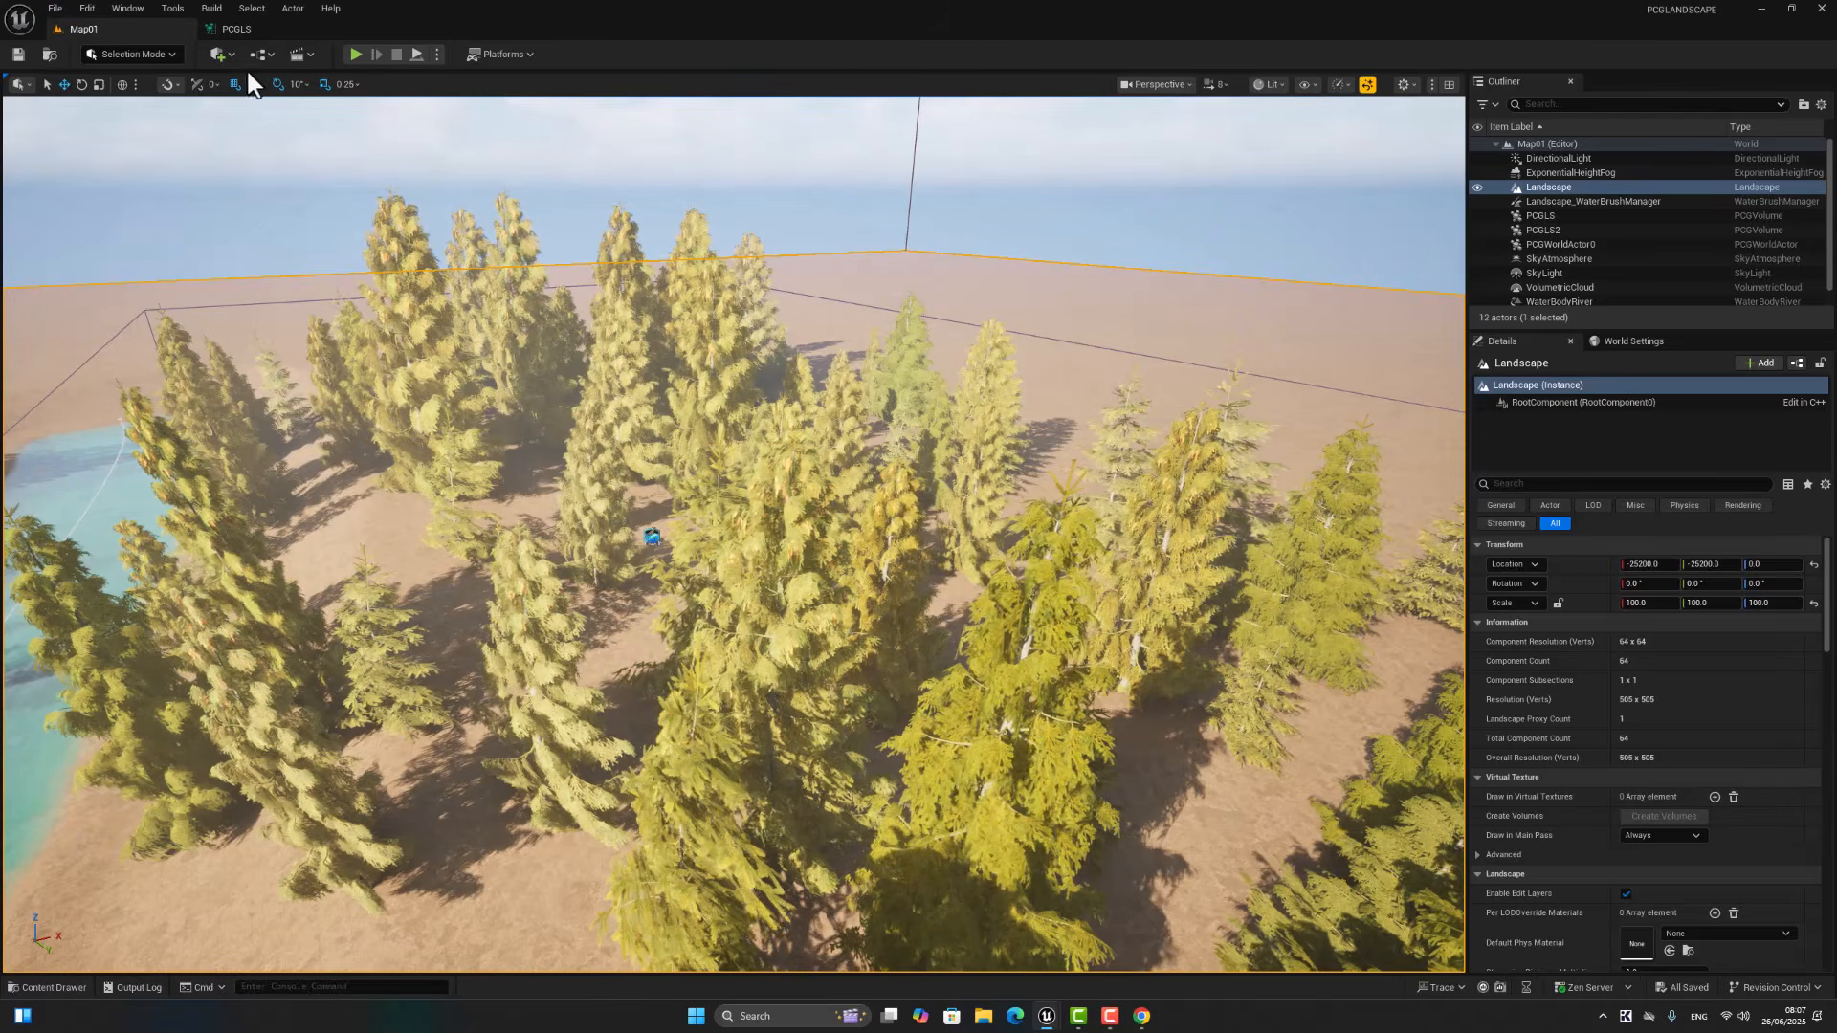
# Step: Duplicate the Get Landscape Data node below the existing node chain in the PCGLS graph
pyautogui.click(231, 24)
pyautogui.moveTo(531, 531); pyautogui.dragTo(768, 327, button='right')
pyautogui.click(532, 255)
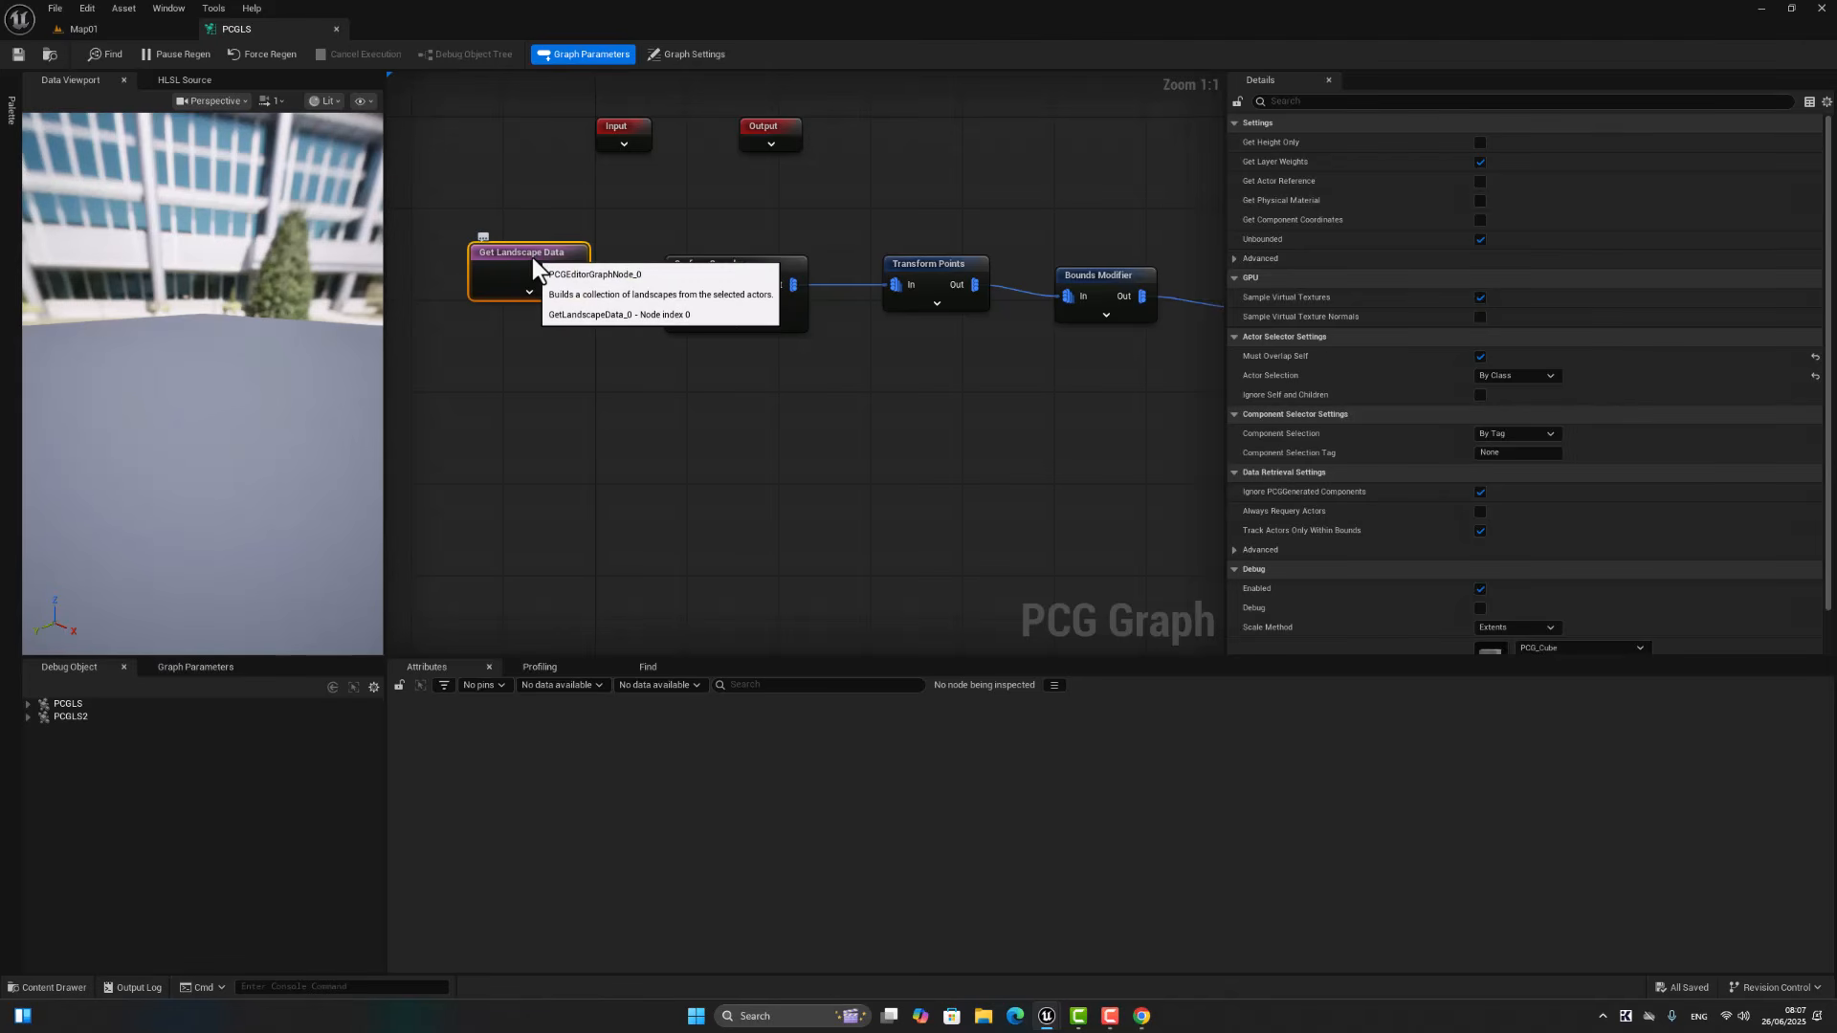
pyautogui.hotkey('ctrl', 'c')
pyautogui.click(519, 451)
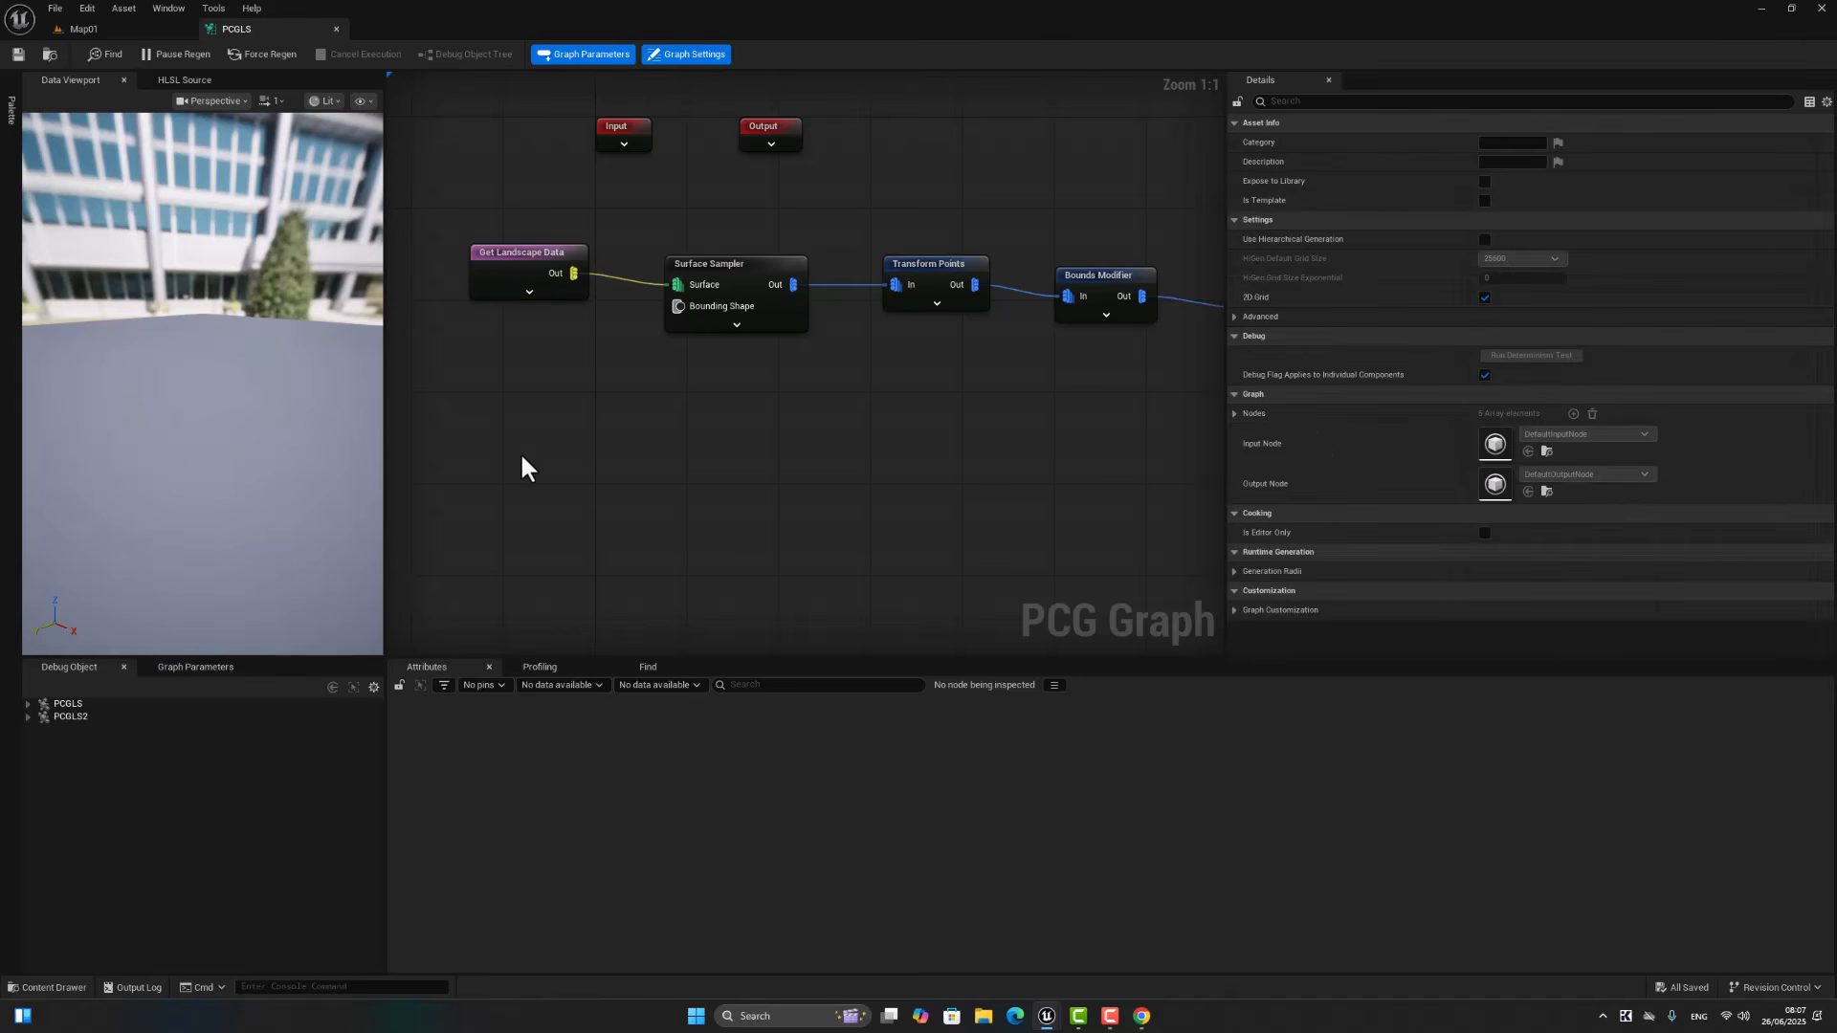
pyautogui.hotkey('ctrl', 'v')
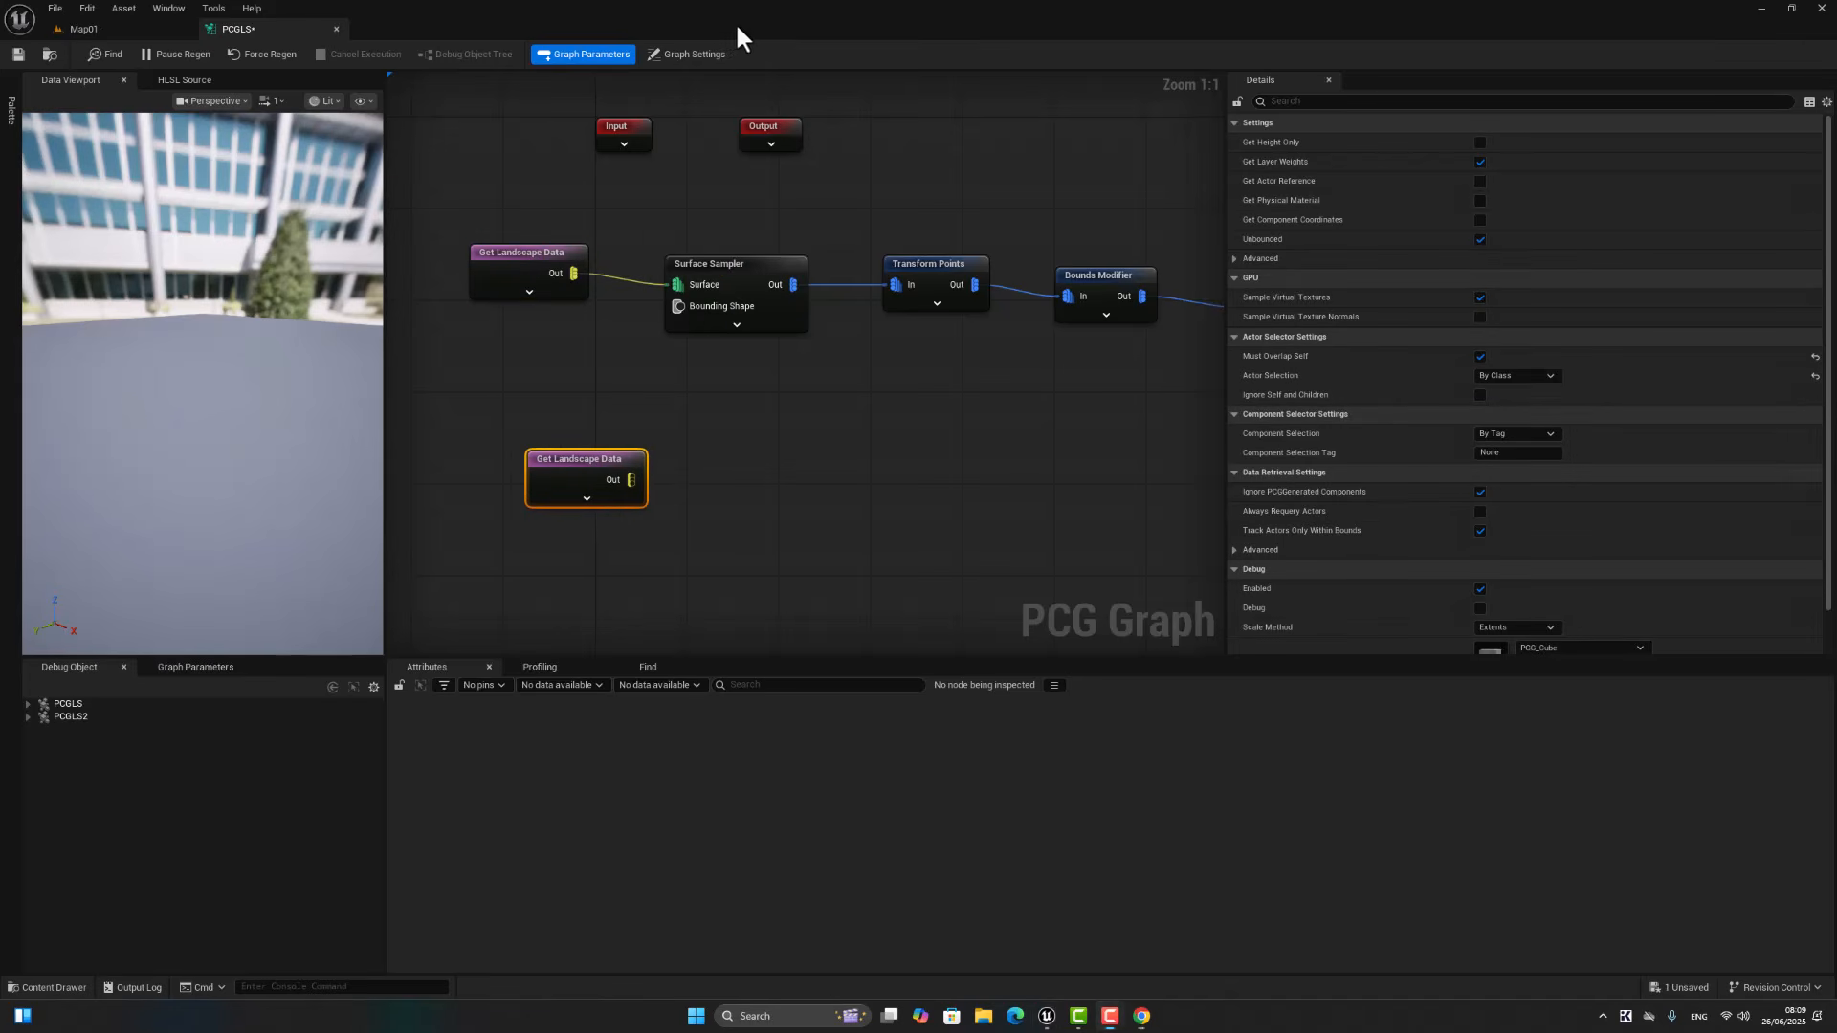
# Step: Add a Surface Sampler fed by the copied Get Landscape Data node and line it up beside that node
pyautogui.click(746, 419)
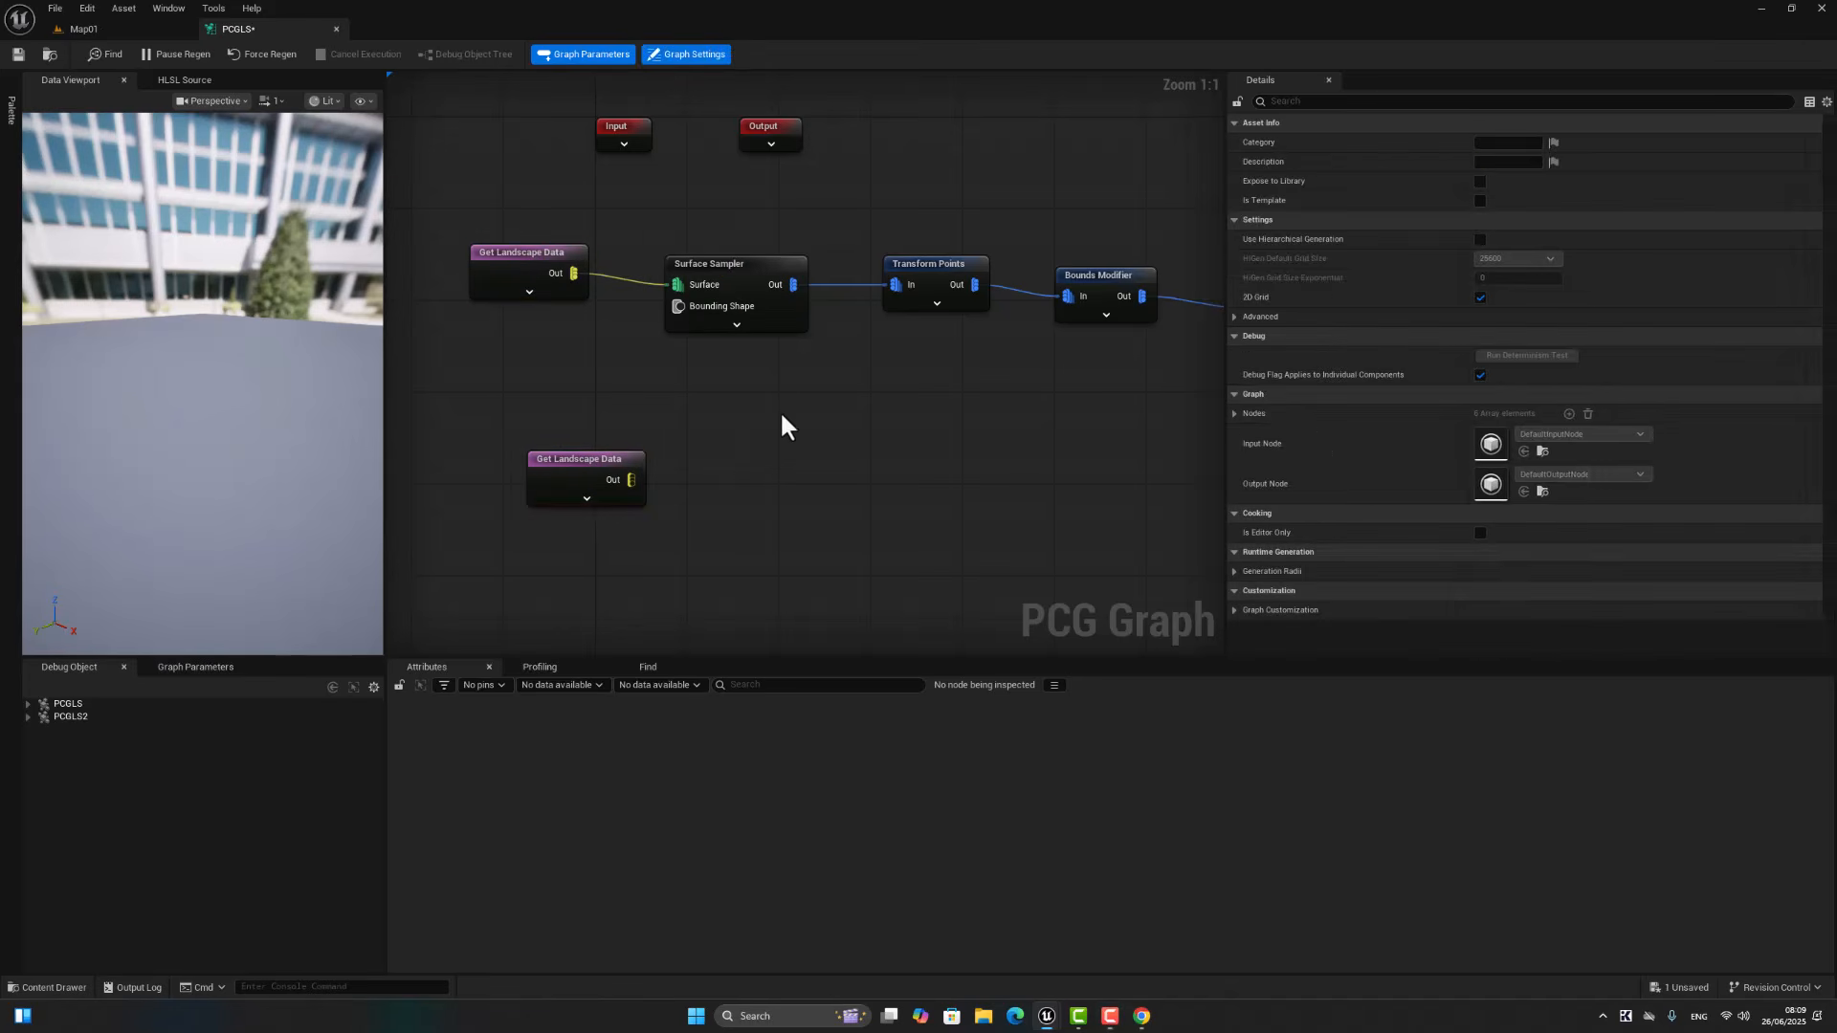
pyautogui.click(707, 277)
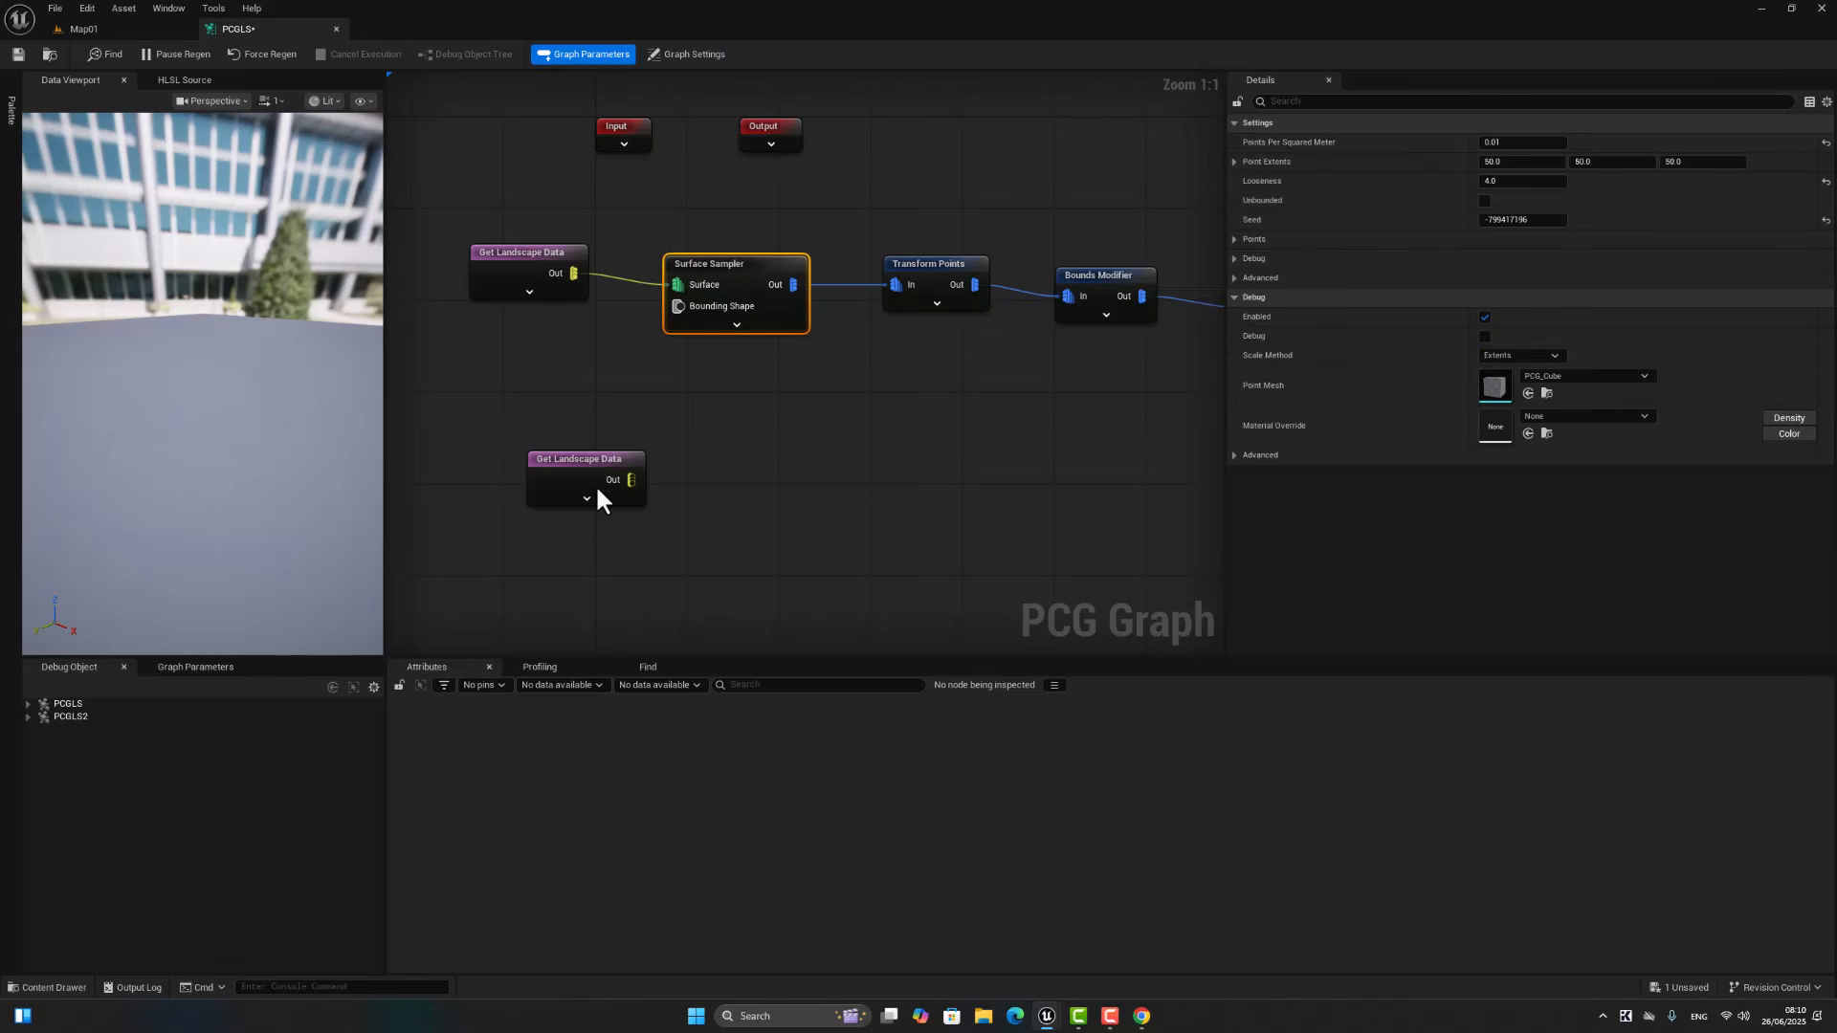
pyautogui.moveTo(630, 479); pyautogui.dragTo(749, 481)
pyautogui.write('s')
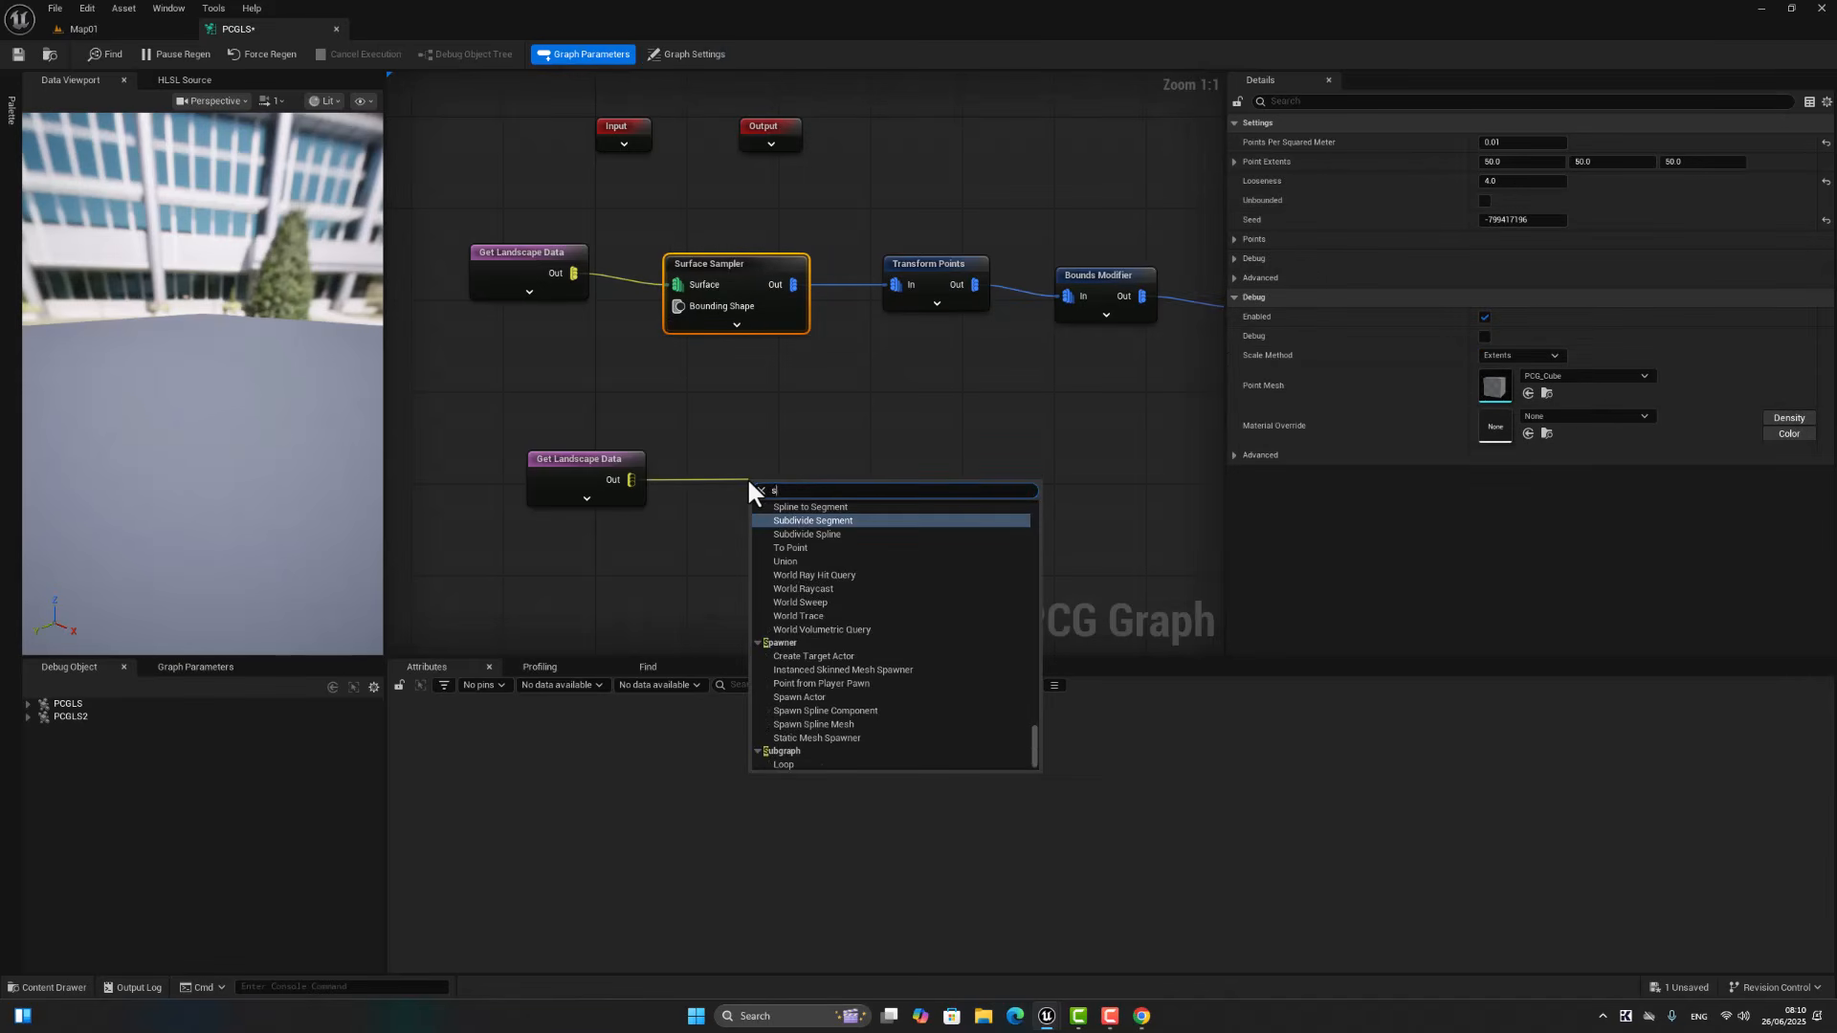
pyautogui.write('urf')
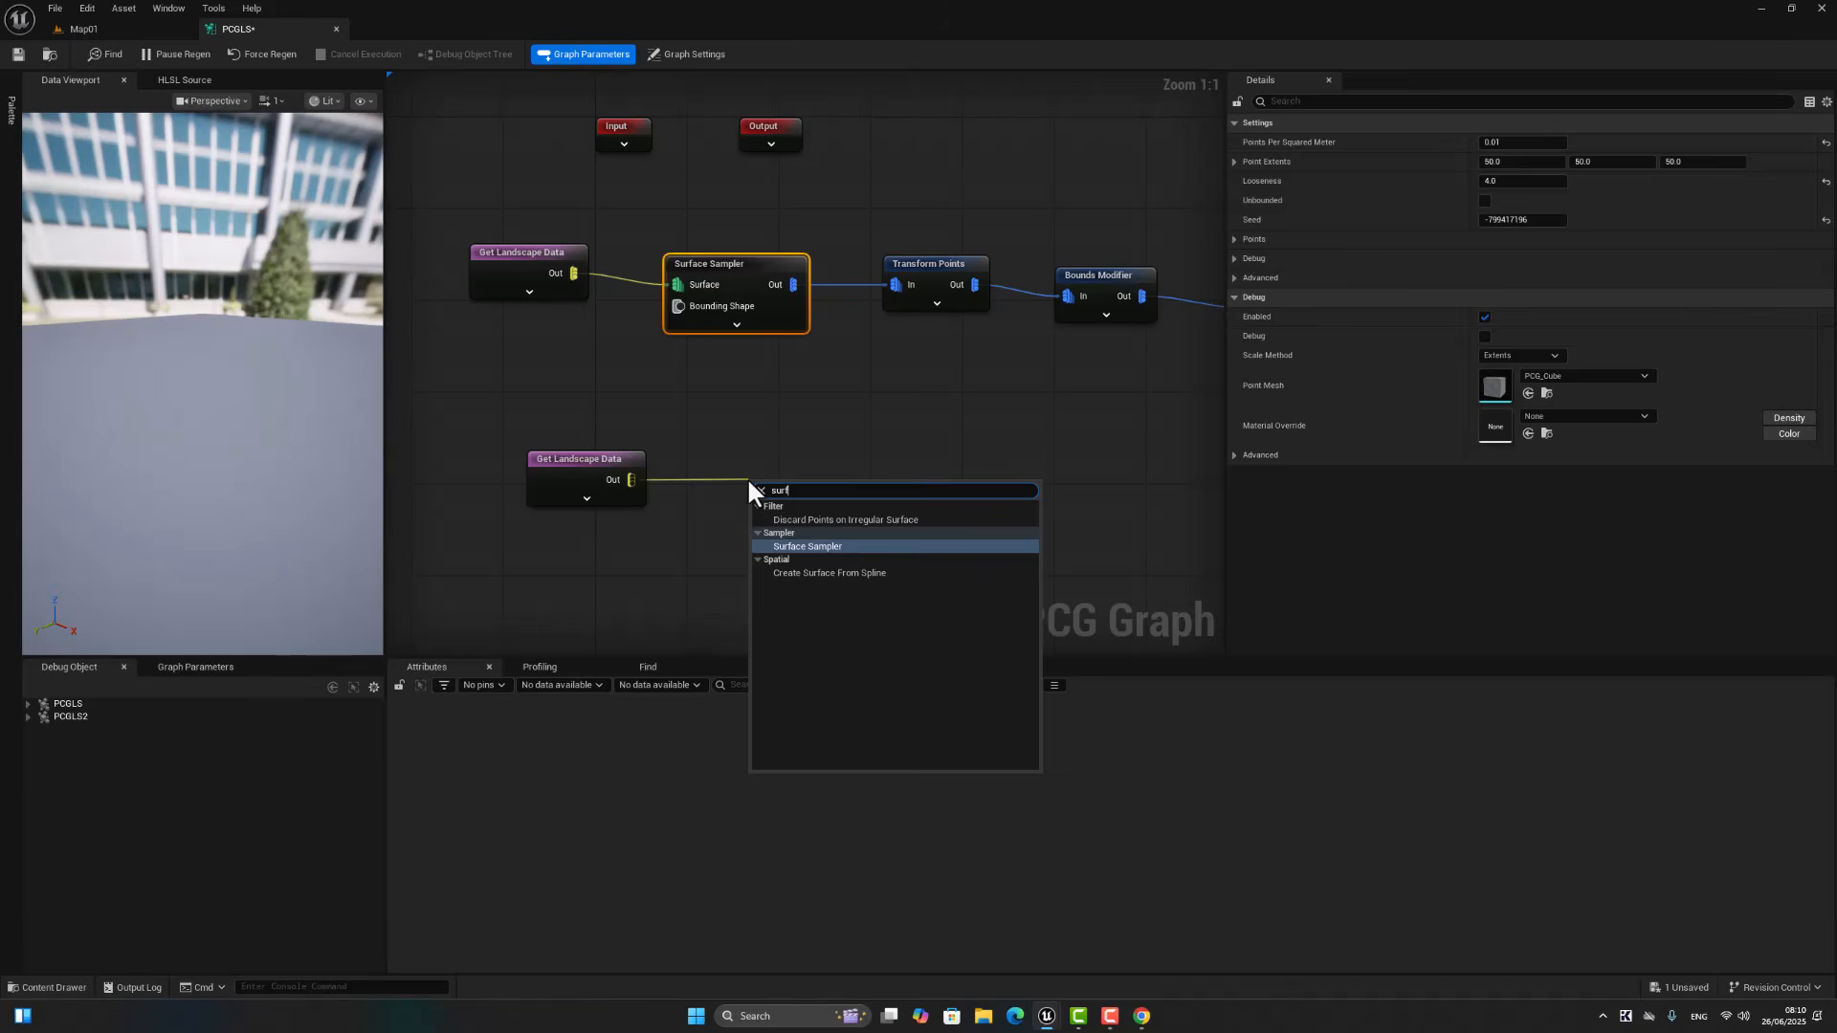
pyautogui.click(818, 546)
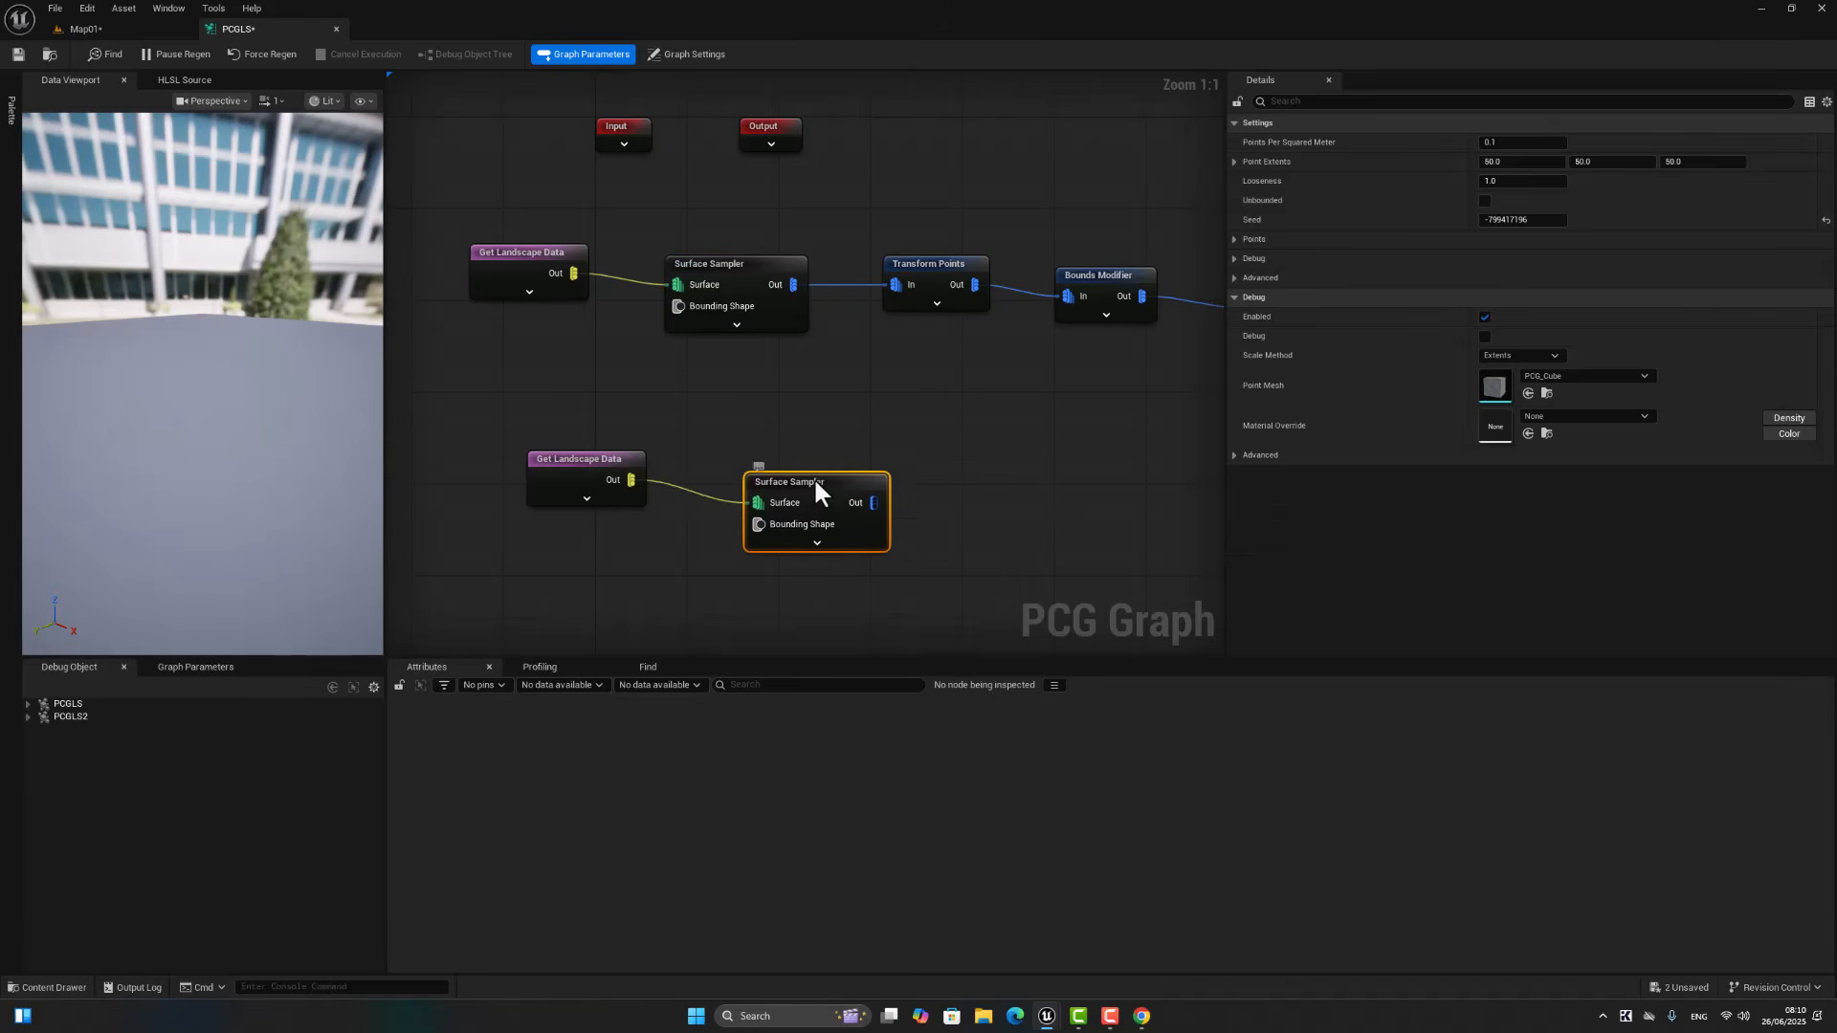
pyautogui.moveTo(815, 490); pyautogui.dragTo(812, 456)
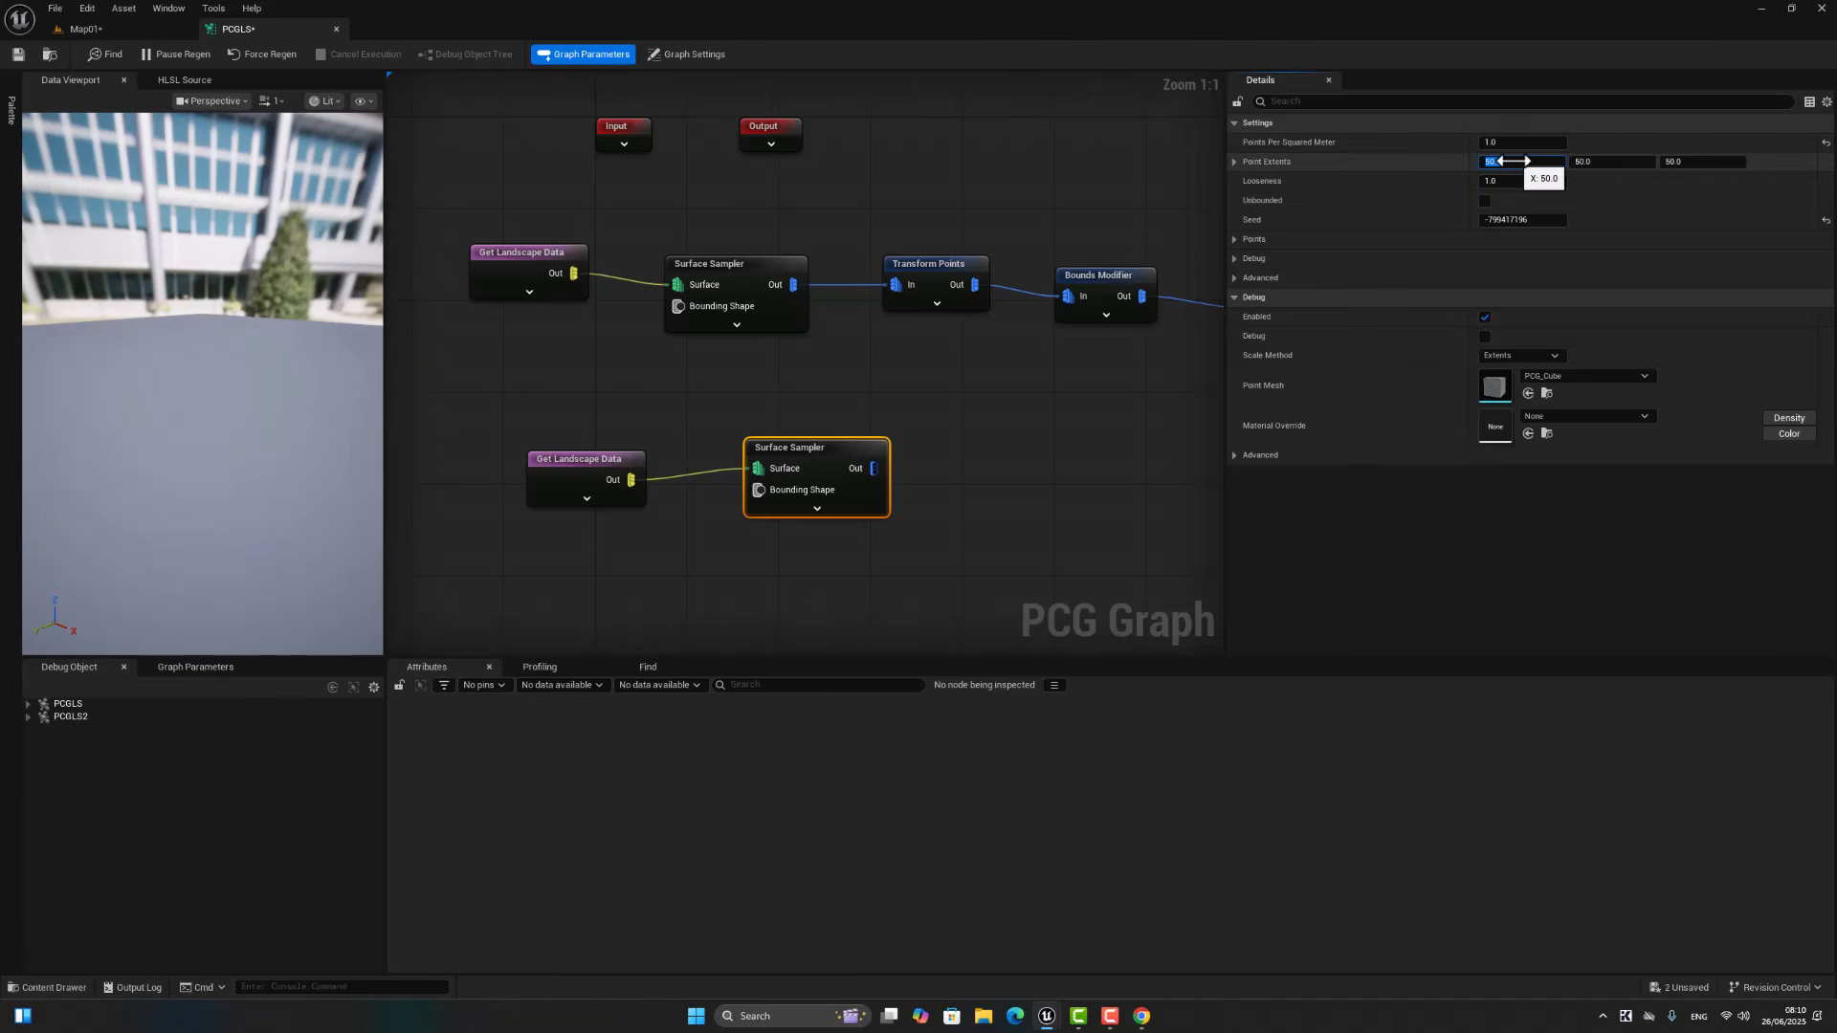
# Step: Set the new Surface Sampler's Points Per Squared Meter to 1.0 and its Point Extents to 5 on all three axes
pyautogui.write('5')
pyautogui.press('Return')
pyautogui.click(1674, 162)
pyautogui.write('5')
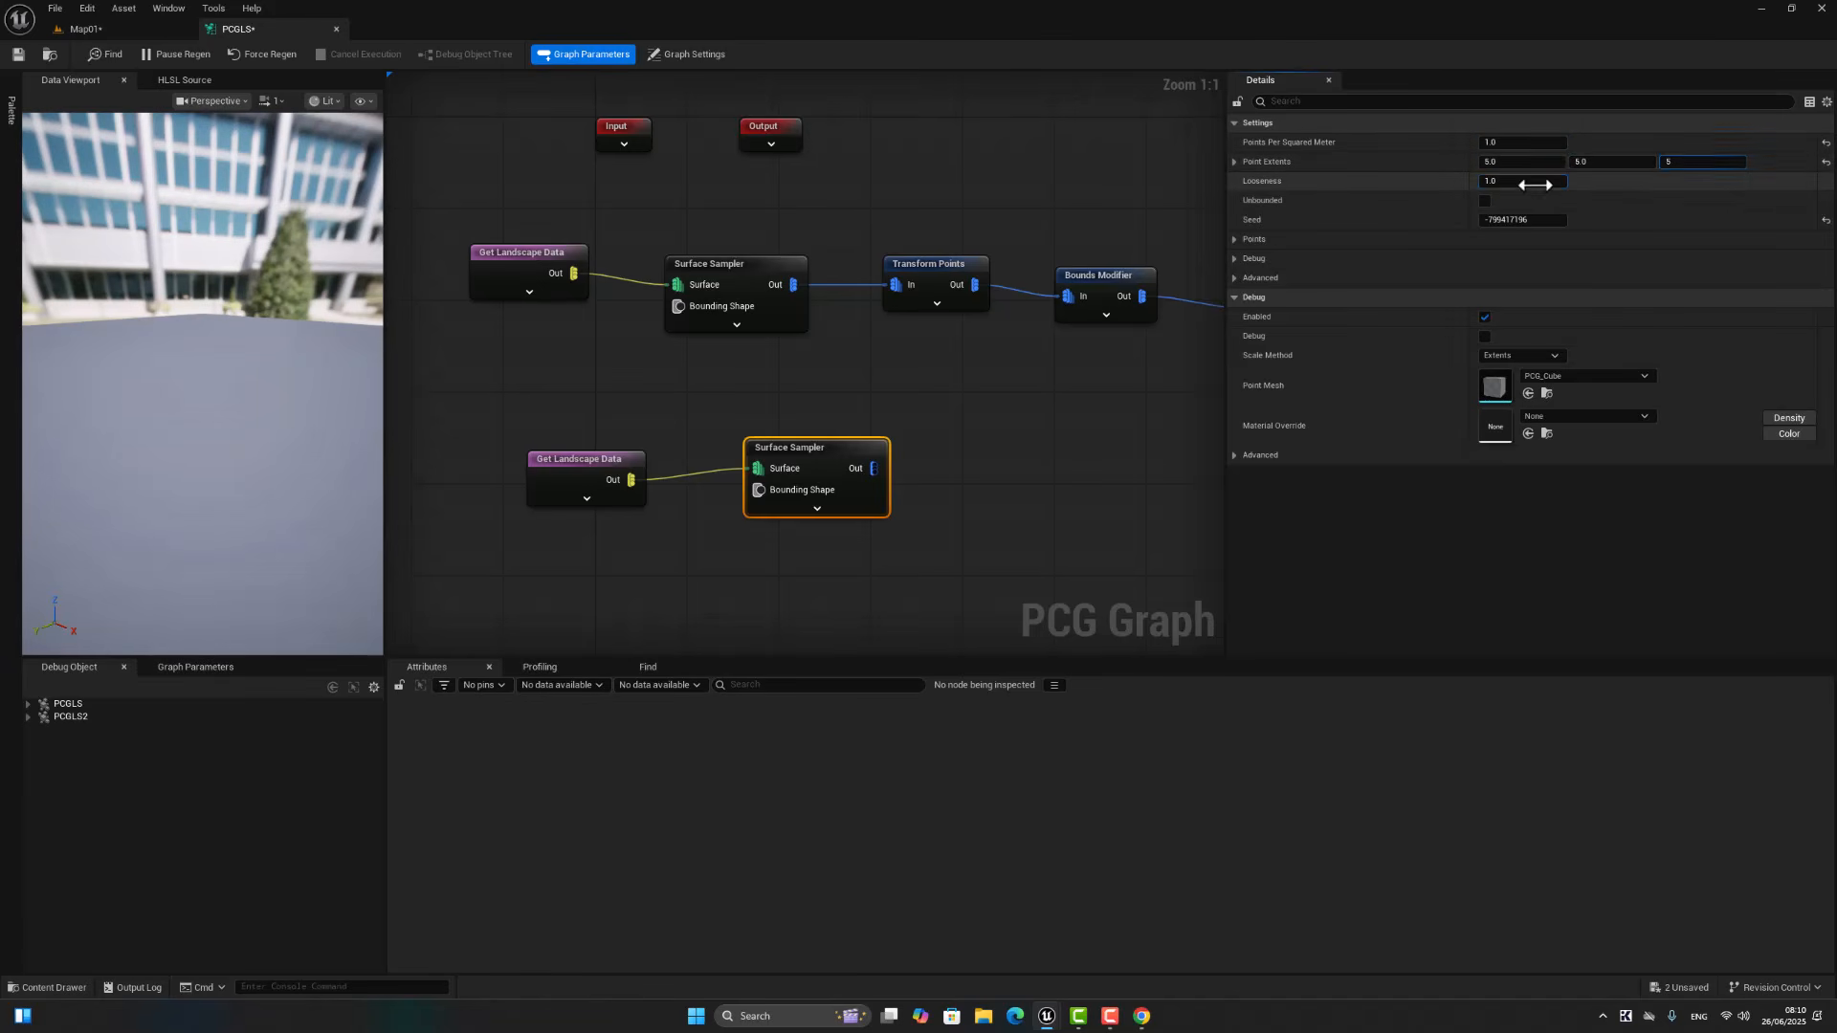
pyautogui.click(900, 519)
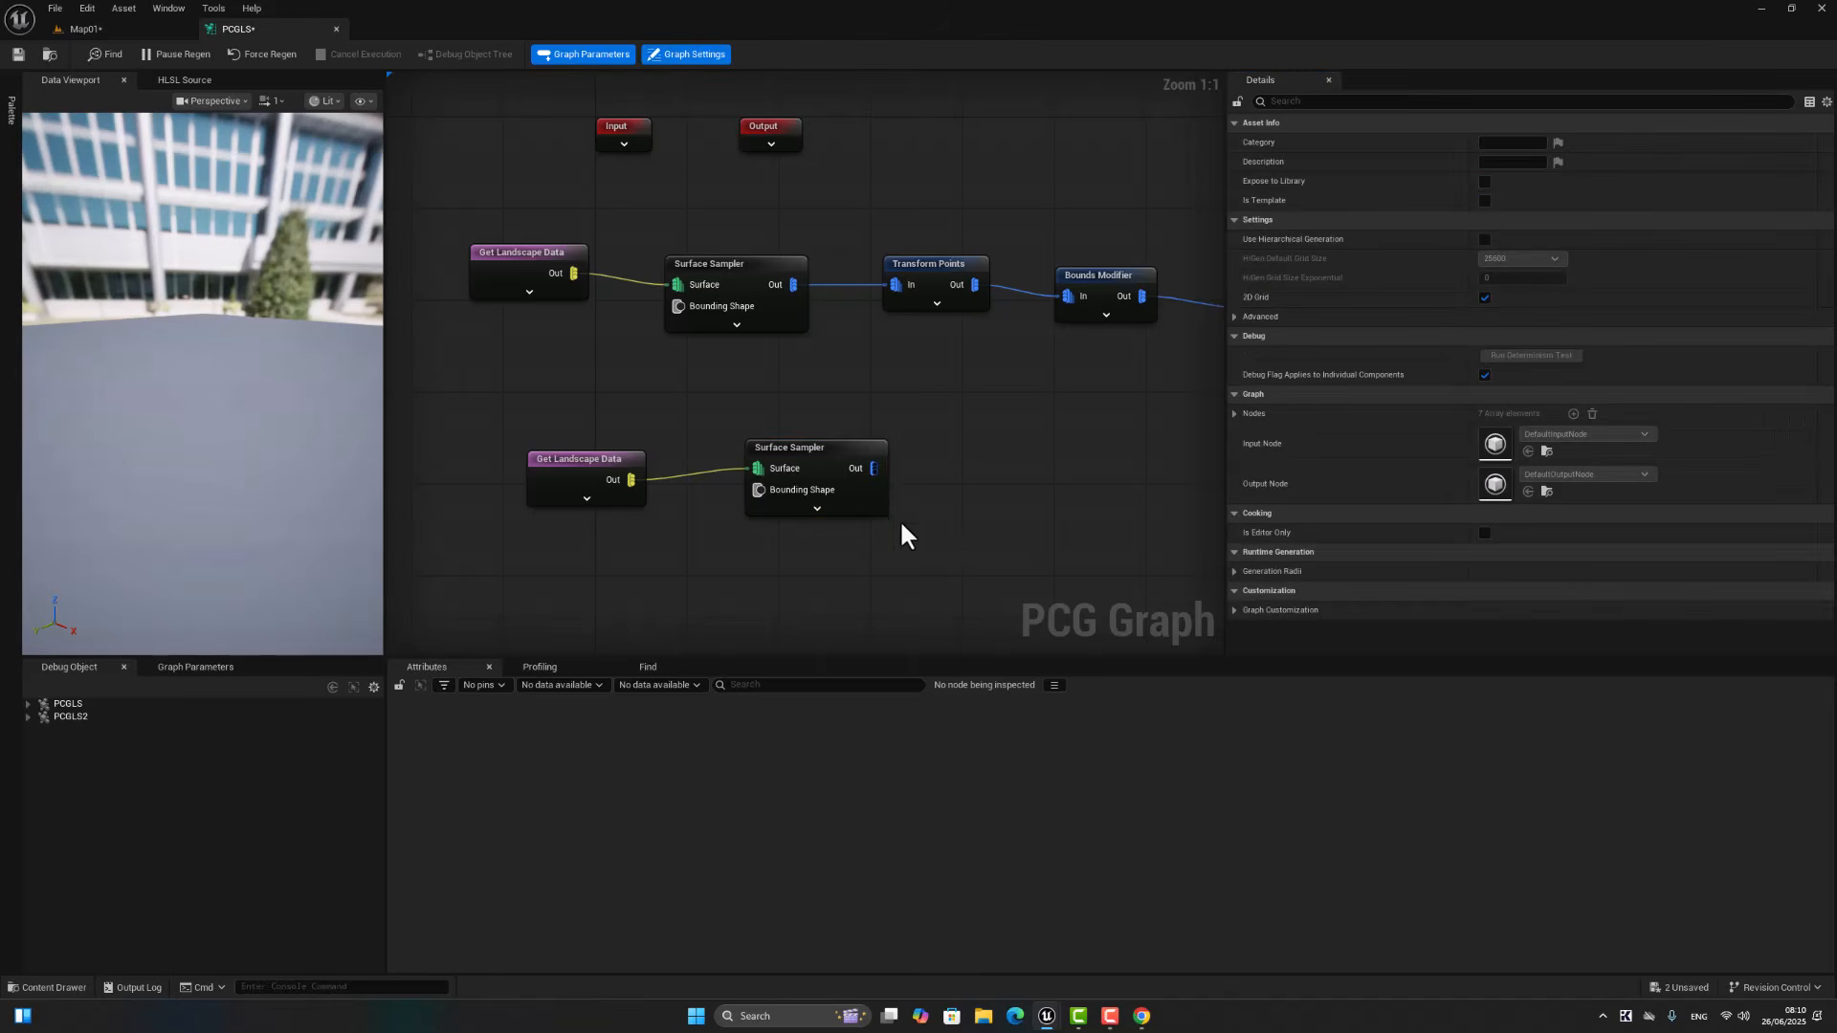
# Step: Add a Transform Points node connected to the new Surface Sampler's output
pyautogui.moveTo(873, 468); pyautogui.dragTo(985, 466)
pyautogui.write('tran')
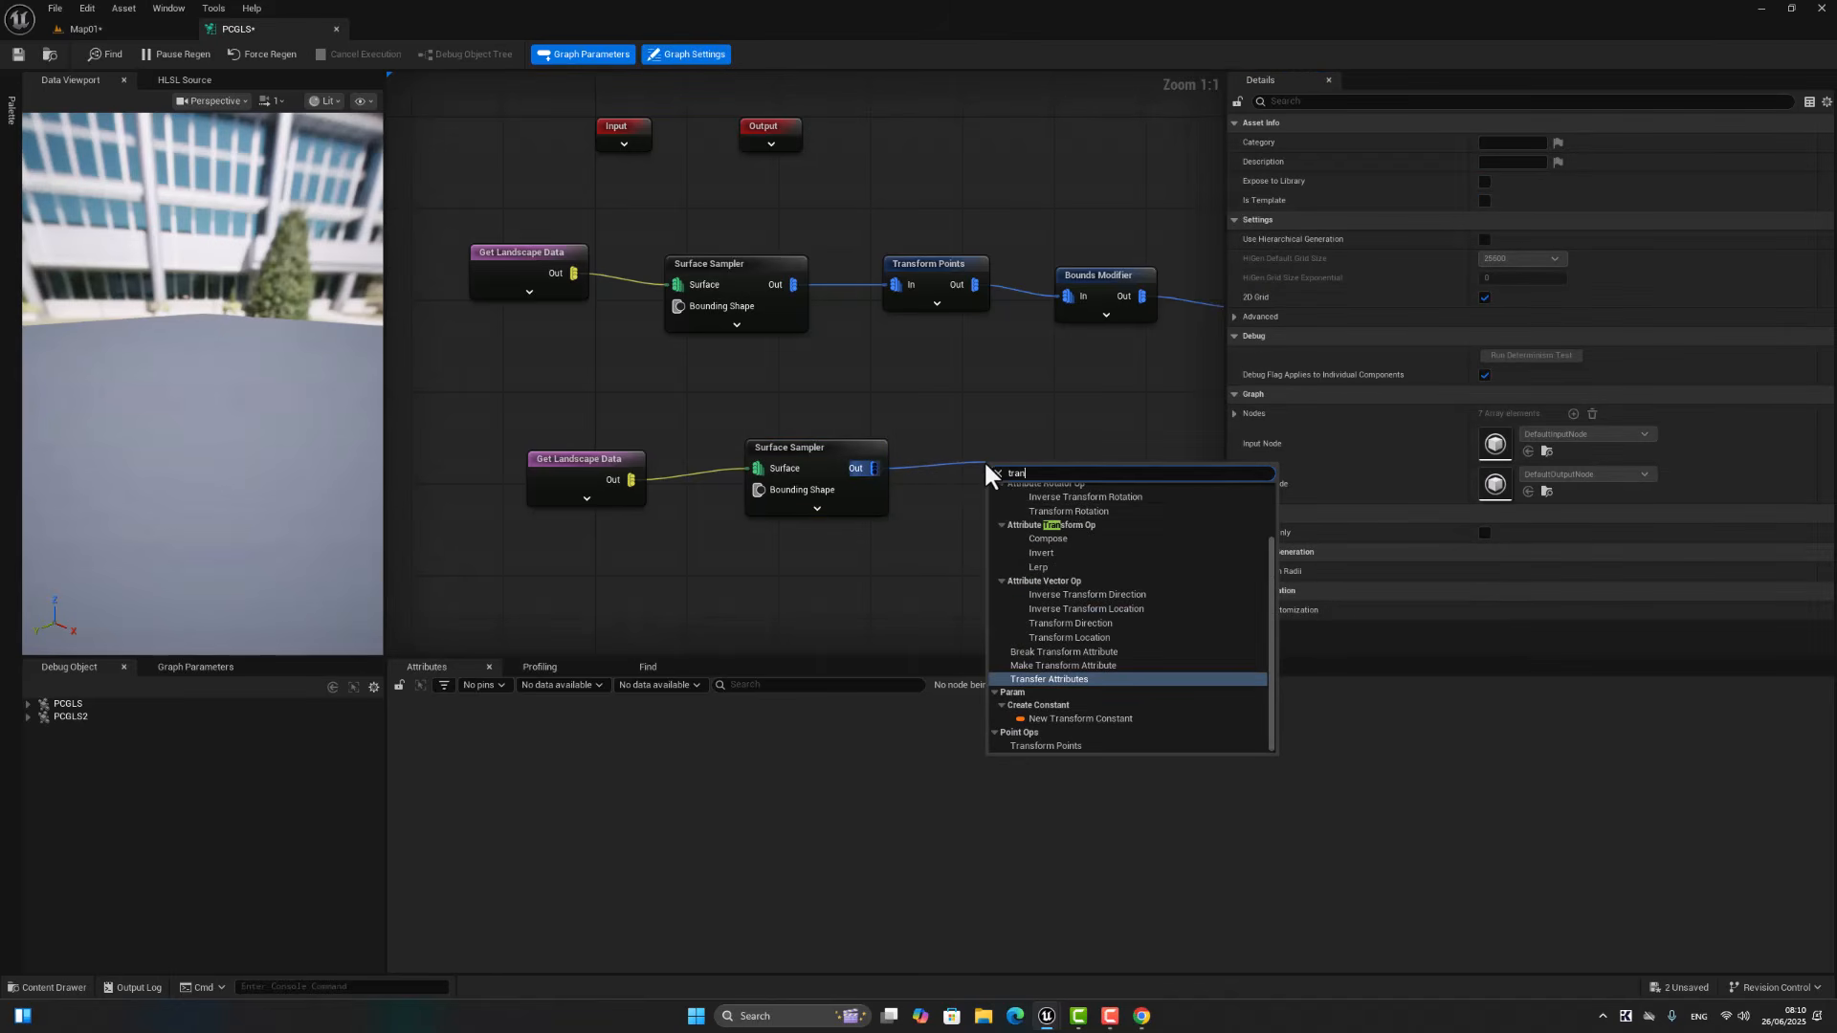
pyautogui.click(1046, 748)
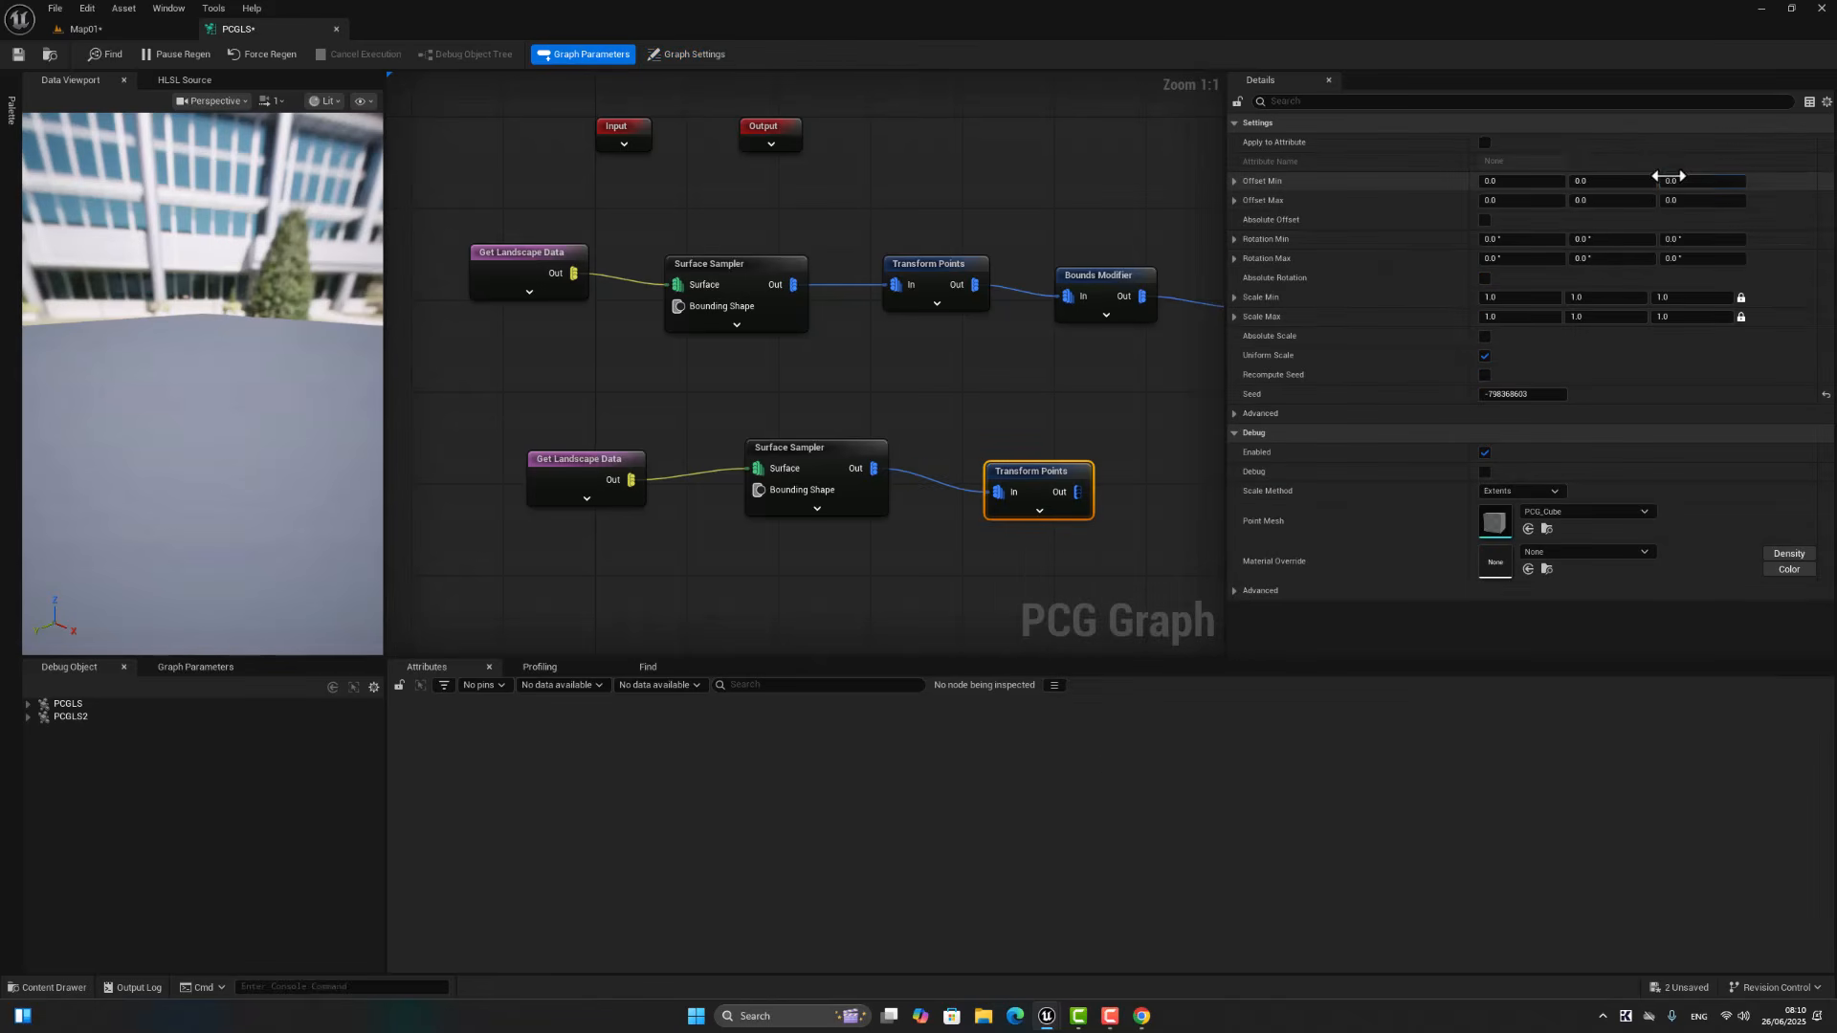
# Step: Set the new Transform Points node's Rotation Max Z to 360°, Scale Min to 0.8 and Scale Max to 1.5
pyautogui.click(1698, 259)
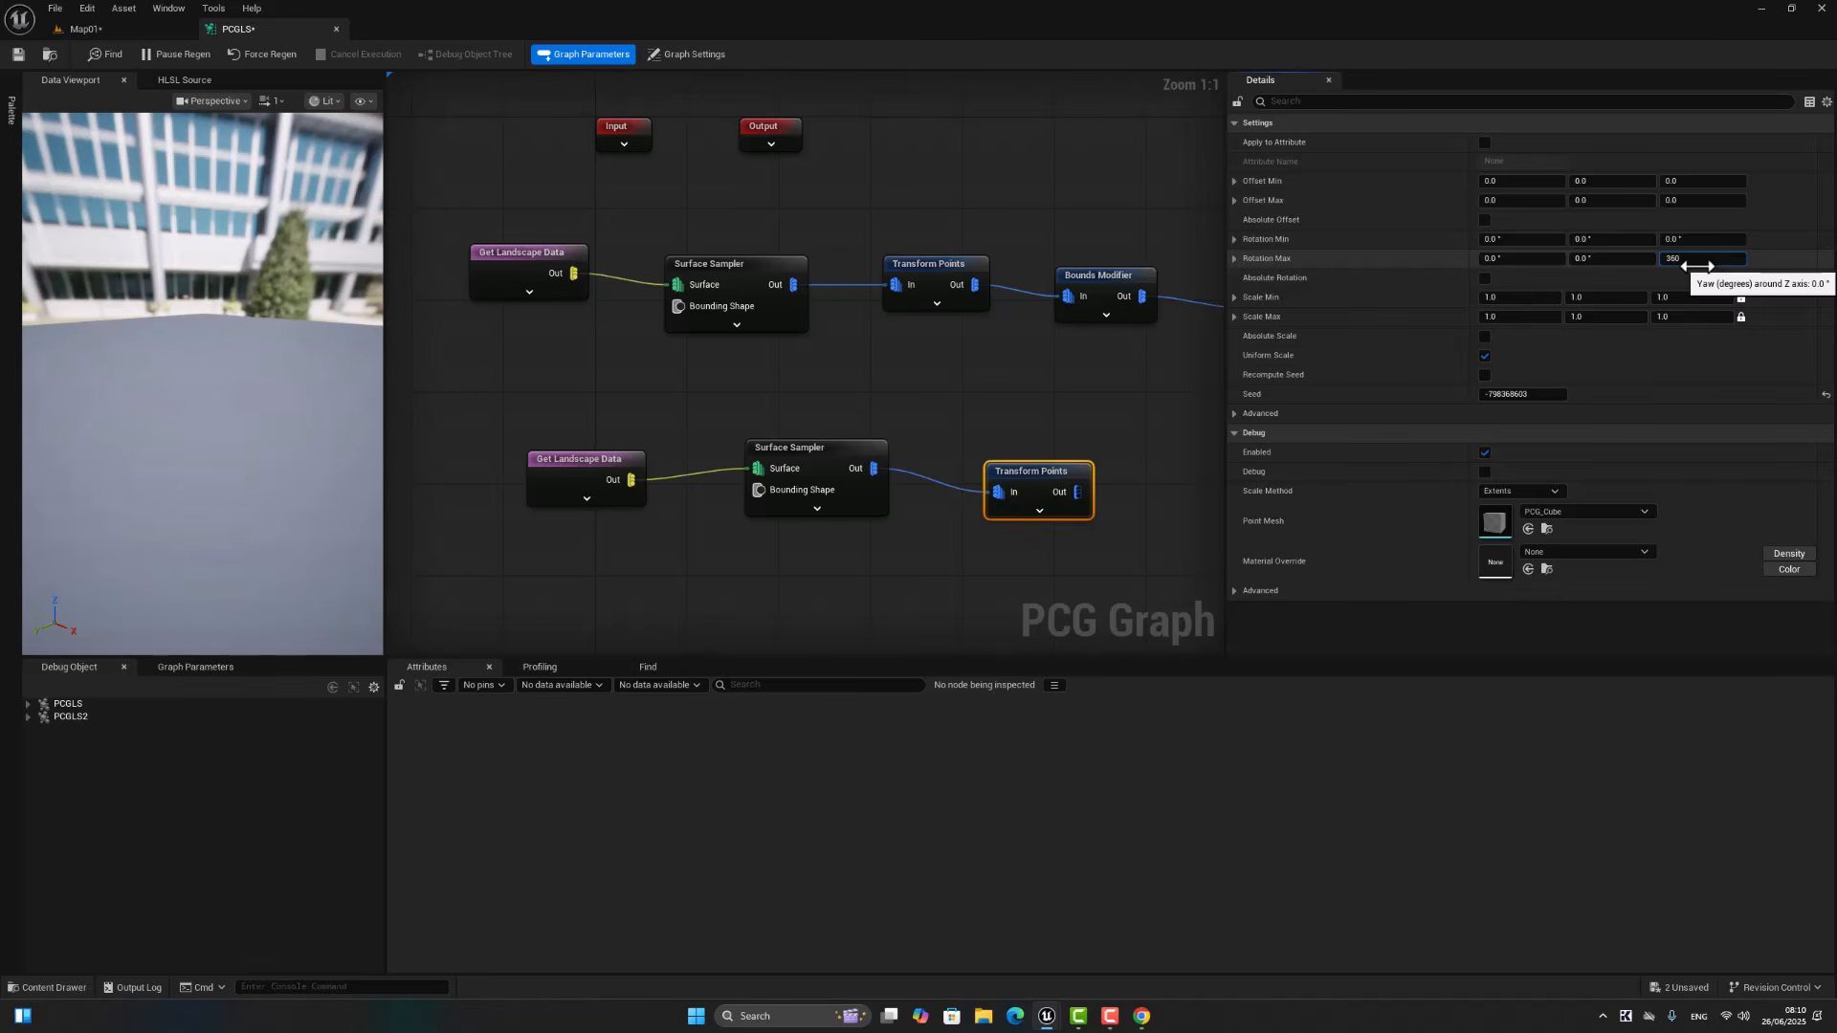
pyautogui.click(1497, 298)
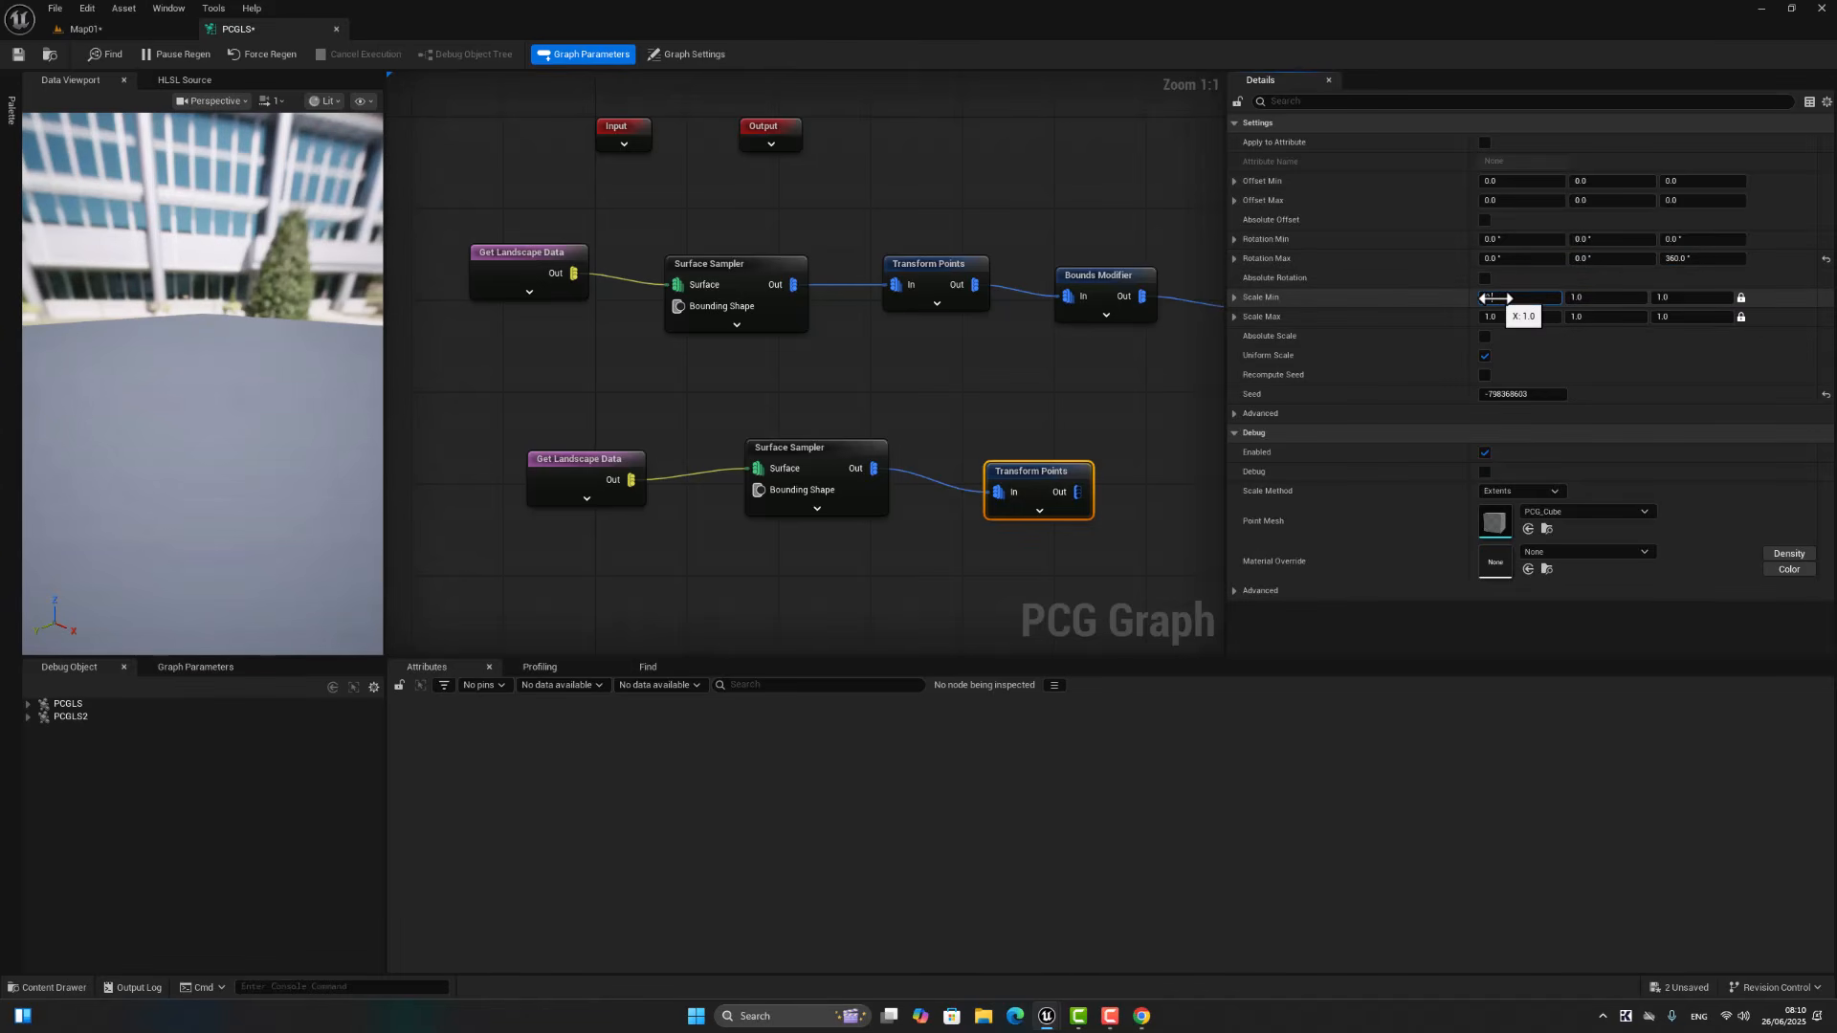
pyautogui.click(1521, 317)
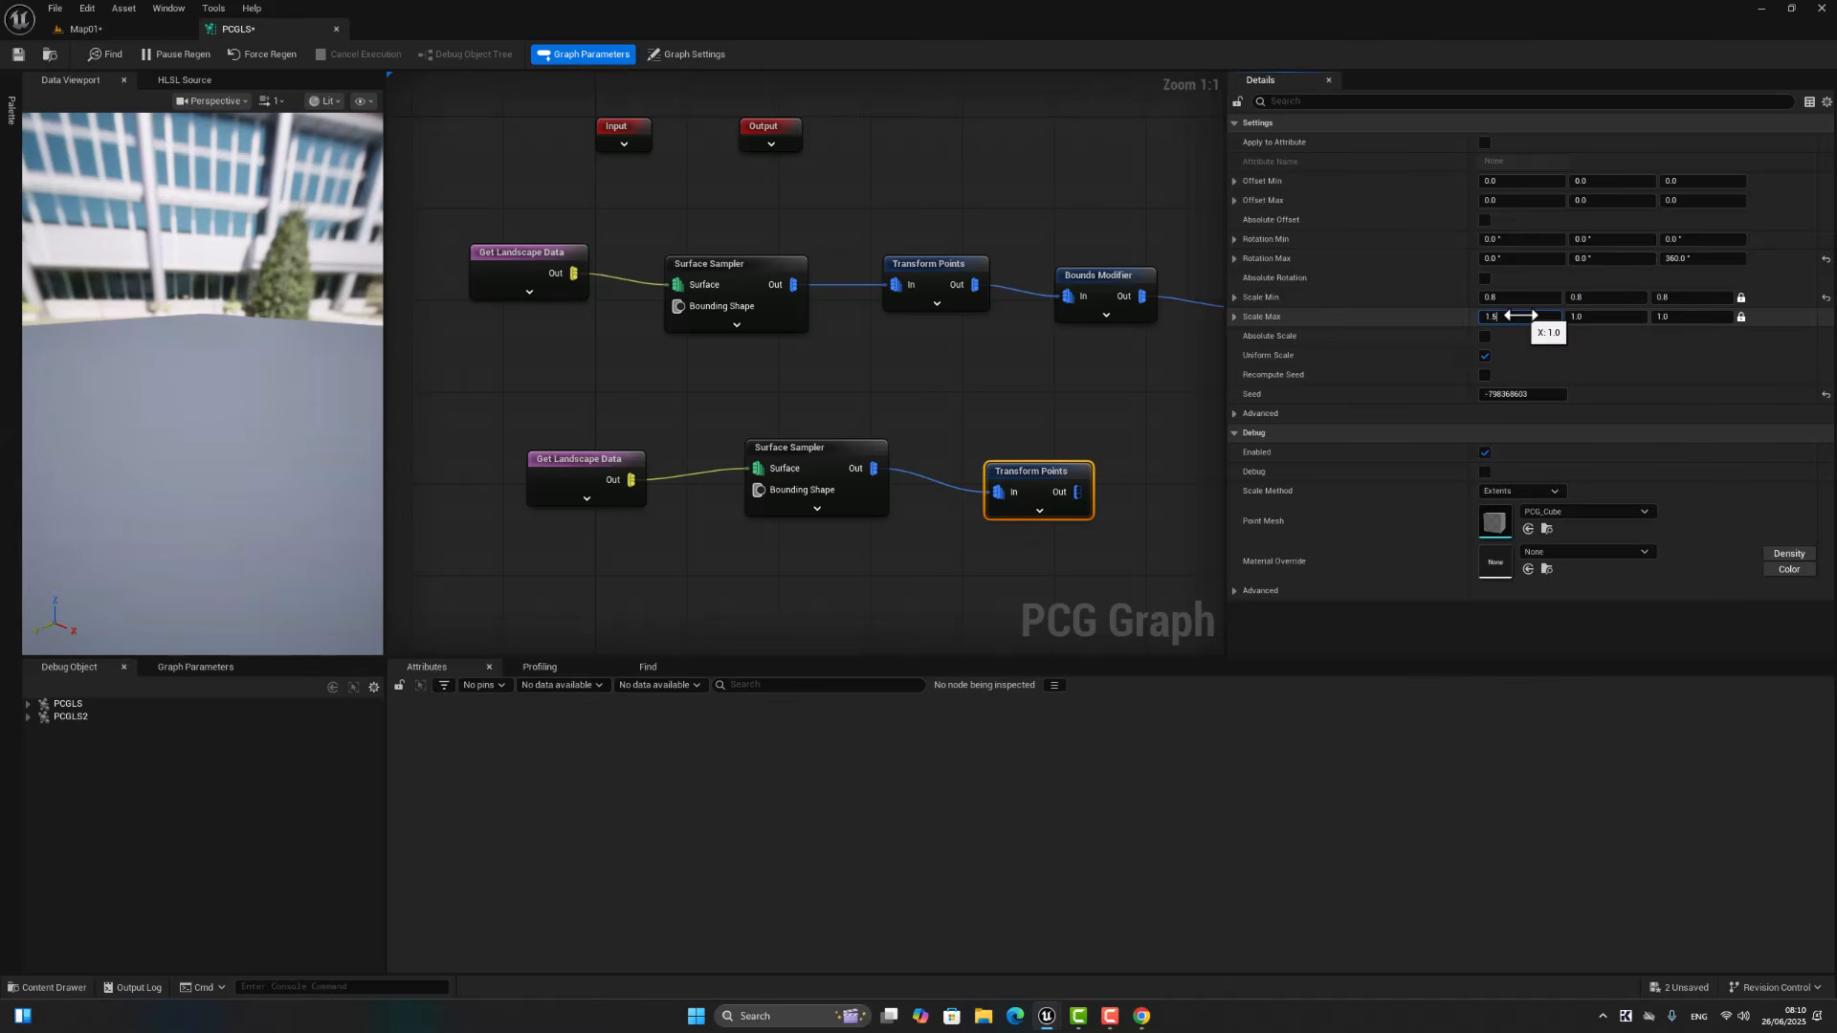
pyautogui.press('Return')
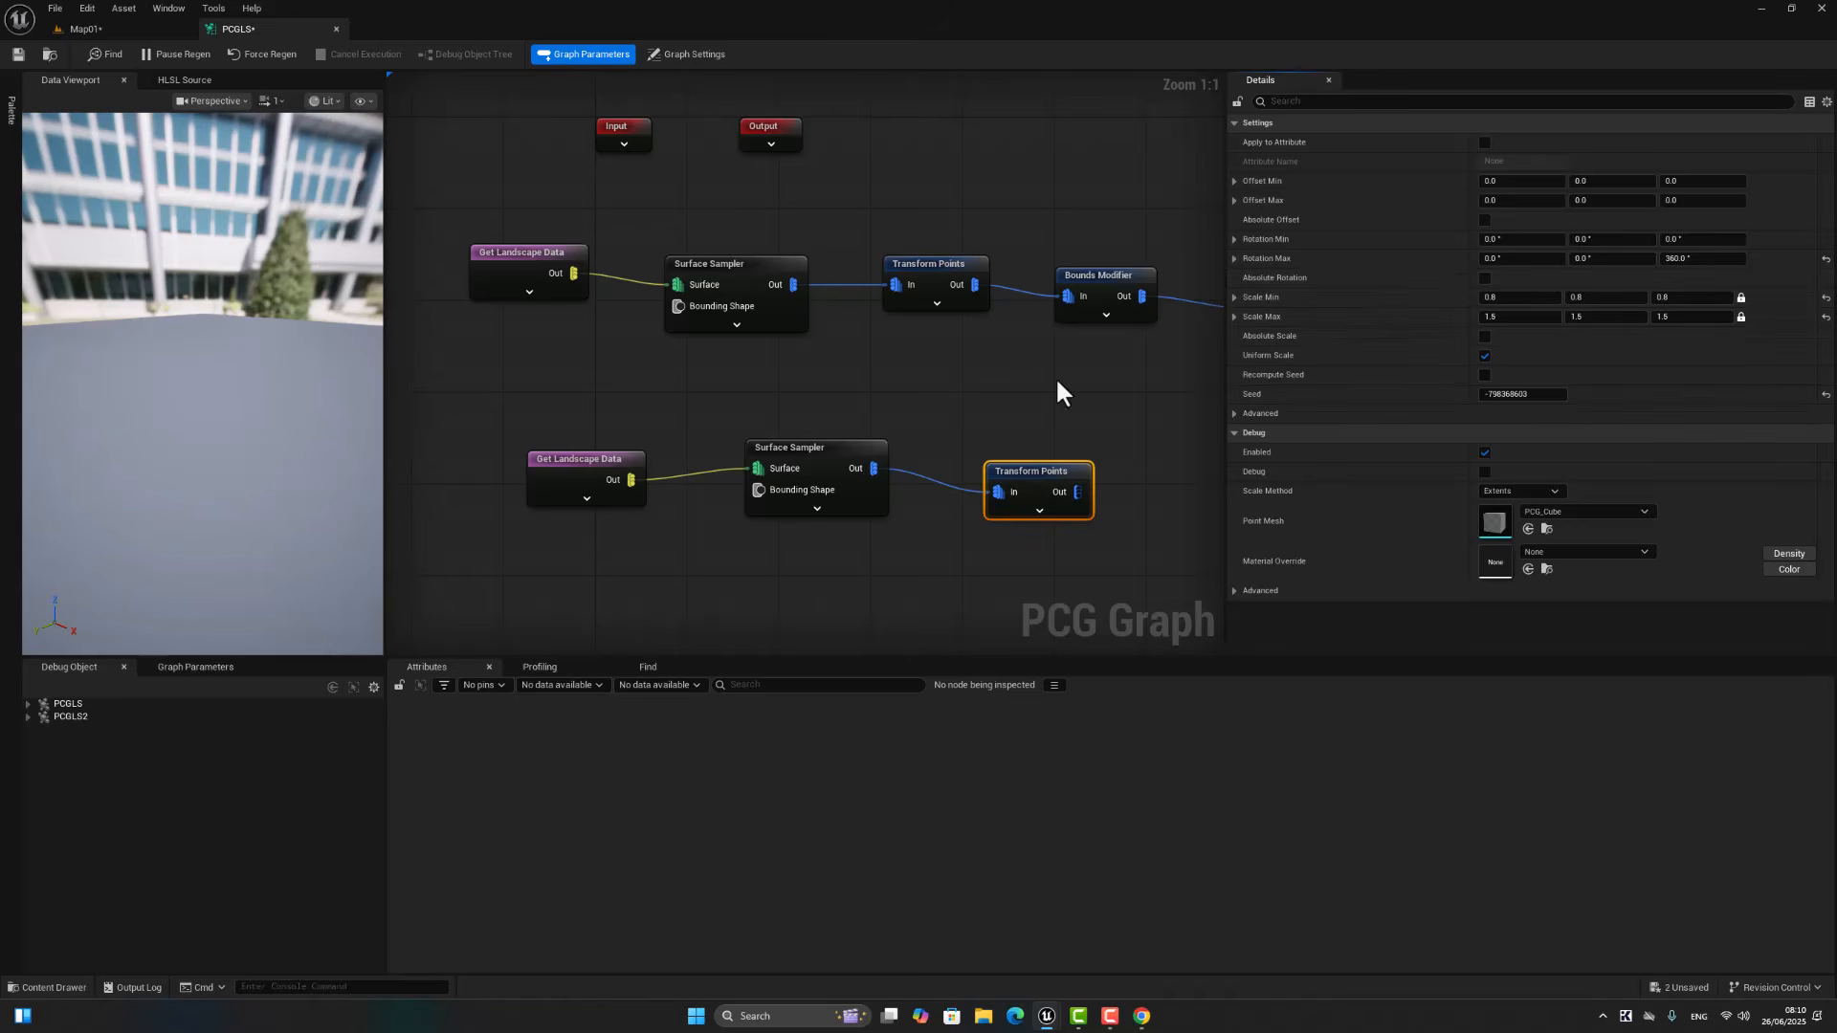
# Step: Add a Static Mesh Spawner connected to the output of the new Transform Points node
pyautogui.moveTo(1090, 541); pyautogui.dragTo(793, 508, button='right')
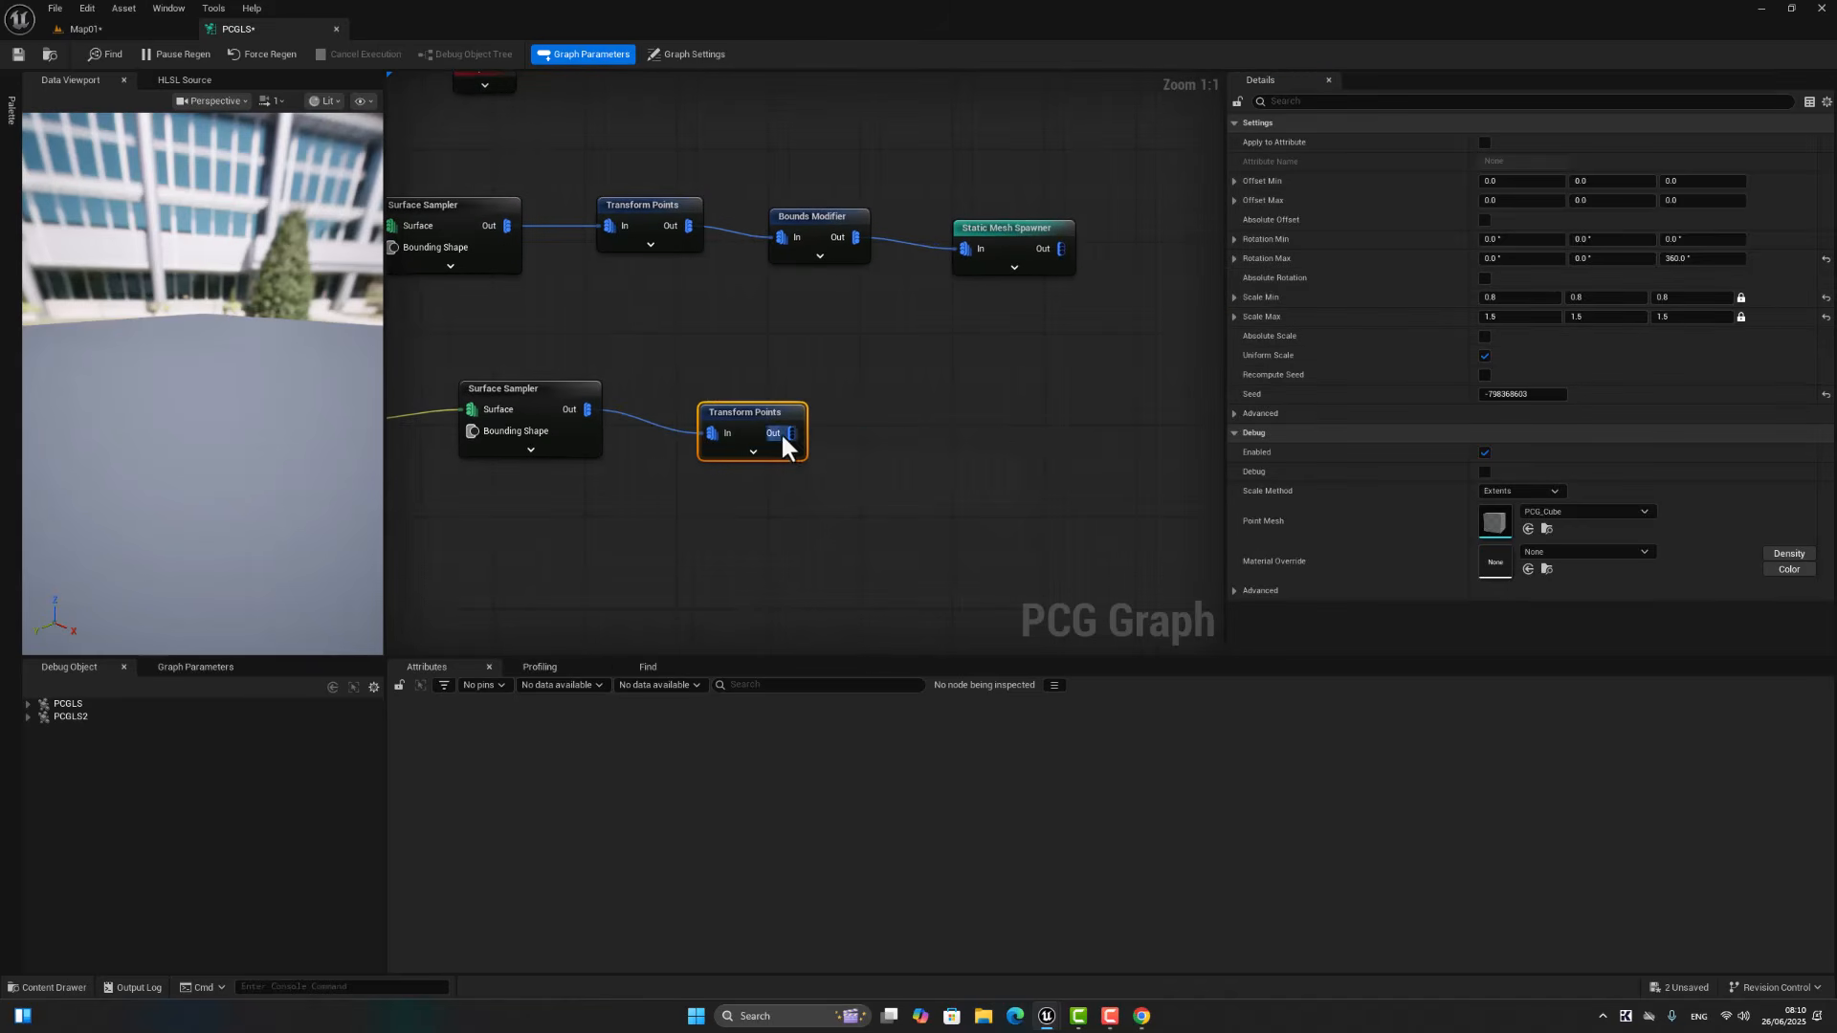
pyautogui.moveTo(898, 427); pyautogui.dragTo(897, 427)
pyautogui.write('st')
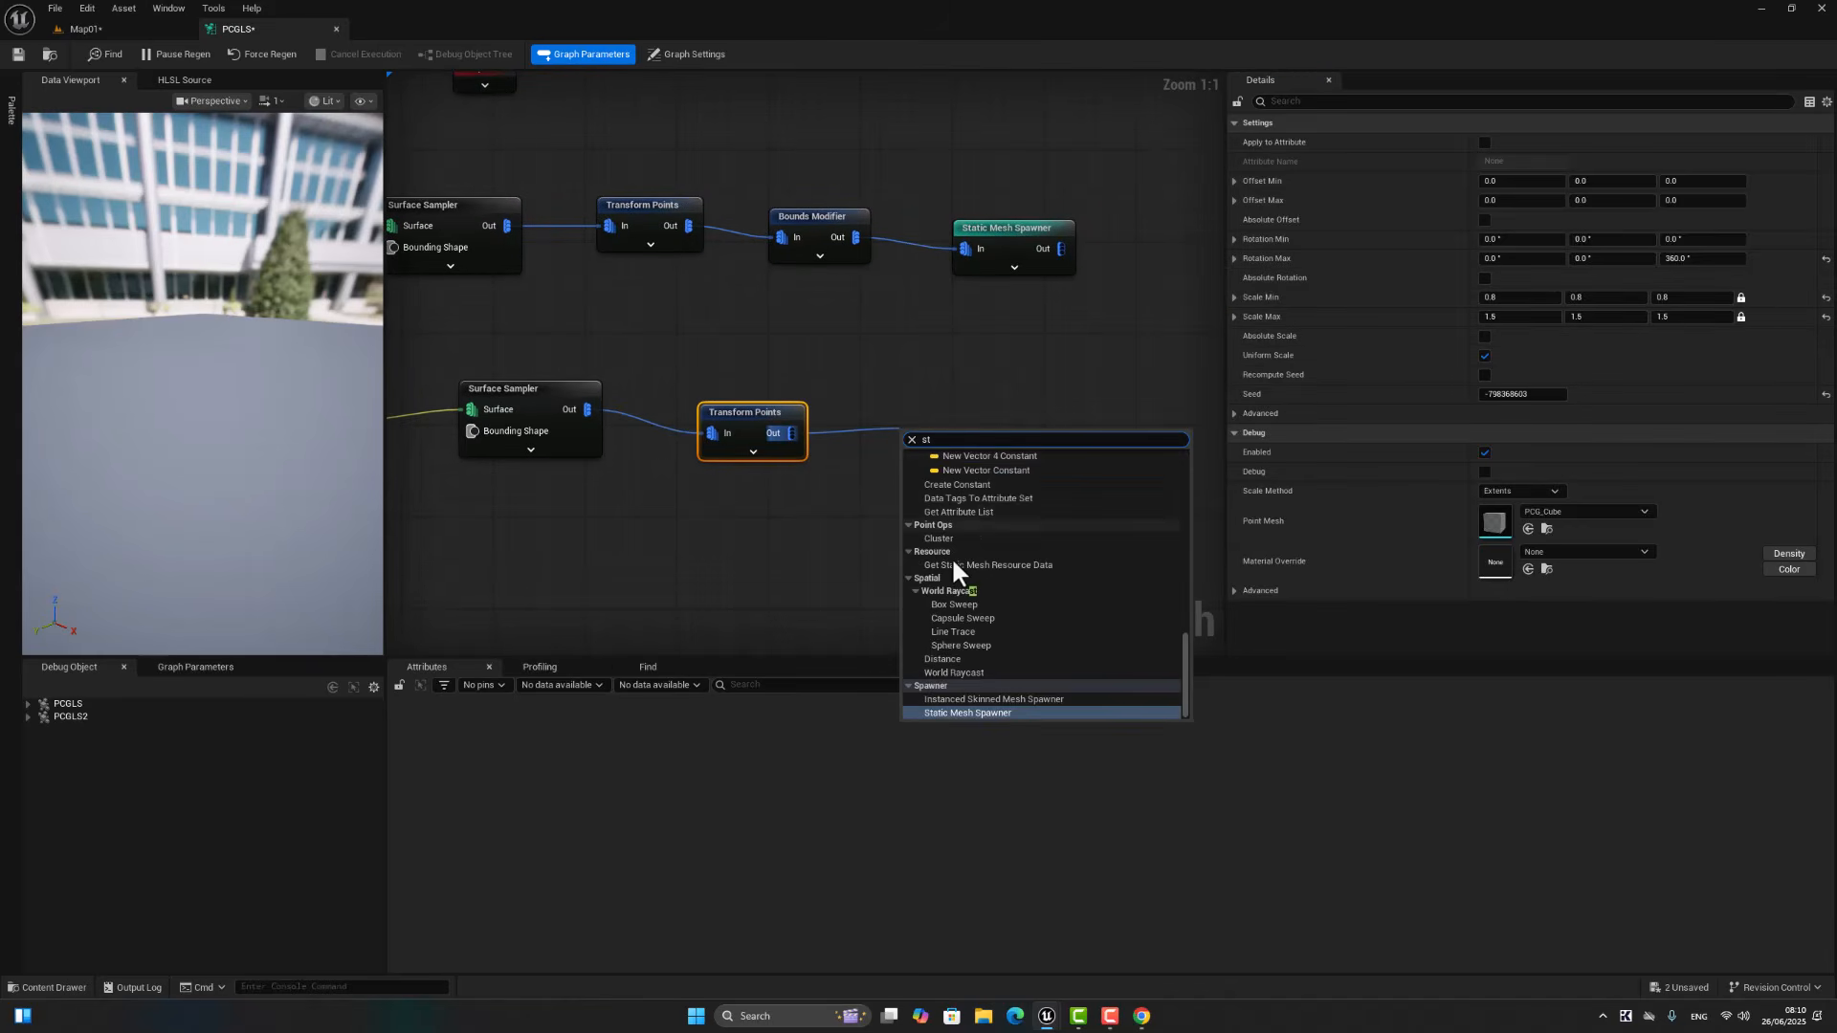
pyautogui.click(958, 711)
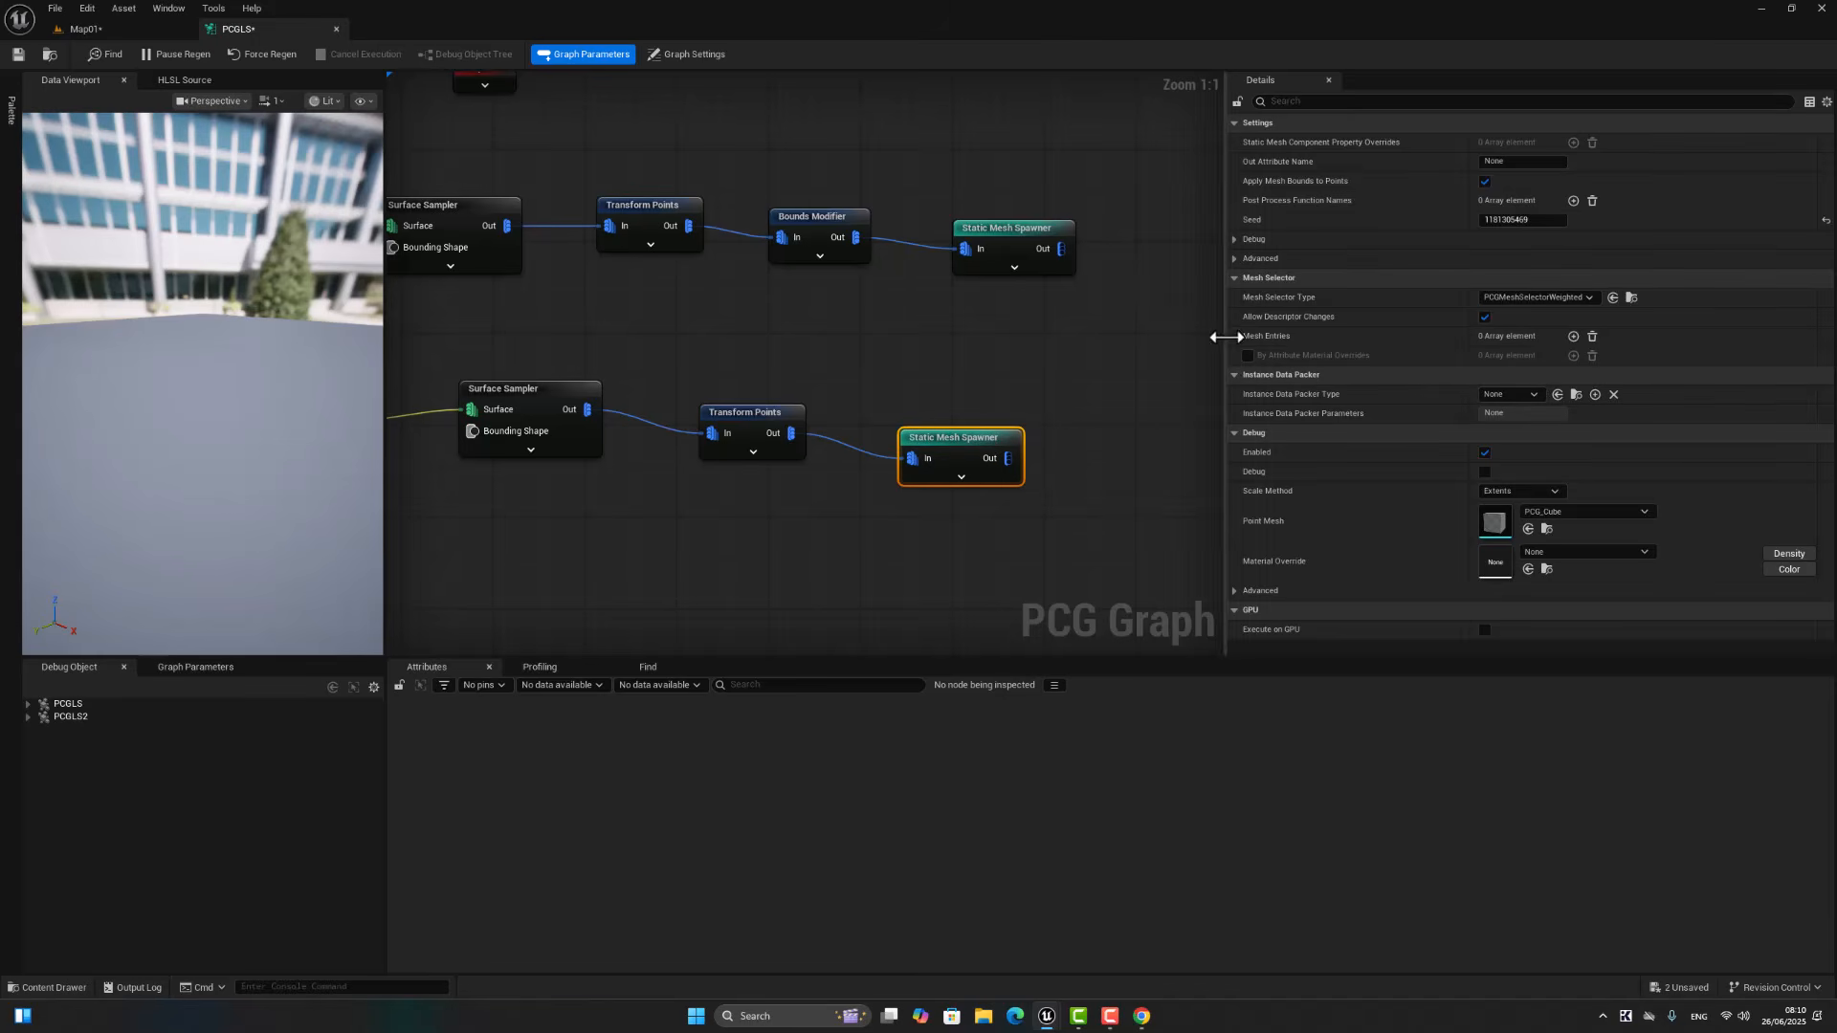
# Step: Add three mesh entries to the new Static Mesh Spawner and filter its properties by "stat"
pyautogui.click(1573, 336)
pyautogui.click(1573, 336)
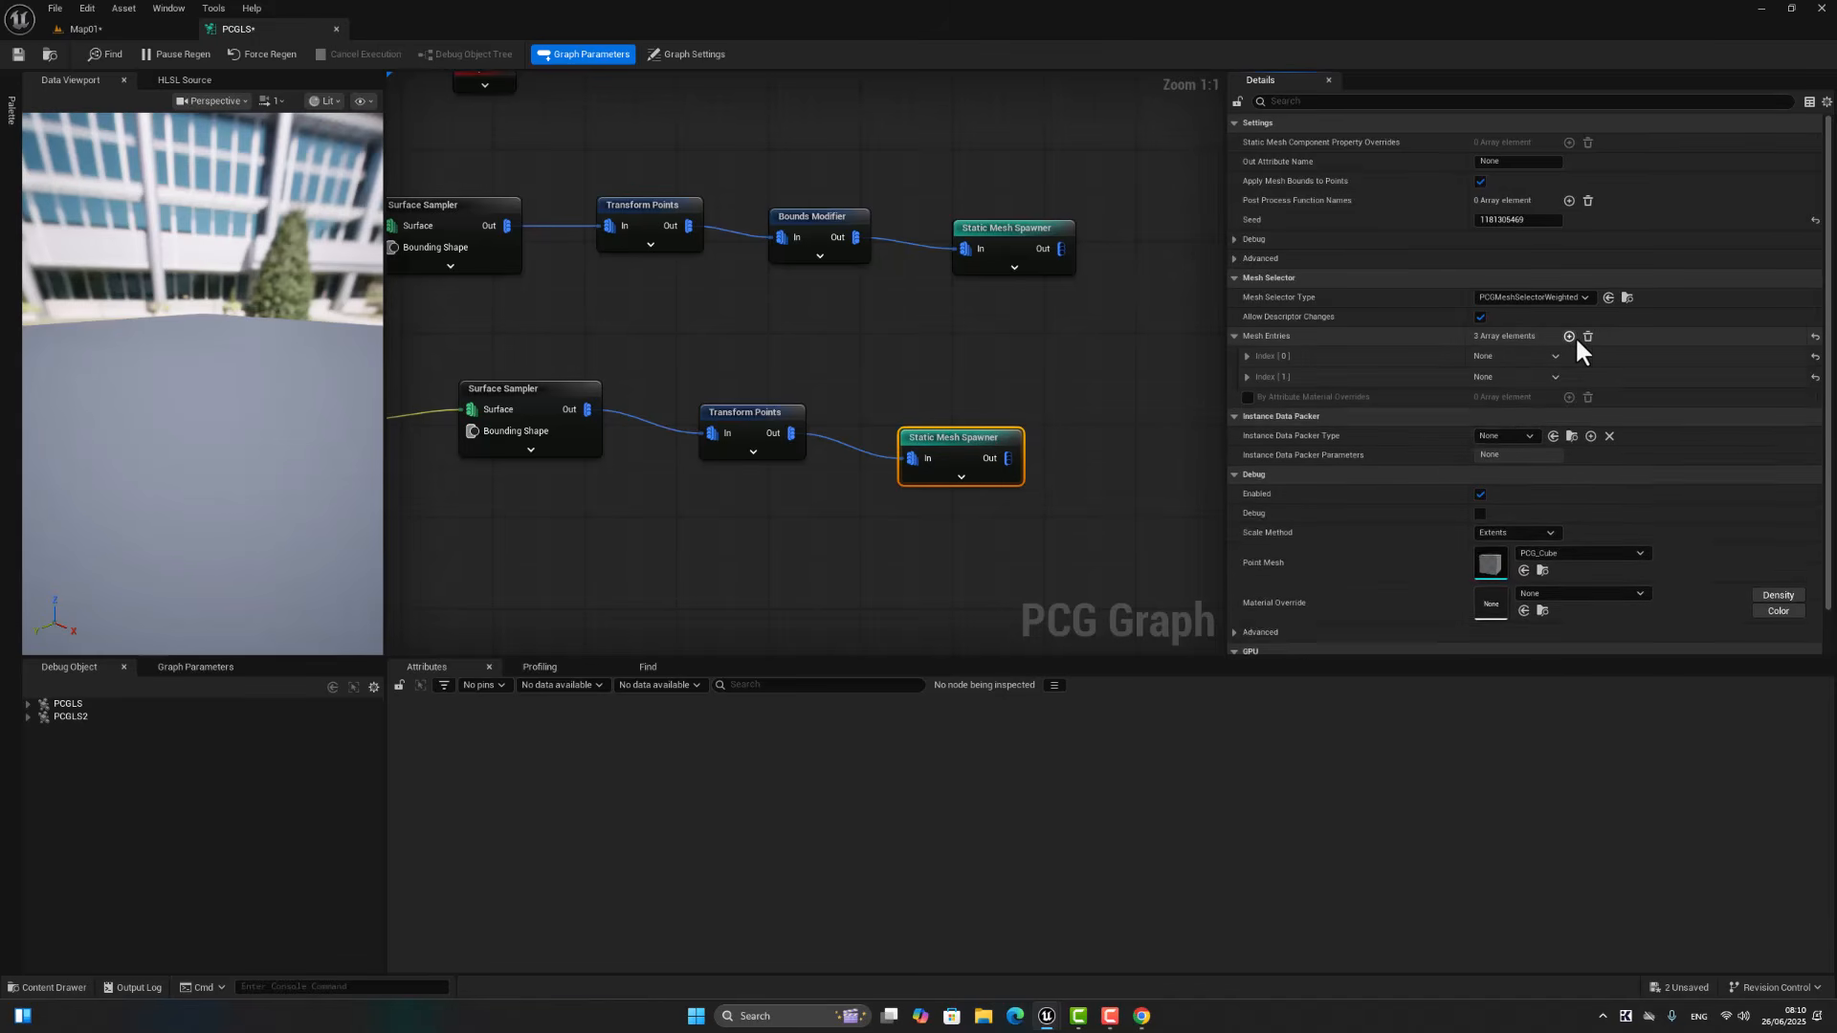
pyautogui.click(1574, 336)
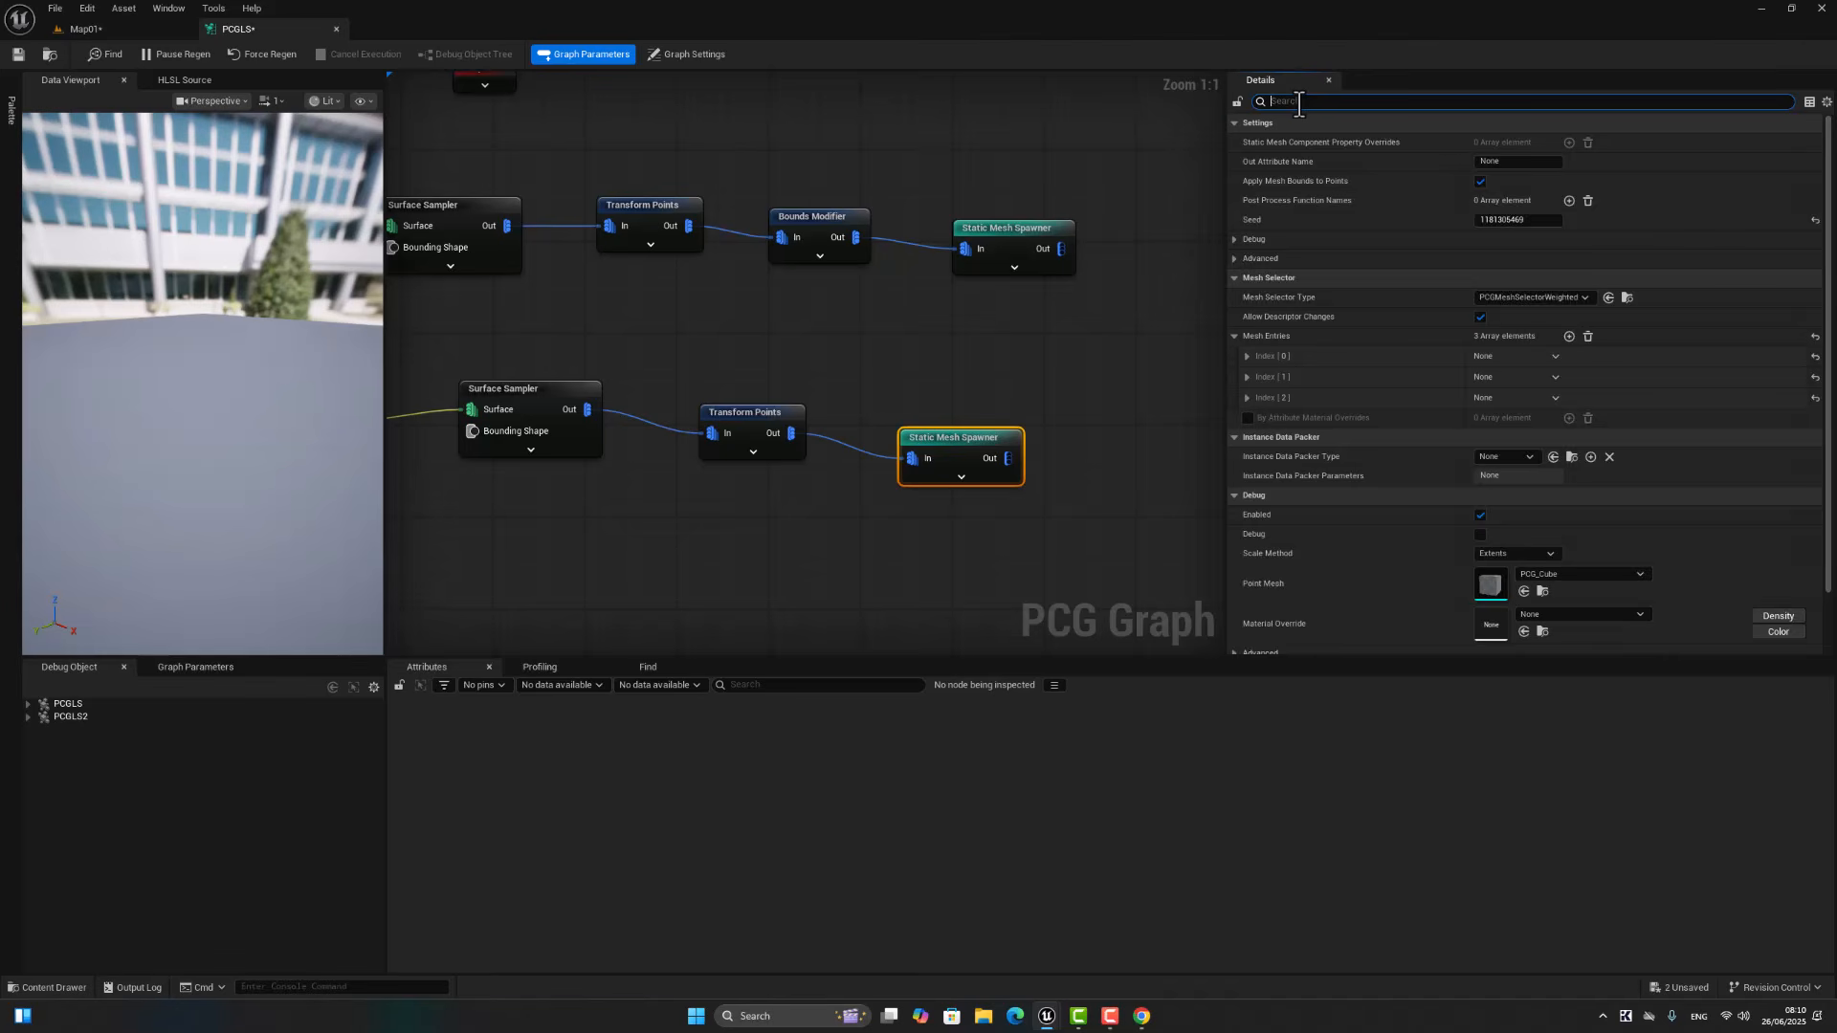
pyautogui.write('sta')
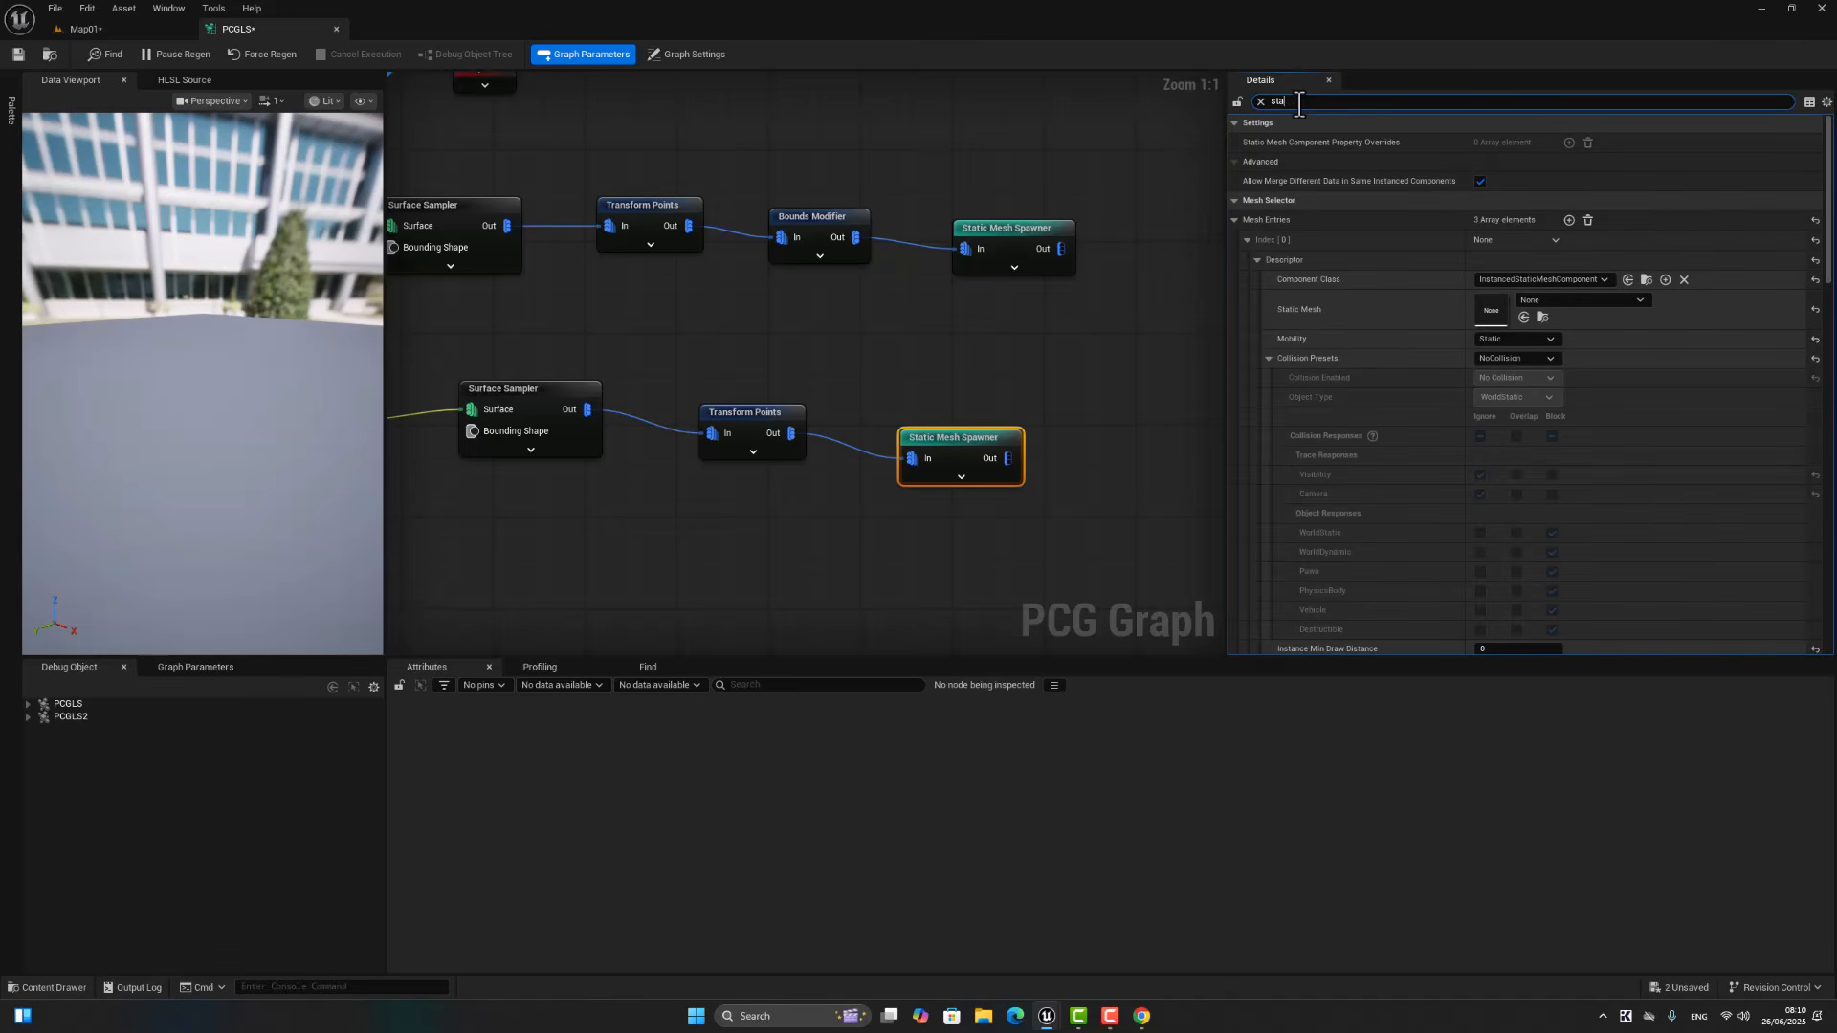
pyautogui.write('t')
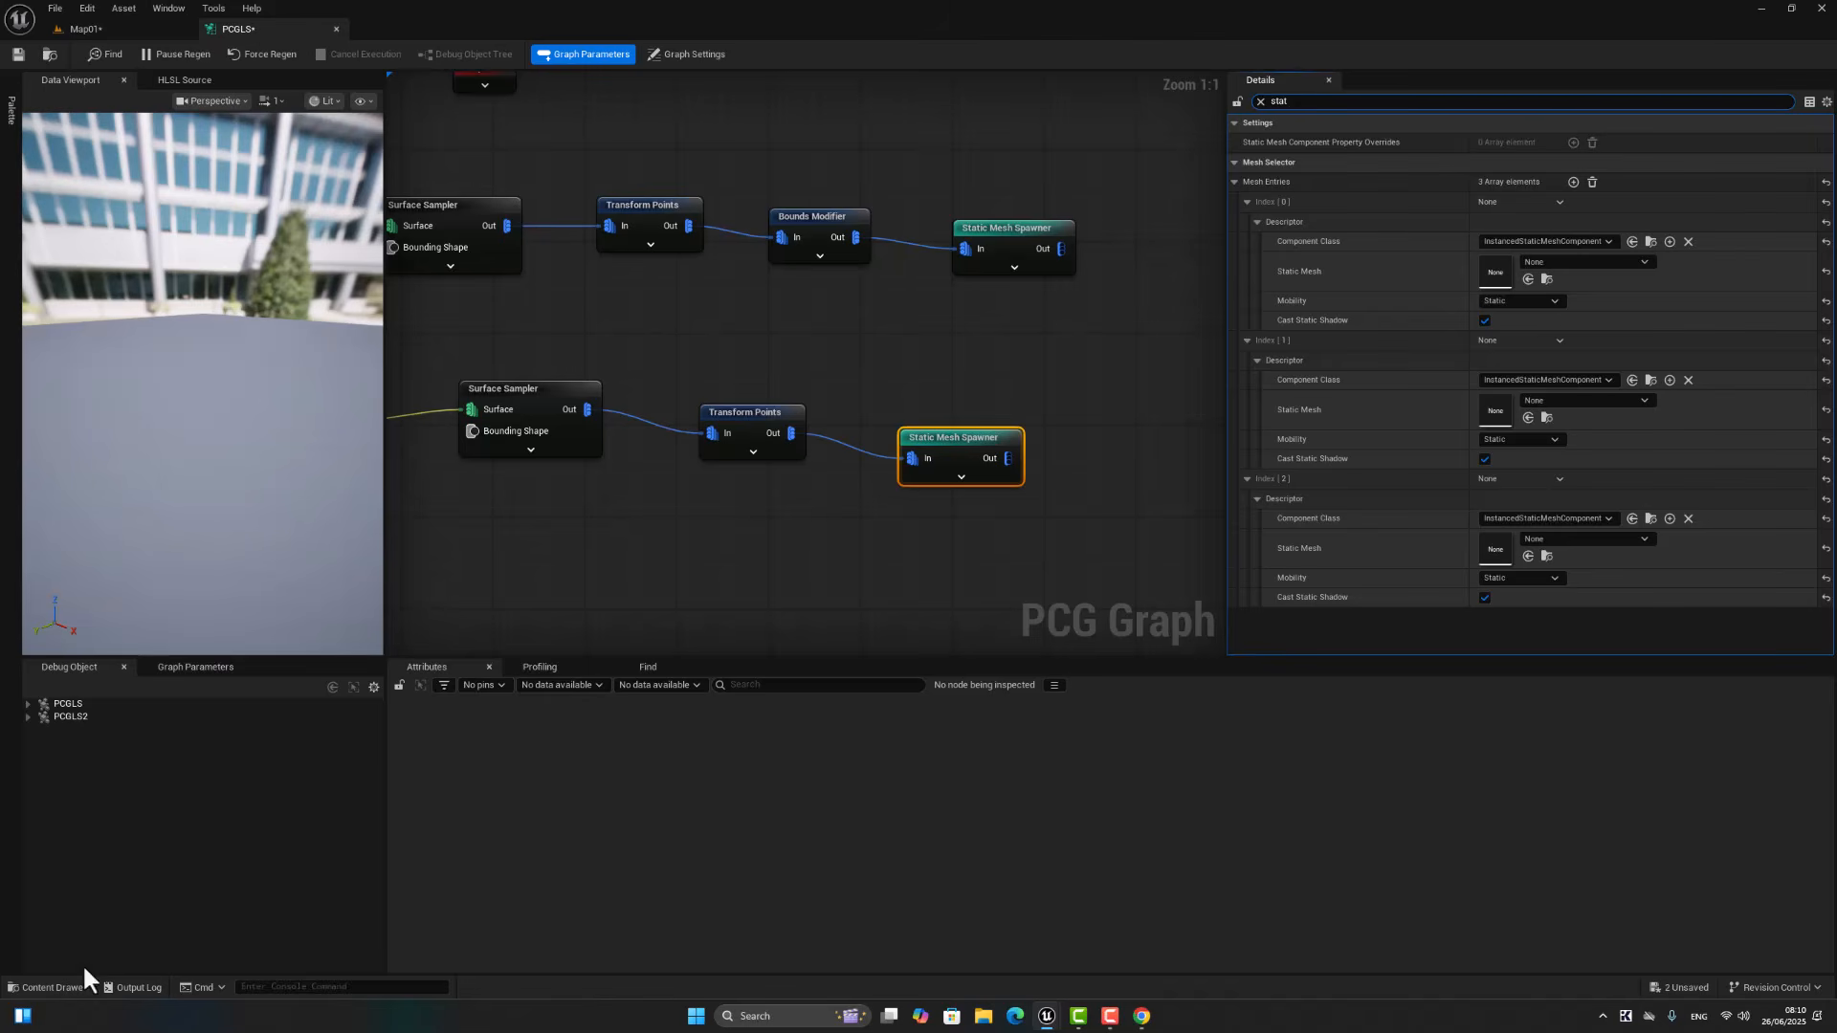
# Step: Browse the project content to Fab/Megascans/Plants and list only the static meshes from its grass folders
pyautogui.click(38, 984)
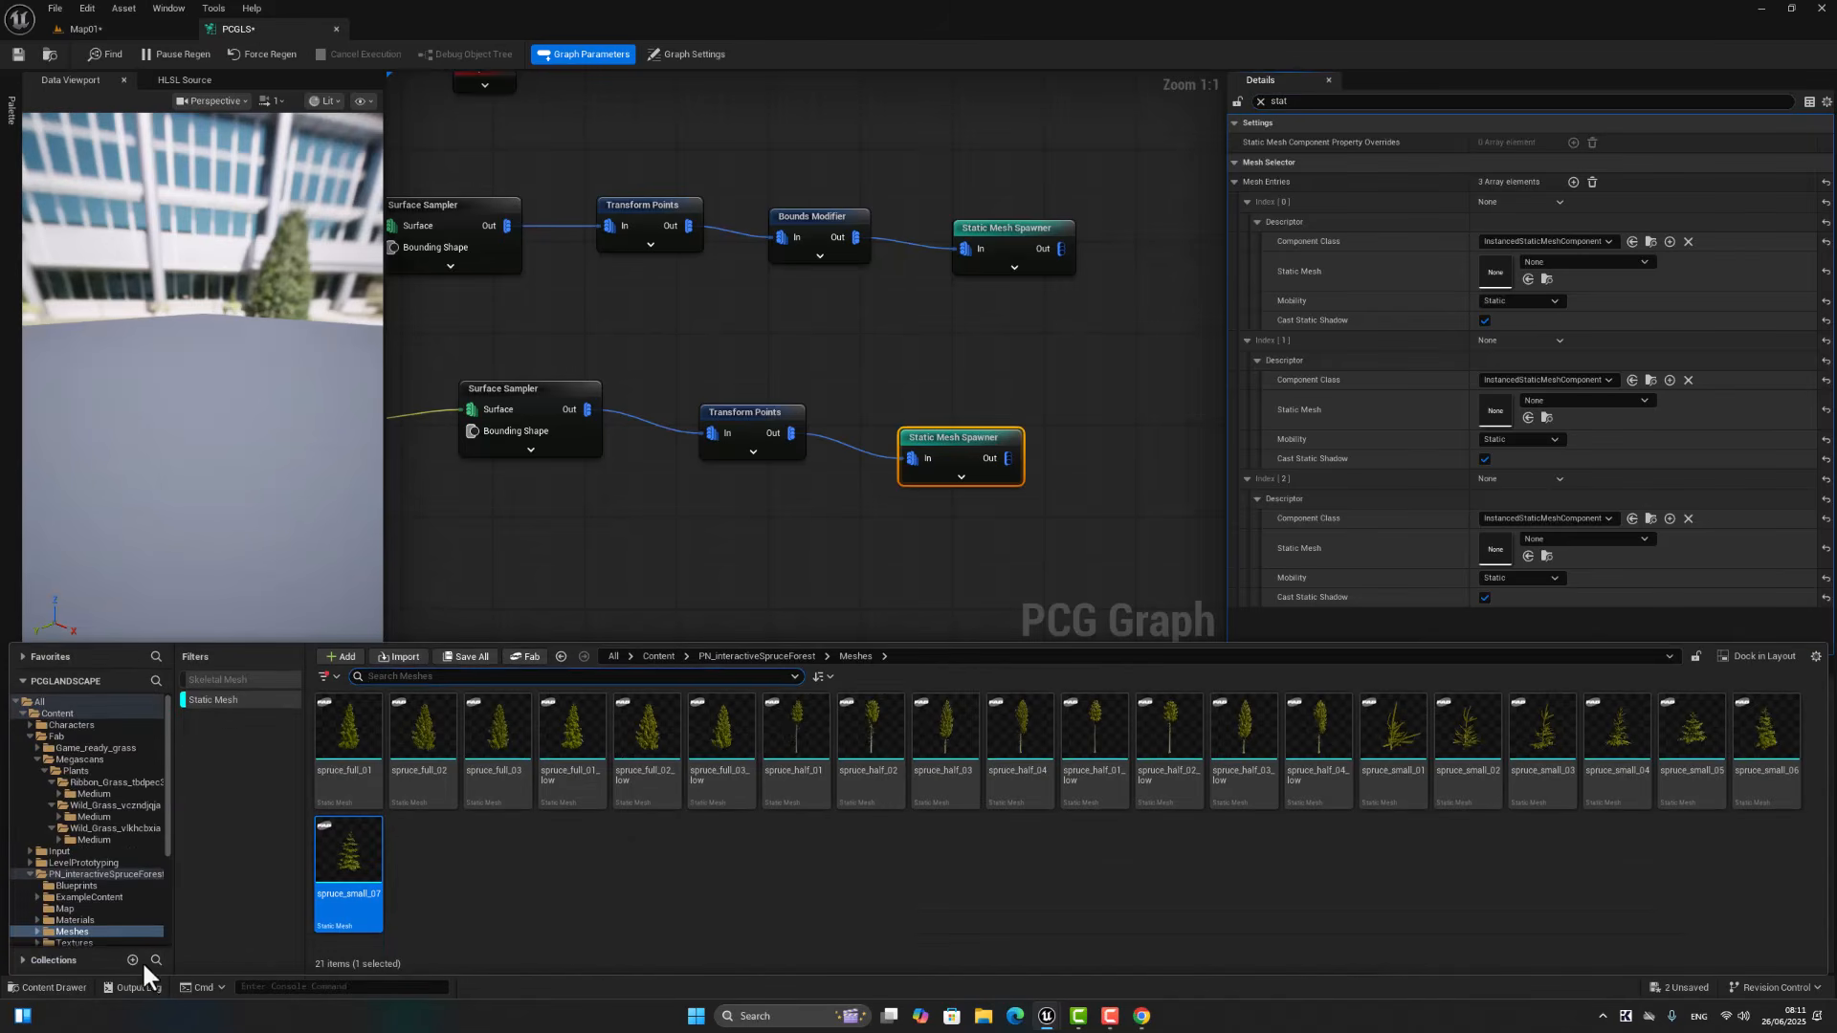
pyautogui.click(662, 656)
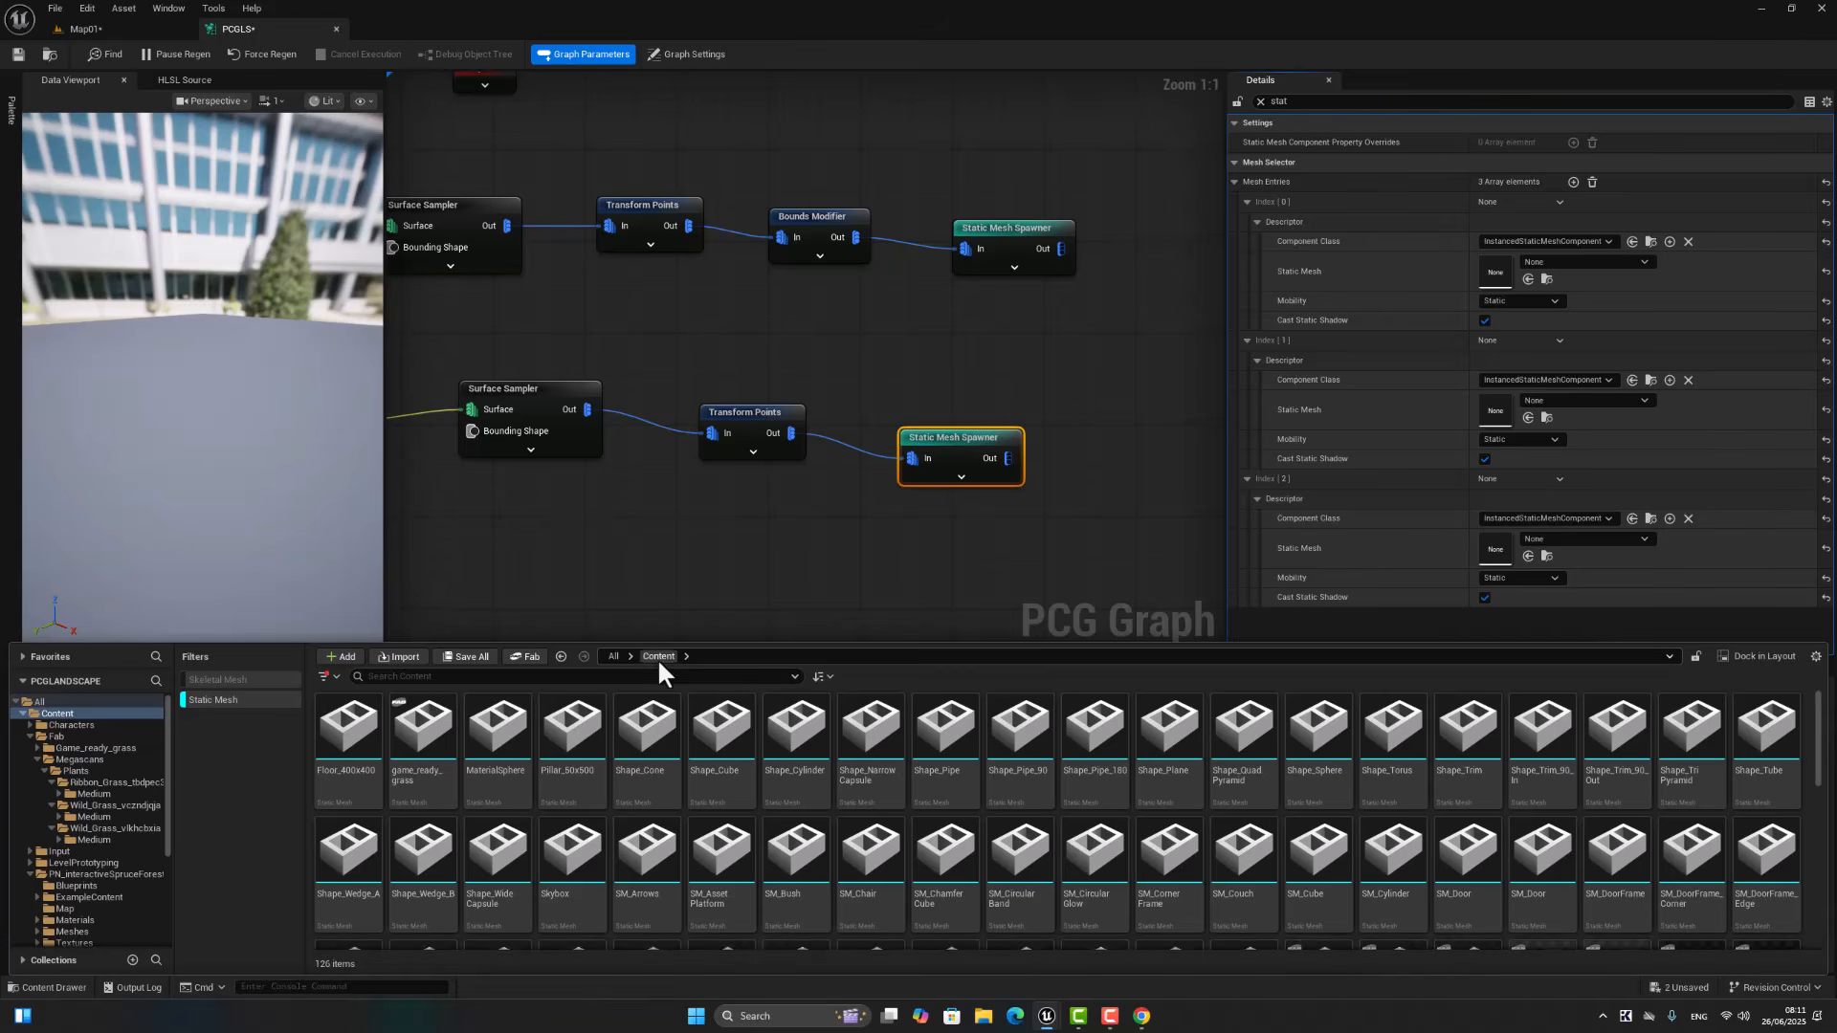
pyautogui.click(221, 702)
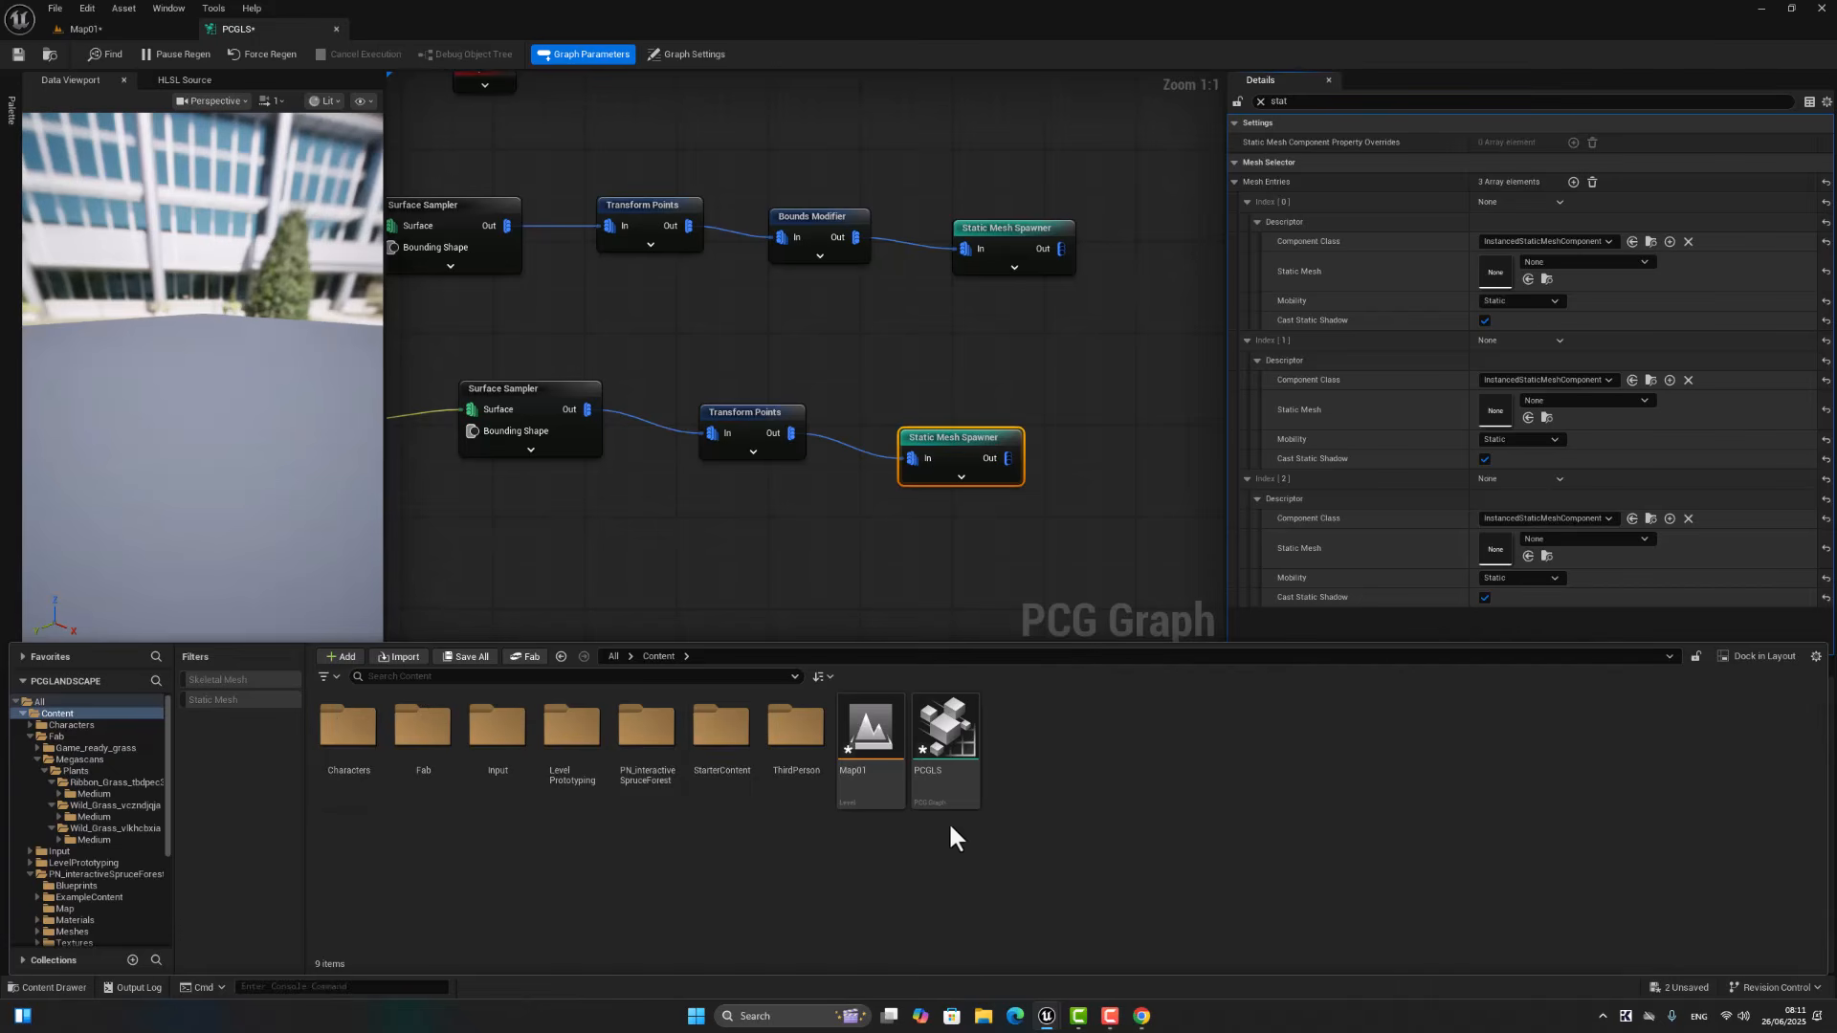
pyautogui.doubleClick(440, 758)
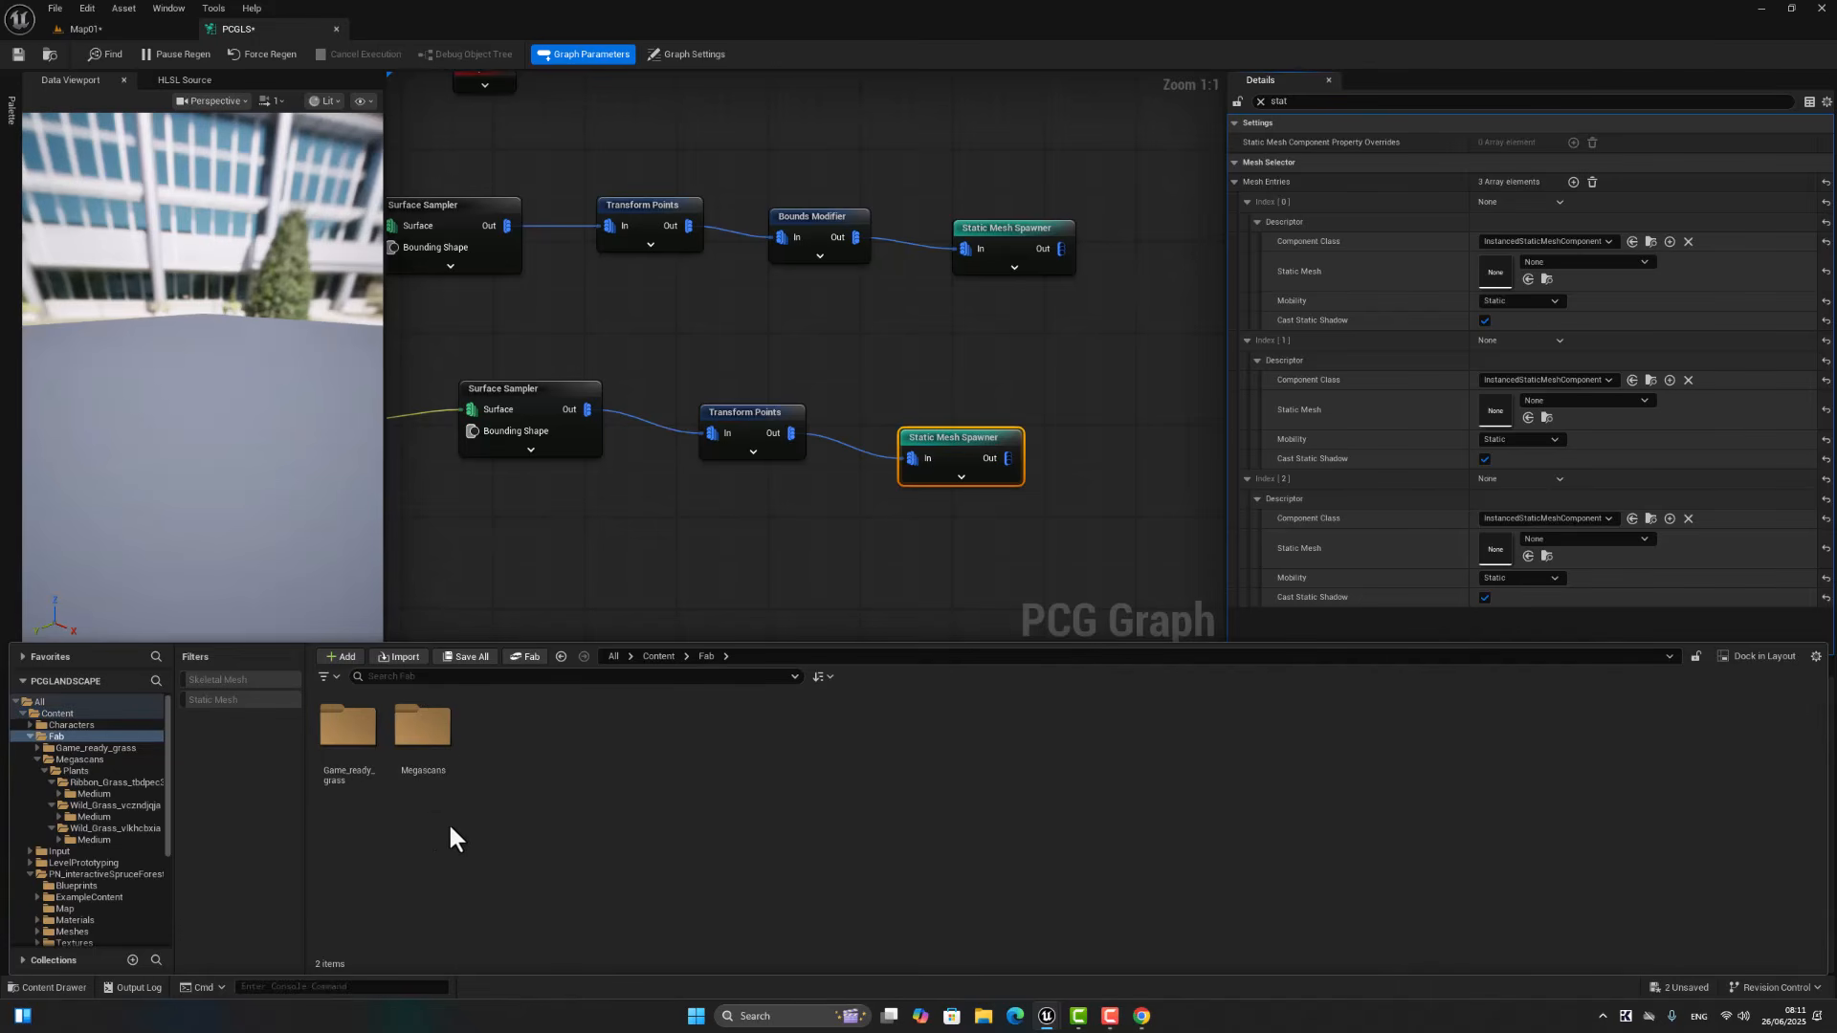
pyautogui.doubleClick(411, 741)
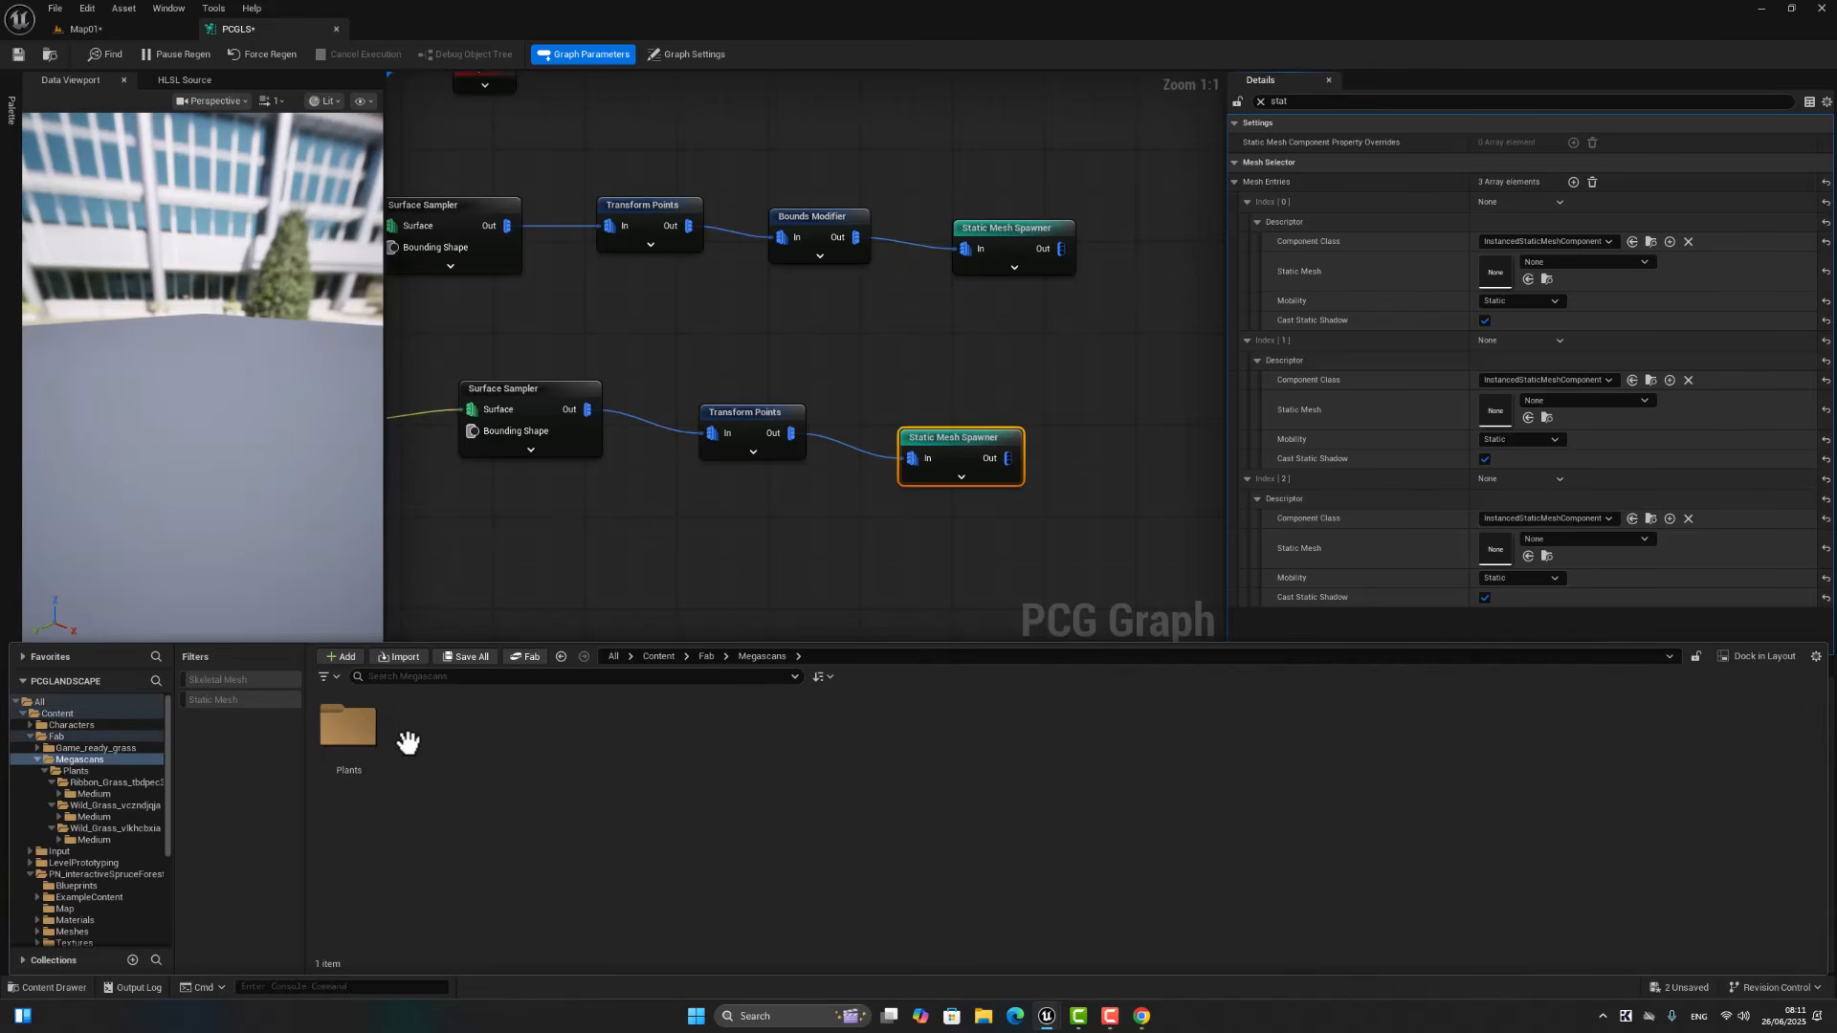
pyautogui.doubleClick(349, 744)
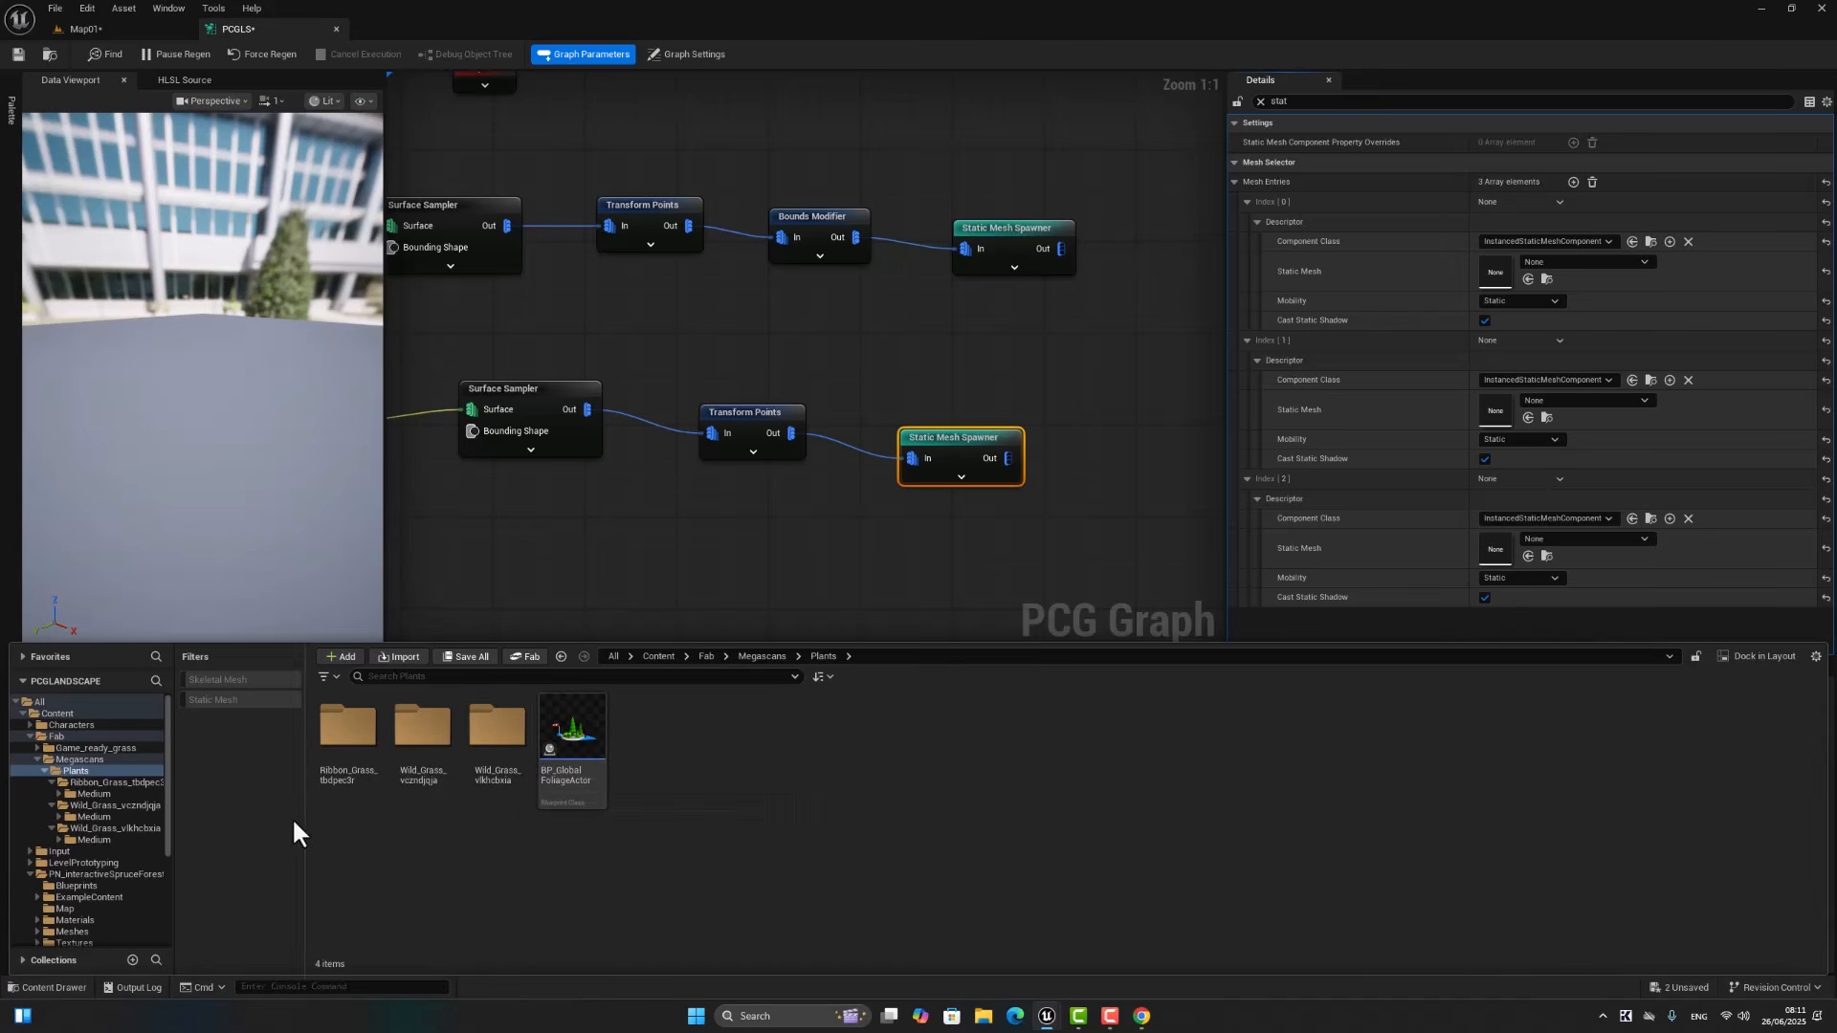
pyautogui.click(253, 699)
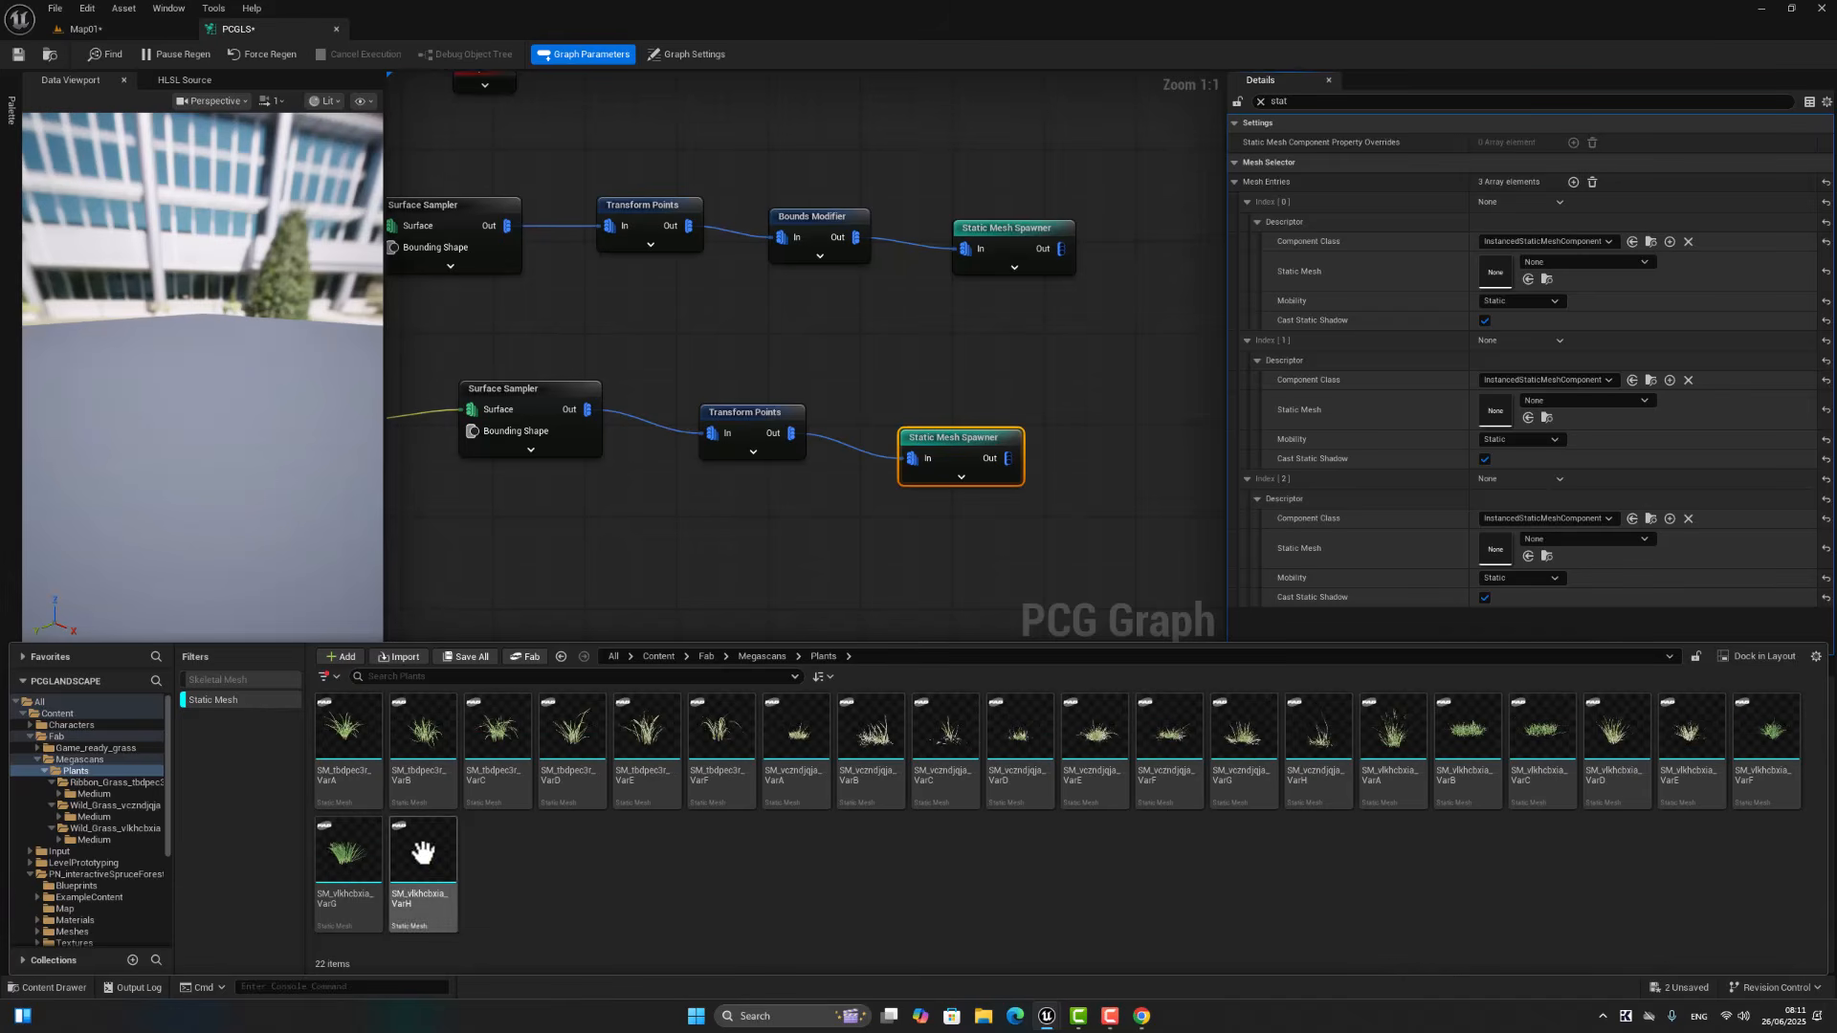
# Step: Change the Nanite setting for all grass static meshes in the Plants folder at once
pyautogui.click(363, 722)
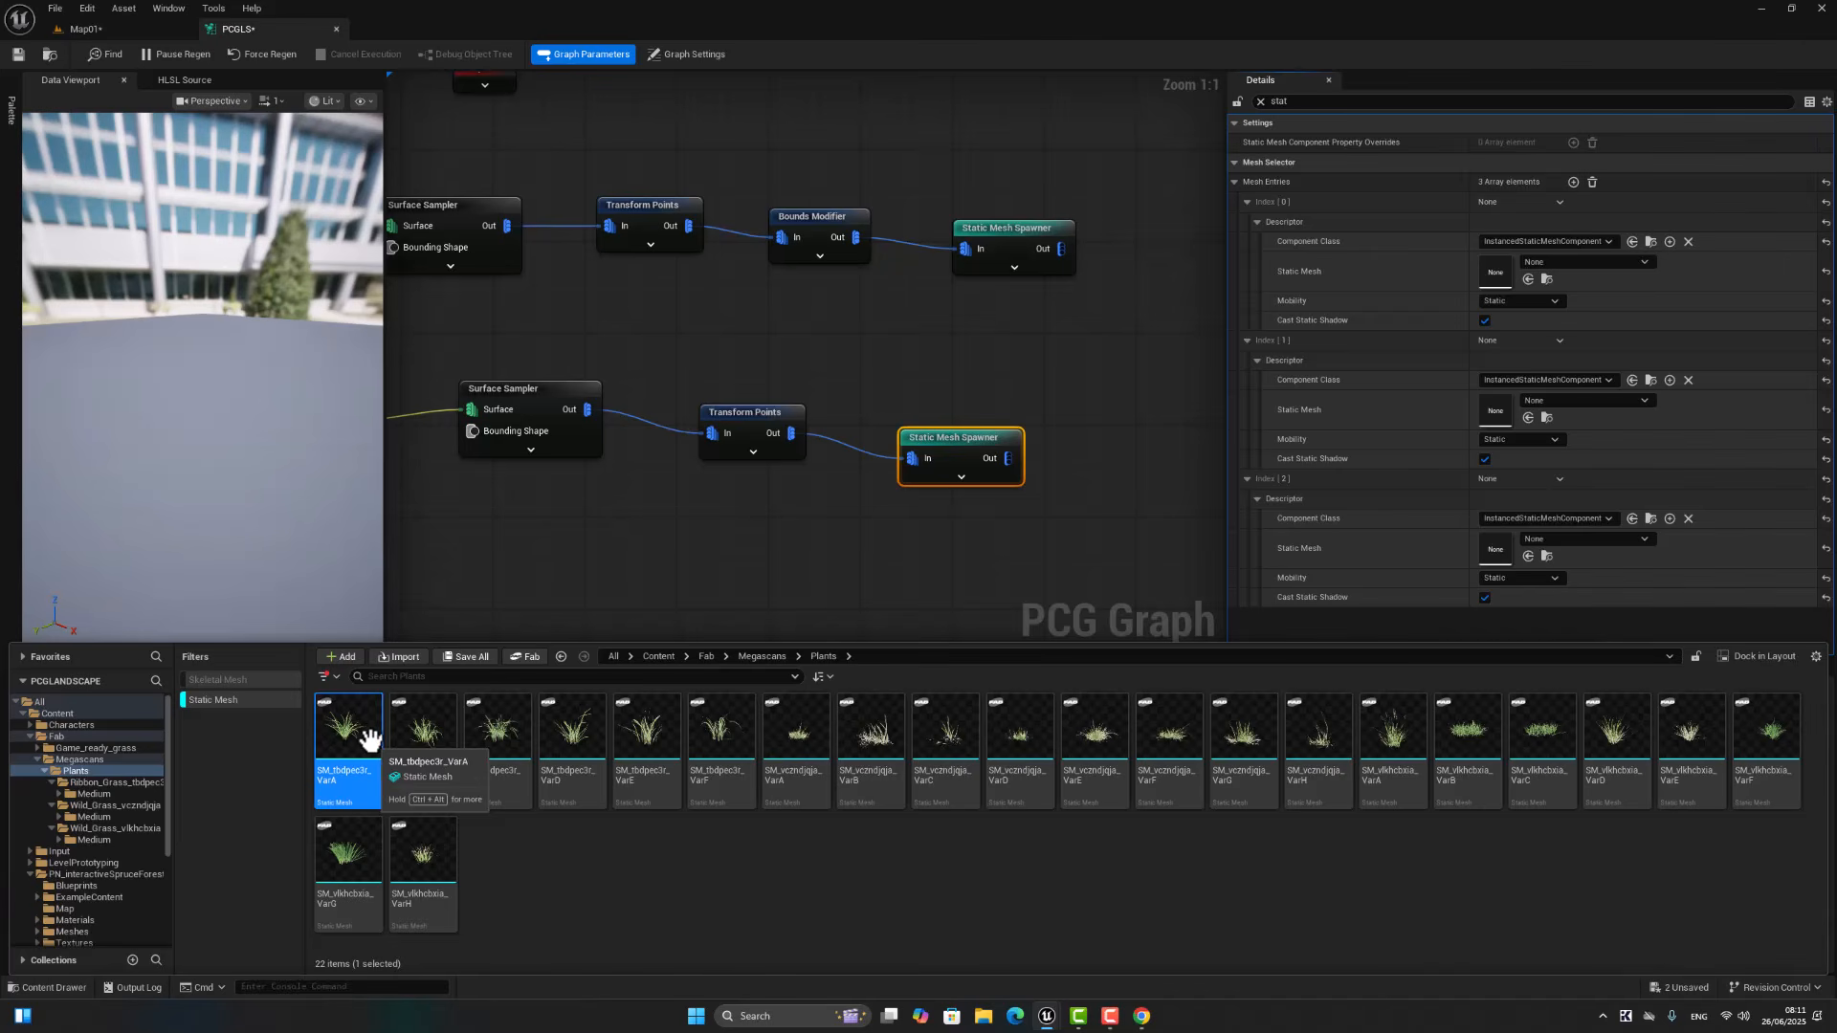
pyautogui.keyDown('shift'); pyautogui.click(431, 885); pyautogui.keyUp('shift')
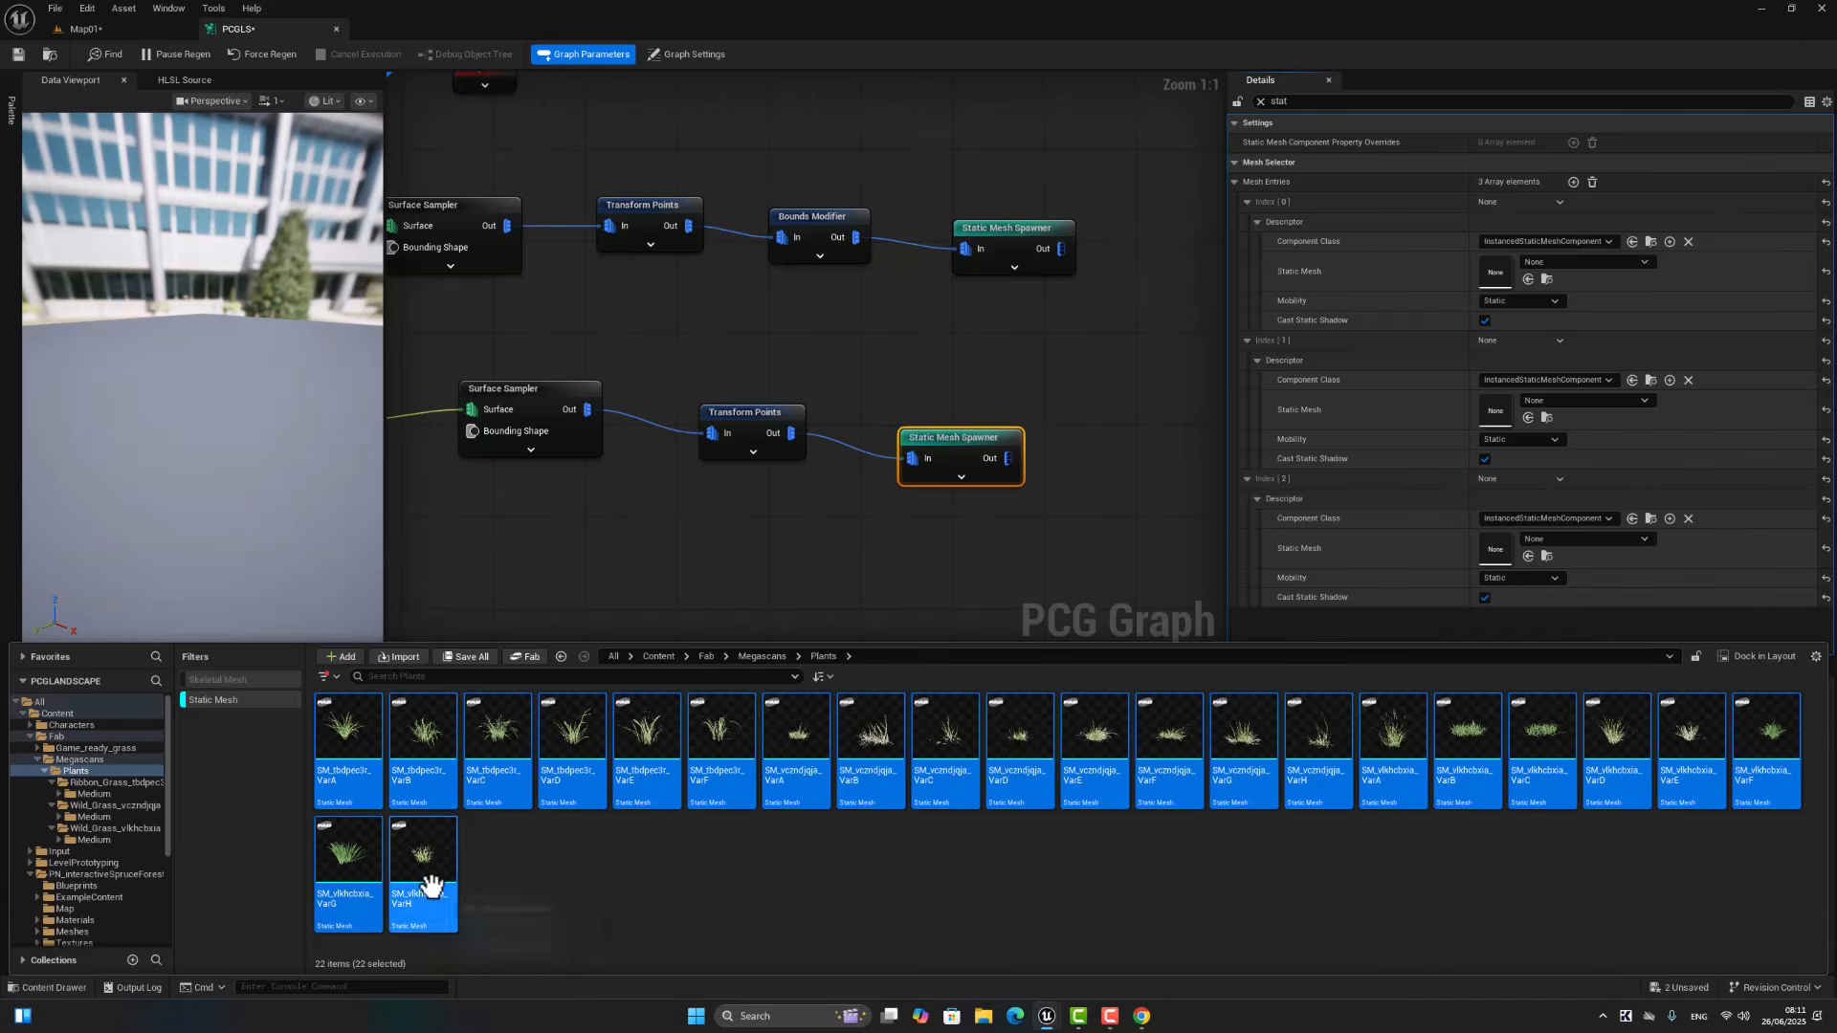
pyautogui.rightClick(512, 717)
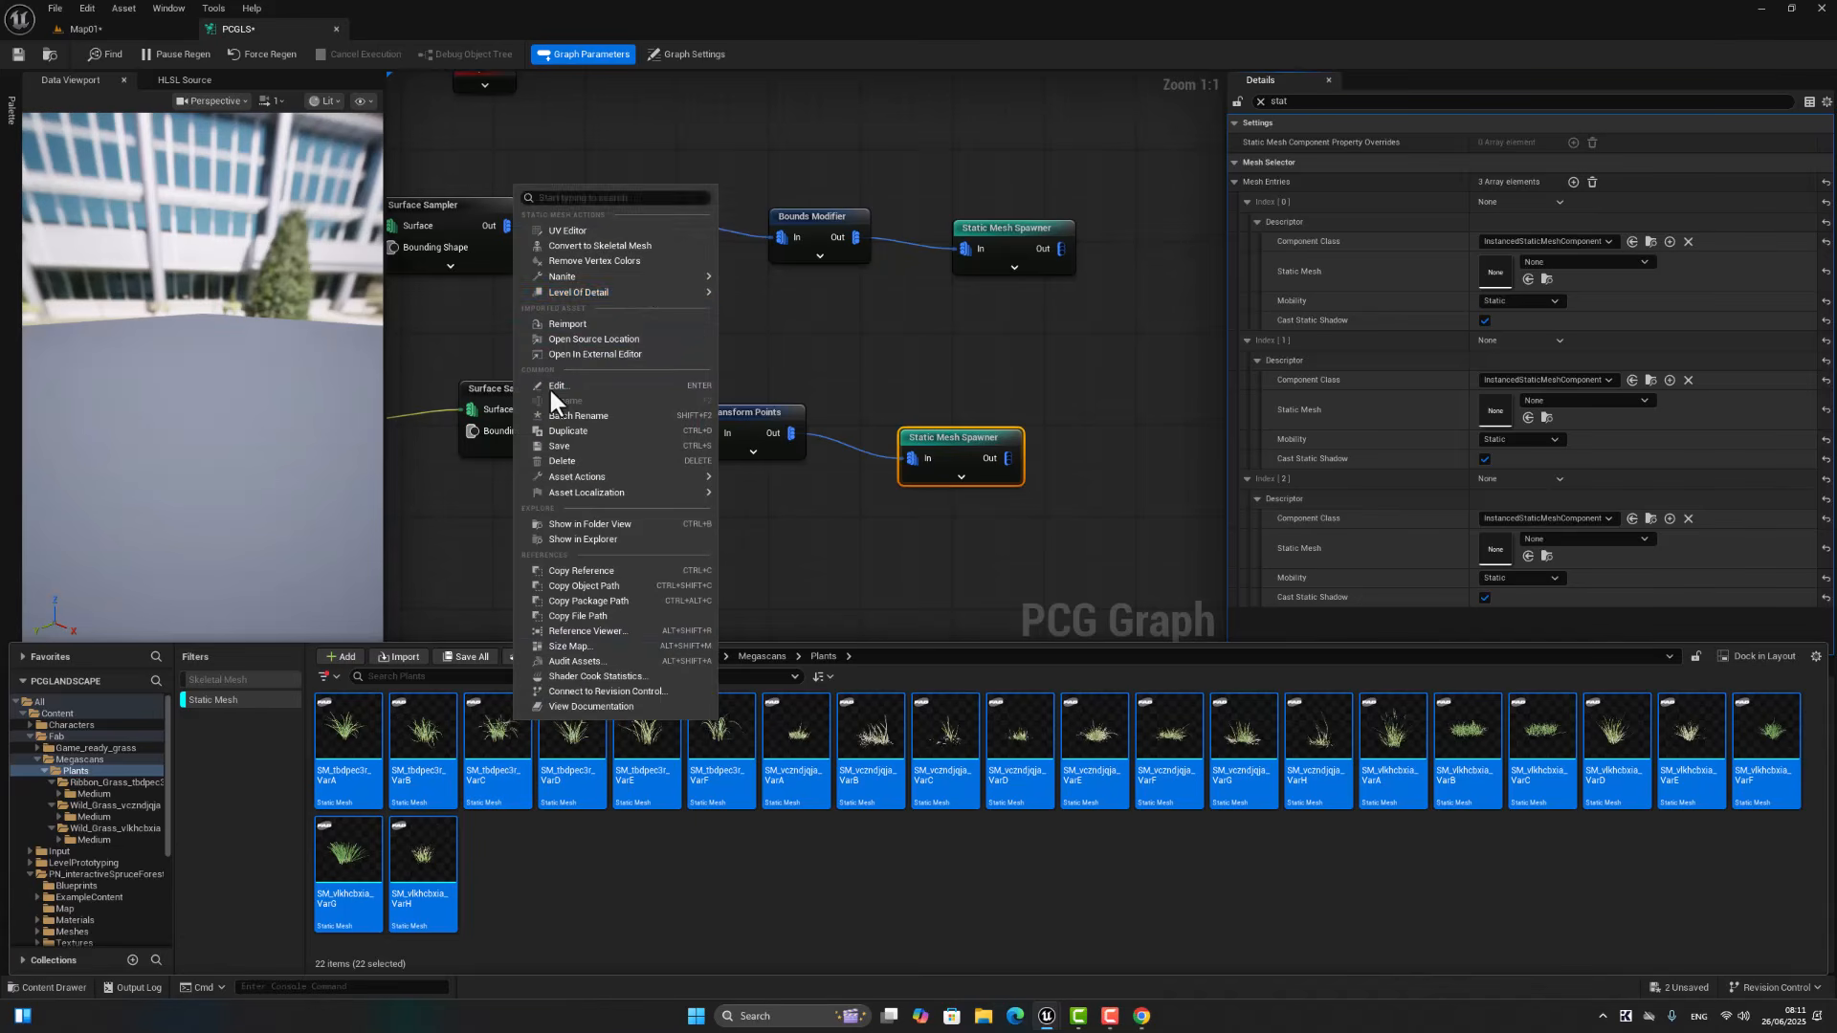
pyautogui.moveTo(648, 275)
pyautogui.click(800, 310)
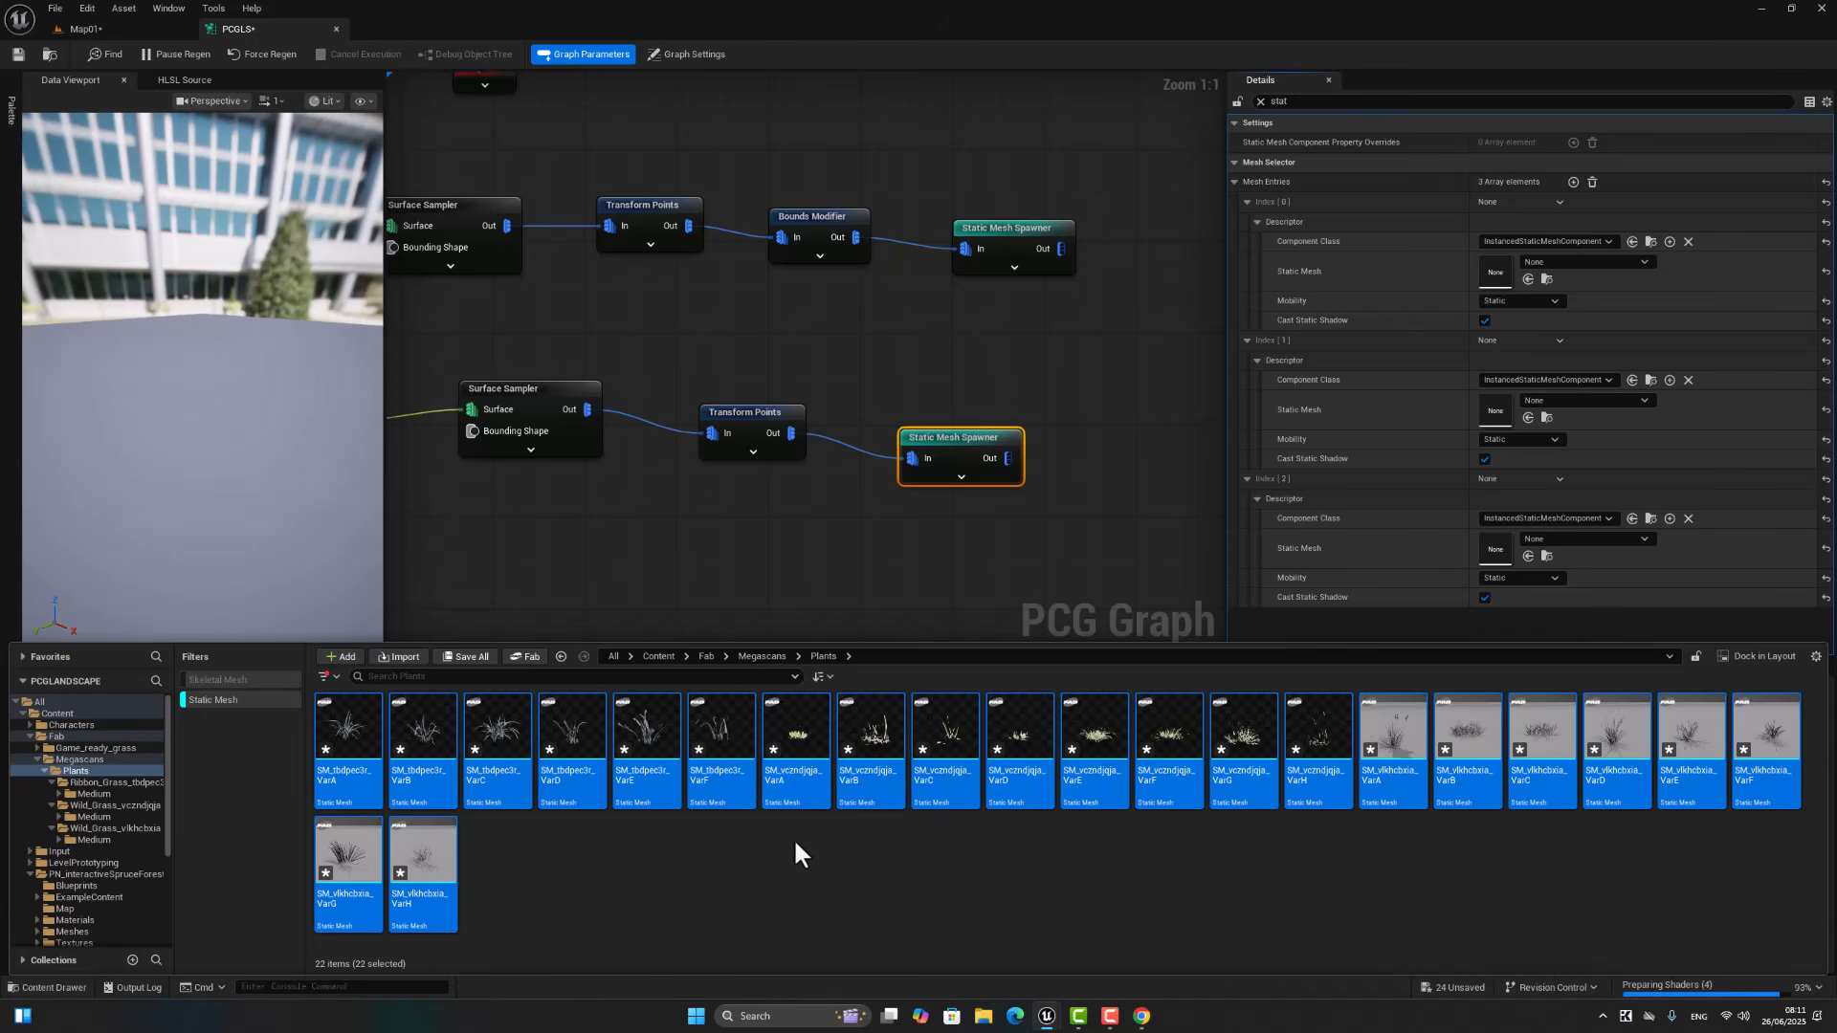
pyautogui.click(781, 867)
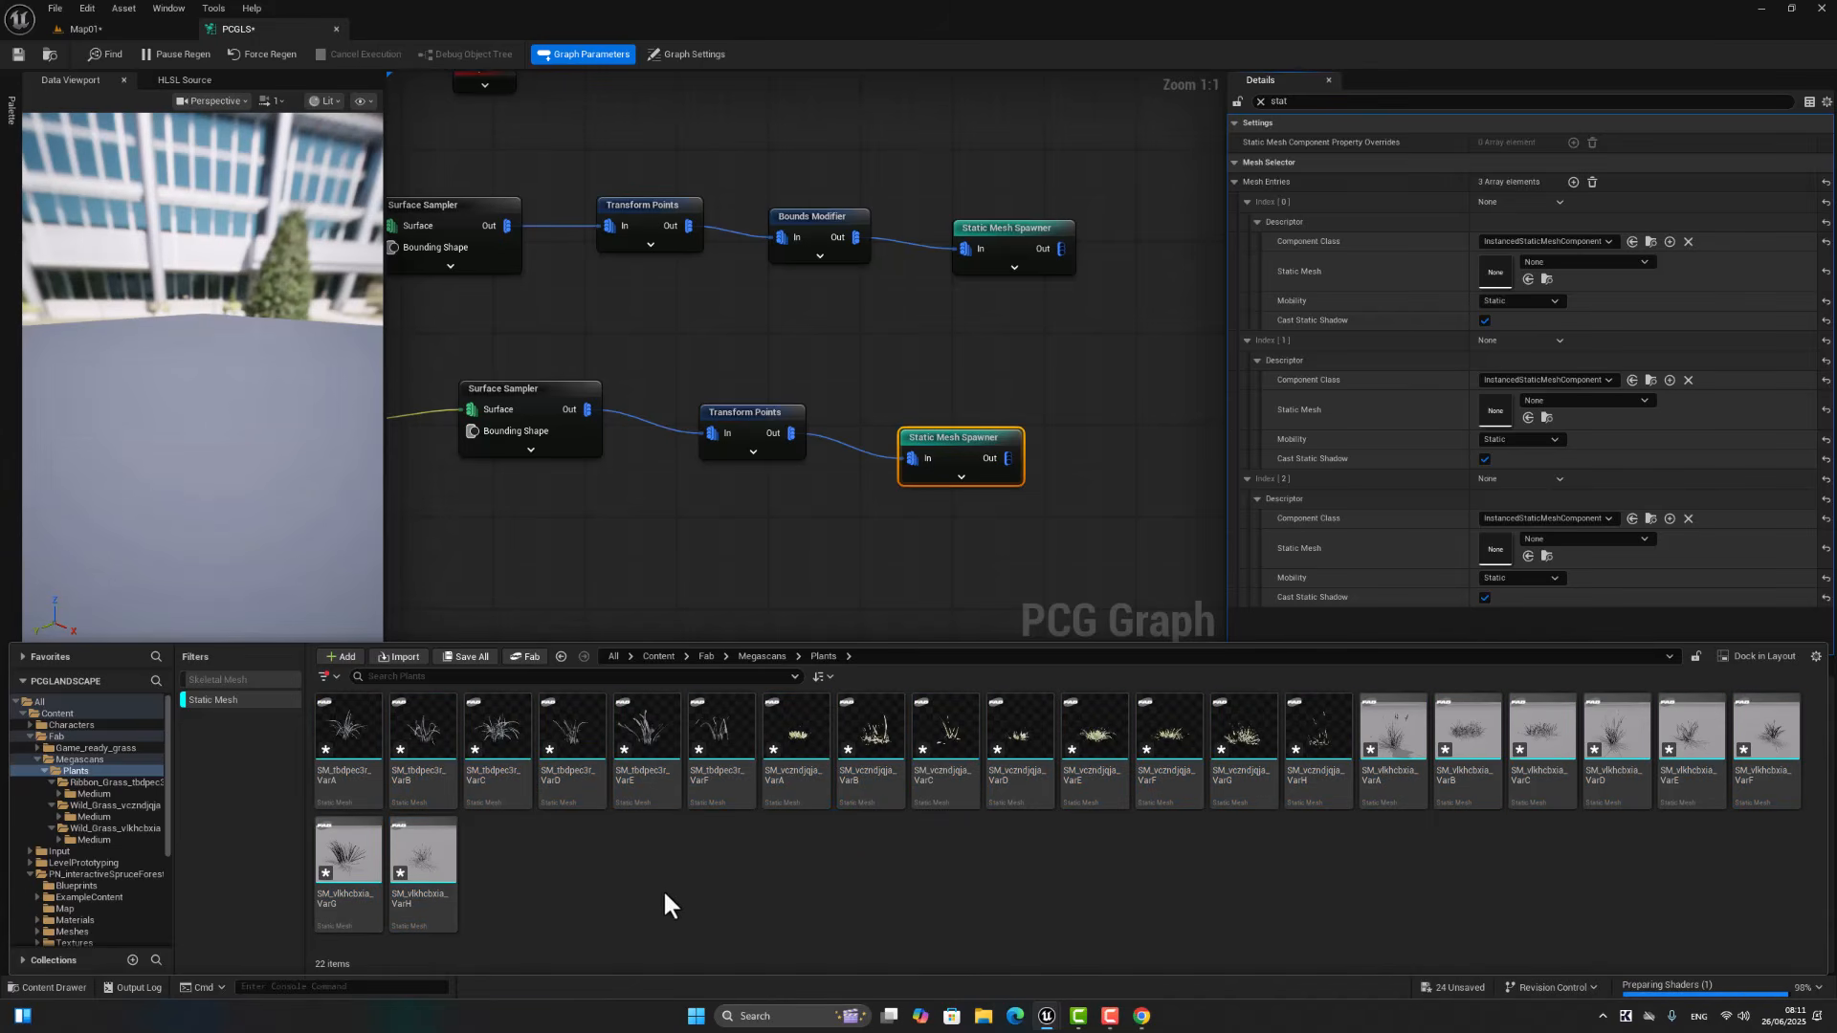
# Step: Assign SM_tbdpec3r_VarB, SM_tbdpec3r_VarF and SM_vczndjqja_VarB as the static meshes of entries Index 0, 1 and 2
pyautogui.click(423, 735)
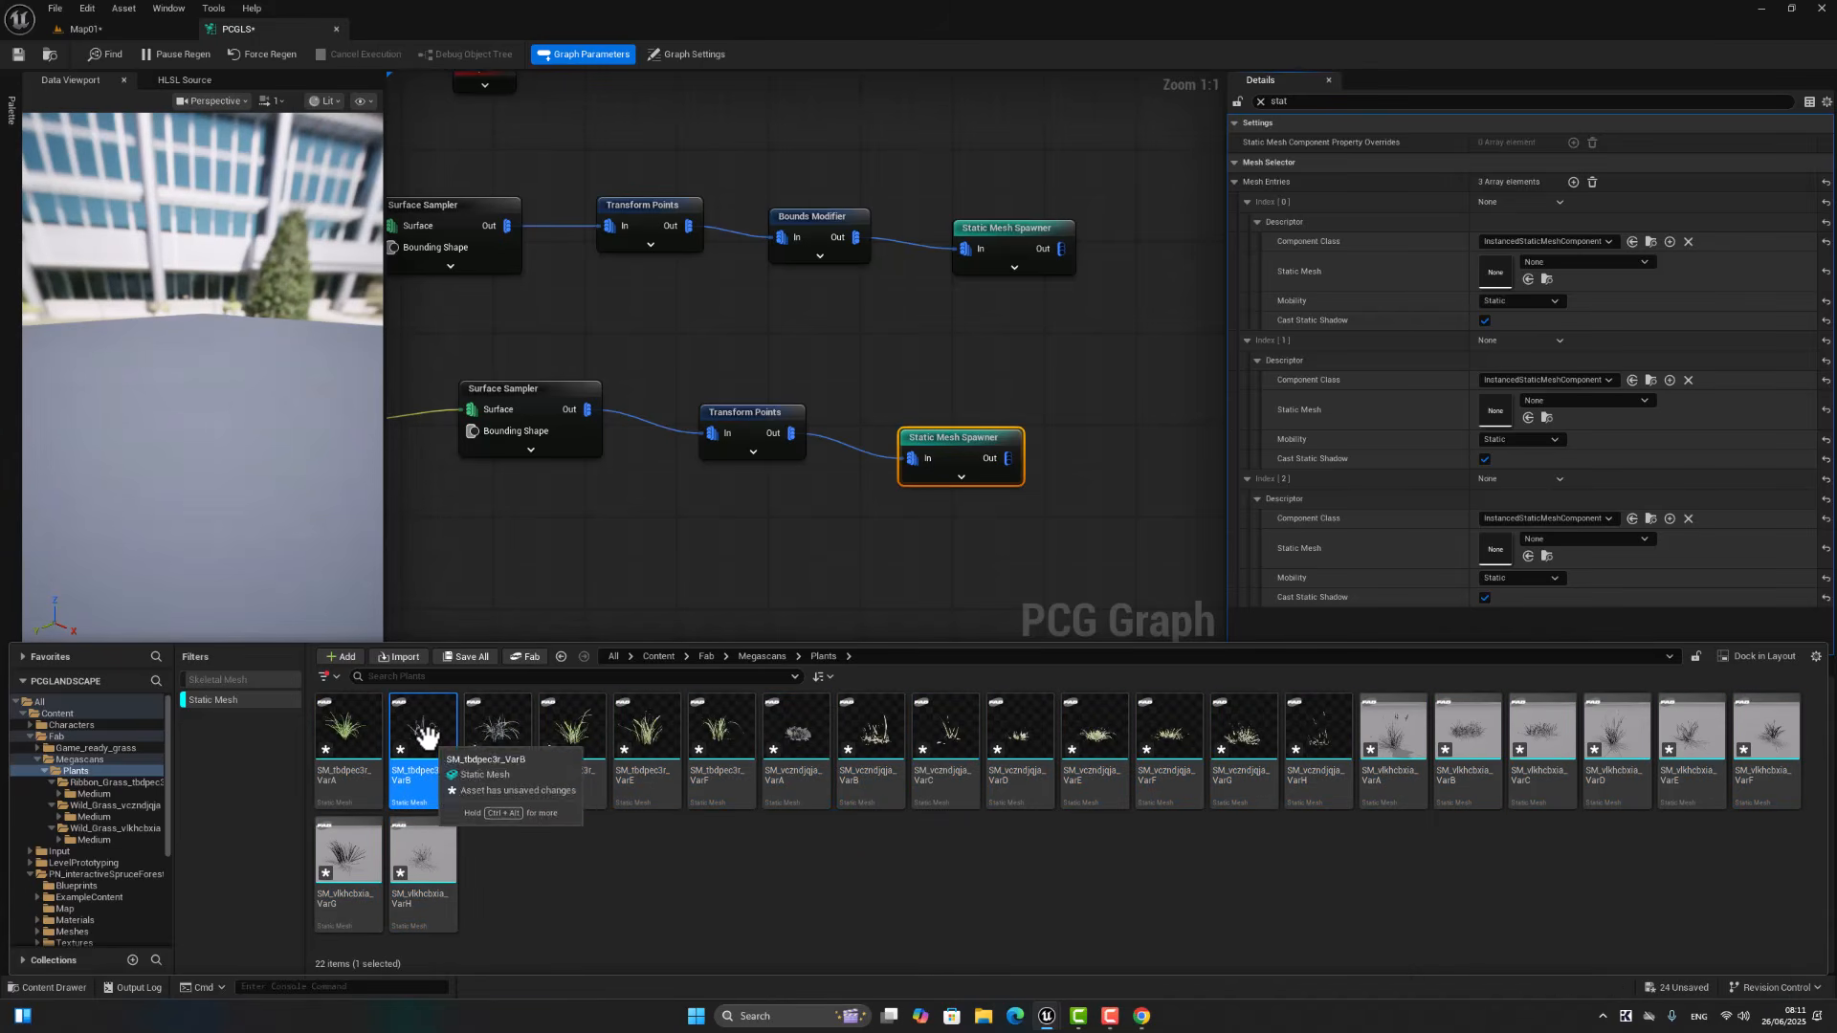
pyautogui.moveTo(425, 737); pyautogui.dragTo(1495, 273)
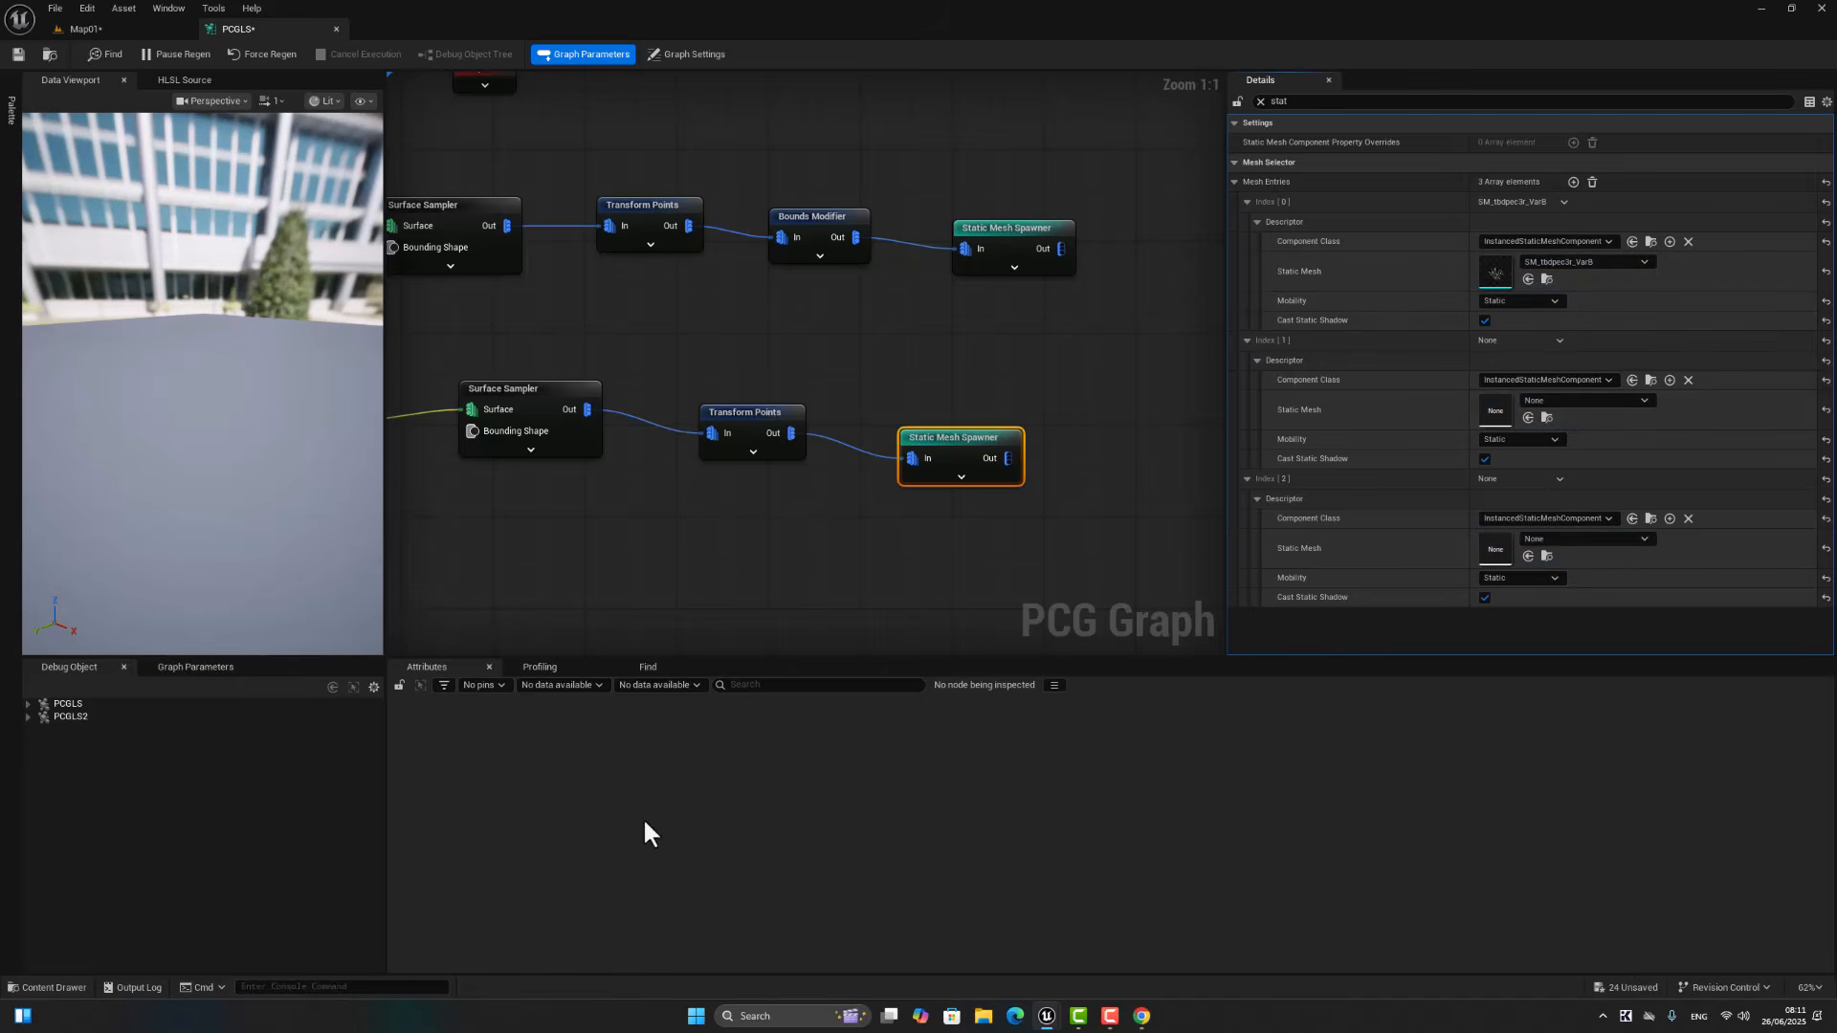
pyautogui.click(38, 987)
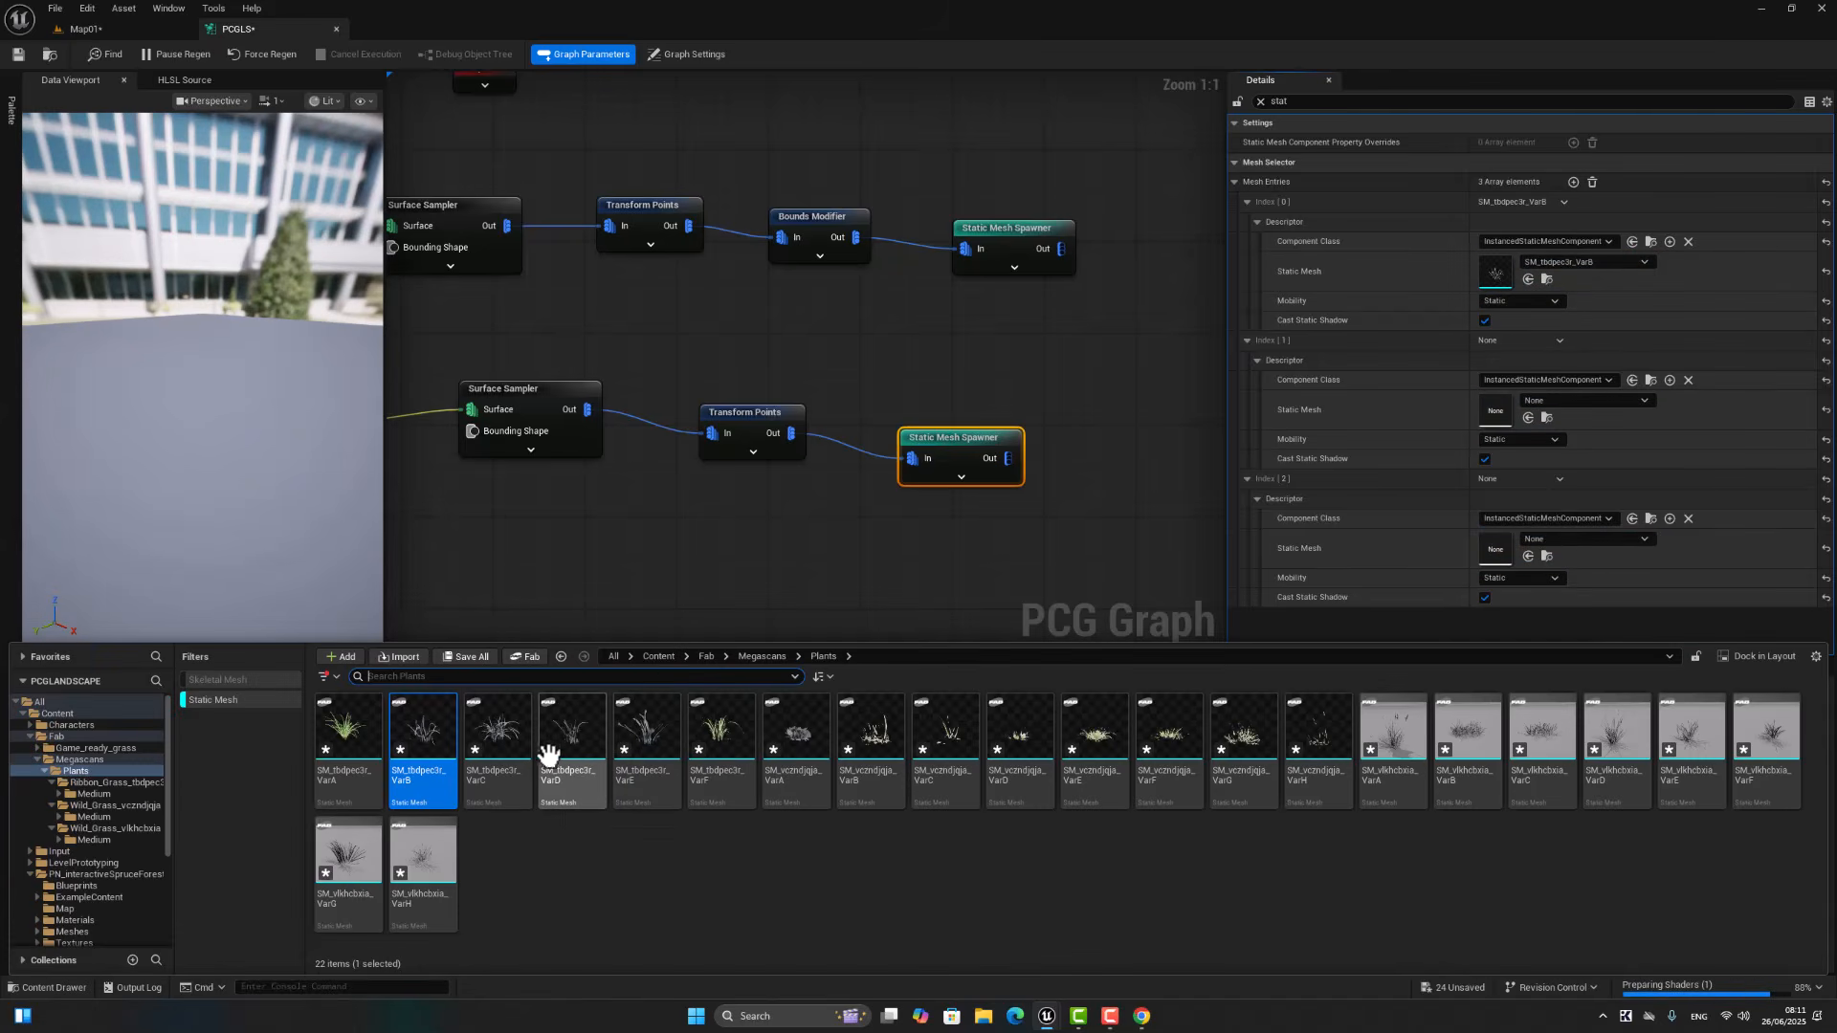
pyautogui.moveTo(718, 737); pyautogui.dragTo(1498, 405)
pyautogui.click(58, 986)
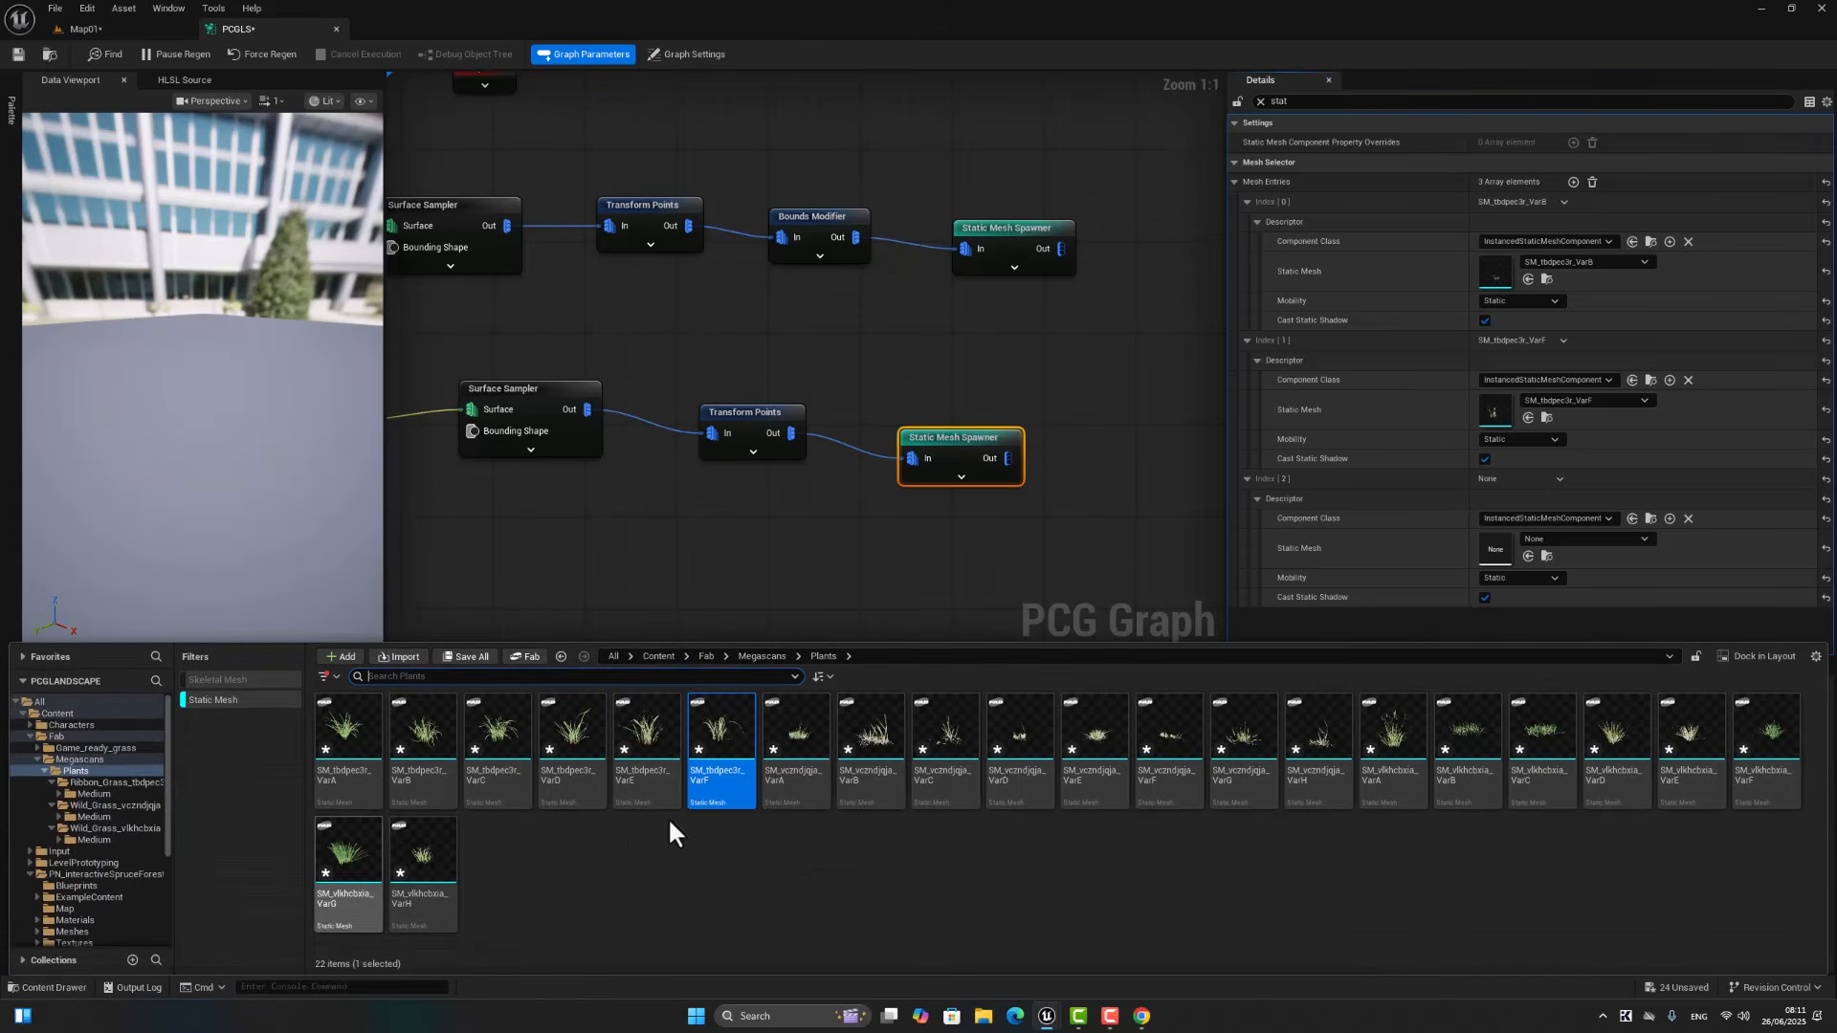
pyautogui.moveTo(894, 746); pyautogui.dragTo(1517, 536)
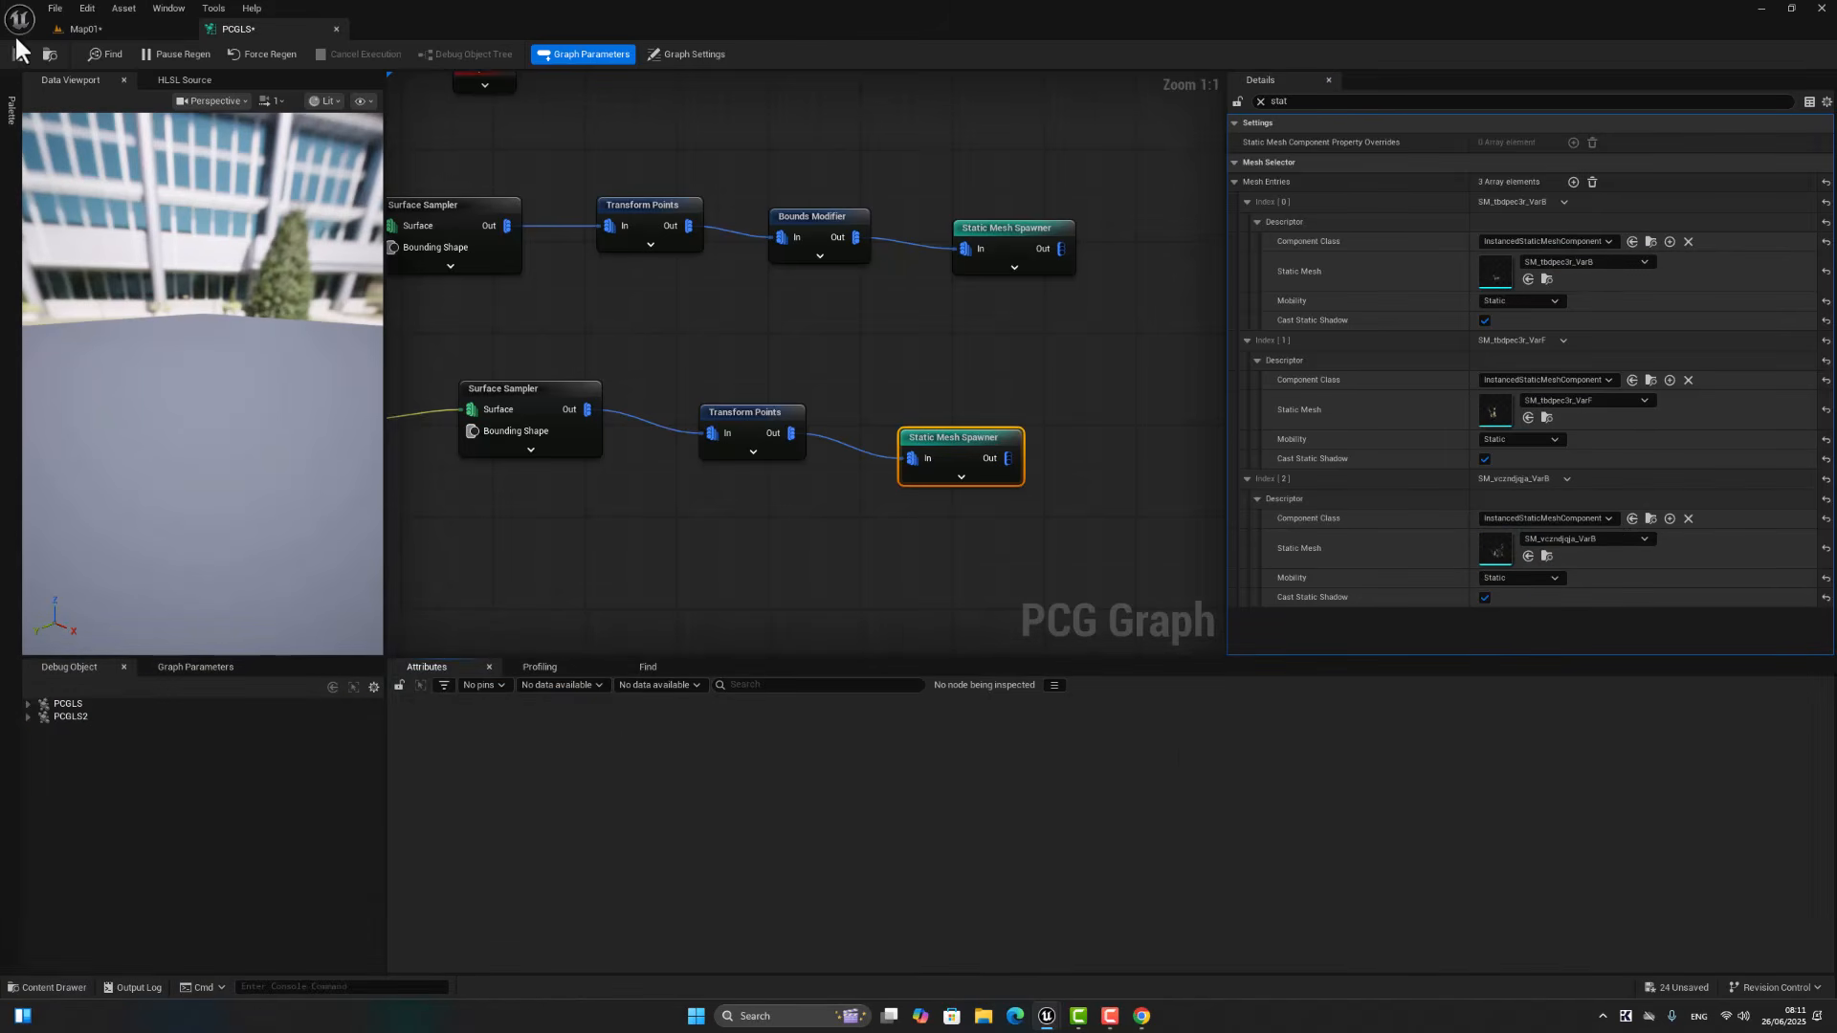
# Step: Inspect the scattered grass between the spruces at ground level in the Map01 level
pyautogui.click(109, 29)
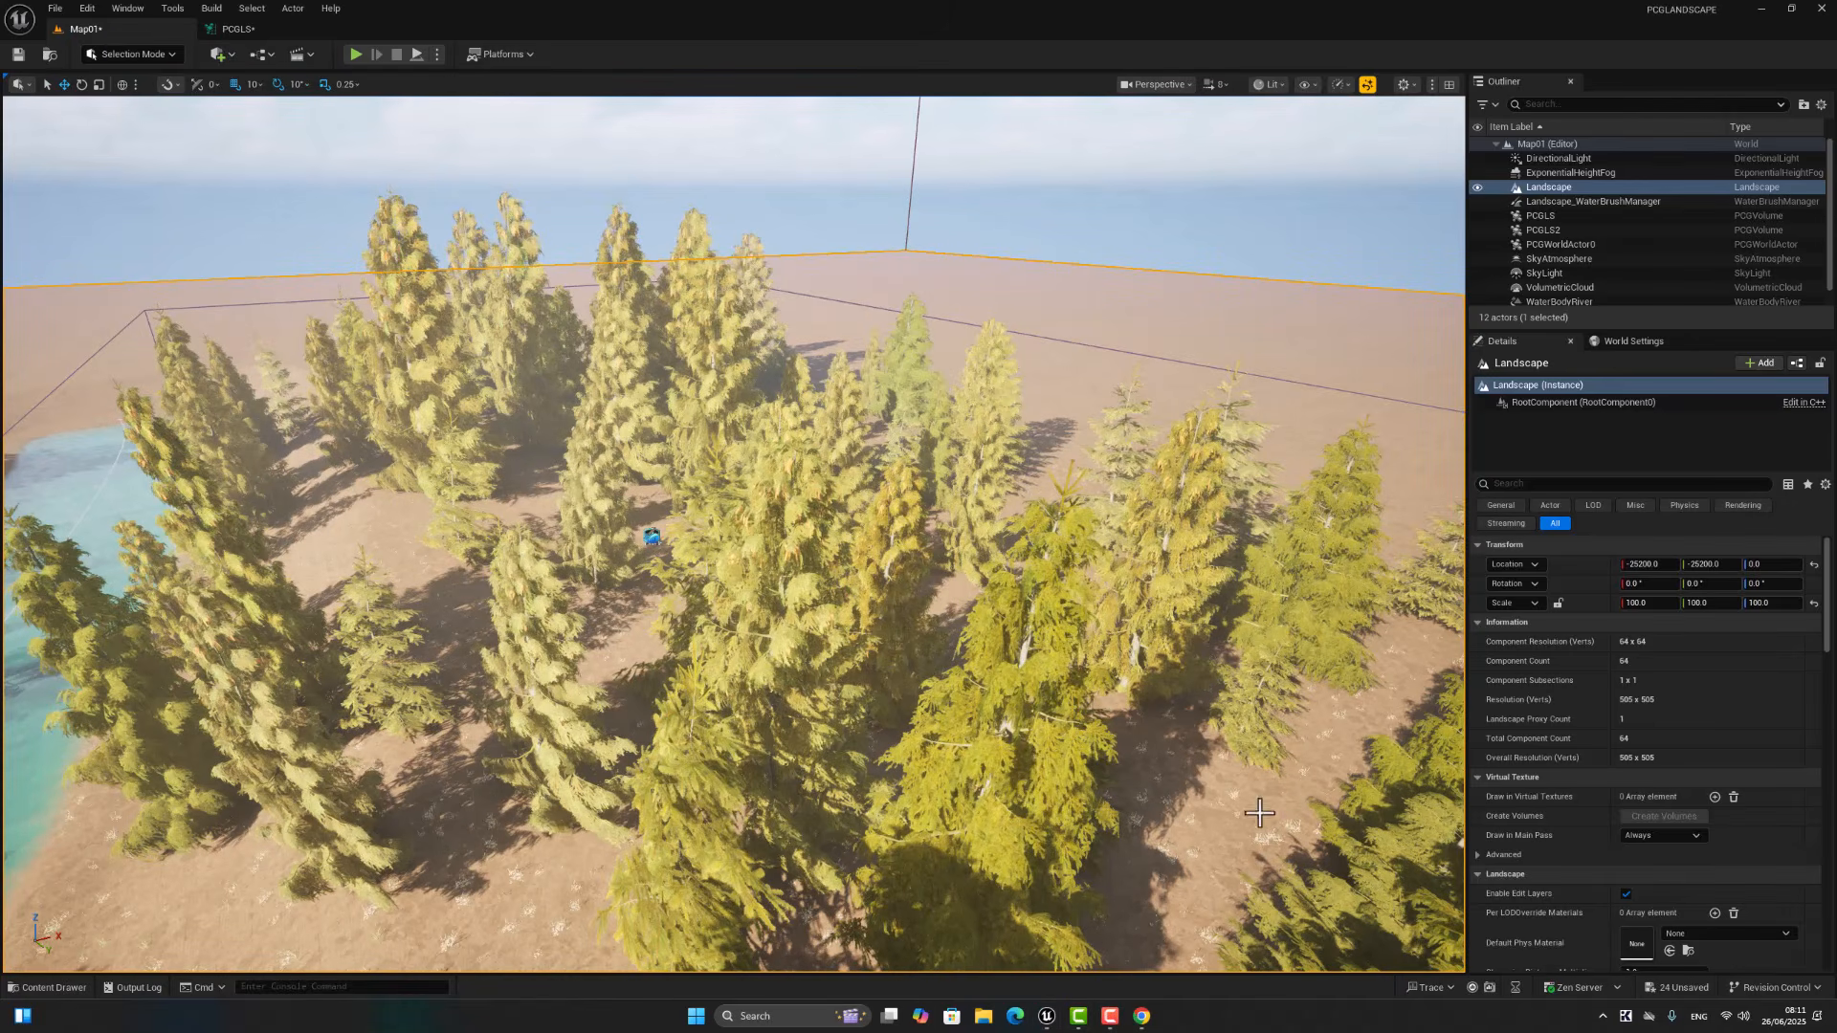
pyautogui.moveTo(733, 534); pyautogui.dragTo(747, 459, button='right')
pyautogui.press('w')
pyautogui.press('w')
pyautogui.press('s')
pyautogui.press('w')
pyautogui.press('w')
pyautogui.press('w')
pyautogui.press('w')
pyautogui.press('s')
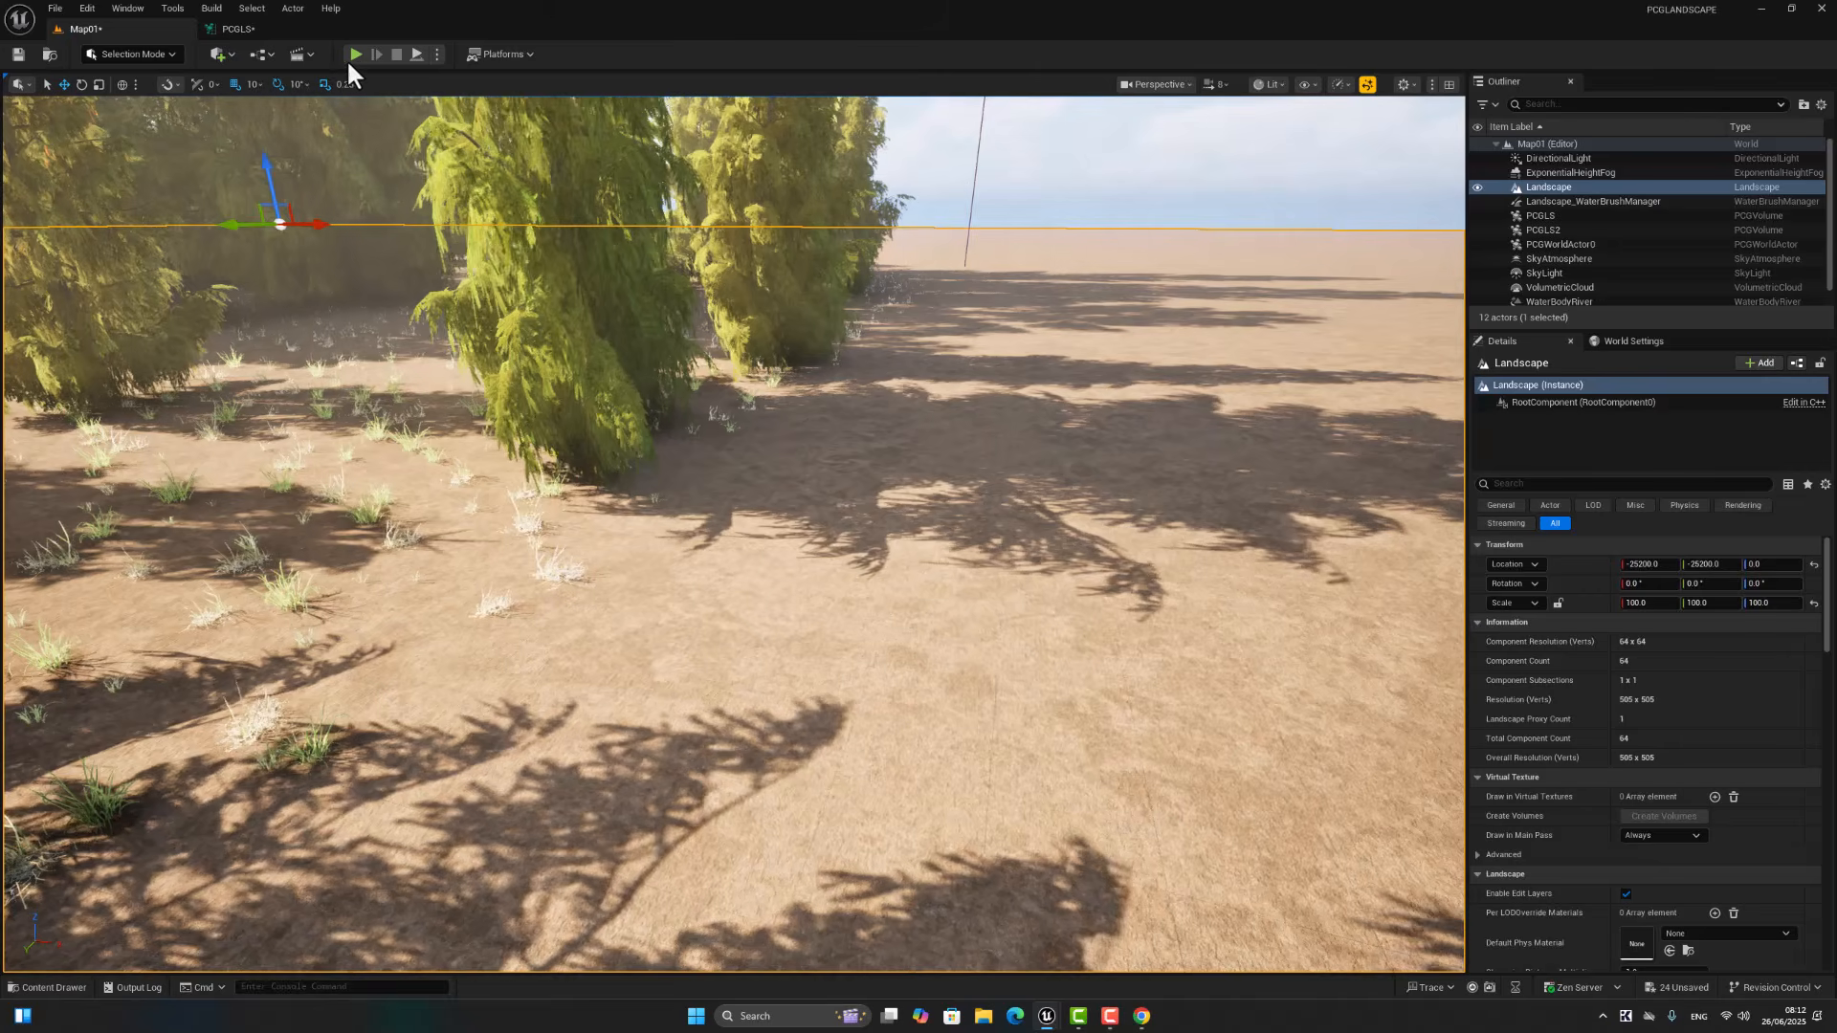
# Step: Play the level and run the character through the spruce forest to the riverbank to check the grass
pyautogui.hotkey('alt', 'p')
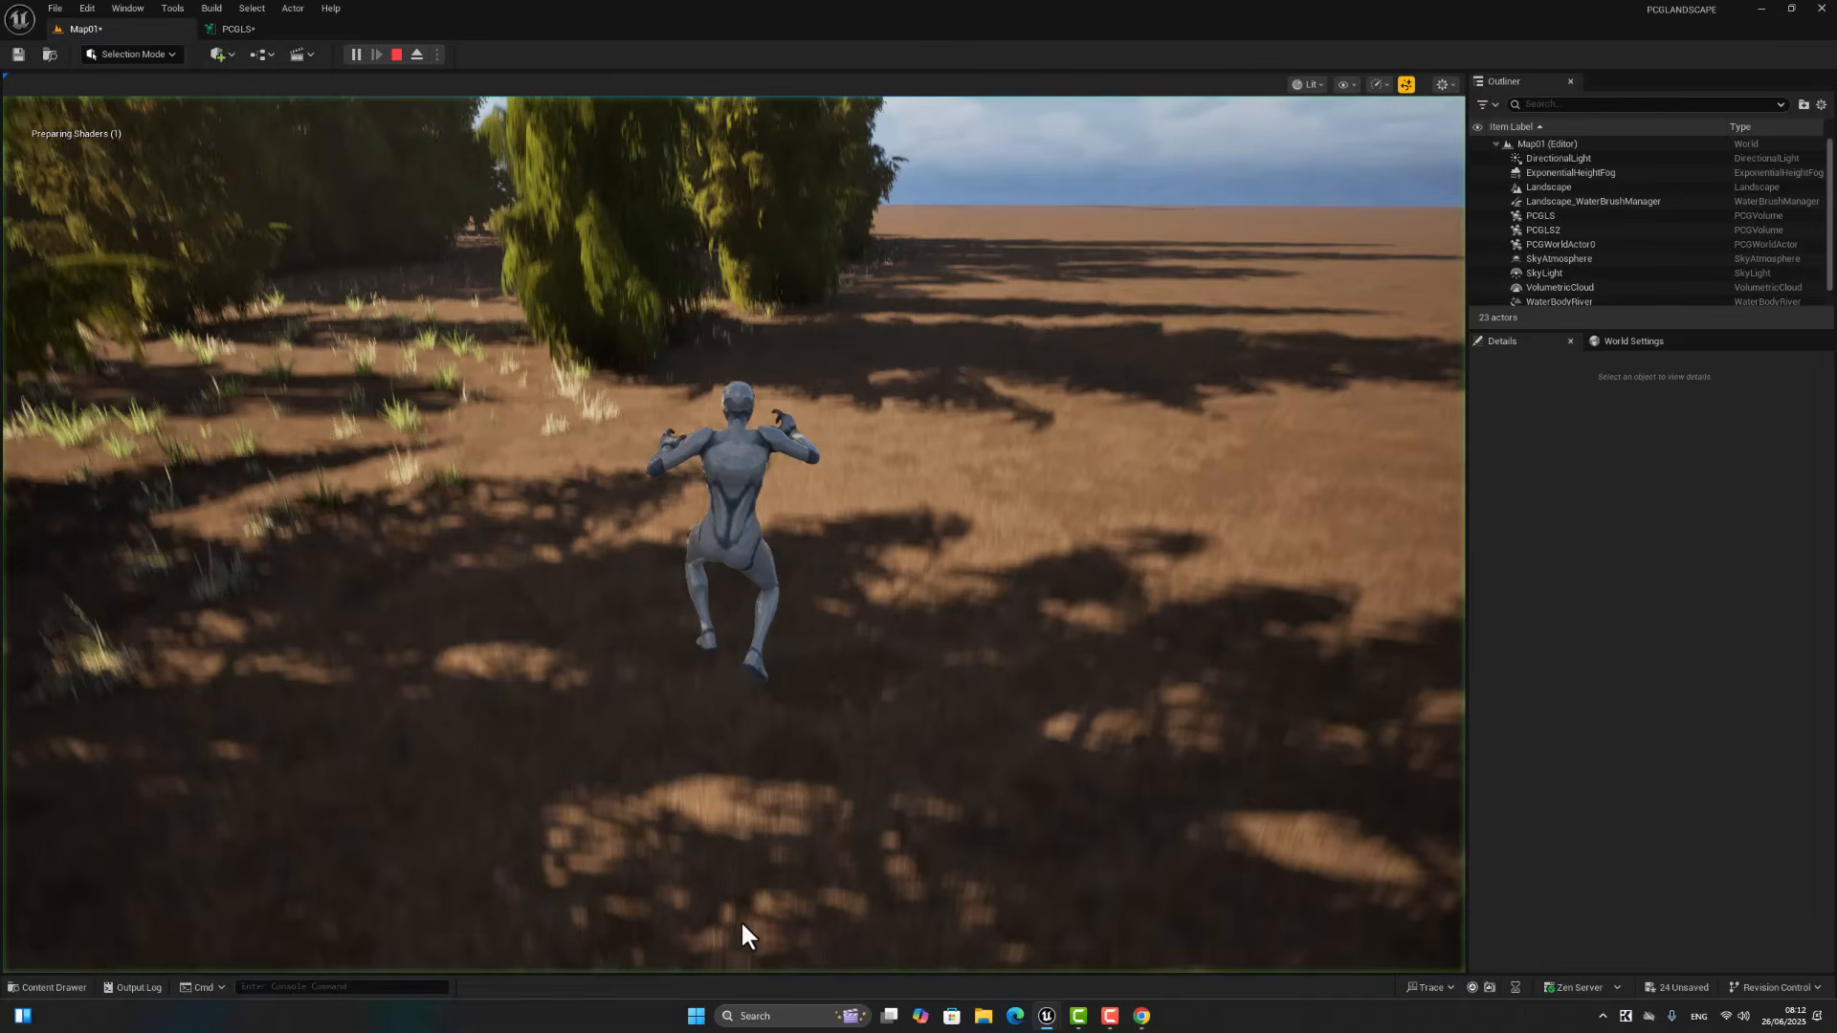
pyautogui.click(734, 834)
pyautogui.press('w')
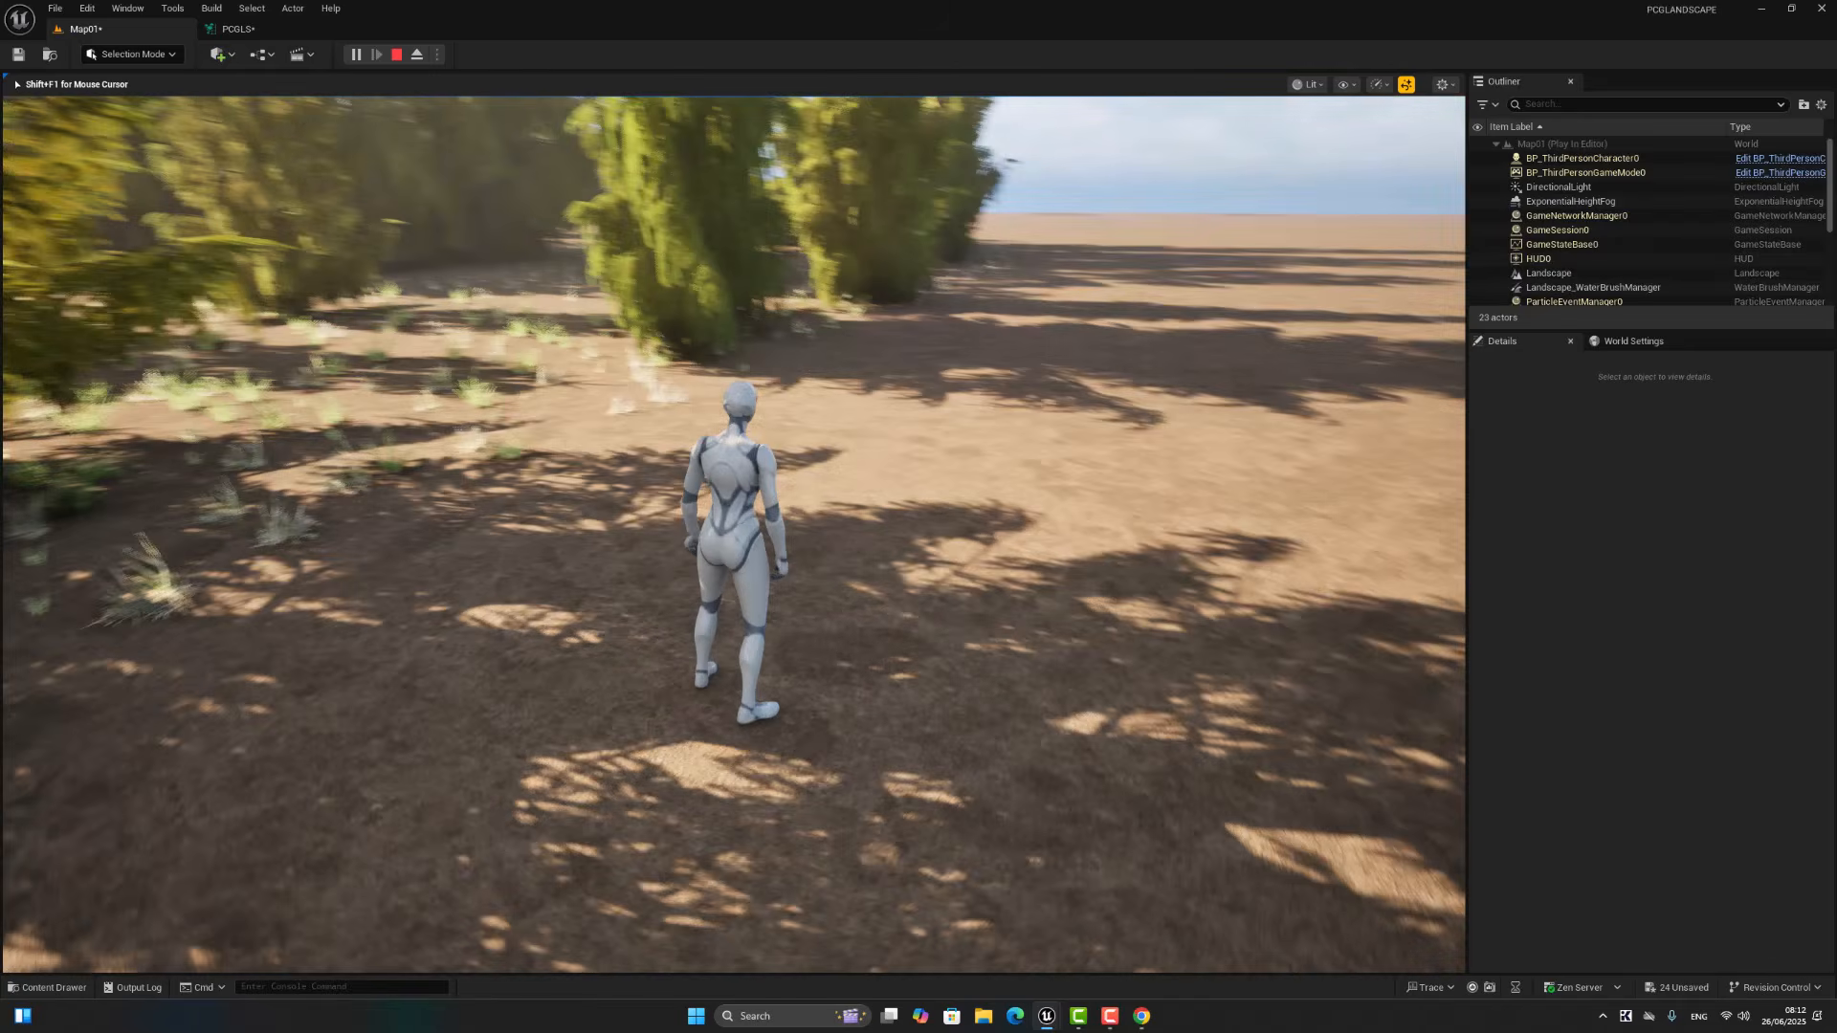
pyautogui.press('w')
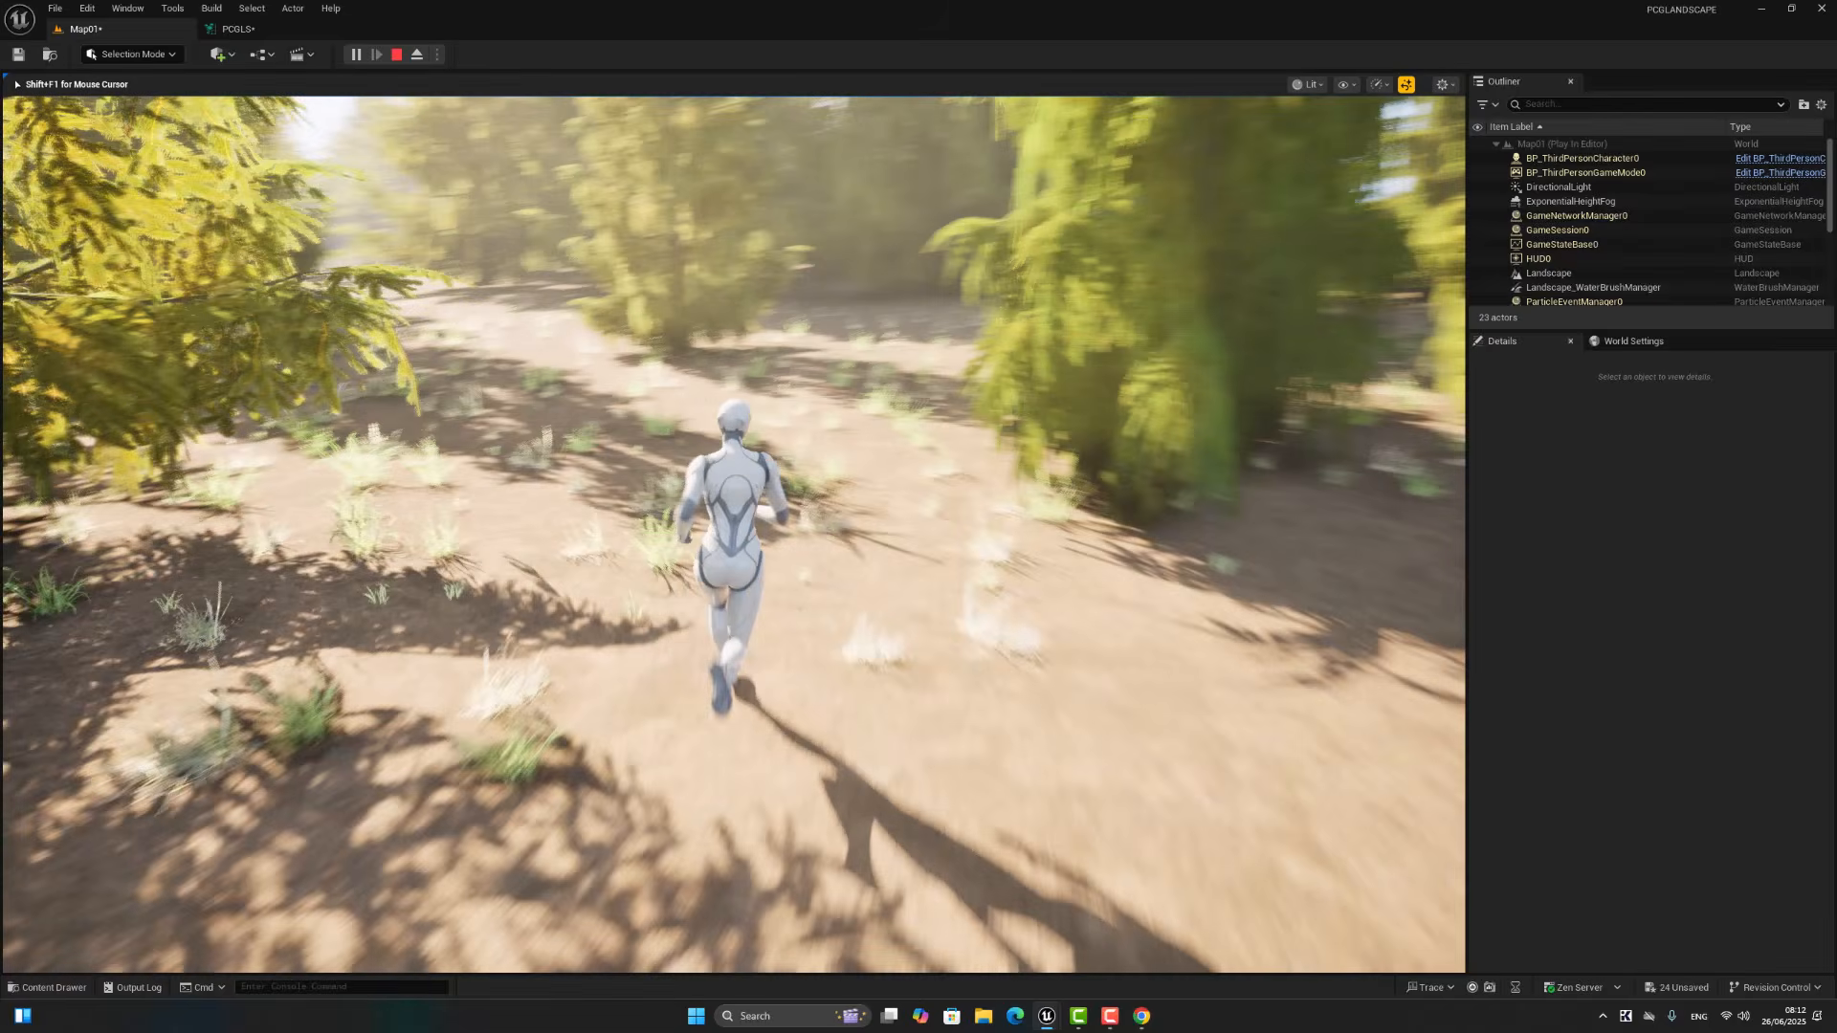
pyautogui.press('w')
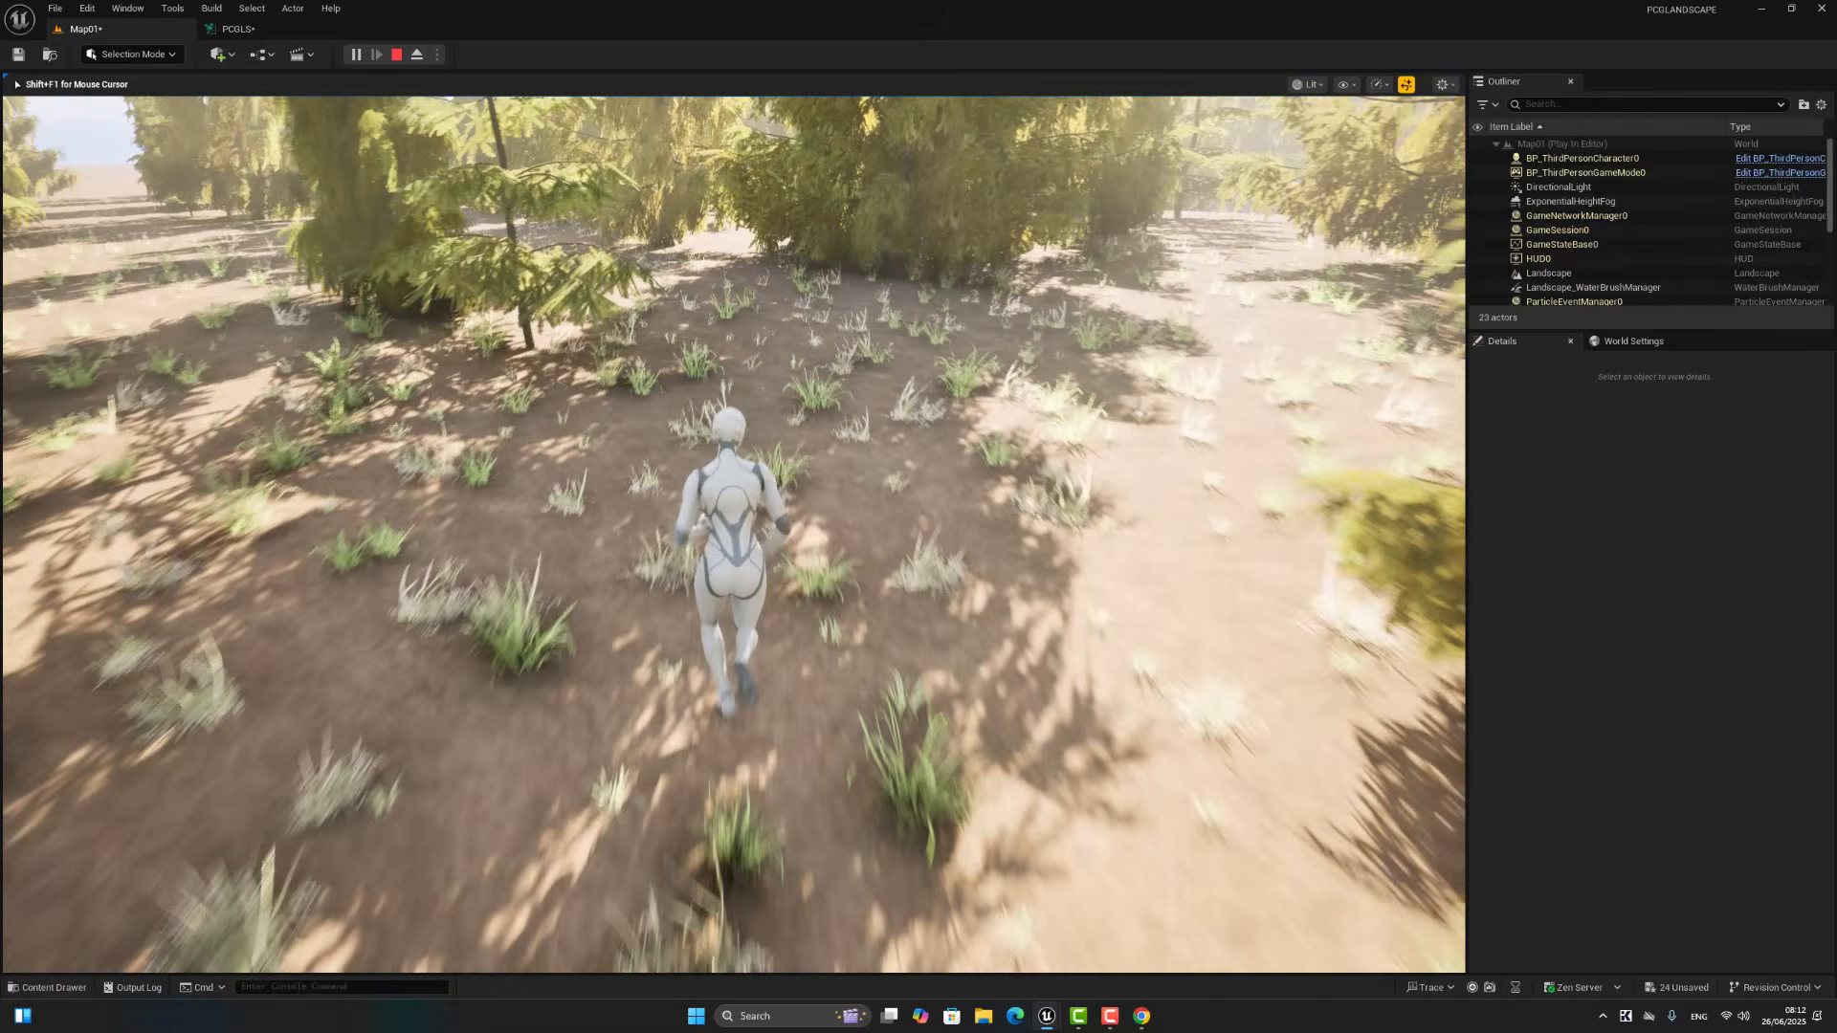
pyautogui.press('w')
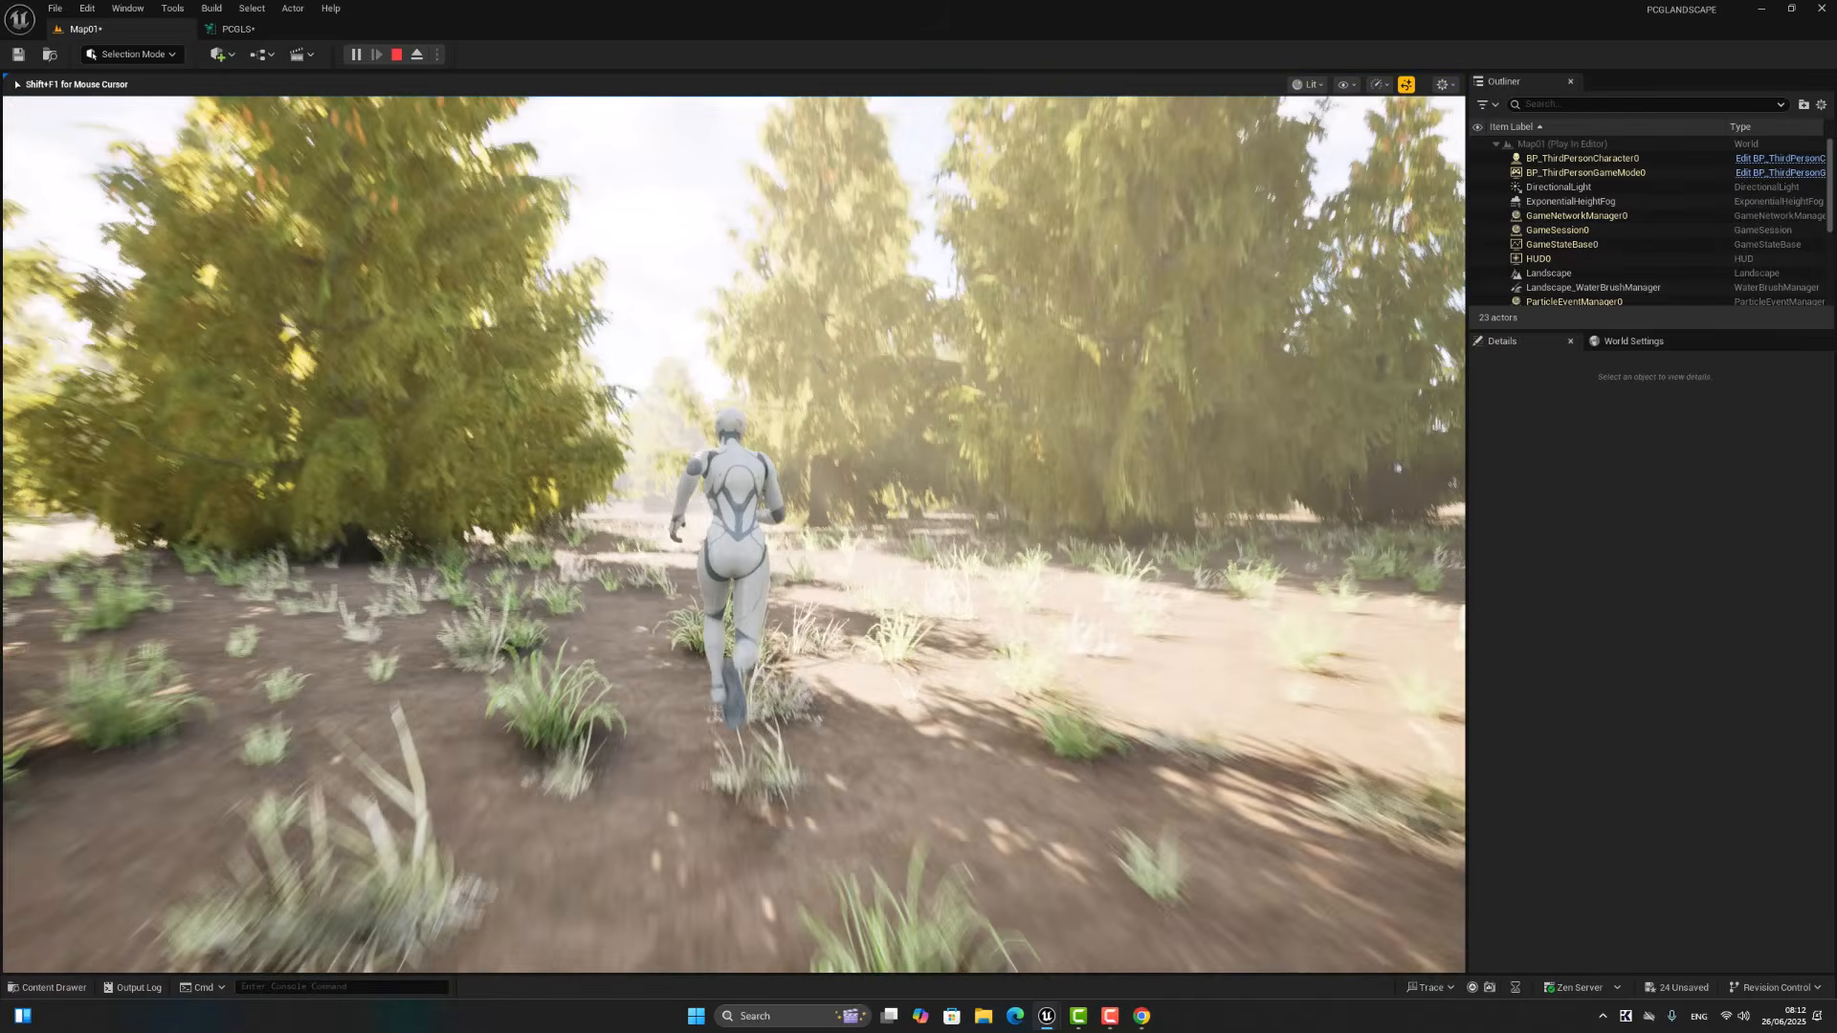
pyautogui.press('w')
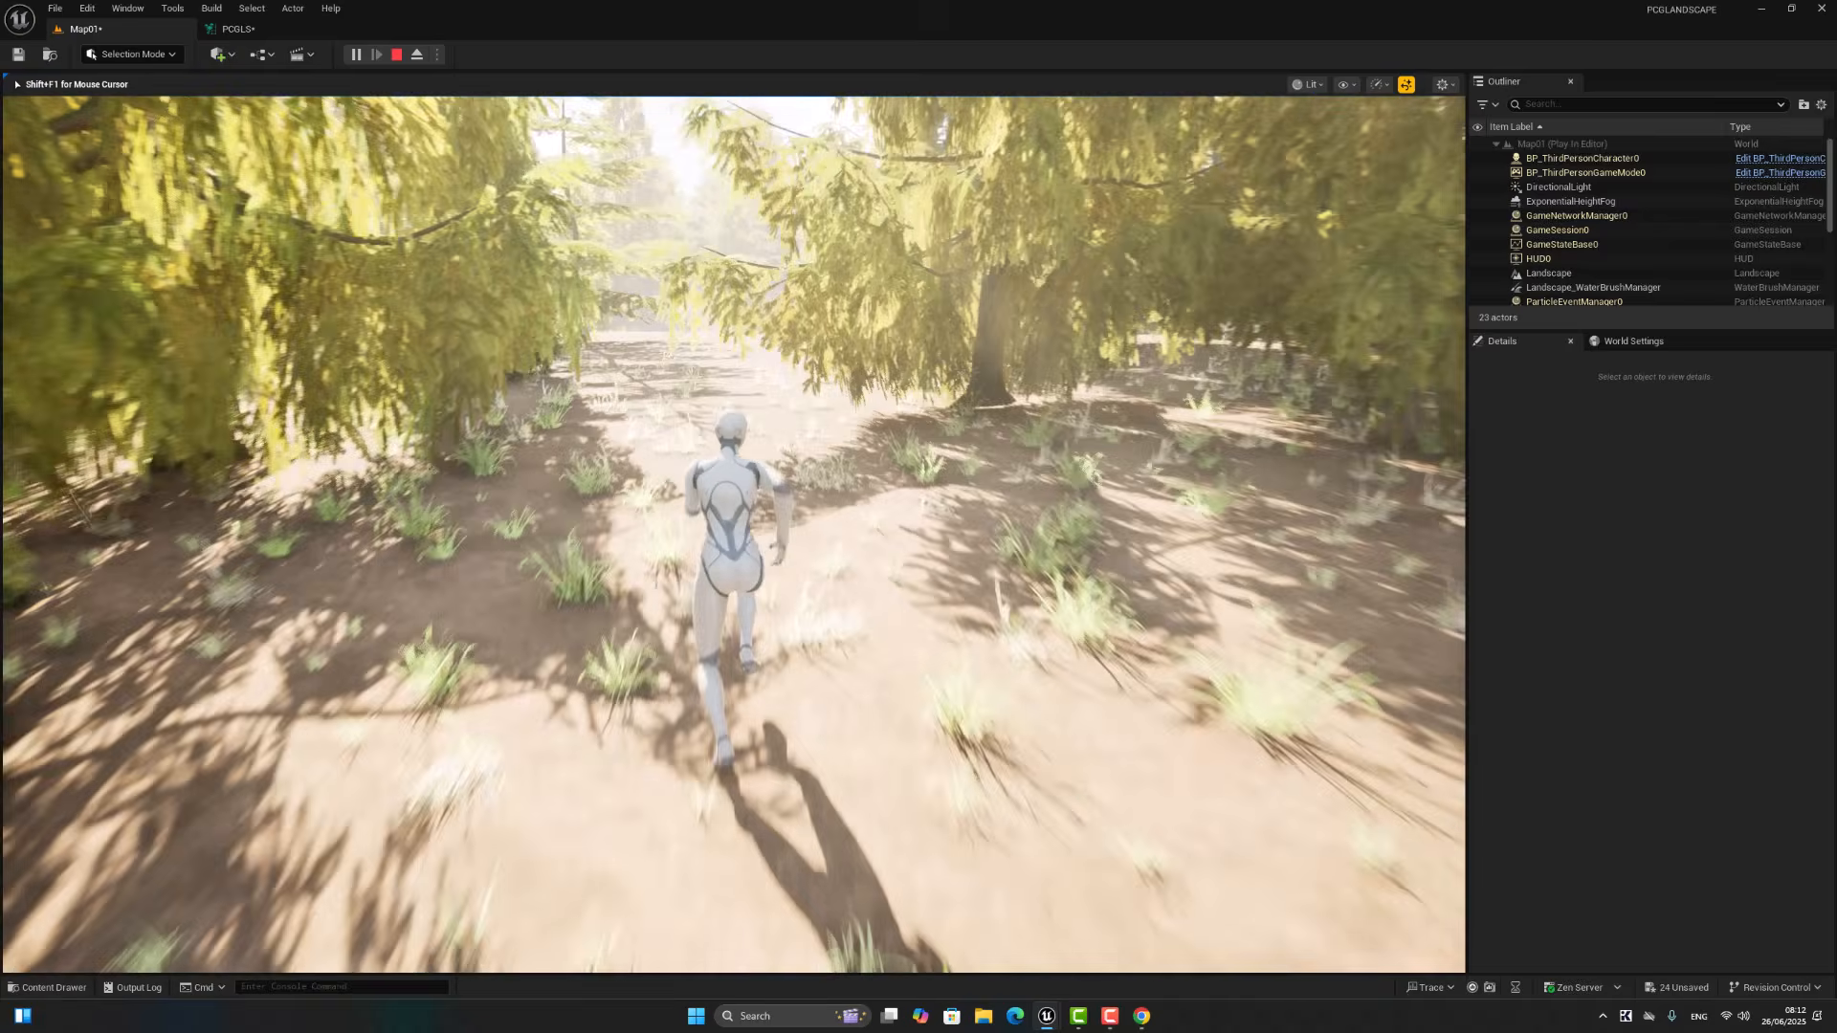
pyautogui.press('w')
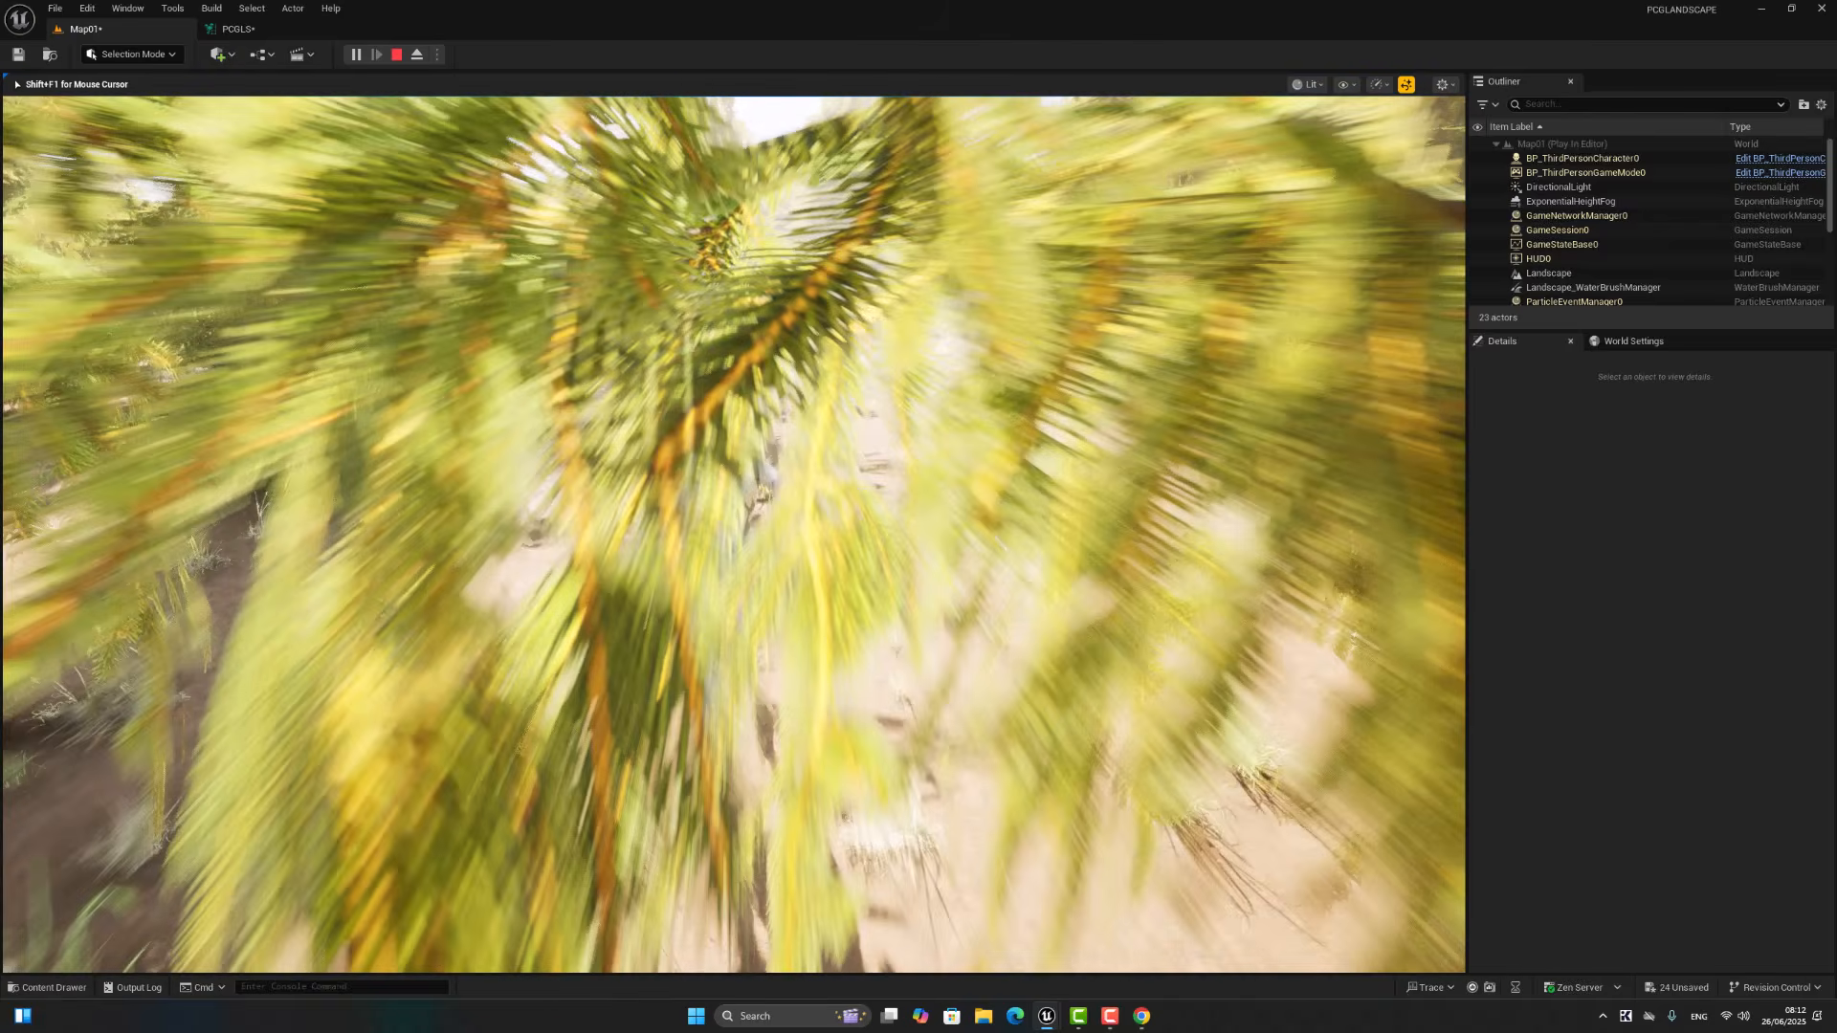
pyautogui.press('w')
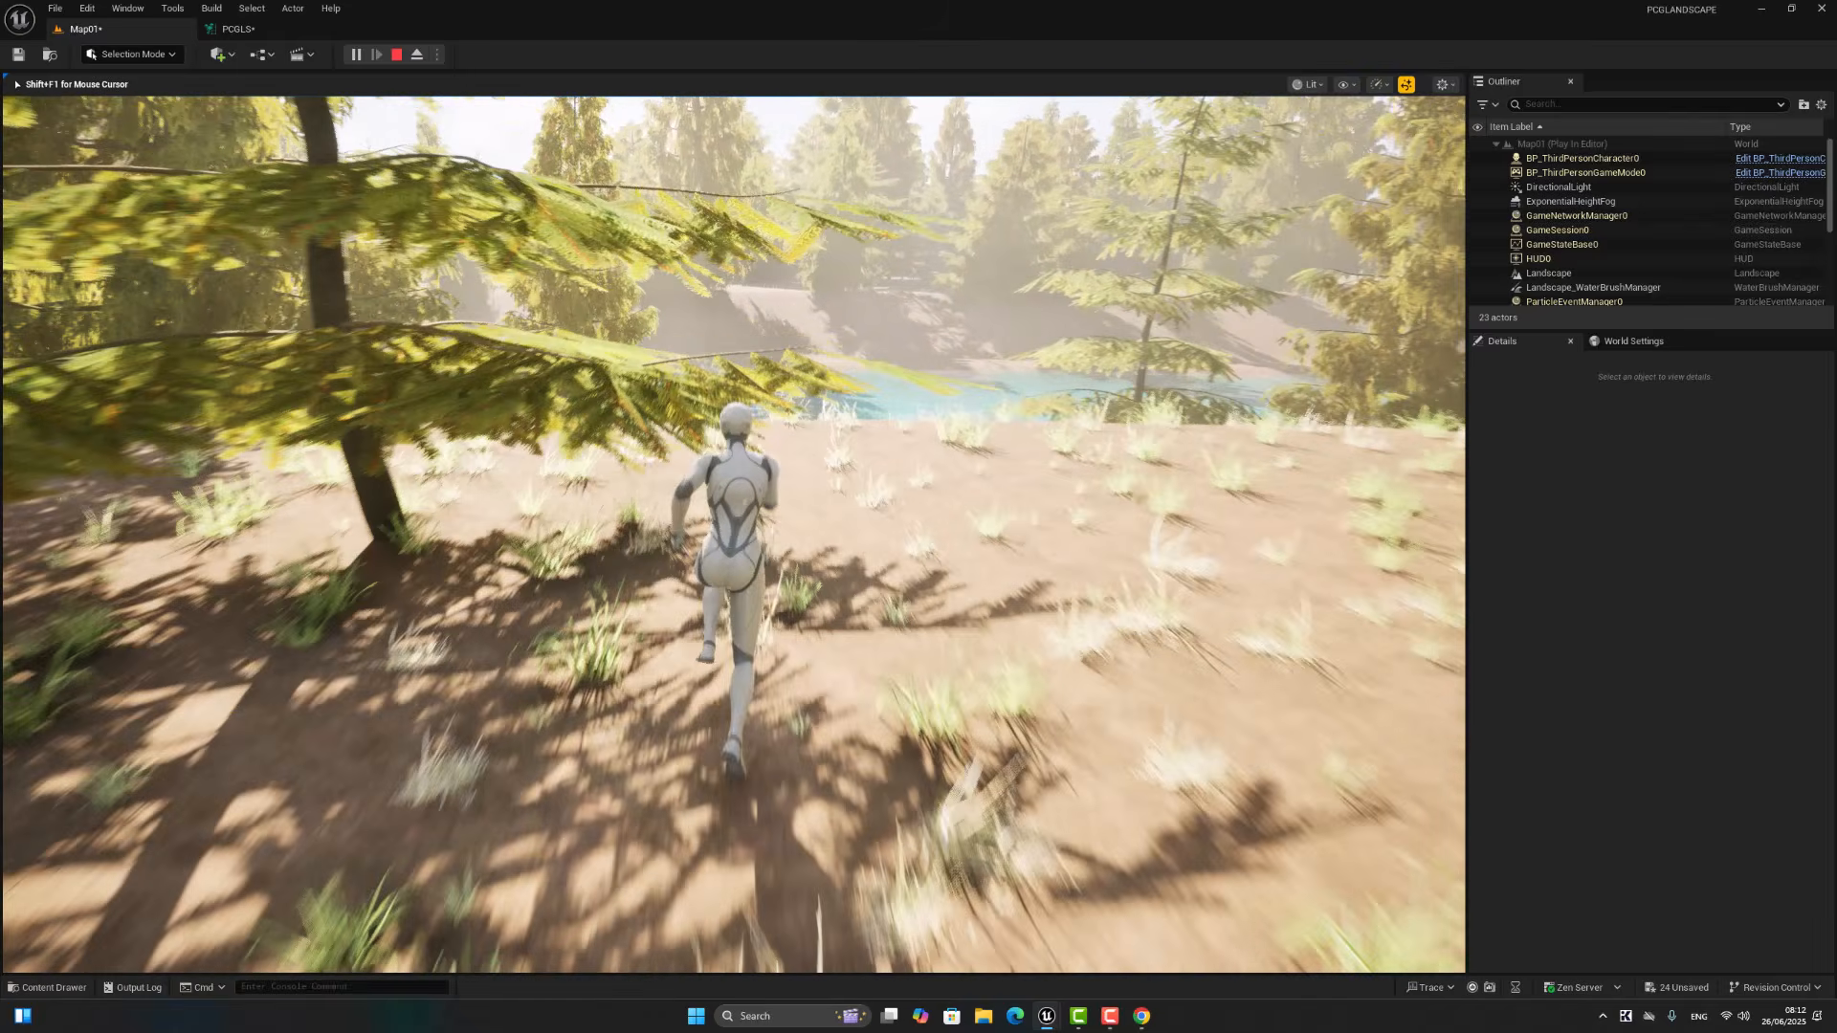
pyautogui.press('w')
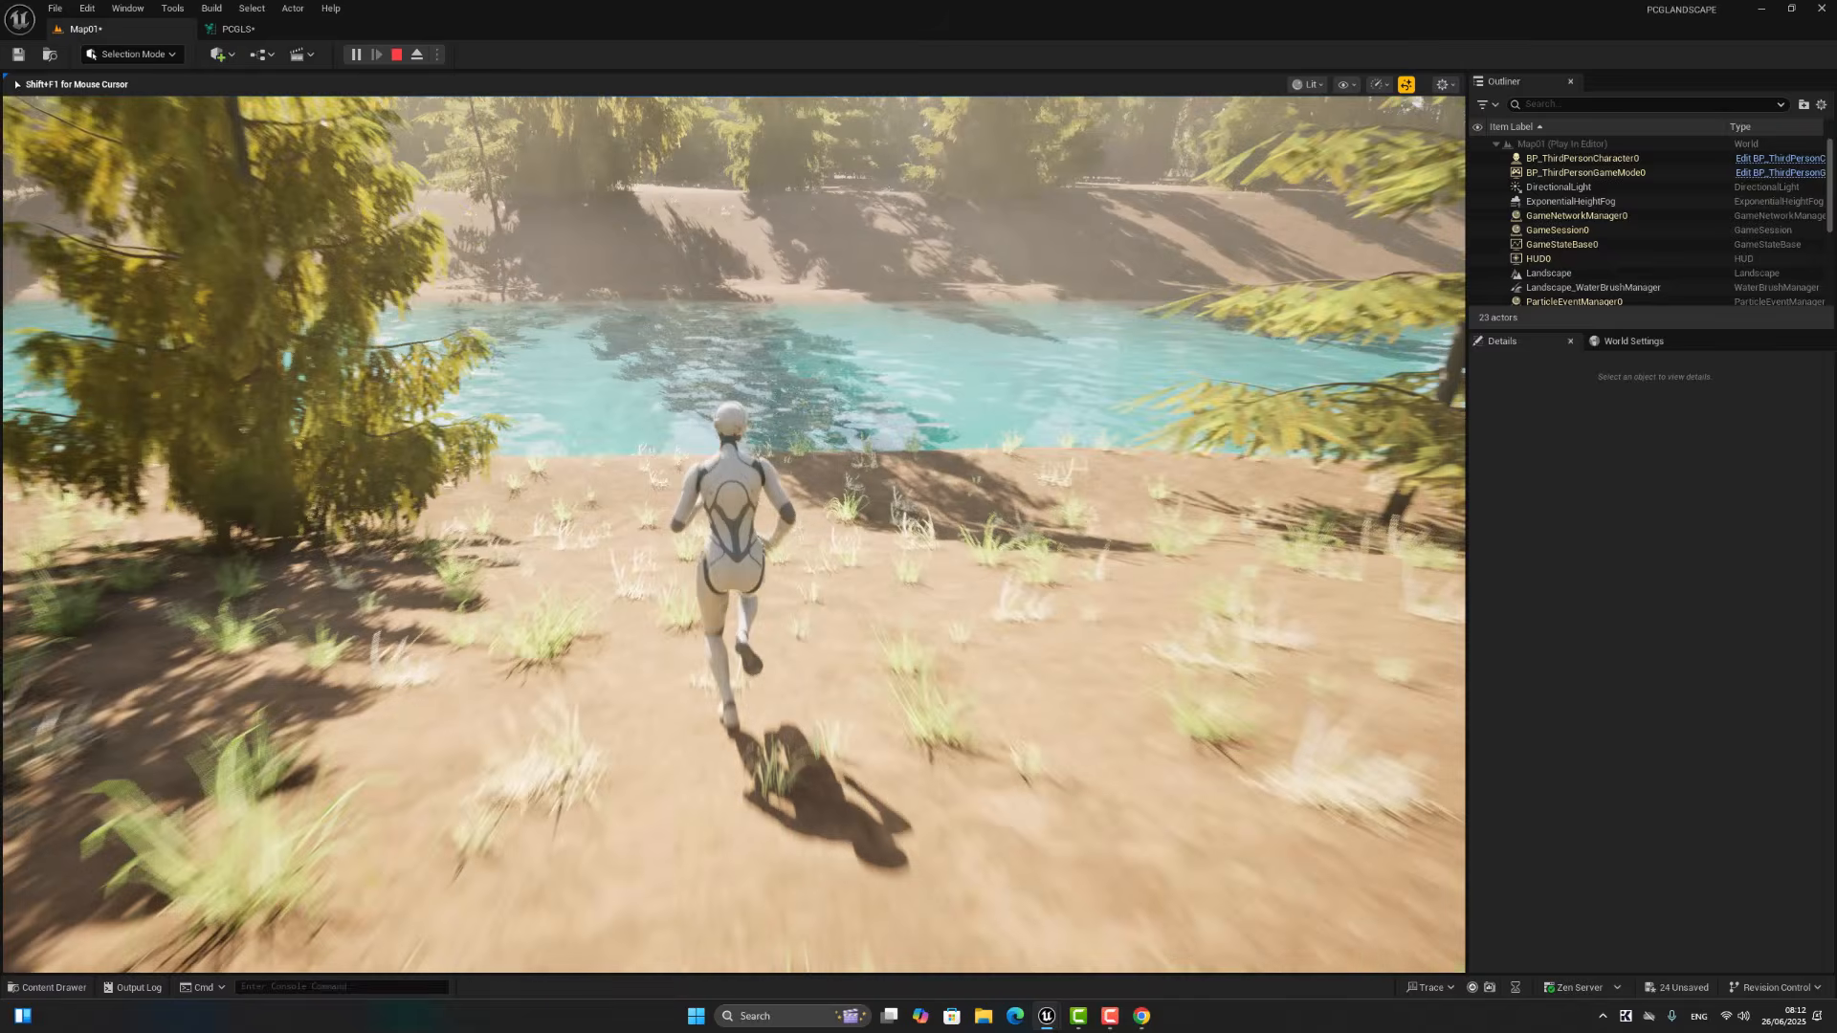
pyautogui.press('w')
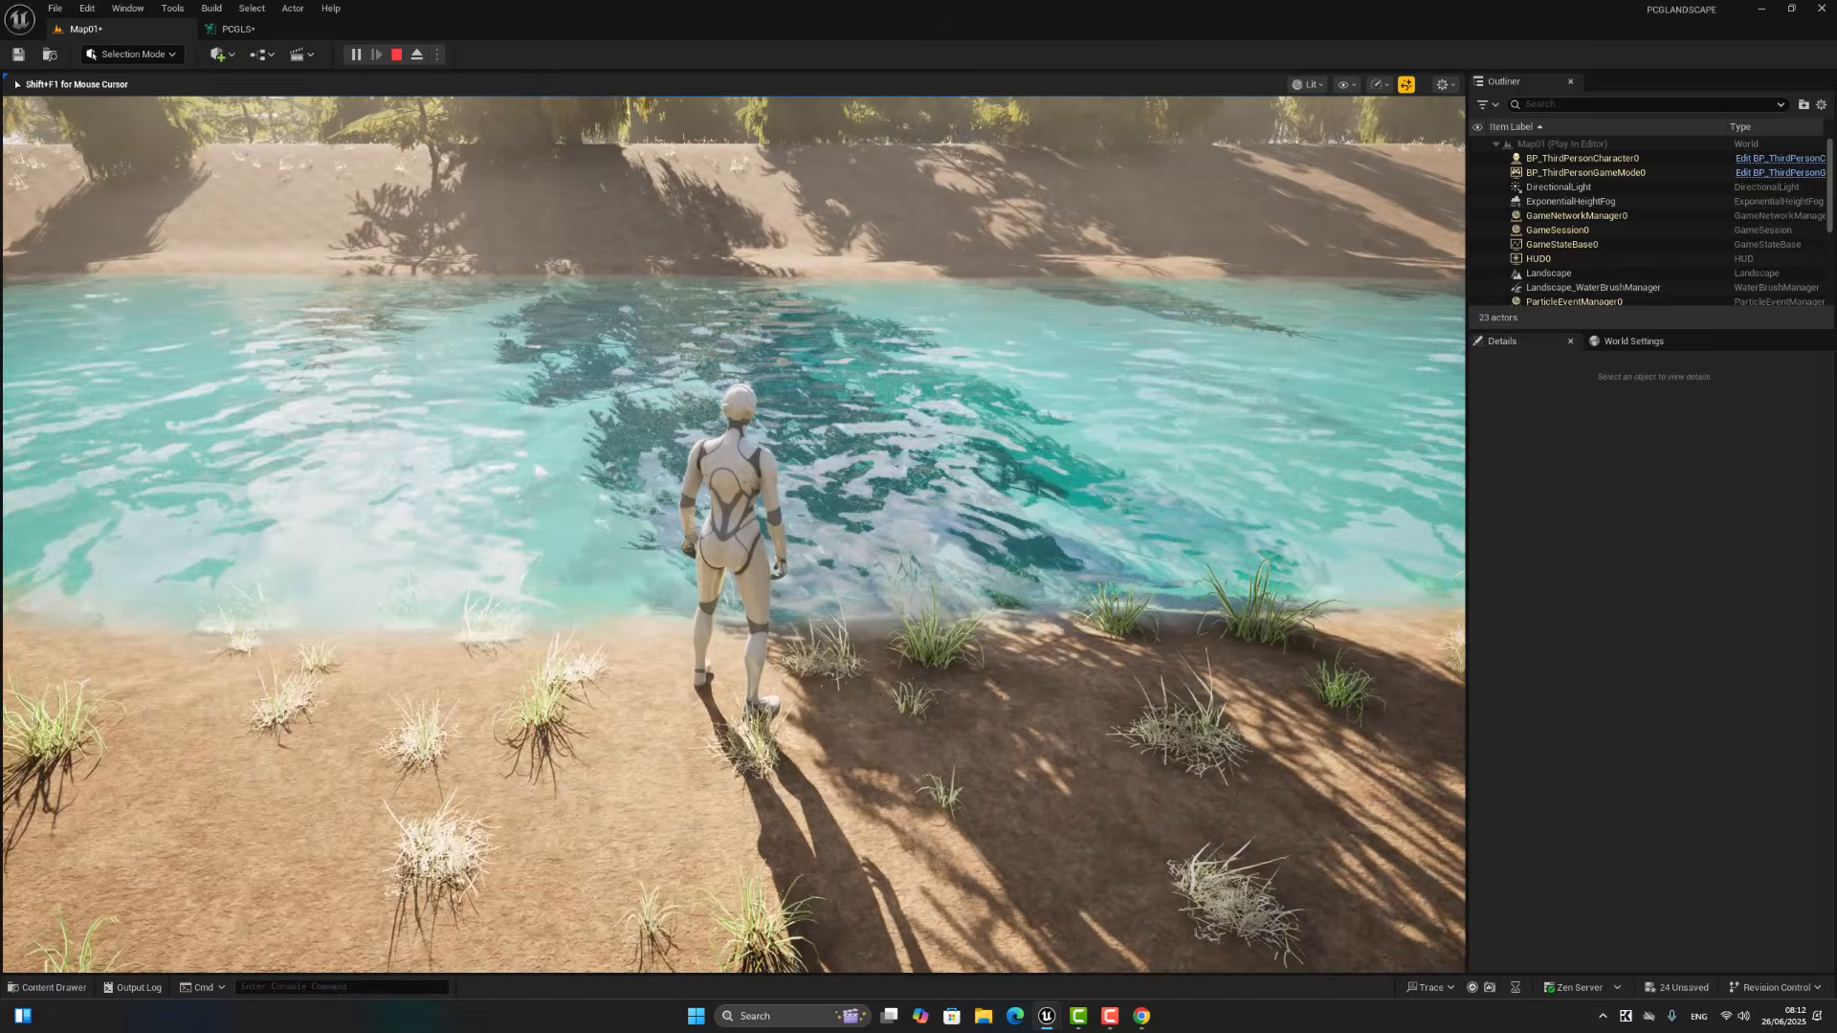